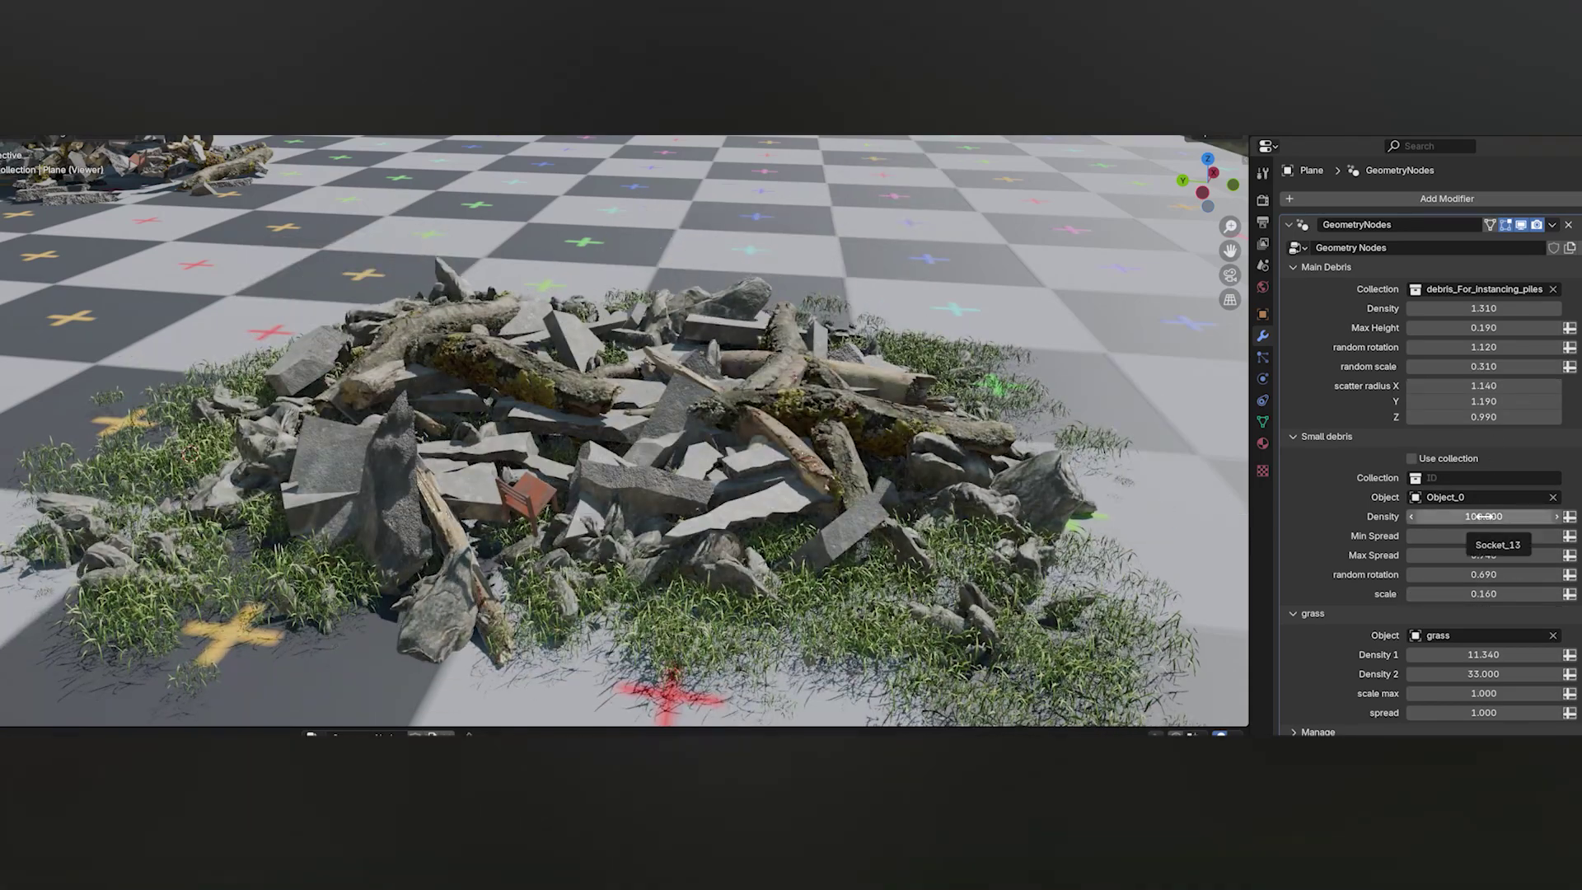
# Step: Try out the scale, density and spread settings of the small debris and grass on the finished debris pile
pyautogui.moveTo(1484, 594); pyautogui.dragTo(1450, 593)
pyautogui.moveTo(1483, 516); pyautogui.dragTo(1518, 517)
pyautogui.moveTo(1483, 536)
pyautogui.mouseDown()
pyautogui.moveTo(1499, 535)
pyautogui.moveTo(1451, 536)
pyautogui.moveTo(1496, 555)
pyautogui.mouseUp()
pyautogui.moveTo(1484, 654); pyautogui.dragTo(1489, 654)
pyautogui.moveTo(1484, 713)
pyautogui.mouseDown()
pyautogui.moveTo(1463, 713)
pyautogui.moveTo(1508, 713)
pyautogui.moveTo(1500, 693)
pyautogui.mouseUp()
pyautogui.moveTo(1483, 674); pyautogui.dragTo(1451, 654)
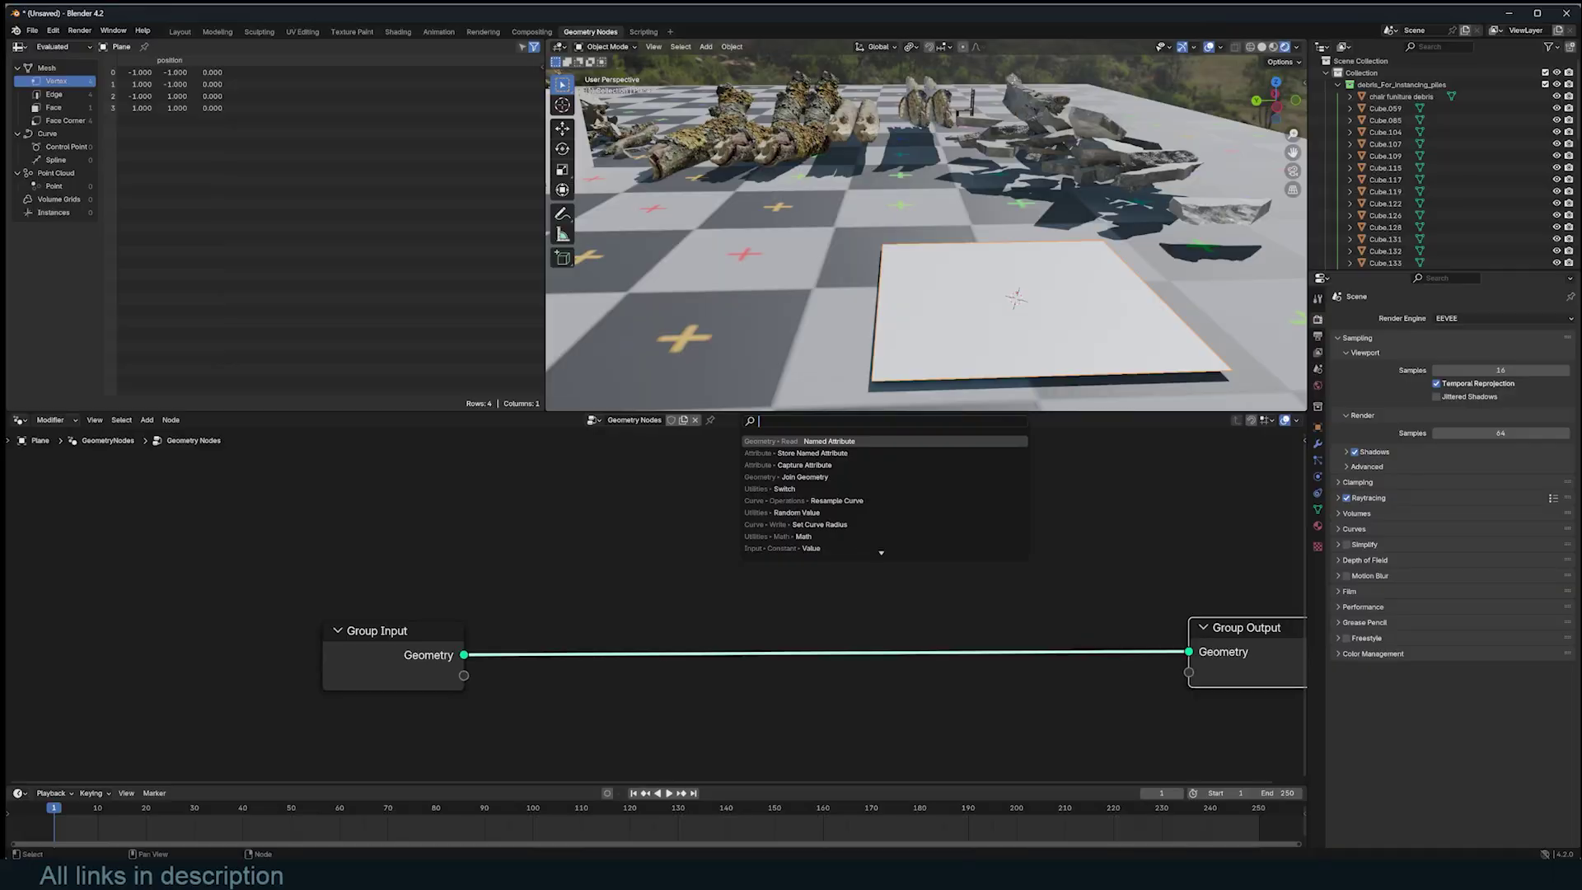
# Step: Feed a Grid node into the Group Output and insert a Scale Elements node between them with scale 2.3
pyautogui.write('gri')
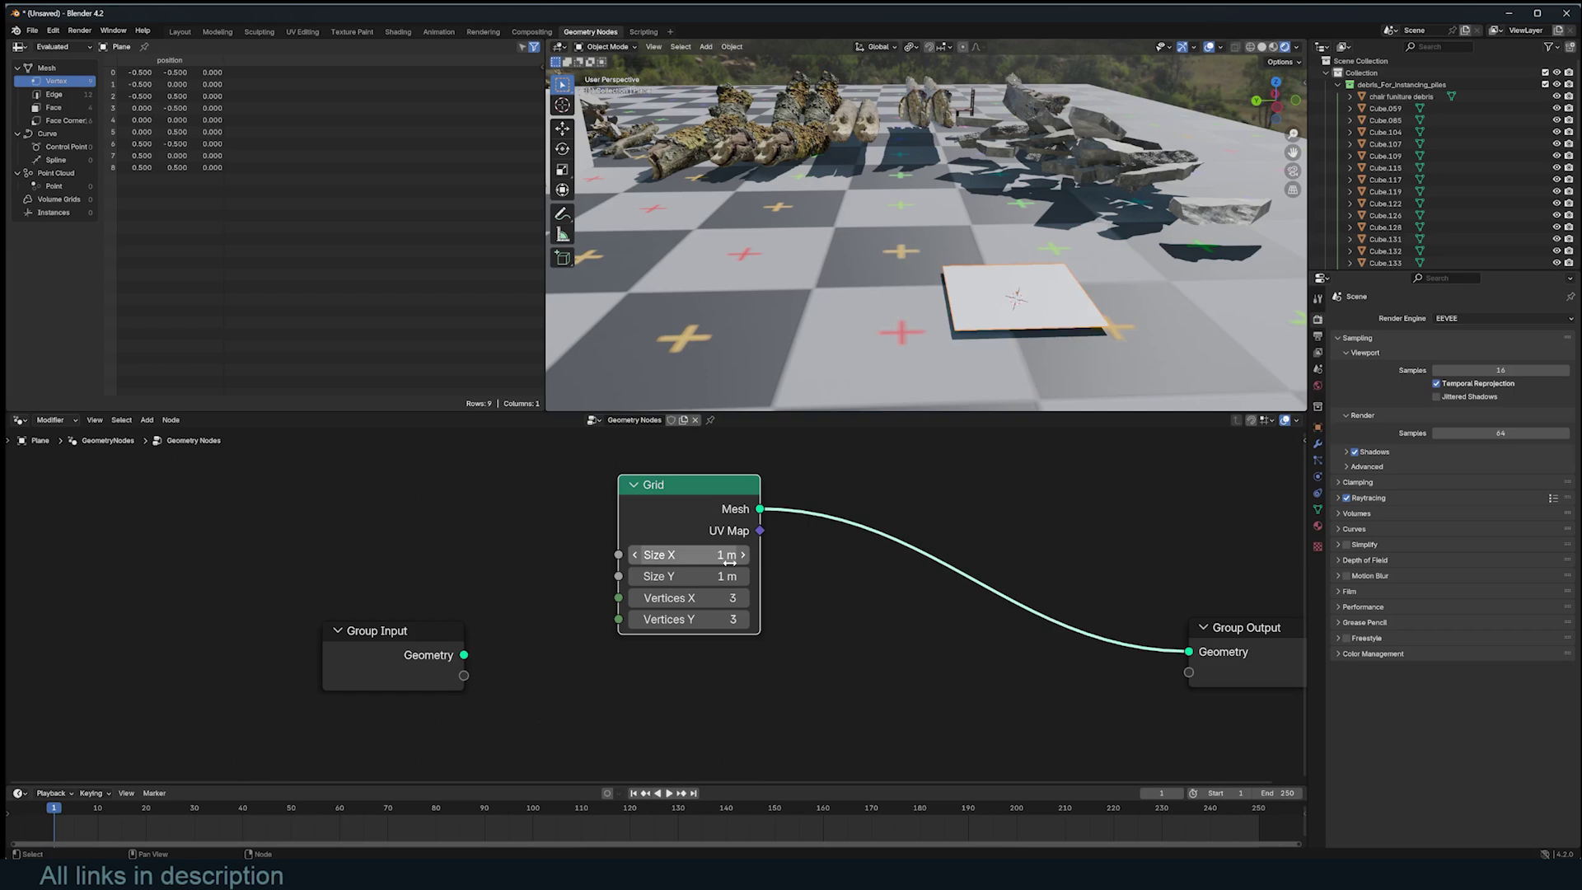
pyautogui.hotkey('shift', 'a')
pyautogui.write('sca')
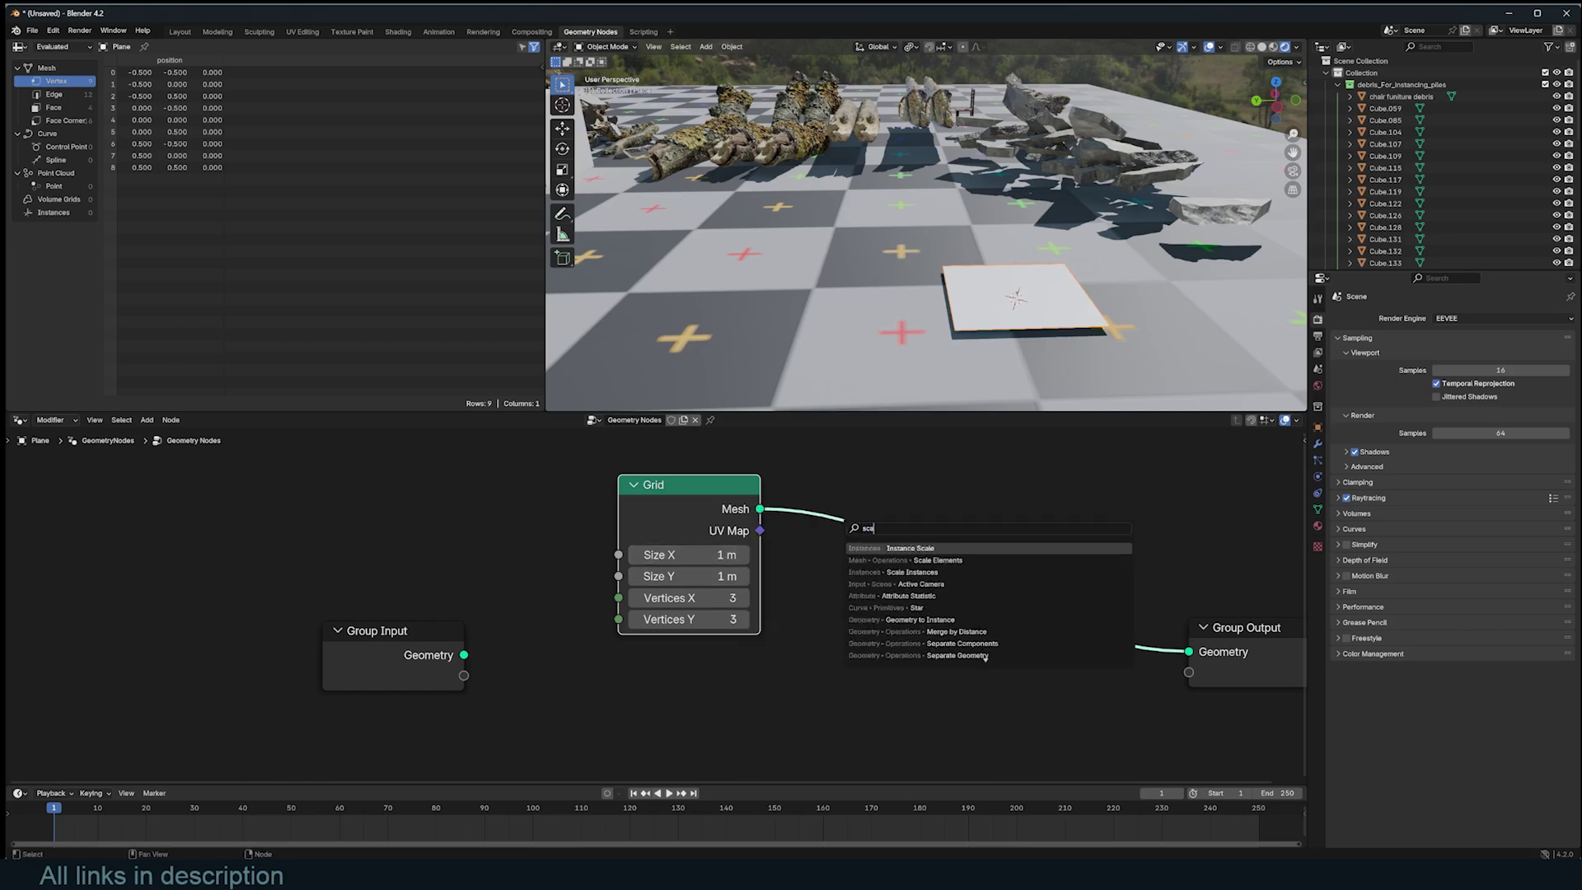
pyautogui.click(921, 560)
pyautogui.click(887, 550)
pyautogui.moveTo(947, 674); pyautogui.dragTo(1055, 674)
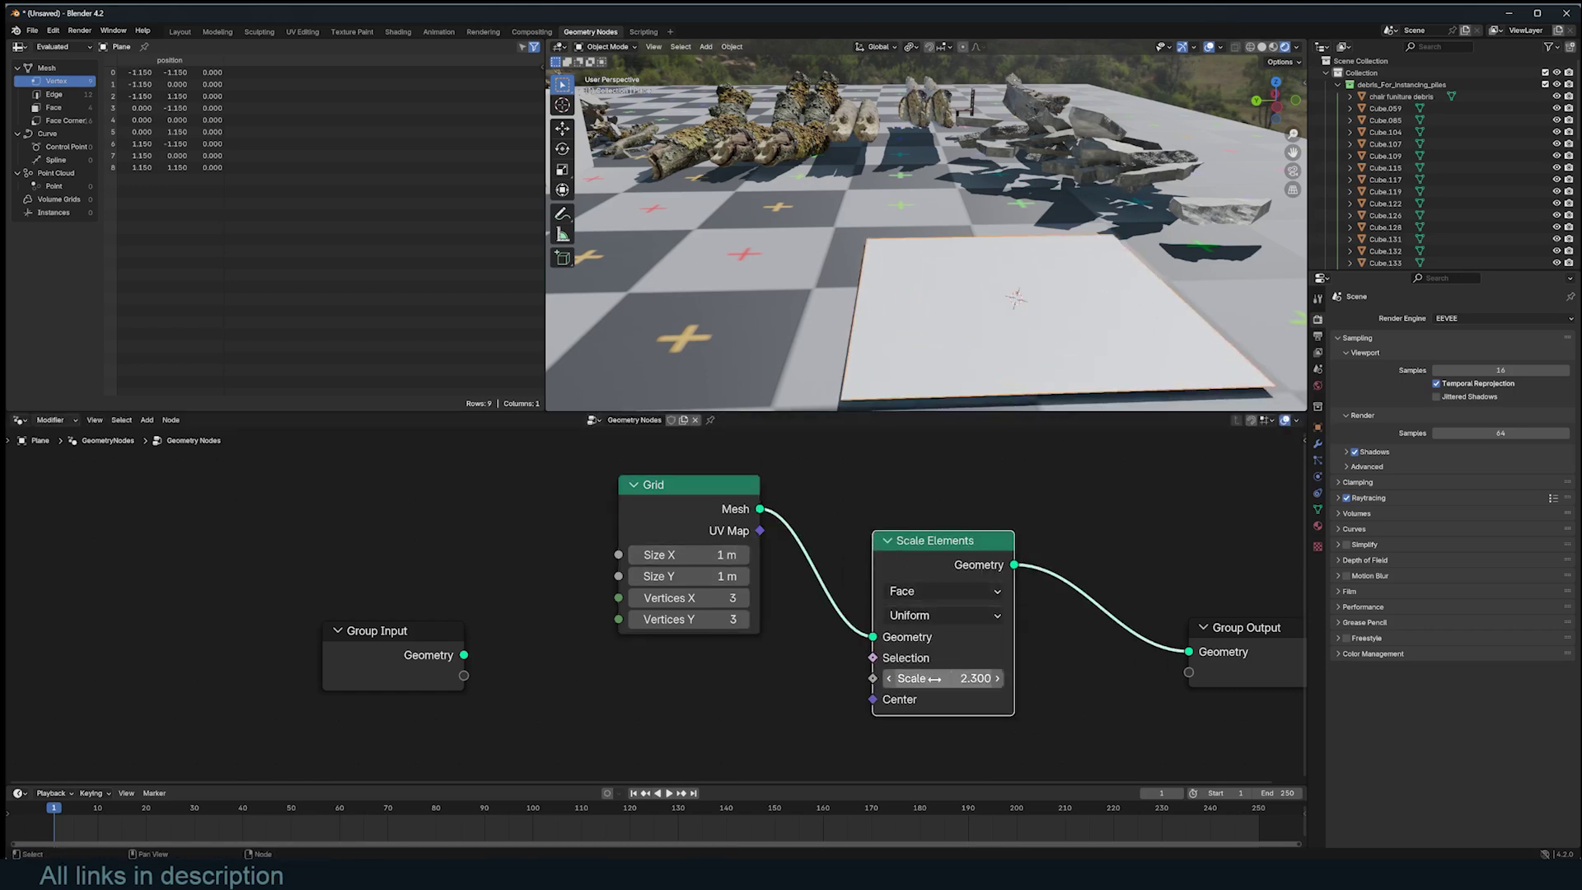
# Step: Expose the Scale Elements node's scale as a group input and set it to 3.21 on the modifier
pyautogui.moveTo(875, 679); pyautogui.dragTo(466, 675)
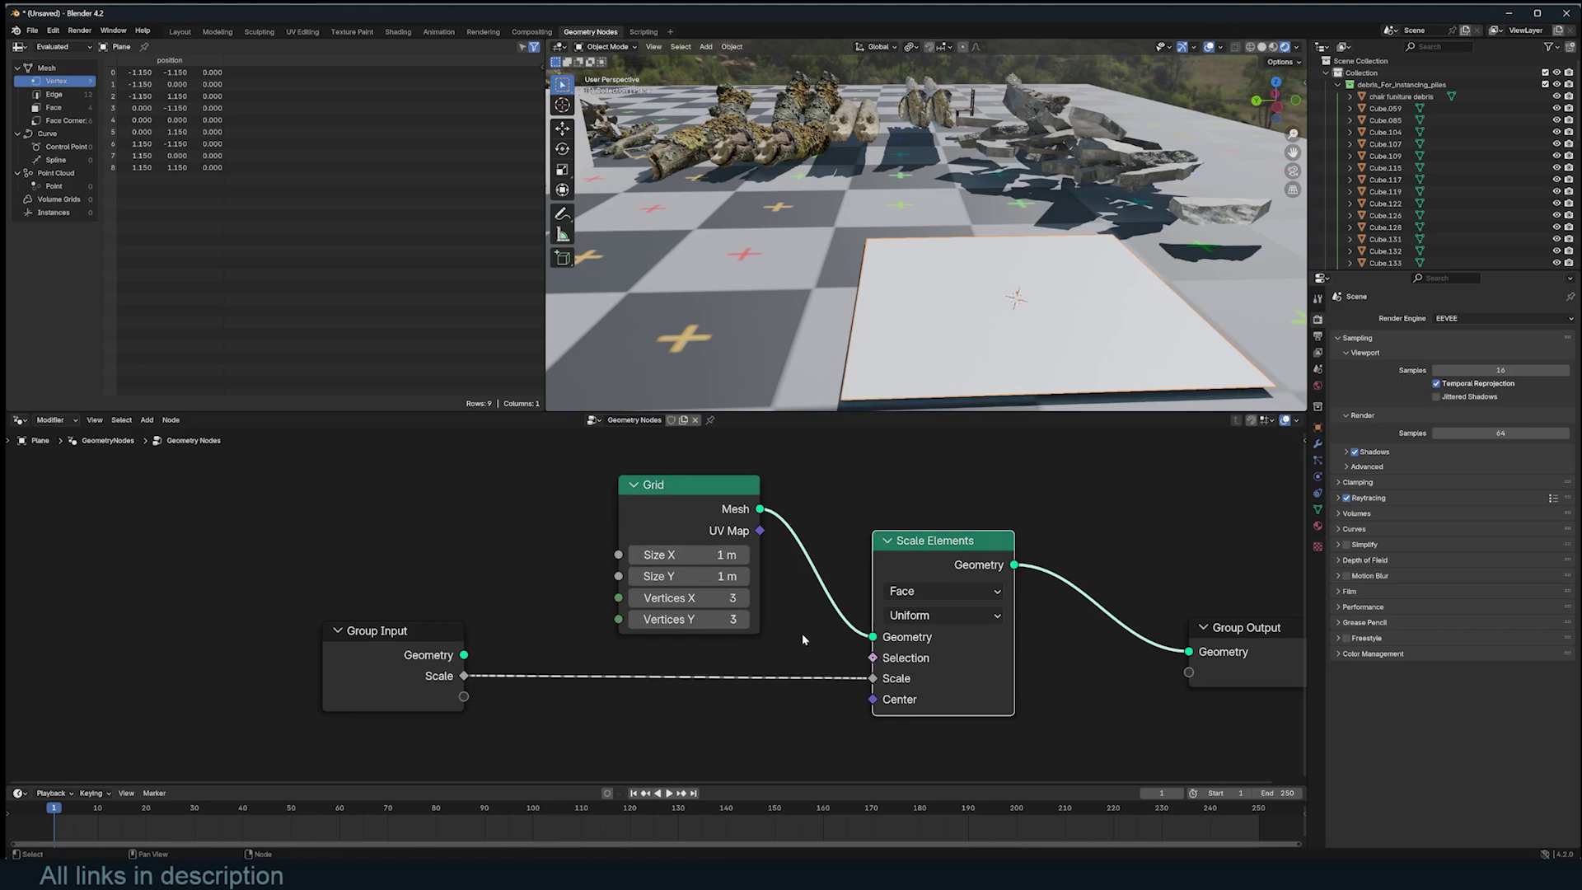
pyautogui.click(1319, 445)
pyautogui.moveTo(1483, 370); pyautogui.dragTo(1559, 370)
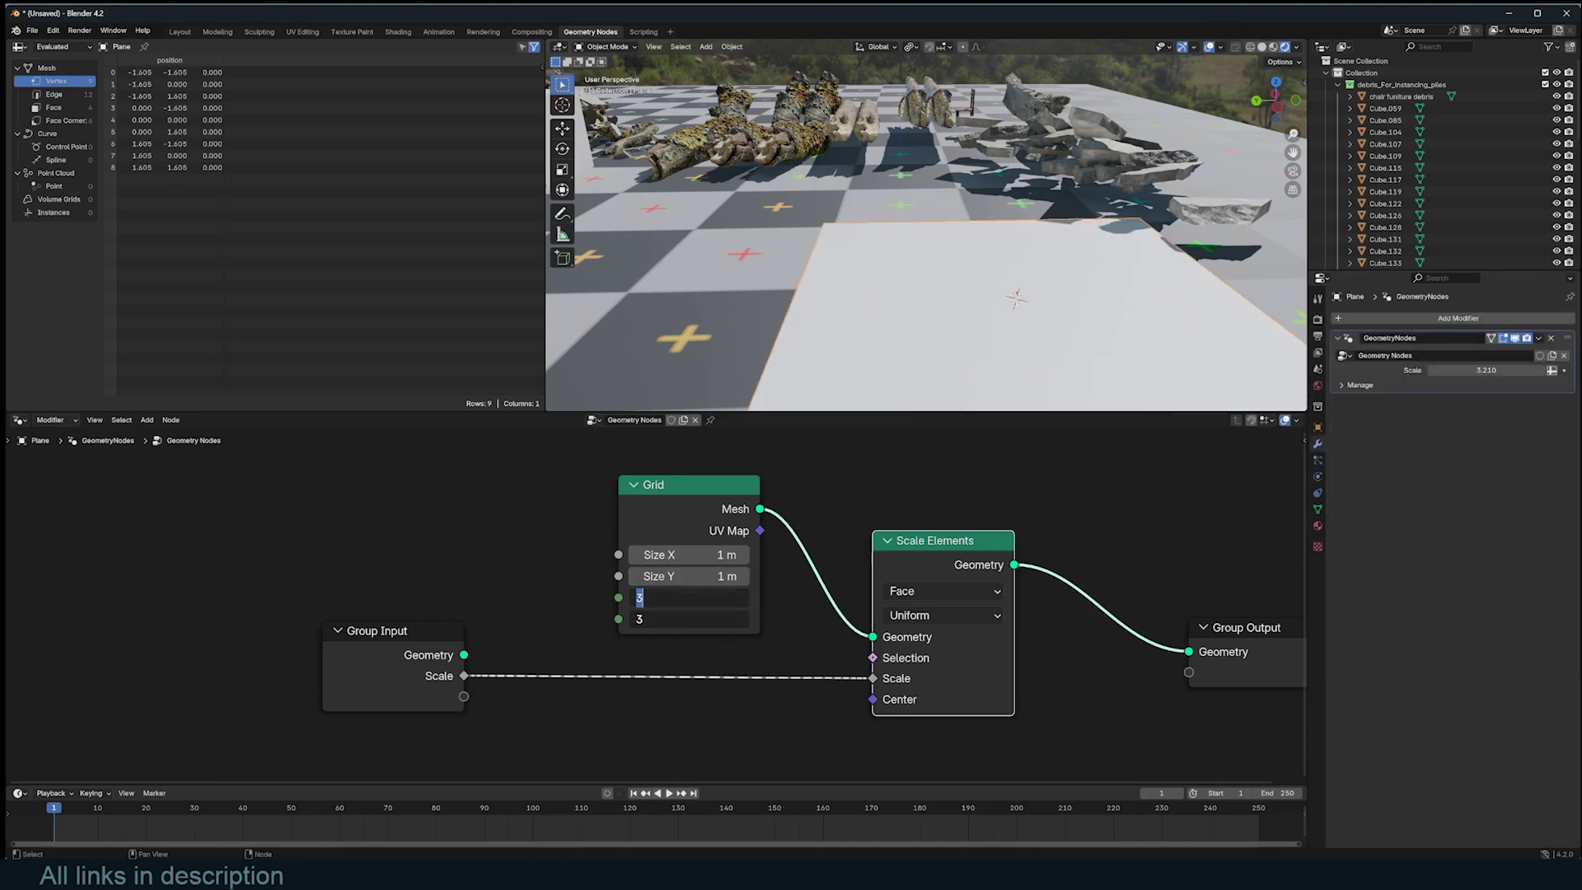
# Step: Set the Grid node's Vertices X and Vertices Y to 30
pyautogui.press('Return')
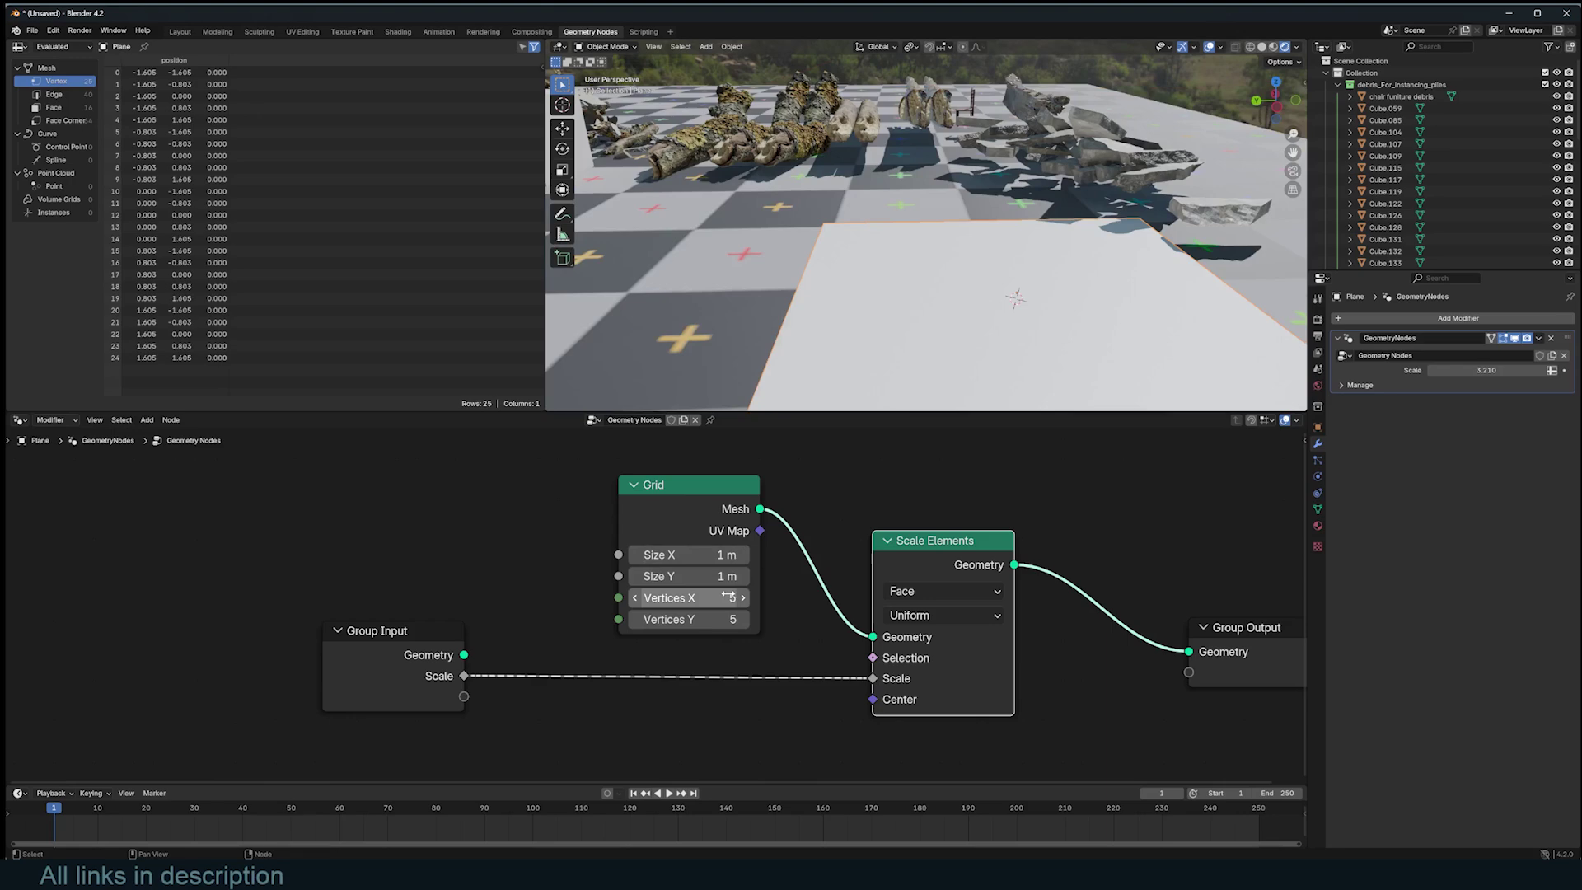
pyautogui.moveTo(1026, 159); pyautogui.dragTo(972, 232, button='middle')
pyautogui.moveTo(717, 597); pyautogui.dragTo(816, 619)
pyautogui.scroll(-4, 948, 281)
pyautogui.moveTo(948, 280); pyautogui.dragTo(961, 348, button='middle')
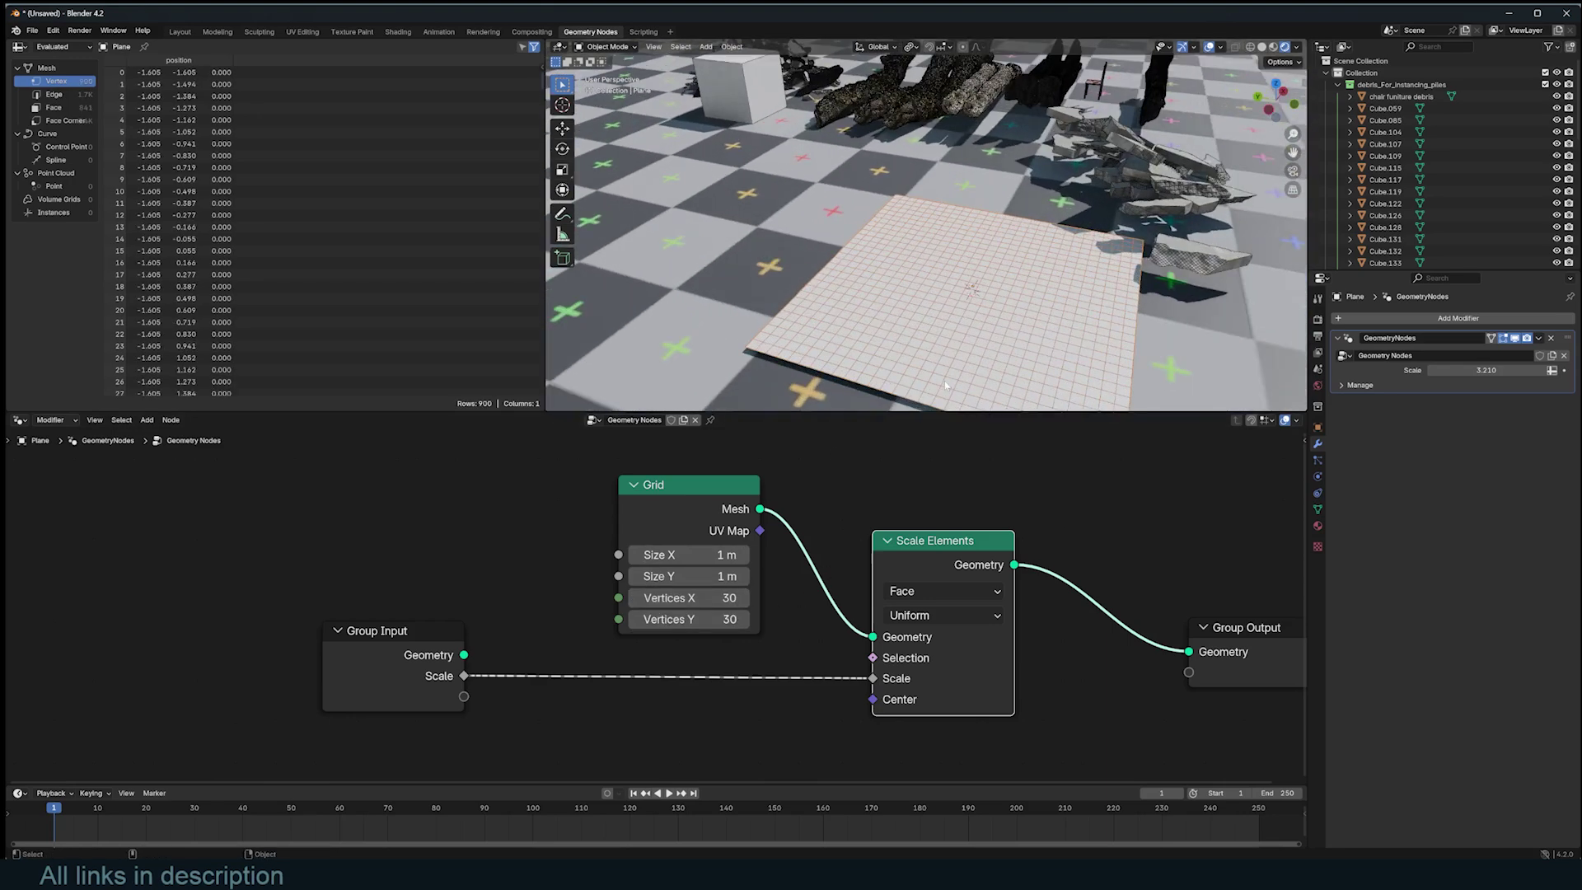
# Step: Move the Grid and Scale Elements nodes away from the Group Output and sketch a hill-shaped annotation over the plane
pyautogui.moveTo(696, 493); pyautogui.dragTo(433, 485)
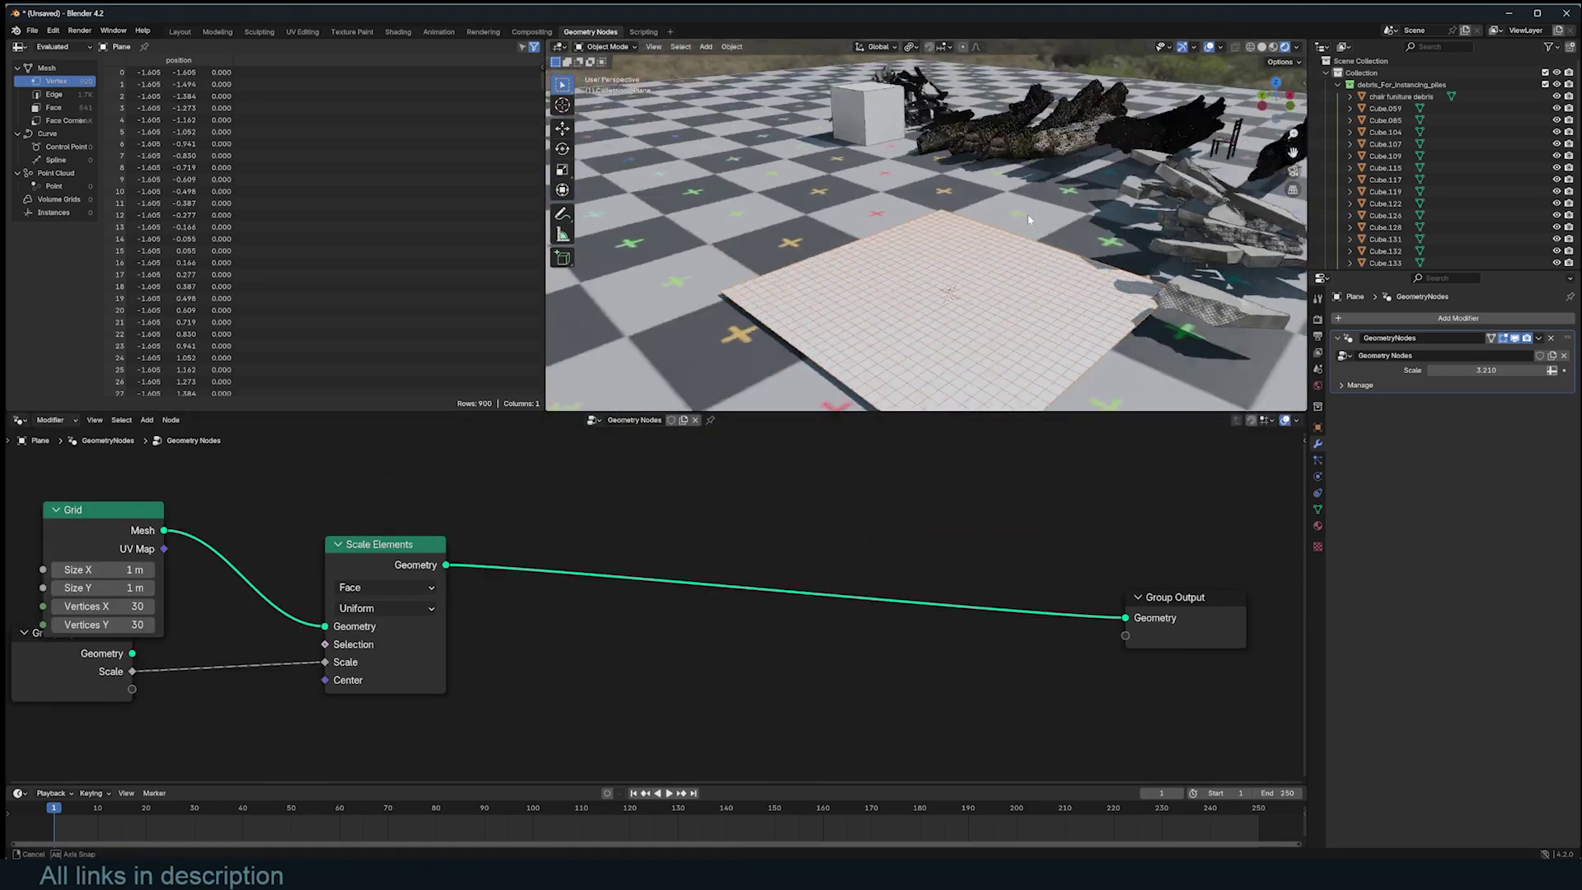
pyautogui.moveTo(1154, 189); pyautogui.dragTo(1171, 246, button='middle')
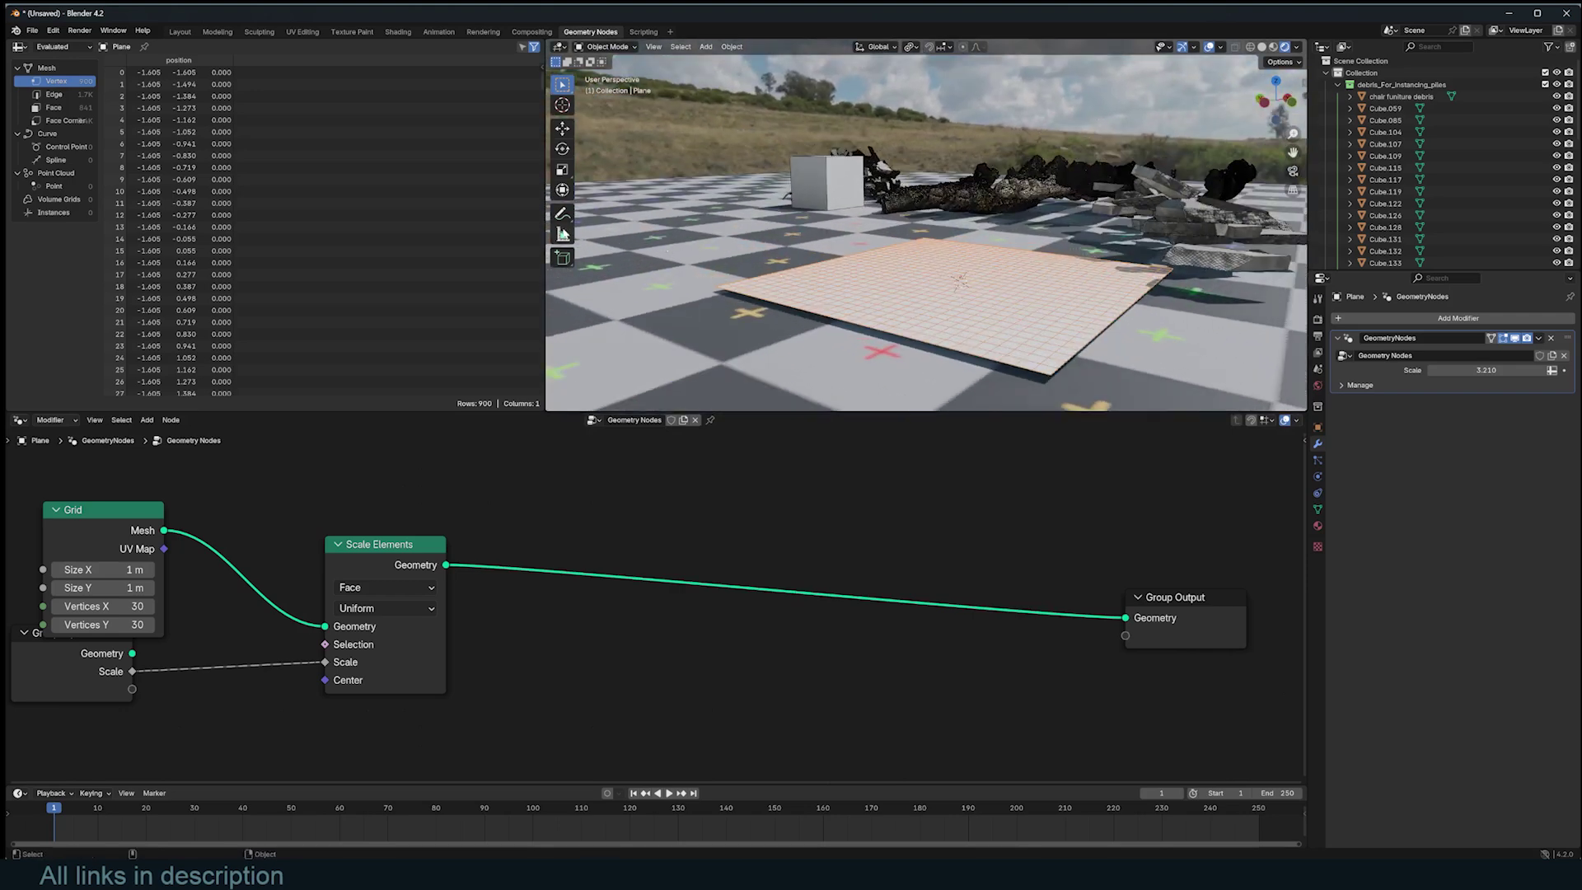
pyautogui.click(562, 214)
pyautogui.moveTo(752, 284); pyautogui.dragTo(1003, 161)
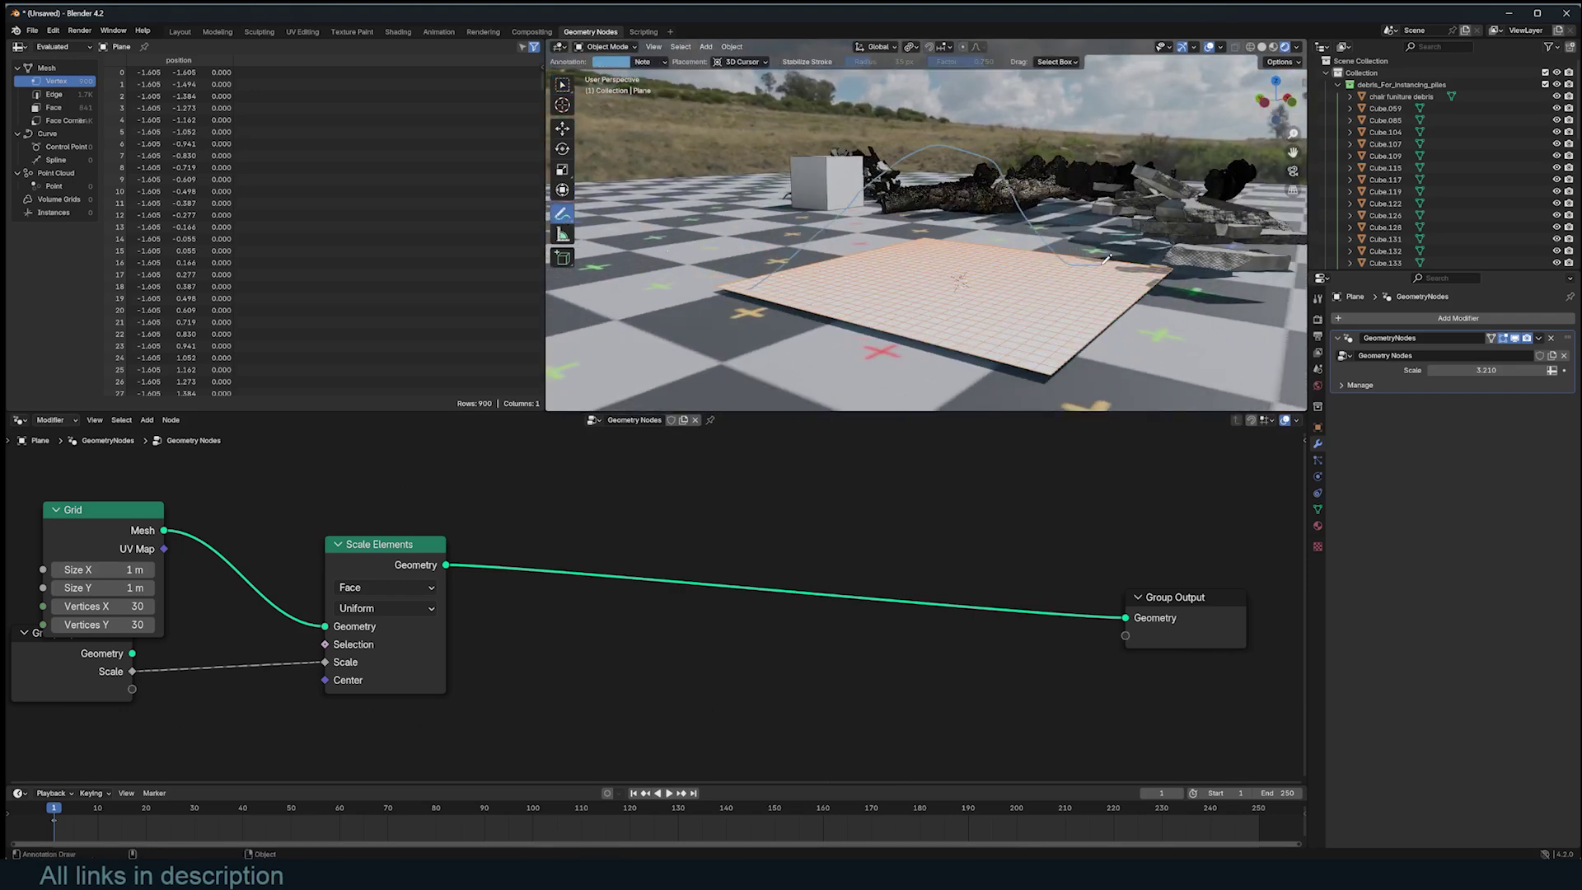
# Step: Insert a Set Position node between Scale Elements and Group Output
pyautogui.hotkey('shift', 'a')
pyautogui.write('set pos')
pyautogui.press('Return')
pyautogui.click(853, 565)
pyautogui.moveTo(691, 672); pyautogui.dragTo(823, 626, button='middle')
# Step: Add a Gradient Texture node below the Scale Elements node
pyautogui.hotkey('shift', 'a')
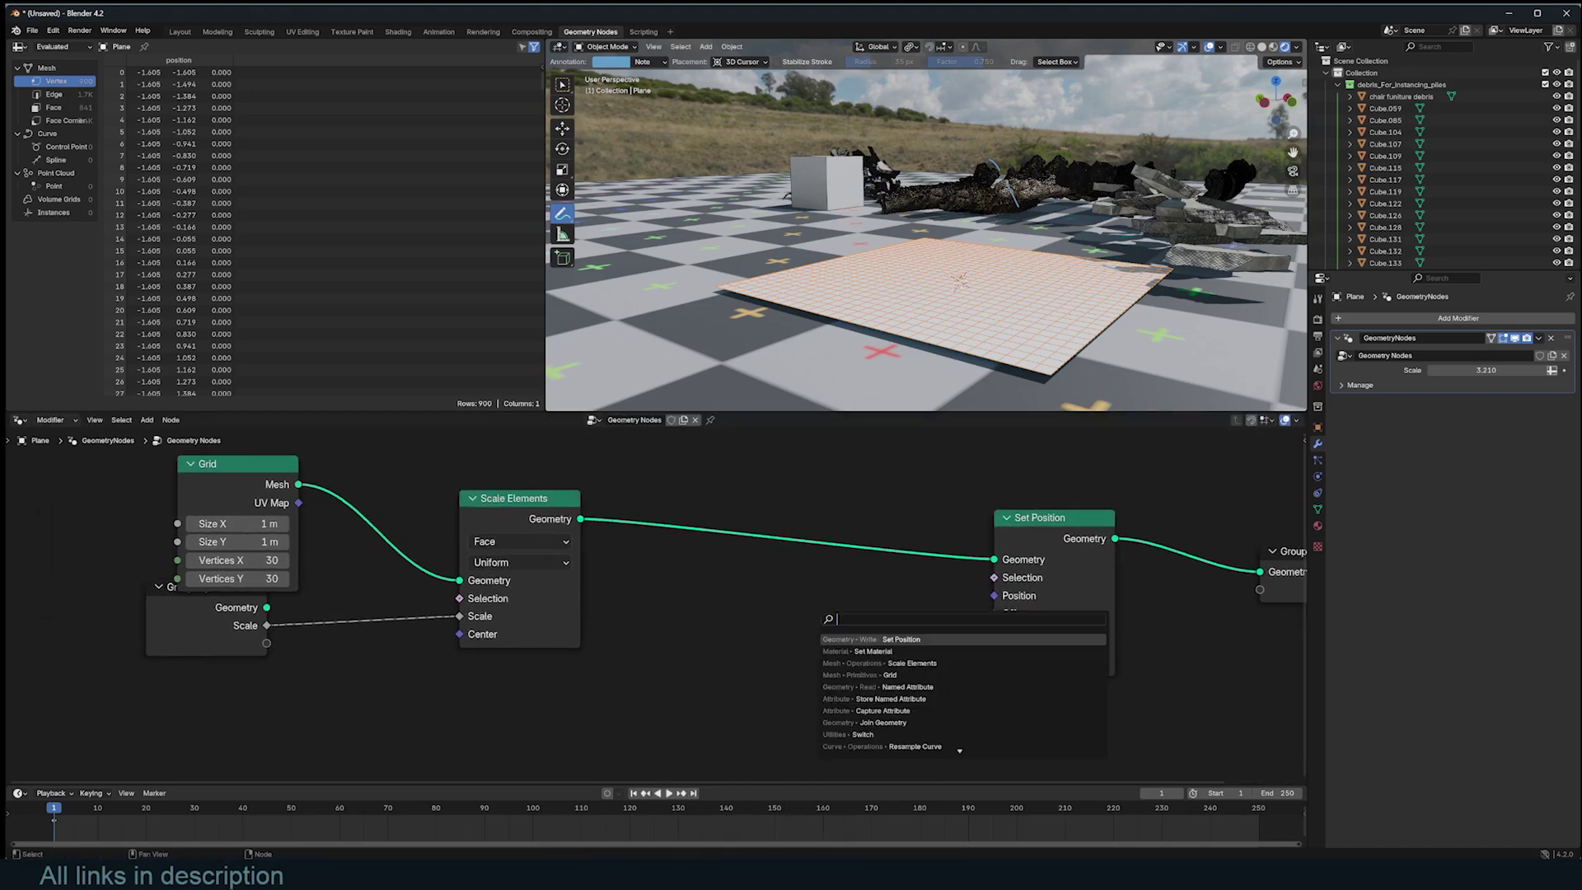
pyautogui.write('gradient')
pyautogui.press('Return')
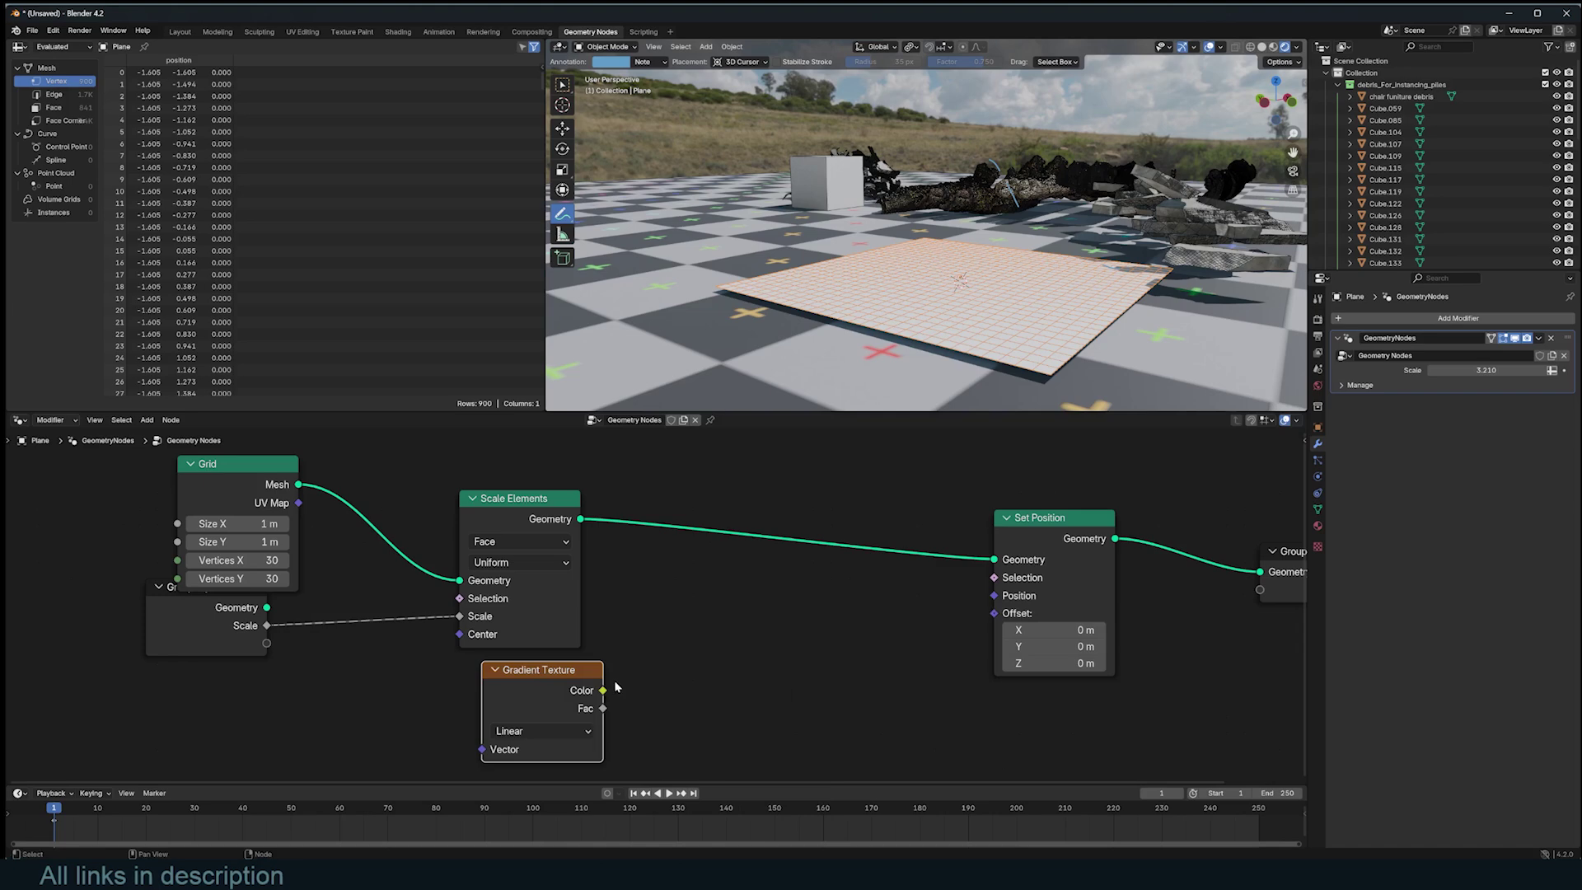
pyautogui.press('x')
pyautogui.hotkey('ctrl', 'z')
pyautogui.hotkey('shift', 'a')
pyautogui.write('c')
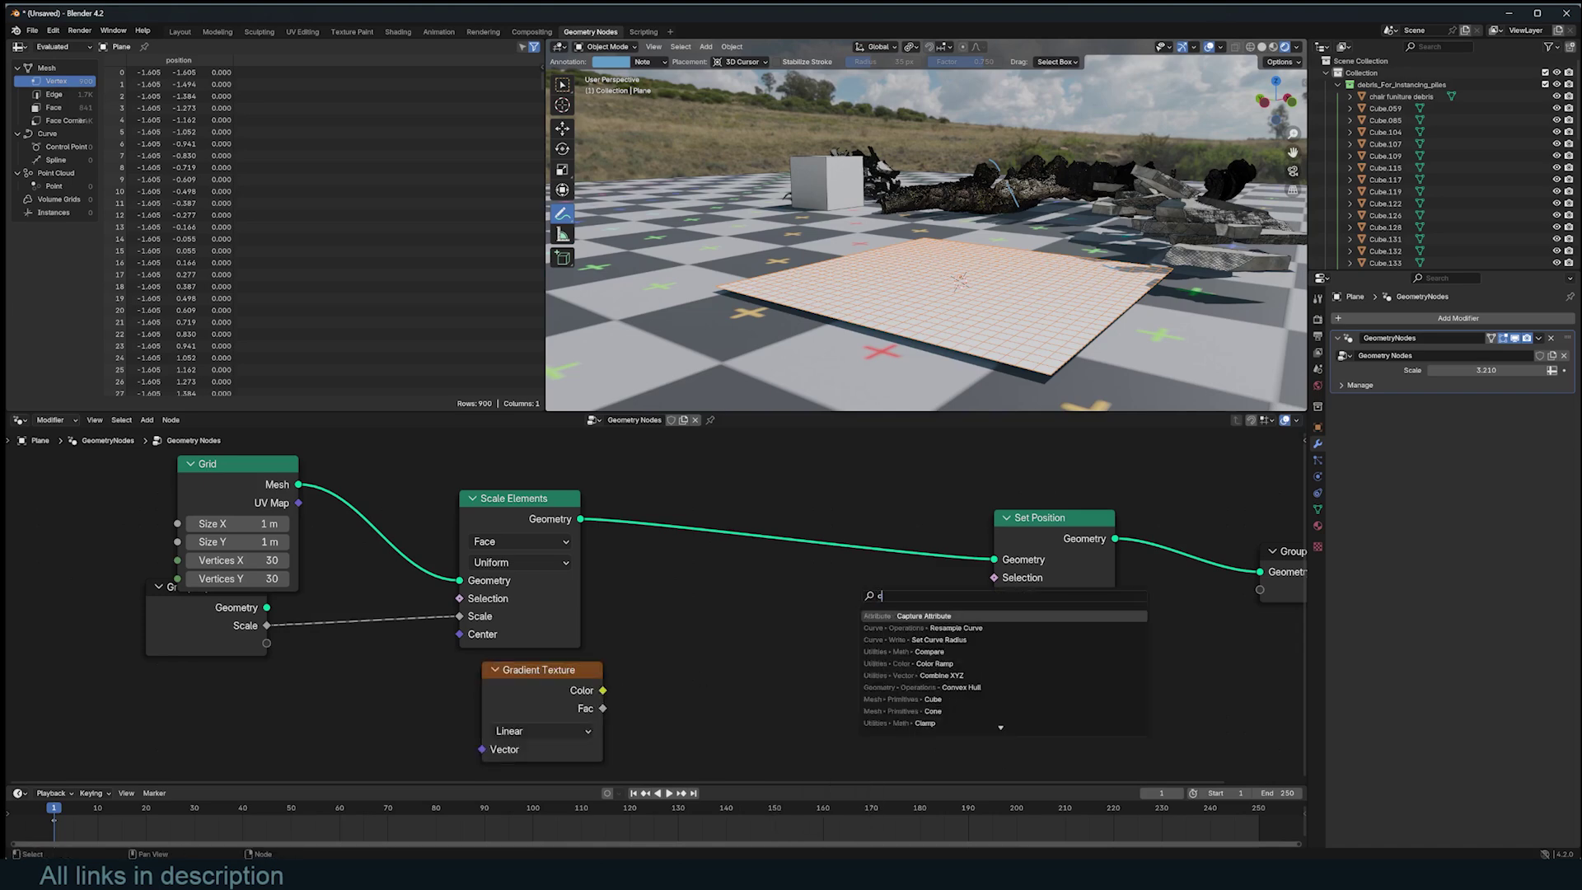
pyautogui.press('Escape')
# Step: Add a Combine XYZ node, link it to Set Position's Offset, and link the Gradient Texture's Color to its Z
pyautogui.hotkey('shift', 'a')
pyautogui.write('x')
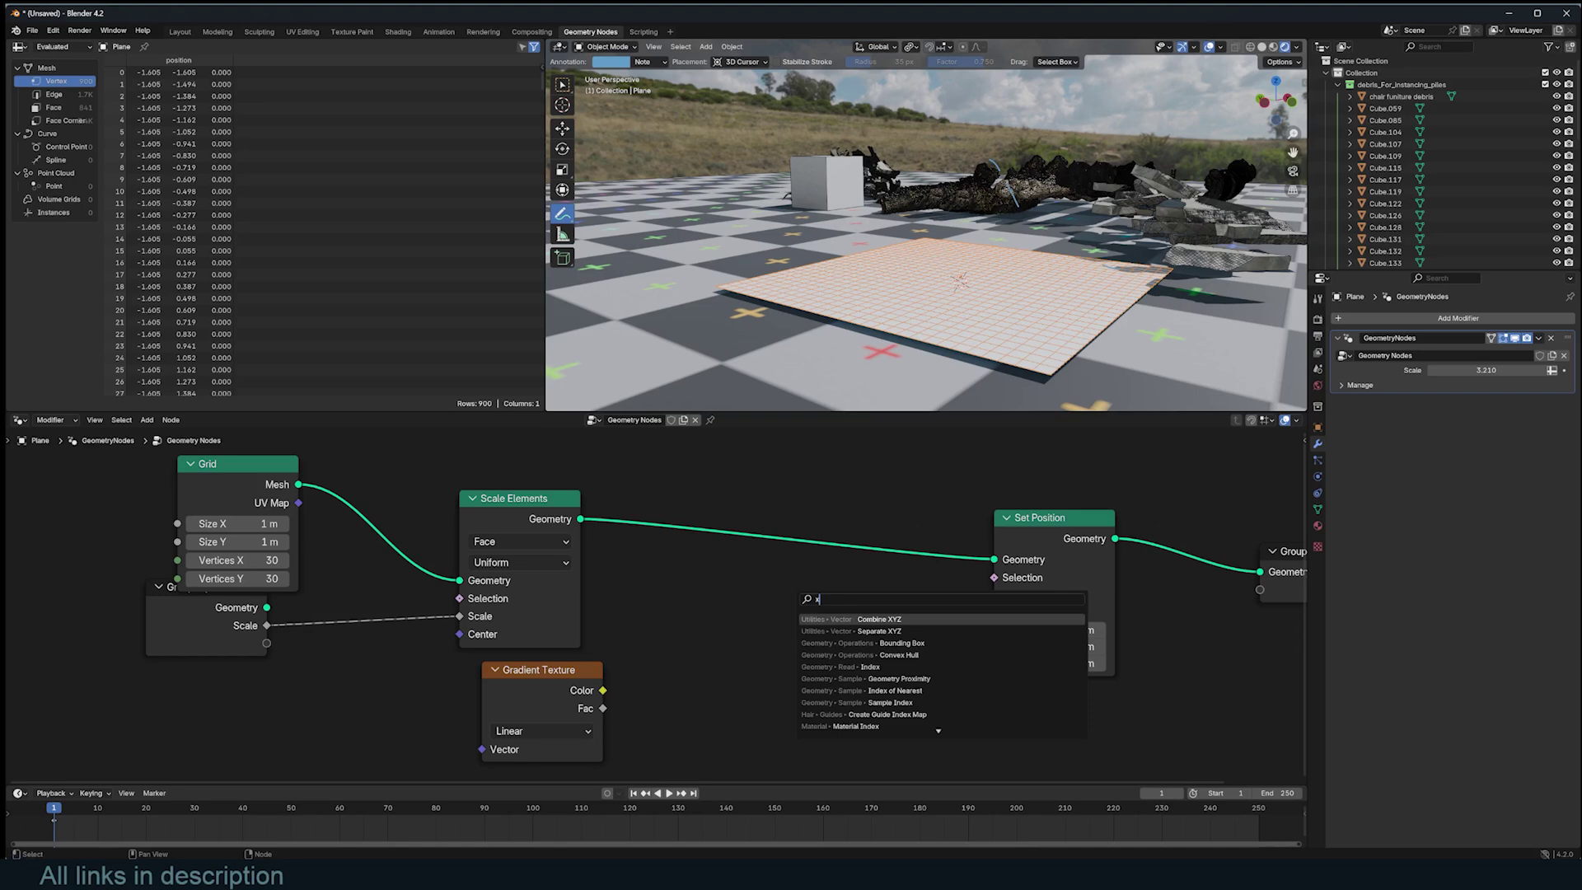
pyautogui.press('Return')
pyautogui.click(857, 656)
pyautogui.moveTo(991, 681); pyautogui.dragTo(994, 614)
pyautogui.moveTo(603, 691); pyautogui.dragTo(749, 734)
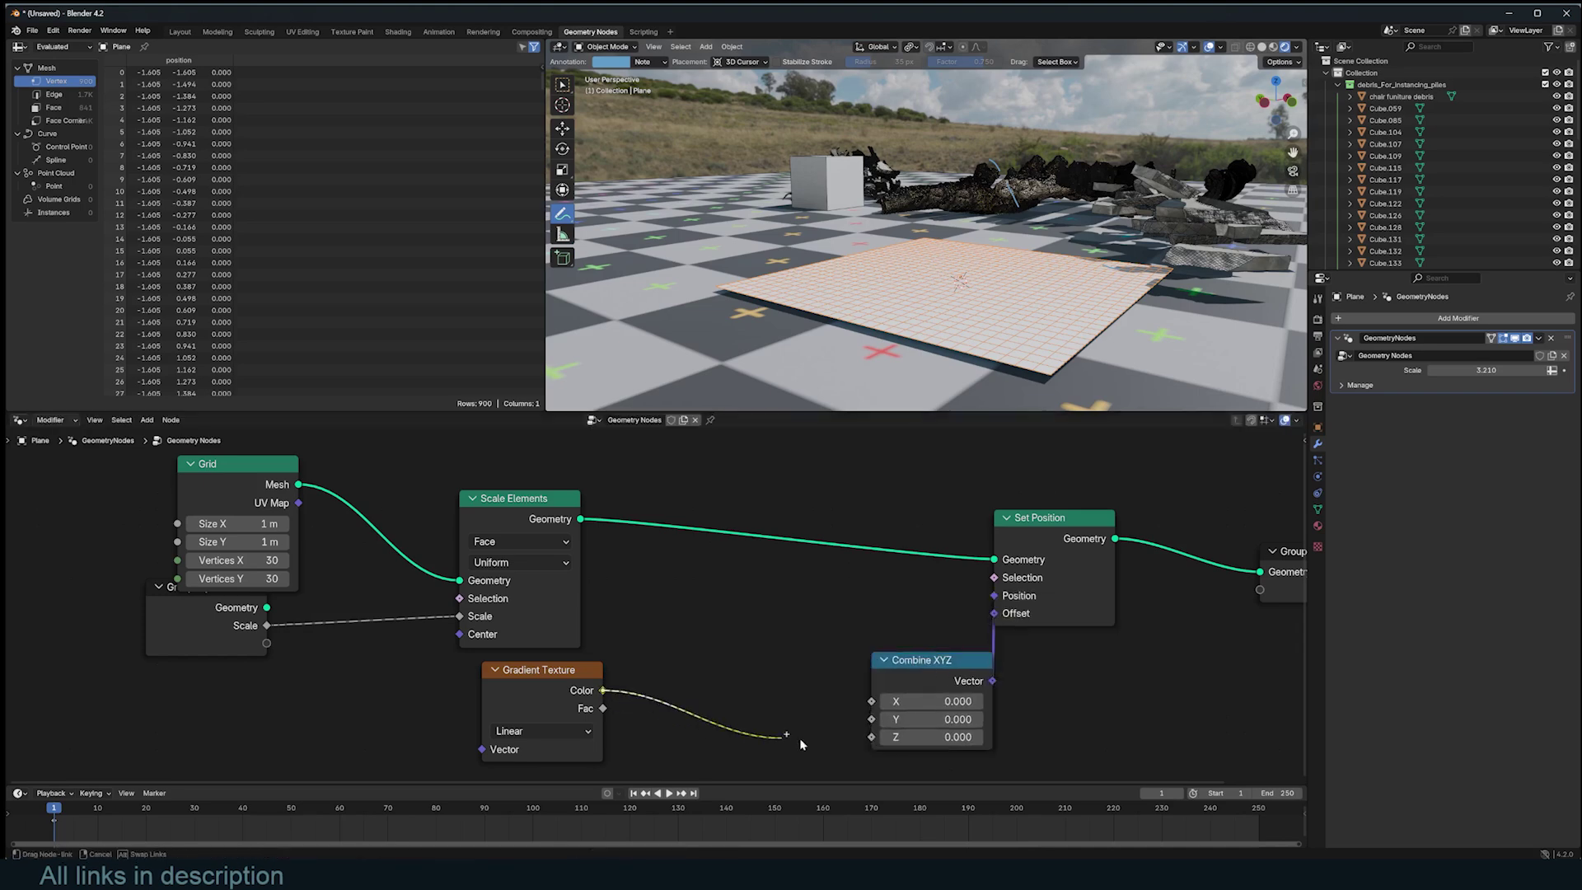
pyautogui.moveTo(860, 742); pyautogui.dragTo(872, 737)
pyautogui.moveTo(931, 661); pyautogui.dragTo(858, 653)
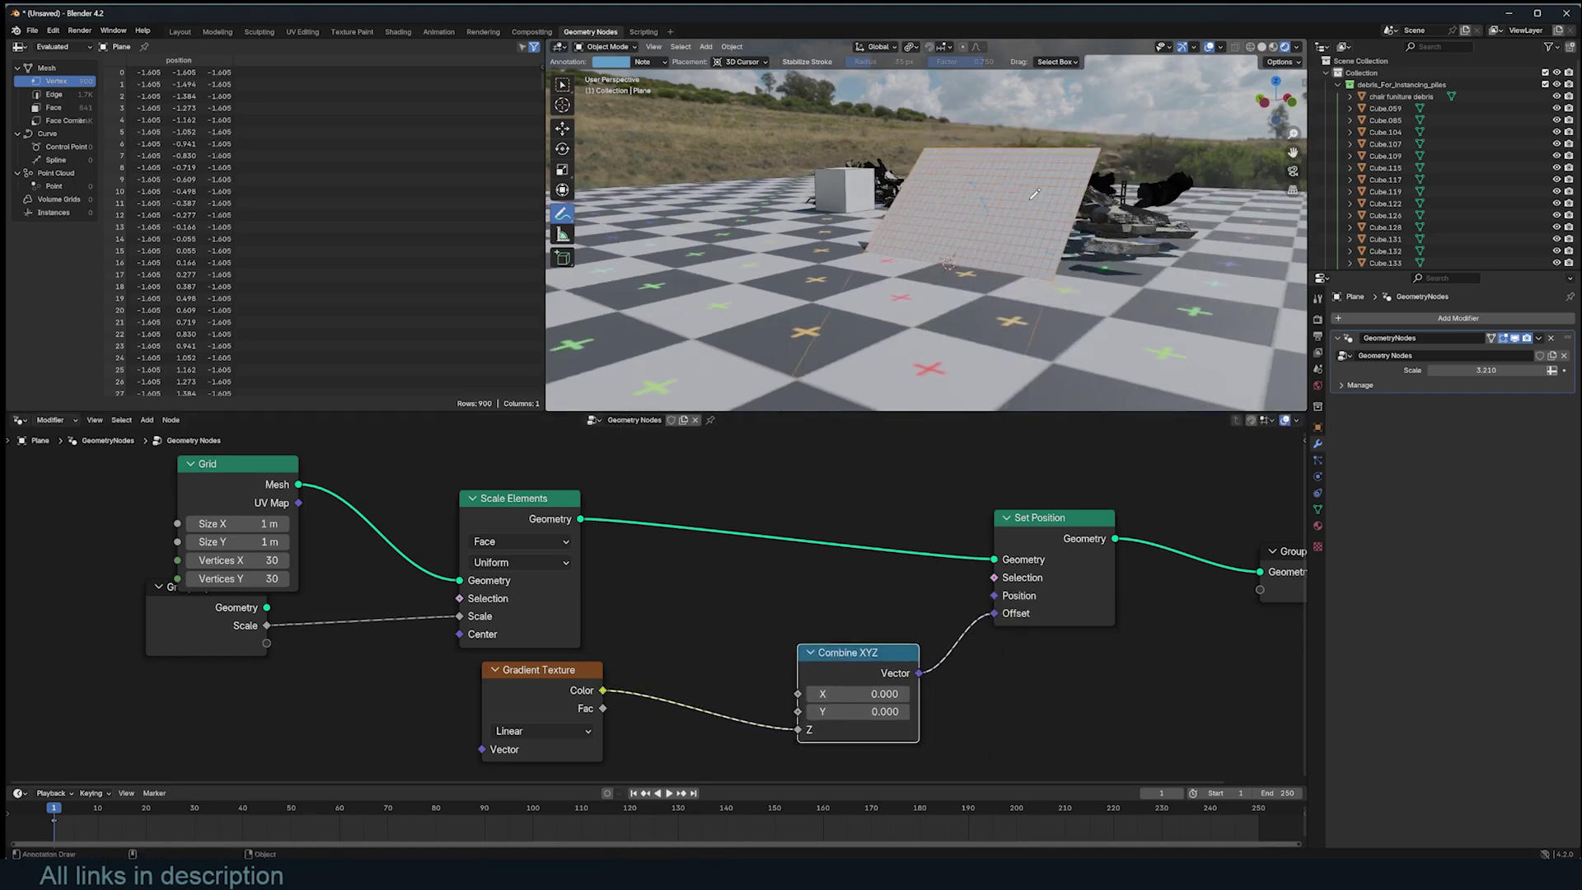
# Step: Preview the Gradient Texture's Color on the Scale Elements geometry with a Viewer node and examine it on the plane
pyautogui.scroll(-2, 622, 642)
pyautogui.moveTo(621, 641); pyautogui.dragTo(762, 591, button='middle')
pyautogui.scroll(4, 717, 612)
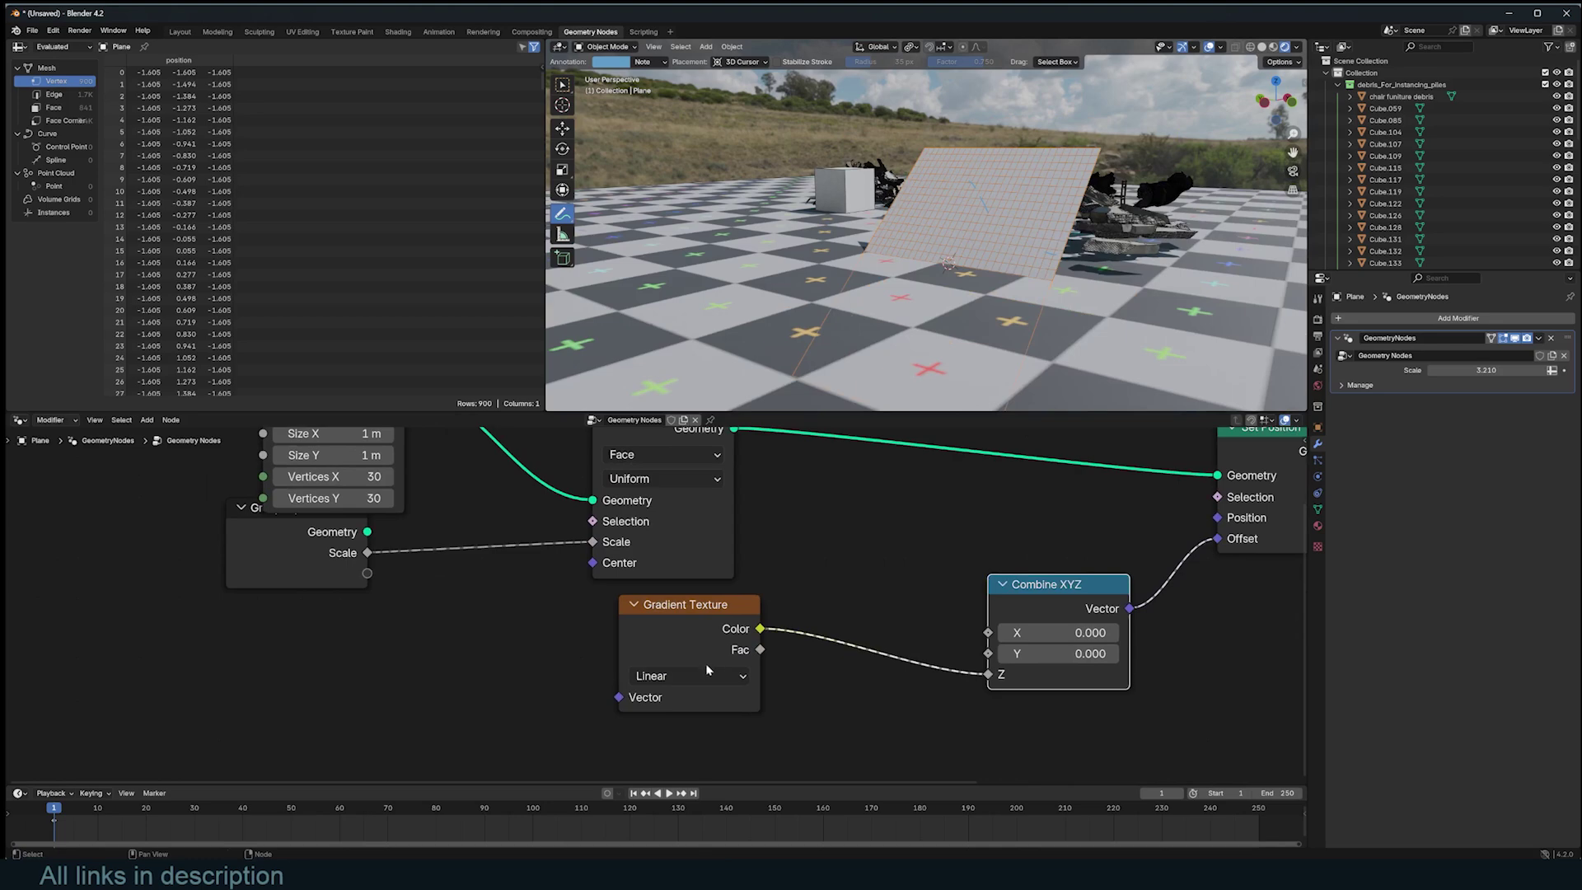
pyautogui.keyDown('ctrl'); pyautogui.keyDown('shift'); pyautogui.click(754, 626); pyautogui.keyUp('shift'); pyautogui.keyUp('ctrl')
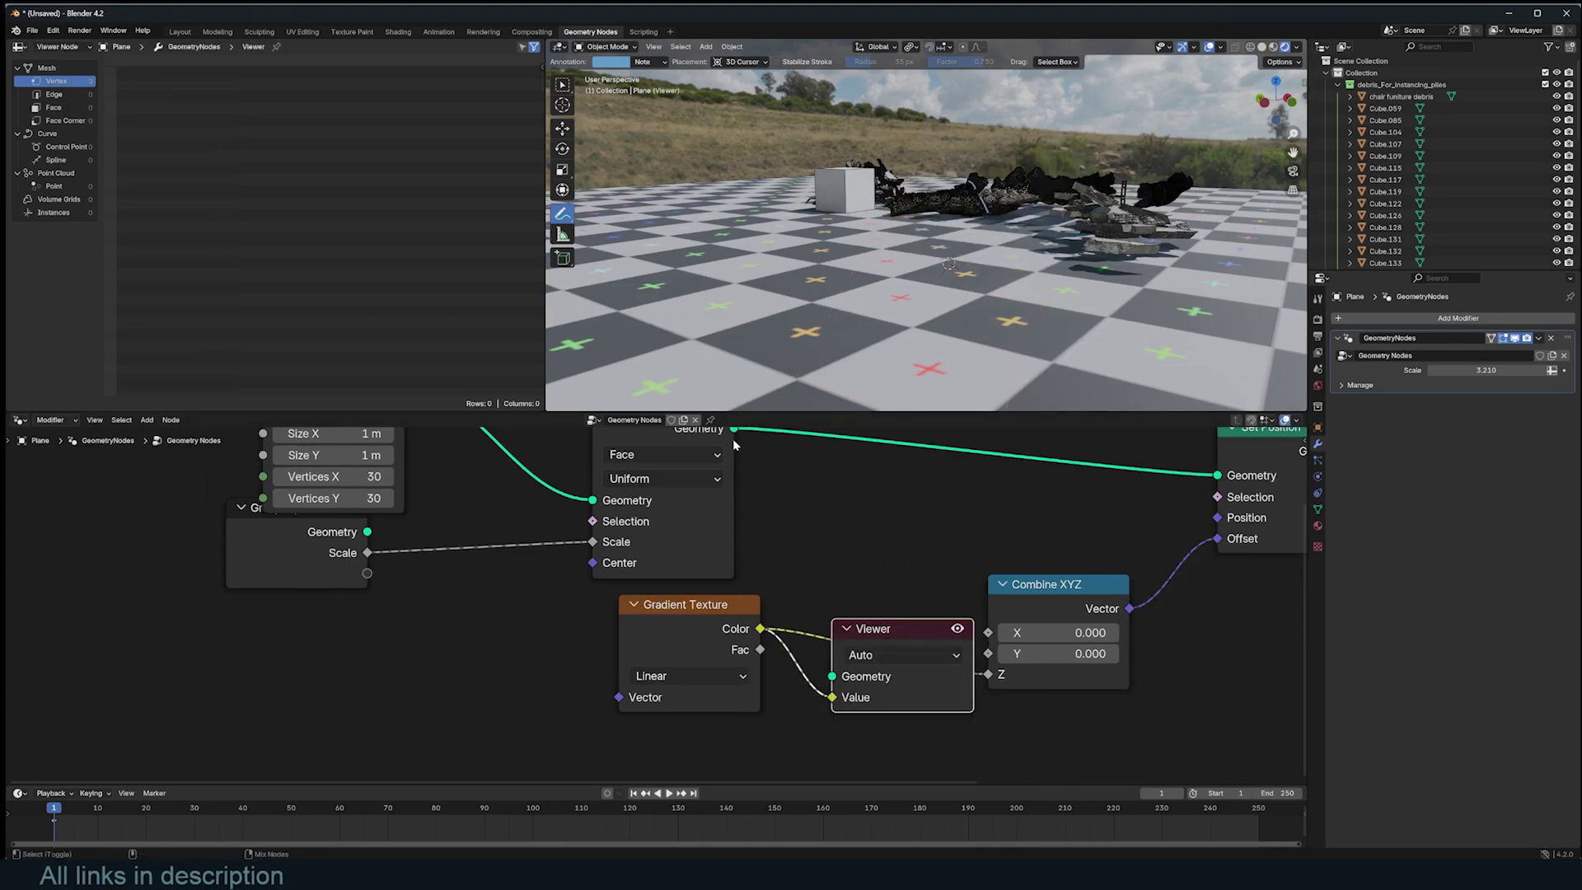
pyautogui.moveTo(734, 429); pyautogui.dragTo(833, 676)
pyautogui.moveTo(824, 346); pyautogui.dragTo(875, 317, button='middle')
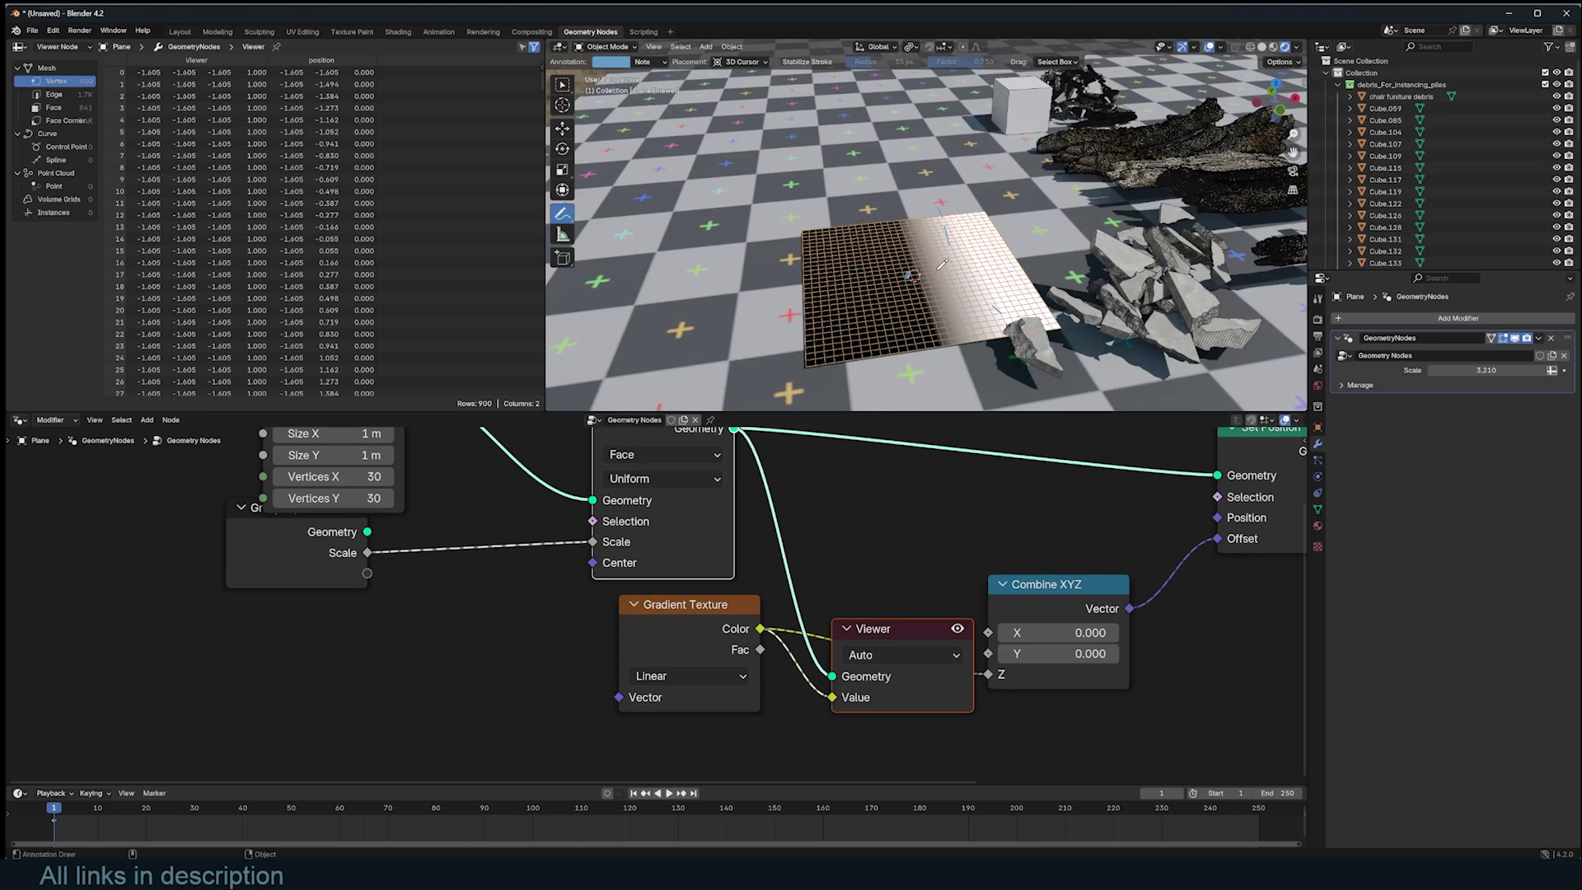
pyautogui.moveTo(1013, 262); pyautogui.dragTo(910, 254, button='middle')
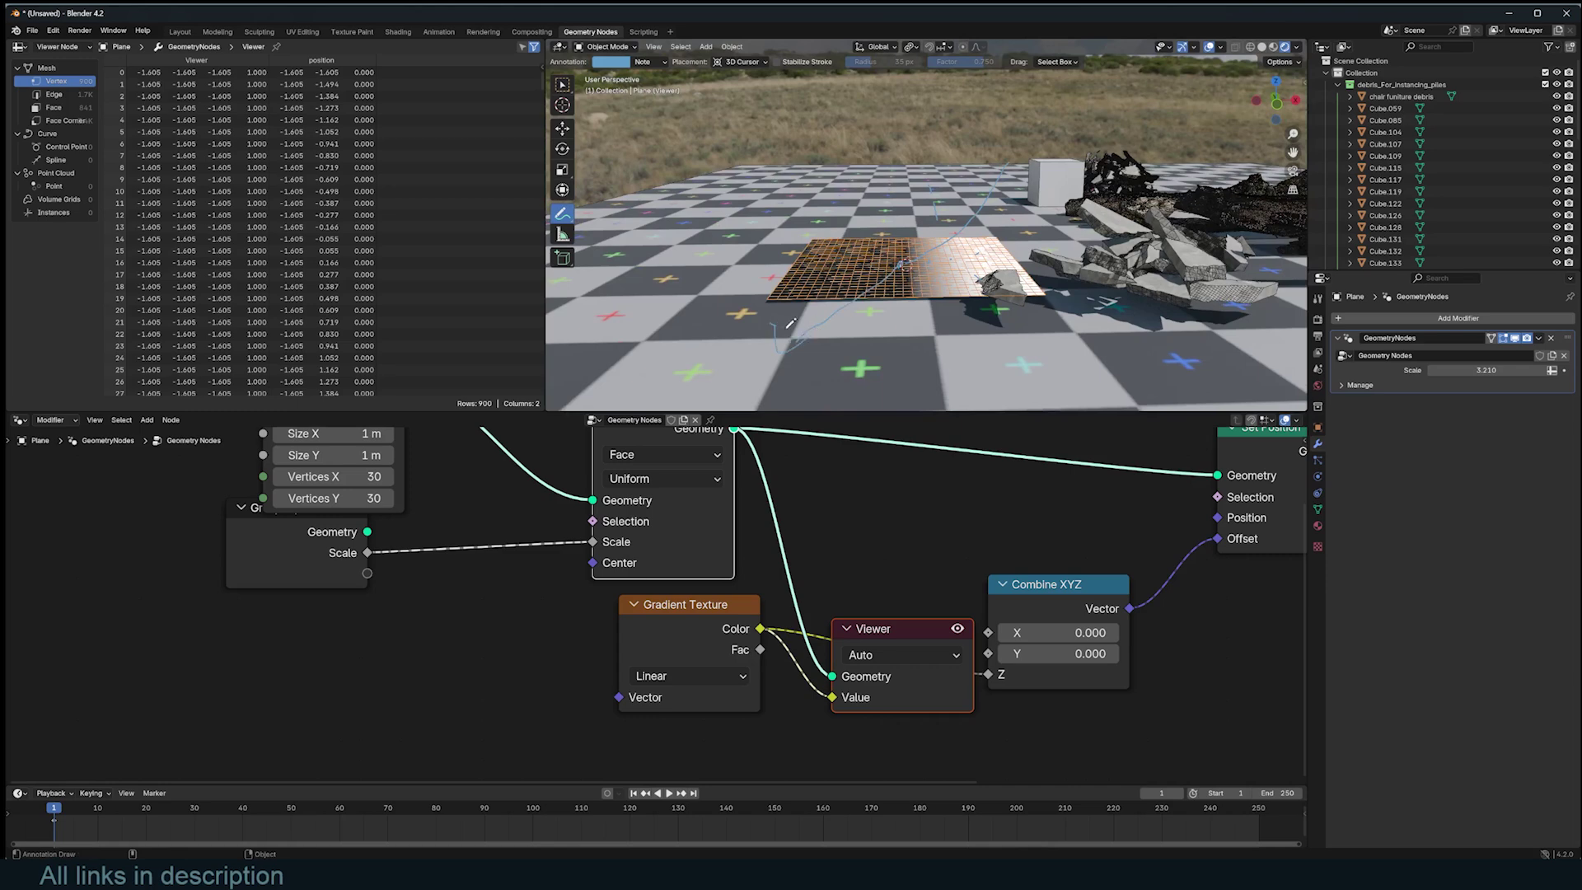
# Step: Set the Gradient Texture's type to Spherical and inspect the gradient on the plane
pyautogui.scroll(-1, 796, 637)
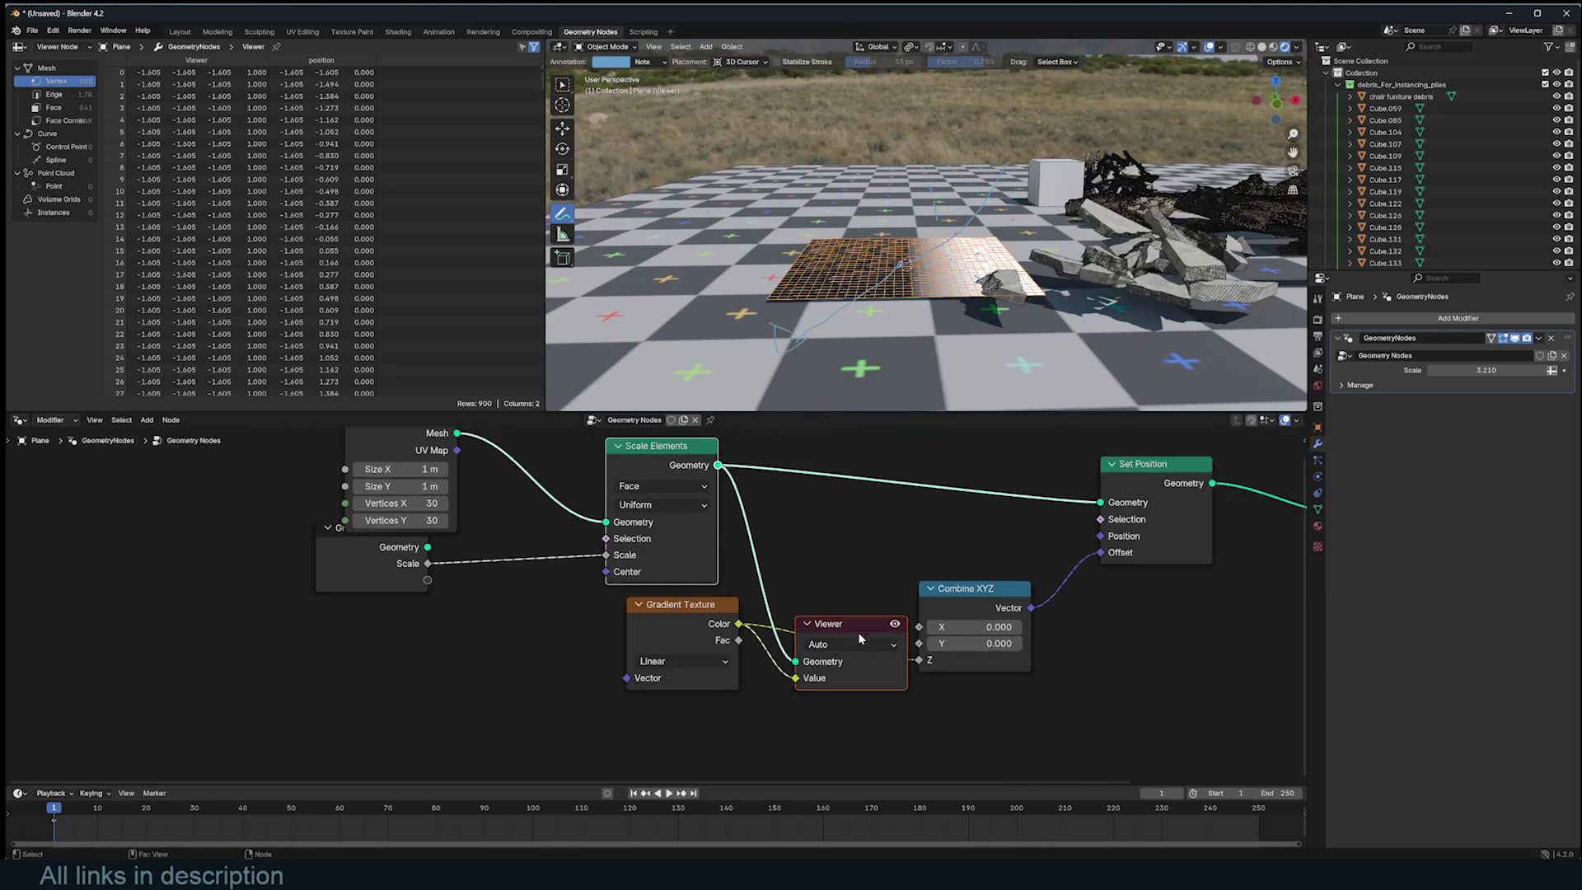
pyautogui.click(684, 661)
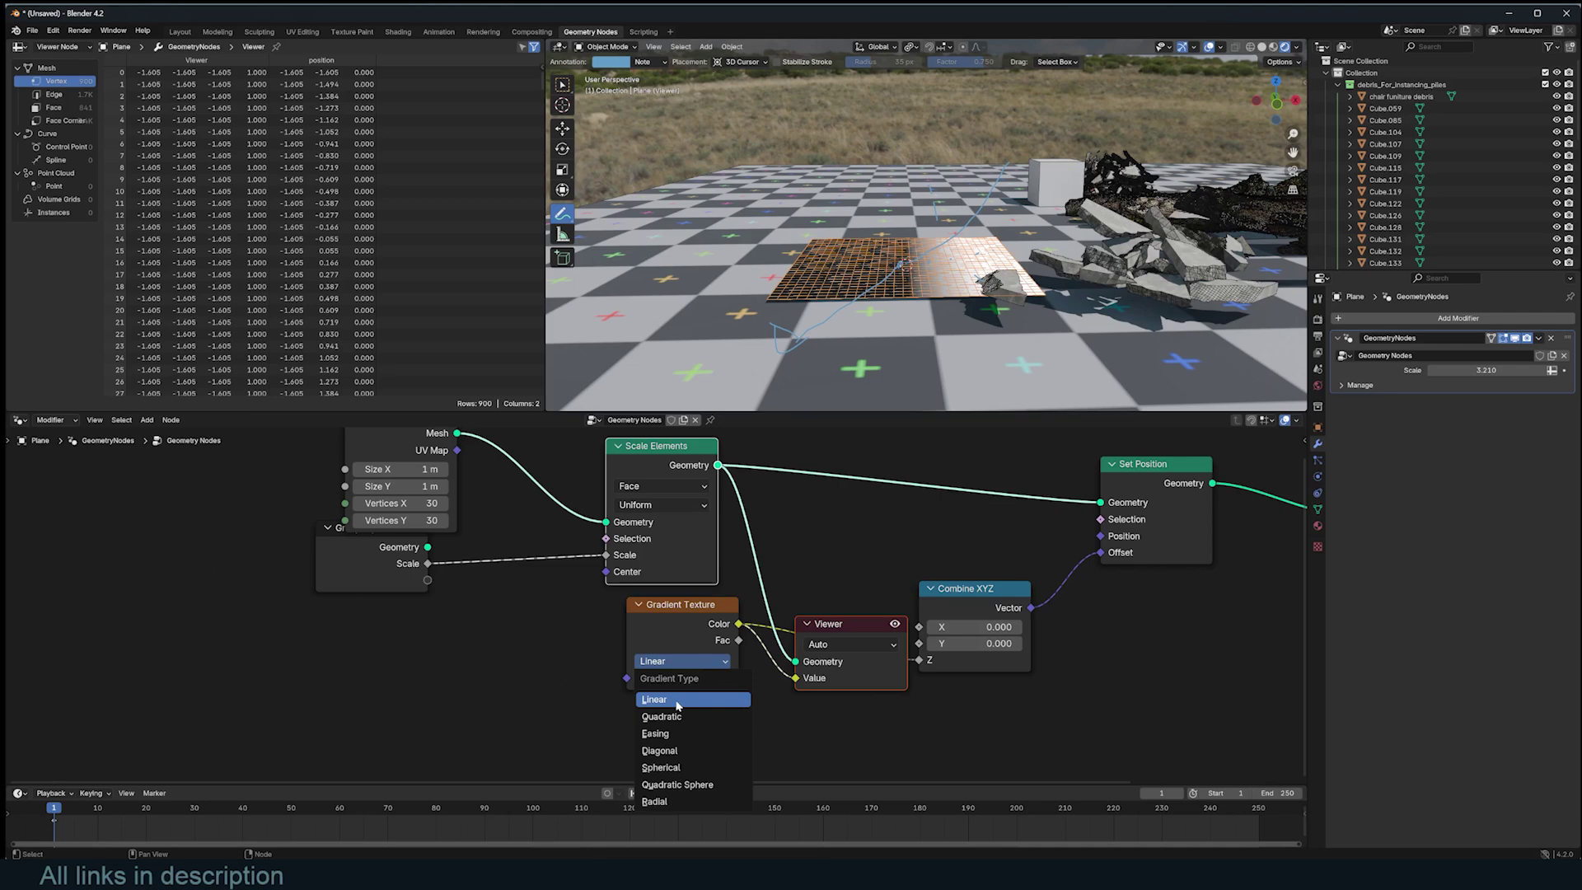
pyautogui.click(670, 767)
pyautogui.scroll(3, 952, 295)
pyautogui.moveTo(890, 213); pyautogui.dragTo(961, 290, button='middle')
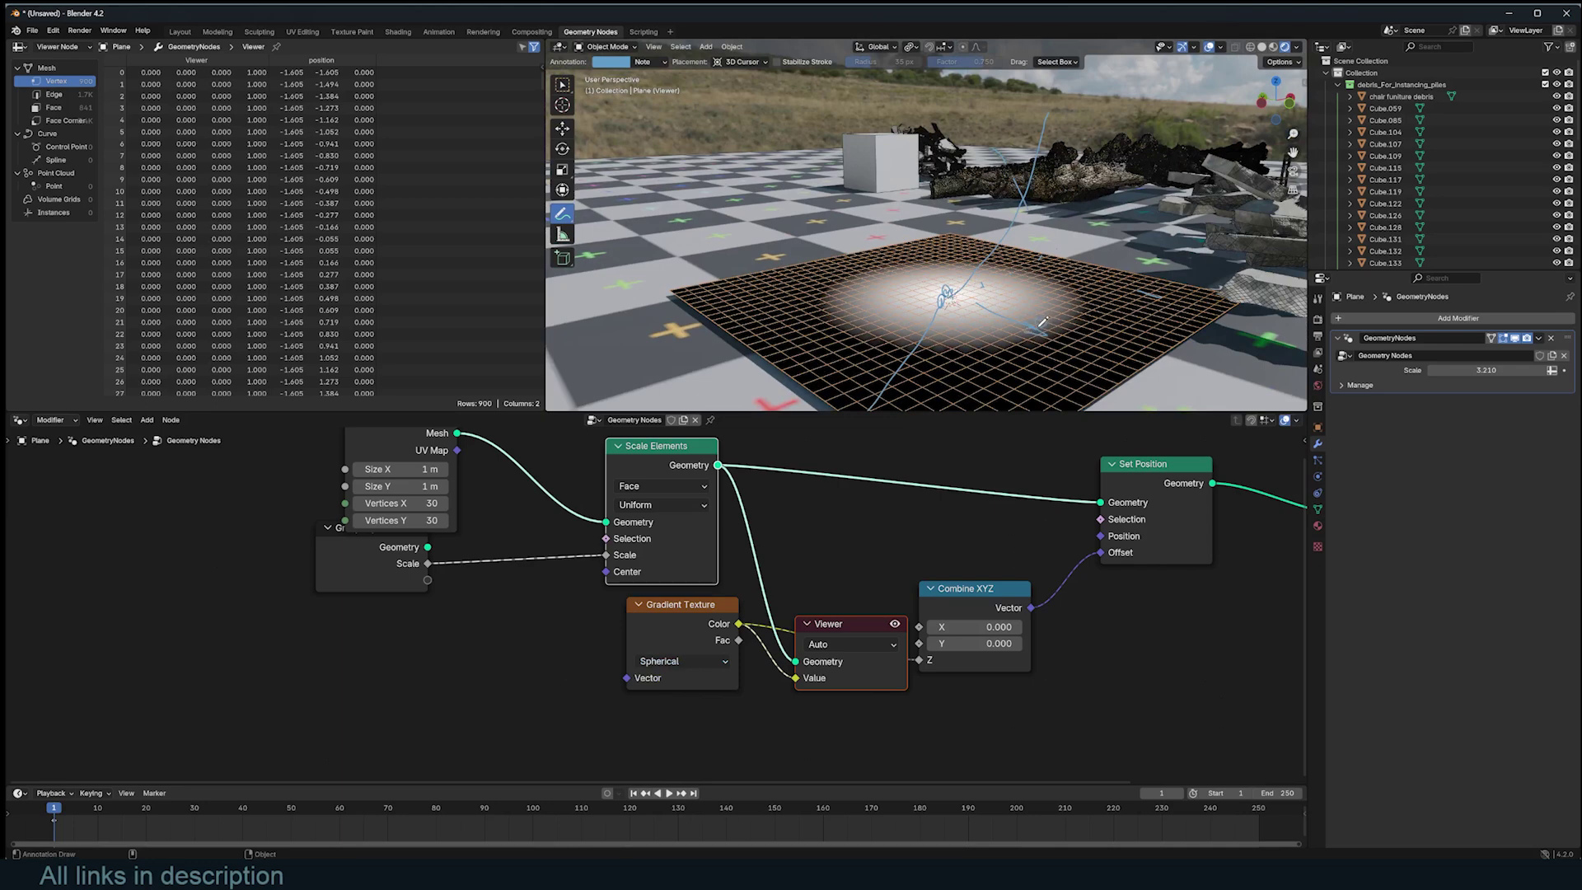
# Step: Delete the Viewer node and inspect the displaced grid from several angles
pyautogui.scroll(-3, 1009, 495)
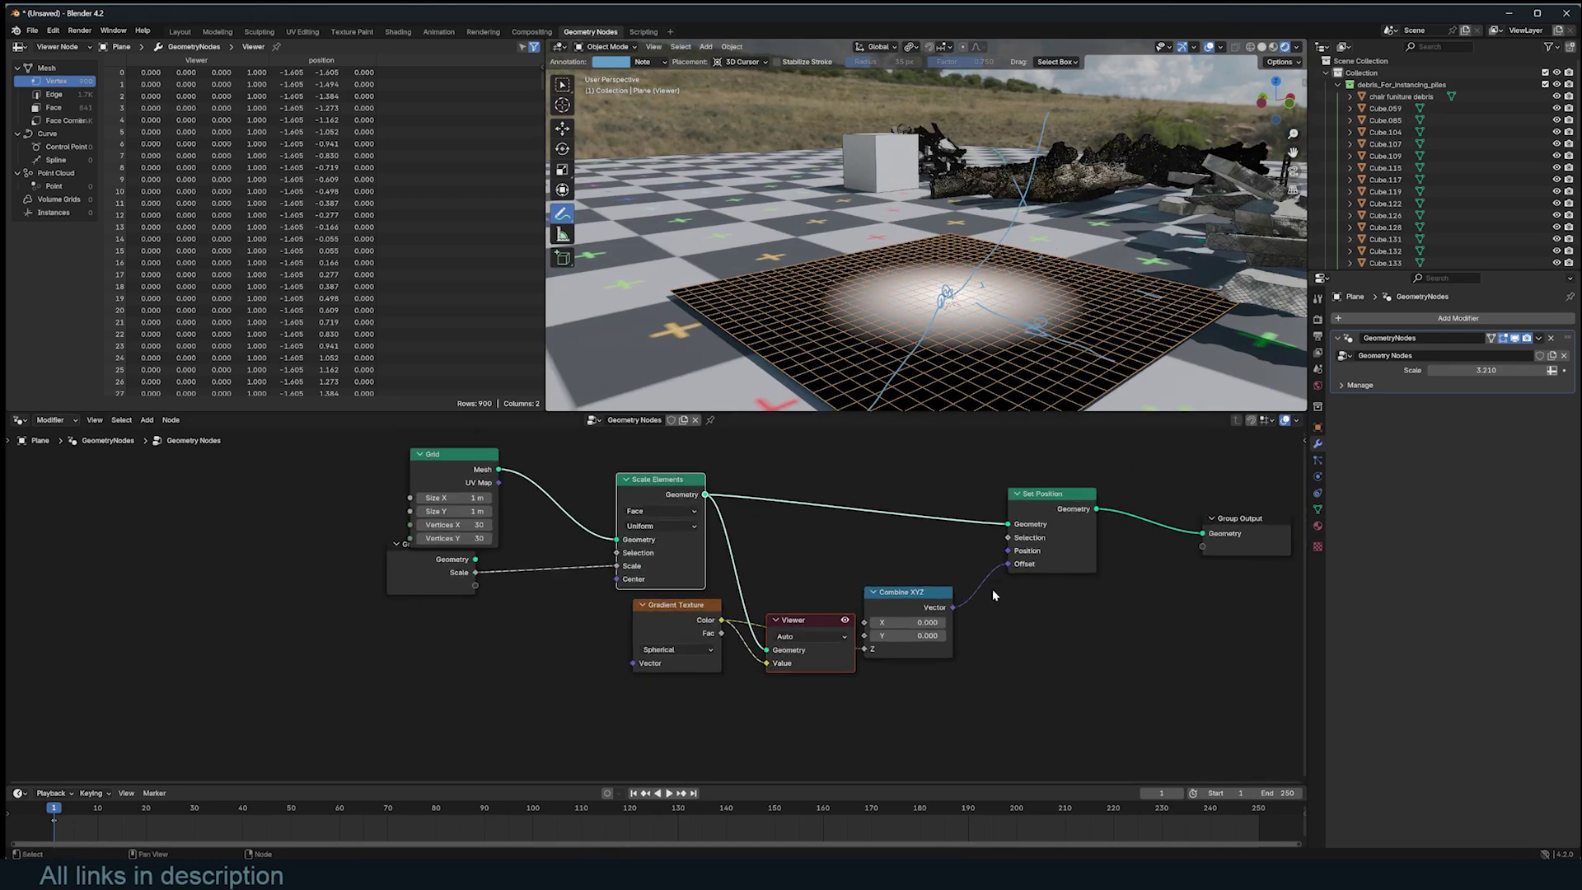
pyautogui.click(662, 633)
pyautogui.click(825, 630)
pyautogui.press('x')
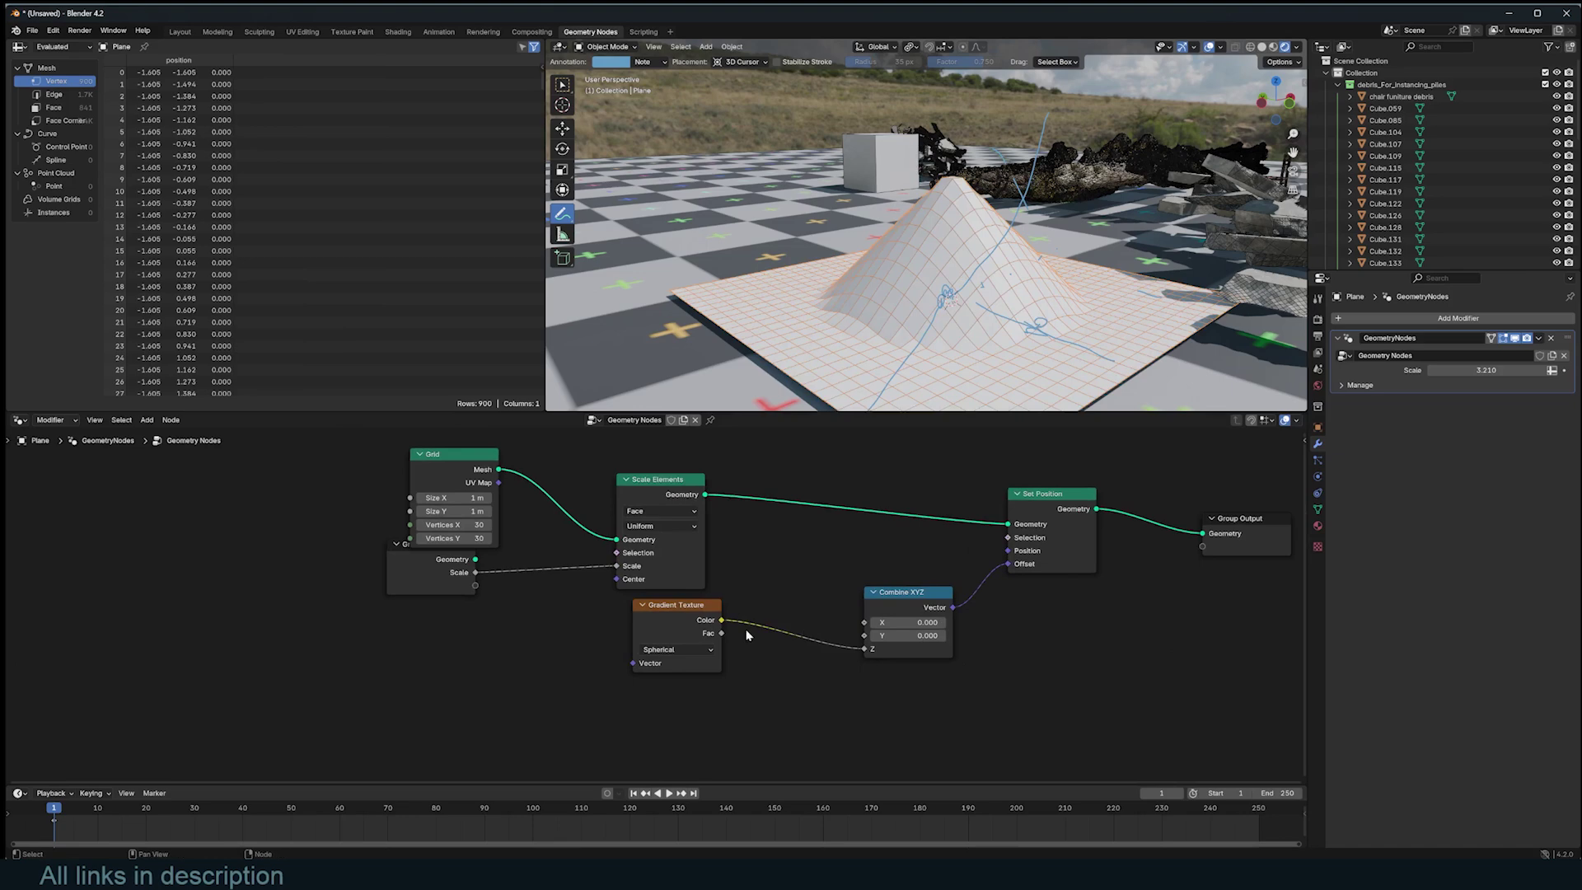
pyautogui.moveTo(1035, 325); pyautogui.dragTo(897, 149, button='middle')
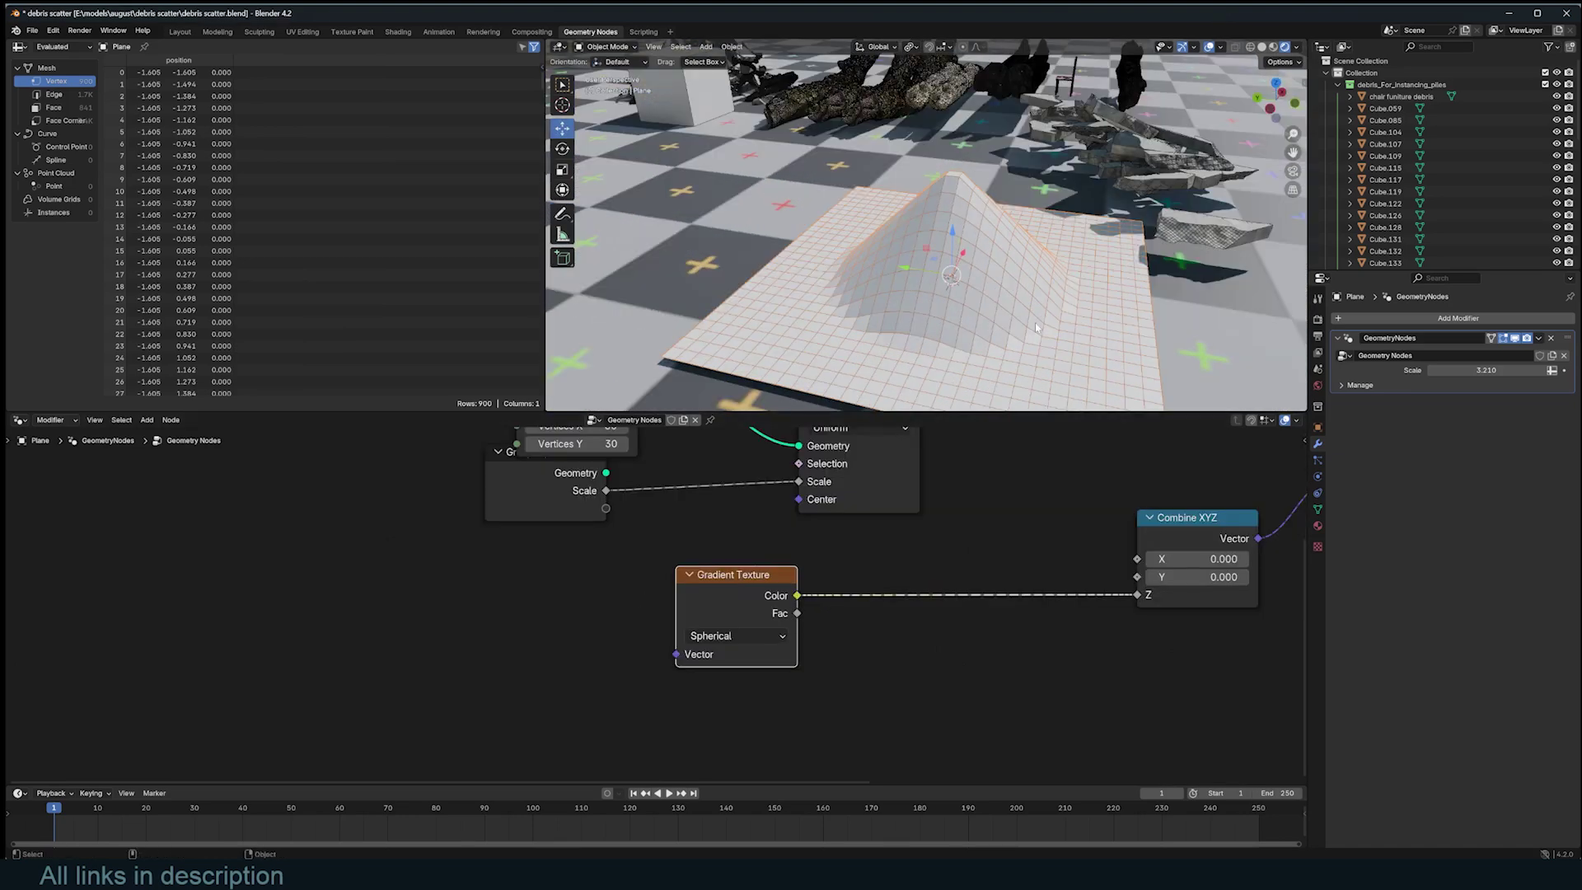
pyautogui.moveTo(1036, 328); pyautogui.dragTo(995, 301, button='middle')
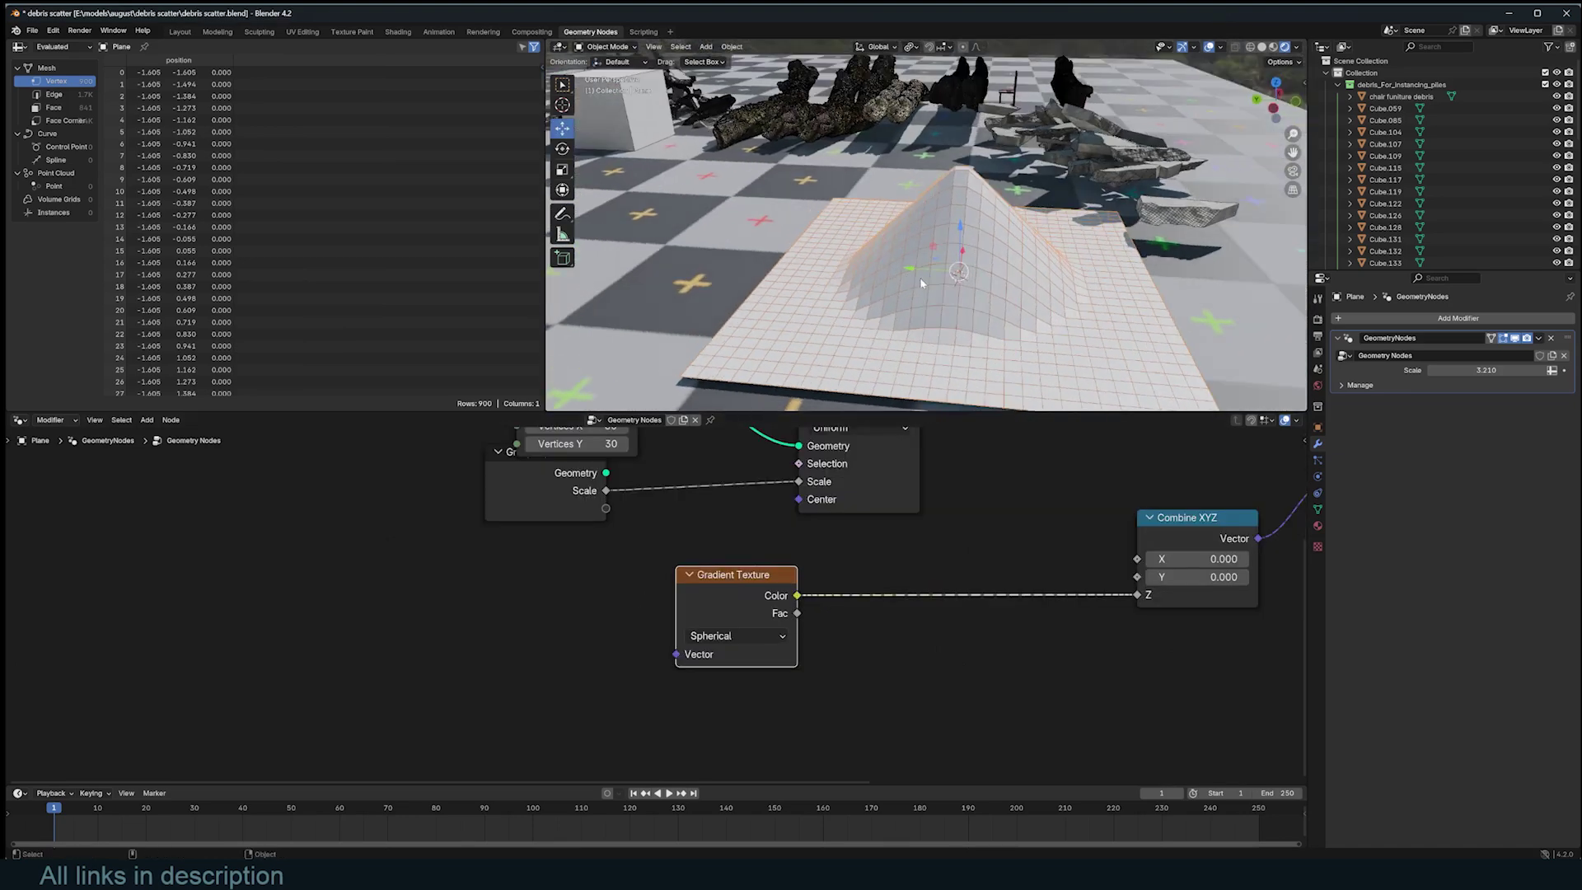
# Step: Add a Position node linked to the Gradient Texture's Vector input and space the two nodes apart
pyautogui.moveTo(544, 644); pyautogui.dragTo(441, 636)
pyautogui.write('posi')
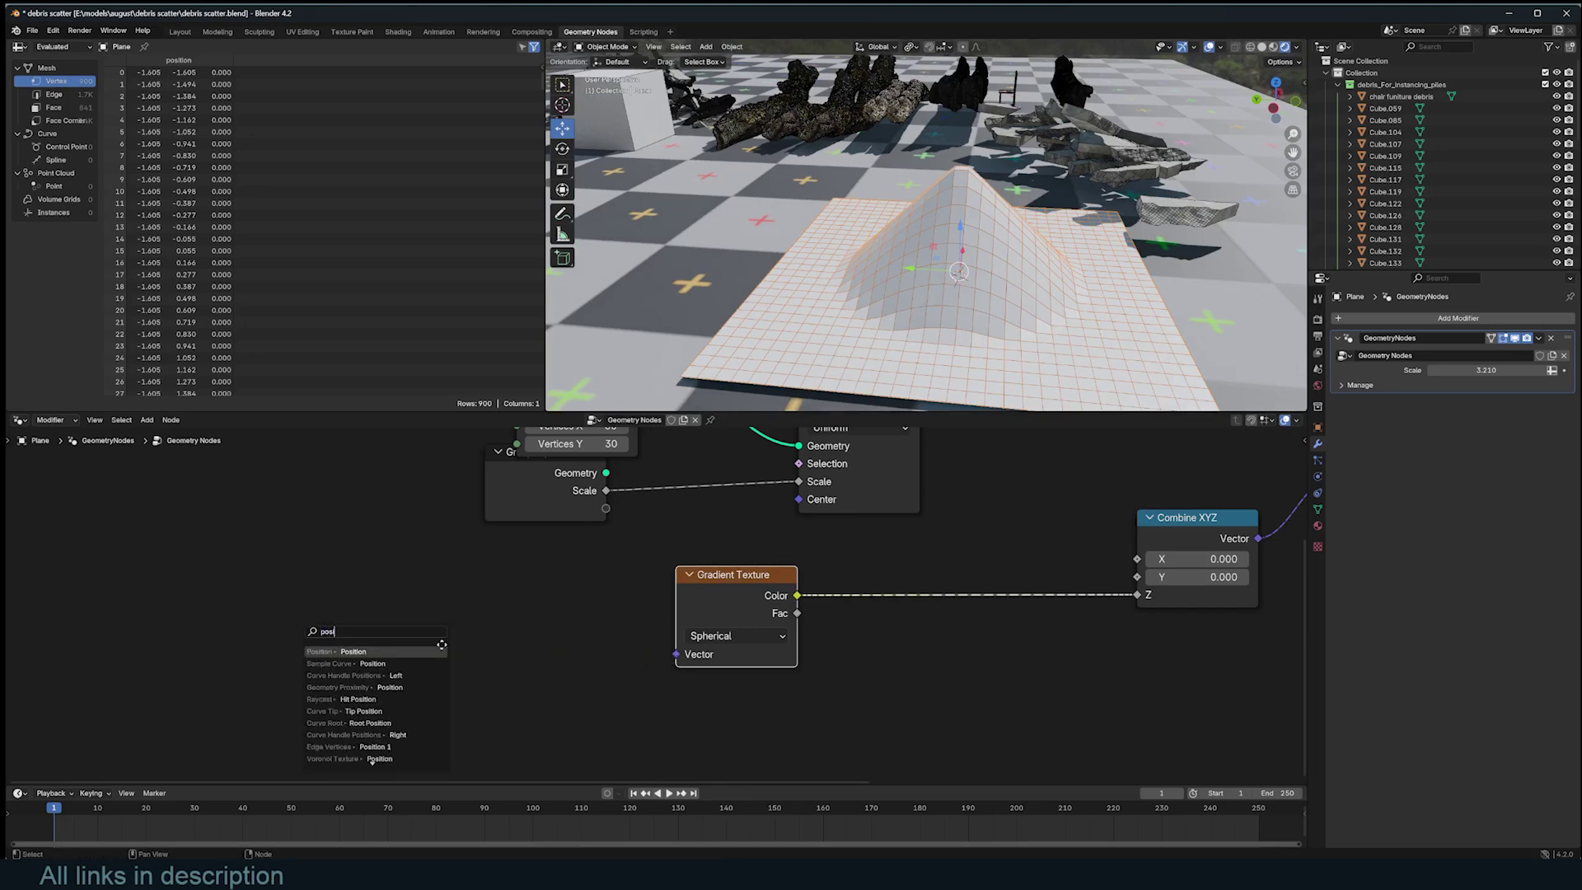
pyautogui.press('Return')
pyautogui.moveTo(315, 687); pyautogui.dragTo(304, 675)
pyautogui.moveTo(764, 601); pyautogui.dragTo(821, 593)
# Step: Insert a Vector Math node between the Position and Gradient Texture nodes
pyautogui.hotkey('shift', 'a')
pyautogui.click(615, 594)
pyautogui.write('ve')
pyautogui.press('Down')
pyautogui.press('Down')
pyautogui.press('Return')
pyautogui.click(630, 652)
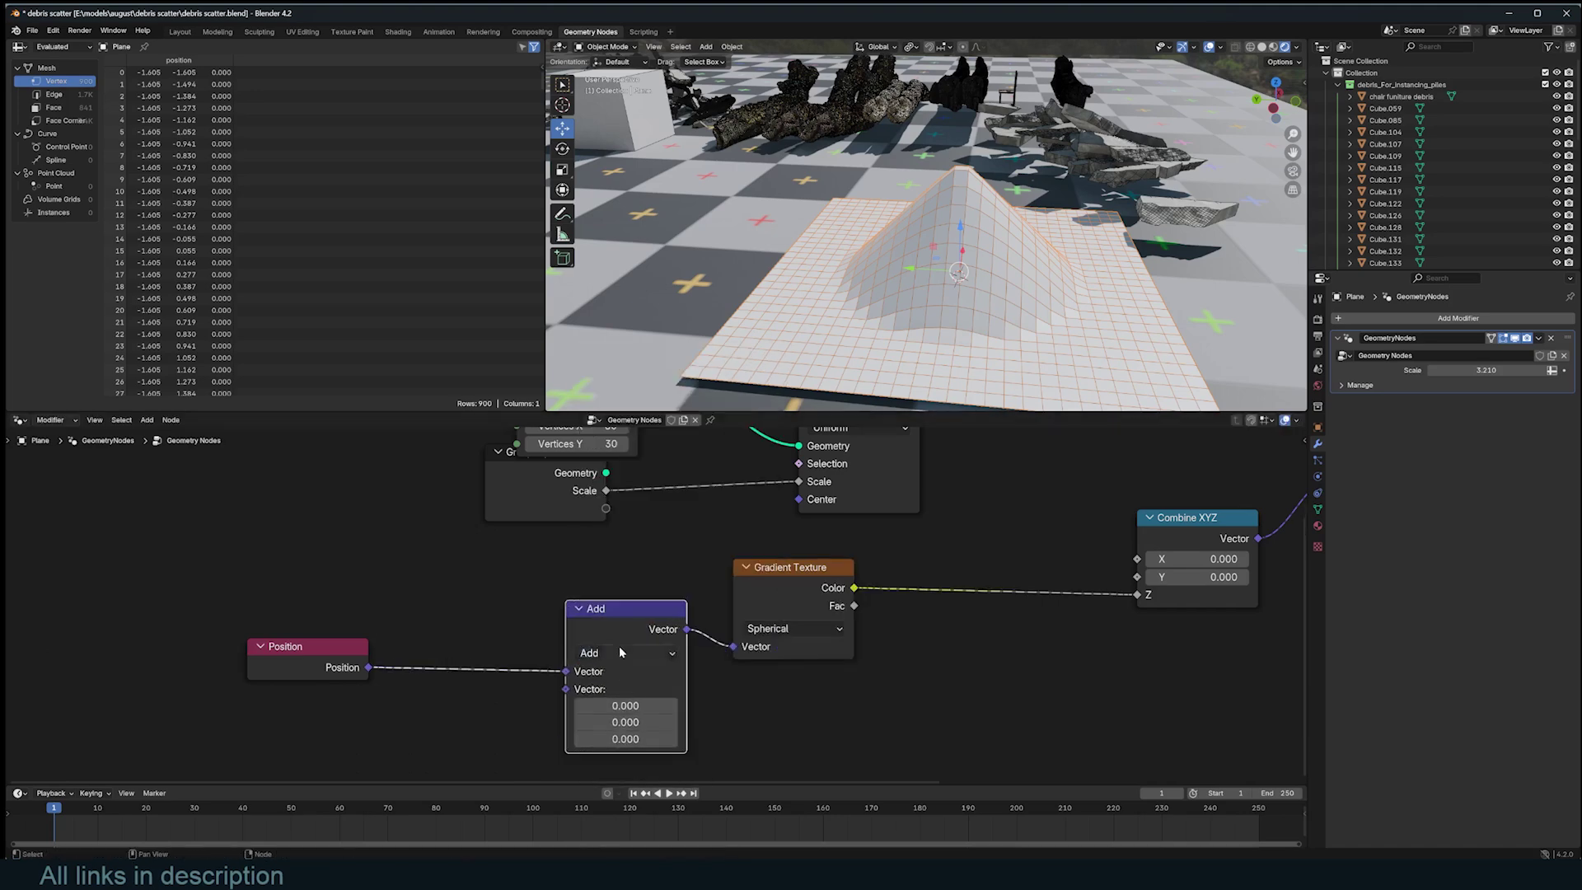
# Step: Set the Vector Math operation to Scale with a scale of 0.68 to widen the mound
pyautogui.click(632, 653)
pyautogui.click(636, 732)
pyautogui.moveTo(651, 689)
pyautogui.mouseDown()
pyautogui.moveTo(610, 689)
pyautogui.moveTo(651, 689)
pyautogui.moveTo(626, 689)
pyautogui.mouseUp()
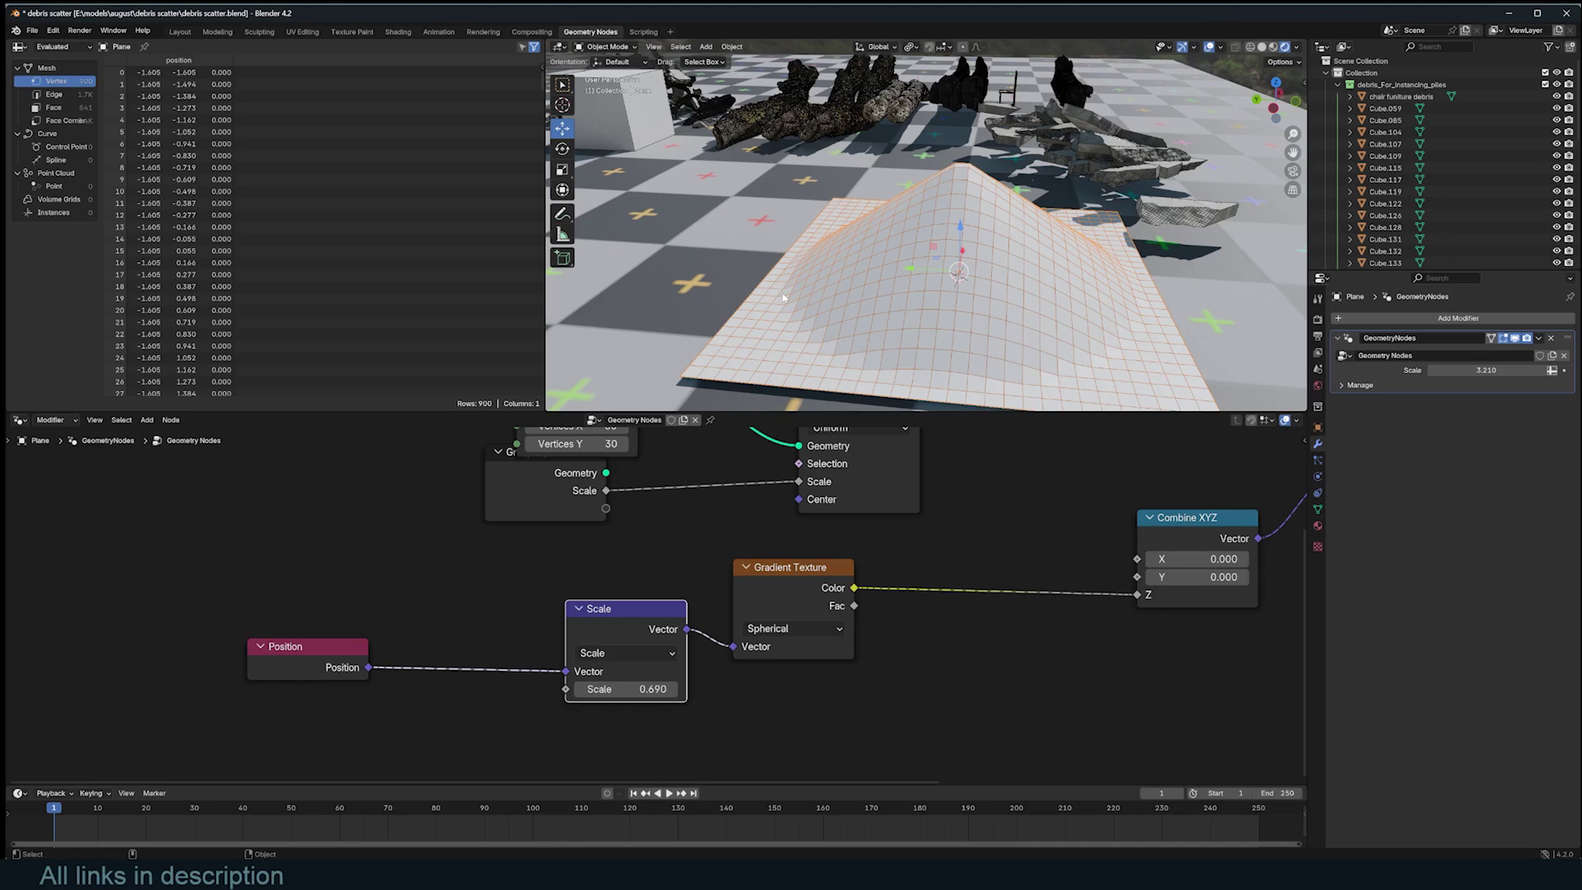
pyautogui.moveTo(653, 689); pyautogui.dragTo(649, 689)
pyautogui.scroll(-4, 649, 689)
pyautogui.moveTo(964, 329); pyautogui.dragTo(935, 218, button='middle')
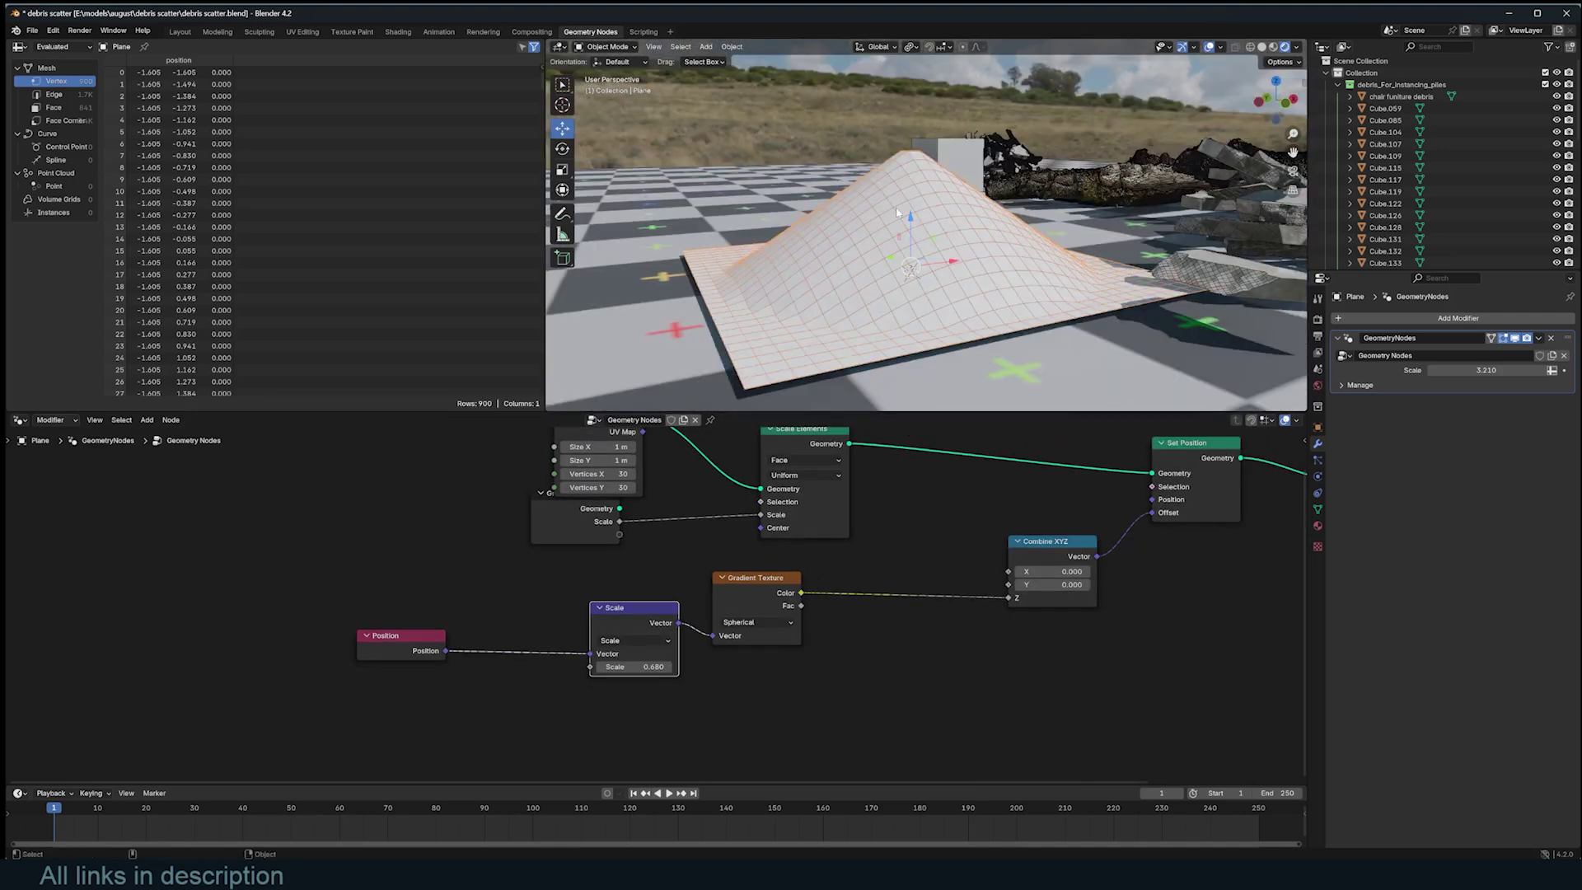
# Step: Add a Noise Texture node below the Scale and Gradient Texture nodes
pyautogui.scroll(-1, 1041, 506)
pyautogui.moveTo(1195, 499); pyautogui.dragTo(867, 544, button='middle')
pyautogui.moveTo(928, 540); pyautogui.dragTo(1278, 495)
pyautogui.moveTo(682, 641); pyautogui.dragTo(1038, 543, button='middle')
pyautogui.scroll(1, 768, 642)
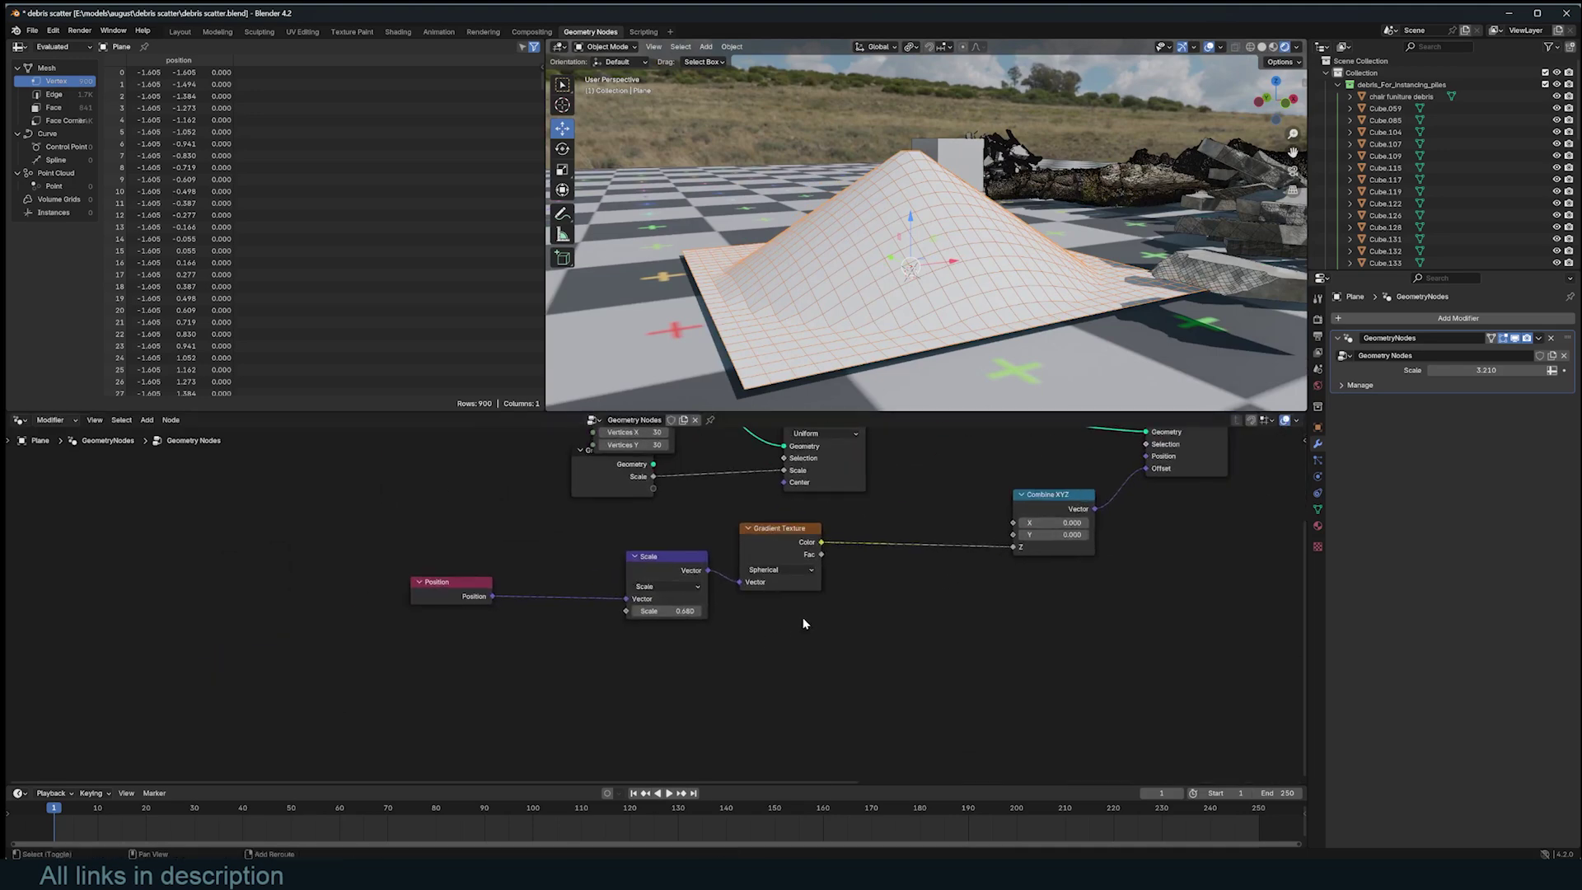
pyautogui.hotkey('shift', 'a')
pyautogui.click(802, 618)
pyautogui.write('noise')
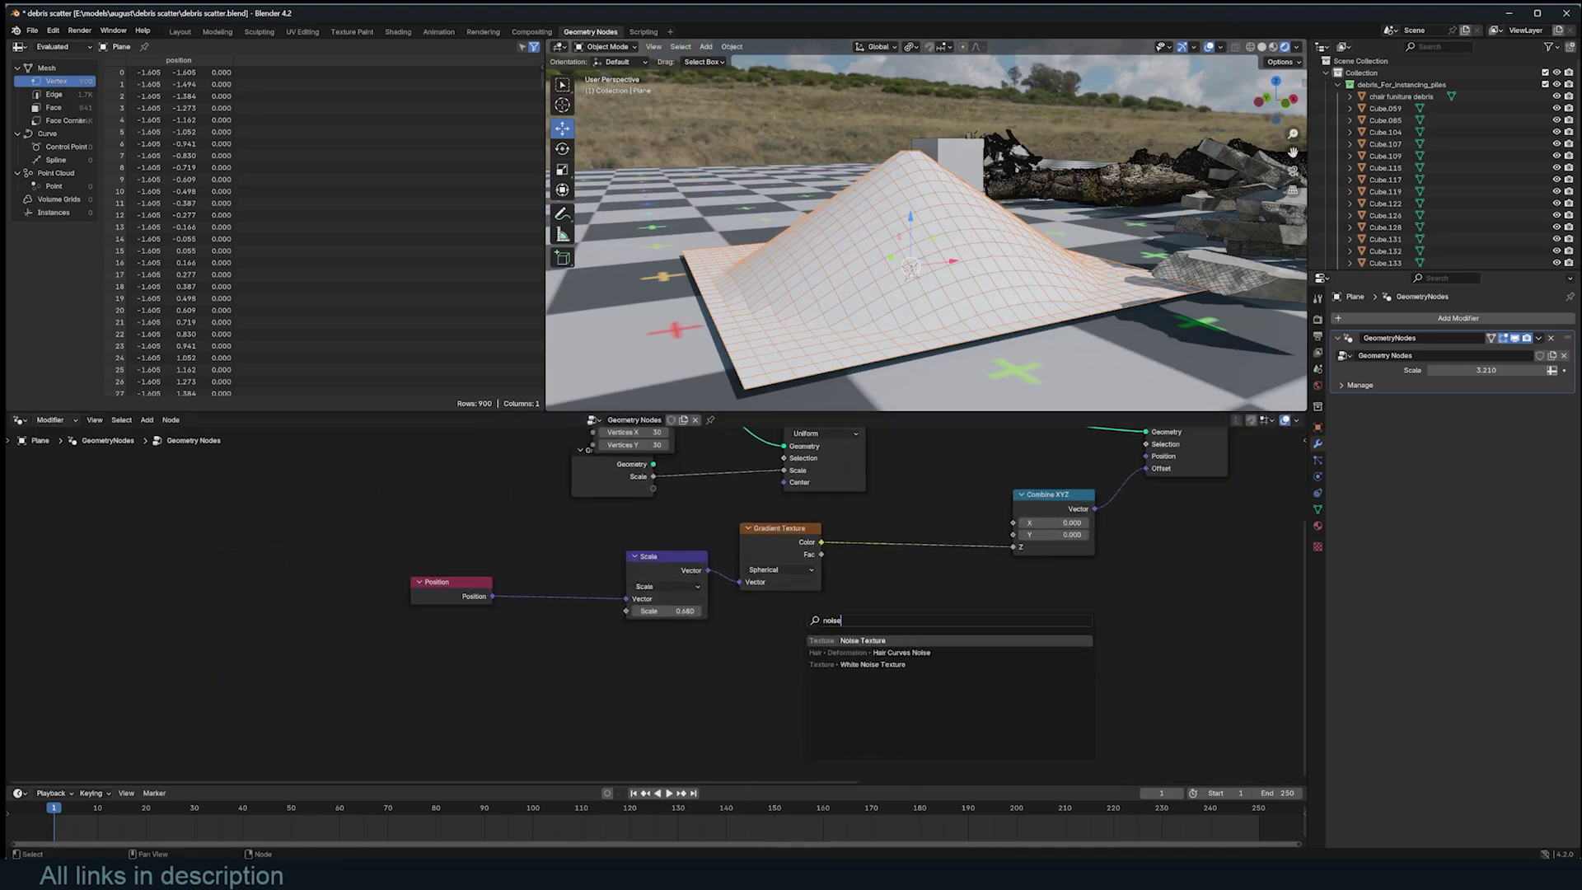
pyautogui.press('Return')
pyautogui.click(760, 616)
# Step: Insert a Math node between the Gradient Texture and Combine XYZ nodes and set its operation to Multiply
pyautogui.hotkey('shift', 'a')
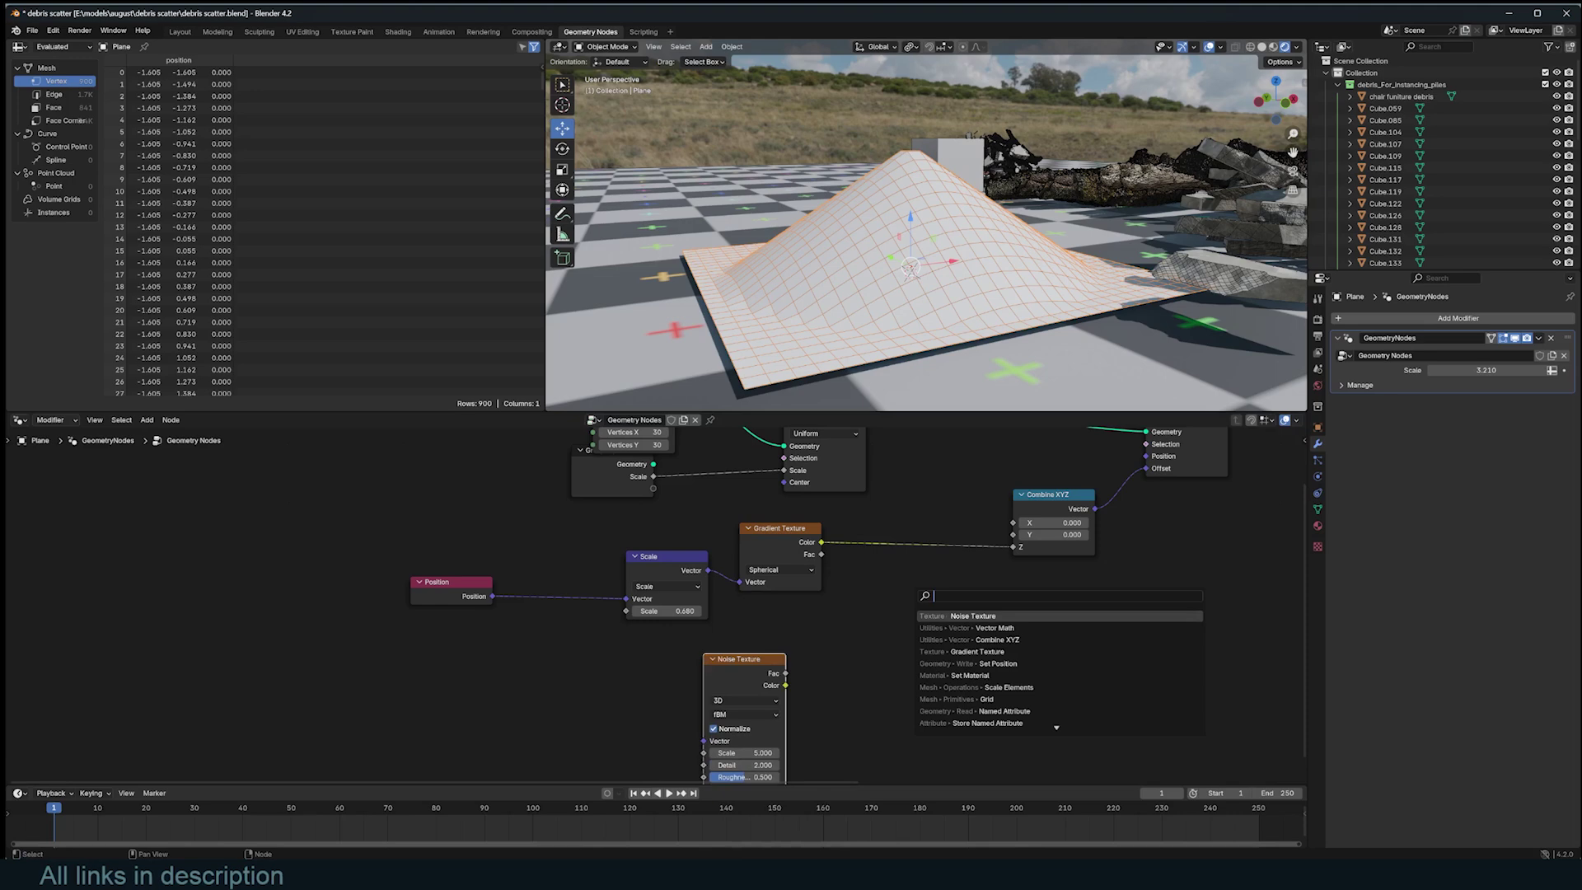
pyautogui.write('math')
pyautogui.press('Return')
pyautogui.click(915, 540)
pyautogui.click(948, 569)
pyautogui.click(931, 624)
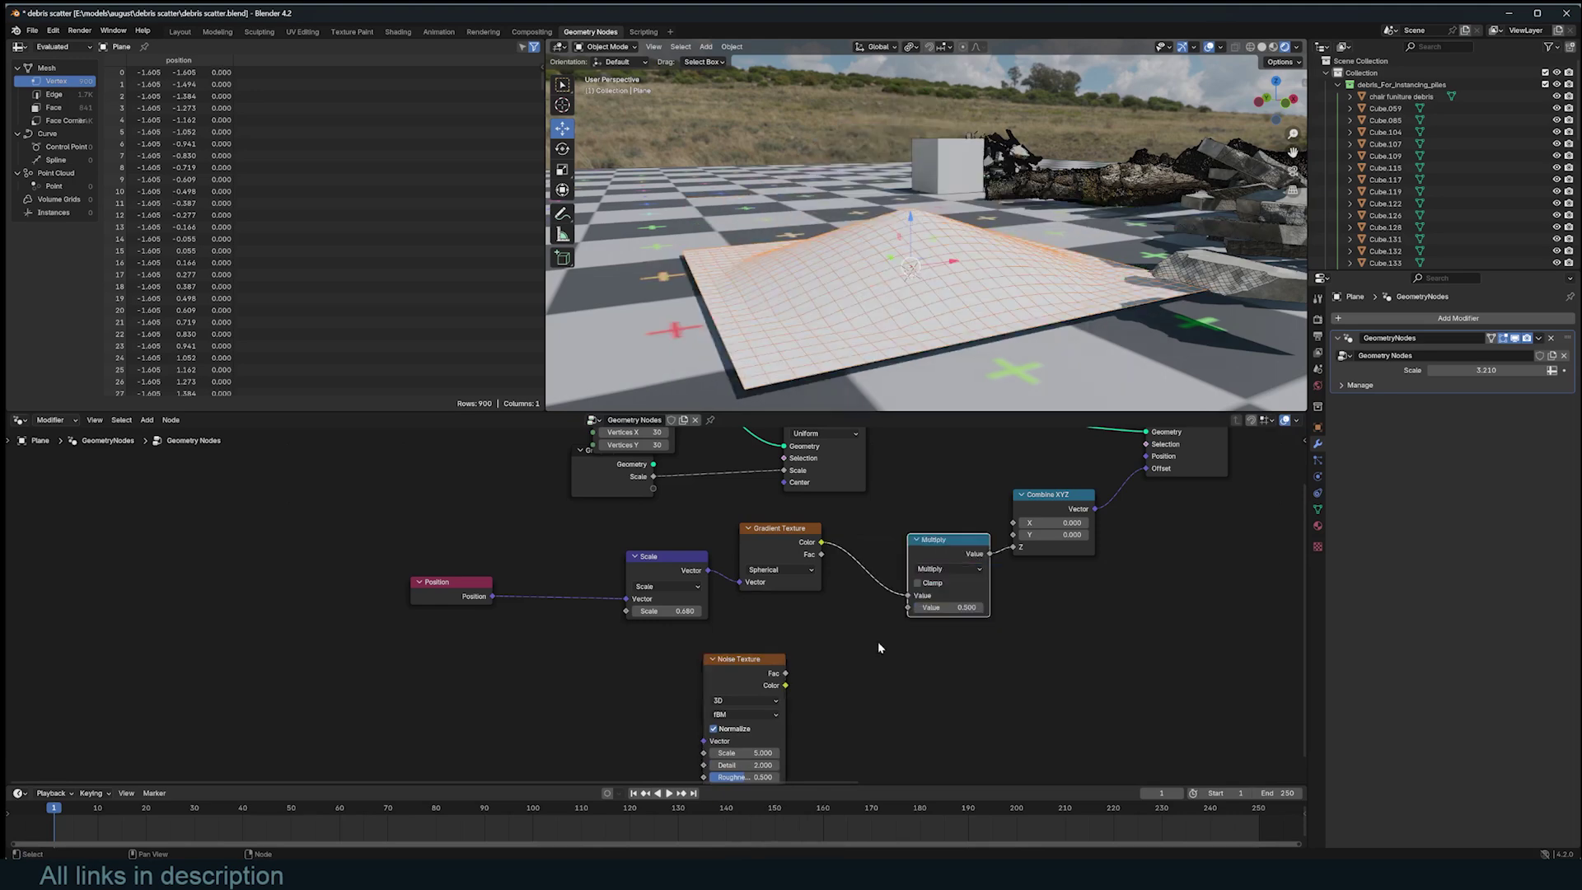
# Step: Link the Noise Texture's Fac to the Multiply node's second value and set the noise Scale to 1
pyautogui.moveTo(785, 674); pyautogui.dragTo(908, 608)
pyautogui.moveTo(956, 387); pyautogui.dragTo(1045, 224, button='middle')
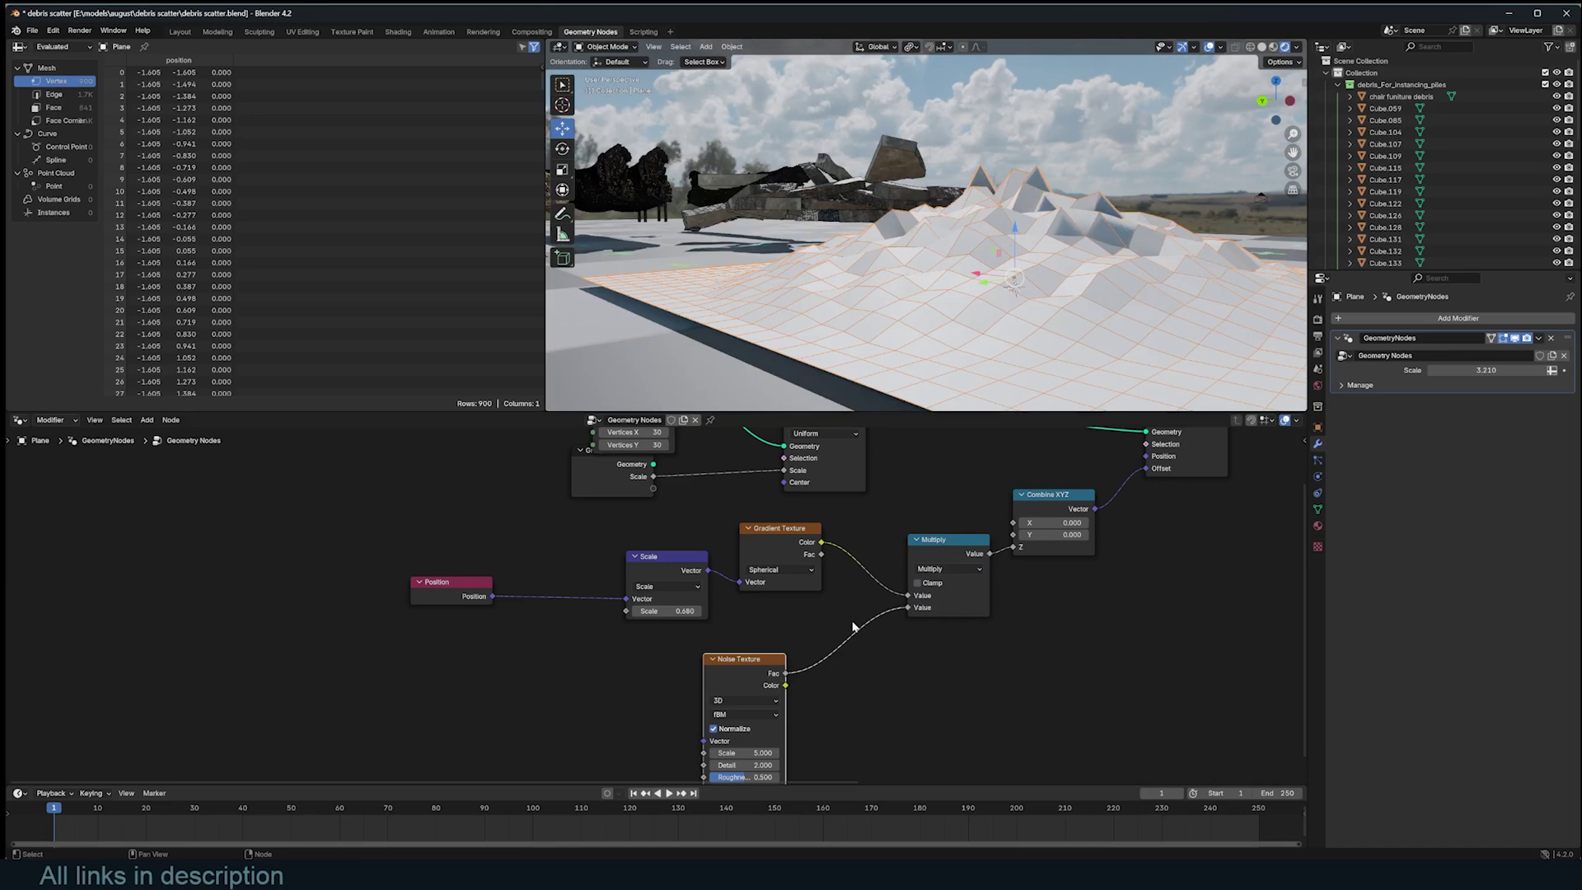
pyautogui.moveTo(853, 628); pyautogui.dragTo(892, 603, button='middle')
pyautogui.moveTo(777, 657); pyautogui.dragTo(738, 670)
pyautogui.moveTo(761, 739); pyautogui.dragTo(722, 739)
pyautogui.moveTo(972, 363)
pyautogui.mouseDown(button='middle')
pyautogui.moveTo(1076, 338)
pyautogui.moveTo(980, 362)
pyautogui.mouseUp(button='middle')
# Step: Duplicate the Multiply node, insert it before Combine XYZ, and set its value to 1.9 to adjust the mound's height
pyautogui.moveTo(1113, 471); pyautogui.dragTo(1172, 481)
pyautogui.moveTo(996, 530); pyautogui.dragTo(944, 533)
pyautogui.hotkey('shift', 'd')
pyautogui.click(1051, 544)
pyautogui.moveTo(1055, 581)
pyautogui.mouseDown()
pyautogui.moveTo(1096, 581)
pyautogui.moveTo(1049, 582)
pyautogui.mouseUp()
# Step: Turn on the Face Orientation overlay and inspect the mound from below and from the side
pyautogui.scroll(-5, 1063, 305)
pyautogui.moveTo(1068, 288); pyautogui.dragTo(980, 281, button='middle')
pyautogui.scroll(5, 1118, 329)
pyautogui.scroll(-4, 1026, 388)
pyautogui.moveTo(1036, 375); pyautogui.dragTo(1087, 303, button='middle')
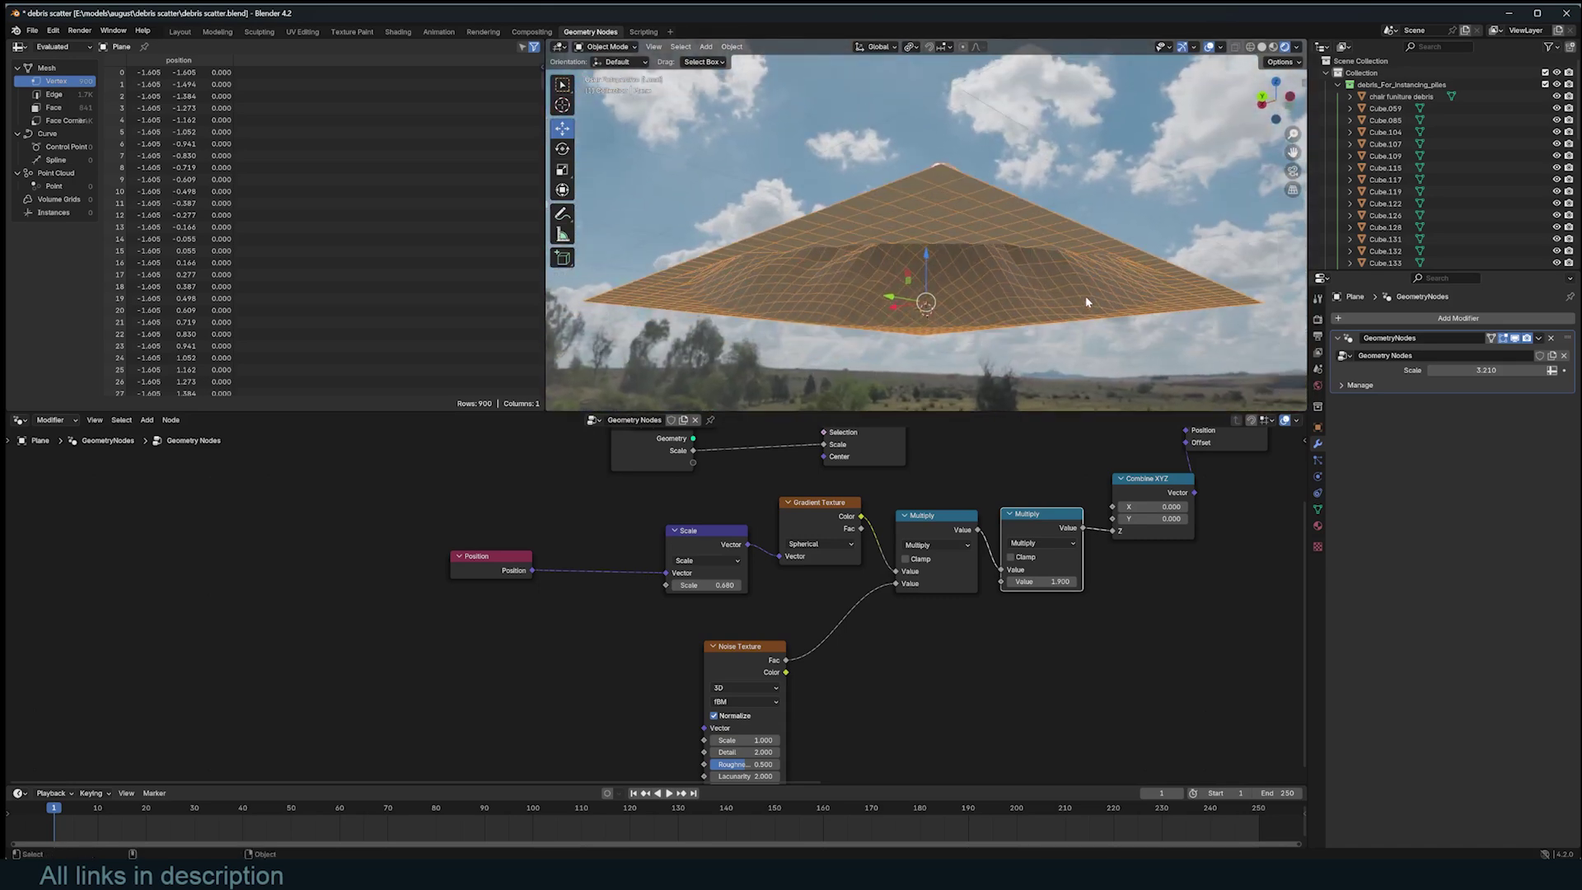
pyautogui.hotkey('shift', 'w')
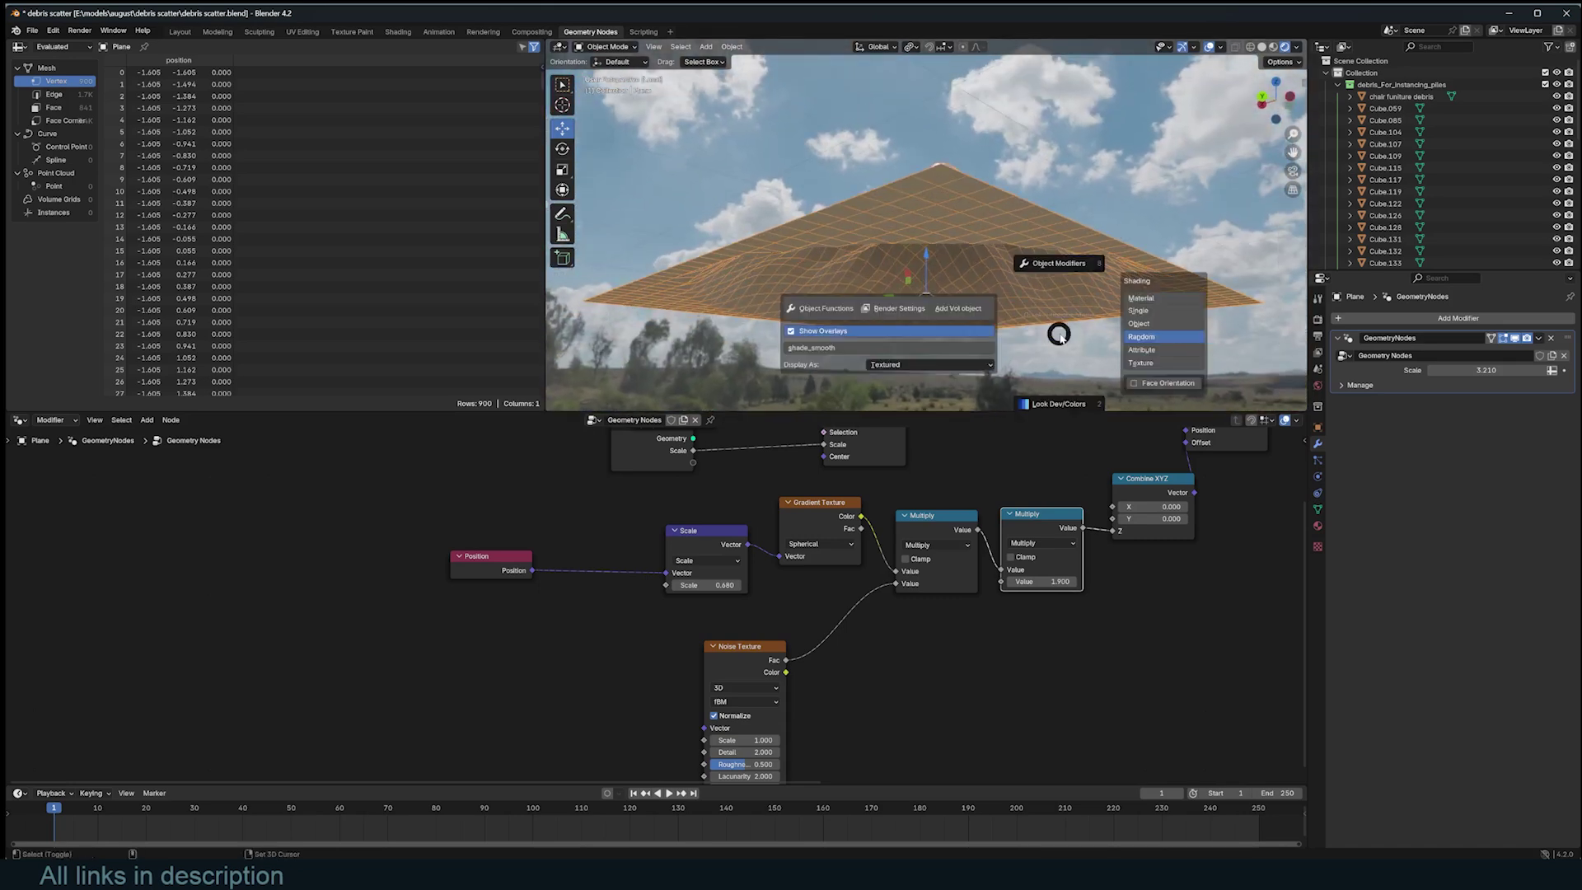
pyautogui.click(1175, 382)
pyautogui.moveTo(1174, 381); pyautogui.dragTo(930, 287, button='middle')
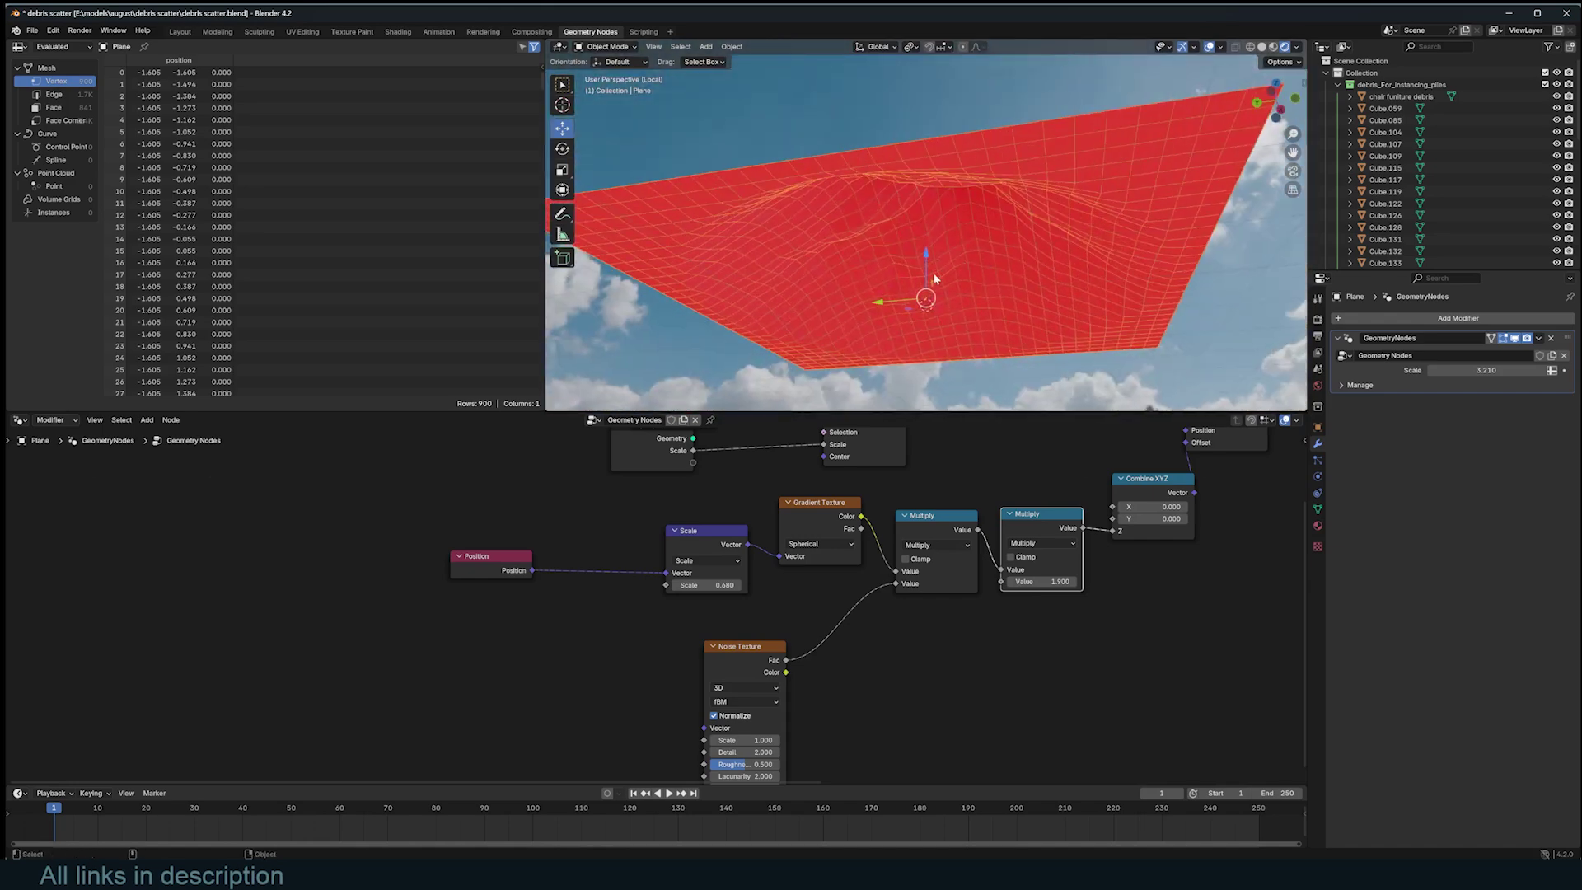
pyautogui.moveTo(1011, 246); pyautogui.dragTo(1022, 355, button='middle')
pyautogui.scroll(-1, 1082, 539)
# Step: Insert a Mesh to Volume node between the Set Position and Group Output nodes
pyautogui.moveTo(1081, 539); pyautogui.dragTo(684, 651, button='middle')
pyautogui.scroll(2, 853, 587)
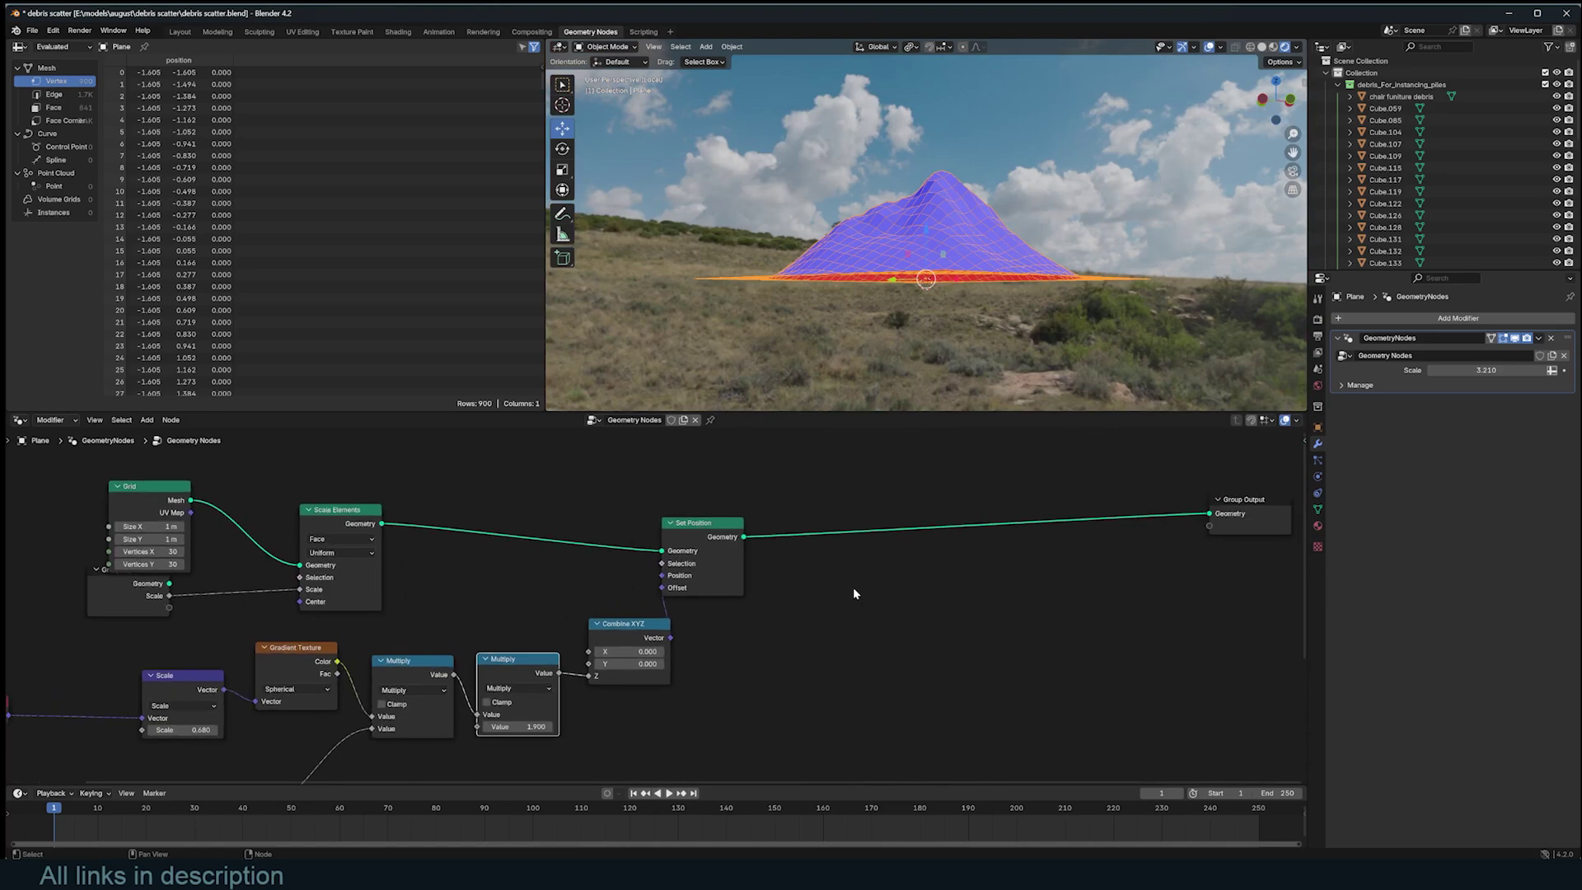
pyautogui.hotkey('shift', 'a')
pyautogui.click(926, 541)
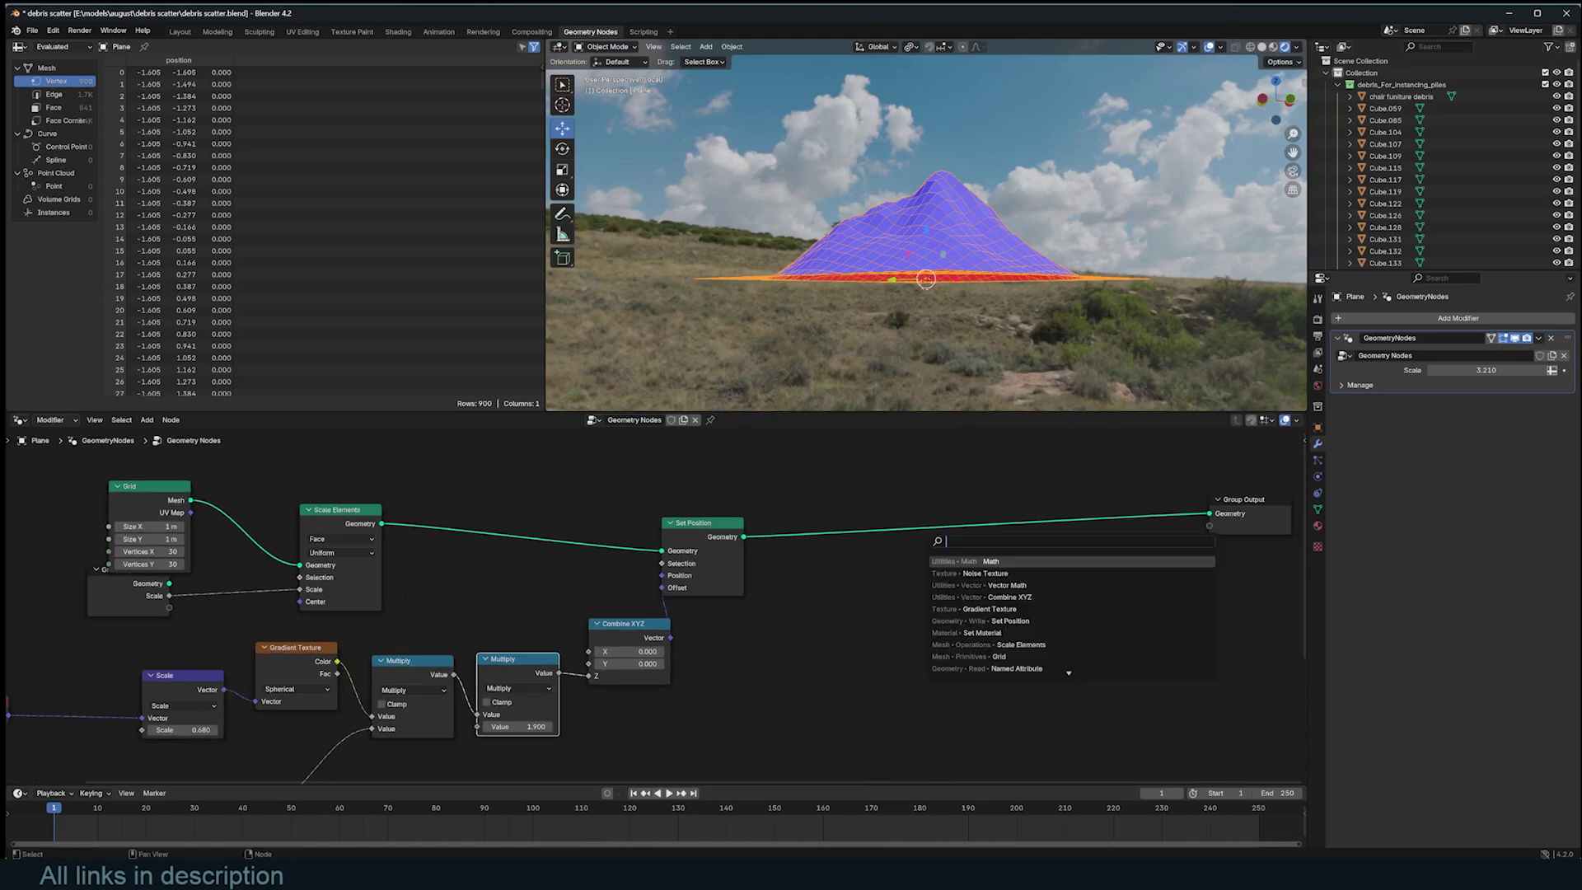
pyautogui.write('to v')
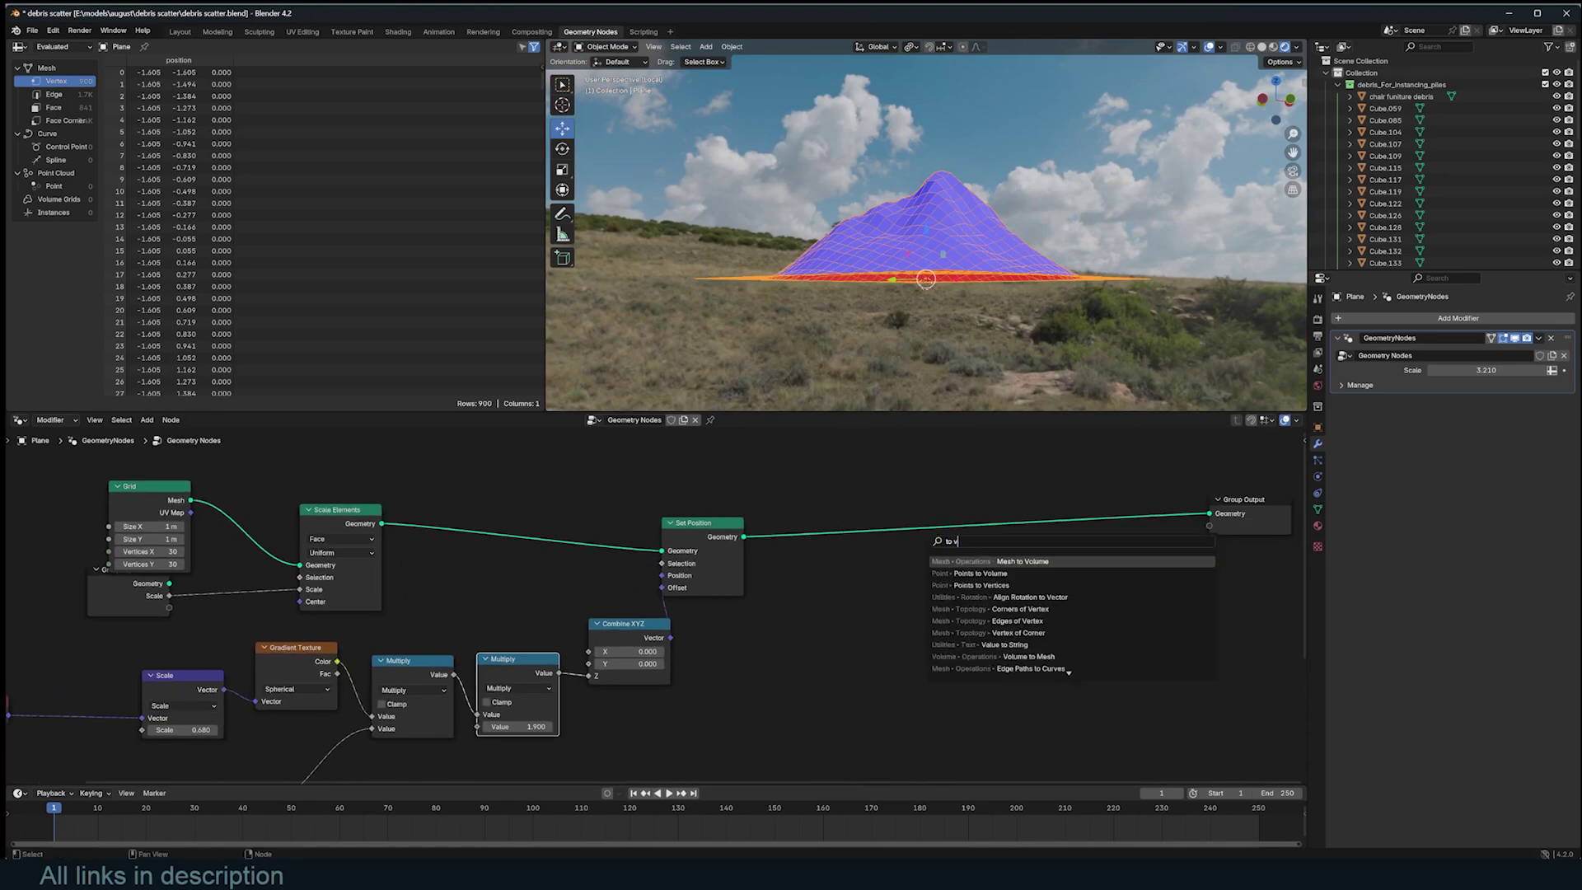
pyautogui.press('Return')
pyautogui.click(915, 515)
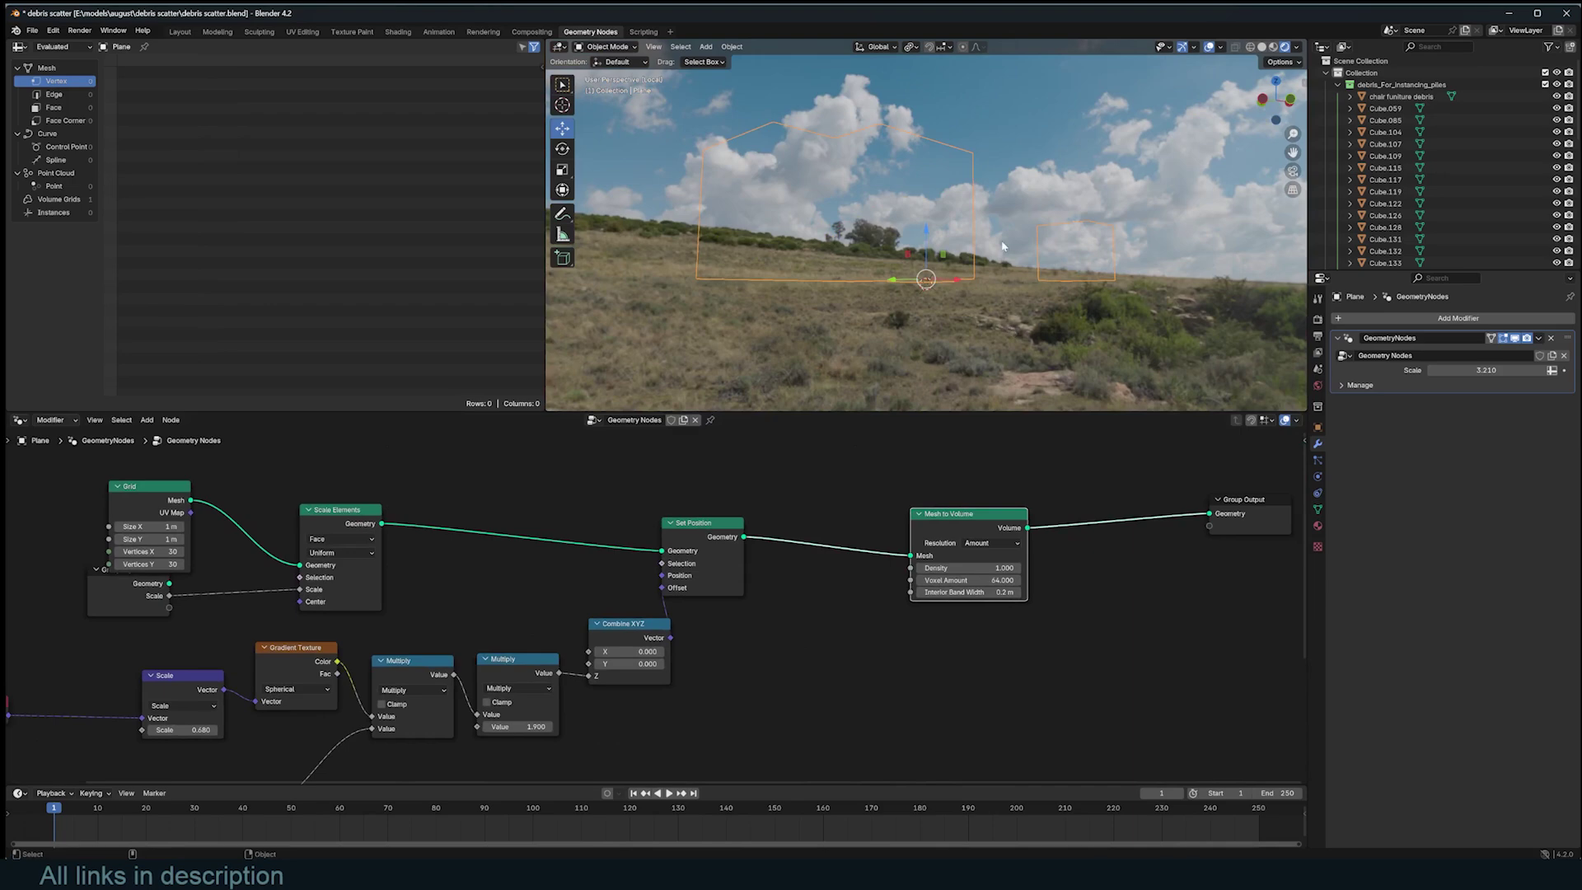
# Step: Raise the Mesh to Volume node's Density to 203.3 and check the volume from another side
pyautogui.moveTo(1013, 272); pyautogui.dragTo(816, 289, button='middle')
pyautogui.moveTo(982, 551); pyautogui.dragTo(1025, 547)
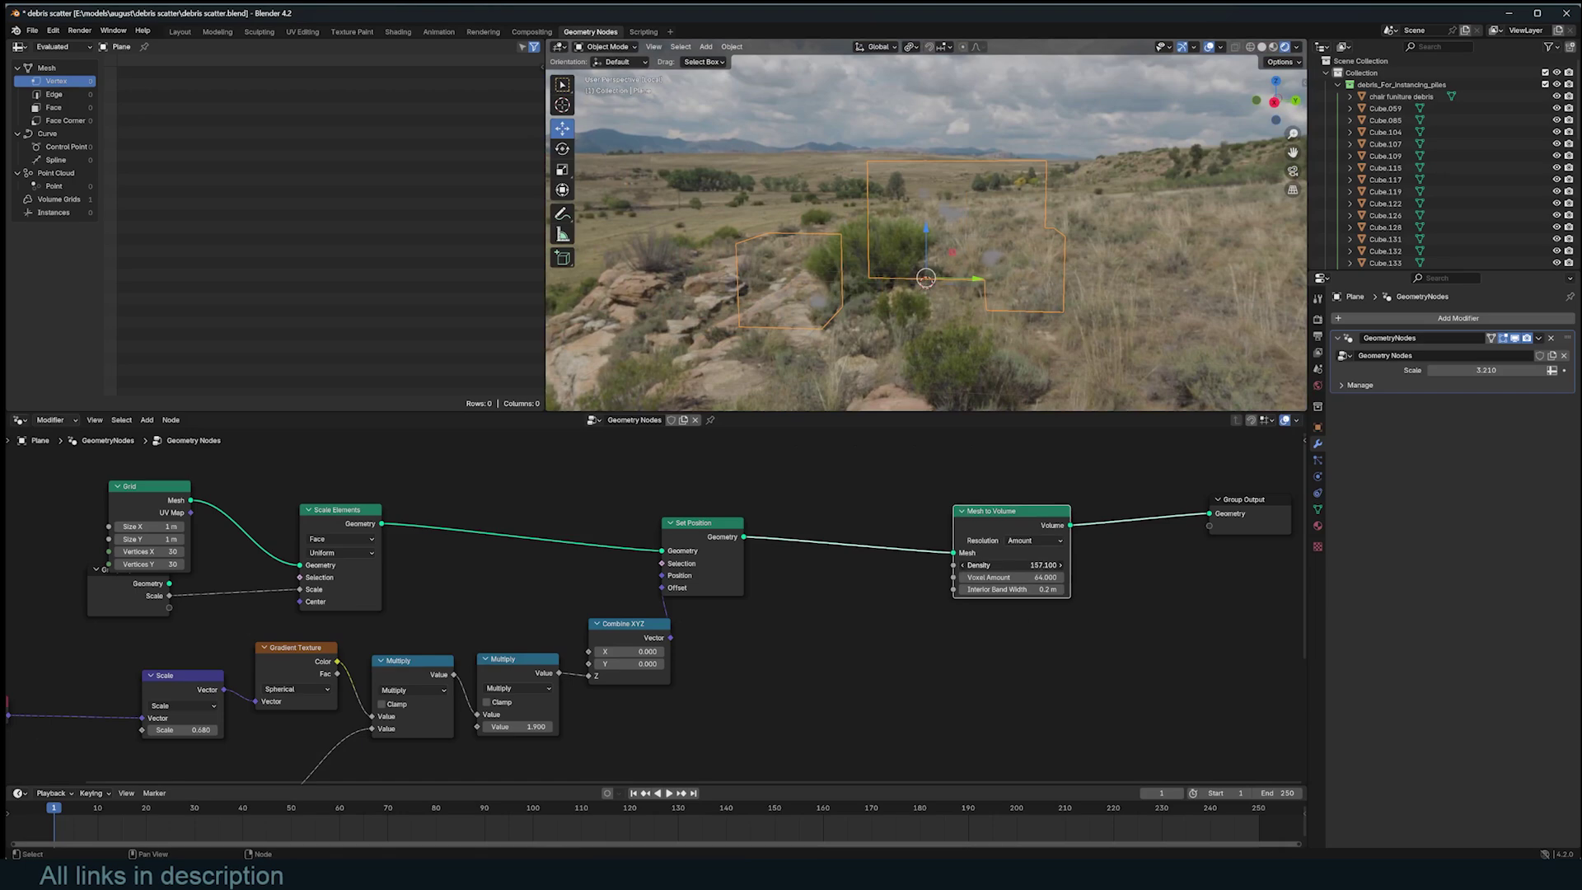
pyautogui.scroll(-1, 778, 587)
pyautogui.moveTo(790, 600); pyautogui.dragTo(753, 569, button='middle')
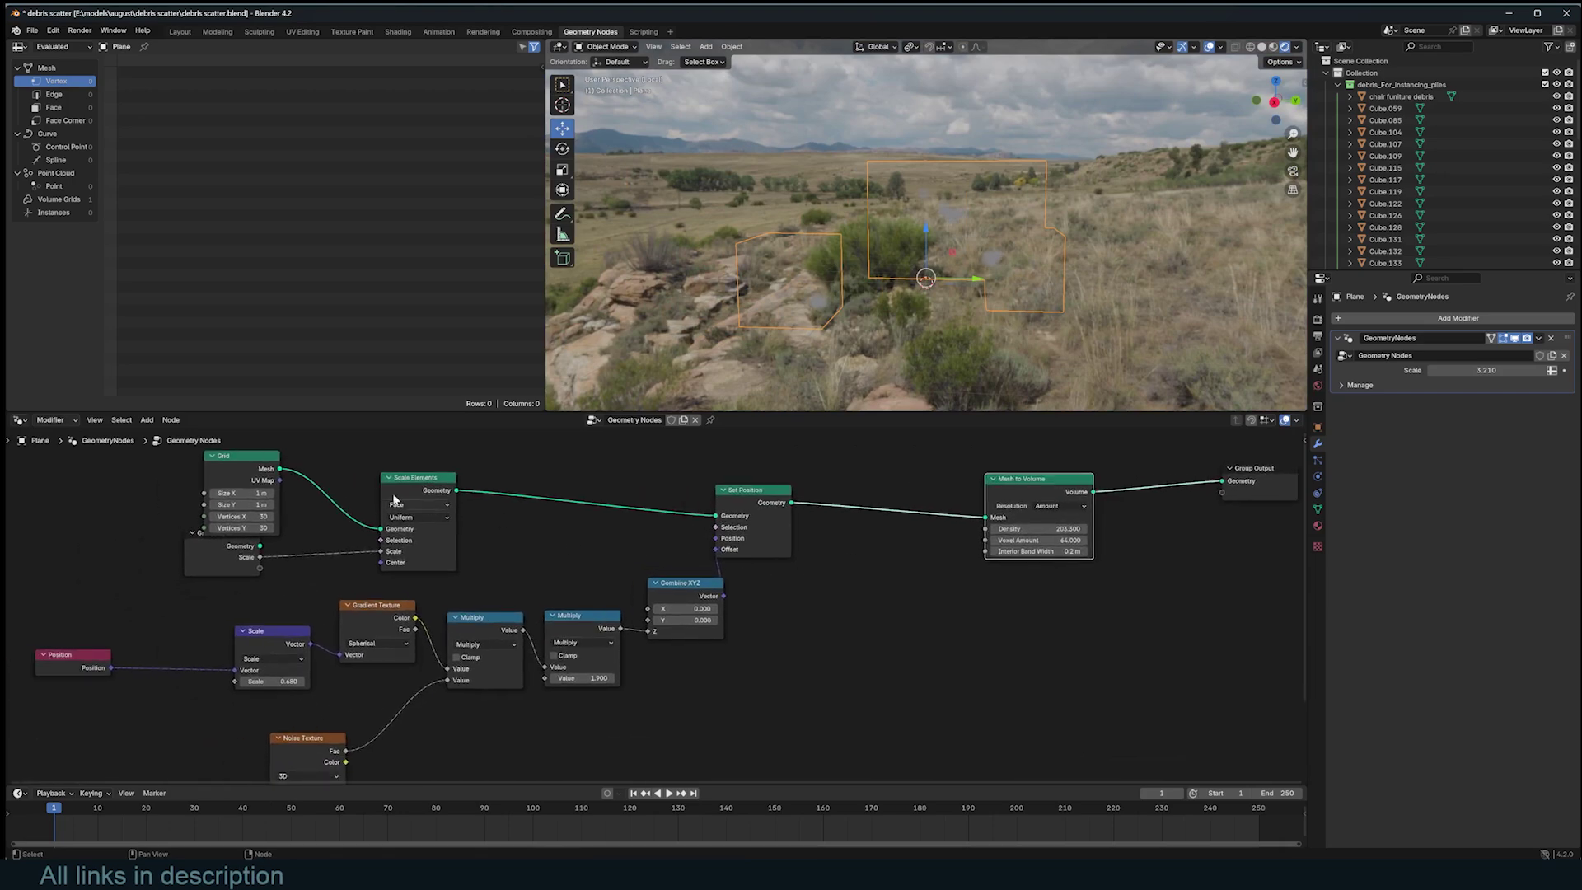
# Step: Preview the outputs of the Grid, Set Position and Scale Elements nodes through a Viewer node
pyautogui.keyDown('ctrl'); pyautogui.keyDown('shift'); pyautogui.click(270, 472); pyautogui.keyUp('shift'); pyautogui.keyUp('ctrl')
pyautogui.keyDown('ctrl'); pyautogui.keyDown('shift'); pyautogui.click(739, 500); pyautogui.keyUp('shift'); pyautogui.keyUp('ctrl')
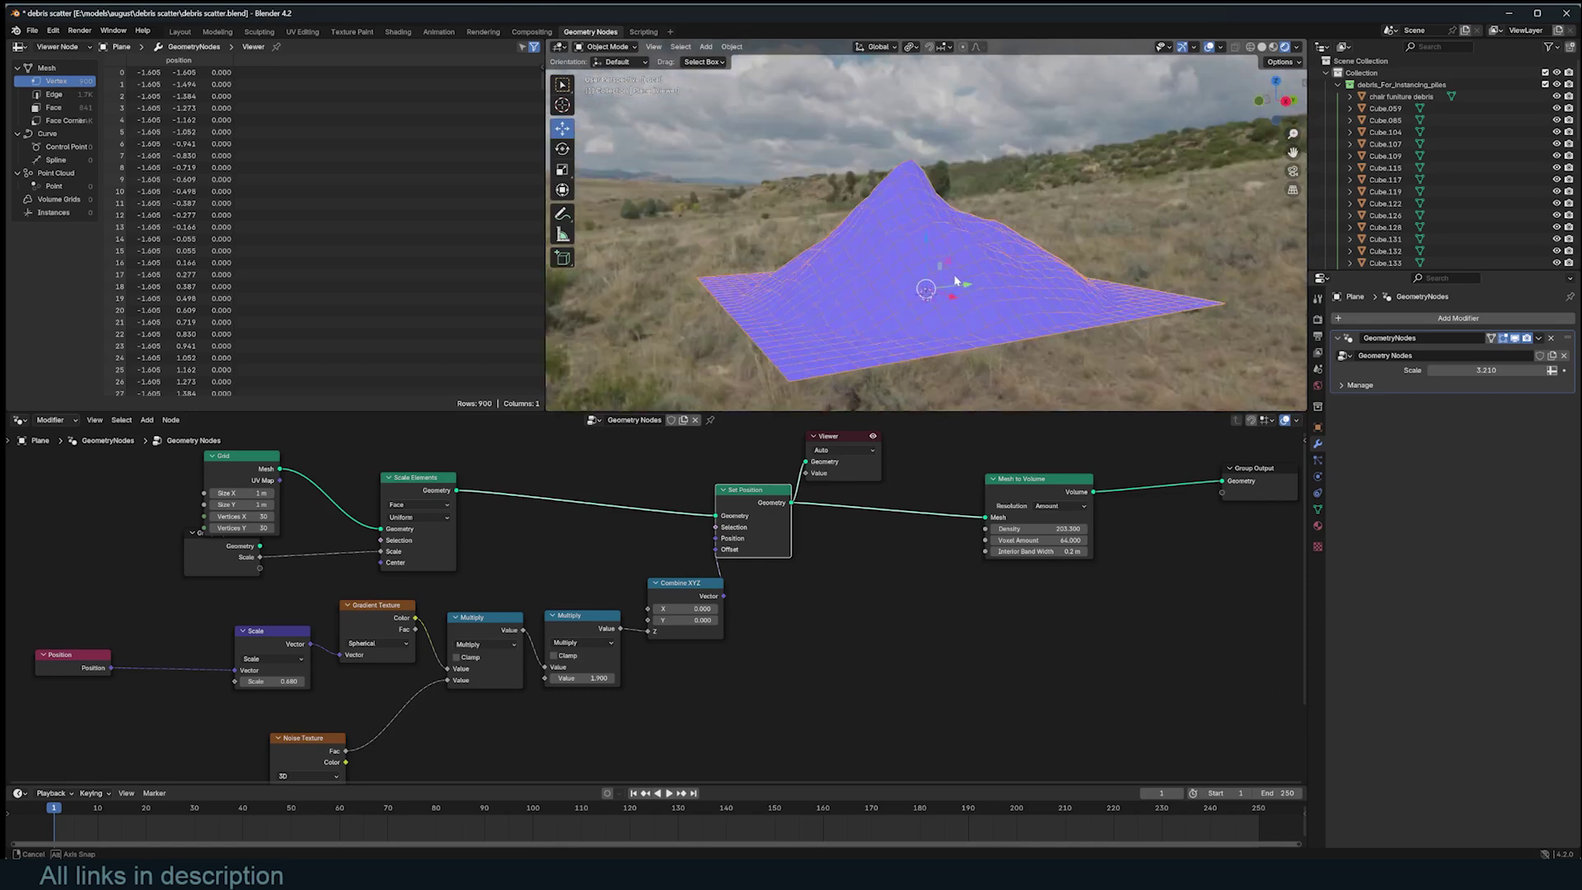
pyautogui.keyDown('ctrl'); pyautogui.keyDown('shift'); pyautogui.click(435, 486); pyautogui.keyUp('shift'); pyautogui.keyUp('ctrl')
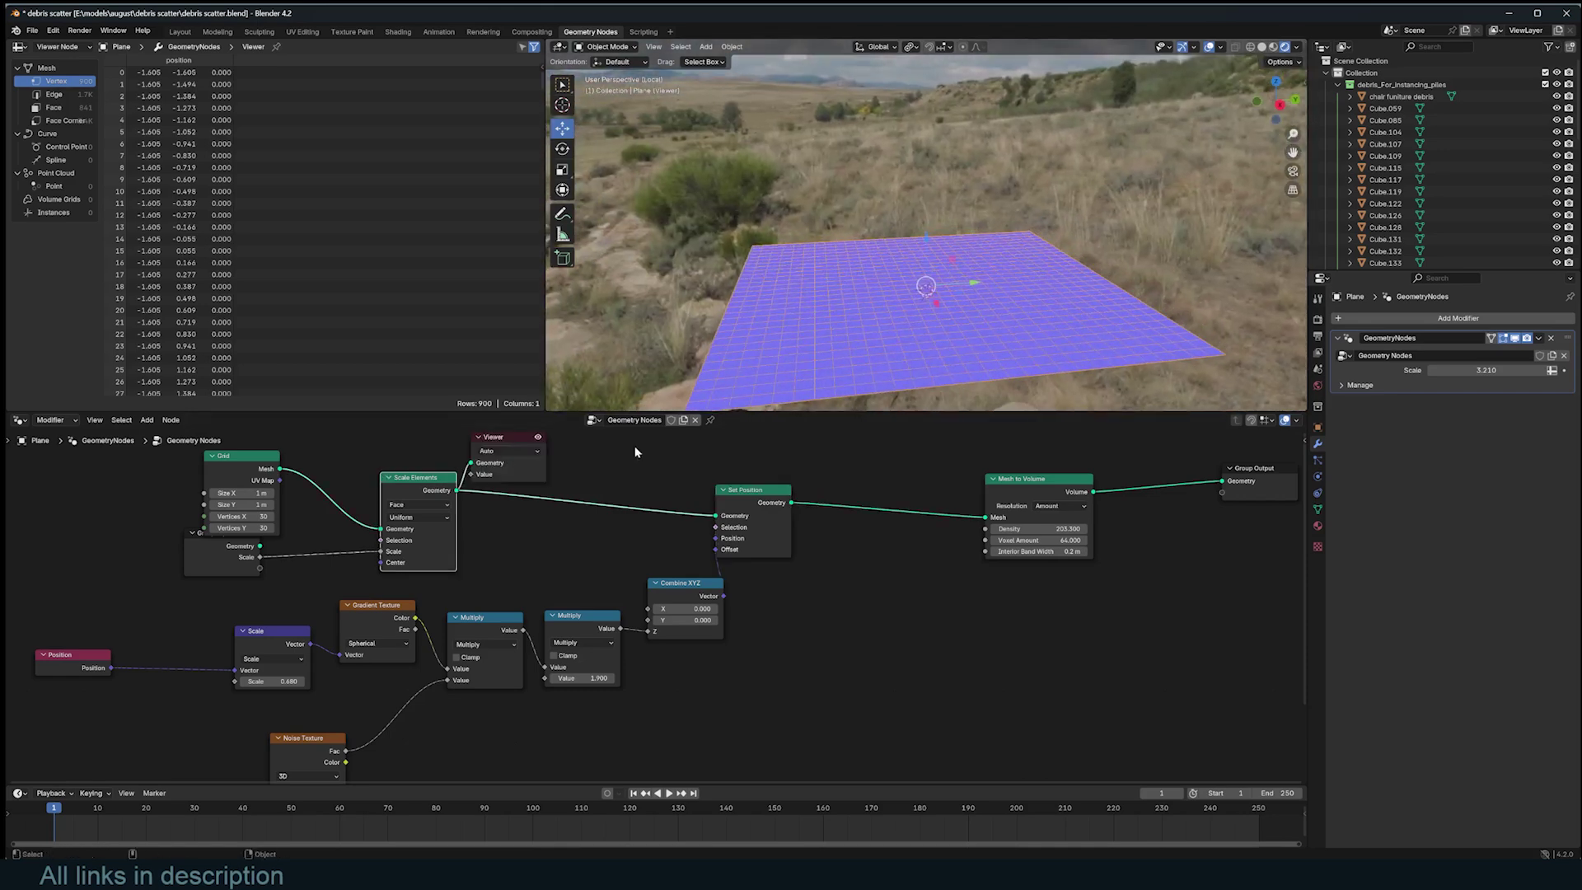
pyautogui.moveTo(540, 471); pyautogui.dragTo(617, 447)
# Step: Combine the Scale Elements and Set Position outputs in a Join Geometry node and preview the joined mesh
pyautogui.moveTo(822, 516); pyautogui.dragTo(774, 663, button='middle')
pyautogui.moveTo(555, 593); pyautogui.dragTo(809, 494)
pyautogui.keyDown('ctrl'); pyautogui.keyDown('shift'); pyautogui.moveTo(483, 597); pyautogui.dragTo(693, 638, button='right'); pyautogui.keyUp('shift'); pyautogui.keyUp('ctrl')
pyautogui.keyDown('ctrl'); pyautogui.keyDown('shift'); pyautogui.click(796, 561); pyautogui.keyUp('shift'); pyautogui.keyUp('ctrl')
pyautogui.moveTo(960, 312); pyautogui.dragTo(880, 420, button='middle')
pyautogui.moveTo(919, 523); pyautogui.dragTo(998, 500)
pyautogui.moveTo(796, 564); pyautogui.dragTo(842, 539)
# Step: Insert a Flip Faces node between Scale Elements and Join Geometry so the flat base faces downward
pyautogui.hotkey('shift', 'a')
pyautogui.write('fli')
pyautogui.press('Return')
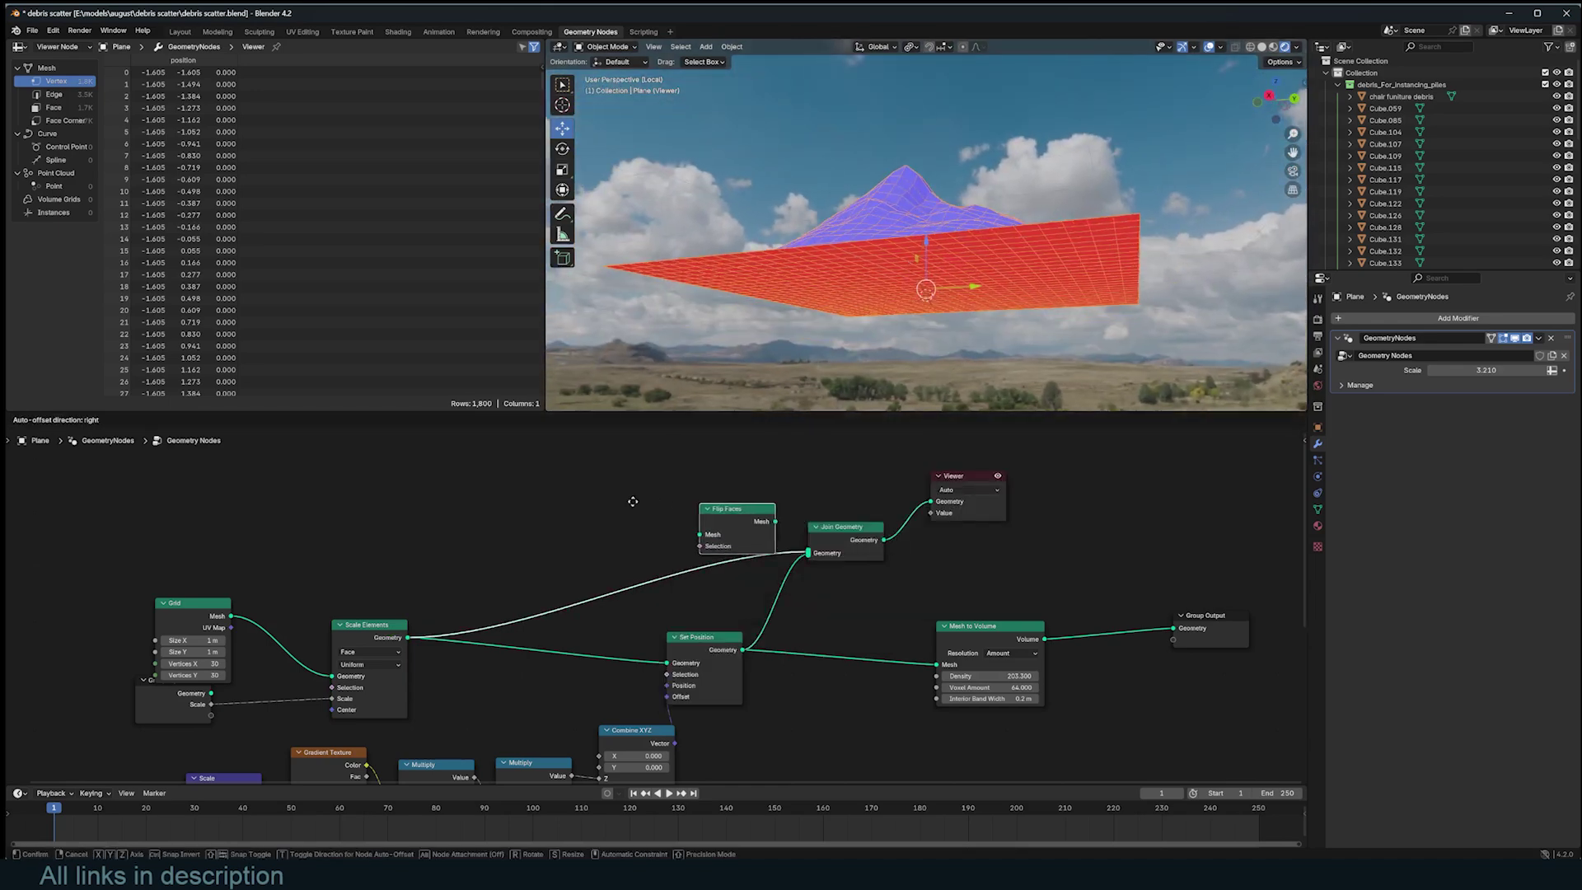
pyautogui.click(685, 558)
pyautogui.moveTo(821, 309); pyautogui.dragTo(775, 326, button='middle')
pyautogui.scroll(1, 659, 610)
pyautogui.moveTo(1021, 487); pyautogui.dragTo(1170, 490)
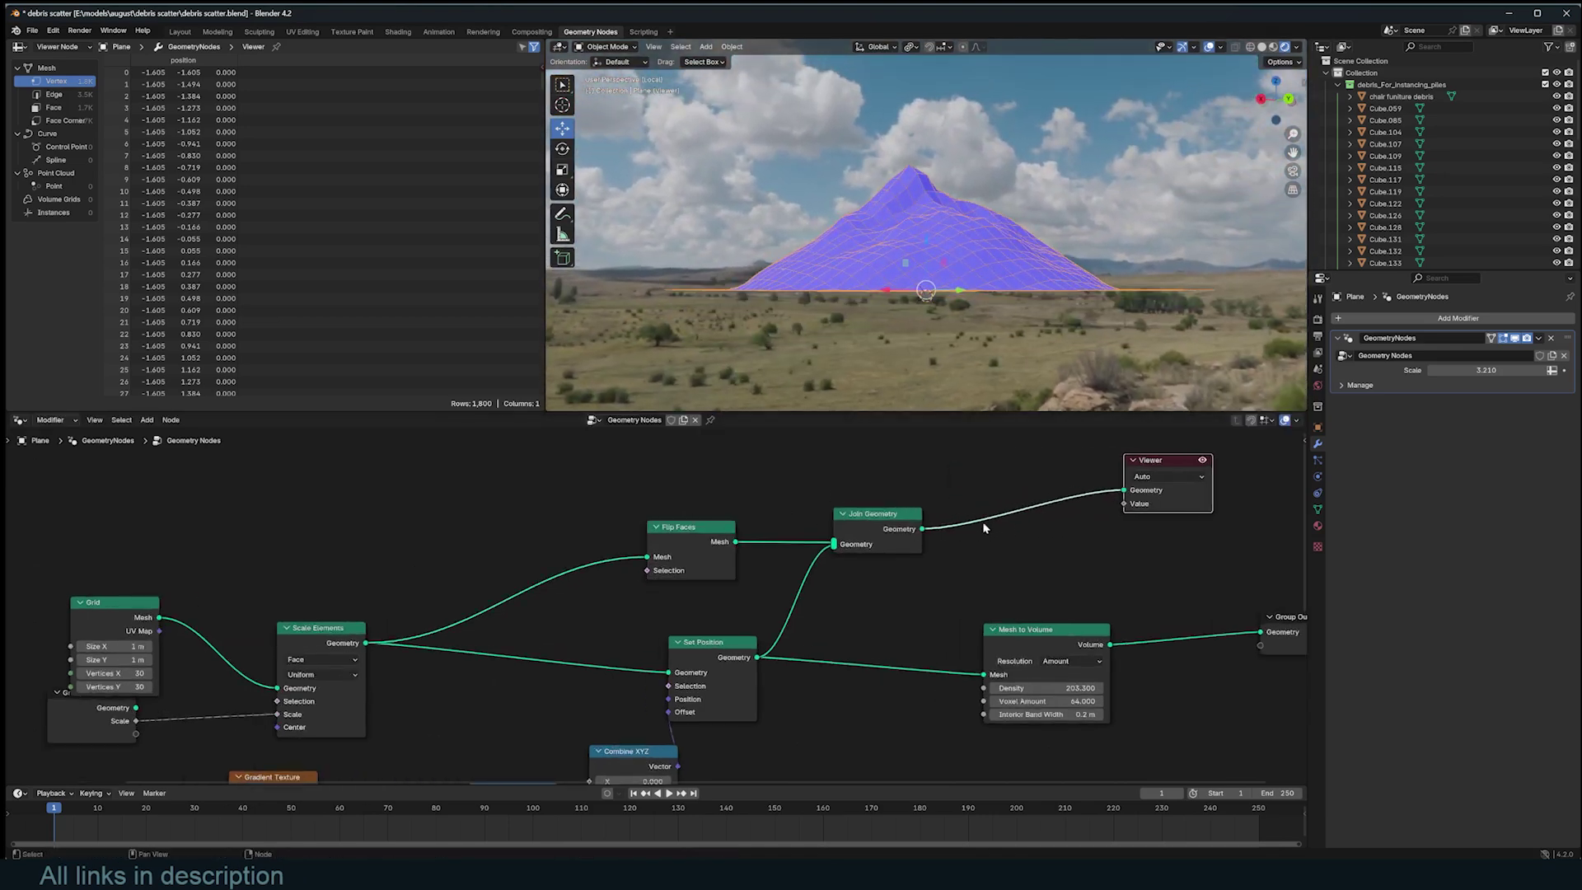
# Step: Insert a Merge by Distance node between Join Geometry and the Viewer and inspect the mound's border
pyautogui.moveTo(1007, 521); pyautogui.dragTo(887, 525, button='middle')
pyautogui.moveTo(1022, 492); pyautogui.dragTo(1110, 495)
pyautogui.hotkey('shift', 'a')
pyautogui.click(889, 476)
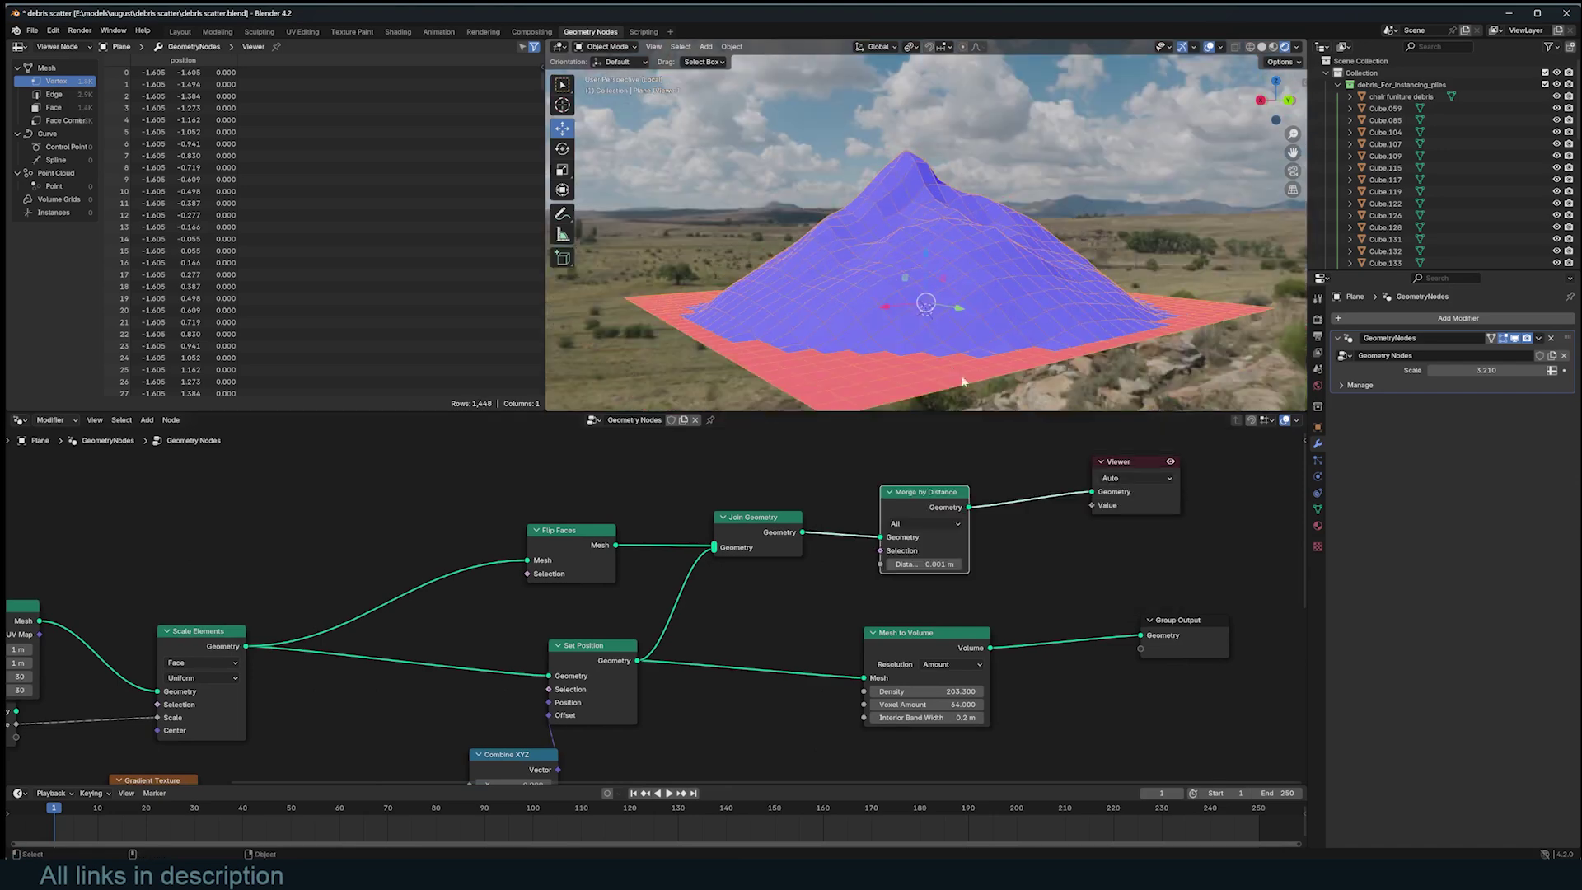
pyautogui.moveTo(961, 382); pyautogui.dragTo(1091, 326, button='middle')
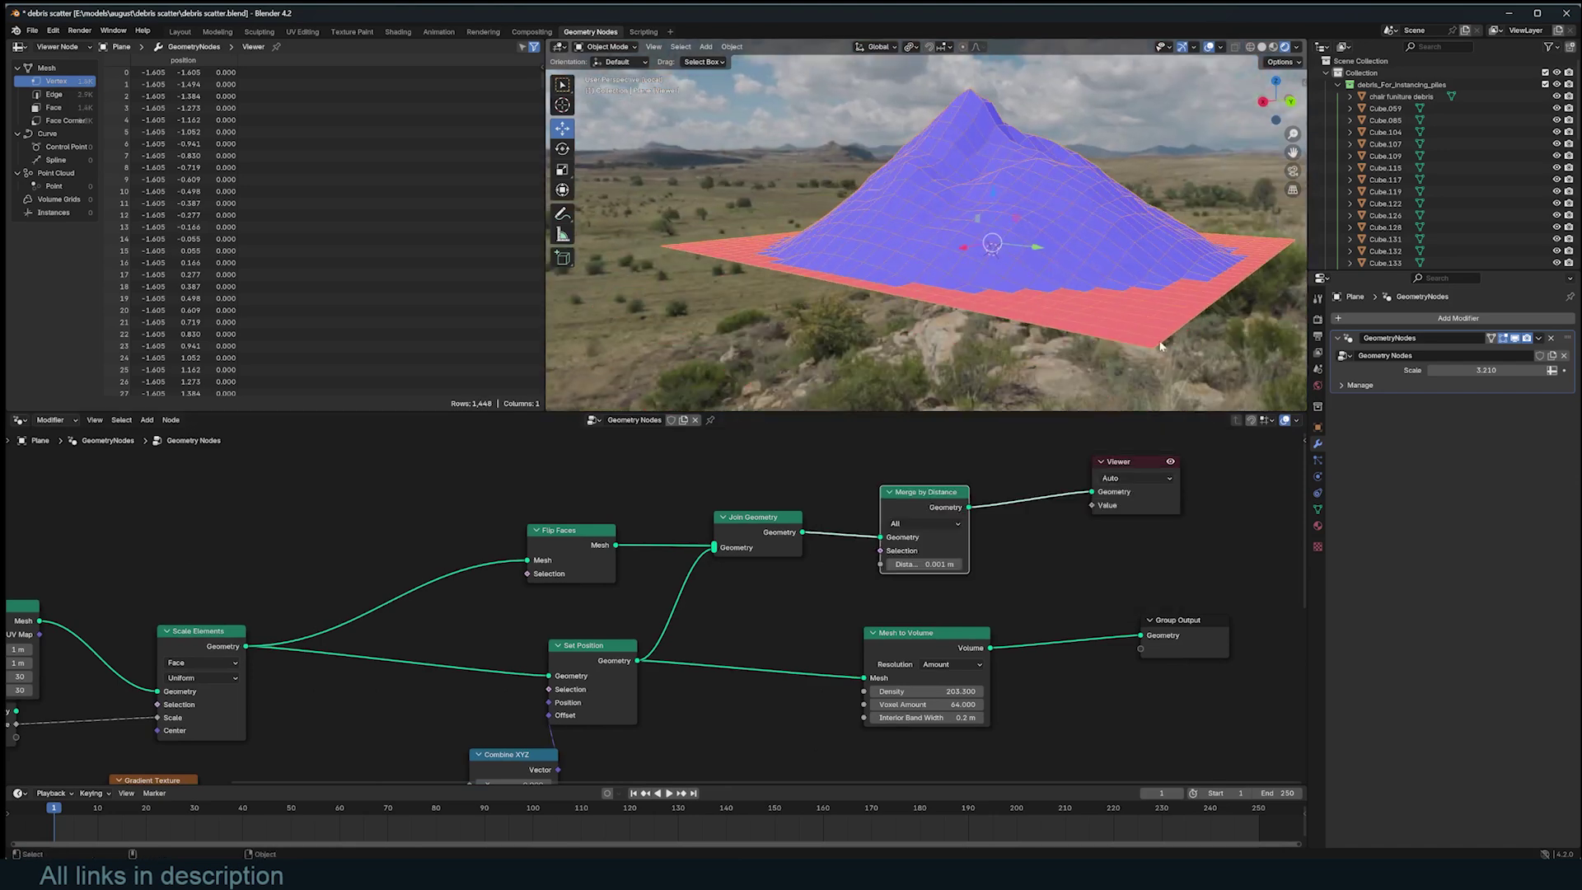
pyautogui.moveTo(1080, 387); pyautogui.dragTo(1061, 427, button='middle')
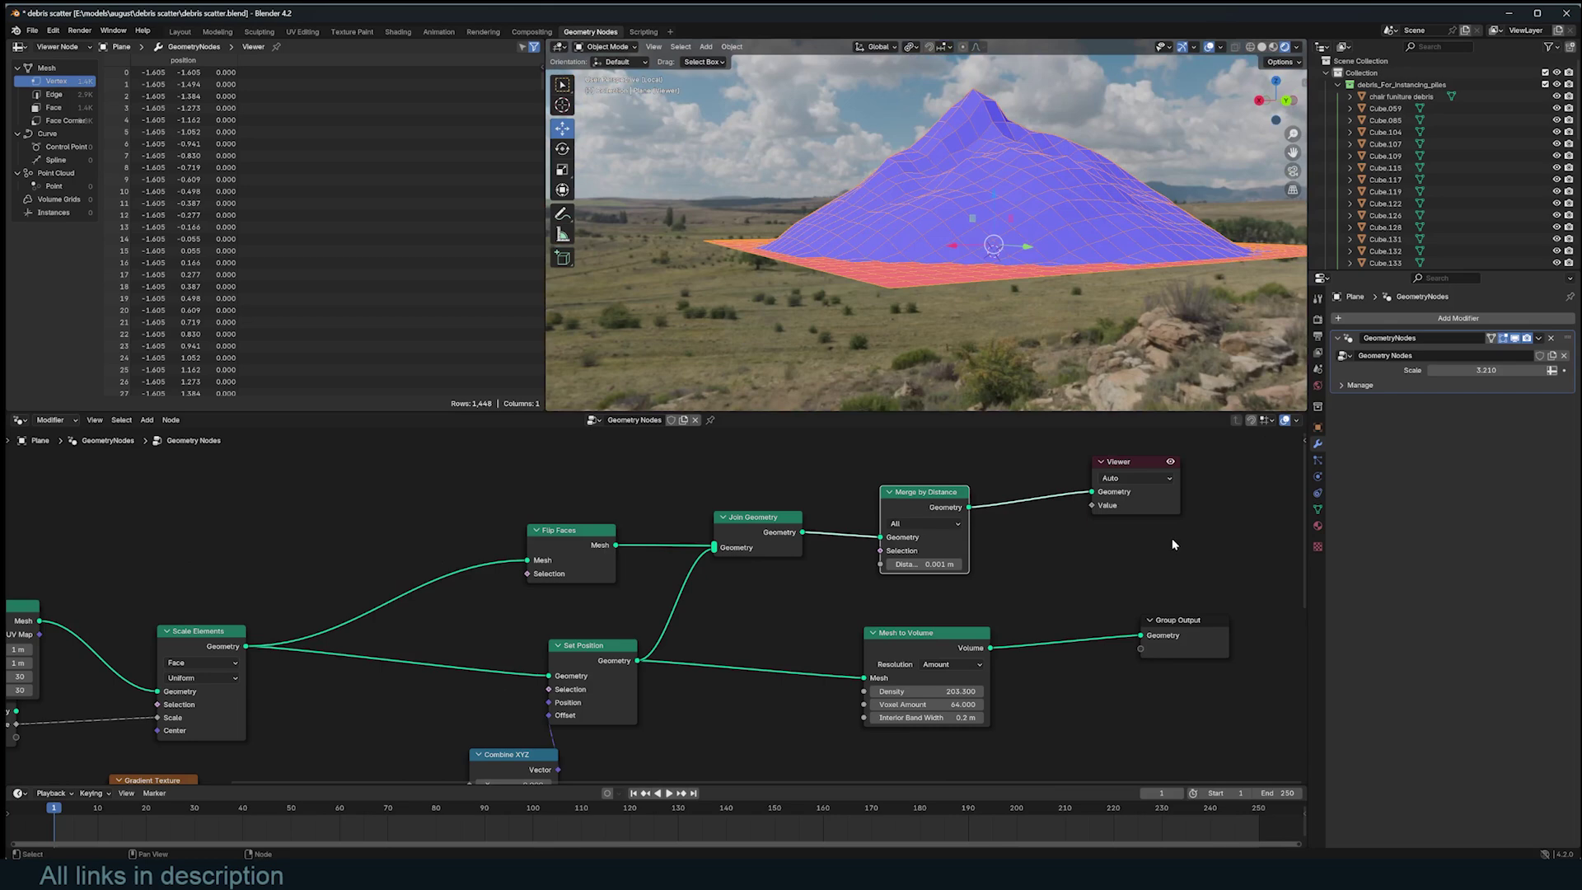
# Step: Save the file and look over the merged mound from several angles
pyautogui.moveTo(783, 544); pyautogui.dragTo(615, 556, button='middle')
pyautogui.hotkey('ctrl', 's')
pyautogui.moveTo(1005, 209); pyautogui.dragTo(1038, 298, button='middle')
pyautogui.moveTo(1064, 232); pyautogui.dragTo(1010, 289, button='middle')
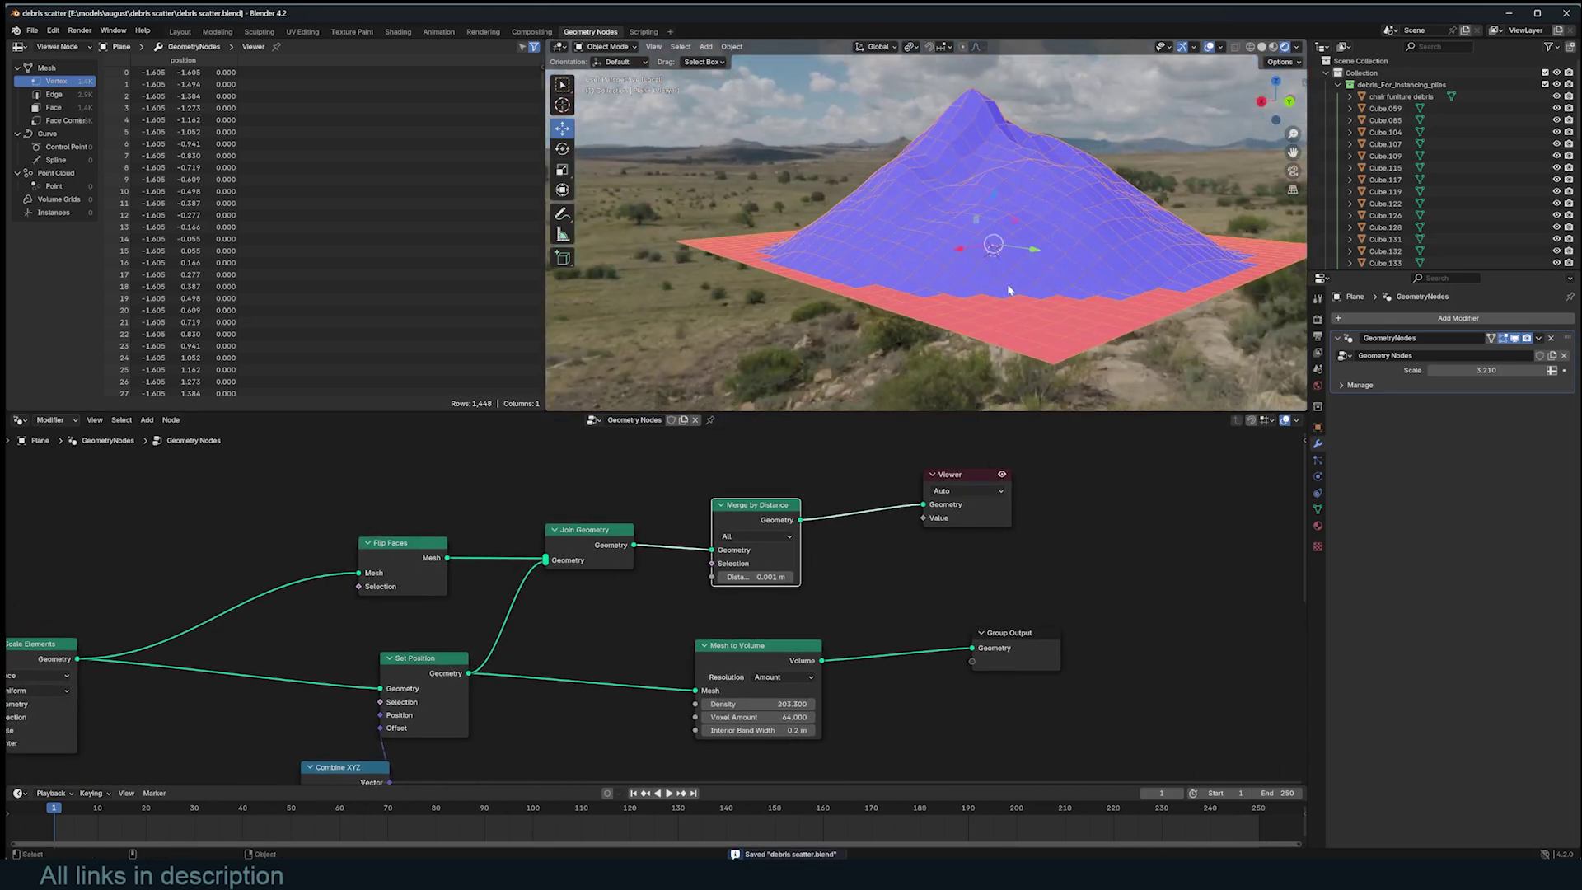
# Step: Insert a Set Position node between Join Geometry and Merge by Distance with a Z offset of 0.07 m
pyautogui.moveTo(985, 527); pyautogui.dragTo(854, 529, button='middle')
pyautogui.scroll(1, 843, 532)
pyautogui.moveTo(831, 513); pyautogui.dragTo(1158, 513)
pyautogui.moveTo(628, 514); pyautogui.dragTo(894, 500)
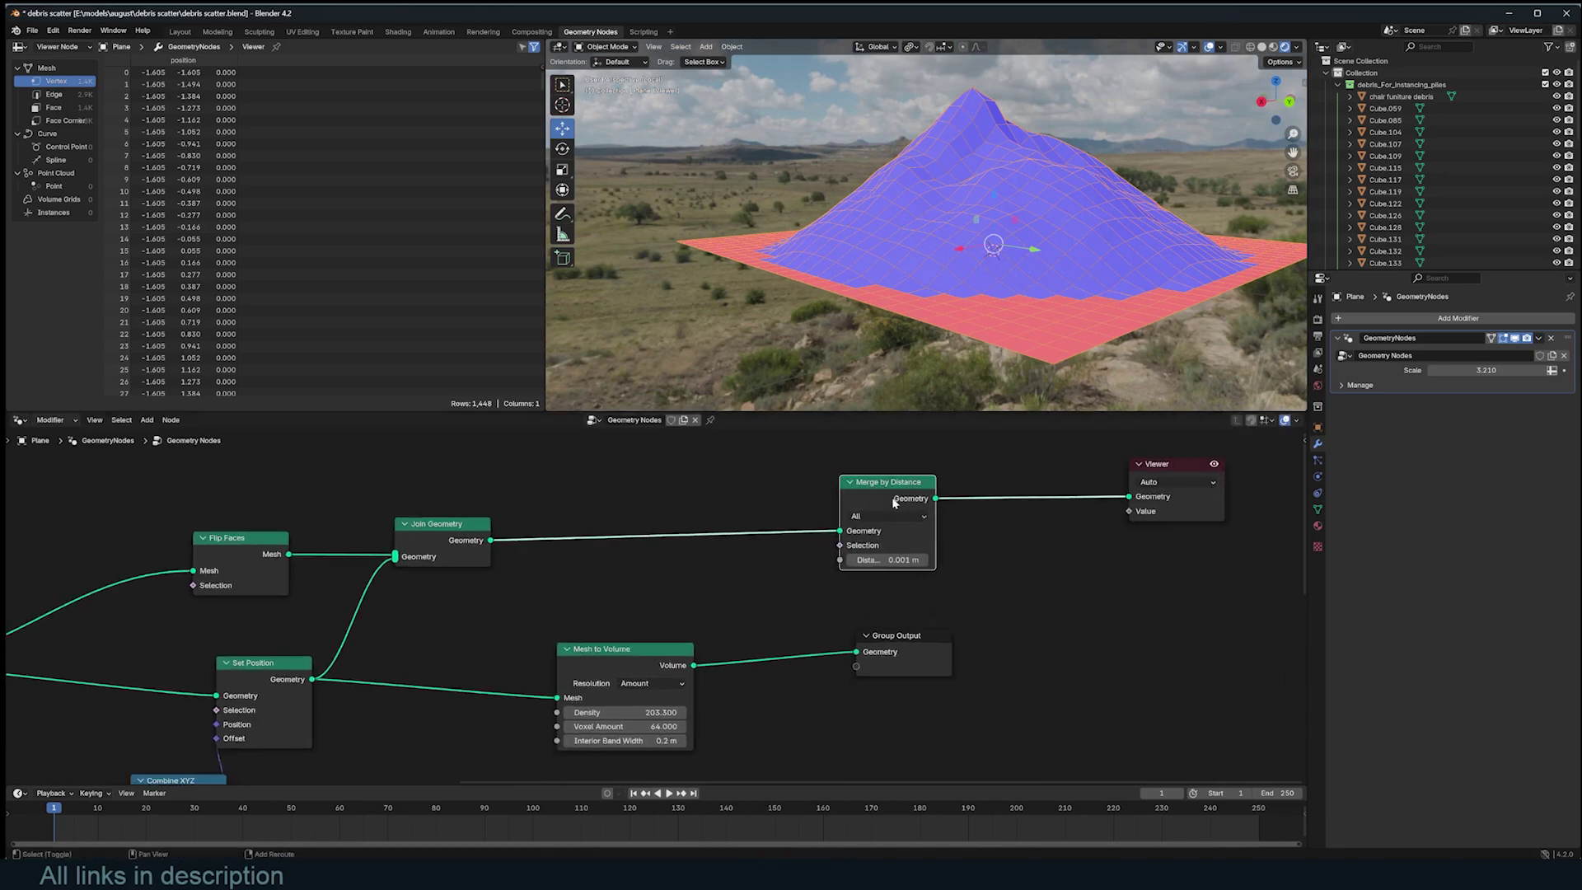
pyautogui.hotkey('shift', 'a')
pyautogui.write('set')
pyautogui.click(956, 529)
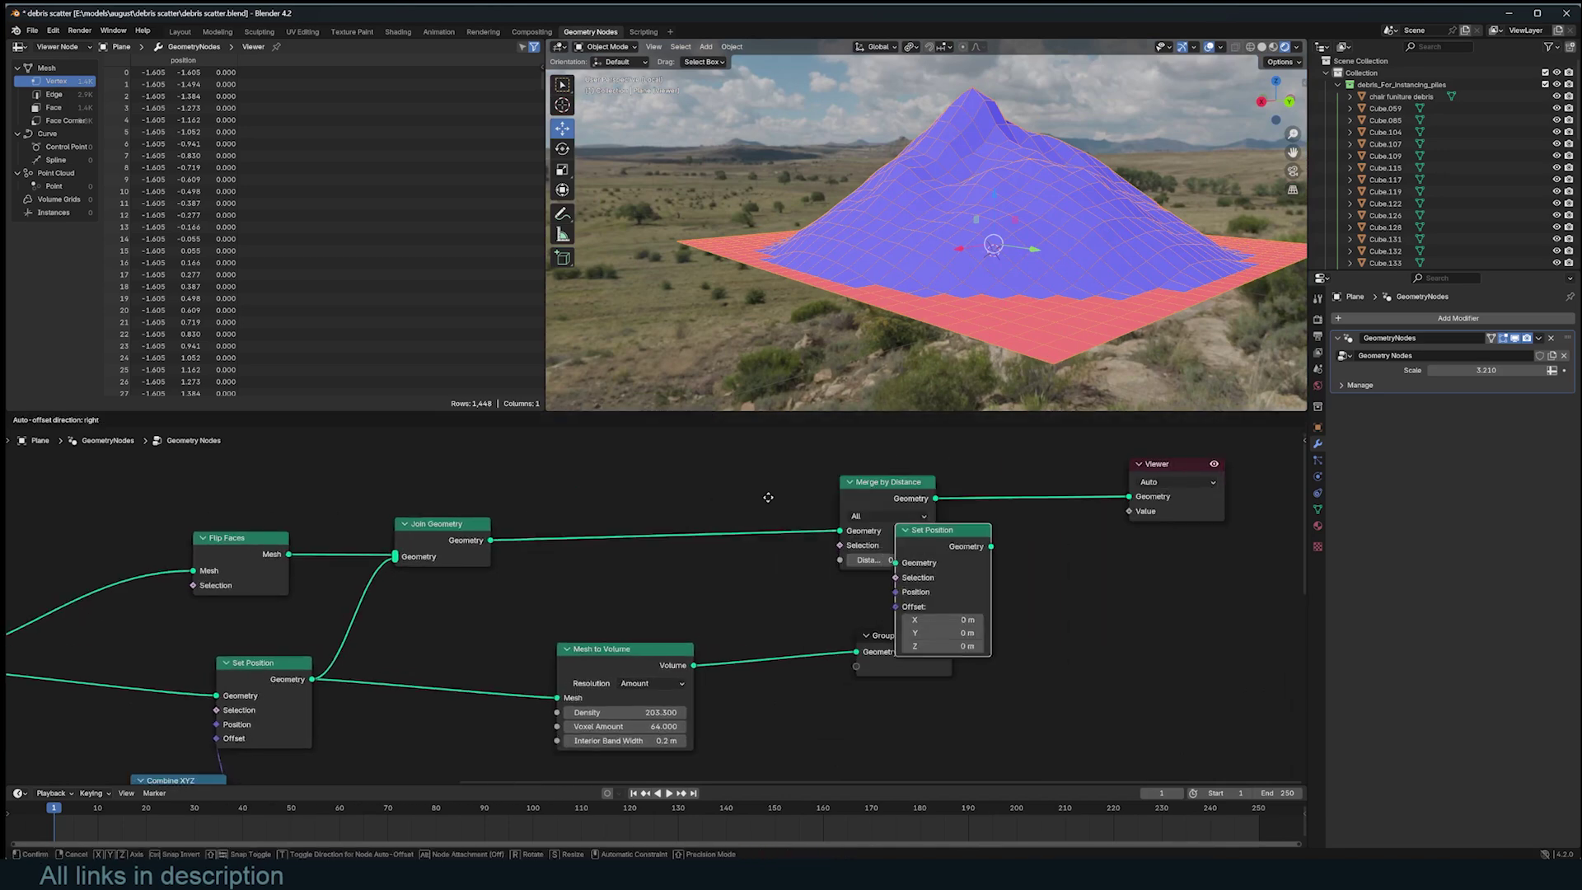
pyautogui.click(666, 482)
pyautogui.moveTo(727, 599)
pyautogui.keyDown('shift'); pyautogui.mouseDown()
pyautogui.moveTo(783, 598)
pyautogui.moveTo(692, 598)
pyautogui.moveTo(754, 599)
pyautogui.mouseUp(); pyautogui.keyUp('shift')
pyautogui.moveTo(890, 325); pyautogui.dragTo(917, 309, button='middle')
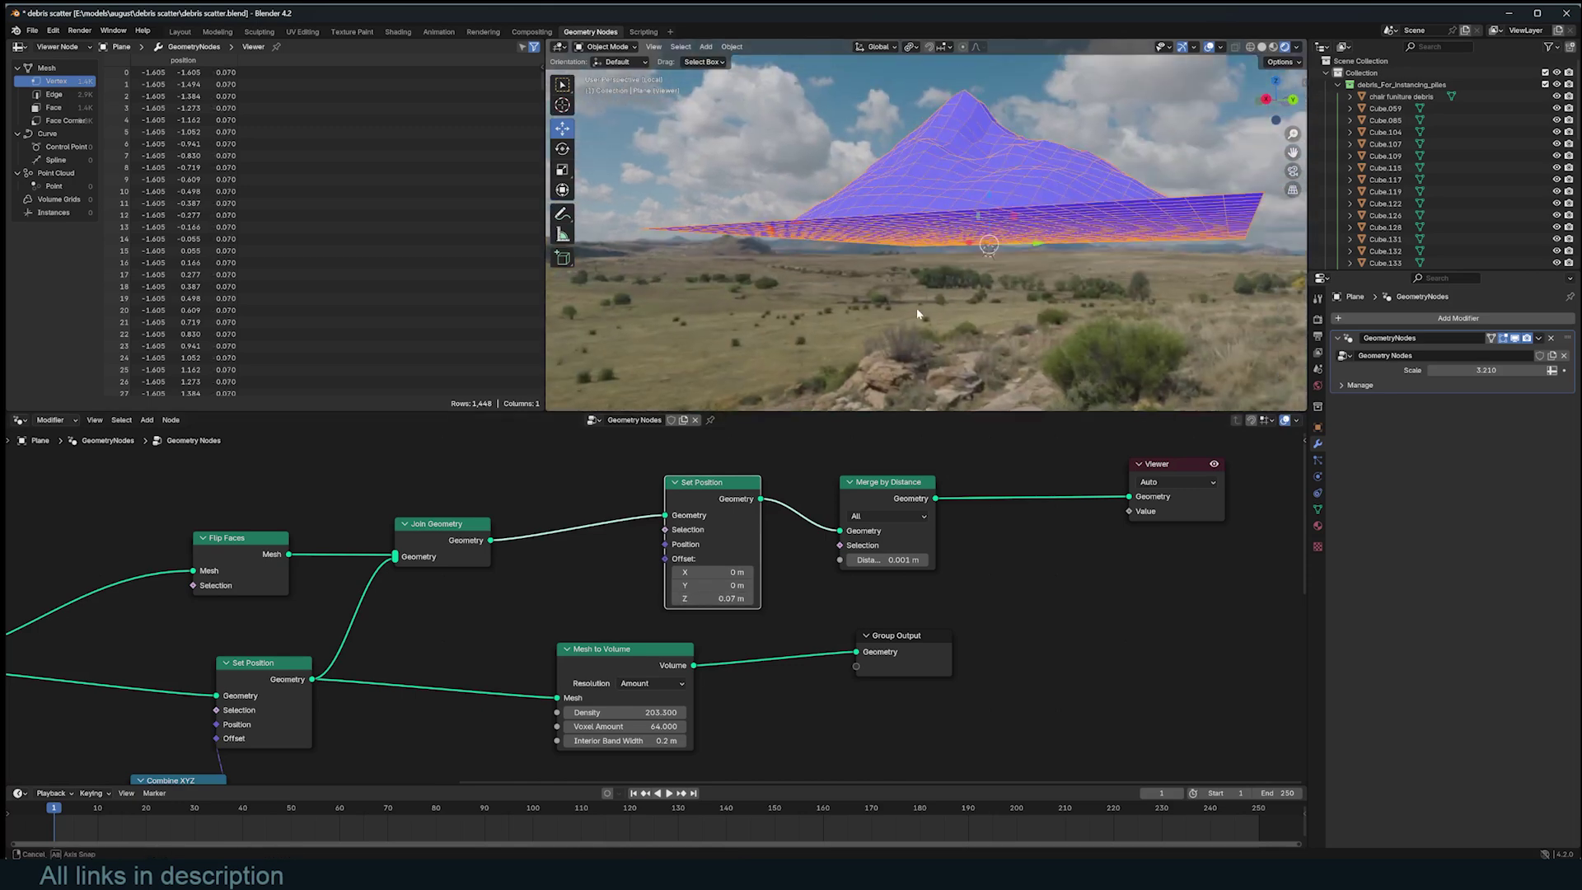
# Step: Move the 0.07 m offset node onto the link between the mound's Set Position node and Join Geometry
pyautogui.scroll(-2, 700, 572)
pyautogui.moveTo(701, 572); pyautogui.dragTo(1016, 573, button='middle')
pyautogui.moveTo(648, 561); pyautogui.dragTo(542, 540)
pyautogui.moveTo(801, 541); pyautogui.dragTo(899, 492)
pyautogui.moveTo(1019, 513); pyautogui.dragTo(806, 547)
# Step: Examine the border between the flat base and the raised mound up close and mark it with annotation strokes
pyautogui.moveTo(967, 273); pyautogui.dragTo(660, 267, button='middle')
pyautogui.scroll(2, 933, 290)
pyautogui.scroll(-2, 877, 511)
pyautogui.scroll(1, 877, 511)
pyautogui.moveTo(877, 511); pyautogui.dragTo(754, 537, button='middle')
pyautogui.scroll(2, 779, 538)
pyautogui.press('F3')
pyautogui.scroll(1, 773, 303)
pyautogui.moveTo(774, 303); pyautogui.dragTo(812, 313, button='middle')
pyautogui.moveTo(911, 254)
pyautogui.mouseDown(button='middle')
pyautogui.moveTo(975, 202)
pyautogui.moveTo(1019, 256)
pyautogui.moveTo(908, 159)
pyautogui.moveTo(1021, 209)
pyautogui.moveTo(948, 231)
pyautogui.mouseUp(button='middle')
pyautogui.click(562, 213)
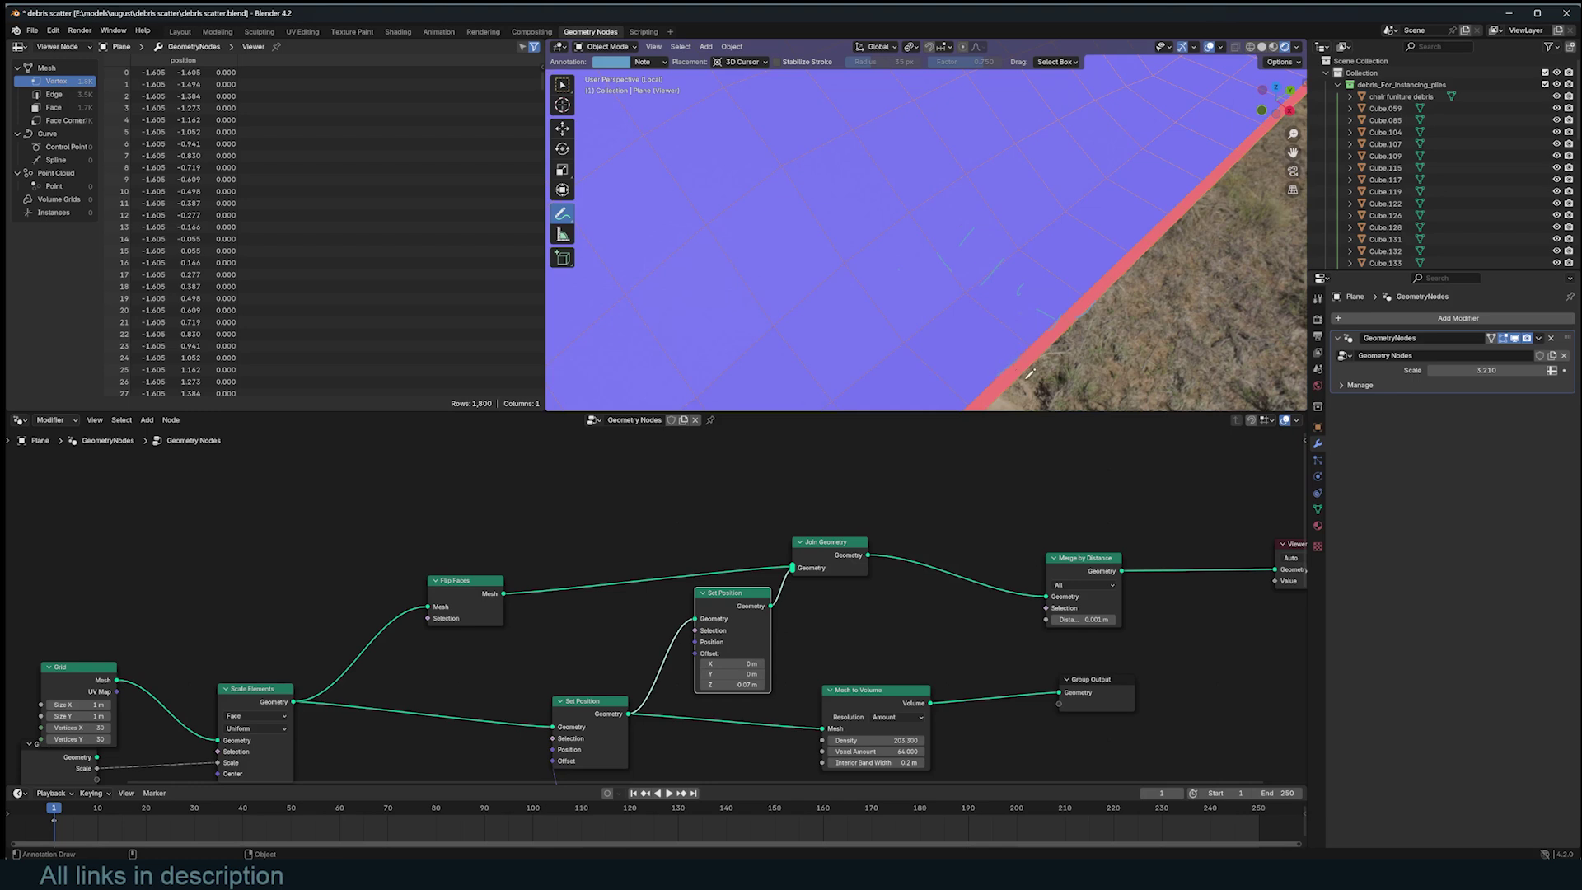
# Step: Add a Face Neighbors node and preview its Face Count on the joined geometry
pyautogui.moveTo(942, 548); pyautogui.dragTo(891, 548, button='middle')
pyautogui.hotkey('shift', 'a')
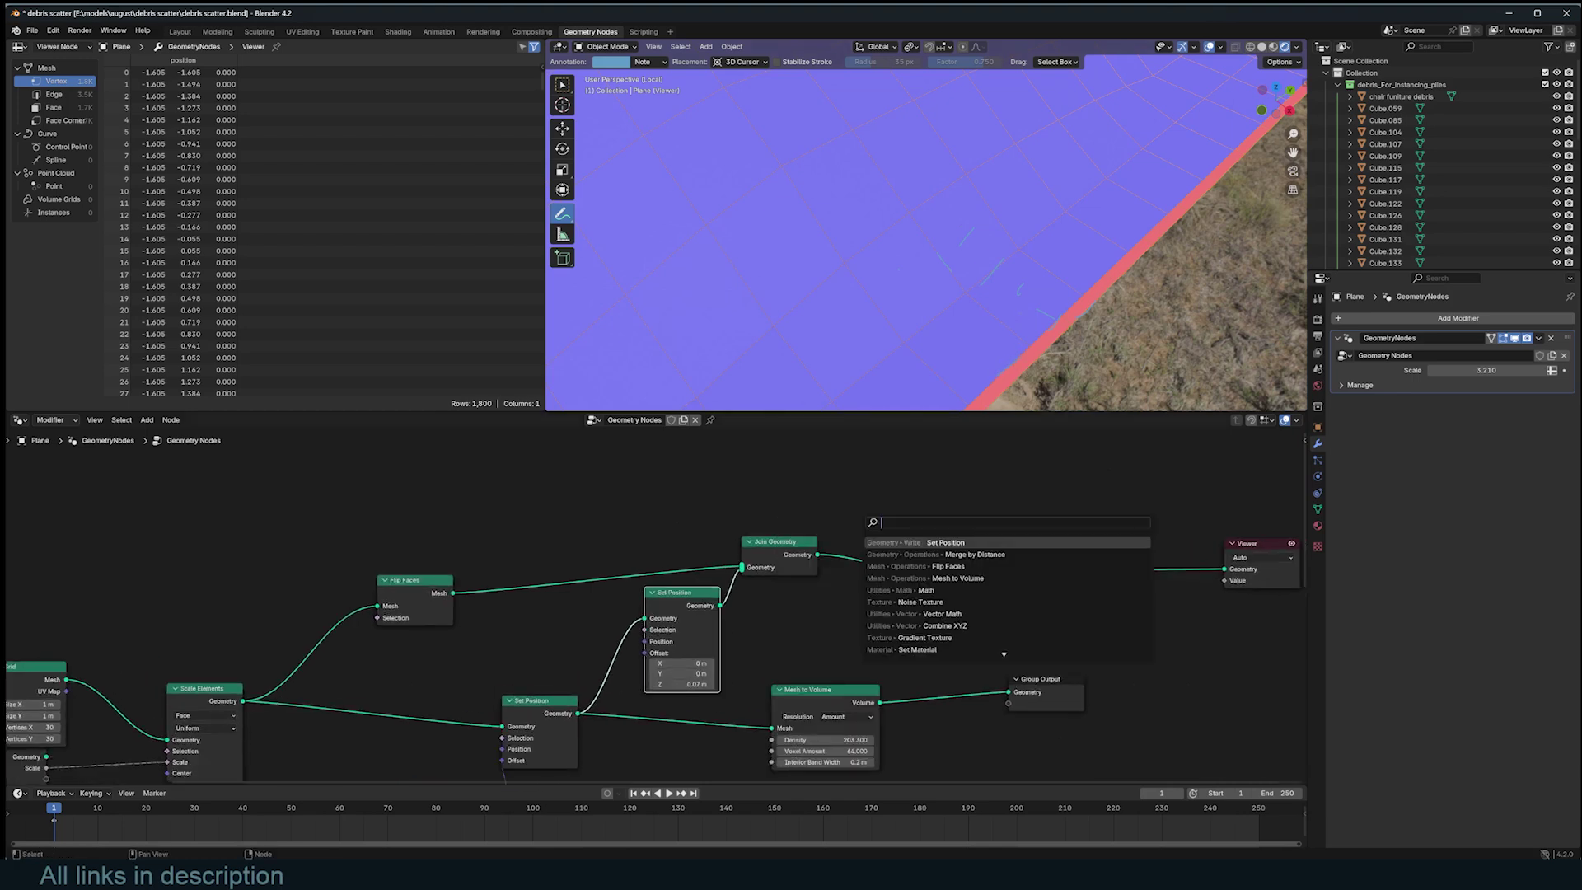
pyautogui.scroll(1, 962, 535)
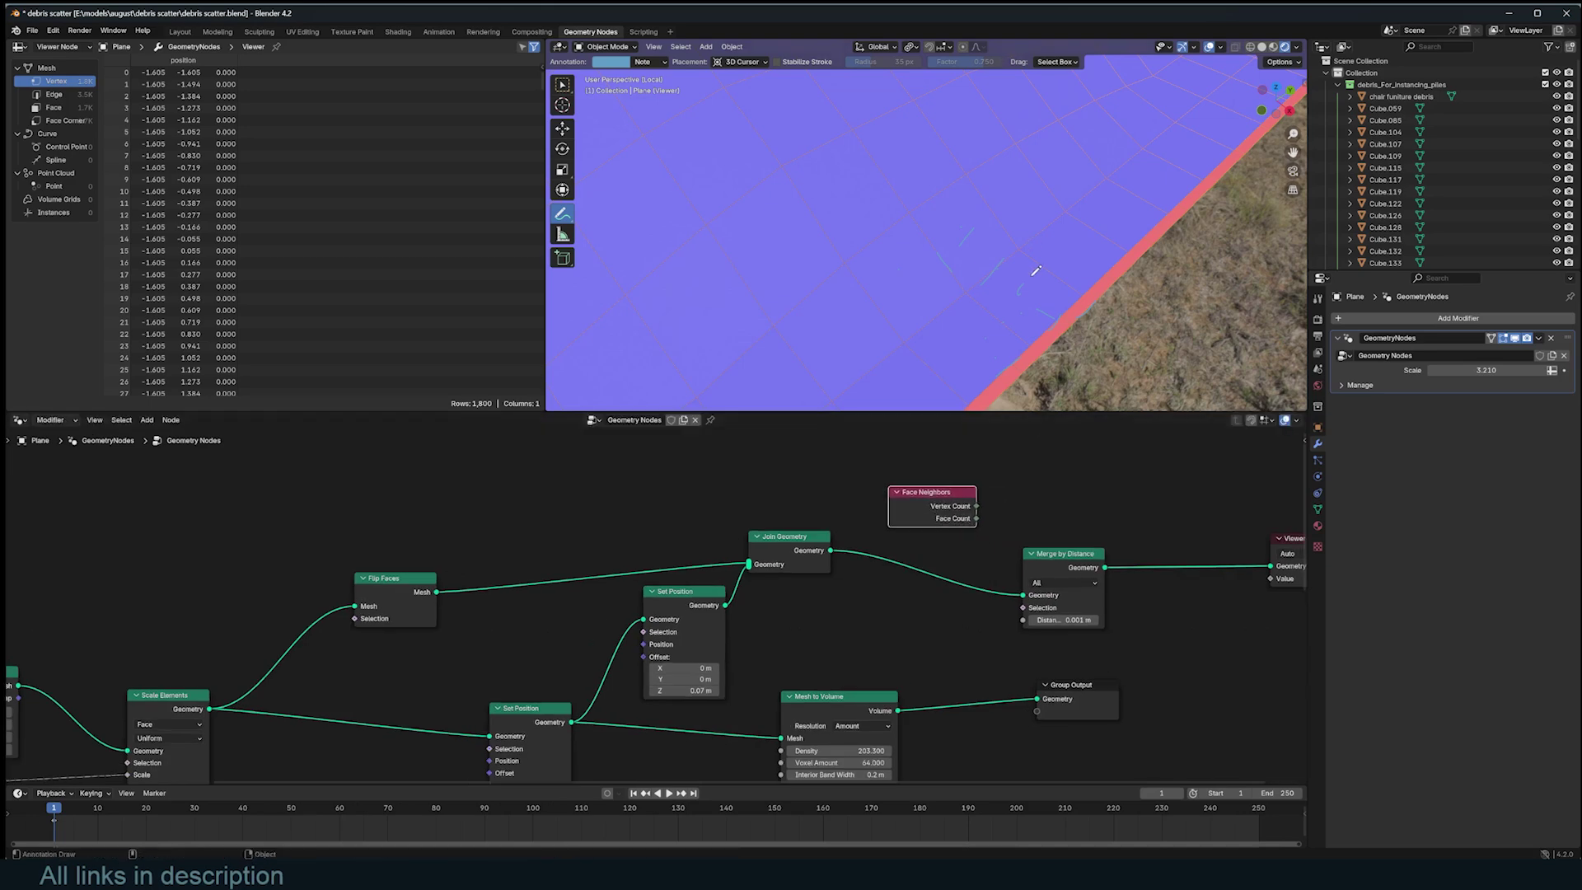
pyautogui.moveTo(996, 532); pyautogui.dragTo(888, 513, button='middle')
pyautogui.keyDown('ctrl'); pyautogui.keyDown('shift'); pyautogui.click(885, 510); pyautogui.keyUp('shift'); pyautogui.keyUp('ctrl')
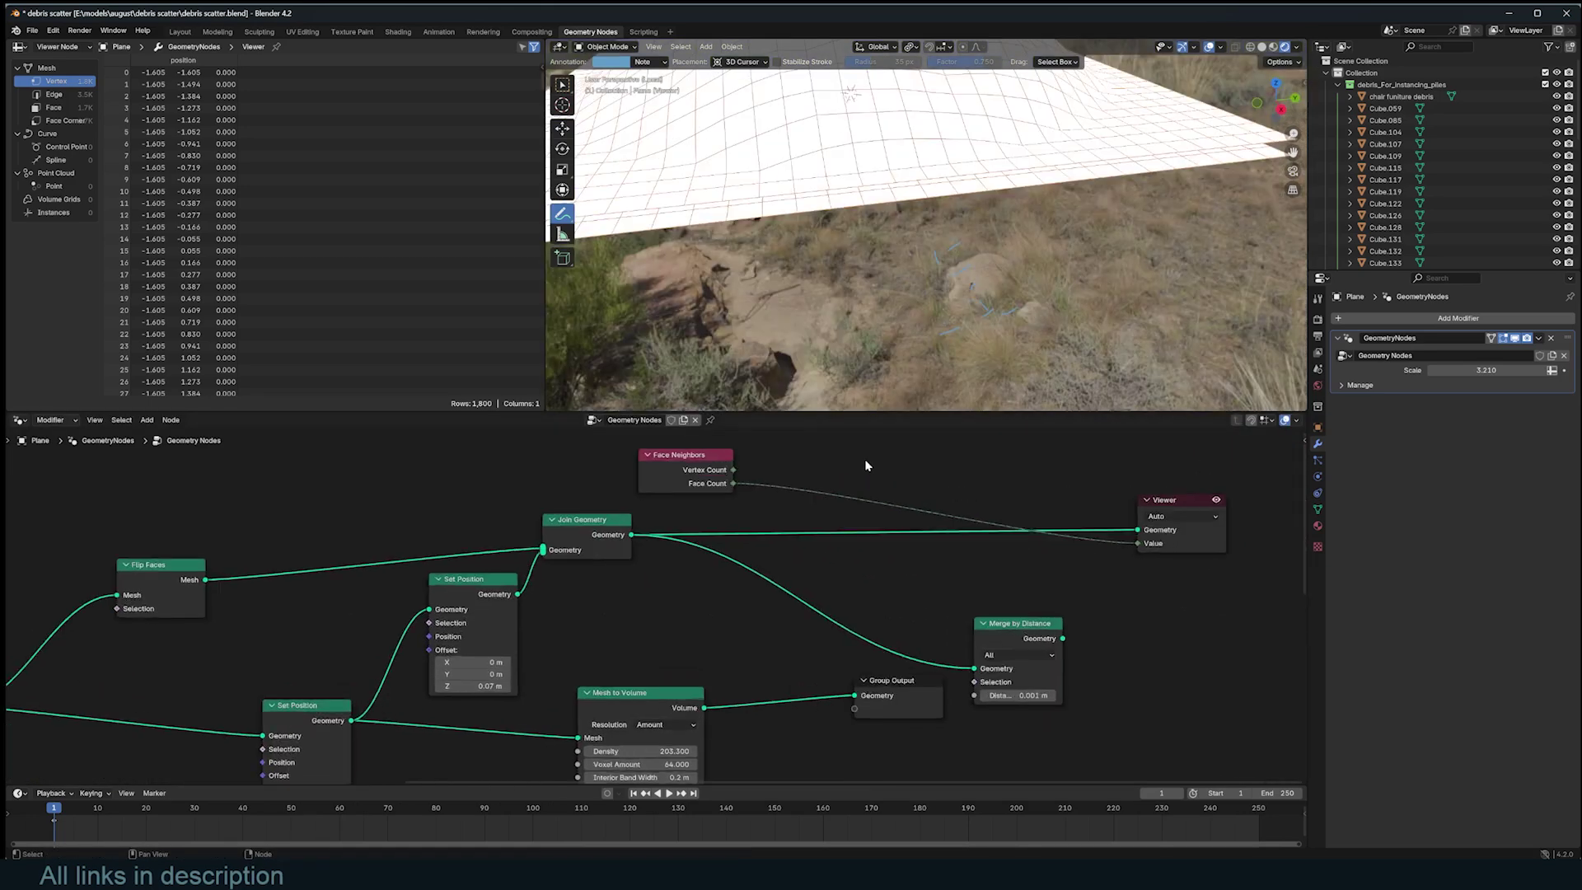
# Step: Insert a Compare node before the Viewer's value, set to Equal with B at 1
pyautogui.scroll(3, 864, 458)
pyautogui.hotkey('shift', 'a')
pyautogui.click(929, 506)
pyautogui.write('com')
pyautogui.click(954, 525)
pyautogui.click(861, 501)
pyautogui.click(928, 590)
pyautogui.write('1')
pyautogui.press('Return')
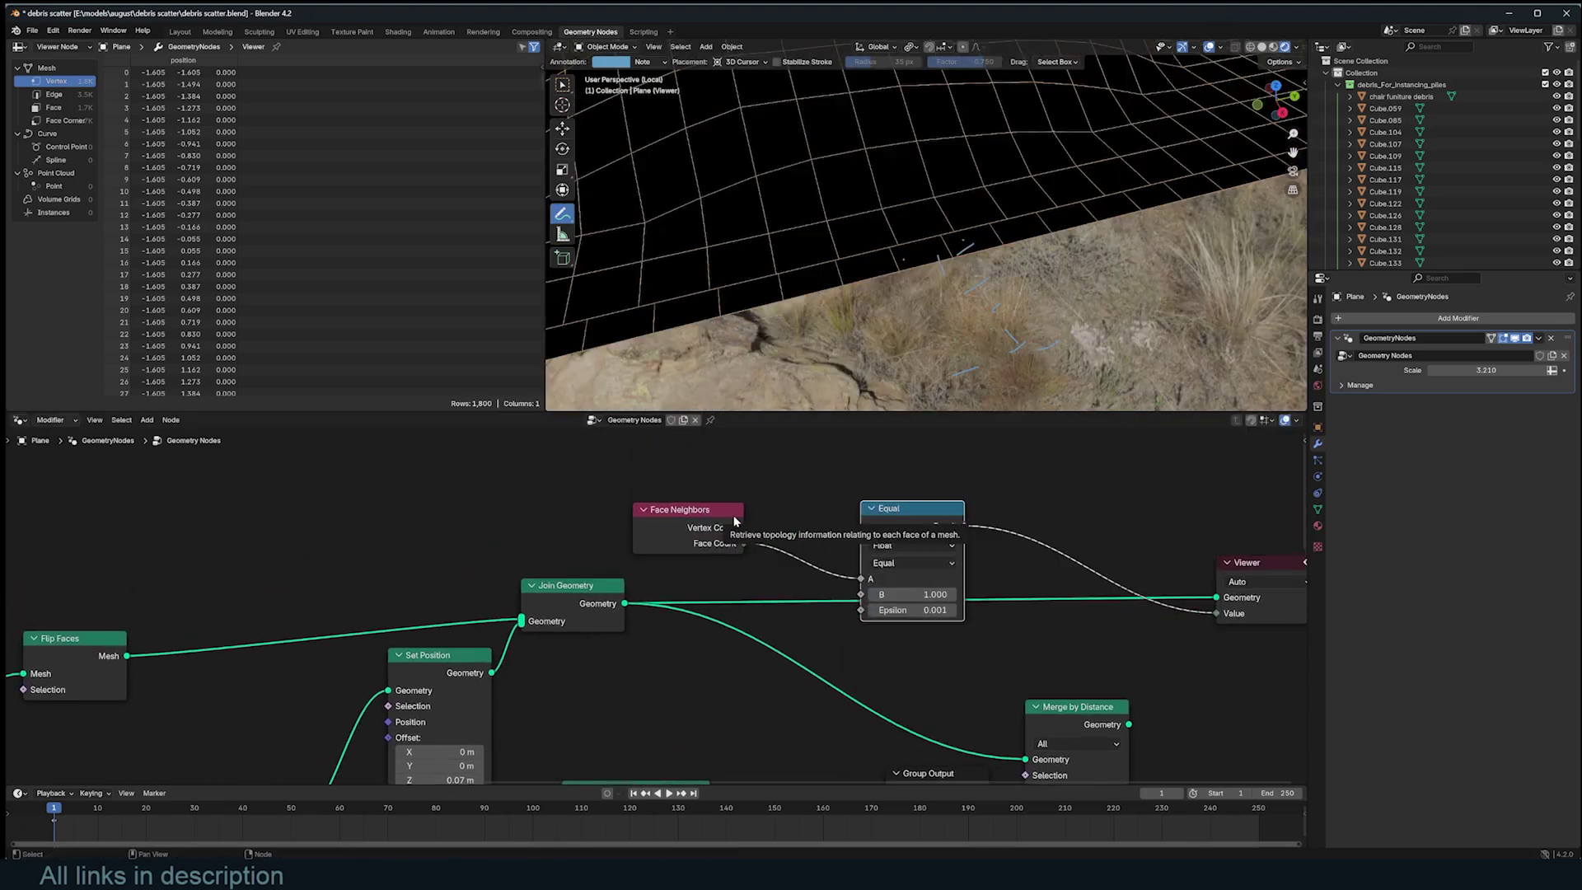
# Step: Replace the Face Neighbors node with an Edge Neighbors node and link its Face Count to the Equal node's A
pyautogui.click(734, 516)
pyautogui.press('x')
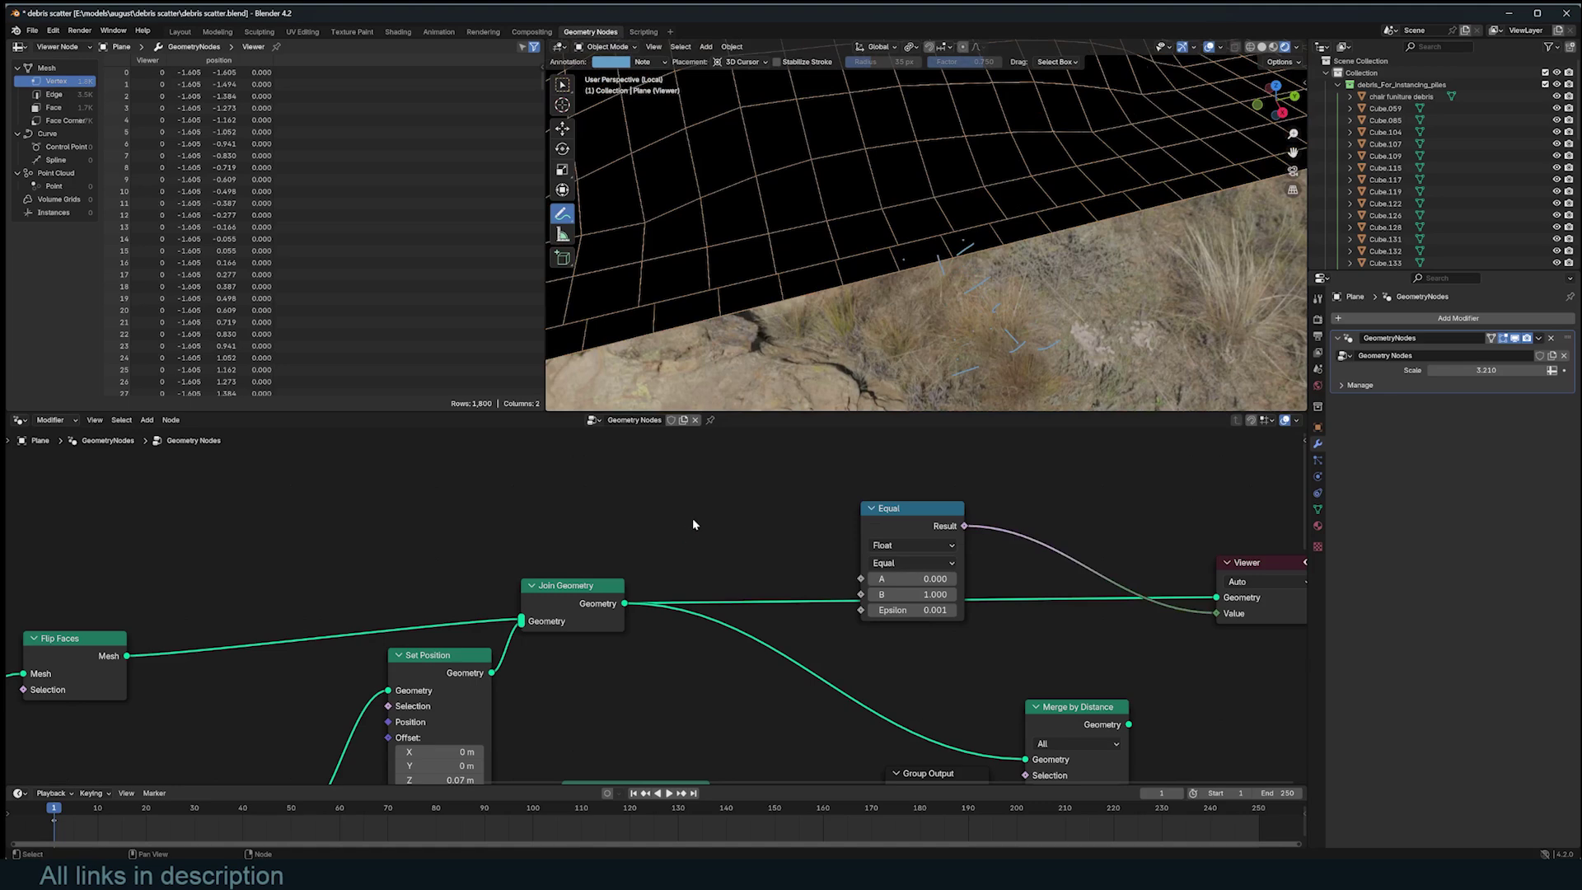
pyautogui.hotkey('shift', 'a')
pyautogui.write('edge')
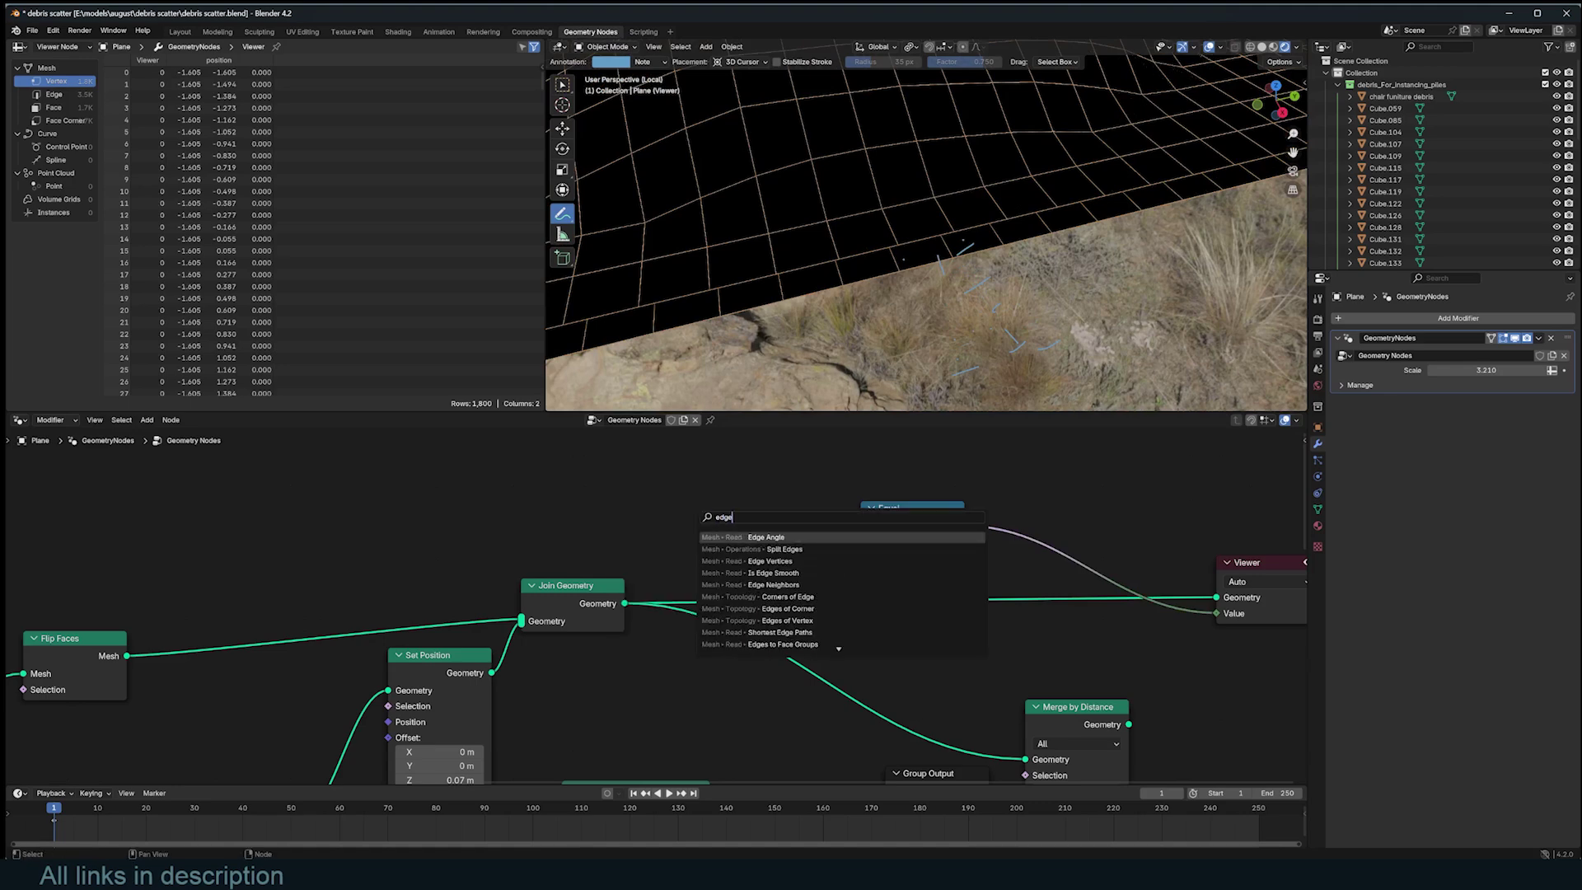
pyautogui.click(774, 584)
pyautogui.click(681, 526)
pyautogui.moveTo(781, 547); pyautogui.dragTo(779, 549)
pyautogui.moveTo(862, 592); pyautogui.dragTo(861, 579)
# Step: Link the Equal result to Merge by Distance's Selection, preview the merged mesh, and try a distance of 0.161 m
pyautogui.moveTo(862, 330); pyautogui.dragTo(1077, 188, button='middle')
pyautogui.scroll(4, 907, 272)
pyautogui.scroll(-6, 921, 273)
pyautogui.scroll(-2, 658, 607)
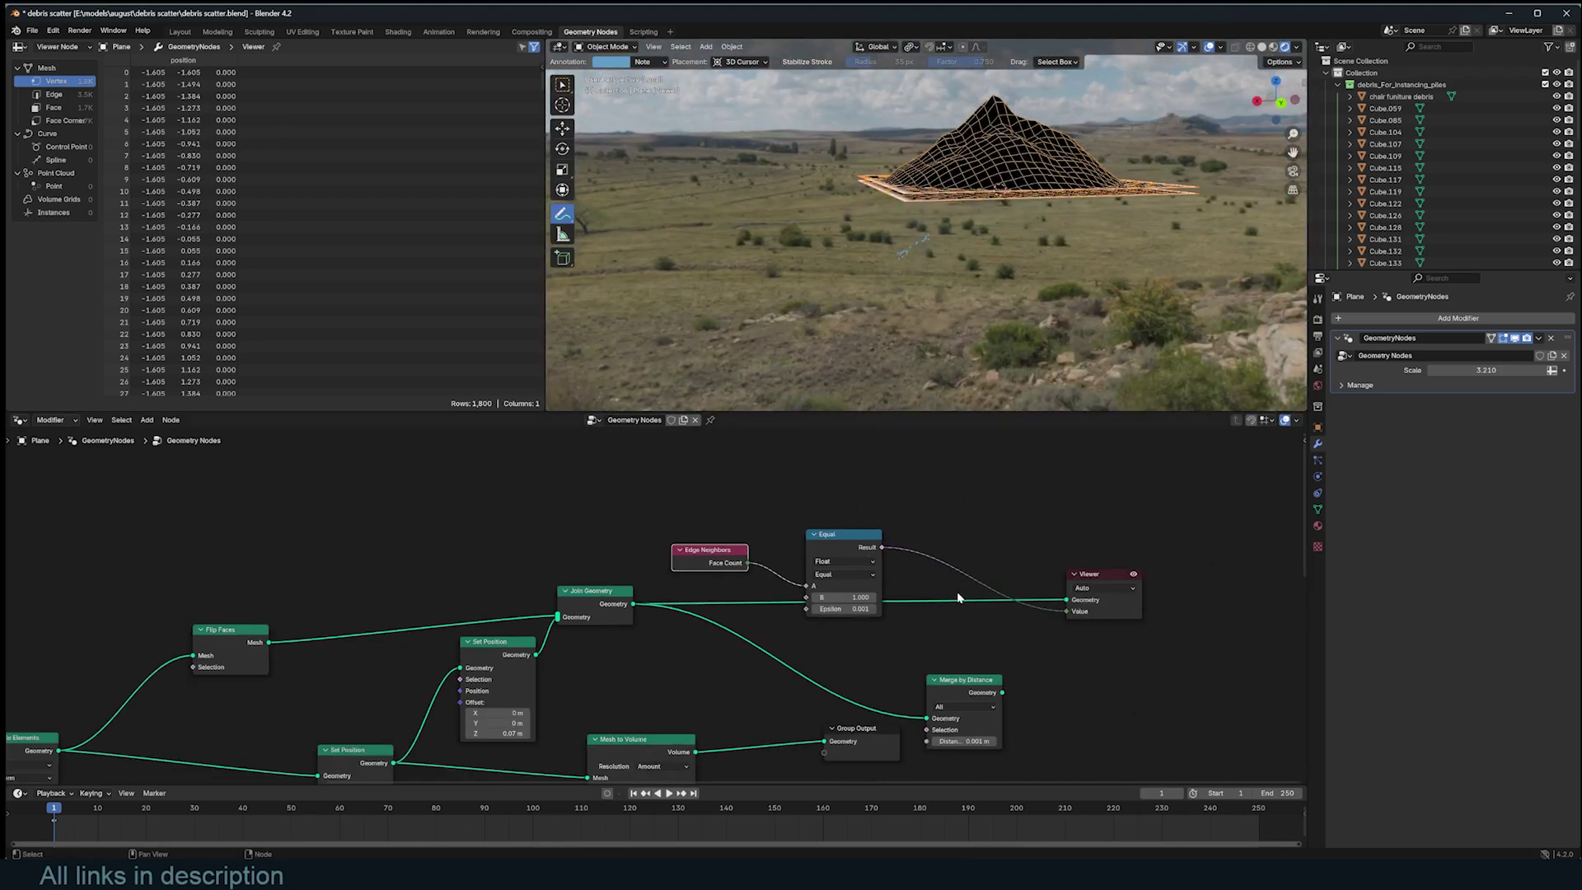
pyautogui.moveTo(974, 680); pyautogui.dragTo(999, 653)
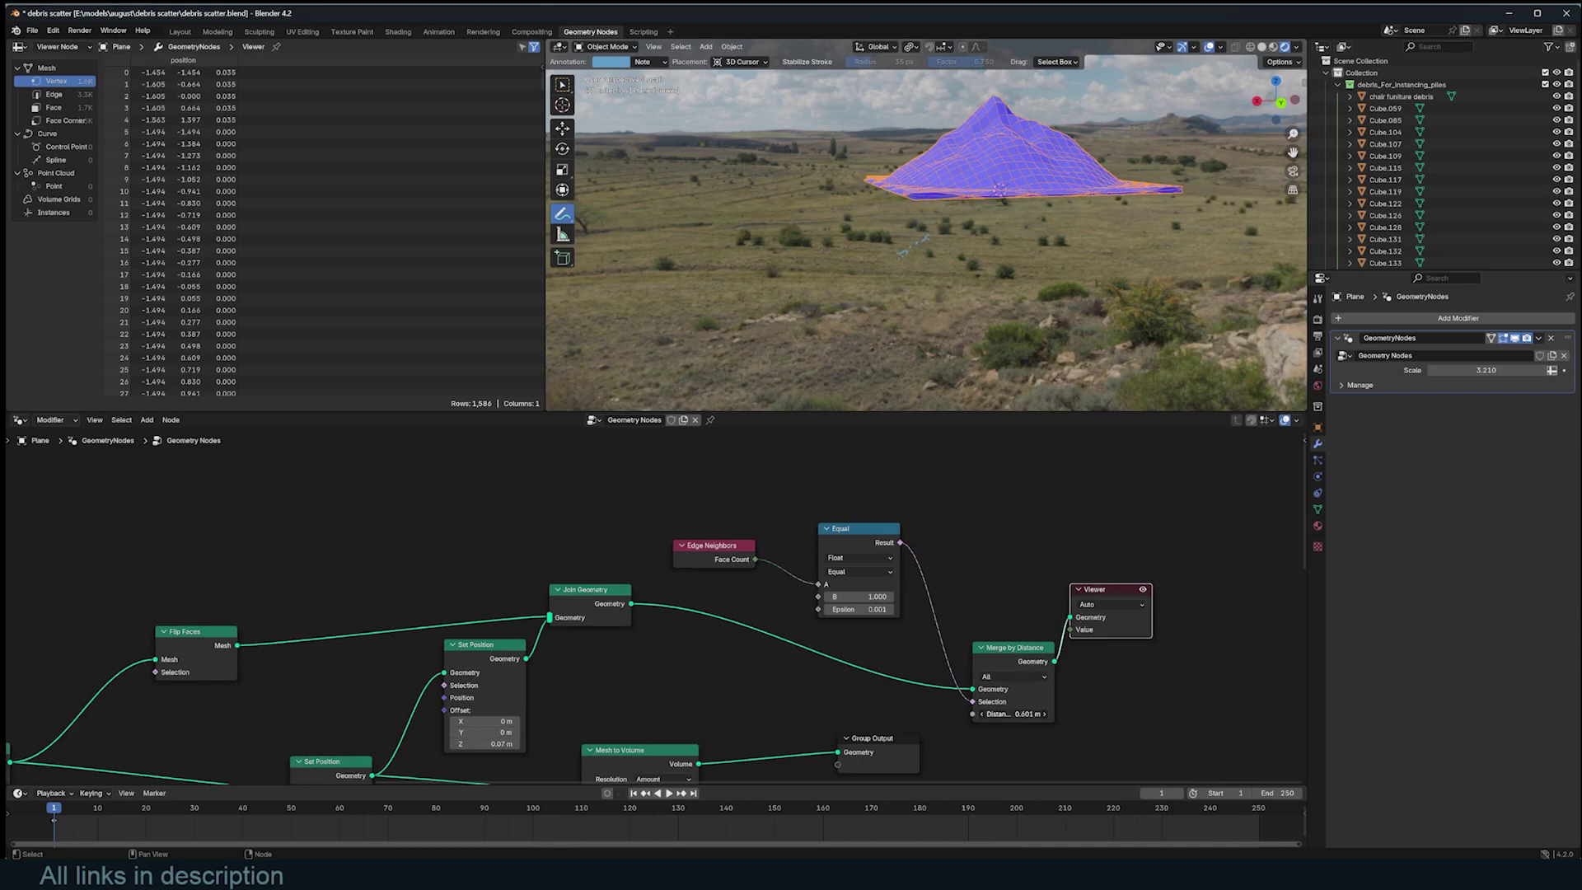
pyautogui.moveTo(1055, 388); pyautogui.dragTo(1011, 313, button='middle')
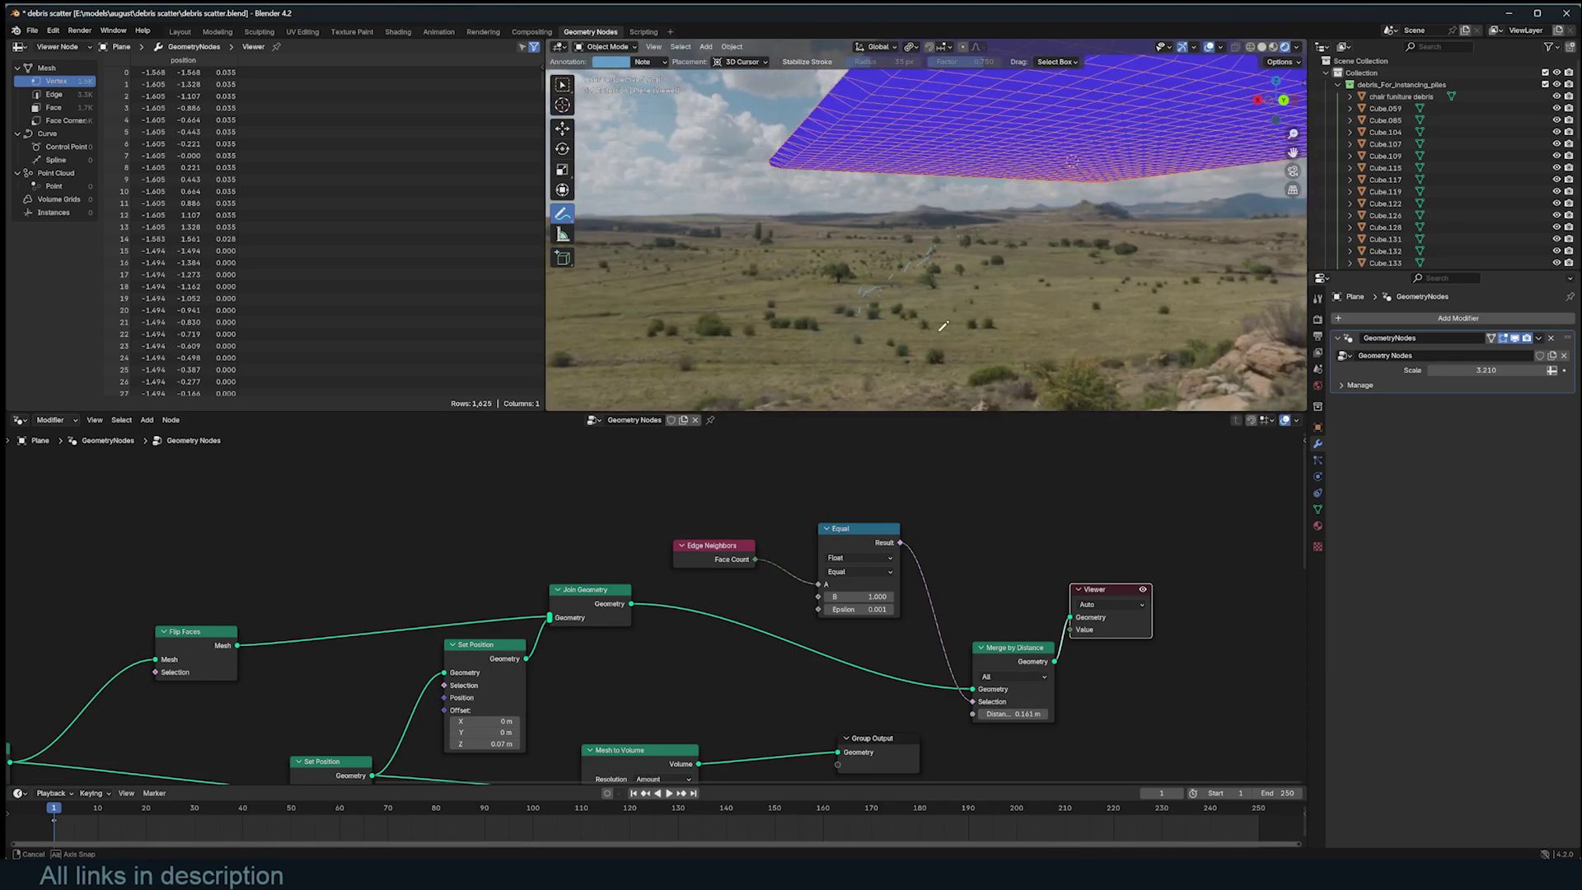
# Step: Remove the Set Position node with the 0.07 m offset while keeping its links, and check the mesh's underside
pyautogui.scroll(-2, 955, 622)
pyautogui.press('Home')
pyautogui.click(768, 550)
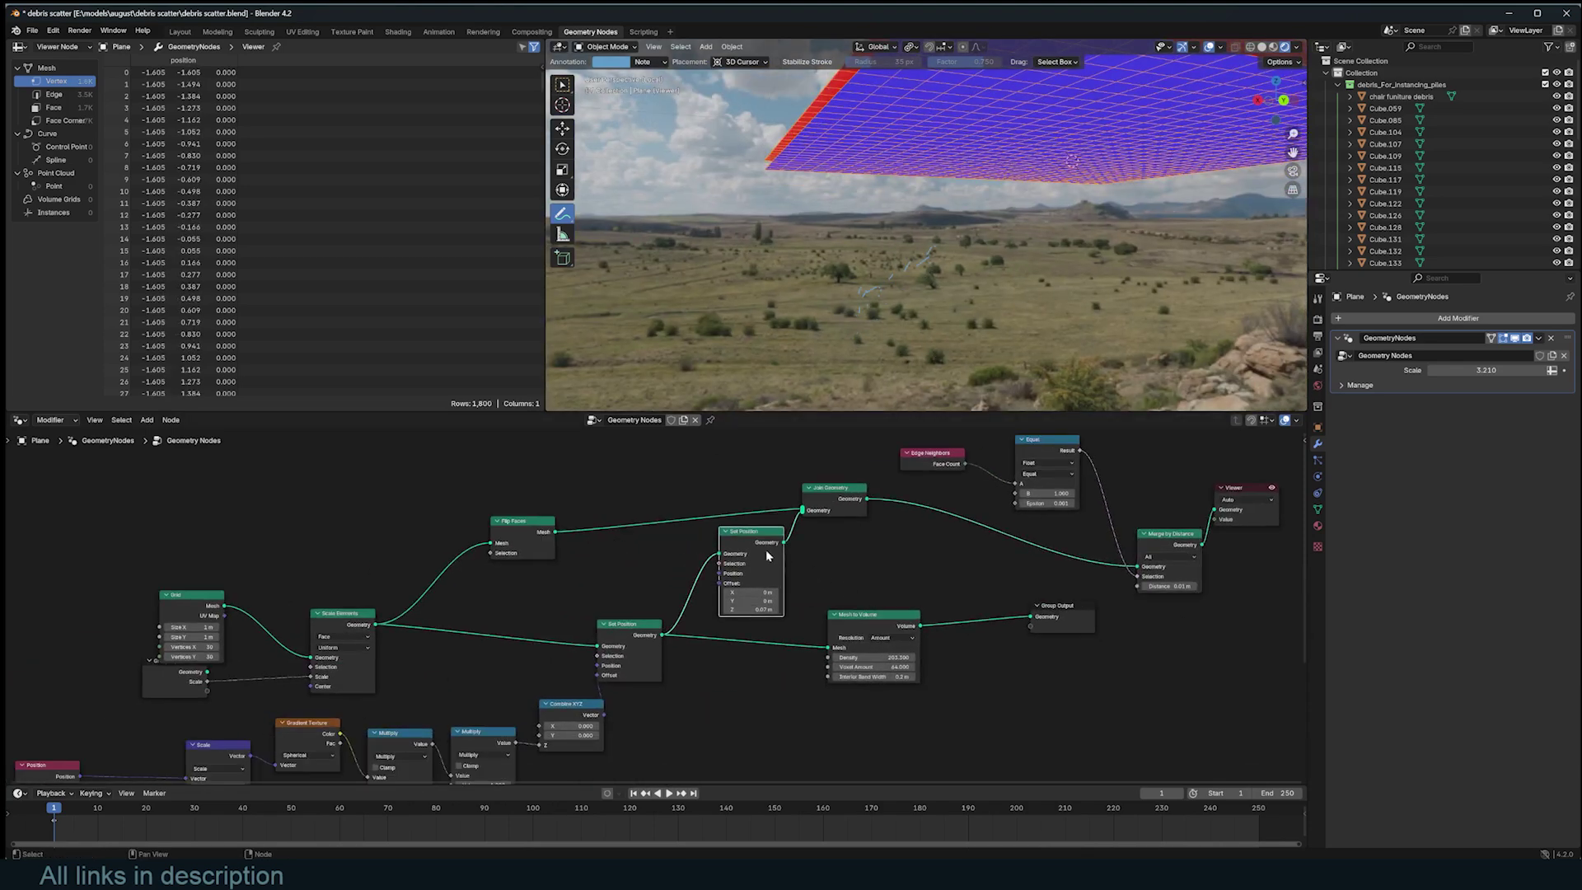
pyautogui.hotkey('ctrl', 'x')
pyautogui.moveTo(1001, 284); pyautogui.dragTo(1019, 433, button='middle')
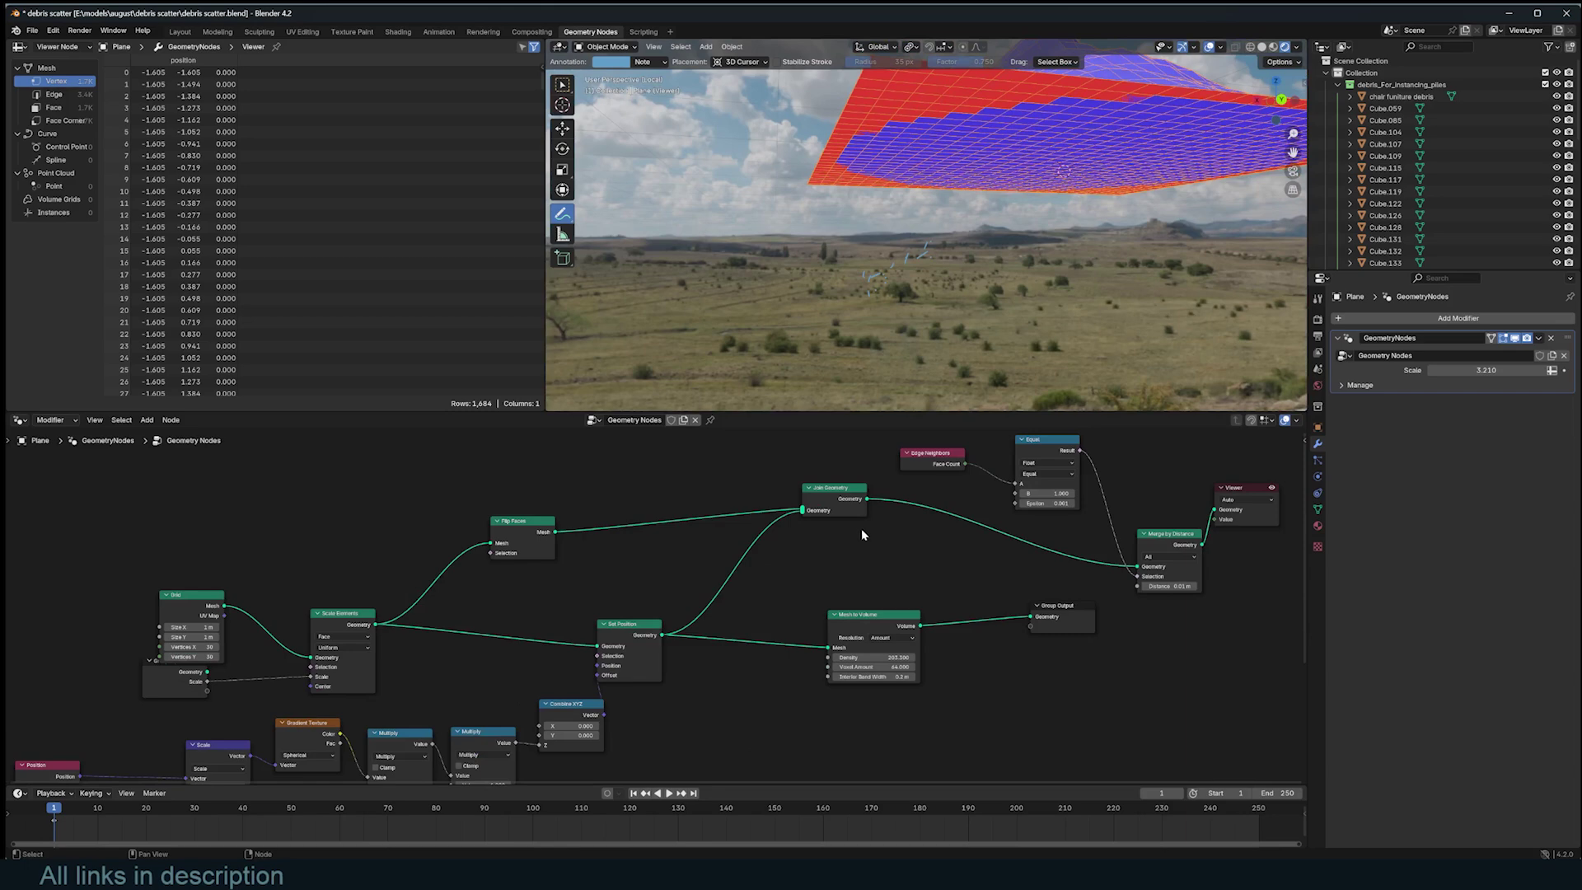
# Step: Restore the deleted Set Position node and set its Z offset to 0.01 m
pyautogui.hotkey('ctrl', 'z')
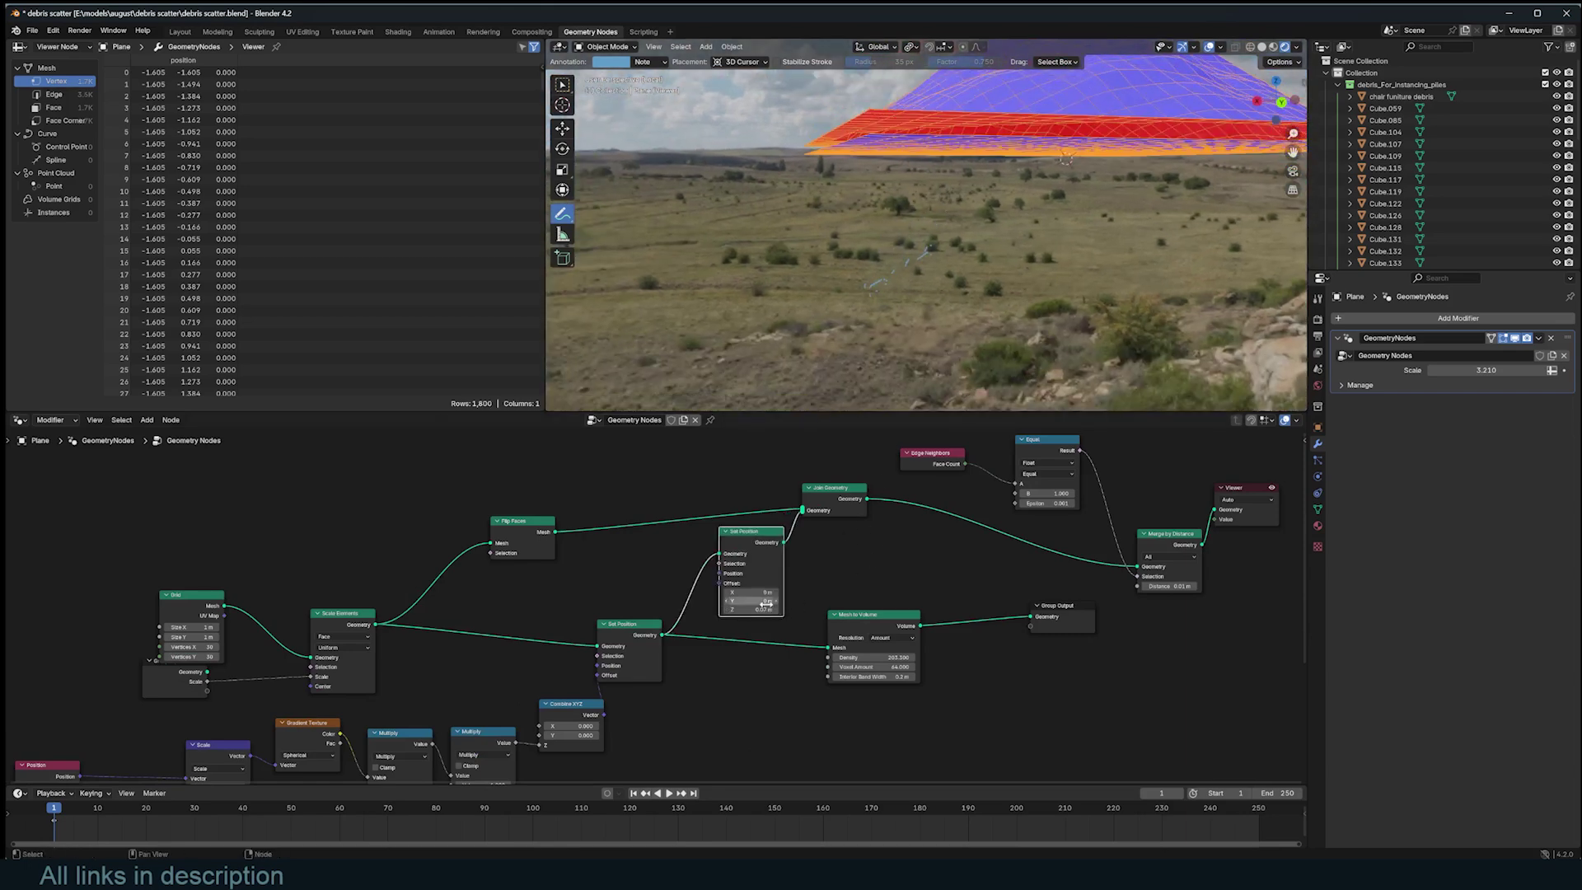
pyautogui.click(756, 611)
pyautogui.press('Return')
pyautogui.moveTo(1063, 329); pyautogui.dragTo(1130, 427, button='middle')
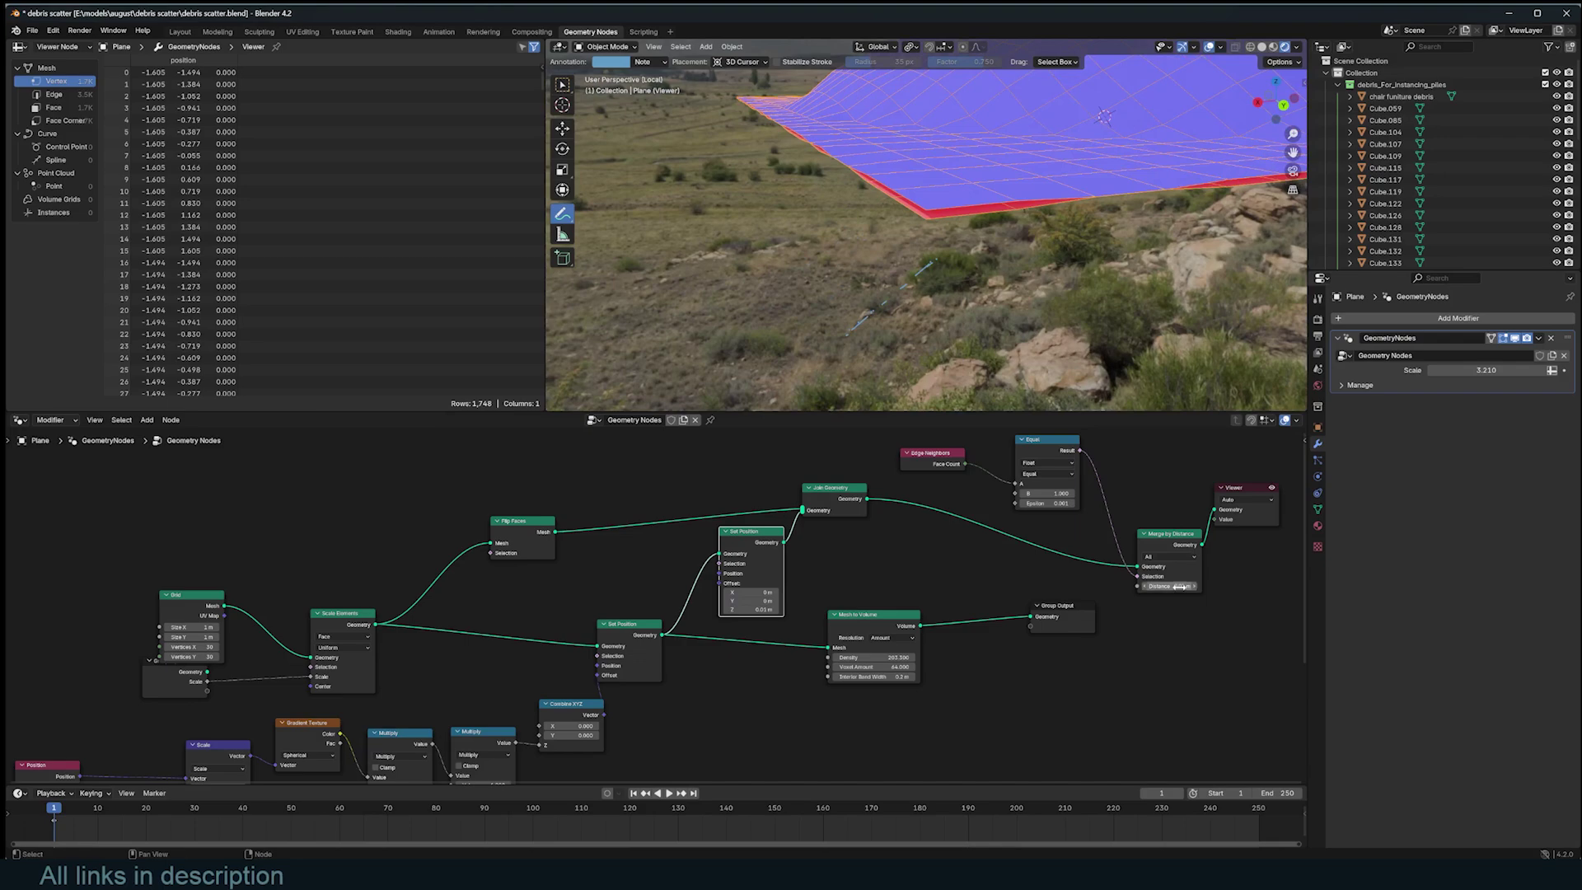
# Step: Set the Merge by Distance node's distance to 0.02 m, check the merged edges, and save the file
pyautogui.write('2')
pyautogui.press('Return')
pyautogui.scroll(-2, 1154, 561)
pyautogui.moveTo(973, 206); pyautogui.dragTo(997, 274, button='middle')
pyautogui.scroll(1, 948, 494)
pyautogui.hotkey('ctrl', 's')
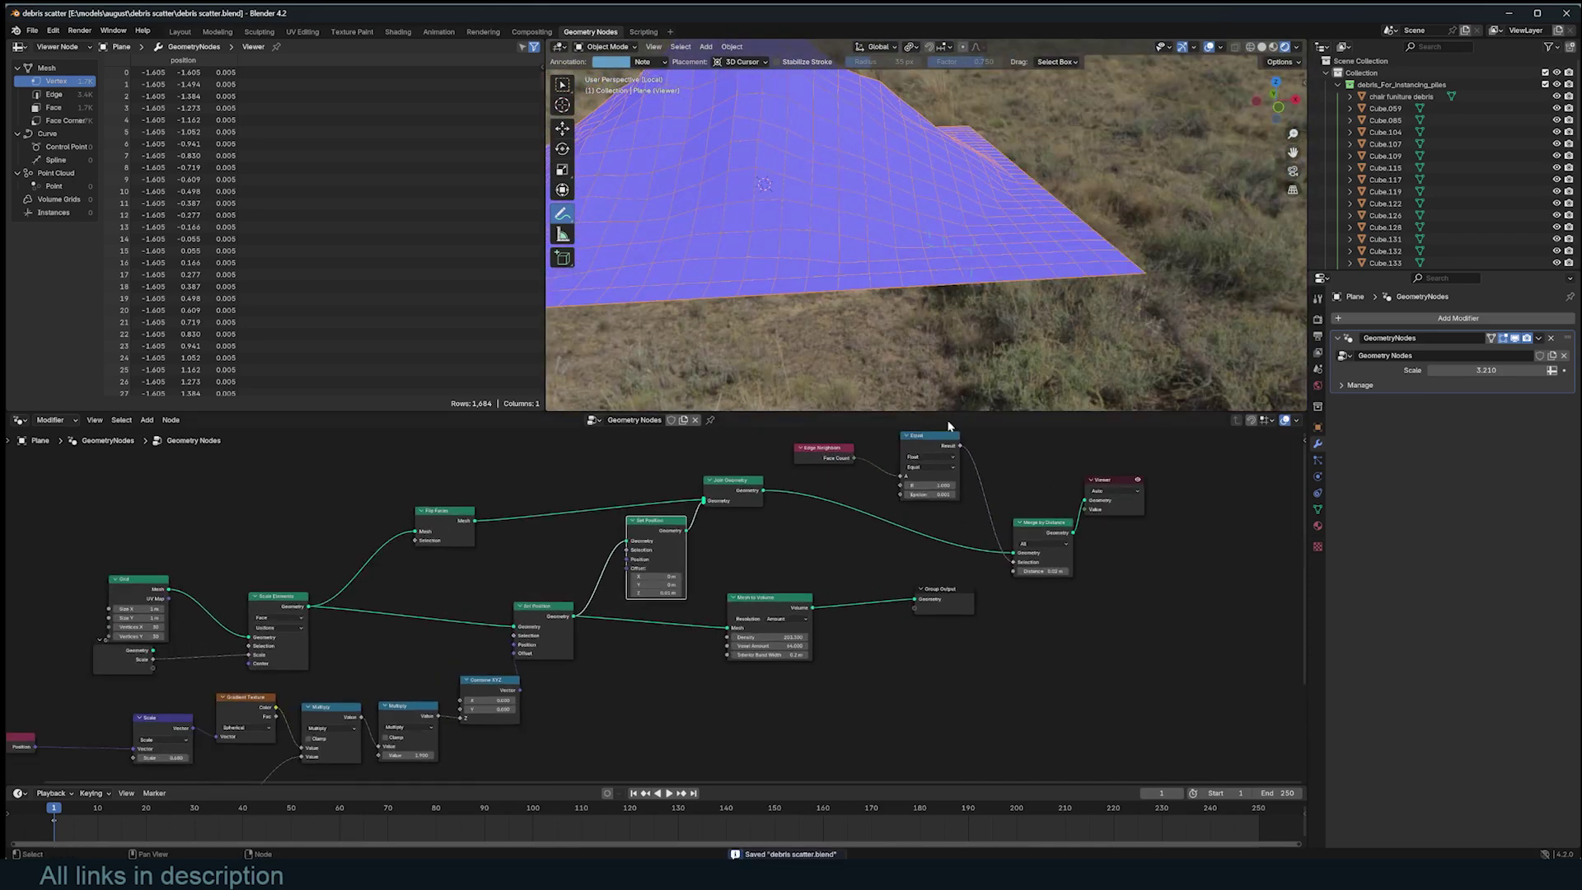
# Step: Turn off the Face Orientation overlay and view the whole mound
pyautogui.hotkey('shift', 'm')
pyautogui.press('z')
pyautogui.click(1229, 163)
pyautogui.scroll(-4, 1224, 190)
pyautogui.moveTo(1097, 262)
pyautogui.mouseDown(button='middle')
pyautogui.moveTo(960, 208)
pyautogui.moveTo(842, 236)
pyautogui.mouseUp(button='middle')
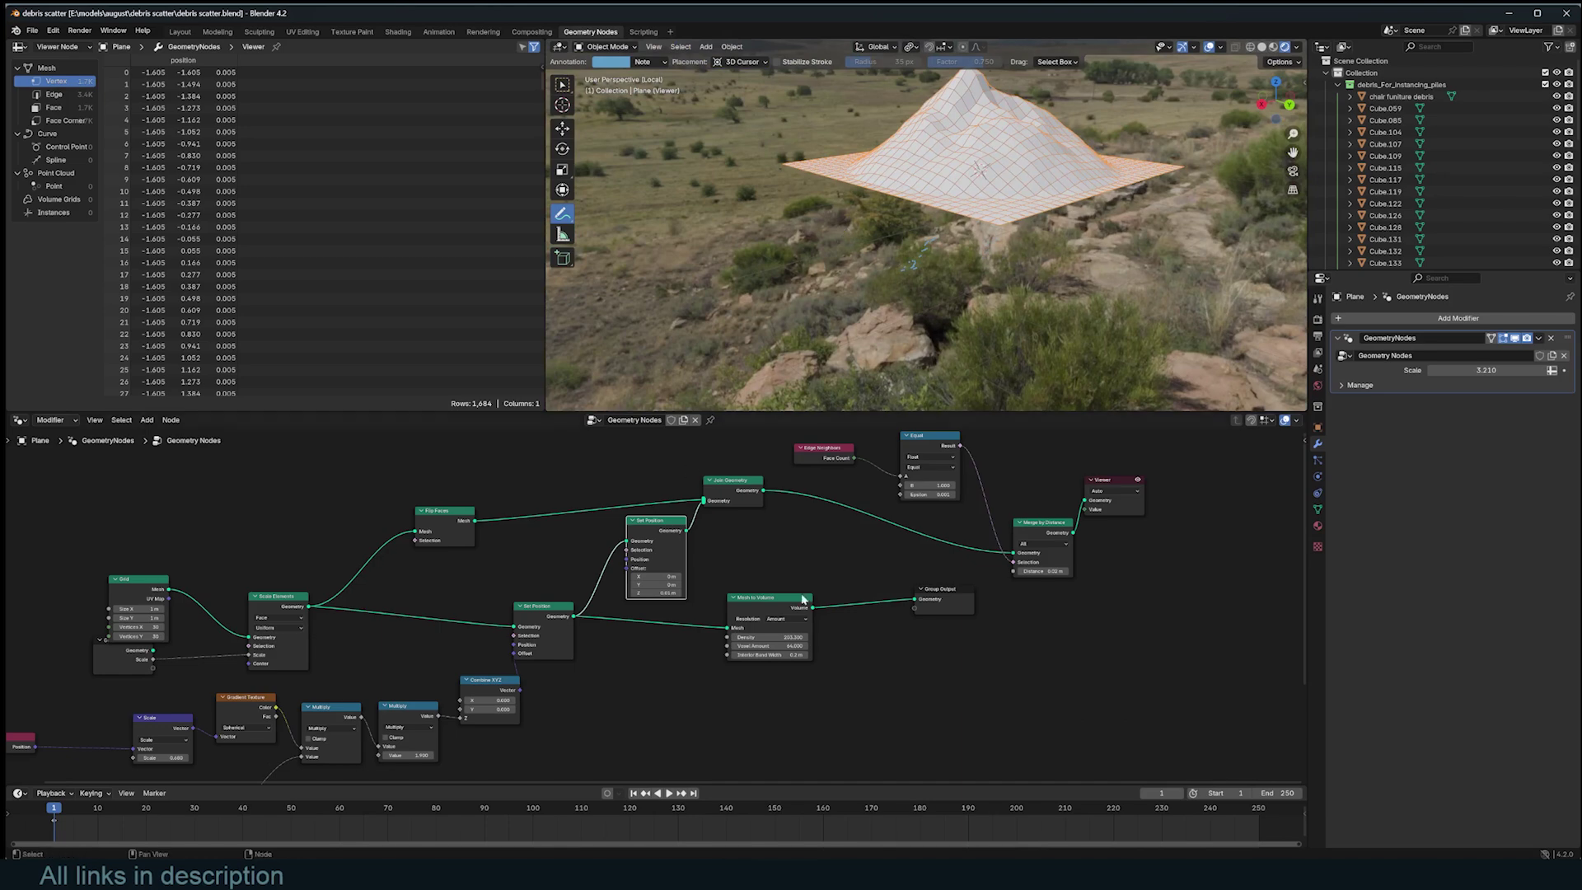
# Step: Link the Merge by Distance geometry to both Group Output and the relocated Mesh to Volume node, and preview the volume
pyautogui.moveTo(807, 597); pyautogui.dragTo(1170, 600)
pyautogui.keyDown('shift'); pyautogui.click(1068, 539); pyautogui.keyUp('shift')
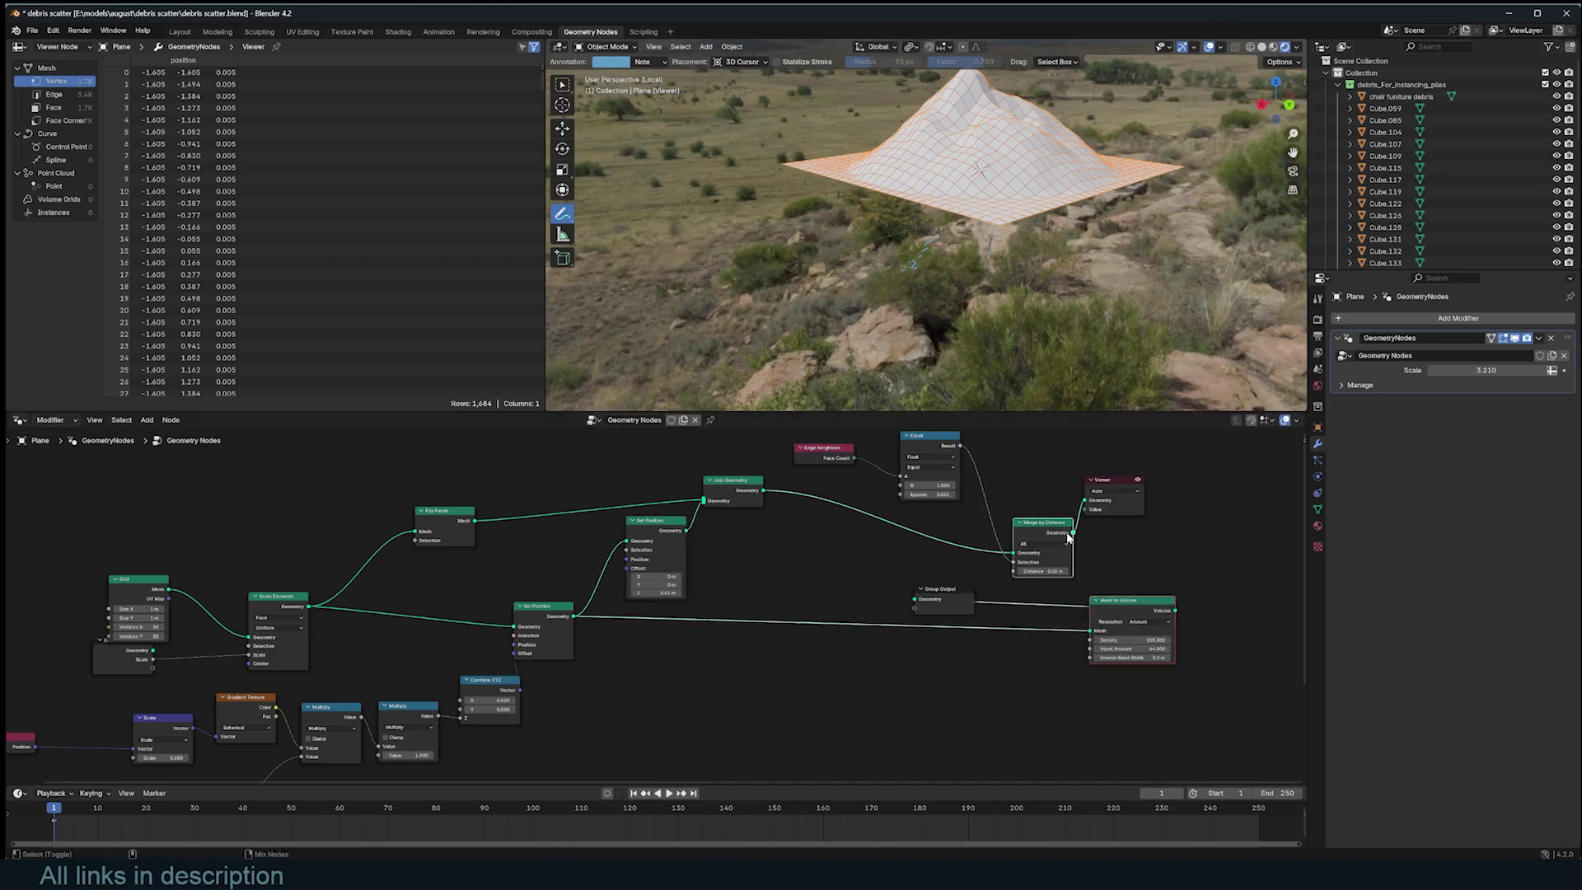
pyautogui.click(1063, 534)
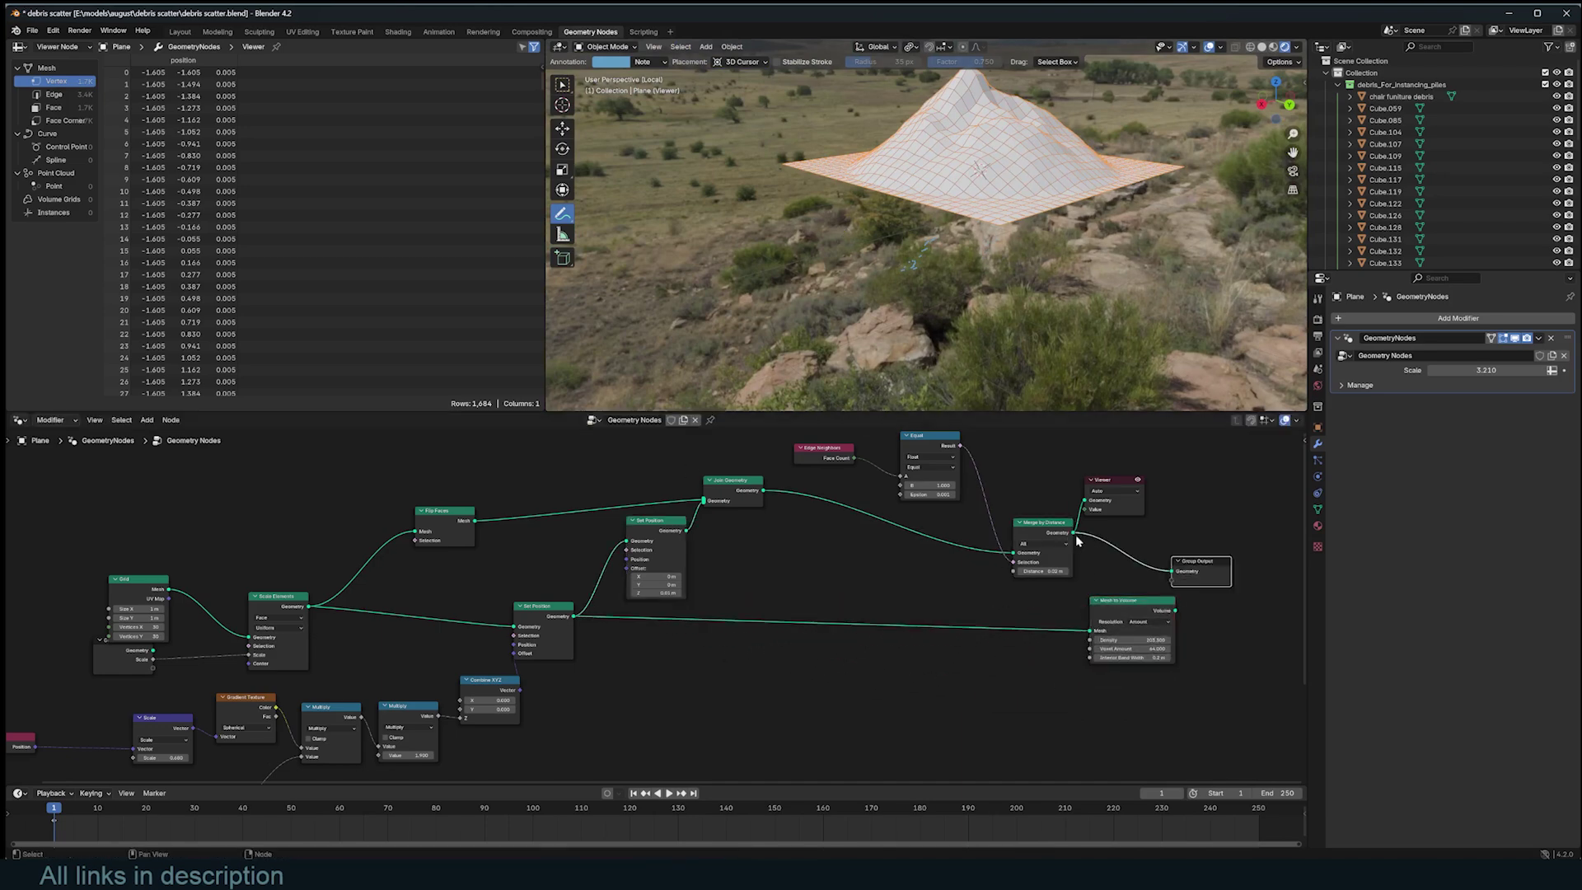
pyautogui.moveTo(1074, 534); pyautogui.dragTo(1101, 635)
pyautogui.keyDown('ctrl'); pyautogui.keyDown('shift'); pyautogui.click(1109, 630); pyautogui.keyUp('shift'); pyautogui.keyUp('ctrl')
pyautogui.moveTo(1105, 189); pyautogui.dragTo(1062, 213, button='middle')
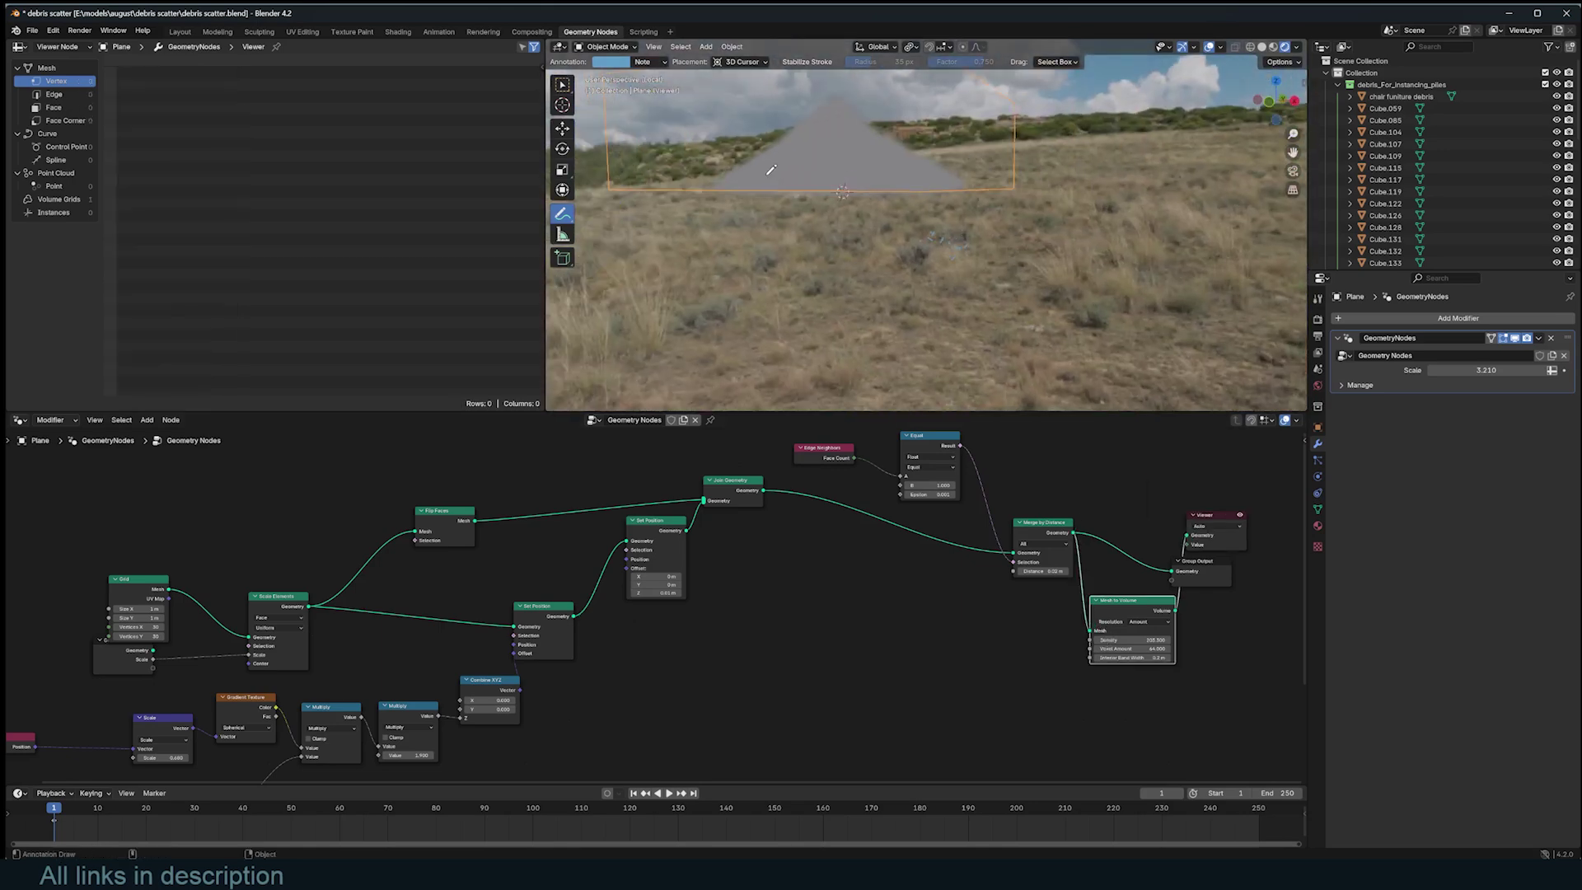
pyautogui.keyDown('shift'); pyautogui.moveTo(771, 170); pyautogui.dragTo(1004, 207, button='middle'); pyautogui.keyUp('shift')
pyautogui.scroll(2, 925, 268)
# Step: Move Group Output out of the way and insert a Distribute Points in Volume node between Mesh to Volume and the Viewer
pyautogui.moveTo(1122, 563); pyautogui.dragTo(1080, 564, button='middle')
pyautogui.moveTo(678, 570); pyautogui.dragTo(821, 459)
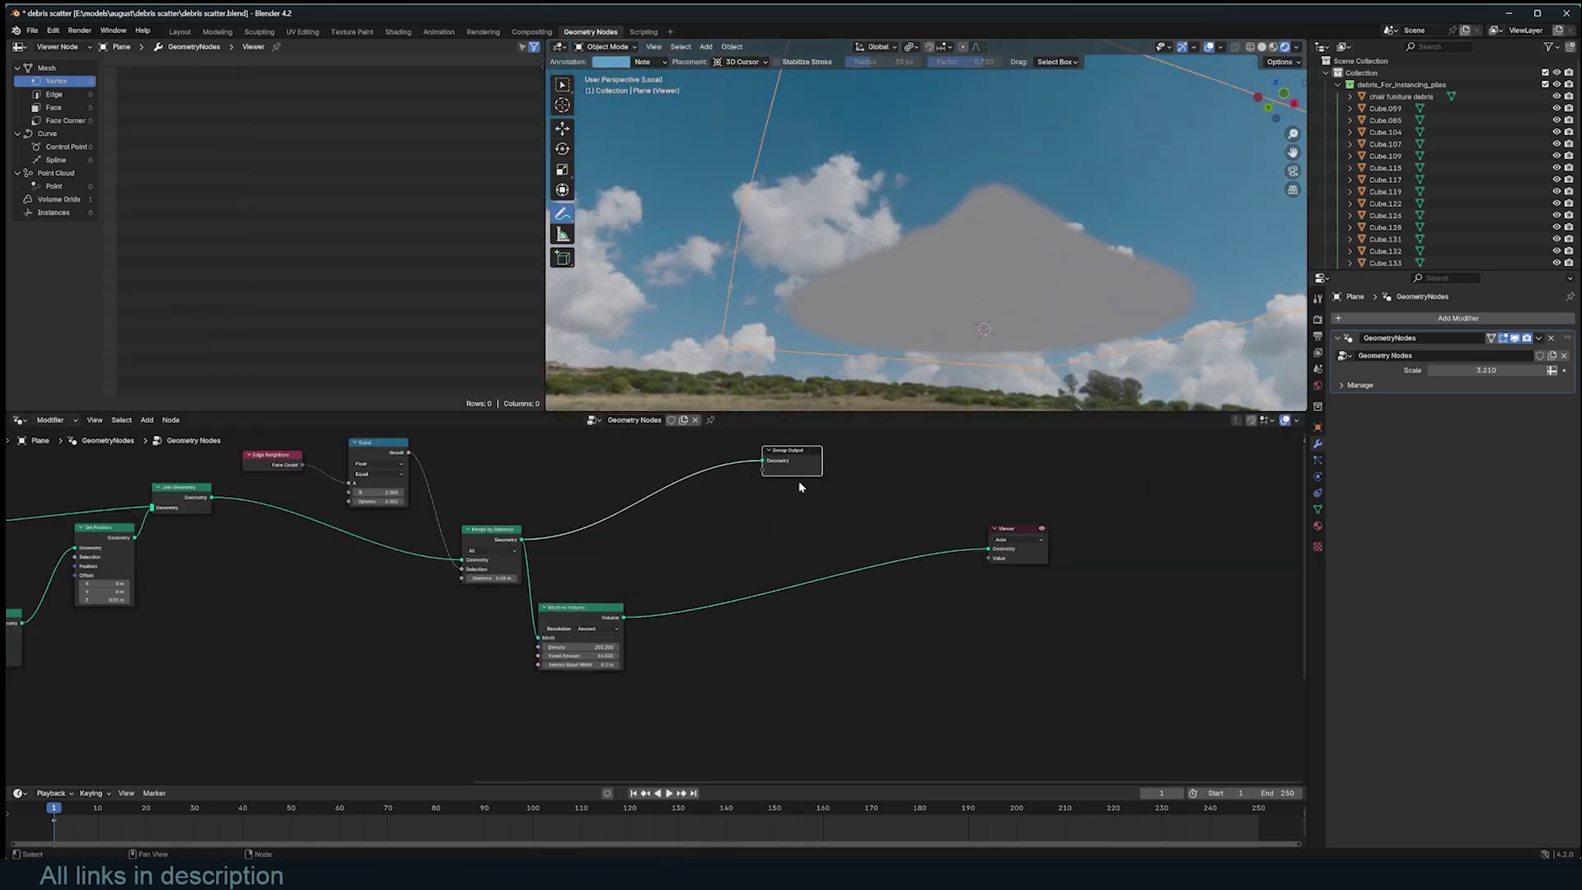
pyautogui.moveTo(781, 493); pyautogui.dragTo(877, 470, button='middle')
pyautogui.hotkey('shift', 'a')
pyautogui.click(877, 470)
pyautogui.write('dist')
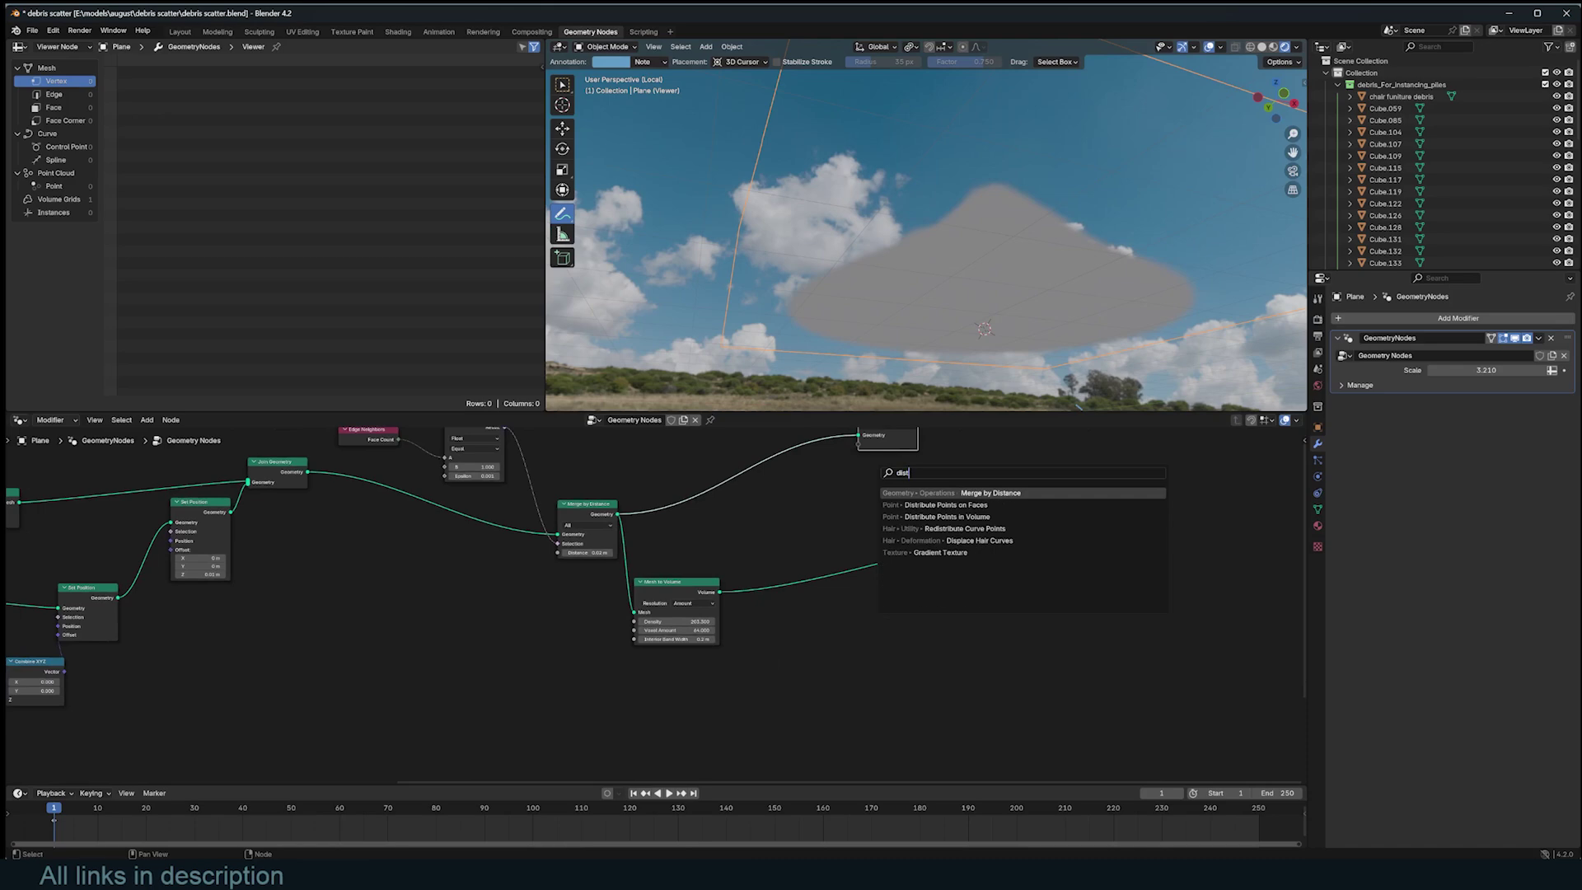
pyautogui.press('Down')
pyautogui.press('Down')
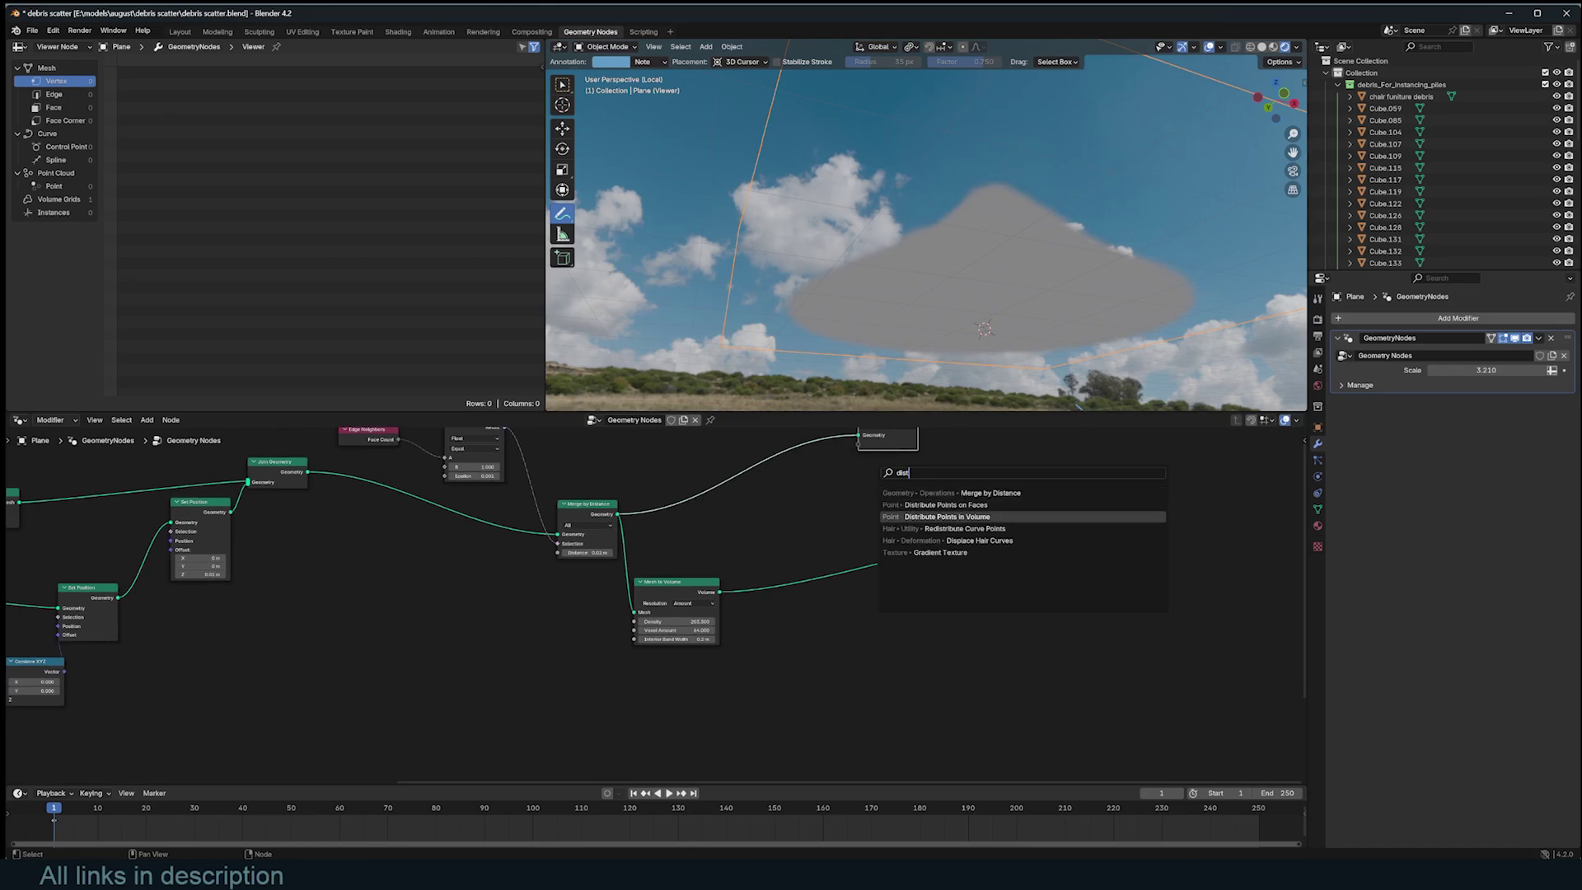
pyautogui.press('Return')
pyautogui.click(1044, 264)
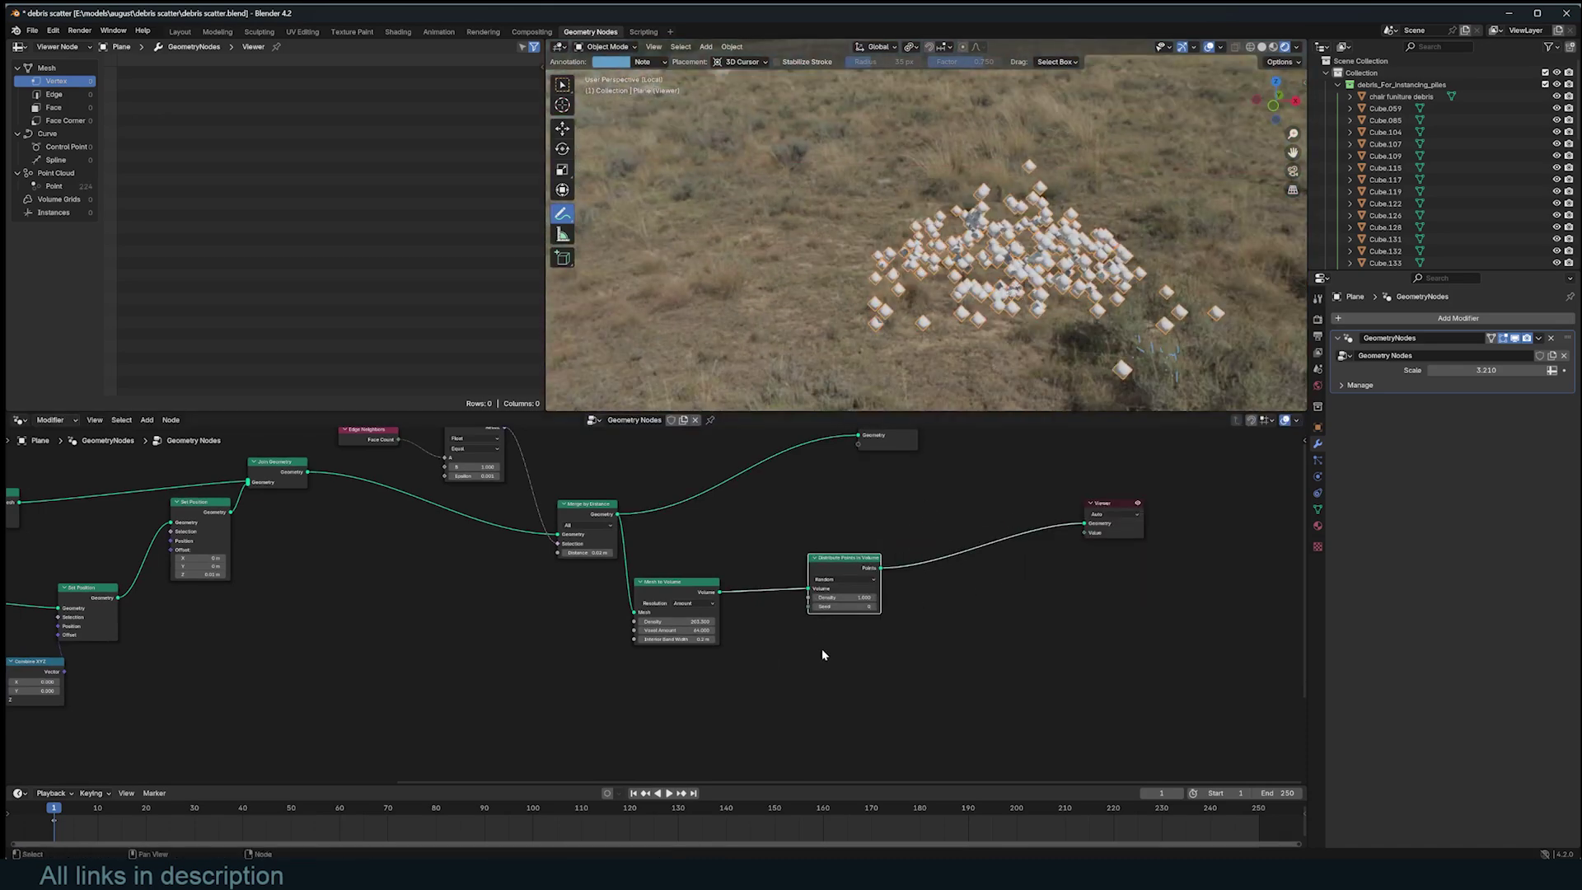
# Step: Raise the Distribute Points in Volume density to about 45.1 and save the file
pyautogui.moveTo(845, 597); pyautogui.dragTo(927, 597)
pyautogui.moveTo(1018, 219); pyautogui.dragTo(932, 221, button='middle')
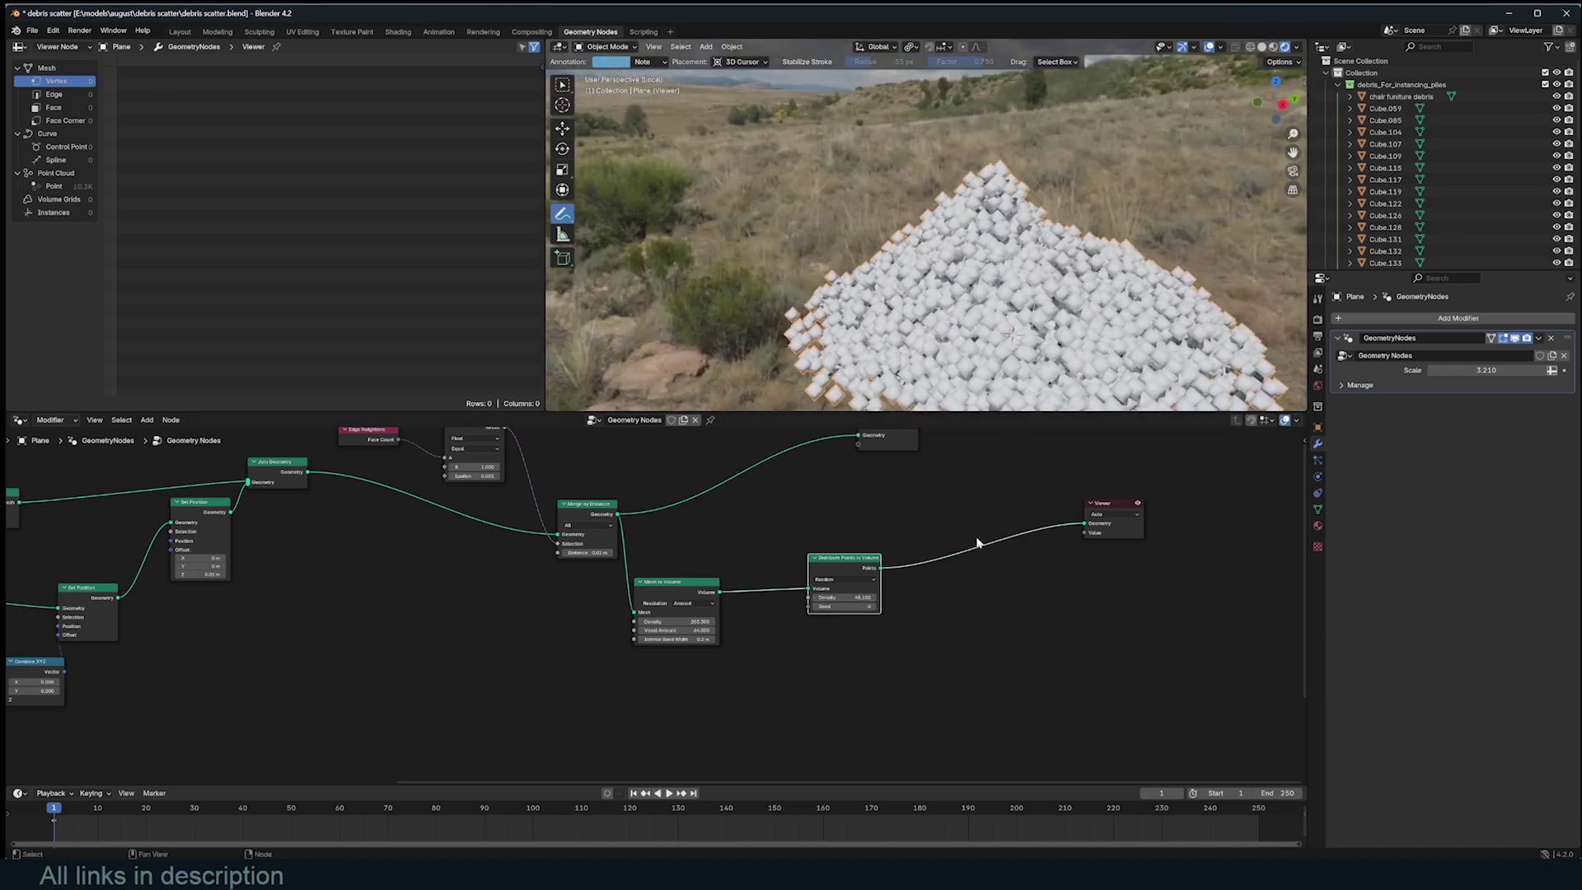
pyautogui.scroll(1, 978, 544)
pyautogui.hotkey('ctrl', 's')
# Step: Add the debris_For_instancing_piles collection as a Collection Info node with Separate Children and Reset Children enabled
pyautogui.moveTo(1393, 84); pyautogui.dragTo(835, 660)
pyautogui.moveTo(996, 572); pyautogui.dragTo(906, 566, button='middle')
pyautogui.scroll(2, 823, 649)
pyautogui.moveTo(823, 649); pyautogui.dragTo(933, 625, button='middle')
pyautogui.click(906, 686)
pyautogui.click(892, 701)
# Step: Insert an Instance on Points node between Distribute Points in Volume and the Viewer
pyautogui.moveTo(1066, 634); pyautogui.dragTo(954, 666, button='middle')
pyautogui.scroll(-1, 977, 599)
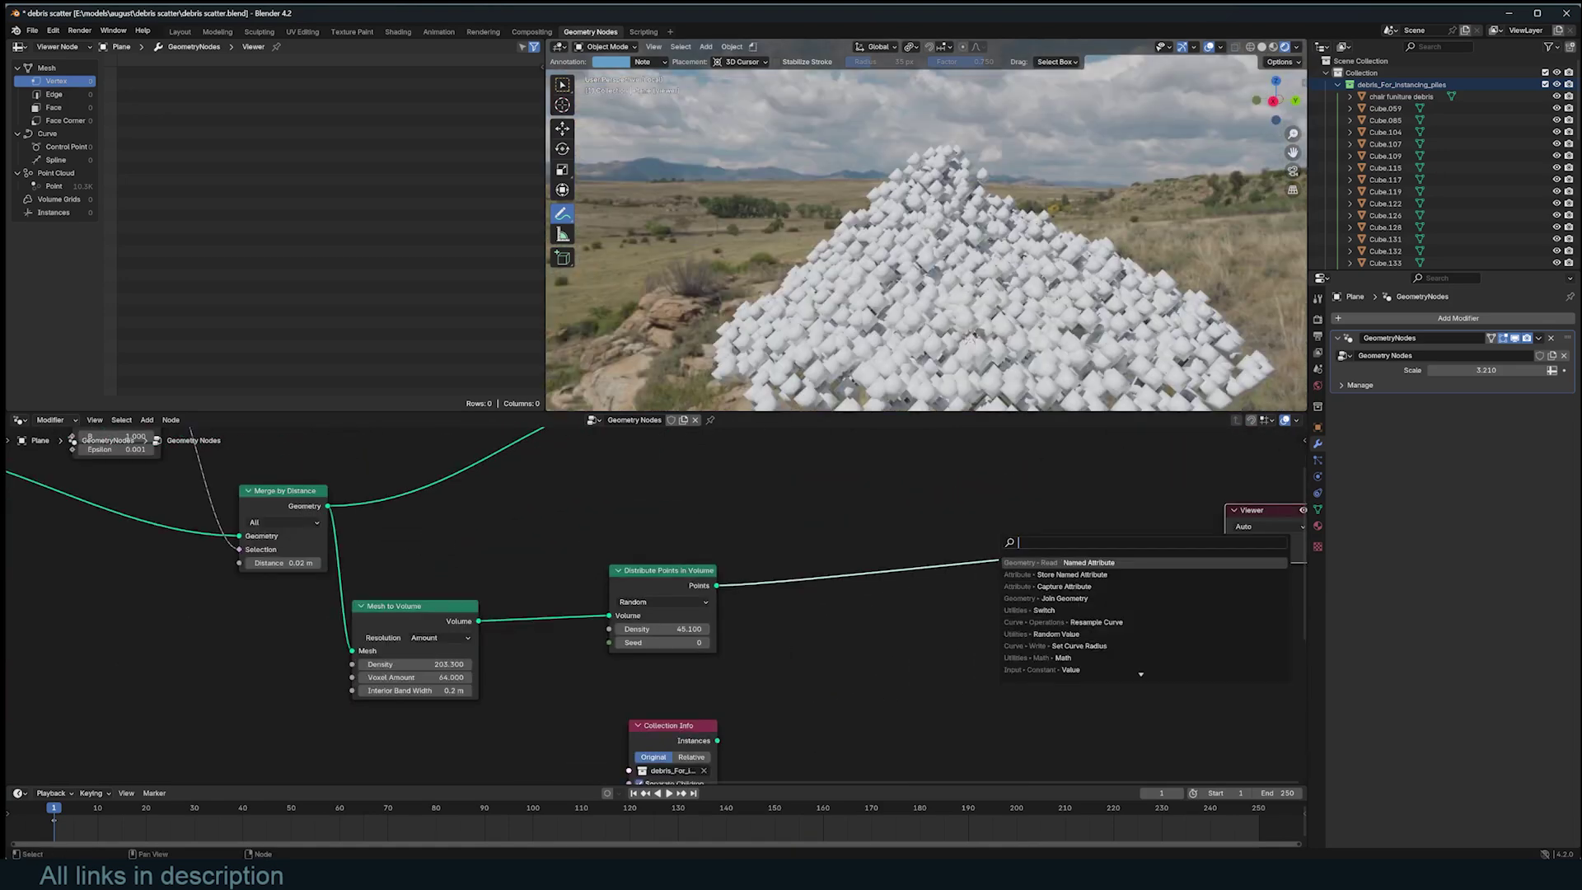
pyautogui.write('on')
pyautogui.press('Return')
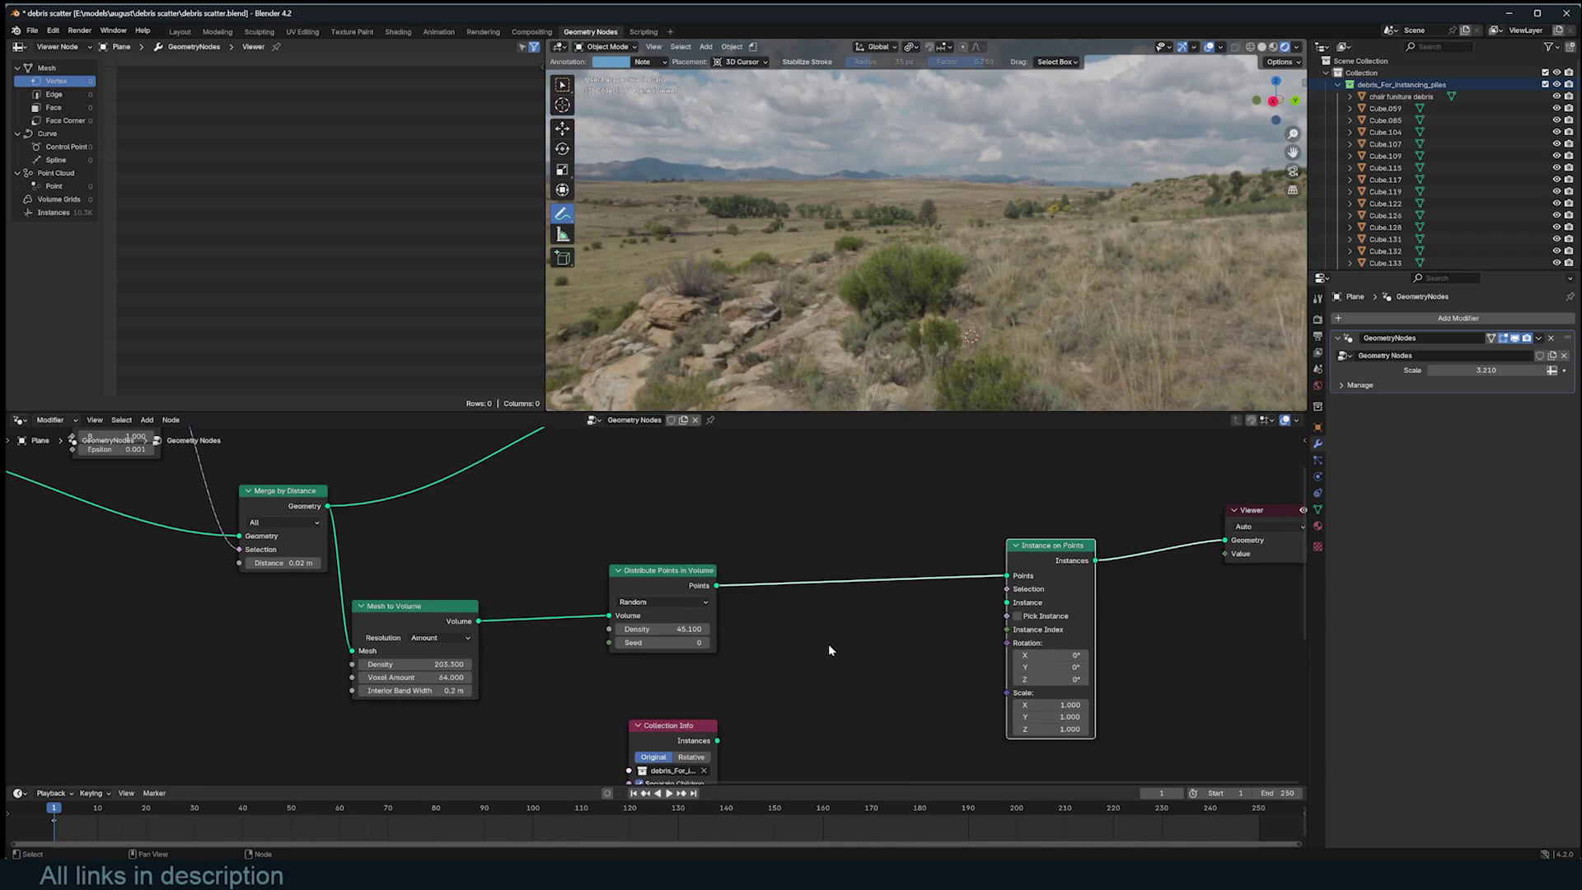
pyautogui.scroll(1, 874, 719)
# Step: Enable Pick Instance and link the Collection Info instances to the Instance input of Instance on Points
pyautogui.moveTo(875, 711); pyautogui.dragTo(889, 660, button='middle')
pyautogui.moveTo(795, 659); pyautogui.dragTo(1030, 558)
pyautogui.click(1142, 528)
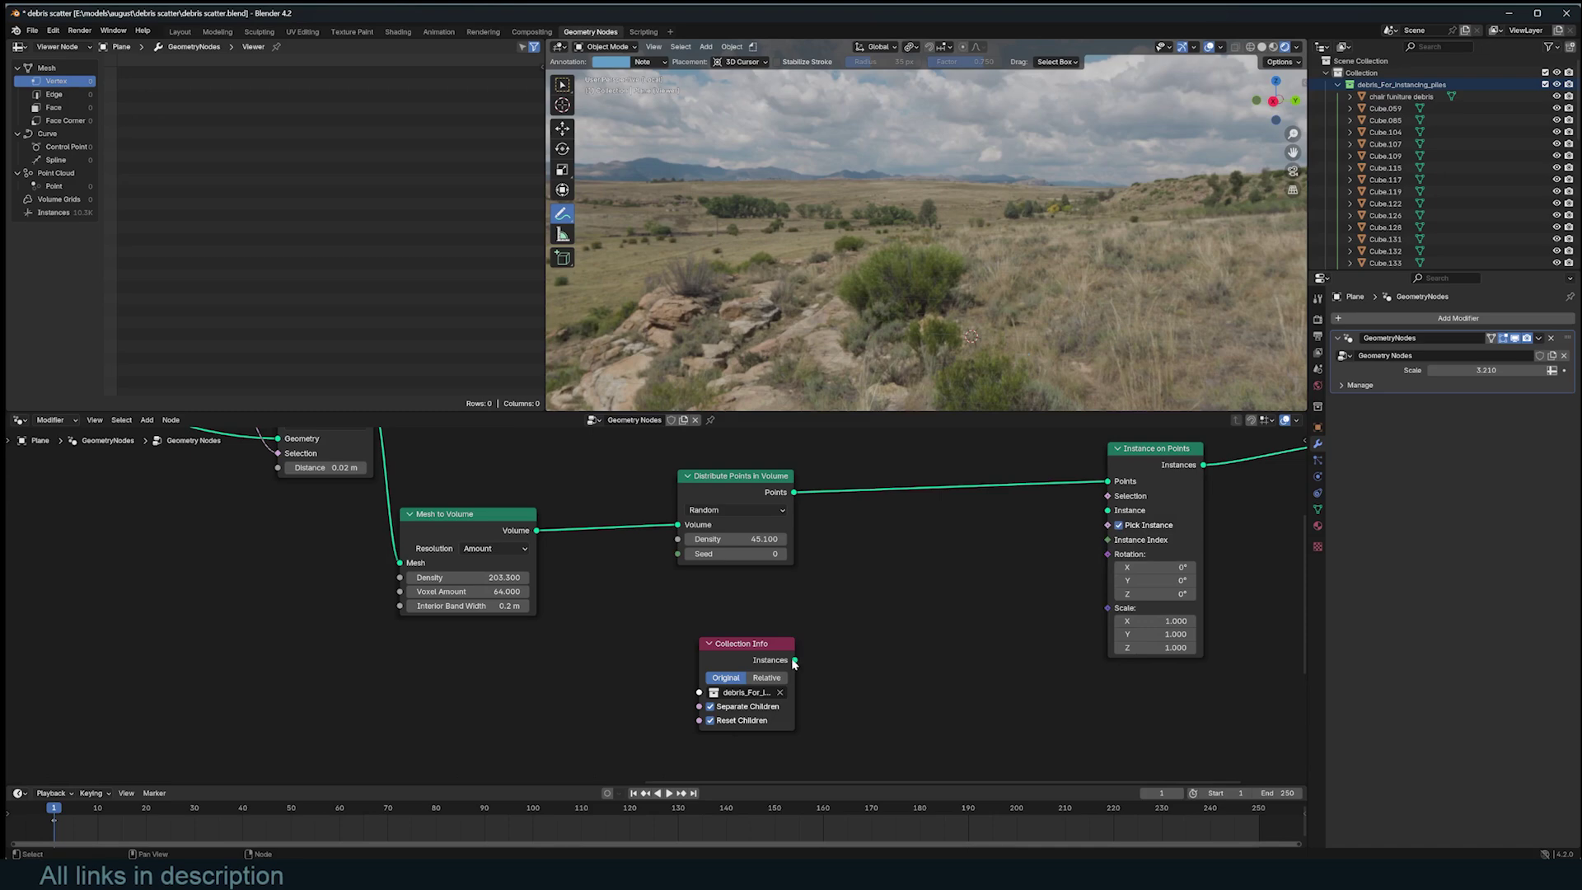
pyautogui.scroll(-5, 1438, 180)
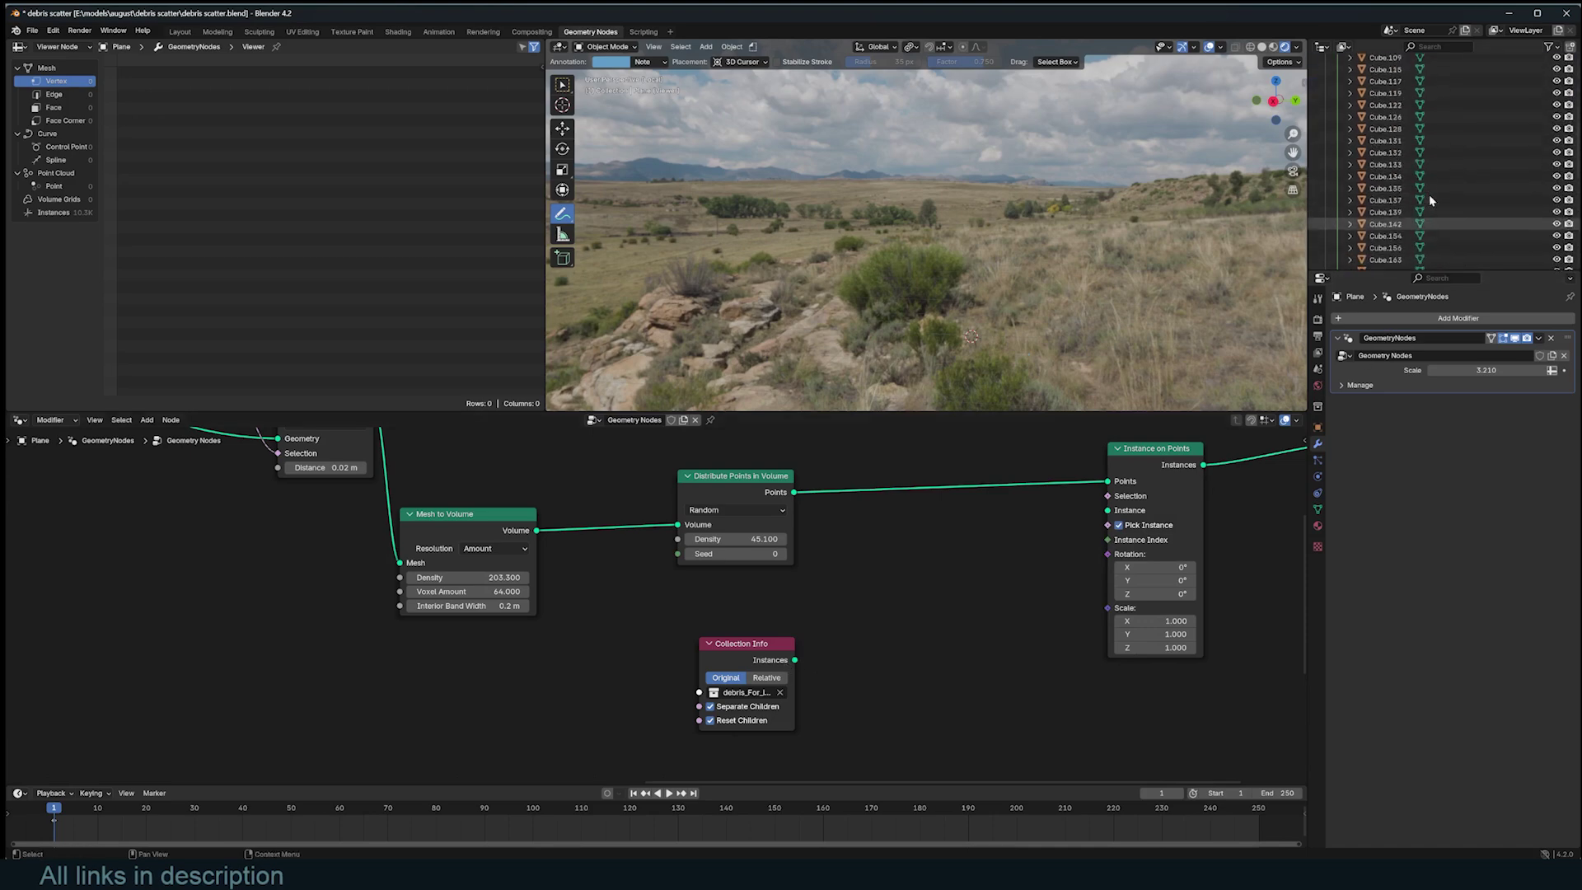
pyautogui.scroll(3, 773, 576)
pyautogui.moveTo(763, 663); pyautogui.dragTo(936, 597)
pyautogui.moveTo(1011, 590); pyautogui.dragTo(835, 647, button='middle')
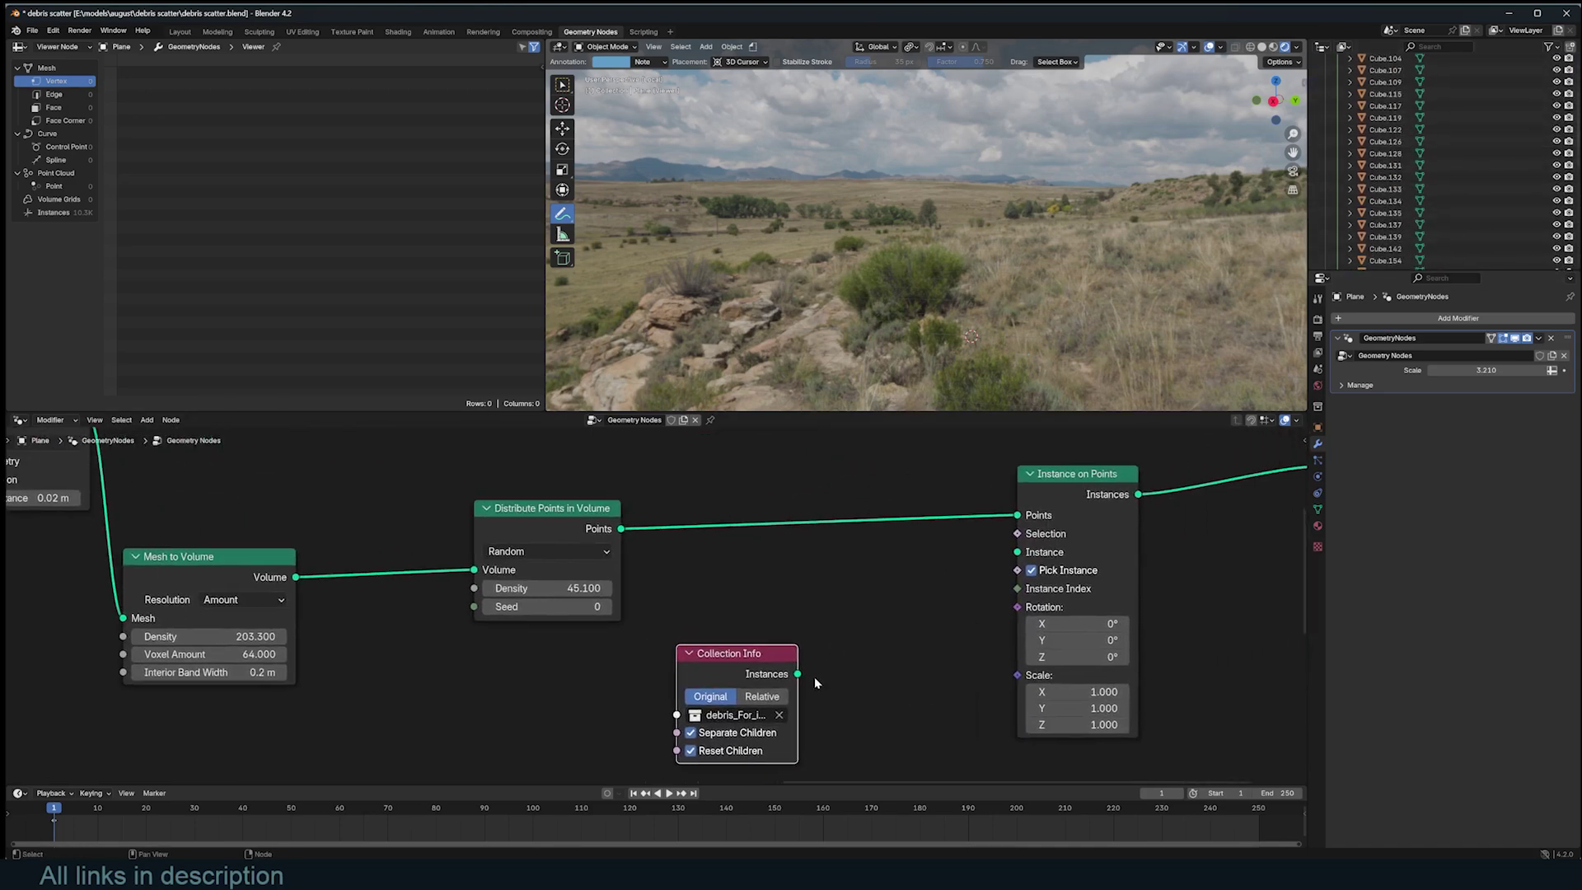
pyautogui.moveTo(798, 674); pyautogui.dragTo(1009, 562)
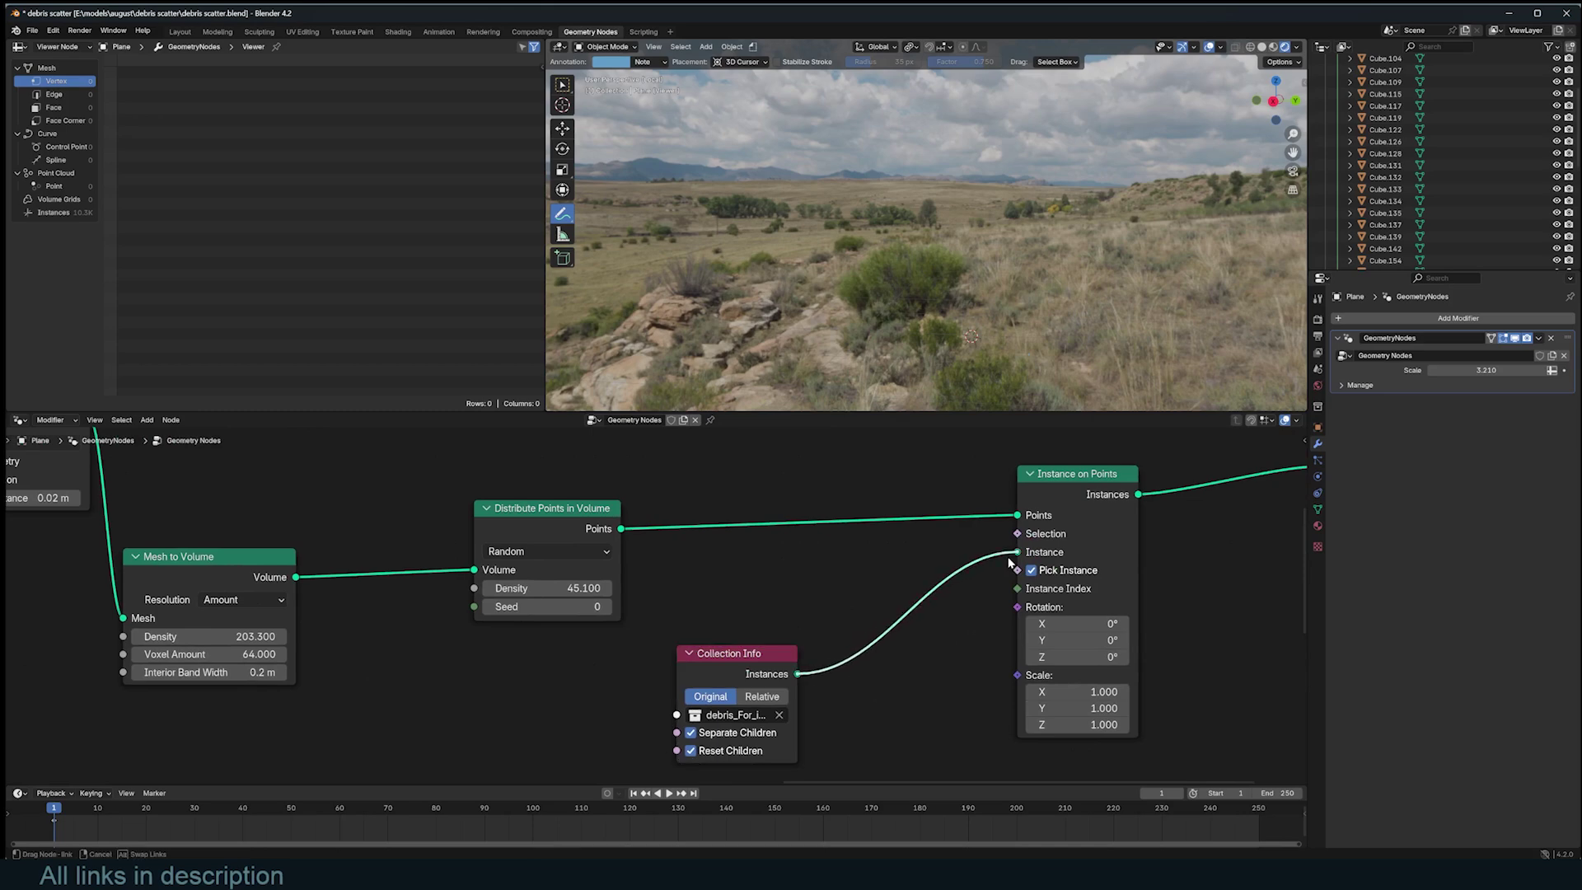
pyautogui.moveTo(960, 625); pyautogui.dragTo(960, 625)
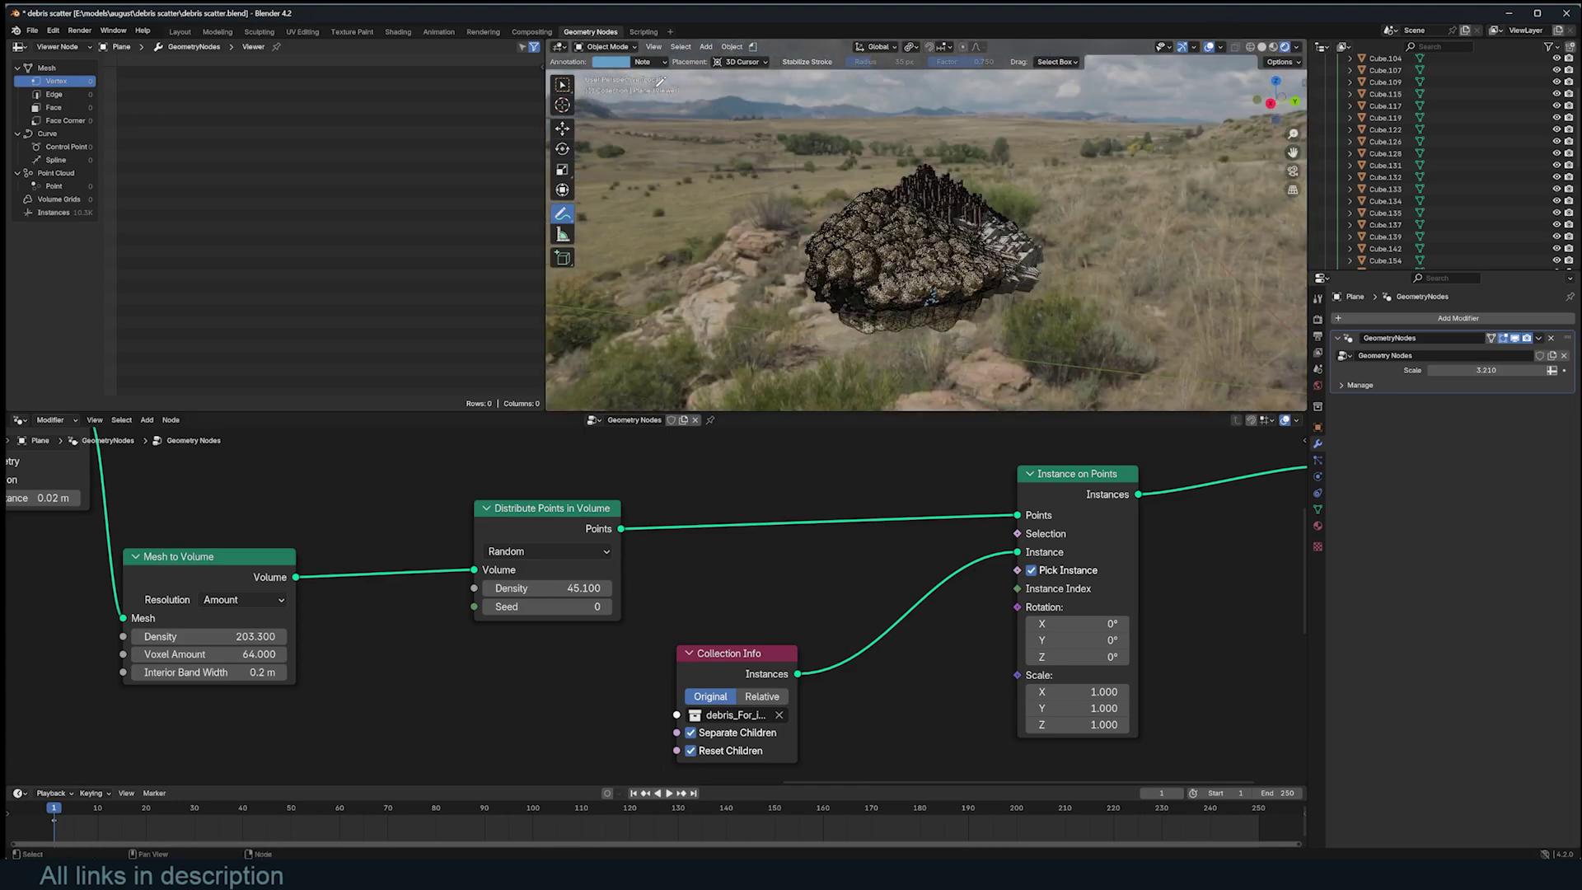
# Step: Switch the viewport to the Move tool and set the Distribute Points in Volume density to 1
pyautogui.click(562, 129)
pyautogui.click(548, 588)
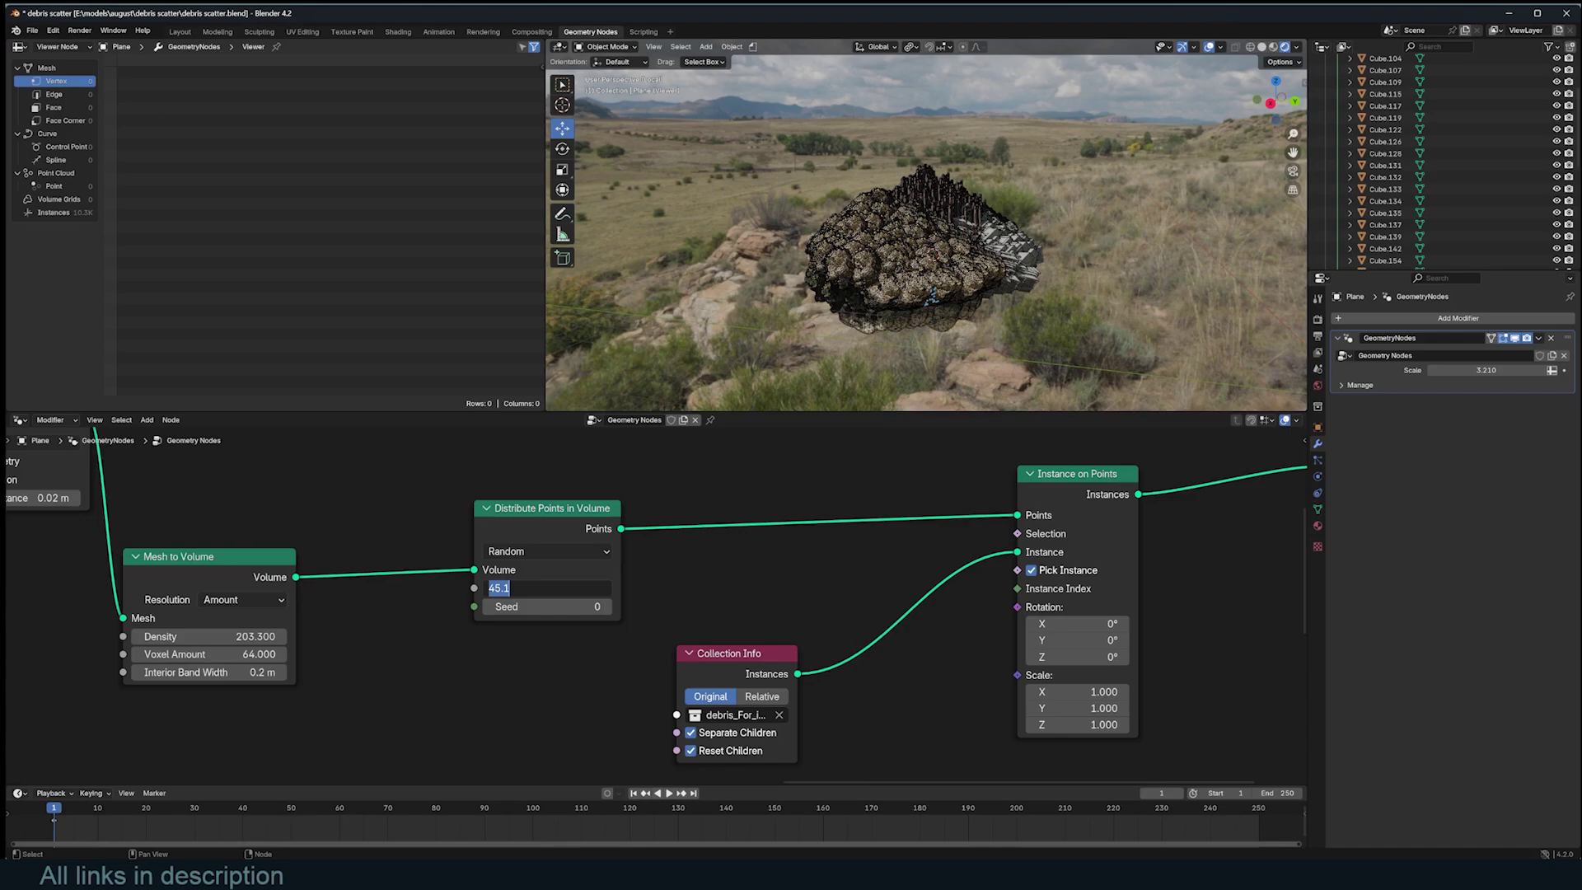
pyautogui.write('1')
pyautogui.press('Return')
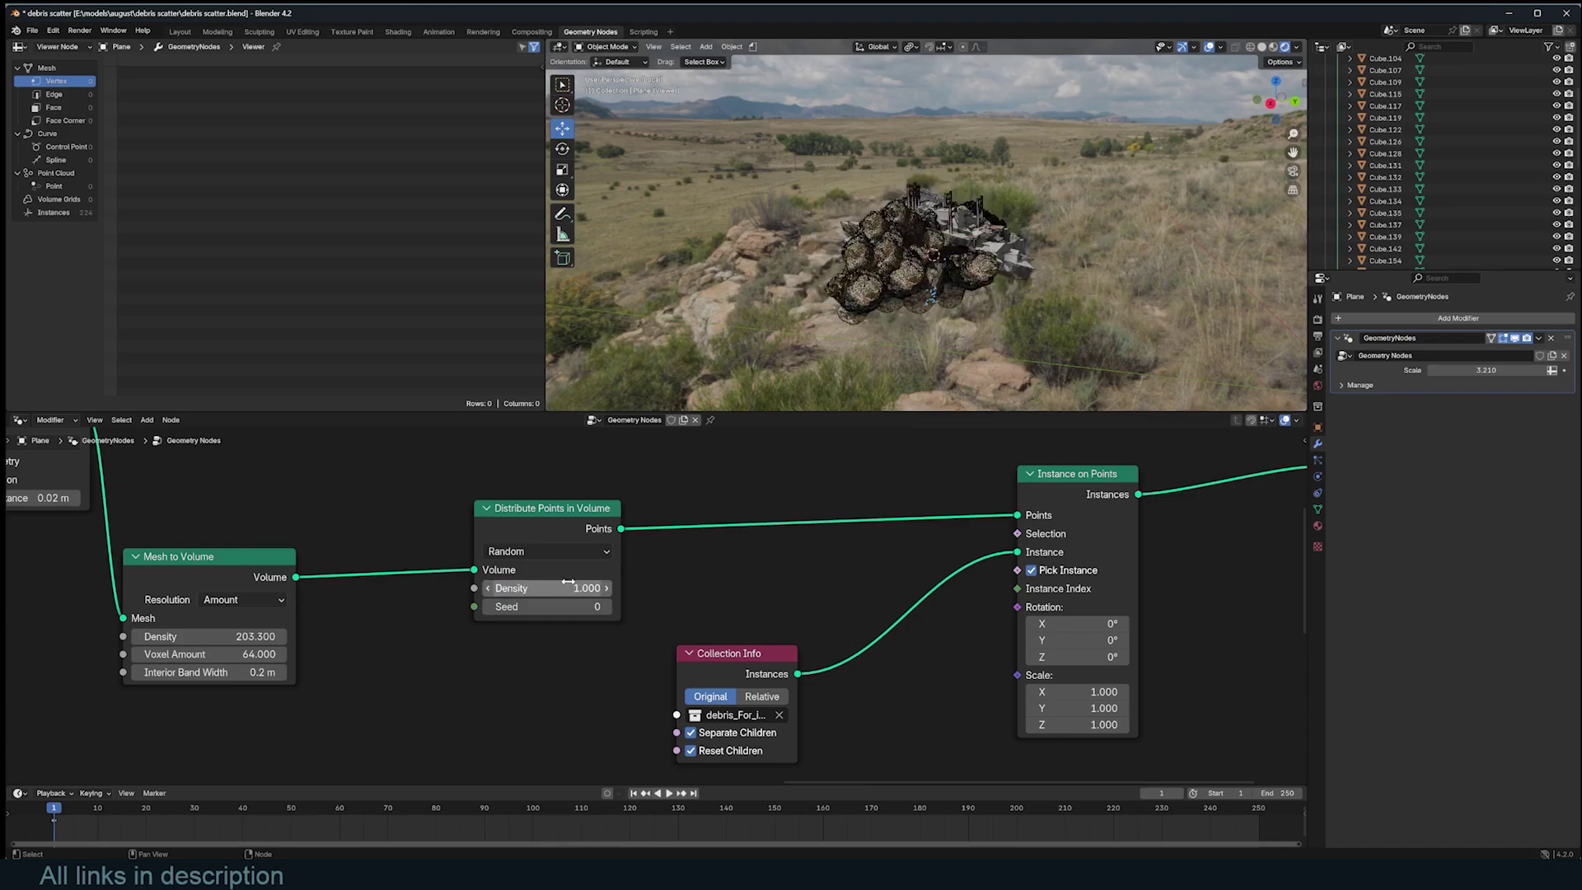
pyautogui.moveTo(1121, 185); pyautogui.dragTo(905, 217, button='middle')
pyautogui.scroll(-2, 890, 577)
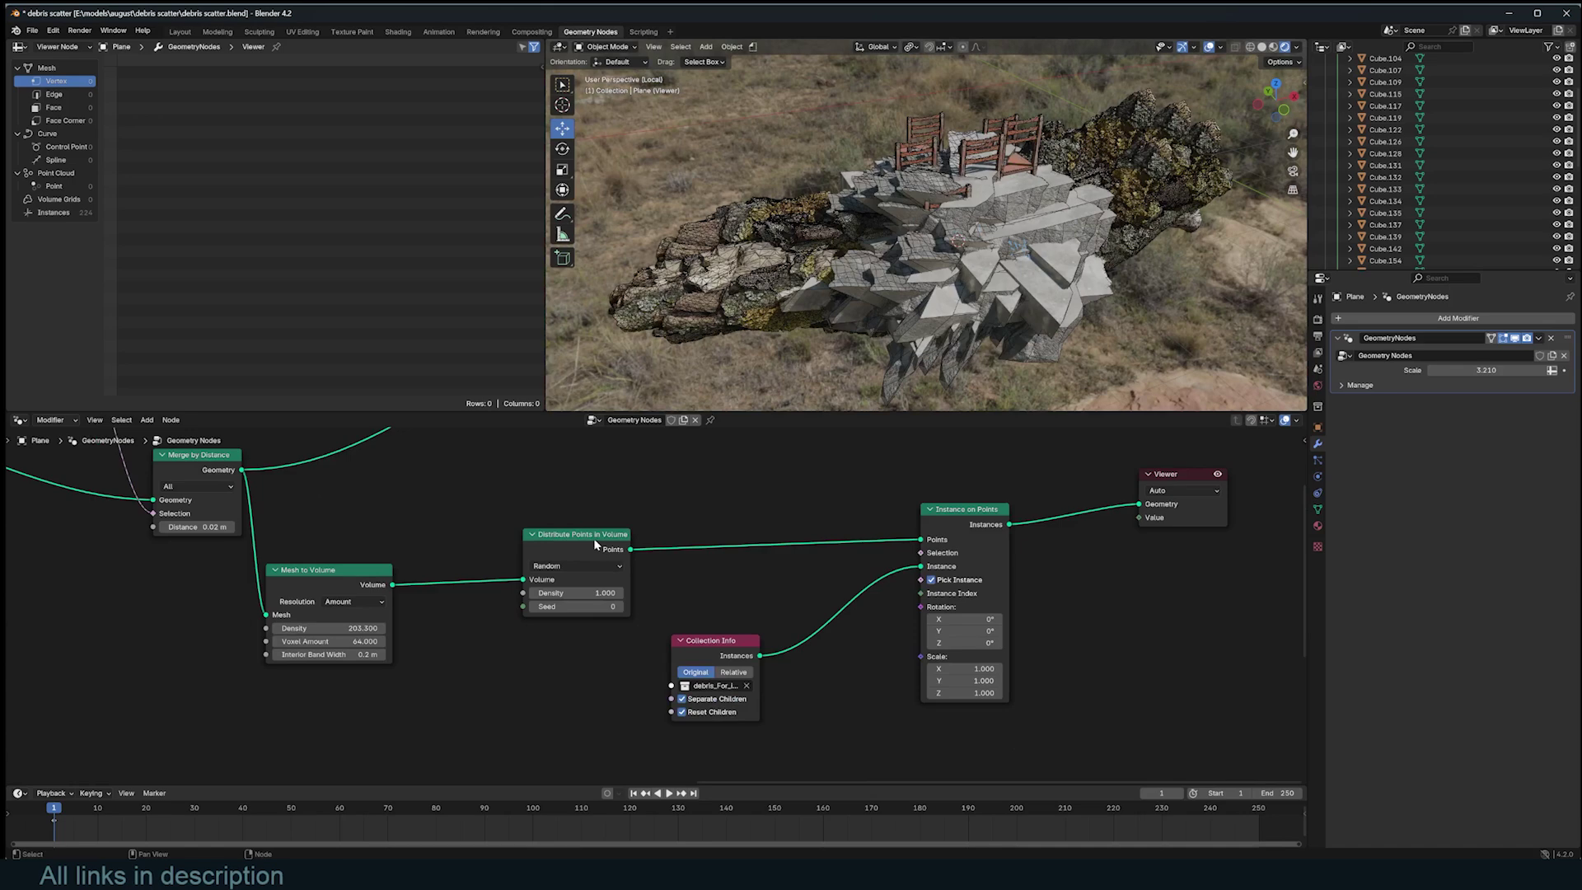
# Step: Move the Distribute Points in Volume node closer to Instance on Points and inspect the instanced debris up close
pyautogui.moveTo(595, 545); pyautogui.dragTo(778, 539)
pyautogui.moveTo(791, 272); pyautogui.dragTo(1072, 235, button='middle')
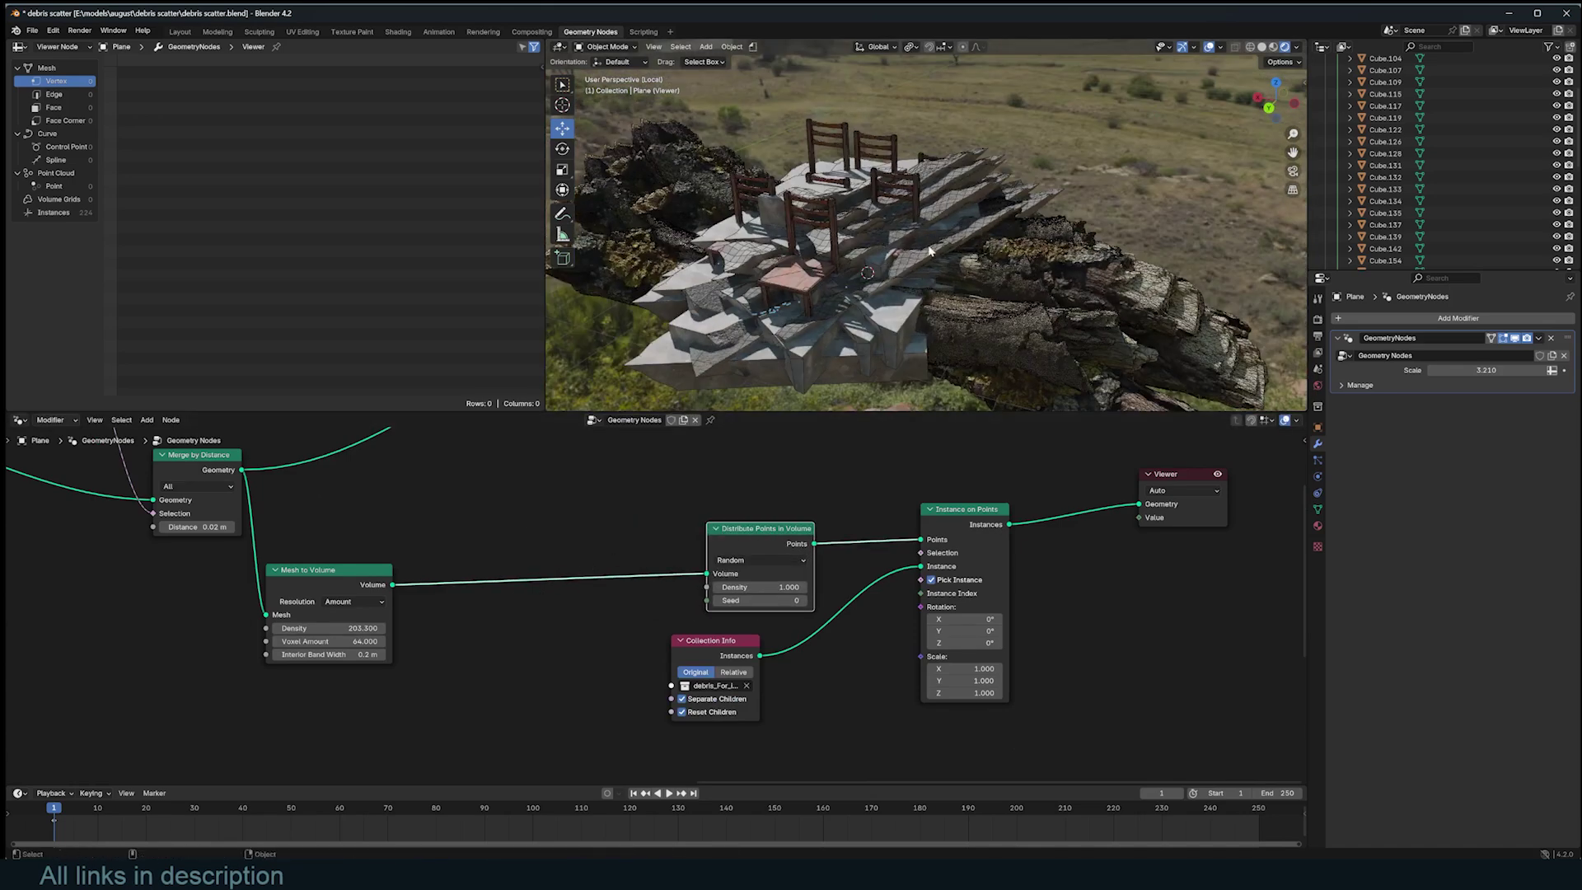
pyautogui.moveTo(886, 213); pyautogui.dragTo(902, 277, button='middle')
pyautogui.scroll(3, 878, 265)
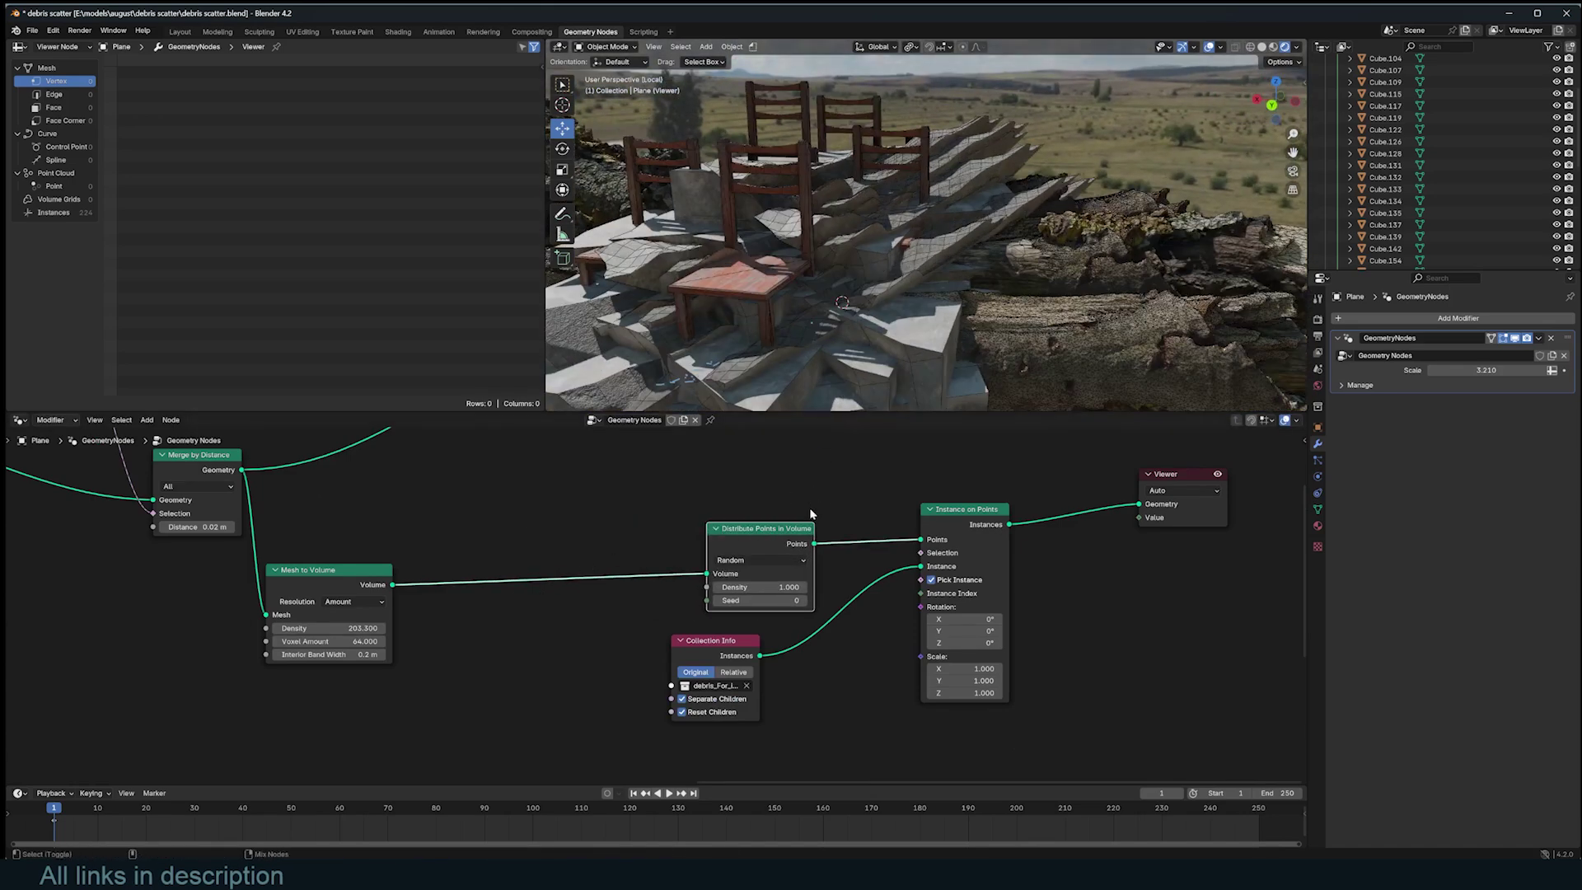
# Step: Preview the Distribute Points in Volume output in the Viewer and examine how the points are spread
pyautogui.keyDown('ctrl'); pyautogui.keyDown('shift'); pyautogui.click(804, 554); pyautogui.keyUp('shift'); pyautogui.keyUp('ctrl')
pyautogui.scroll(3, 895, 330)
pyautogui.moveTo(897, 338); pyautogui.dragTo(851, 258, button='middle')
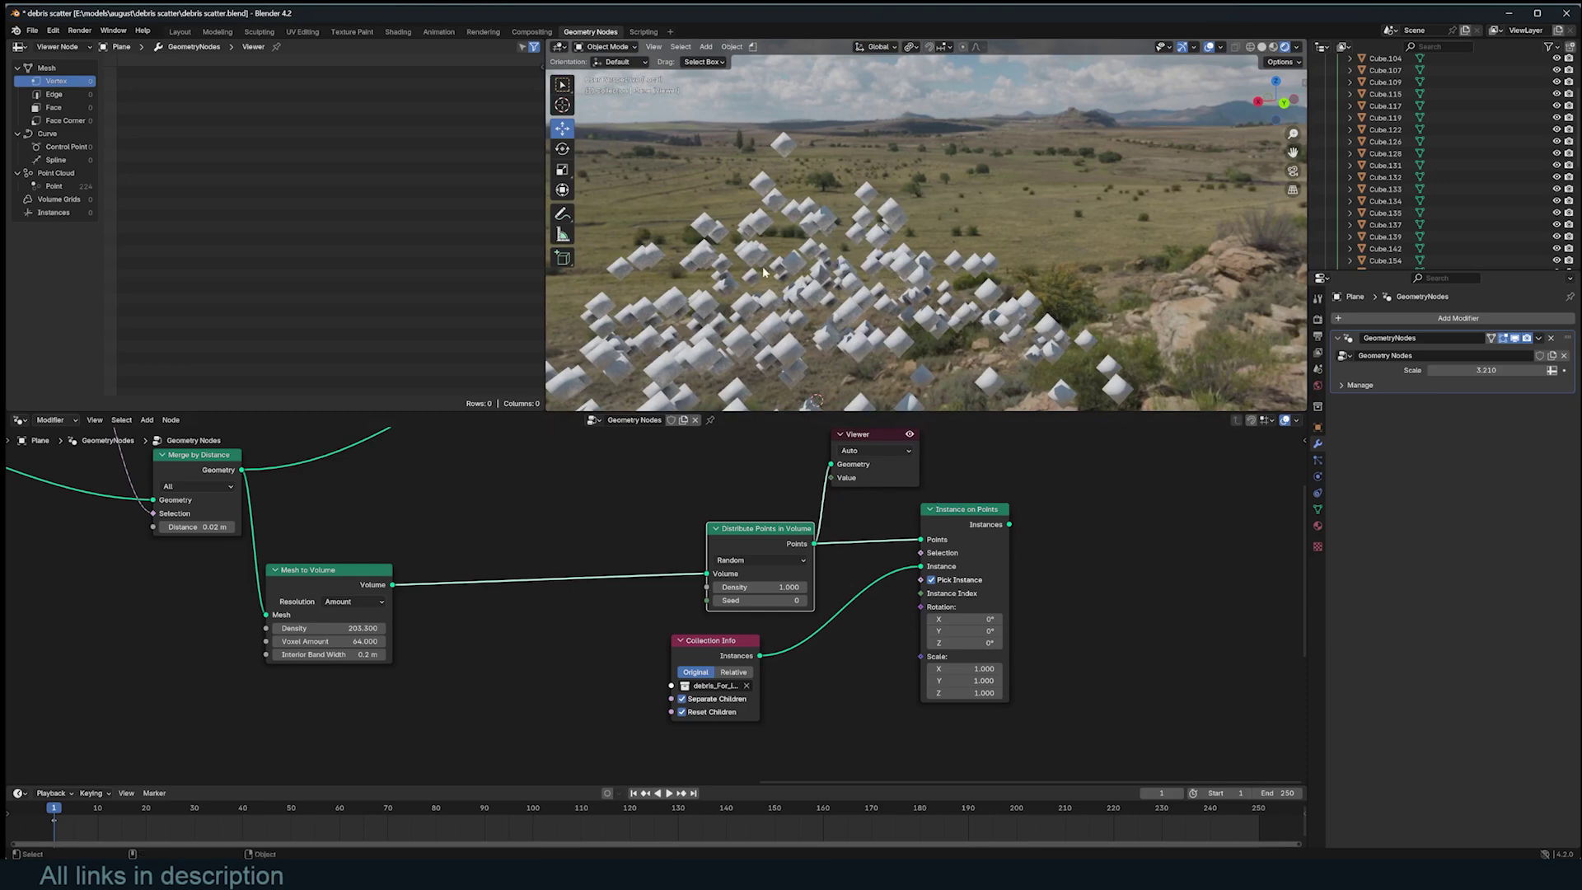
pyautogui.scroll(2, 789, 282)
pyautogui.moveTo(760, 528); pyautogui.dragTo(693, 516)
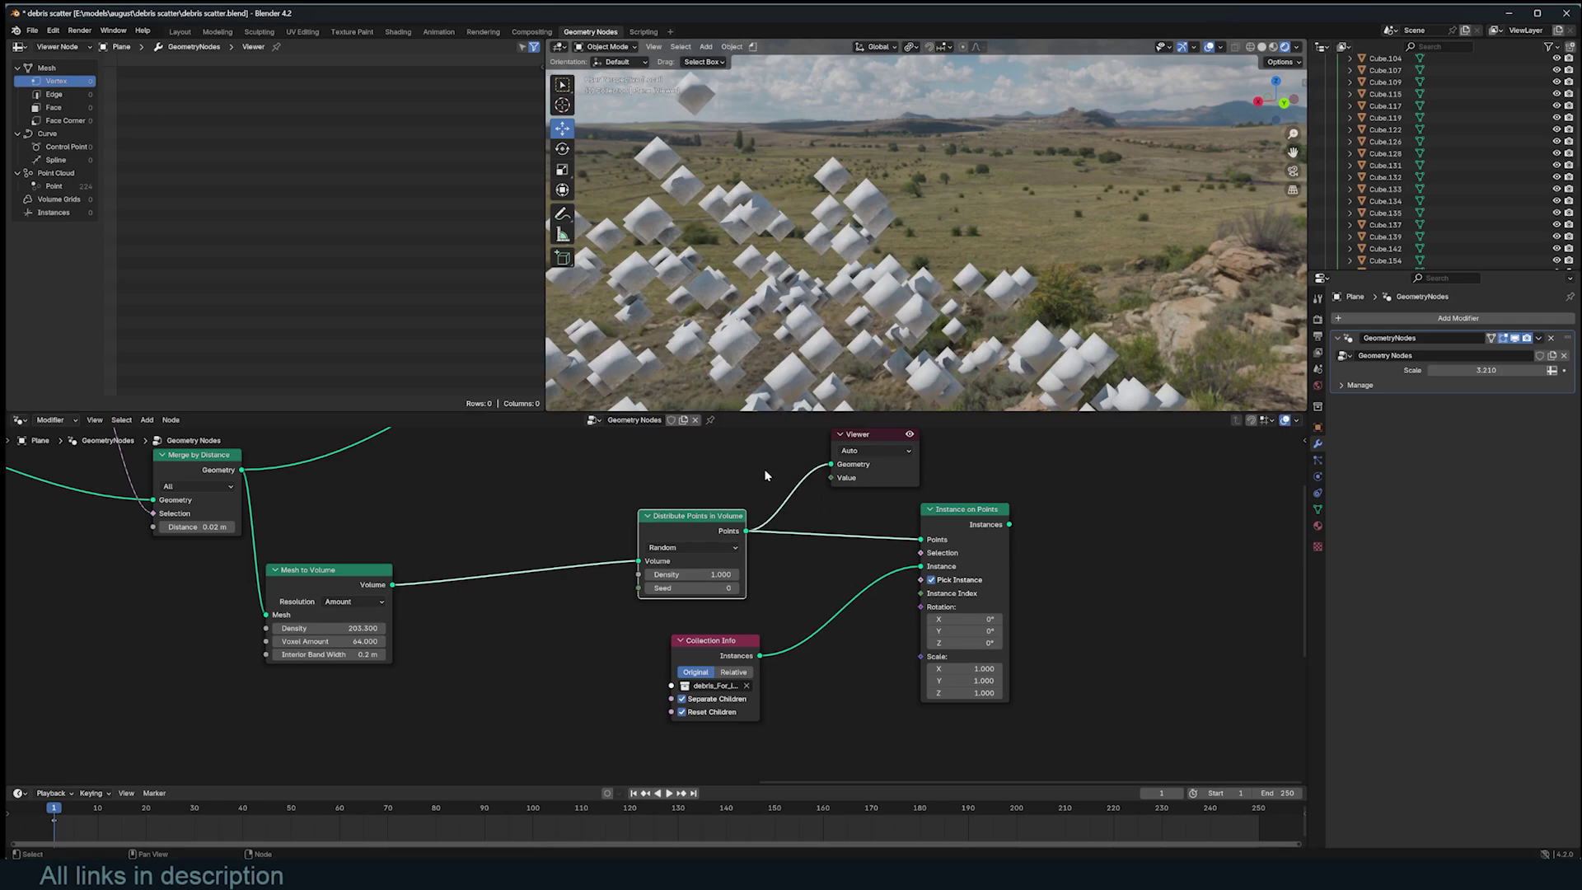
# Step: Undo the last node move and preview the Merge by Distance mesh to examine the mound's surface
pyautogui.hotkey('ctrl', 'z')
pyautogui.hotkey('ctrl', 'z')
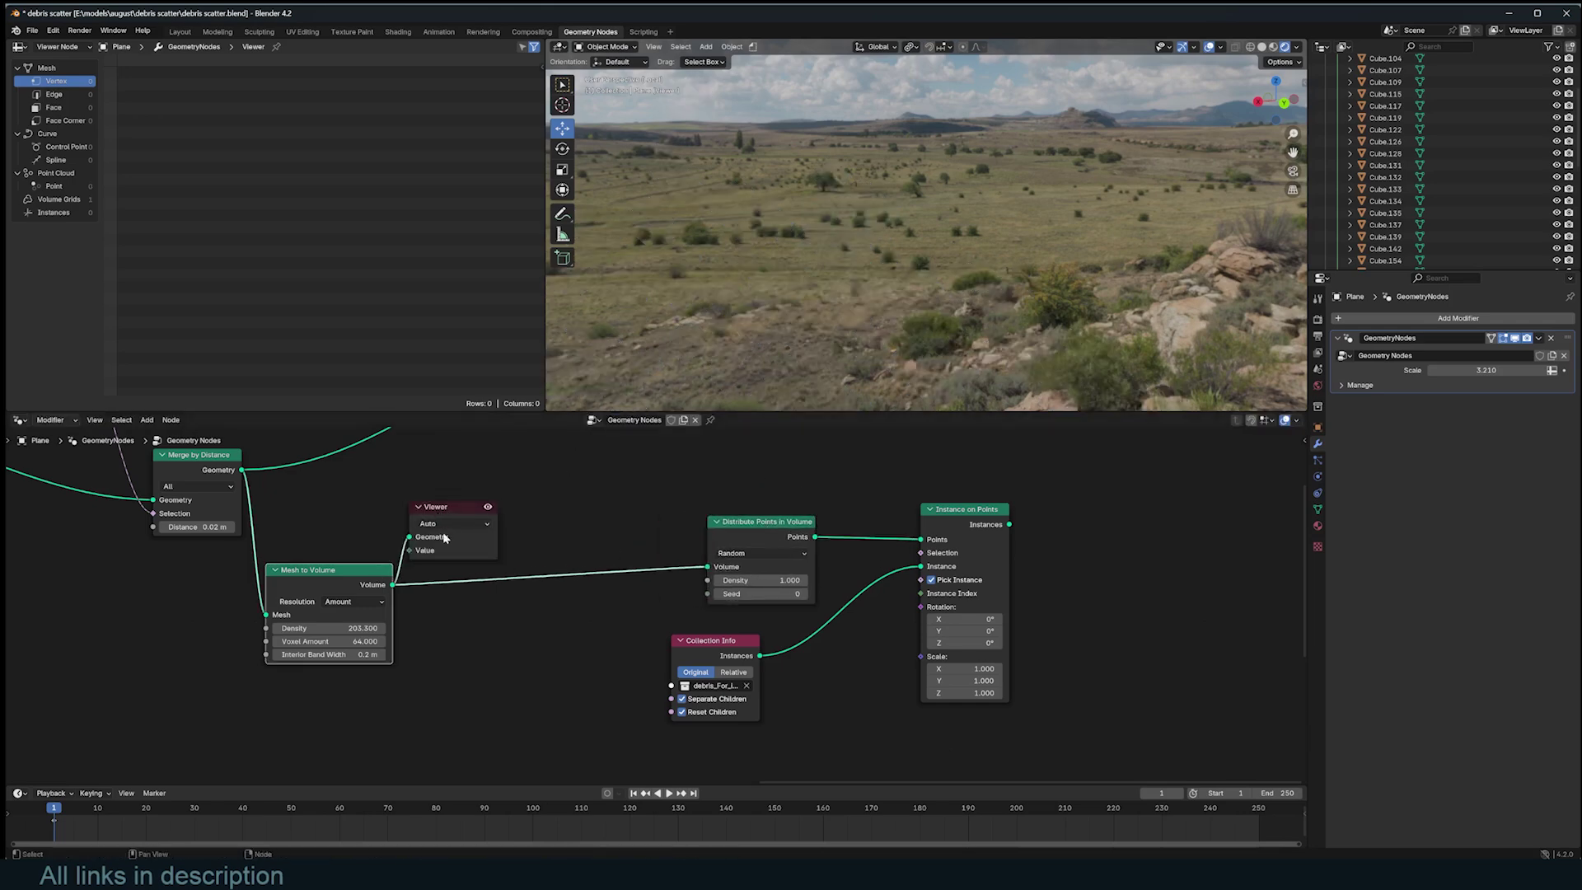
pyautogui.scroll(-3, 670, 610)
pyautogui.keyDown('ctrl'); pyautogui.keyDown('shift'); pyautogui.click(349, 506); pyautogui.keyUp('shift'); pyautogui.keyUp('ctrl')
pyautogui.scroll(-5, 923, 248)
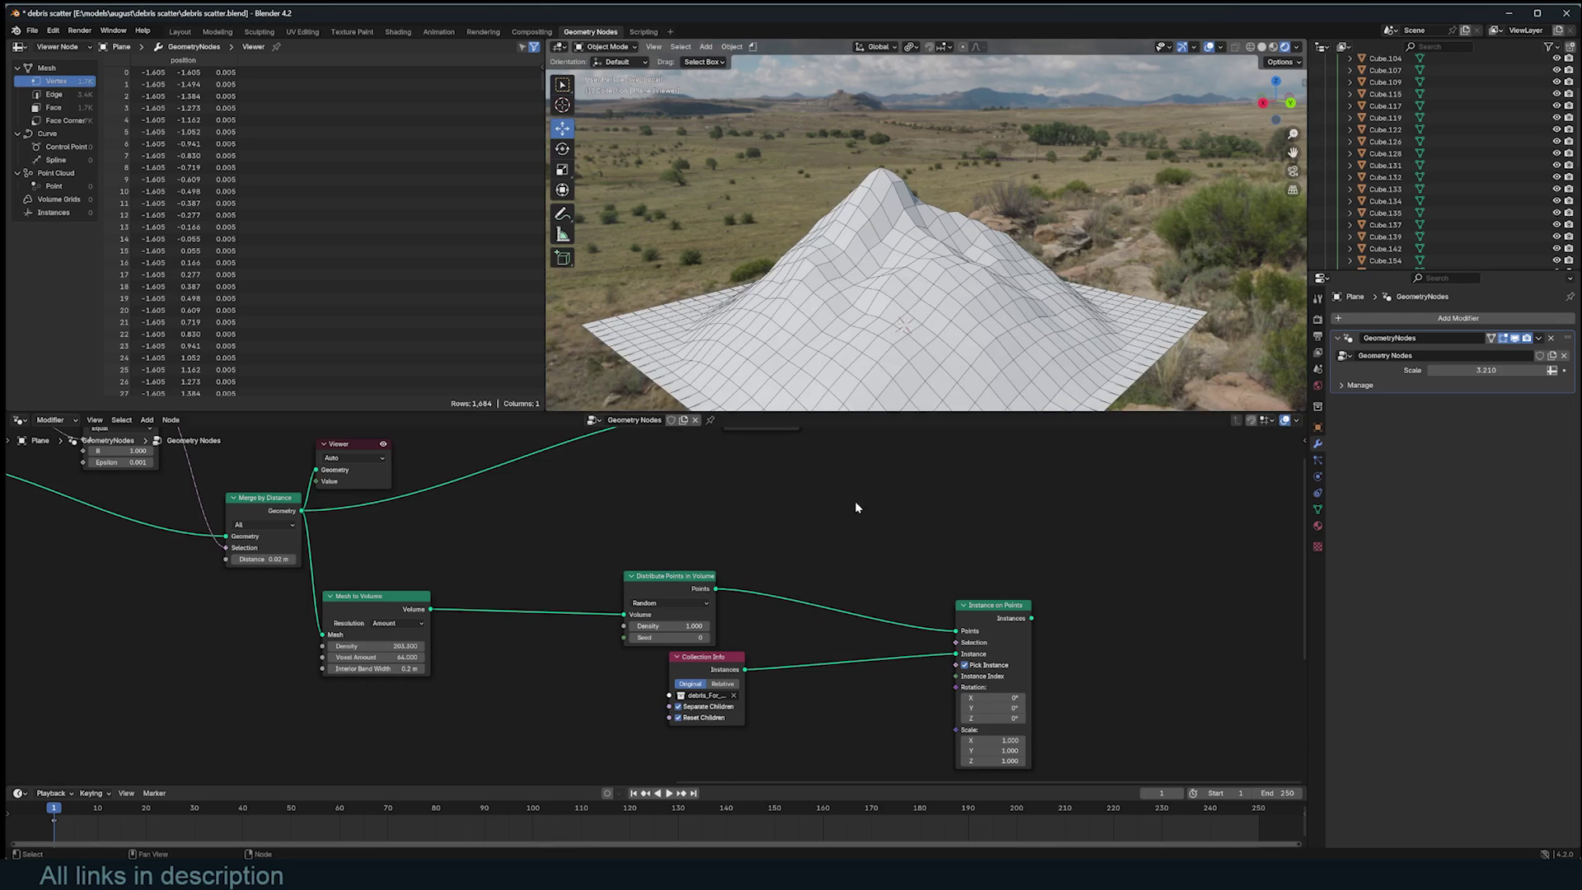
pyautogui.scroll(1, 706, 530)
pyautogui.hotkey('shift', 'a')
pyautogui.press('Escape')
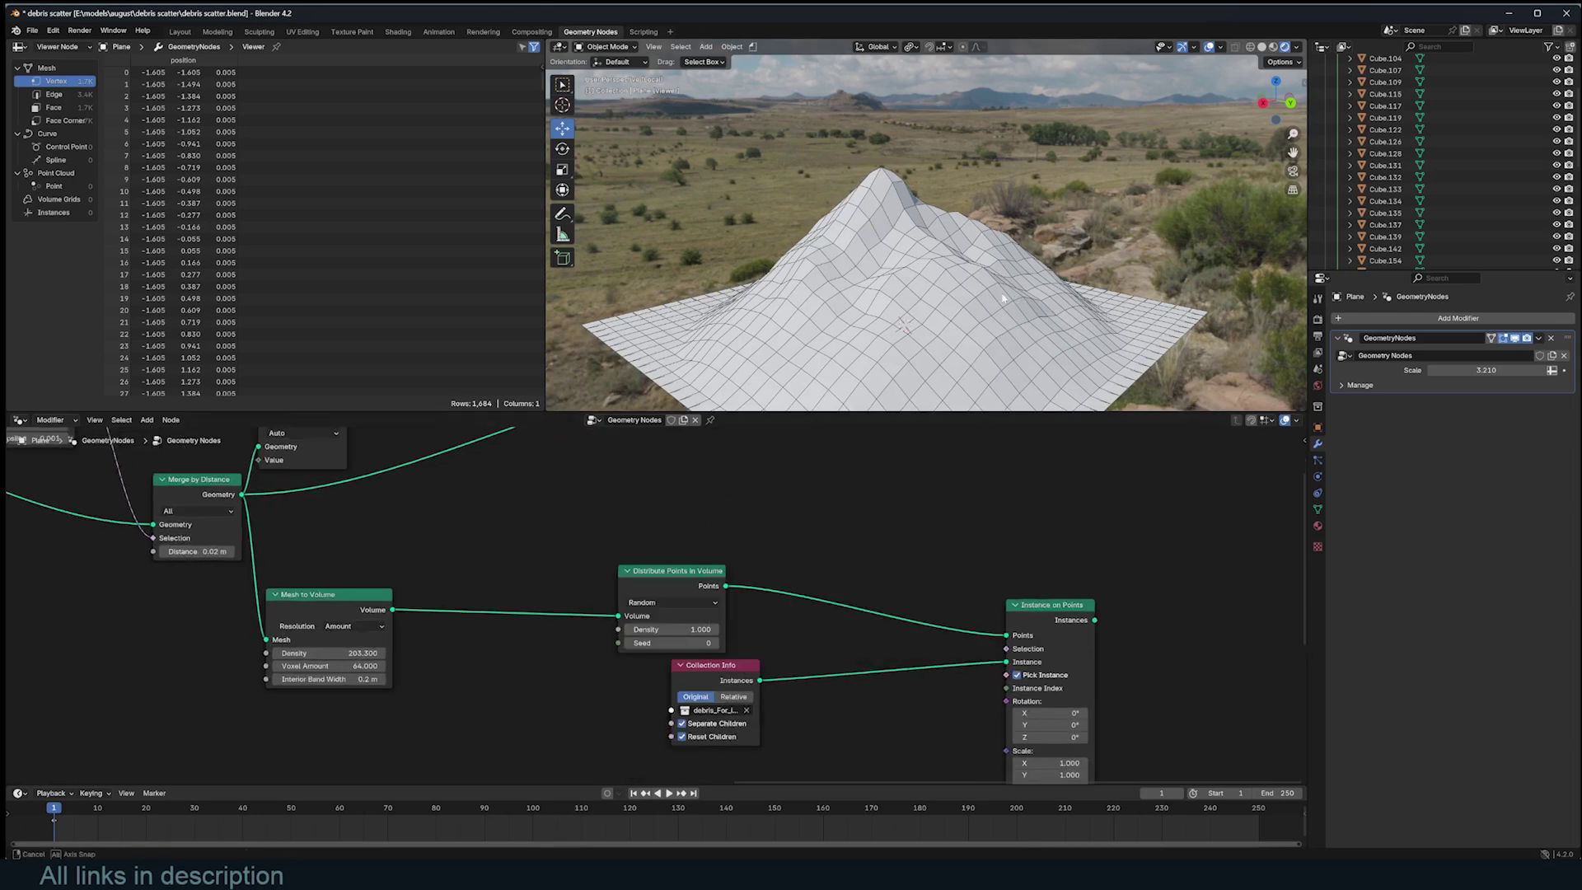
pyautogui.moveTo(1010, 300); pyautogui.dragTo(922, 250, button='middle')
pyautogui.scroll(3, 922, 249)
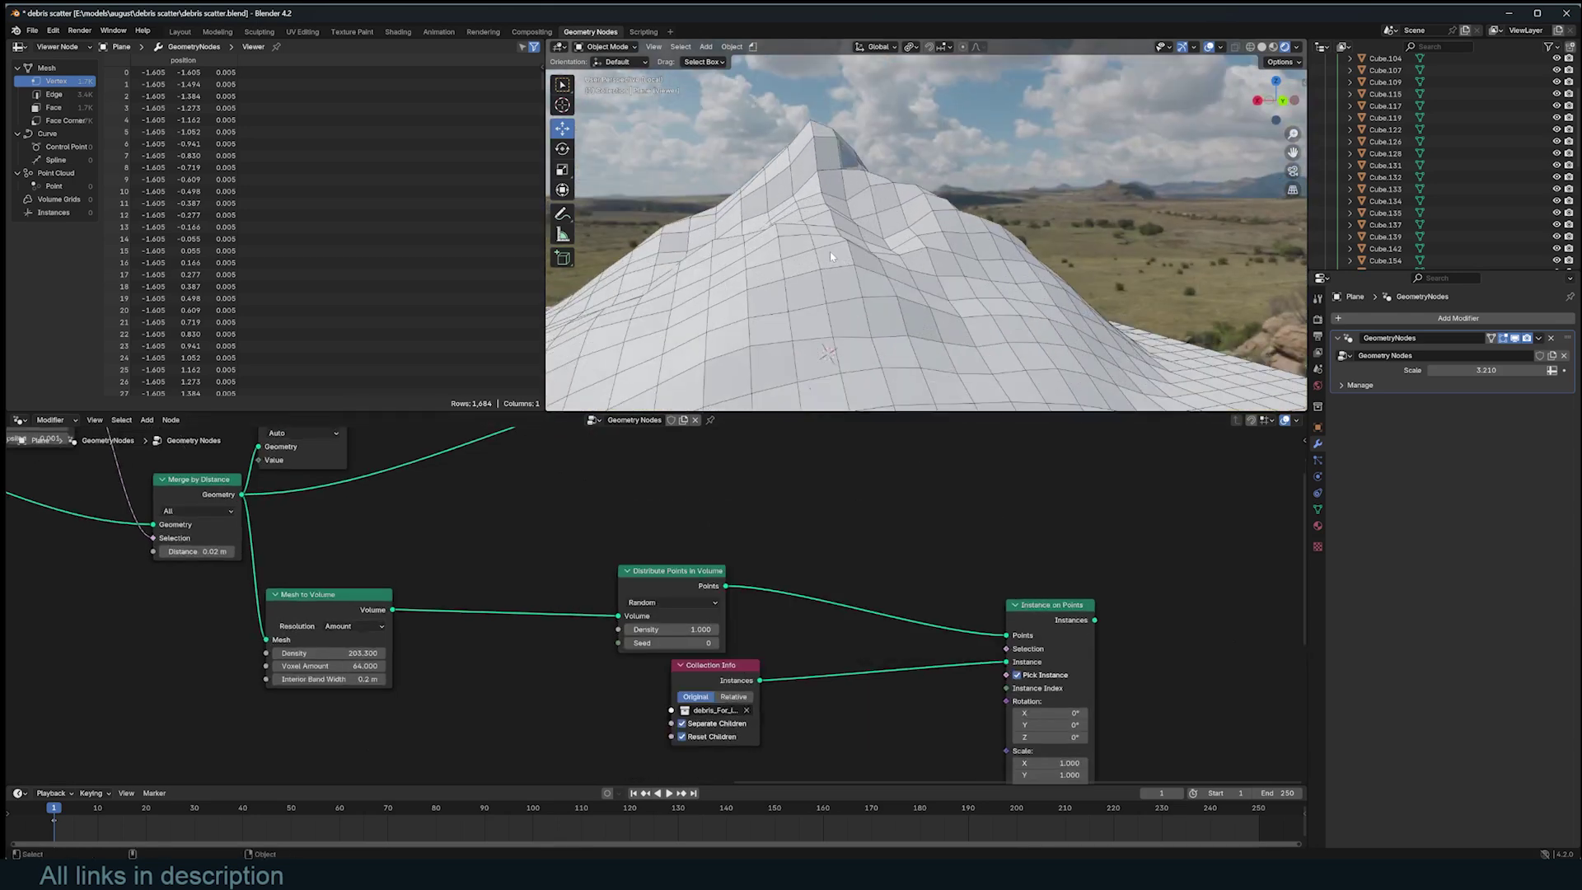
# Step: Preview the distributed points again, move the Viewer aside, and add a Sample Nearest Surface node
pyautogui.keyDown('ctrl'); pyautogui.keyDown('shift'); pyautogui.click(709, 585); pyautogui.keyUp('shift'); pyautogui.keyUp('ctrl')
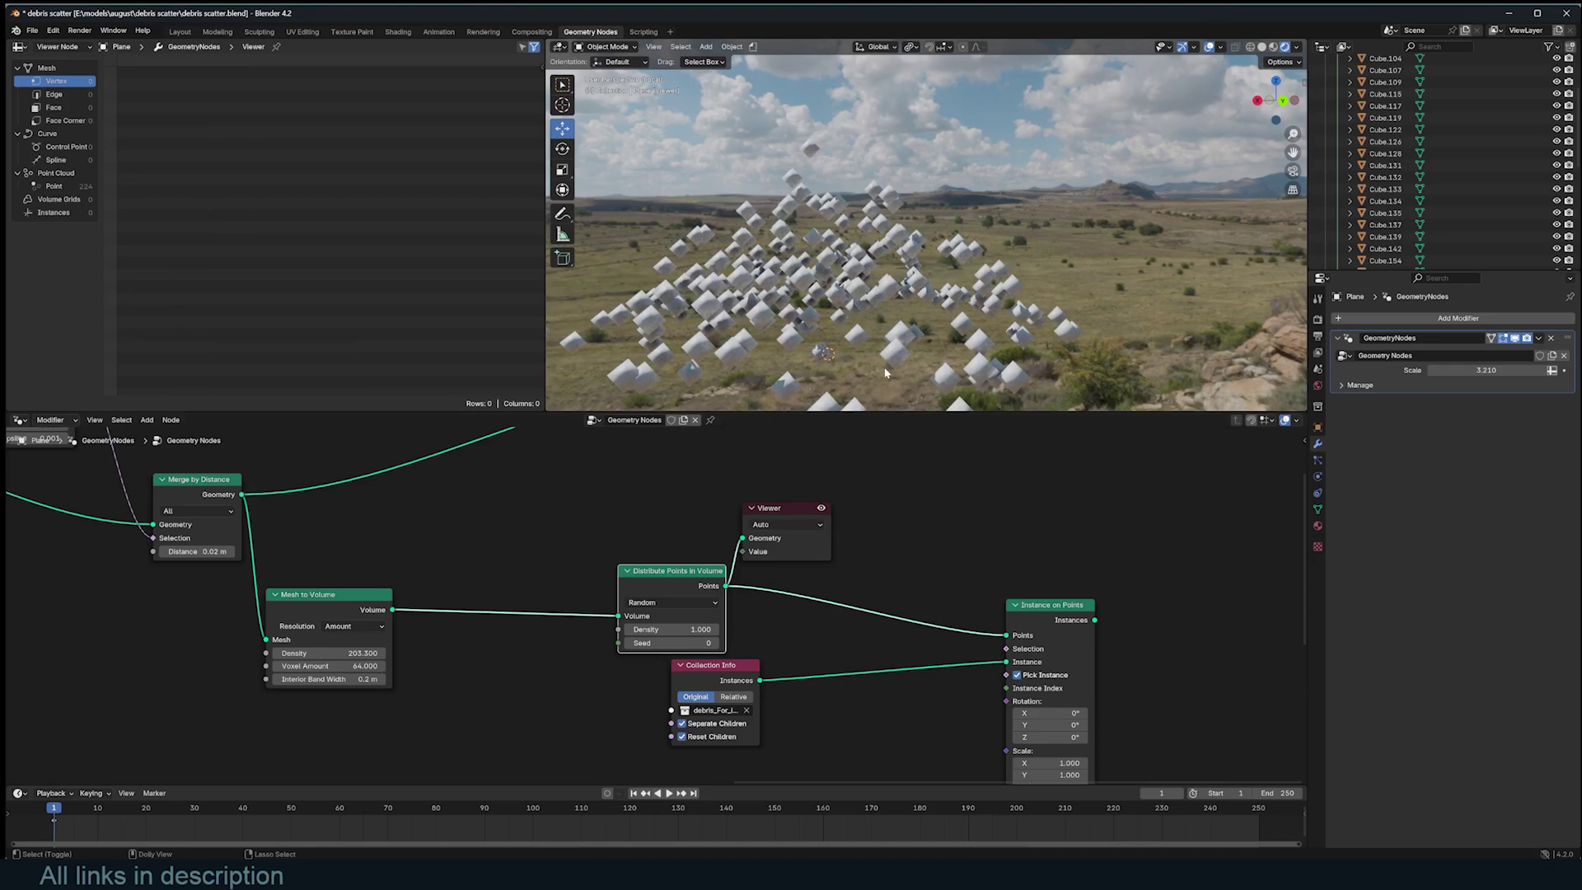
pyautogui.moveTo(794, 511); pyautogui.dragTo(1032, 519)
pyautogui.hotkey('shift', 'a')
pyautogui.click(847, 469)
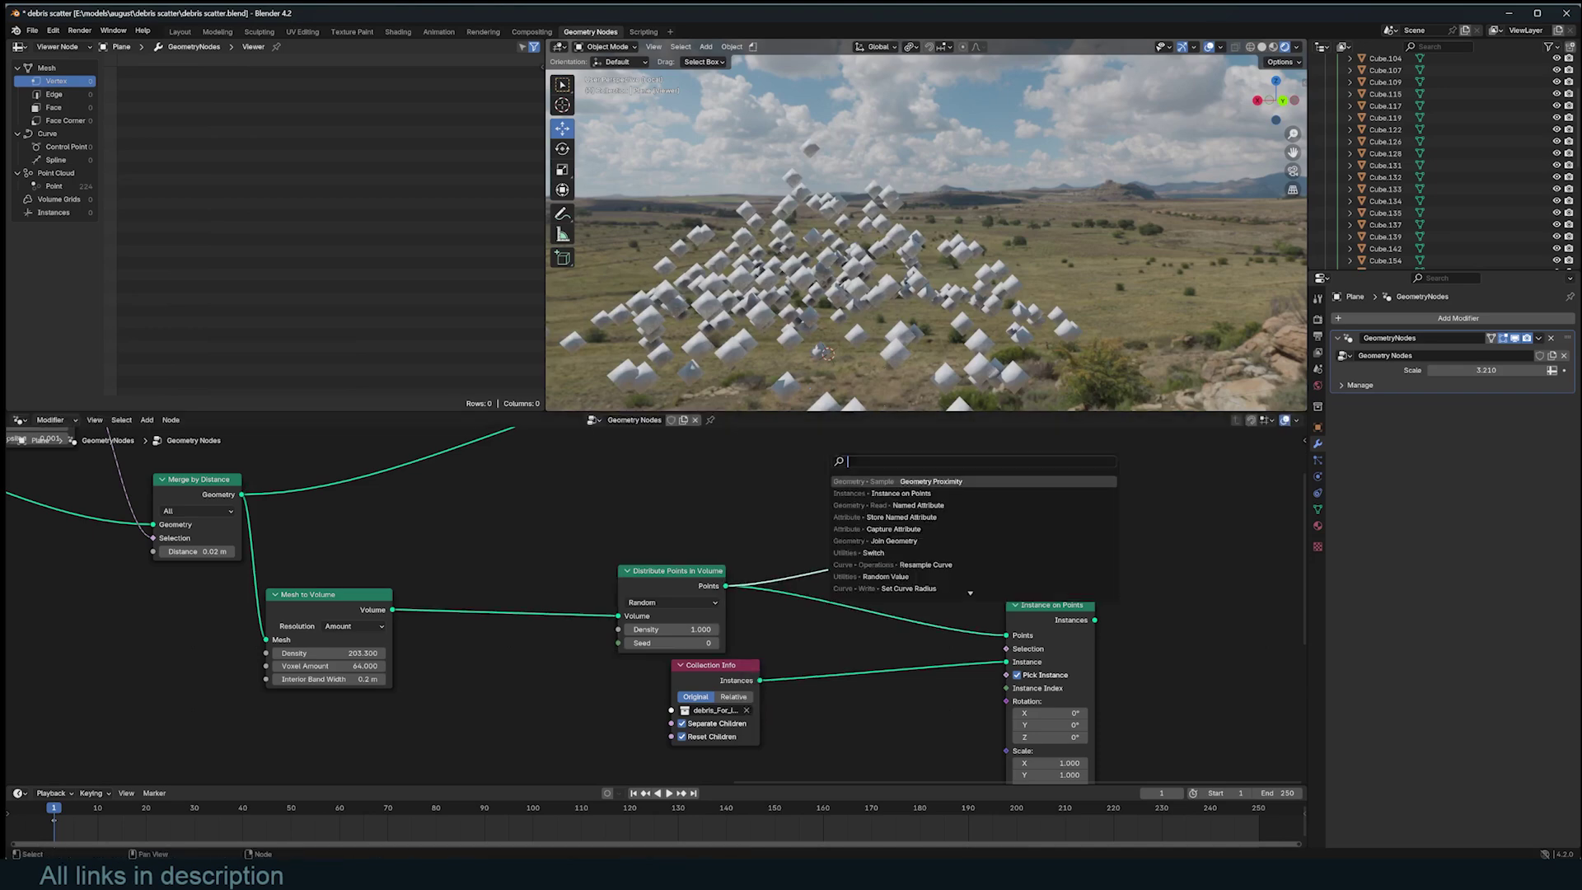
pyautogui.write('near')
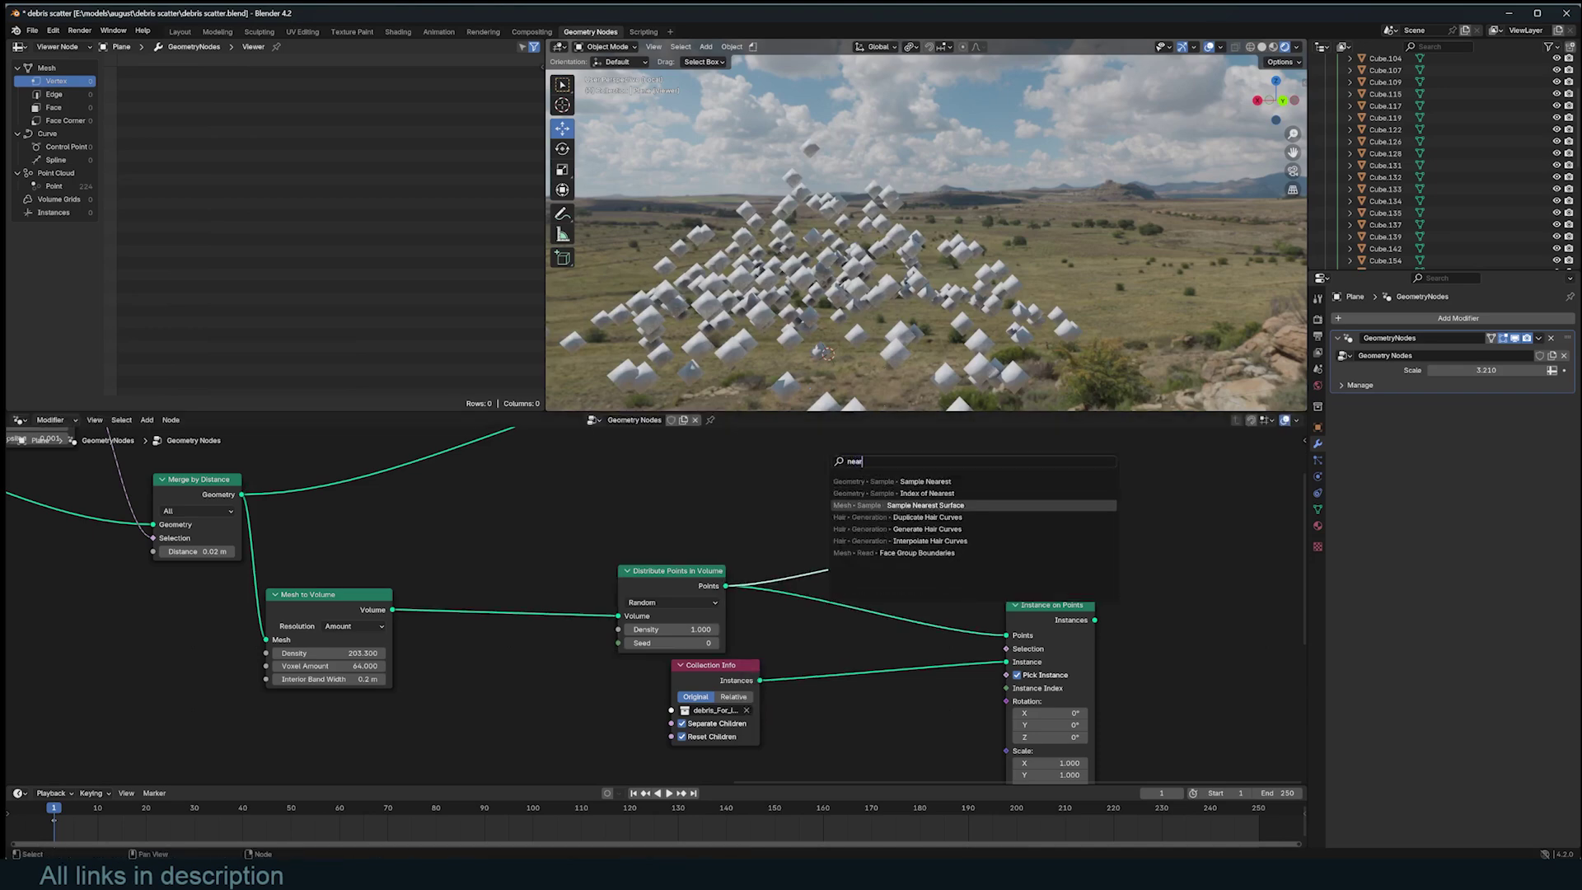
pyautogui.click(926, 505)
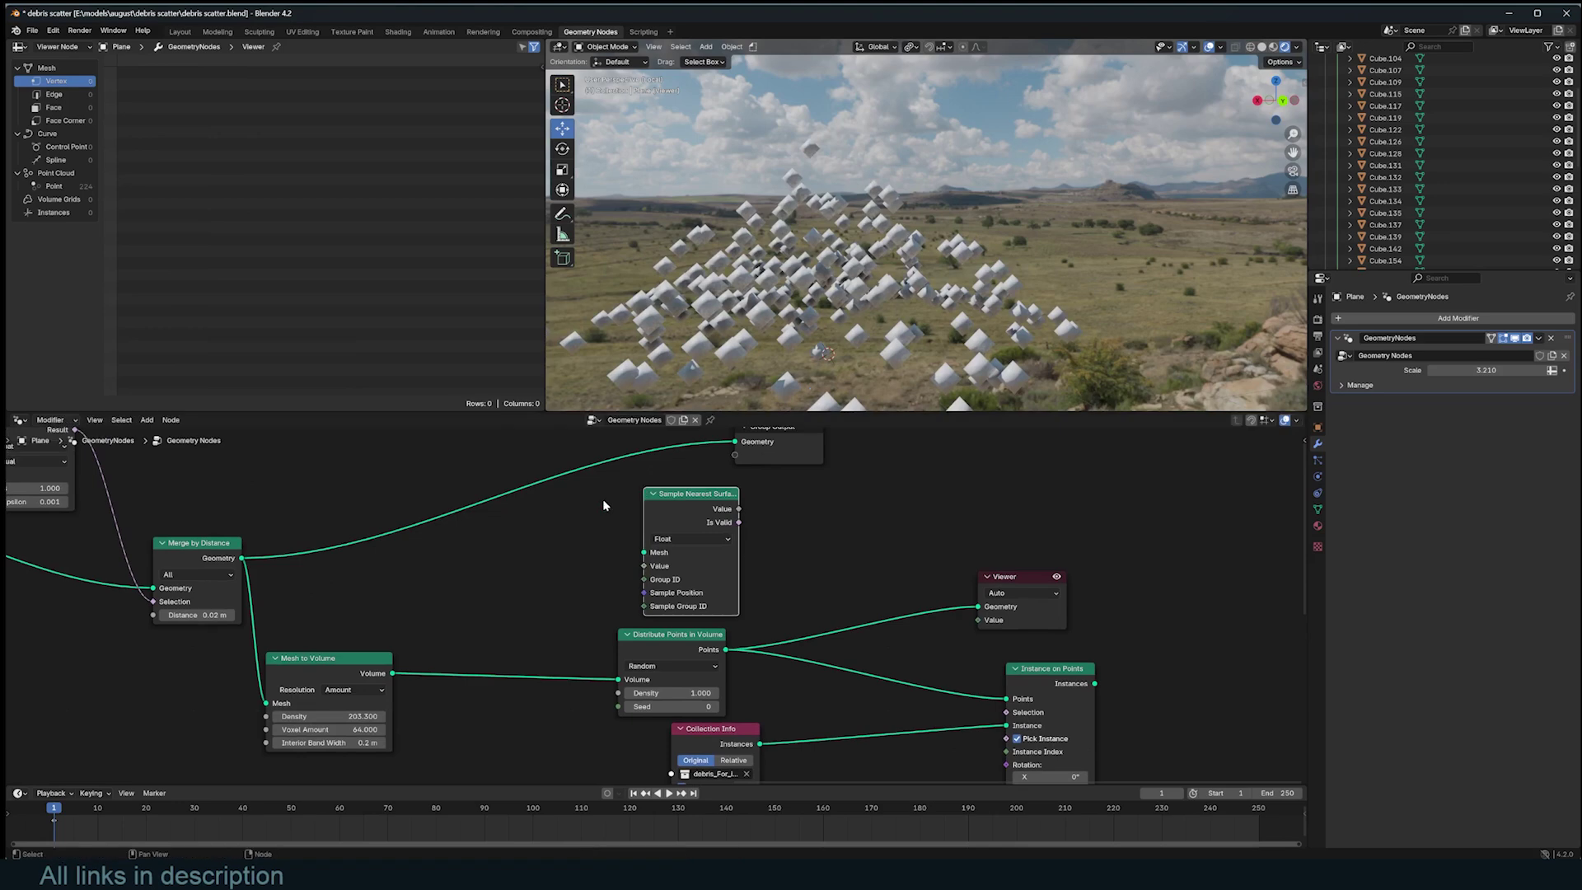
# Step: Preview the Merge by Distance mesh and connect its geometry to the Mesh input of Sample Nearest Surface
pyautogui.keyDown('ctrl'); pyautogui.keyDown('shift'); pyautogui.click(183, 559); pyautogui.keyUp('shift'); pyautogui.keyUp('ctrl')
pyautogui.scroll(-4, 795, 286)
pyautogui.moveTo(794, 286); pyautogui.dragTo(847, 296, button='middle')
pyautogui.scroll(4, 848, 297)
pyautogui.moveTo(244, 560); pyautogui.dragTo(652, 554)
# Step: Set Sample Nearest Surface to the Vector data type and feed a Normal node into its Value input
pyautogui.scroll(1, 641, 571)
pyautogui.click(703, 531)
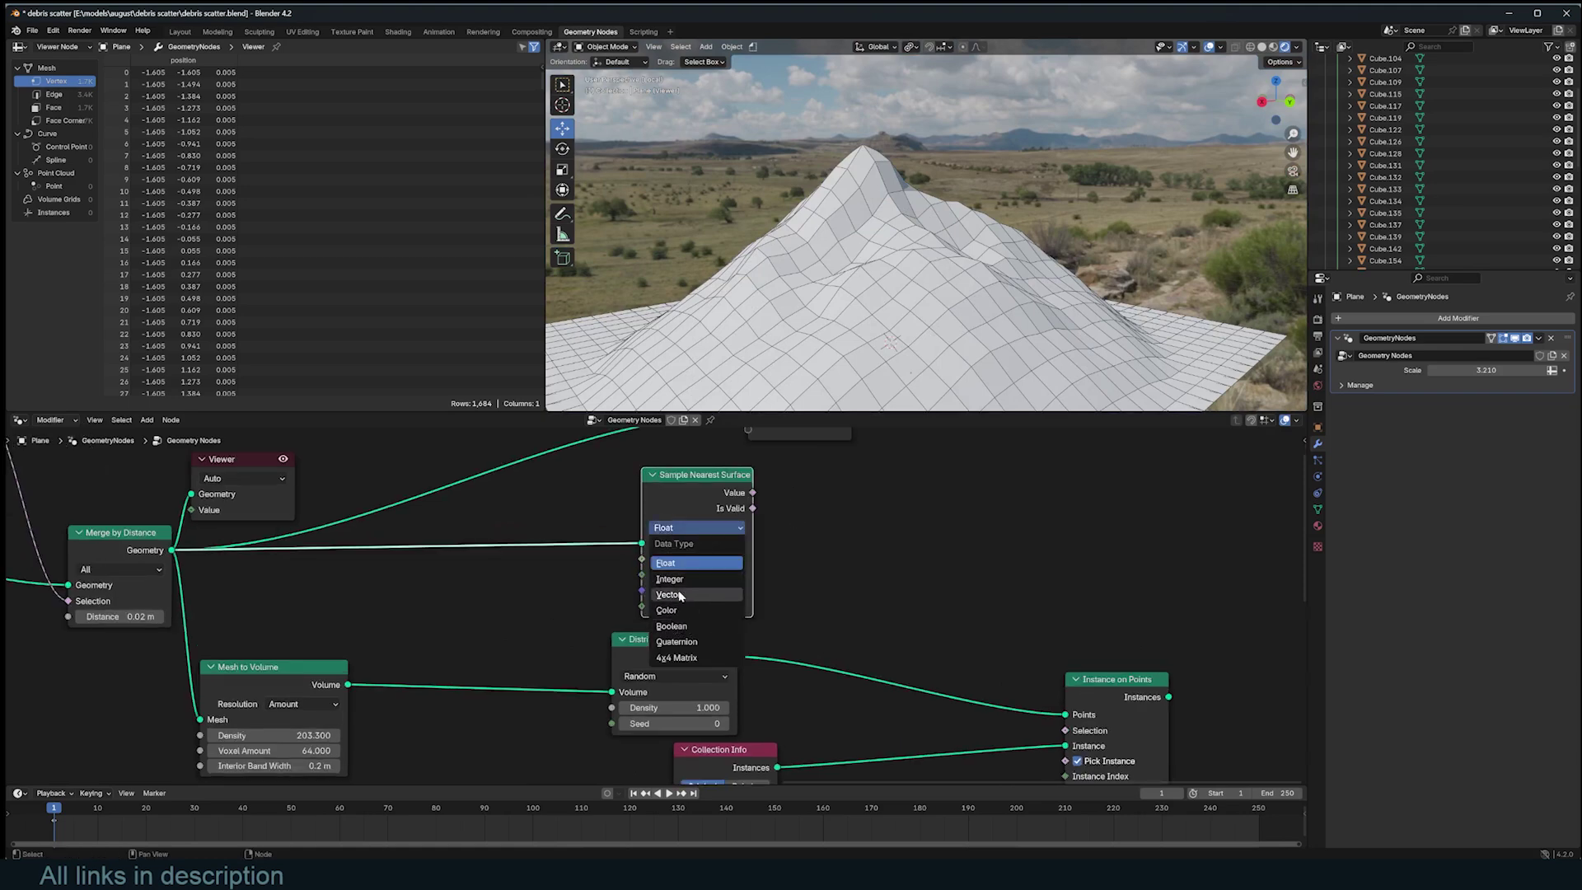
pyautogui.click(669, 594)
pyautogui.write('norm')
pyautogui.press('Return')
# Step: Preview the sampled normals on the mound mesh and on the points distributed in the volume
pyautogui.keyDown('ctrl'); pyautogui.keyDown('shift'); pyautogui.click(729, 497); pyautogui.keyUp('shift'); pyautogui.keyUp('ctrl')
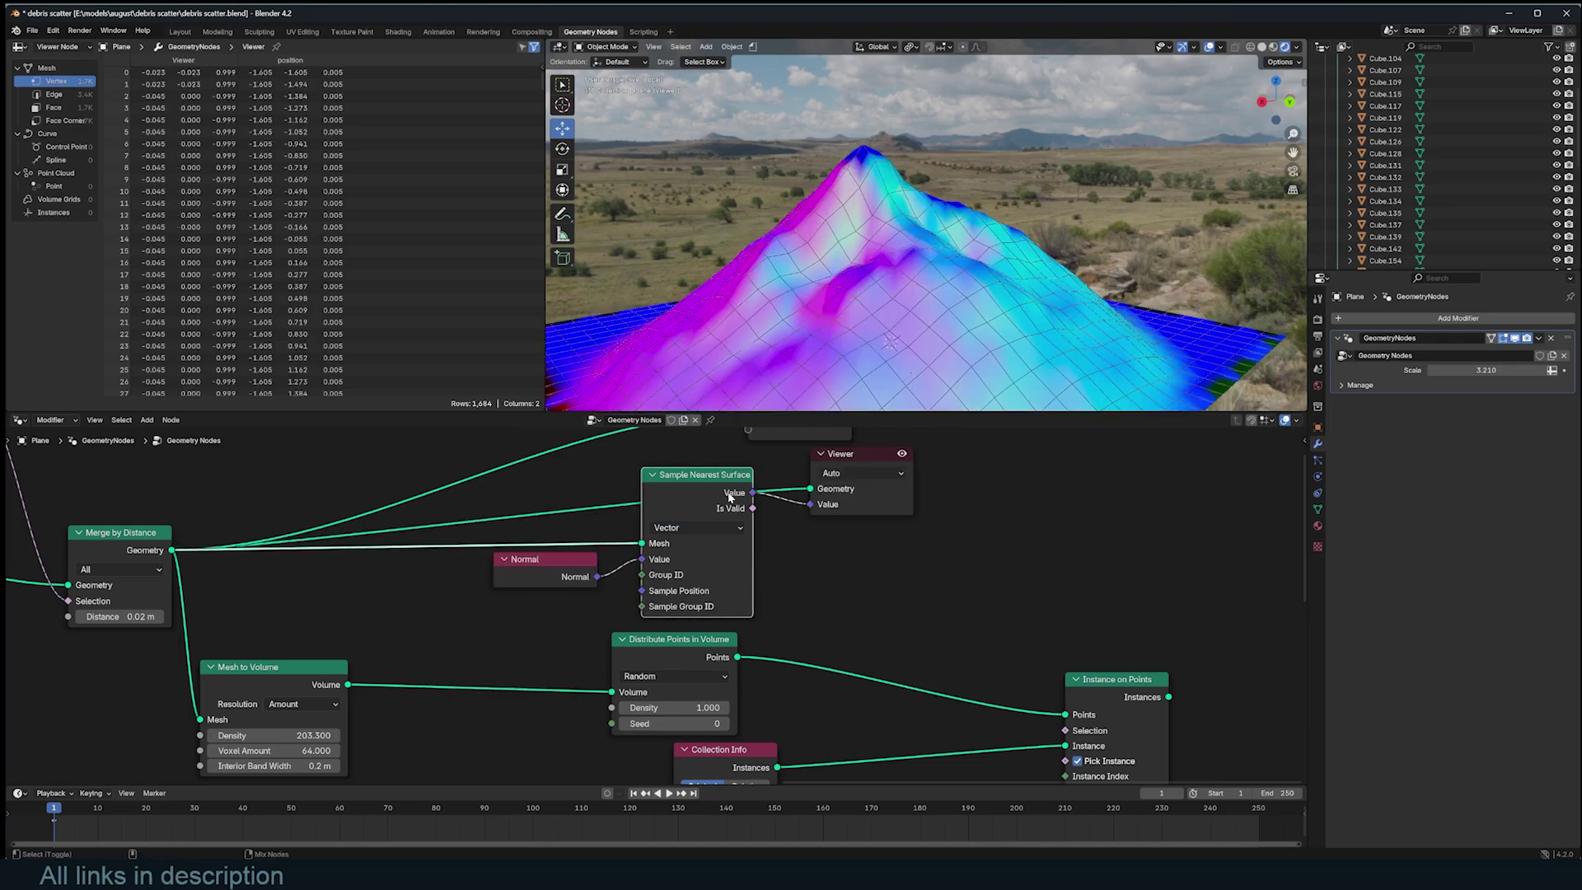
pyautogui.keyDown('ctrl'); pyautogui.keyDown('shift'); pyautogui.click(716, 658); pyautogui.keyUp('shift'); pyautogui.keyUp('ctrl')
pyautogui.moveTo(915, 375); pyautogui.dragTo(840, 492, button='middle')
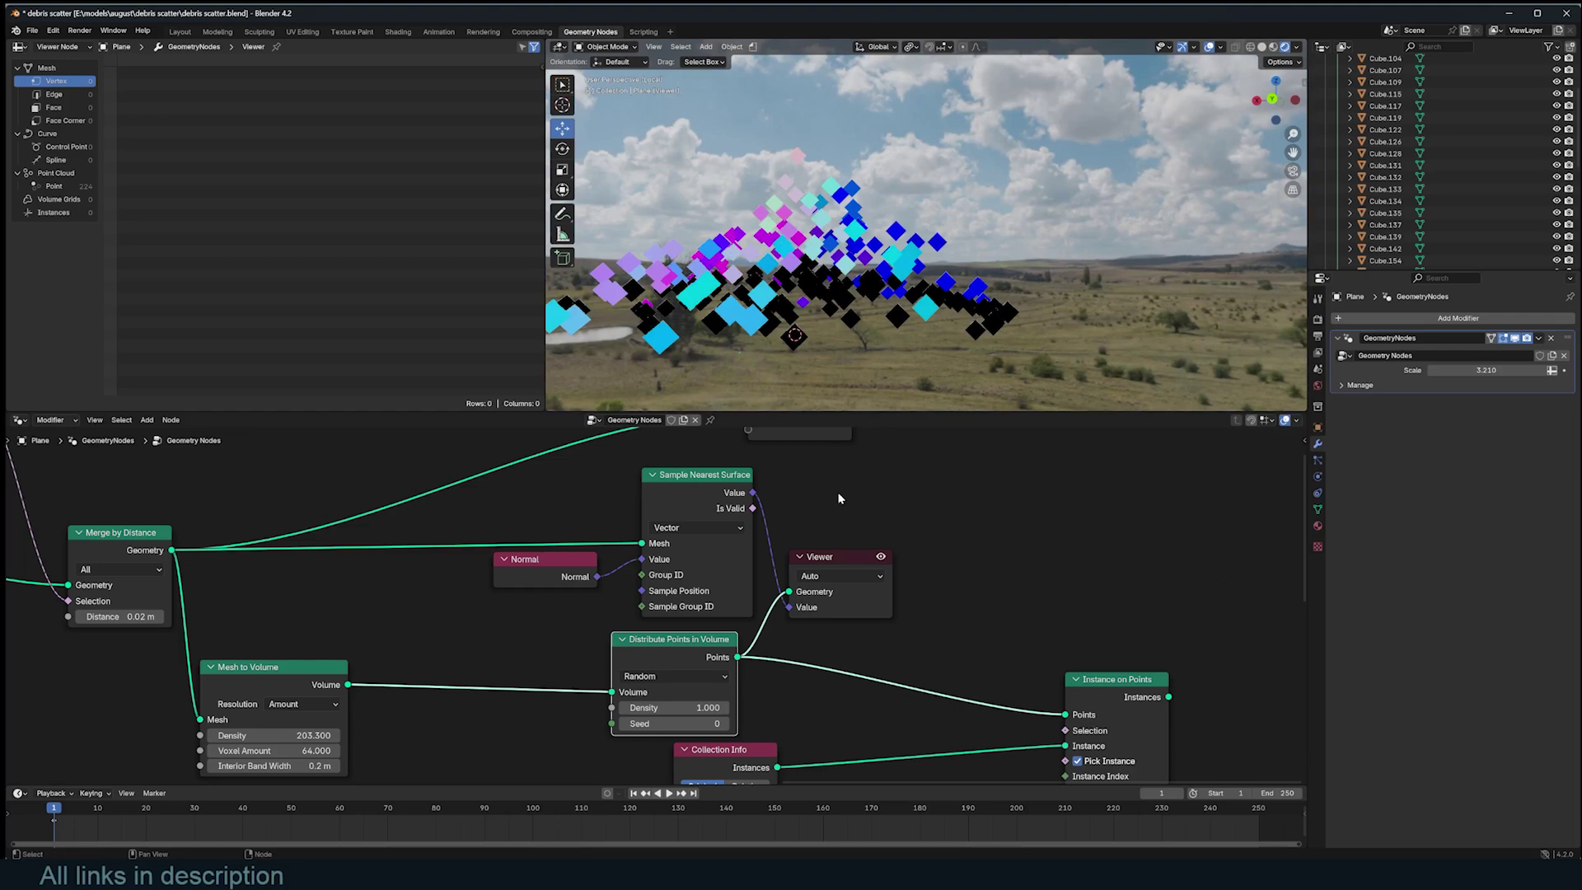
# Step: Move the Viewer aside, preview the Instance on Points output, and disconnect the sampled value from the Viewer
pyautogui.moveTo(848, 555); pyautogui.dragTo(1019, 516)
pyautogui.moveTo(1092, 596); pyautogui.dragTo(969, 544, button='middle')
pyautogui.keyDown('ctrl'); pyautogui.keyDown('shift'); pyautogui.click(1004, 639); pyautogui.keyUp('shift'); pyautogui.keyUp('ctrl')
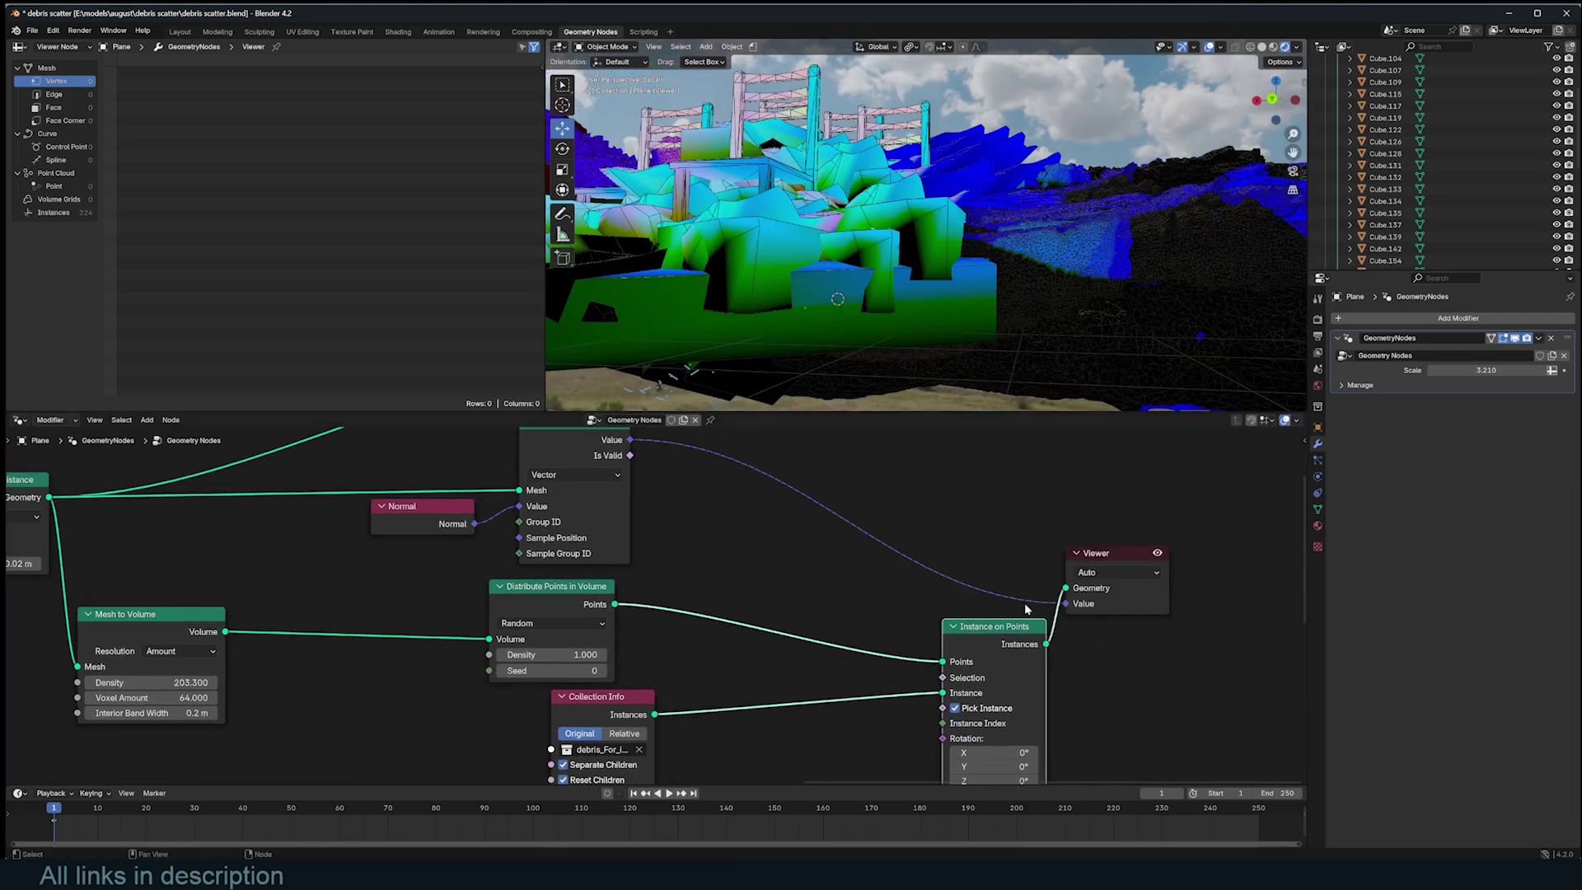
pyautogui.moveTo(1066, 603); pyautogui.dragTo(1004, 601)
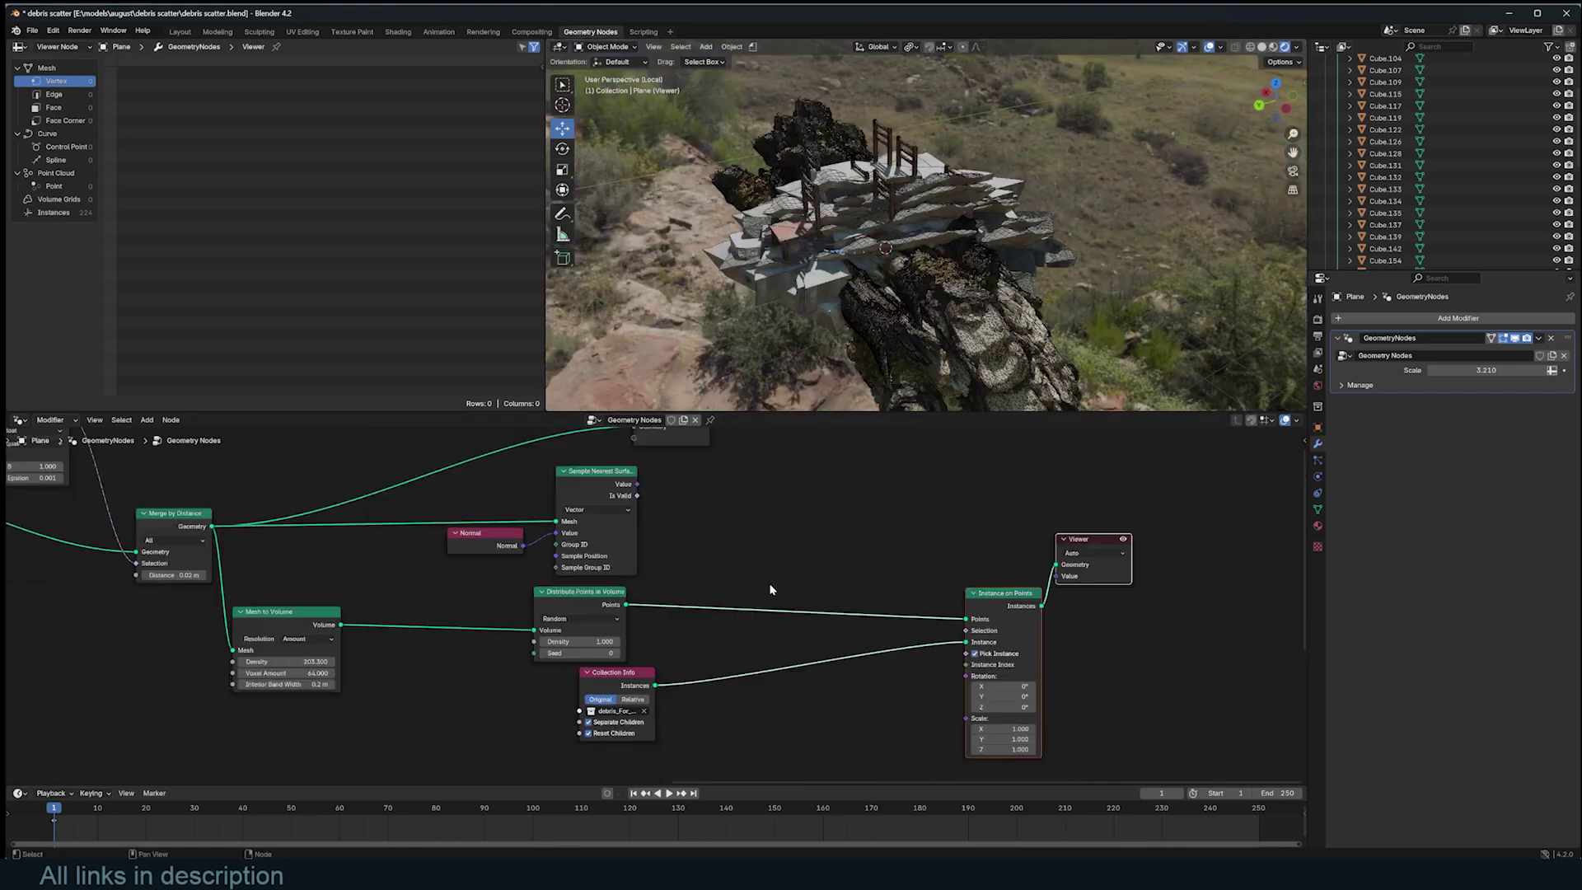
# Step: Add an Align Rotation to Vector node between Sample Nearest Surface and Instance on Points
pyautogui.click(769, 584)
pyautogui.scroll(3, 750, 565)
pyautogui.hotkey('shift', 'a')
pyautogui.click(821, 547)
pyautogui.write('alig')
pyautogui.click(967, 560)
pyautogui.click(857, 452)
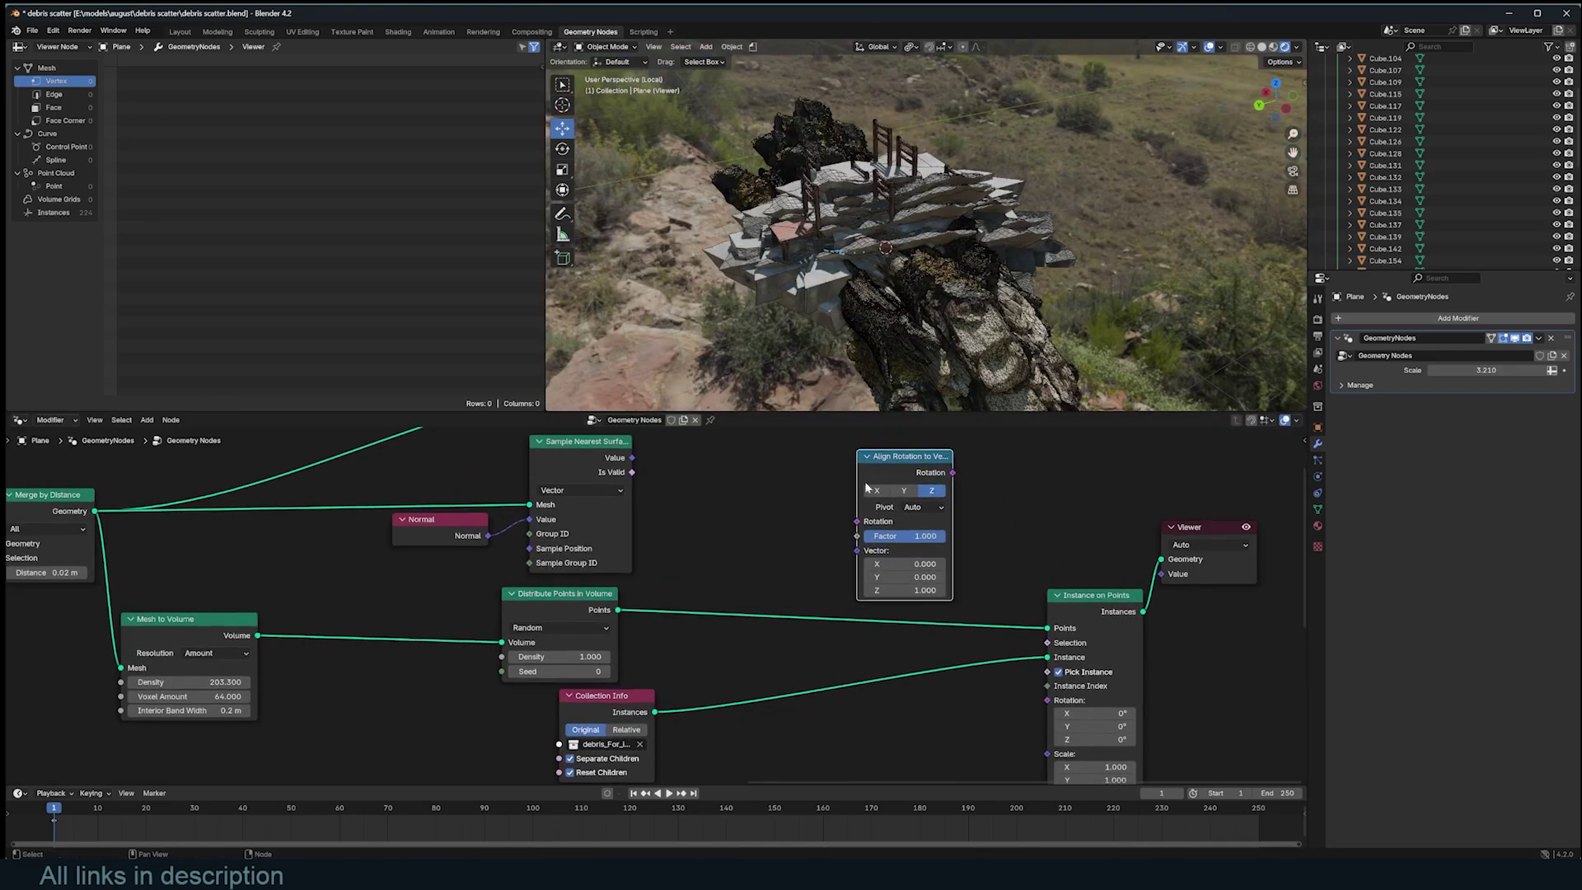
# Step: Connect the sampled normal to Align Rotation to Vector and its rotation output to the Rotation of Instance on Points
pyautogui.click(633, 464)
pyautogui.moveTo(761, 529); pyautogui.dragTo(853, 555)
pyautogui.moveTo(853, 556); pyautogui.dragTo(773, 525, button='middle')
pyautogui.moveTo(872, 443); pyautogui.dragTo(970, 670)
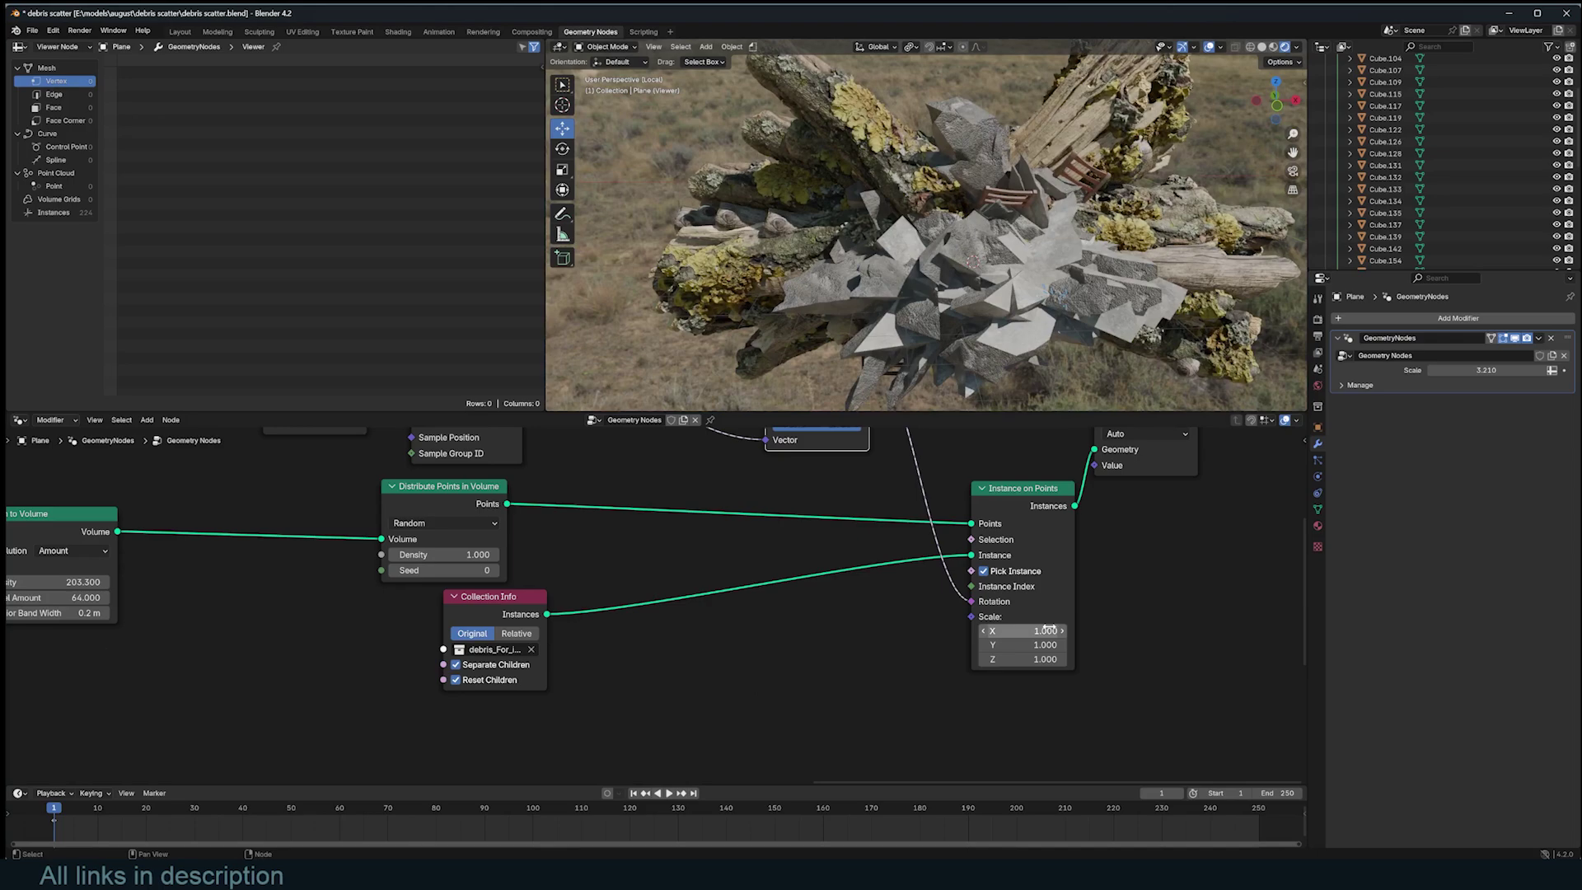
# Step: Reduce the Instance on Points scale to 0.090 on X, Y and Z
pyautogui.moveTo(1023, 631); pyautogui.dragTo(961, 660)
pyautogui.moveTo(1047, 297); pyautogui.dragTo(898, 278, button='middle')
pyautogui.scroll(4, 957, 276)
pyautogui.moveTo(1046, 630); pyautogui.dragTo(1027, 660)
pyautogui.moveTo(1092, 239)
pyautogui.mouseDown(button='middle')
pyautogui.moveTo(981, 279)
pyautogui.moveTo(1214, 211)
pyautogui.moveTo(1275, 245)
pyautogui.moveTo(1076, 254)
pyautogui.mouseUp(button='middle')
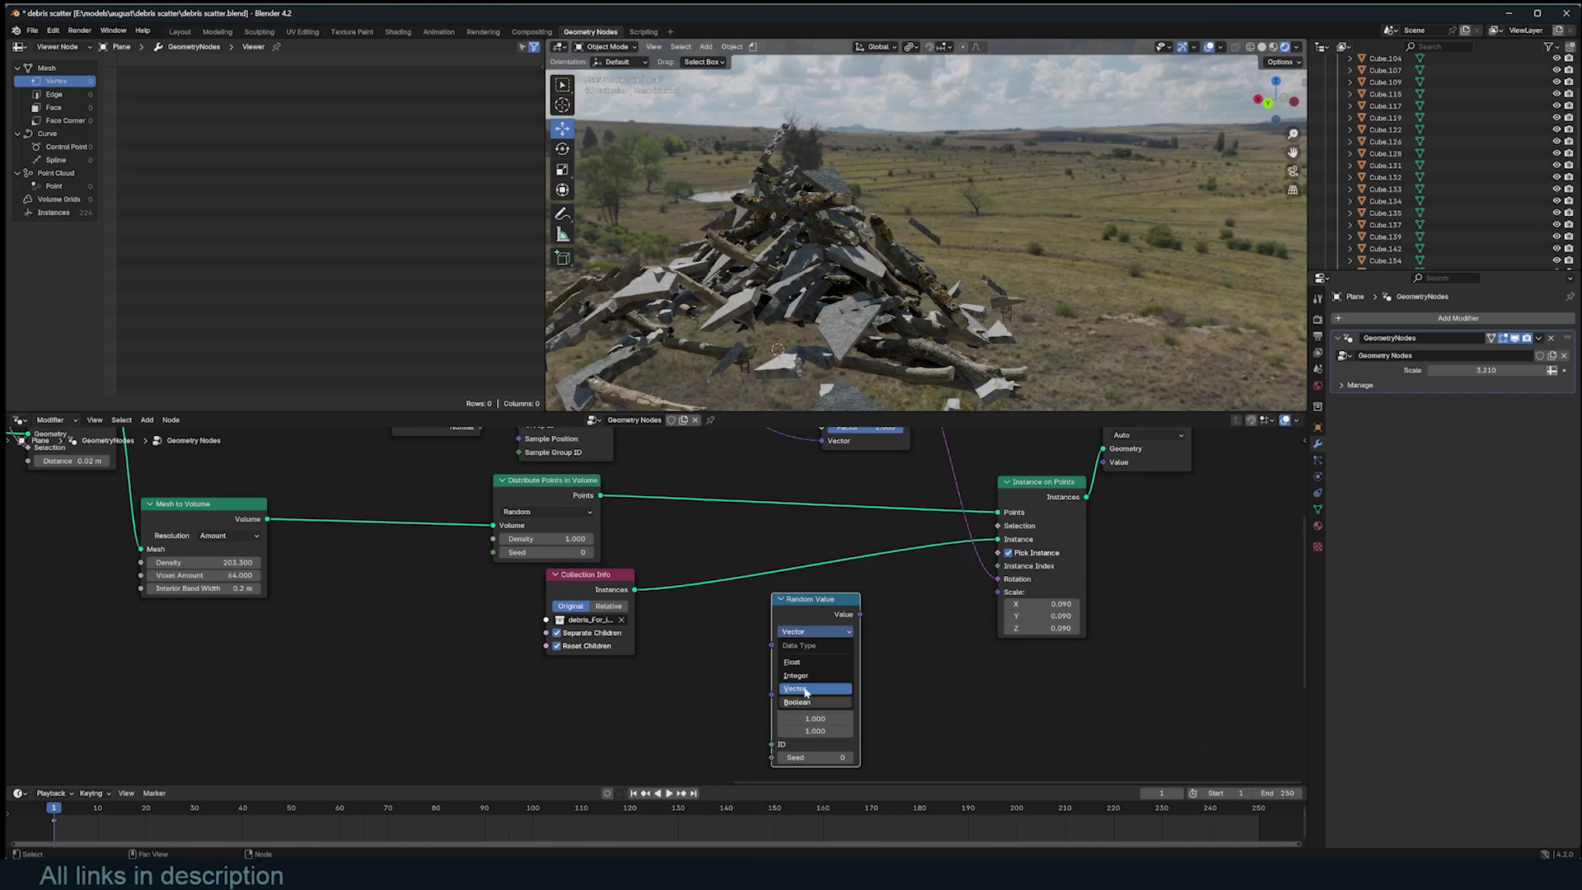
# Step: Set the Random Value node to Float, connect it to the instance Scale, and set its Max to 0.190
pyautogui.click(814, 661)
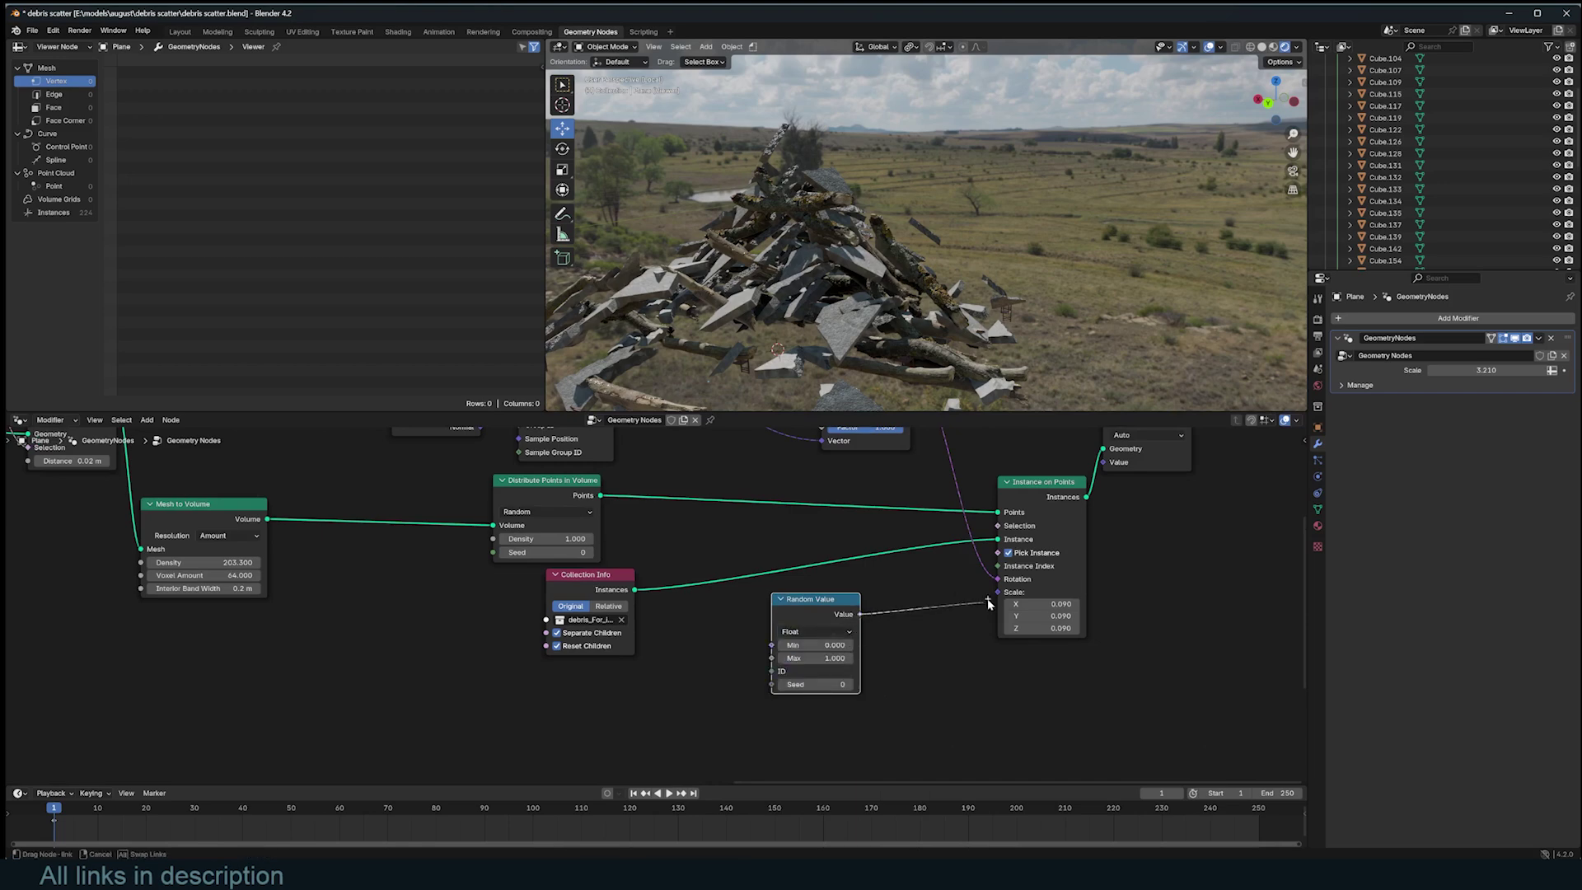
pyautogui.moveTo(980, 604); pyautogui.dragTo(991, 584)
pyautogui.moveTo(815, 658); pyautogui.dragTo(748, 658)
pyautogui.moveTo(973, 272); pyautogui.dragTo(1113, 307, button='middle')
# Step: Set the Distribute Points in Volume density to 1.940 and undo a trial seed change
pyautogui.moveTo(542, 534); pyautogui.dragTo(888, 596, button='middle')
pyautogui.moveTo(889, 599); pyautogui.dragTo(938, 599)
pyautogui.moveTo(1077, 318); pyautogui.dragTo(1223, 304, button='middle')
pyautogui.scroll(-3, 1223, 304)
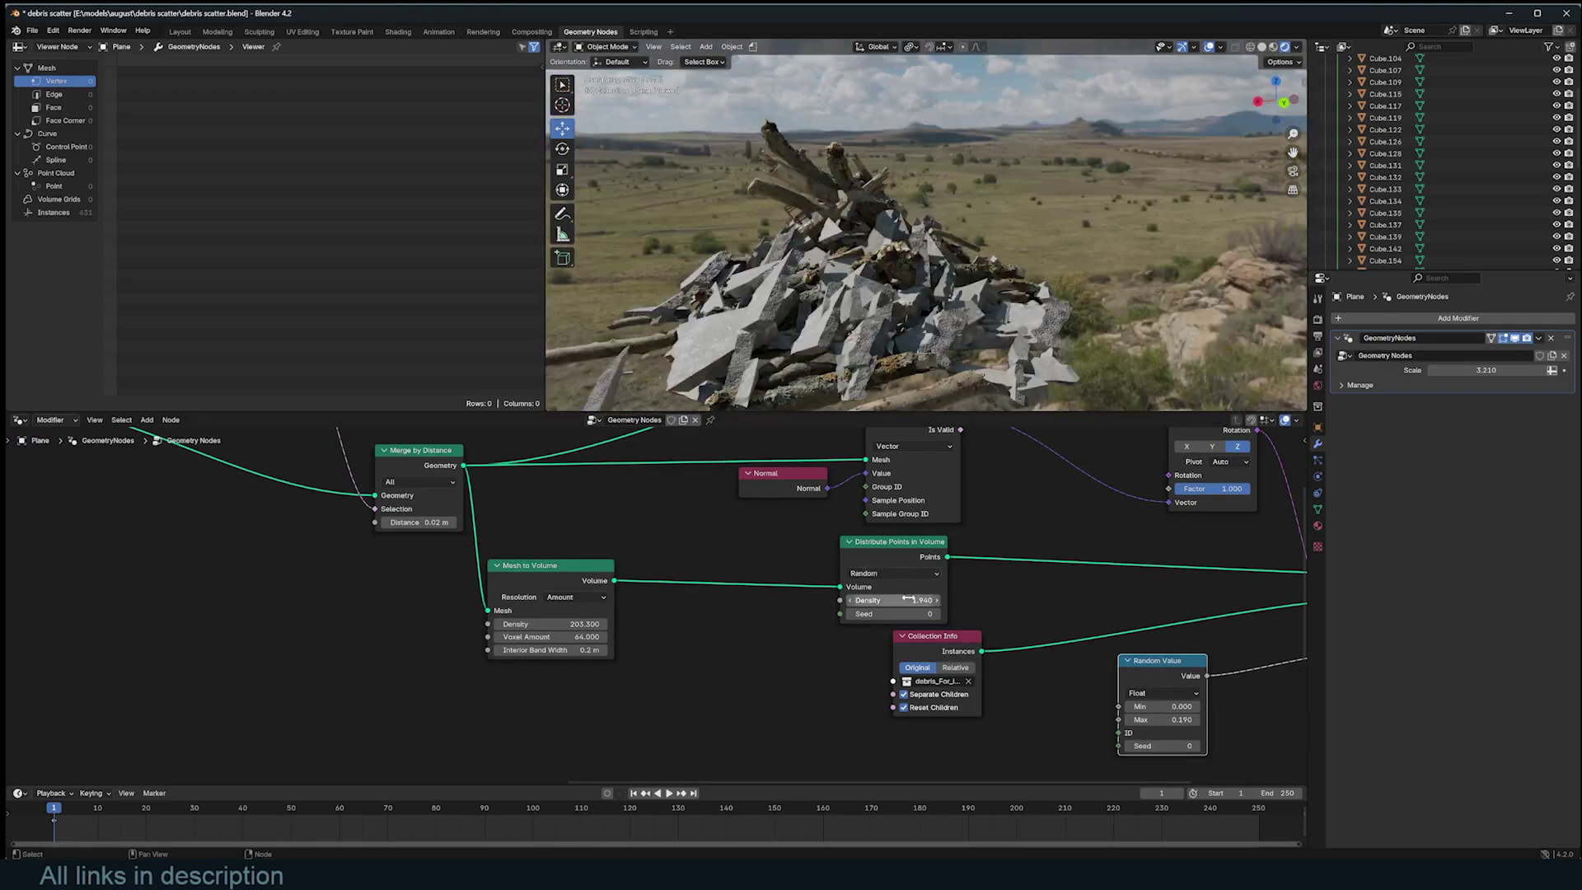
pyautogui.moveTo(894, 614); pyautogui.dragTo(937, 614)
pyautogui.hotkey('ctrl', 'z')
# Step: Examine the debris pile from the top view and from the side, leaving nothing selected
pyautogui.moveTo(792, 346); pyautogui.dragTo(1065, 338, button='middle')
pyautogui.press('KP_7')
pyautogui.click(1073, 335)
pyautogui.scroll(-3, 1103, 337)
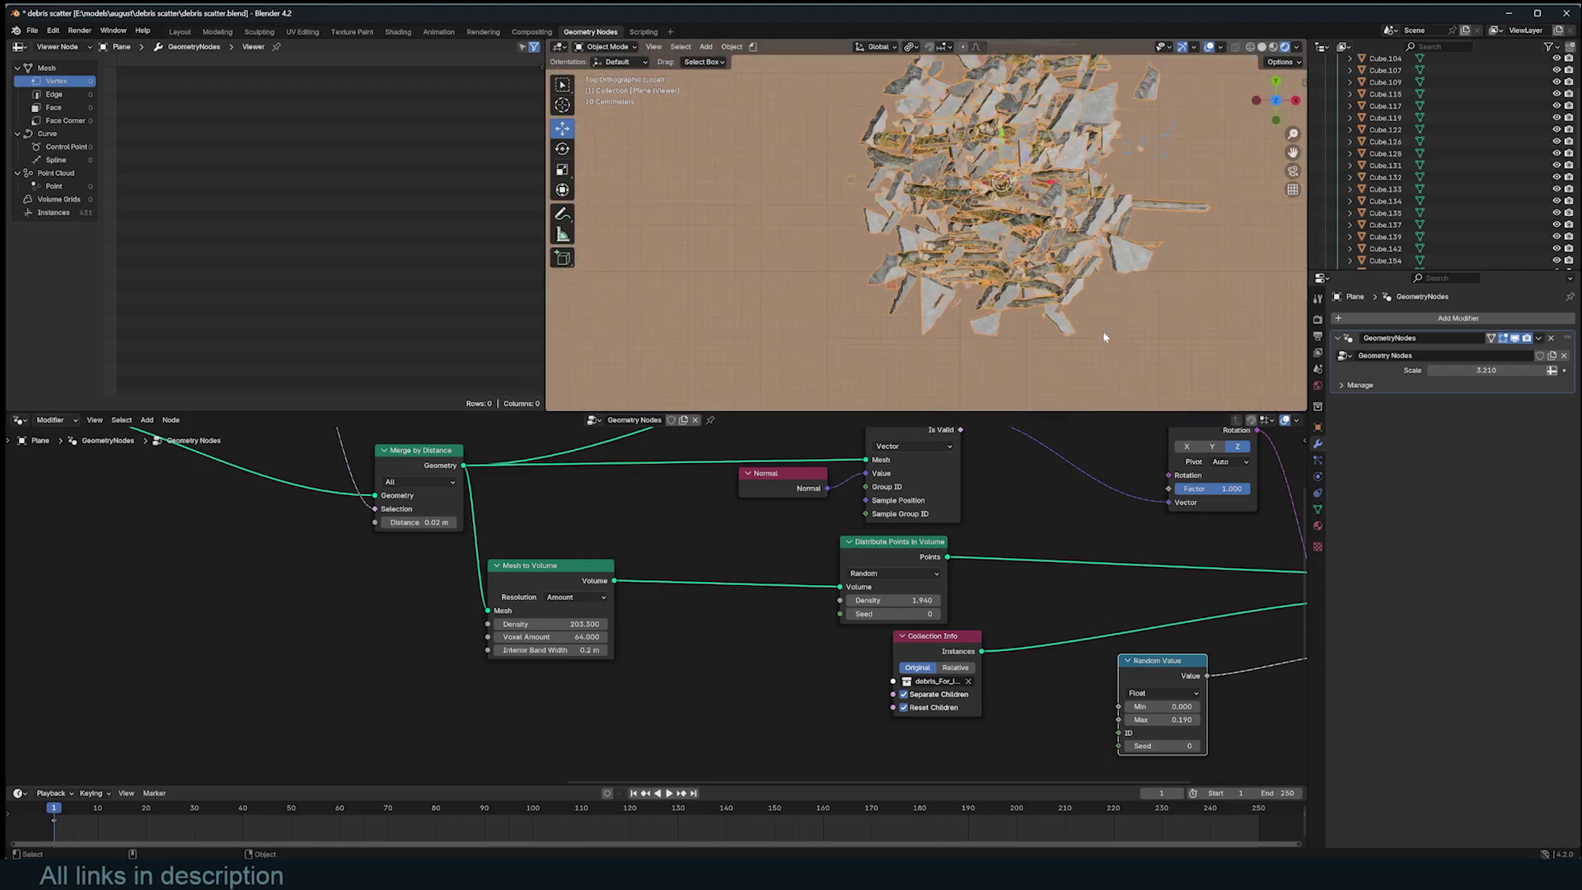
pyautogui.scroll(-2, 1043, 274)
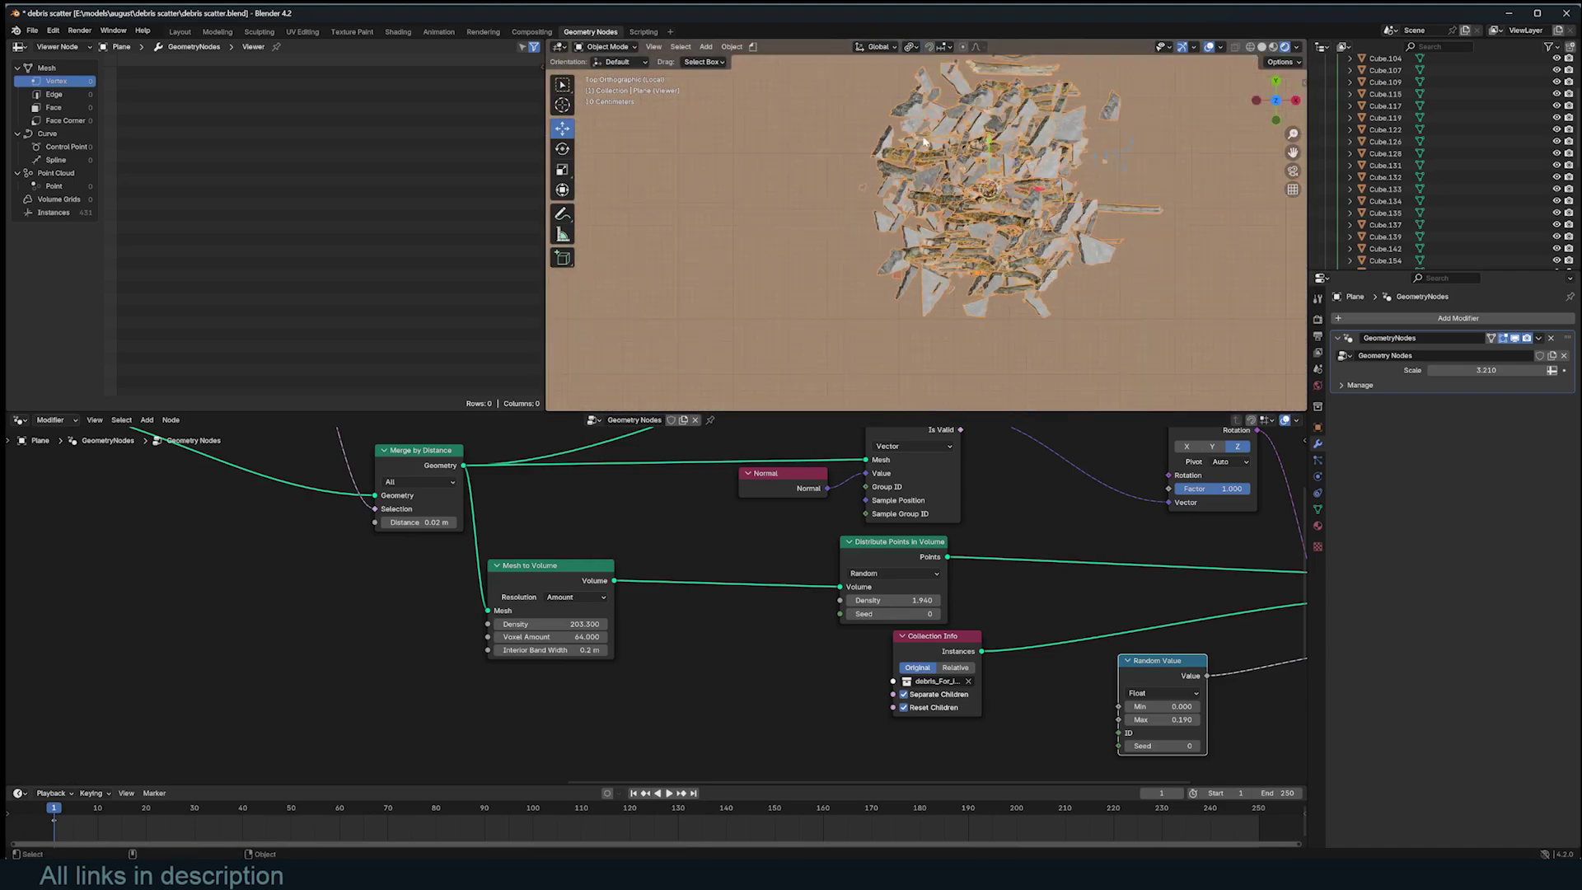
pyautogui.moveTo(912, 205); pyautogui.dragTo(1083, 58, button='middle')
pyautogui.scroll(2, 1084, 325)
pyautogui.hotkey('alt', 'a')
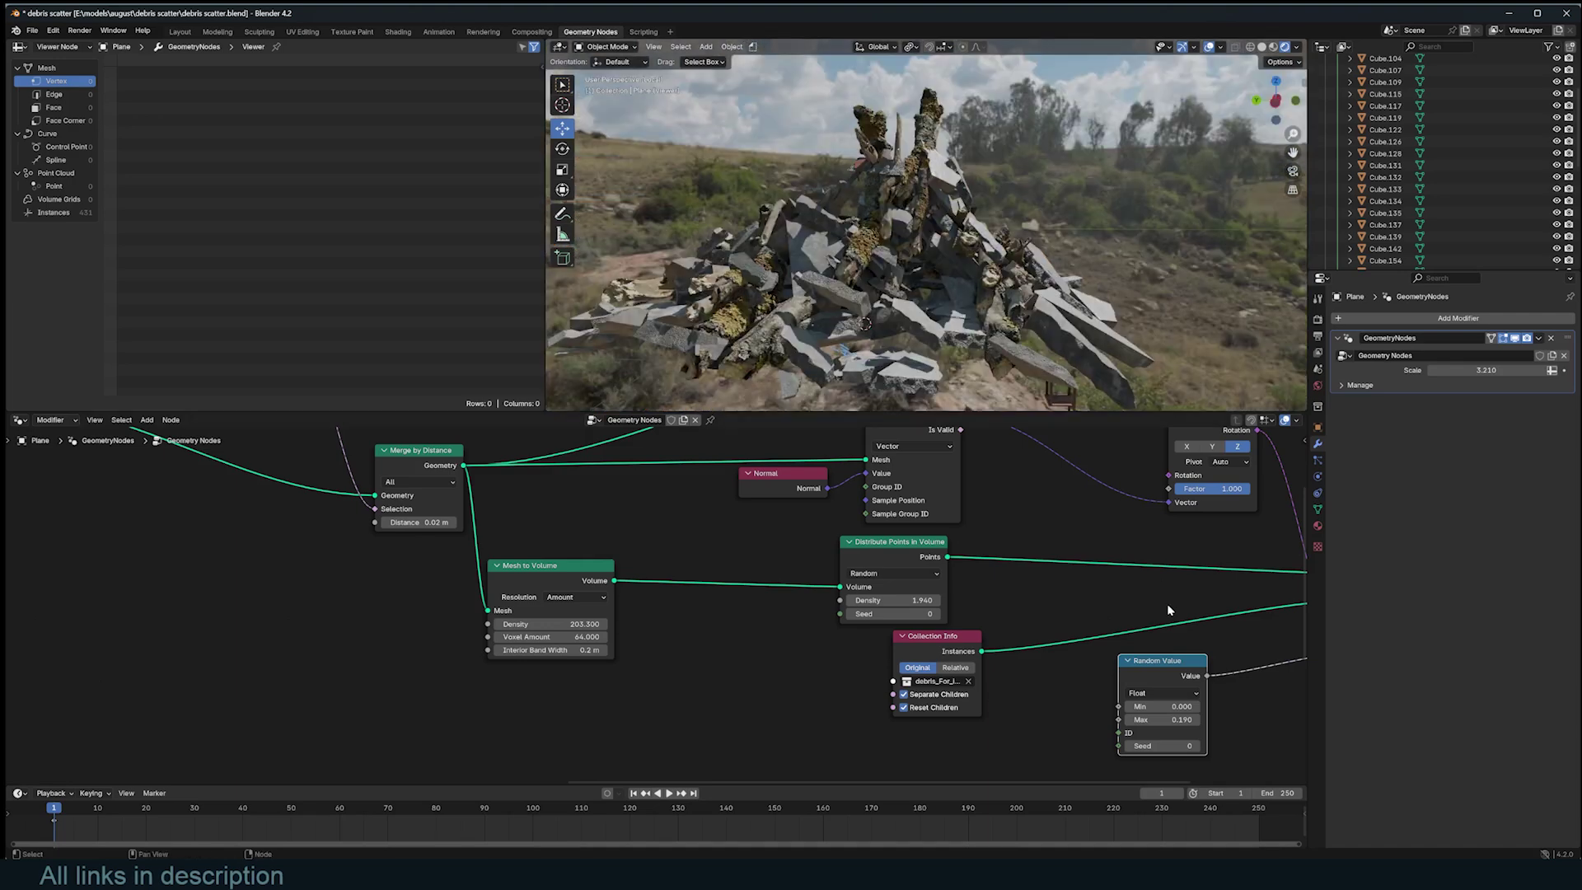
# Step: Move the Viewer farther away from Instance on Points and save the file
pyautogui.scroll(-5, 1169, 605)
pyautogui.moveTo(1130, 579); pyautogui.dragTo(538, 634, button='middle')
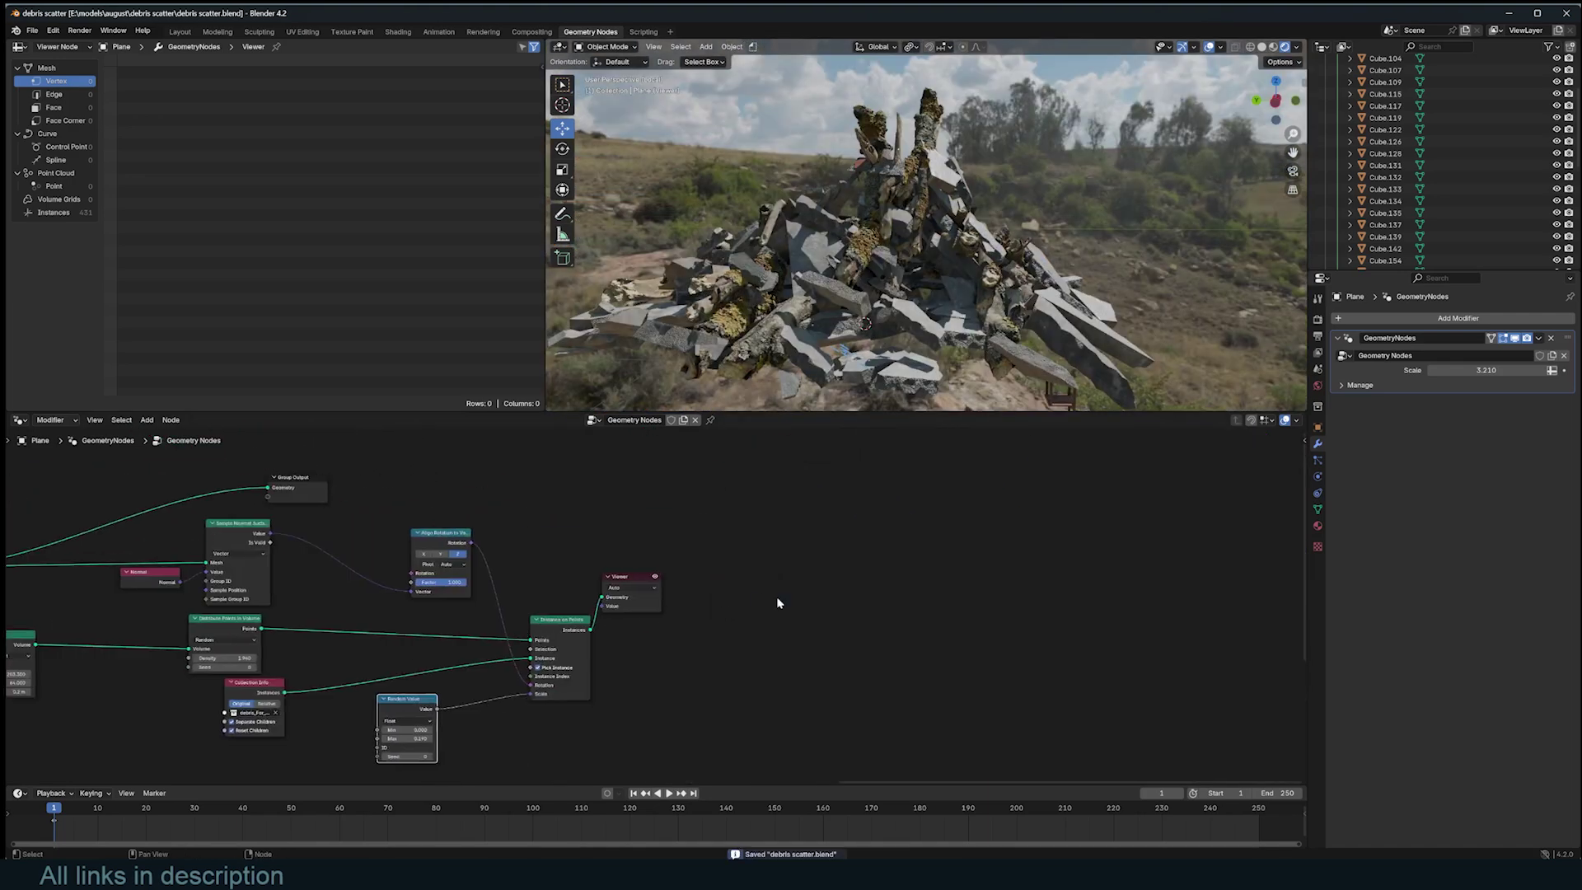
pyautogui.moveTo(1040, 328); pyautogui.dragTo(976, 329, button='middle')
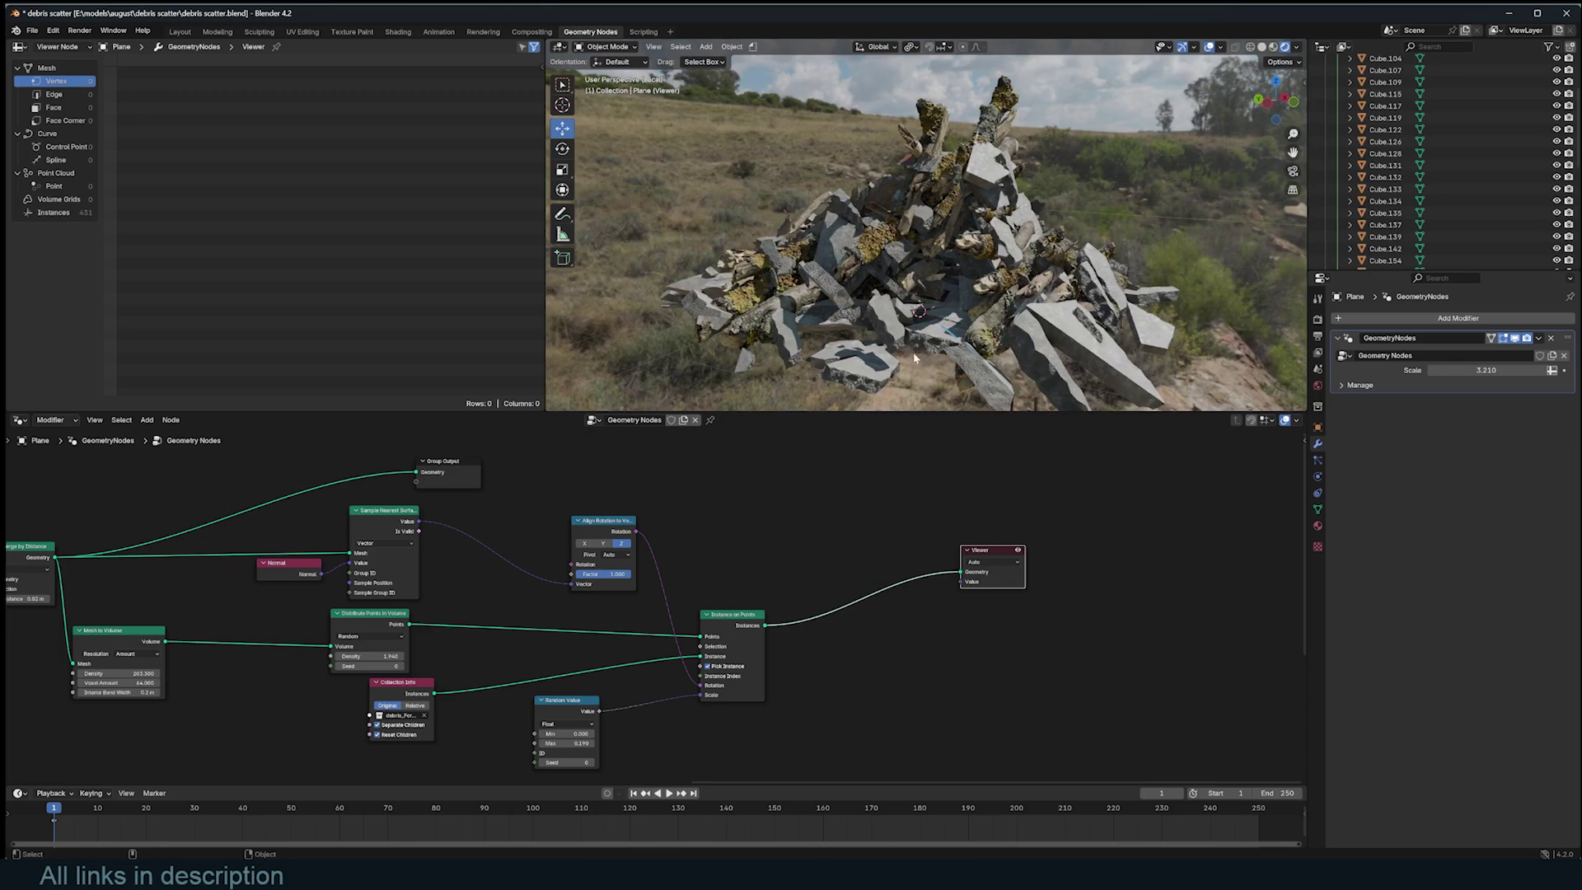
pyautogui.scroll(-5, 842, 523)
pyautogui.moveTo(842, 525); pyautogui.dragTo(894, 545, button='middle')
pyautogui.scroll(4, 893, 544)
pyautogui.hotkey('ctrl', 's')
# Step: Preview the earlier nodes back to the flat grid and examine that plane in the viewport
pyautogui.scroll(-5, 763, 515)
pyautogui.moveTo(304, 541); pyautogui.dragTo(466, 568, button='middle')
pyautogui.keyDown('ctrl'); pyautogui.keyDown('shift'); pyautogui.click(214, 618); pyautogui.keyUp('shift'); pyautogui.keyUp('ctrl')
pyautogui.keyDown('ctrl'); pyautogui.keyDown('shift'); pyautogui.click(81, 611); pyautogui.keyUp('shift'); pyautogui.keyUp('ctrl')
pyautogui.moveTo(1055, 116); pyautogui.dragTo(1042, 180, button='middle')
pyautogui.press('q')
pyautogui.click(1043, 180)
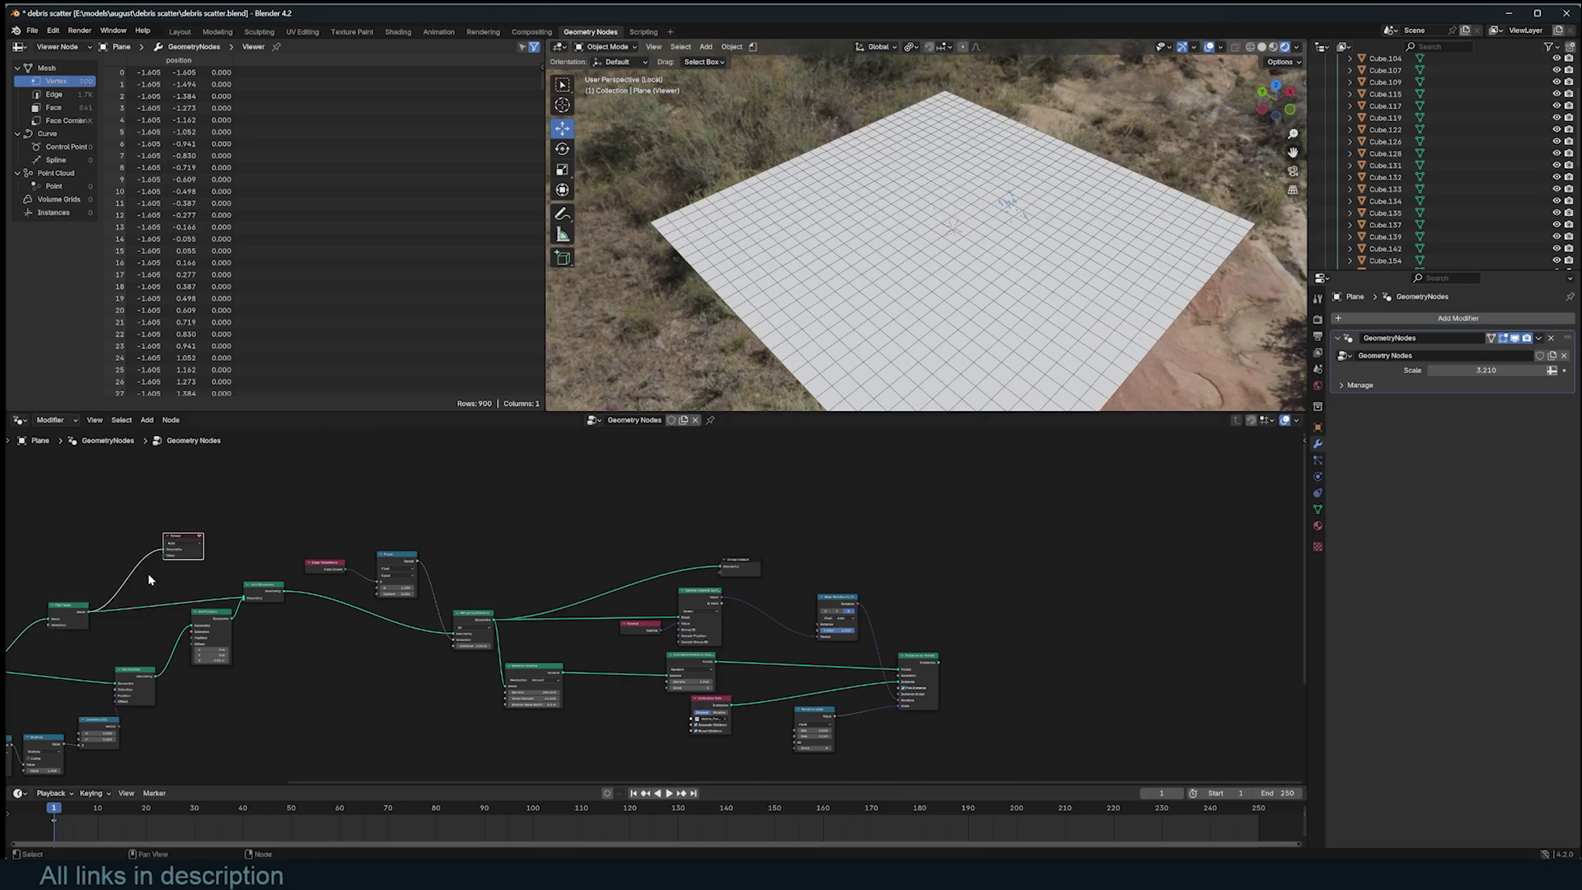
# Step: Try to route the flat grid's output through a reroute to the far end of the node tree
pyautogui.moveTo(181, 553); pyautogui.dragTo(1030, 515)
pyautogui.scroll(3, 843, 483)
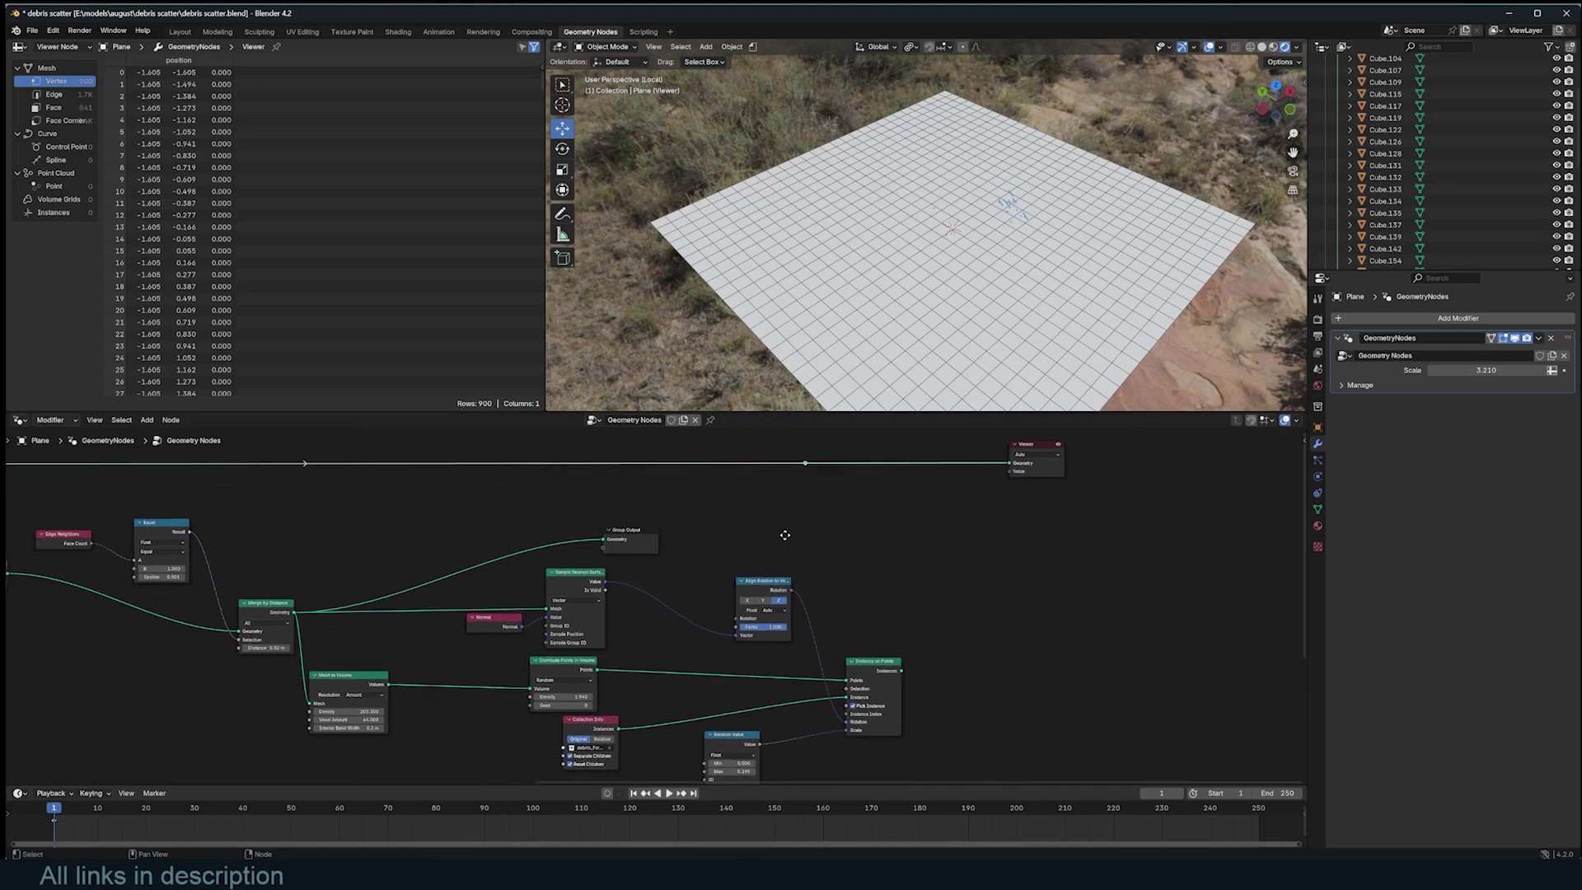
pyautogui.hotkey('shift', 'a')
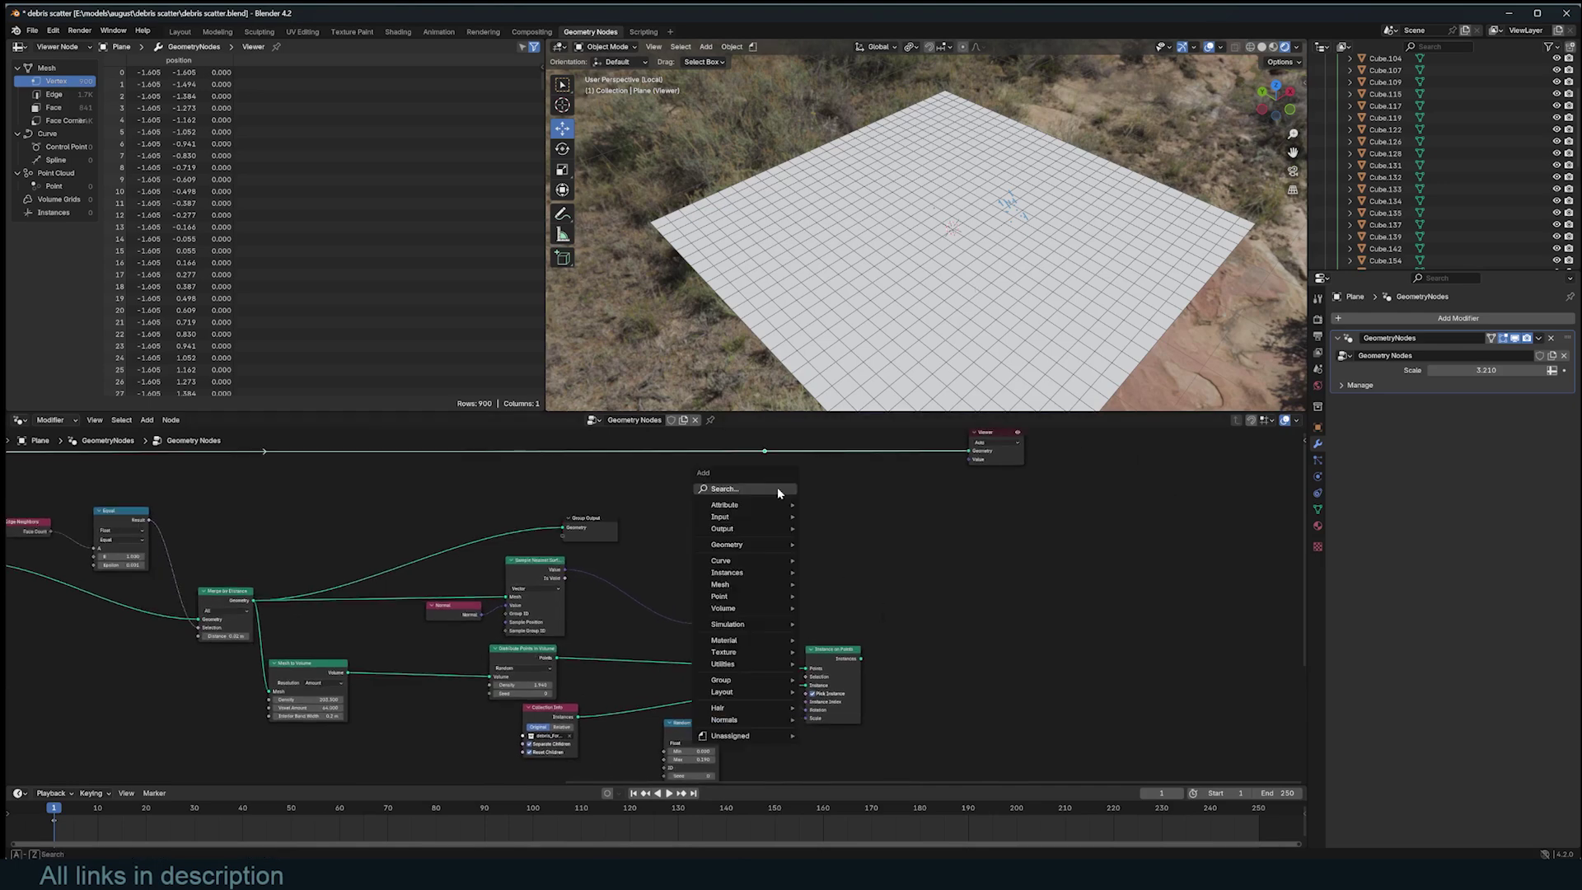
pyautogui.write('greo')
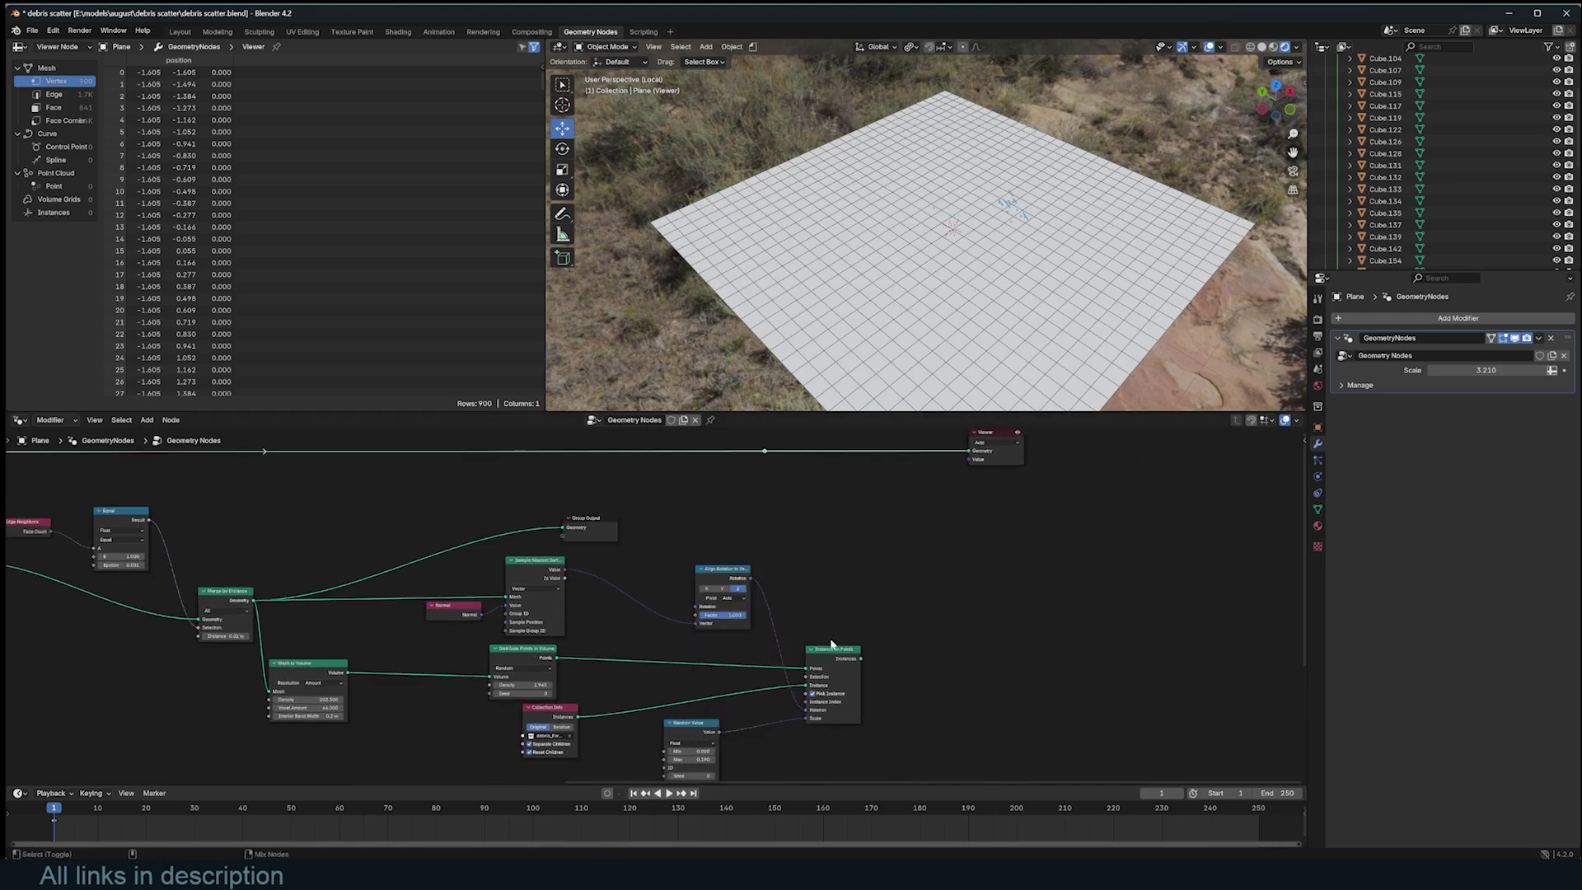
# Step: Compare the debris instances, the flat grid and the distributed volume points in the Viewer
pyautogui.keyDown('ctrl'); pyautogui.keyDown('shift'); pyautogui.click(827, 654); pyautogui.keyUp('shift'); pyautogui.keyUp('ctrl')
pyautogui.moveTo(899, 247); pyautogui.dragTo(896, 343, button='middle')
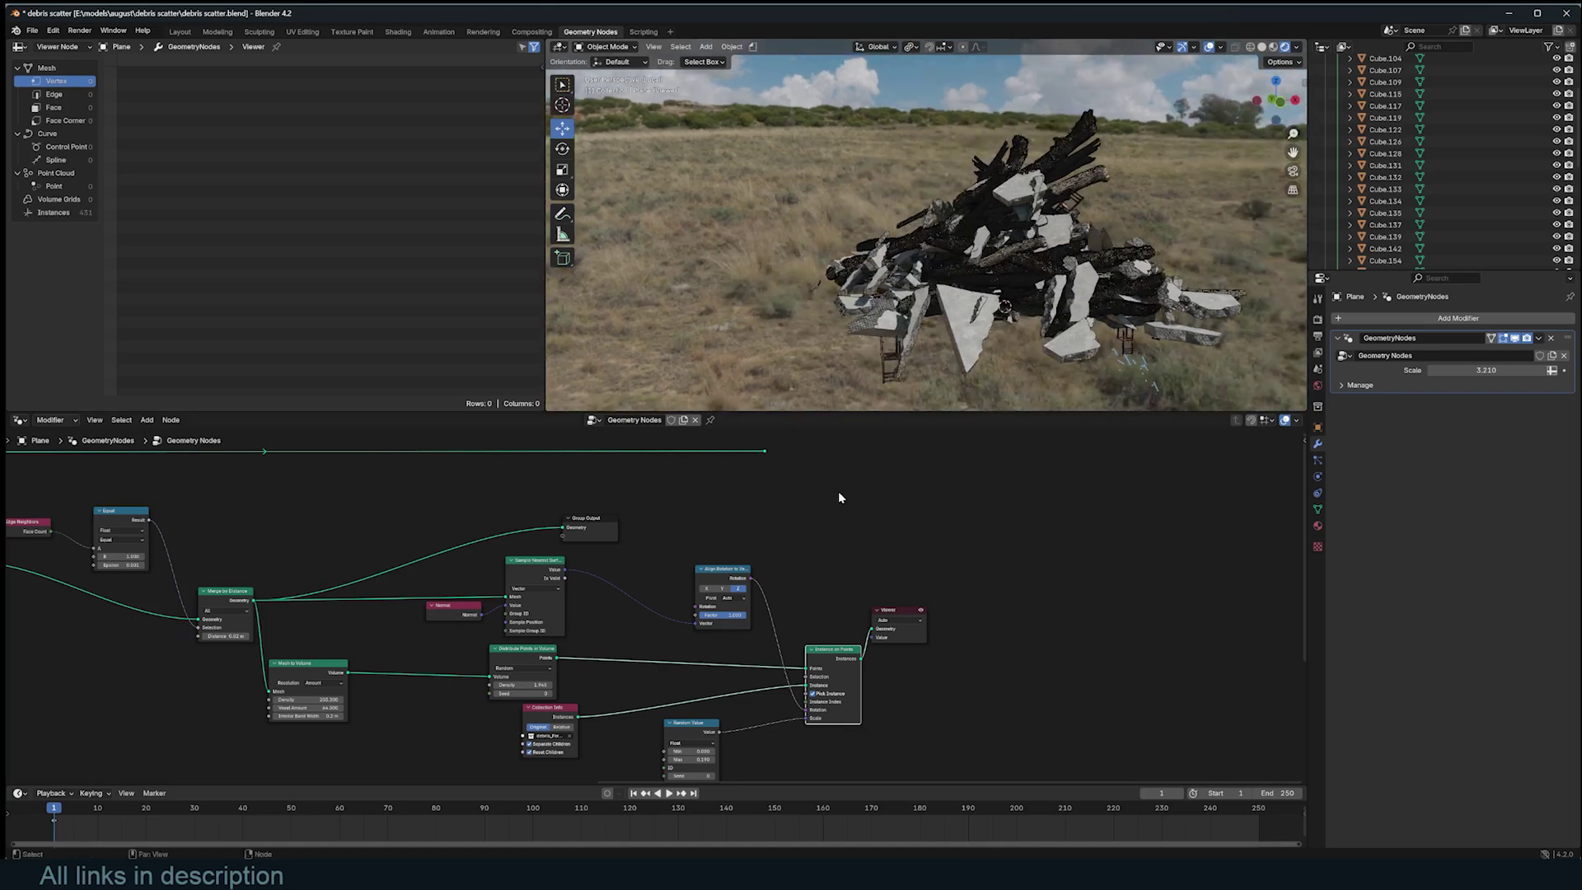
pyautogui.scroll(1, 825, 486)
pyautogui.keyDown('ctrl'); pyautogui.keyDown('shift'); pyautogui.click(774, 440); pyautogui.keyUp('shift'); pyautogui.keyUp('ctrl')
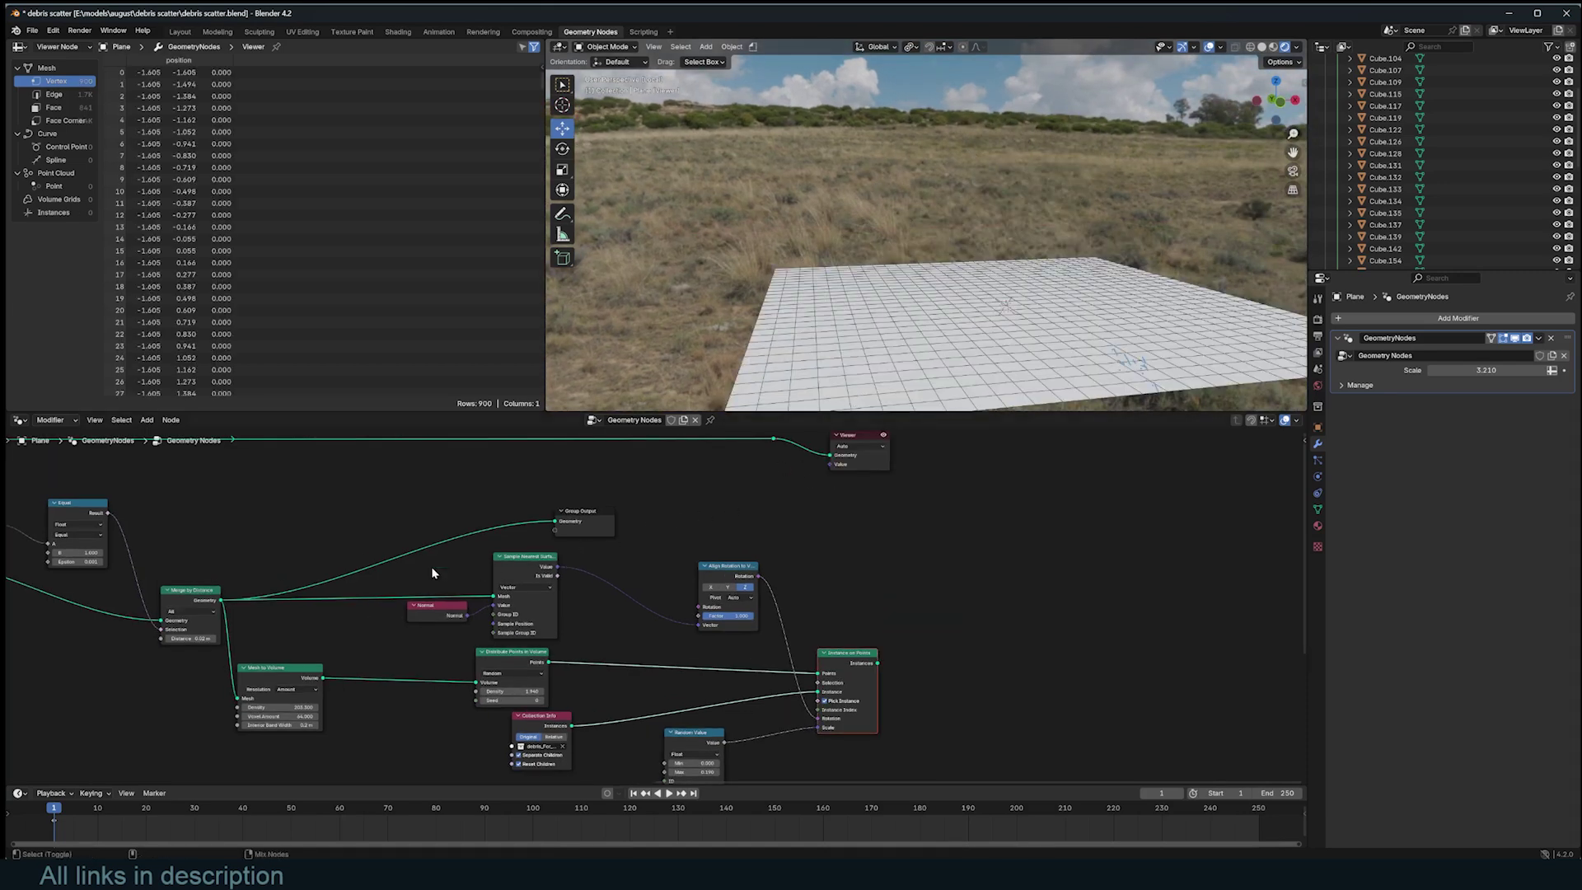
pyautogui.moveTo(347, 666); pyautogui.dragTo(522, 674, button='middle')
pyautogui.keyDown('ctrl'); pyautogui.keyDown('shift'); pyautogui.click(710, 669); pyautogui.keyUp('shift'); pyautogui.keyUp('ctrl')
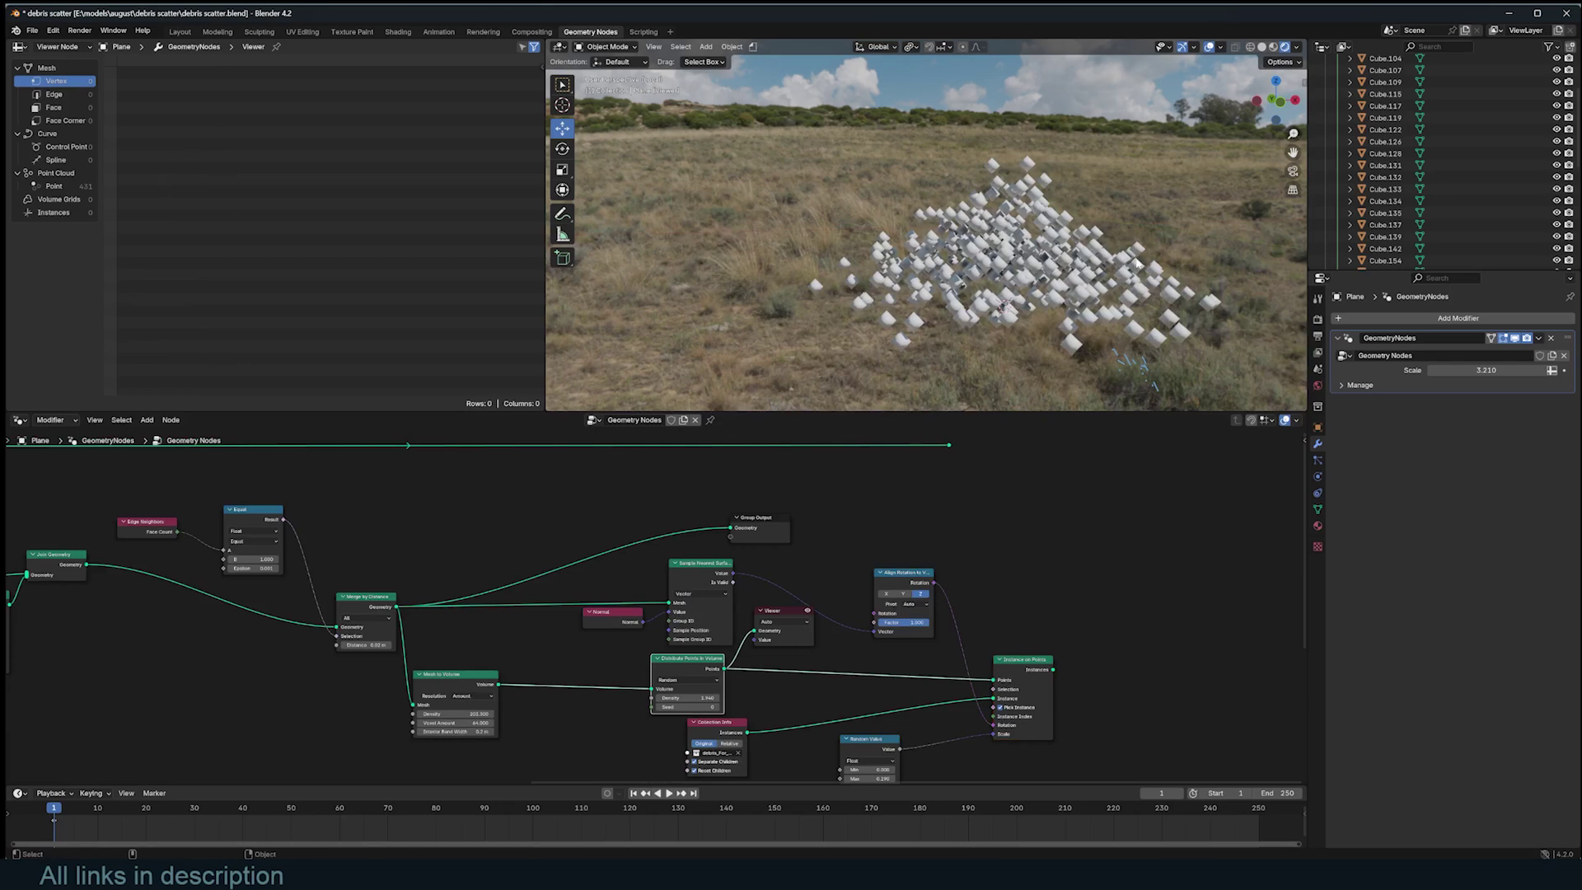
pyautogui.moveTo(886, 496); pyautogui.dragTo(857, 530, button='middle')
# Step: Preview the debris instances from a low angle, save the file, and move the Viewer away from Instance on Points
pyautogui.keyDown('ctrl'); pyautogui.keyDown('shift'); pyautogui.click(920, 480); pyautogui.keyUp('shift'); pyautogui.keyUp('ctrl')
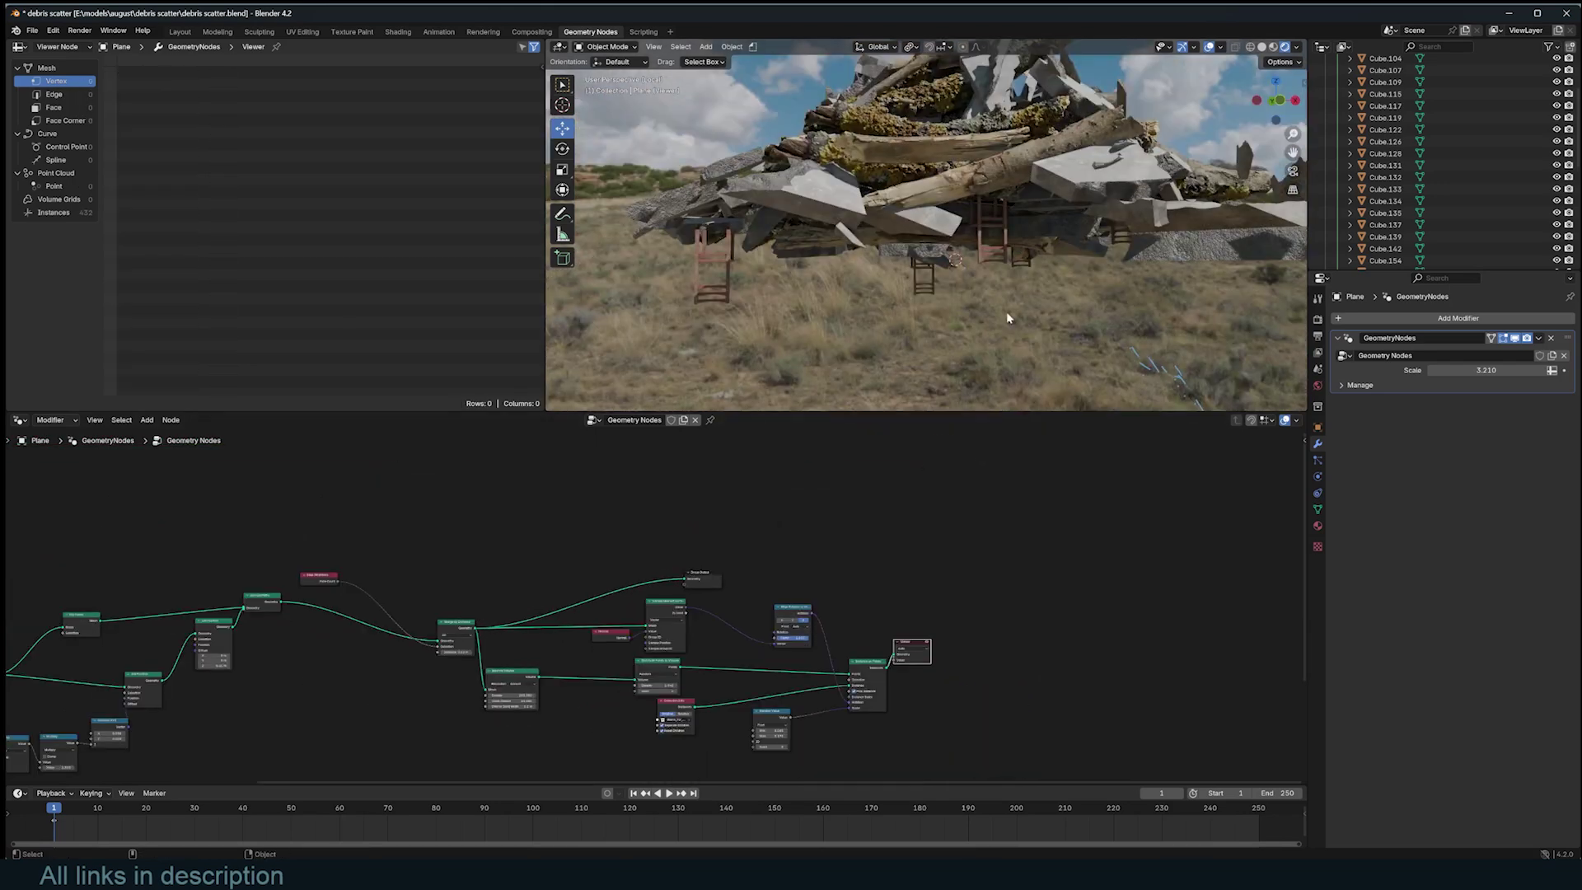
pyautogui.scroll(-1, 1006, 314)
pyautogui.moveTo(1007, 314); pyautogui.dragTo(972, 321, button='middle')
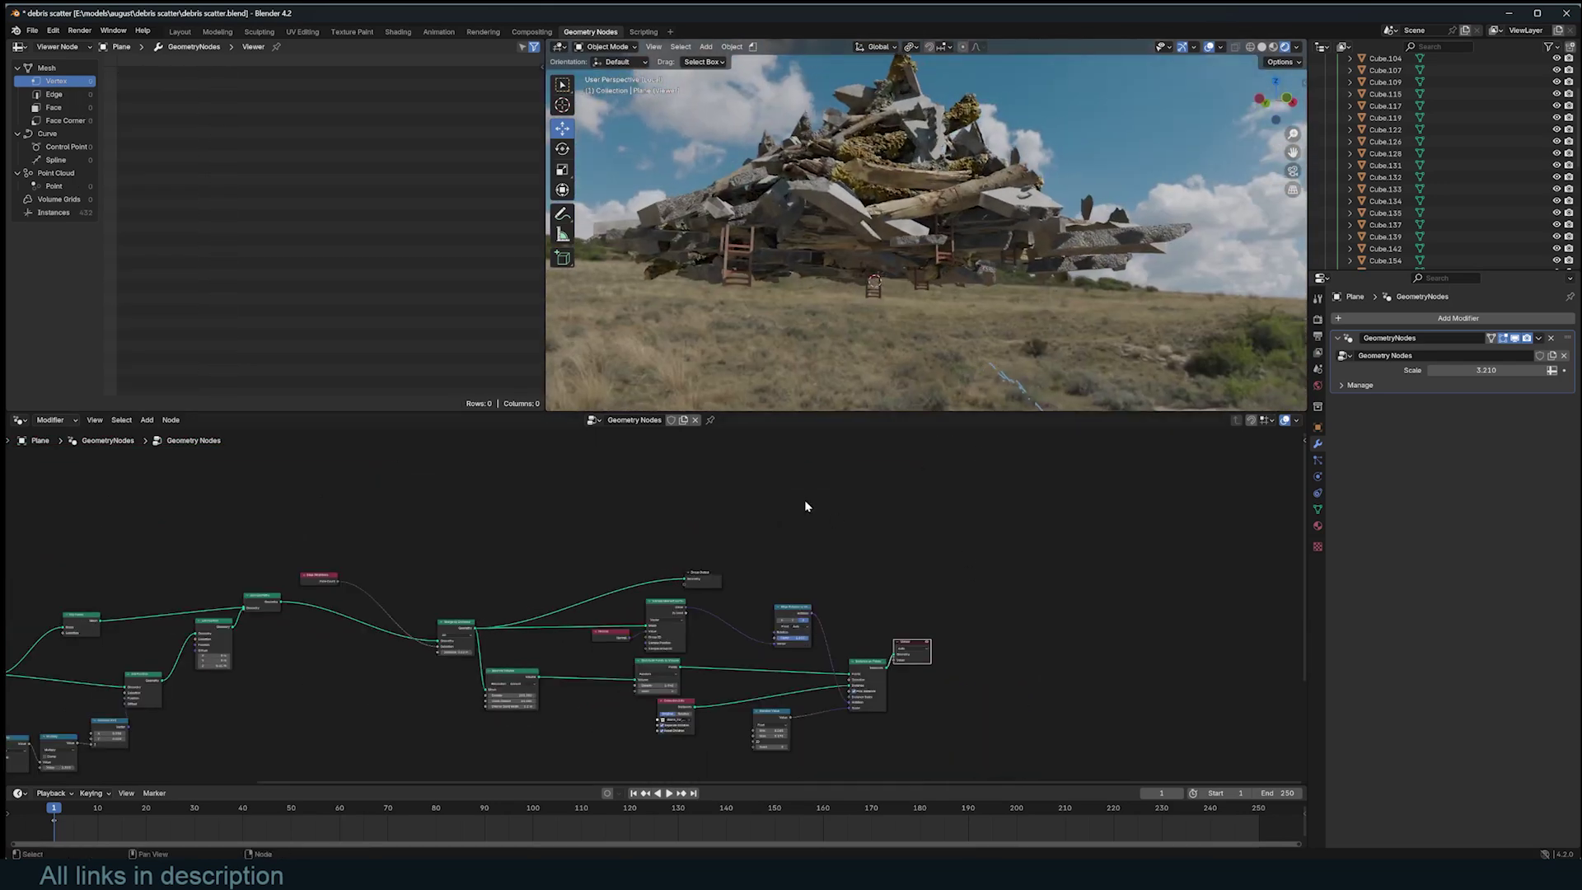
pyautogui.scroll(2, 689, 541)
pyautogui.hotkey('ctrl', 's')
pyautogui.moveTo(739, 610); pyautogui.dragTo(1033, 683)
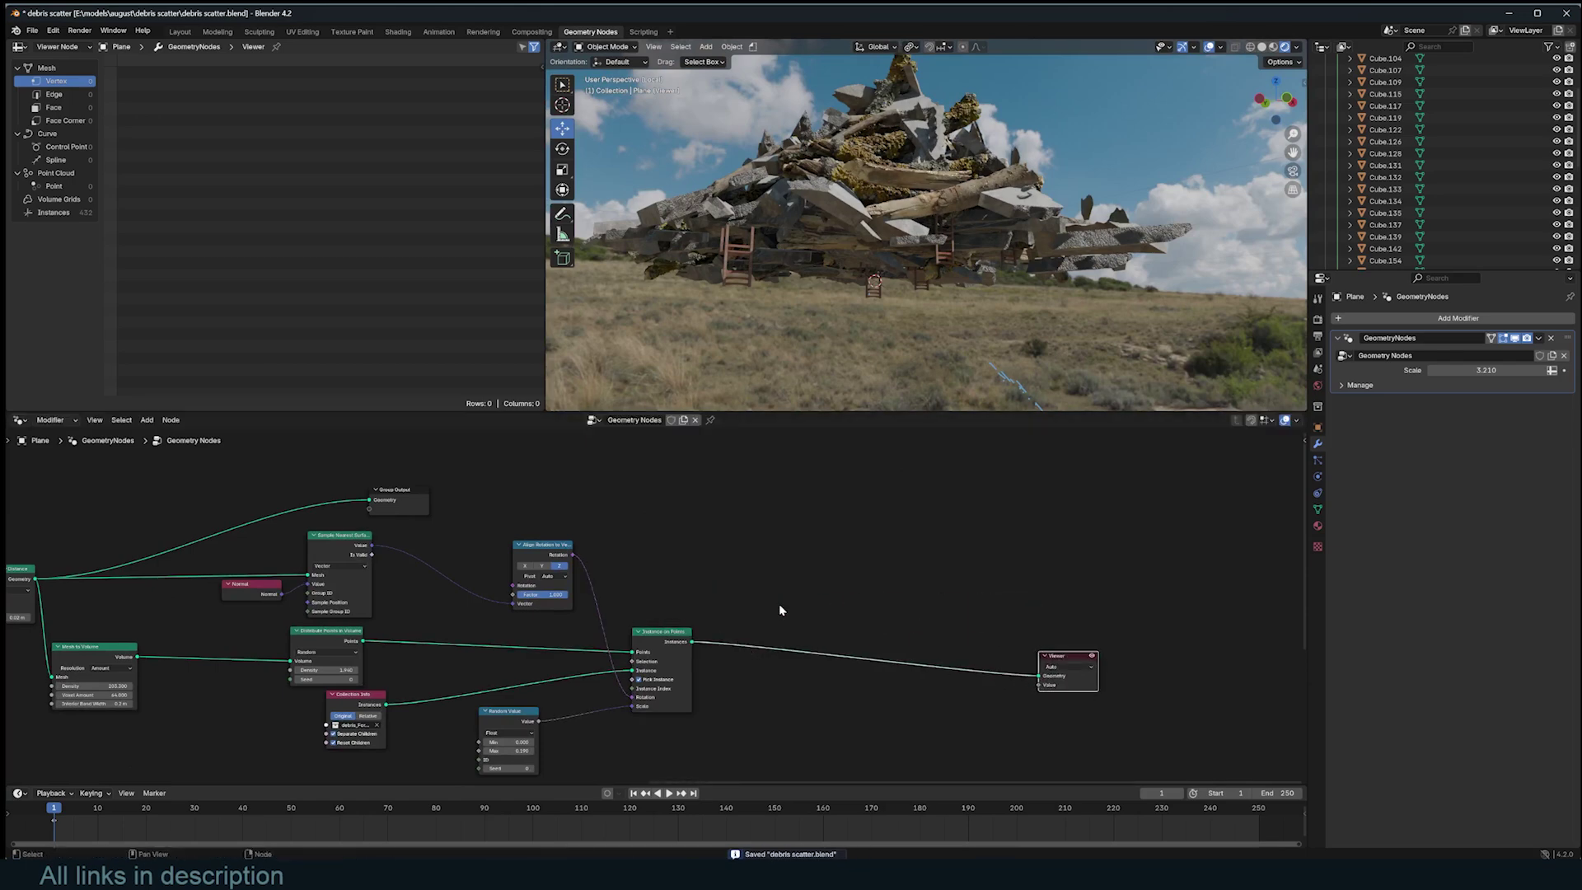
# Step: Add a Position node above Instance on Points and connect it to a new Separate XYZ node
pyautogui.scroll(3, 801, 563)
pyautogui.hotkey('shift', 'a')
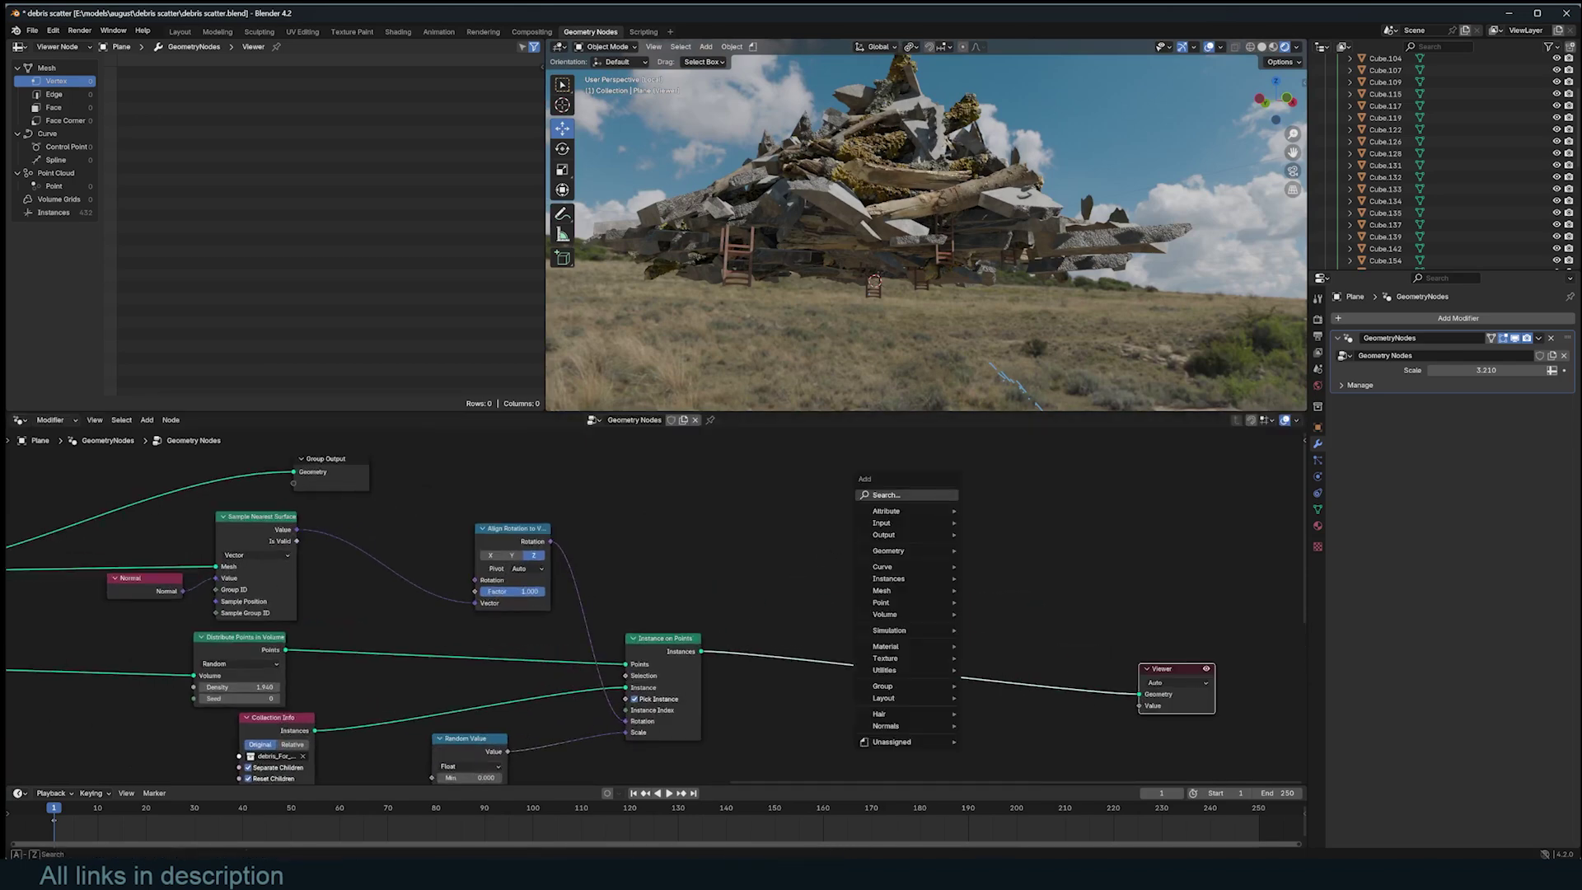
pyautogui.click(938, 493)
pyautogui.write('pos')
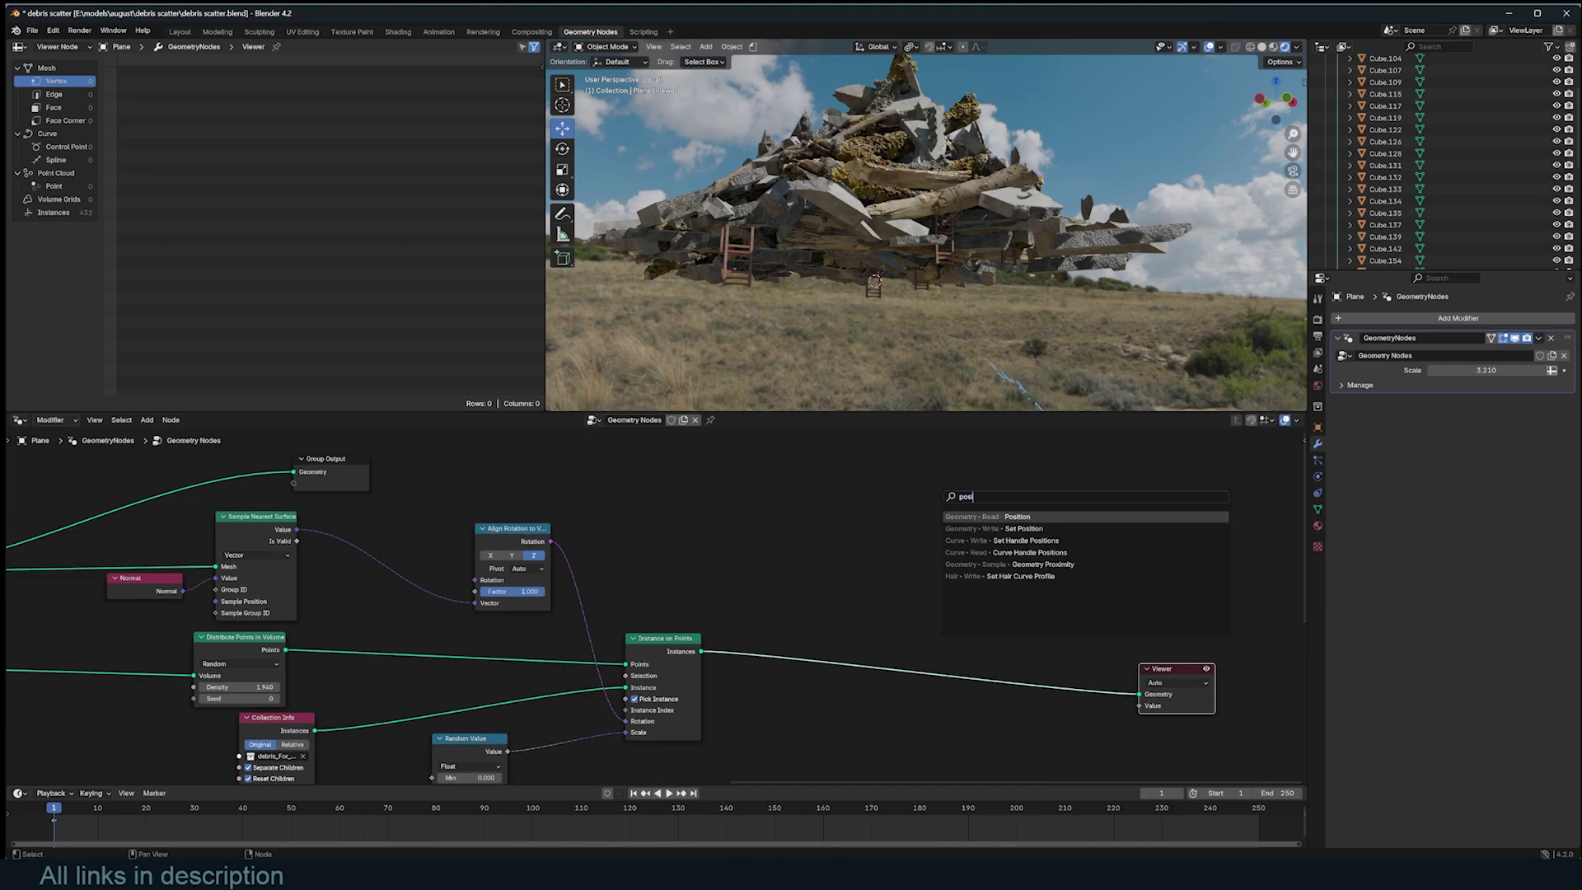
pyautogui.press('Return')
pyautogui.click(672, 554)
pyautogui.moveTo(710, 561); pyautogui.dragTo(789, 528)
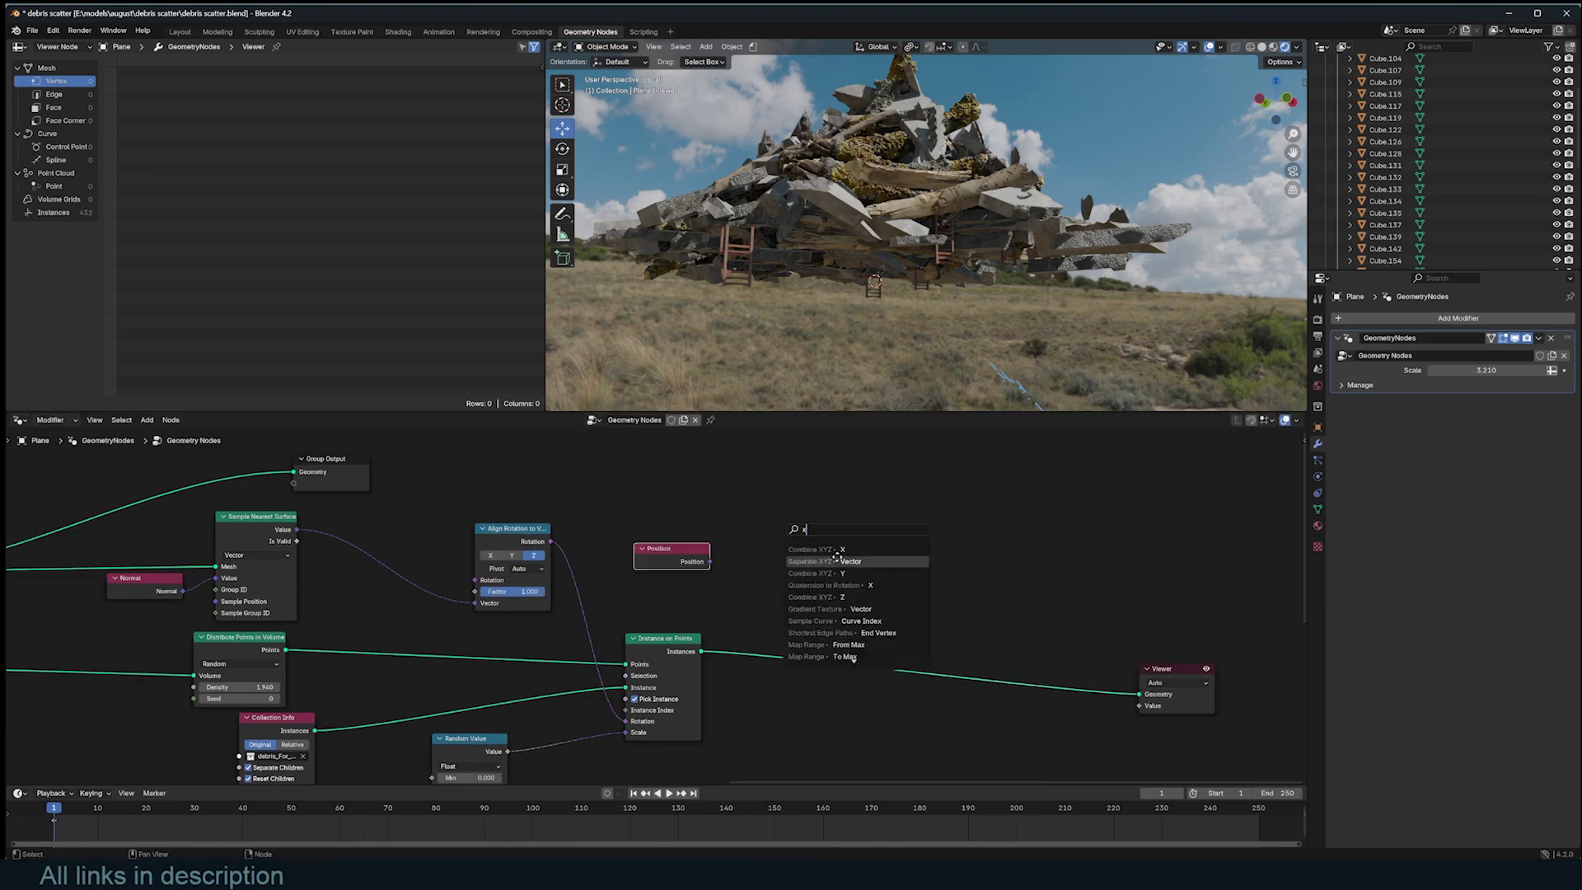
pyautogui.click(837, 559)
pyautogui.click(824, 557)
# Step: Preview the Z position on the debris instances, with the Viewer domain set to Instance
pyautogui.keyDown('ctrl'); pyautogui.keyDown('shift'); pyautogui.click(831, 548); pyautogui.keyUp('shift'); pyautogui.keyUp('ctrl')
pyautogui.moveTo(879, 501); pyautogui.dragTo(985, 526)
pyautogui.click(1071, 532)
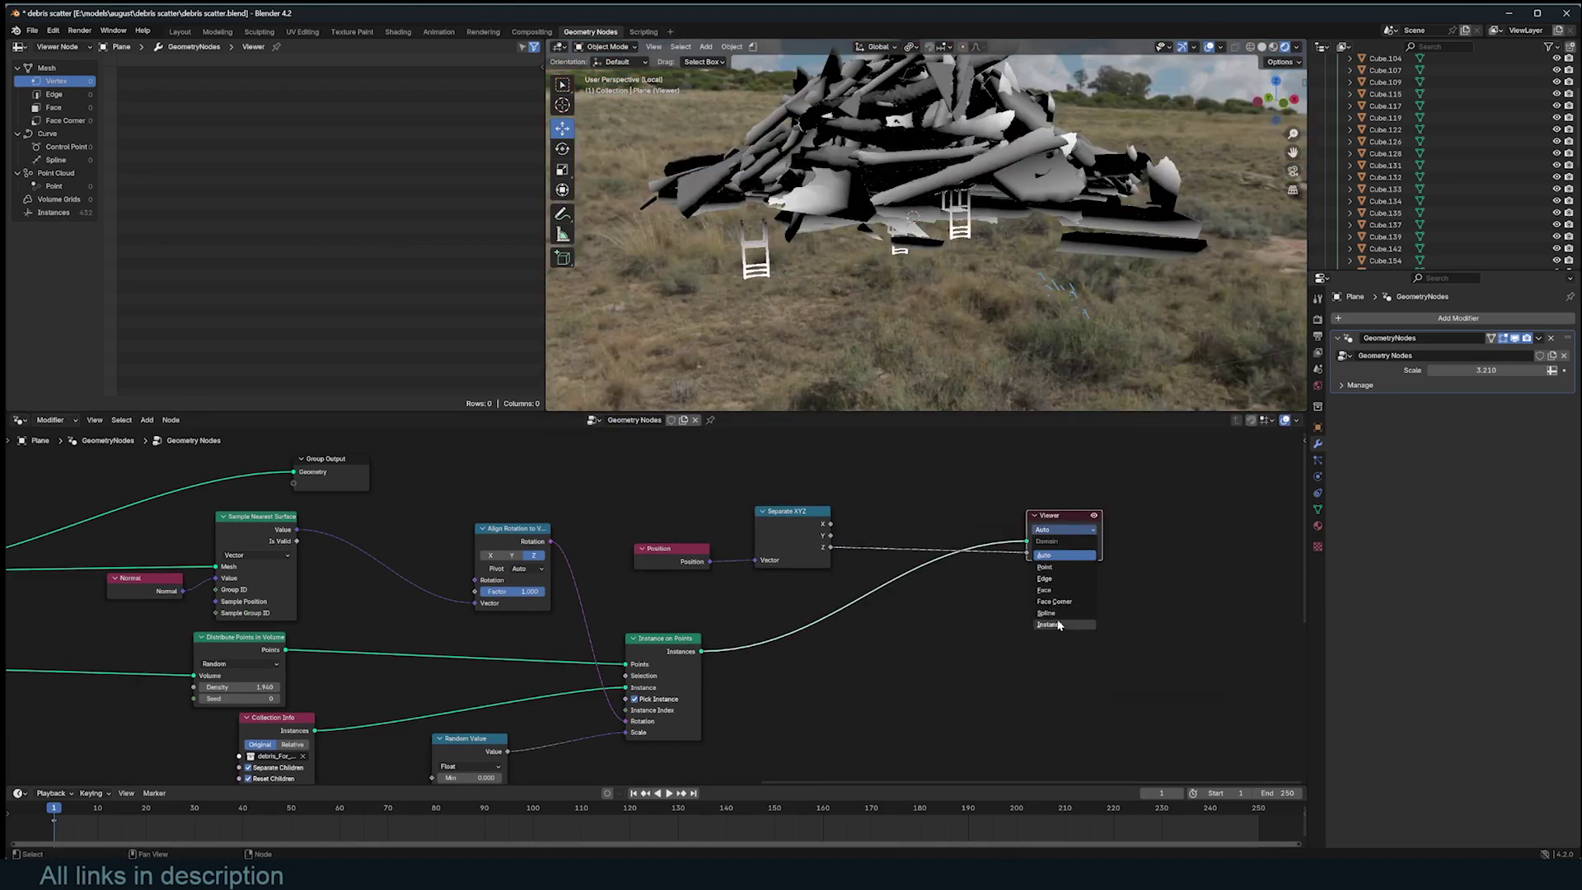
pyautogui.click(1050, 625)
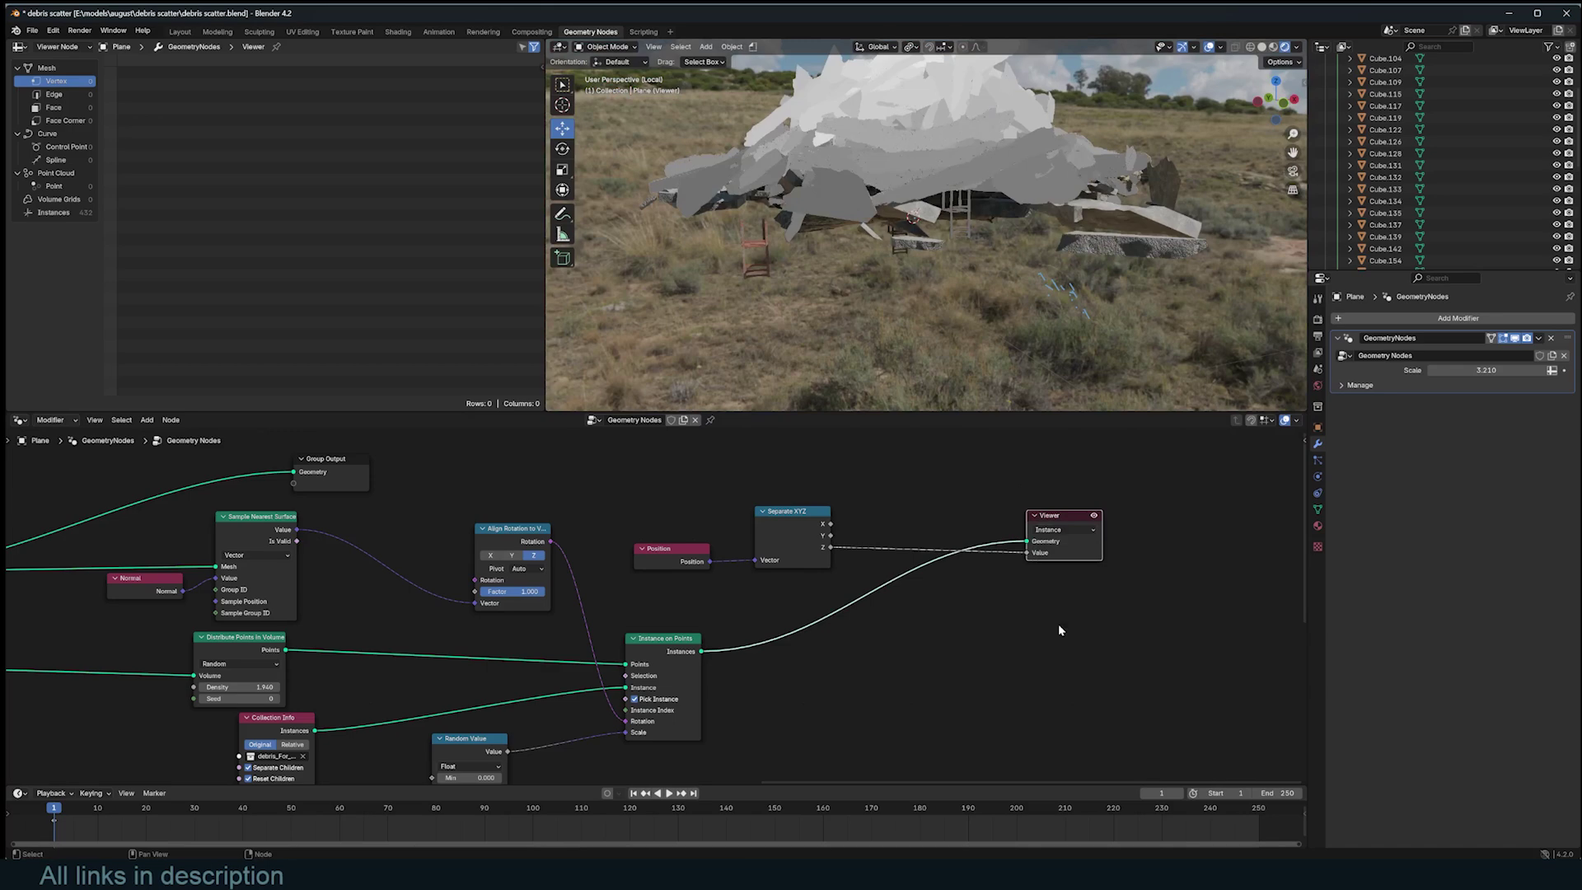
pyautogui.moveTo(910, 107); pyautogui.dragTo(897, 170, button='middle')
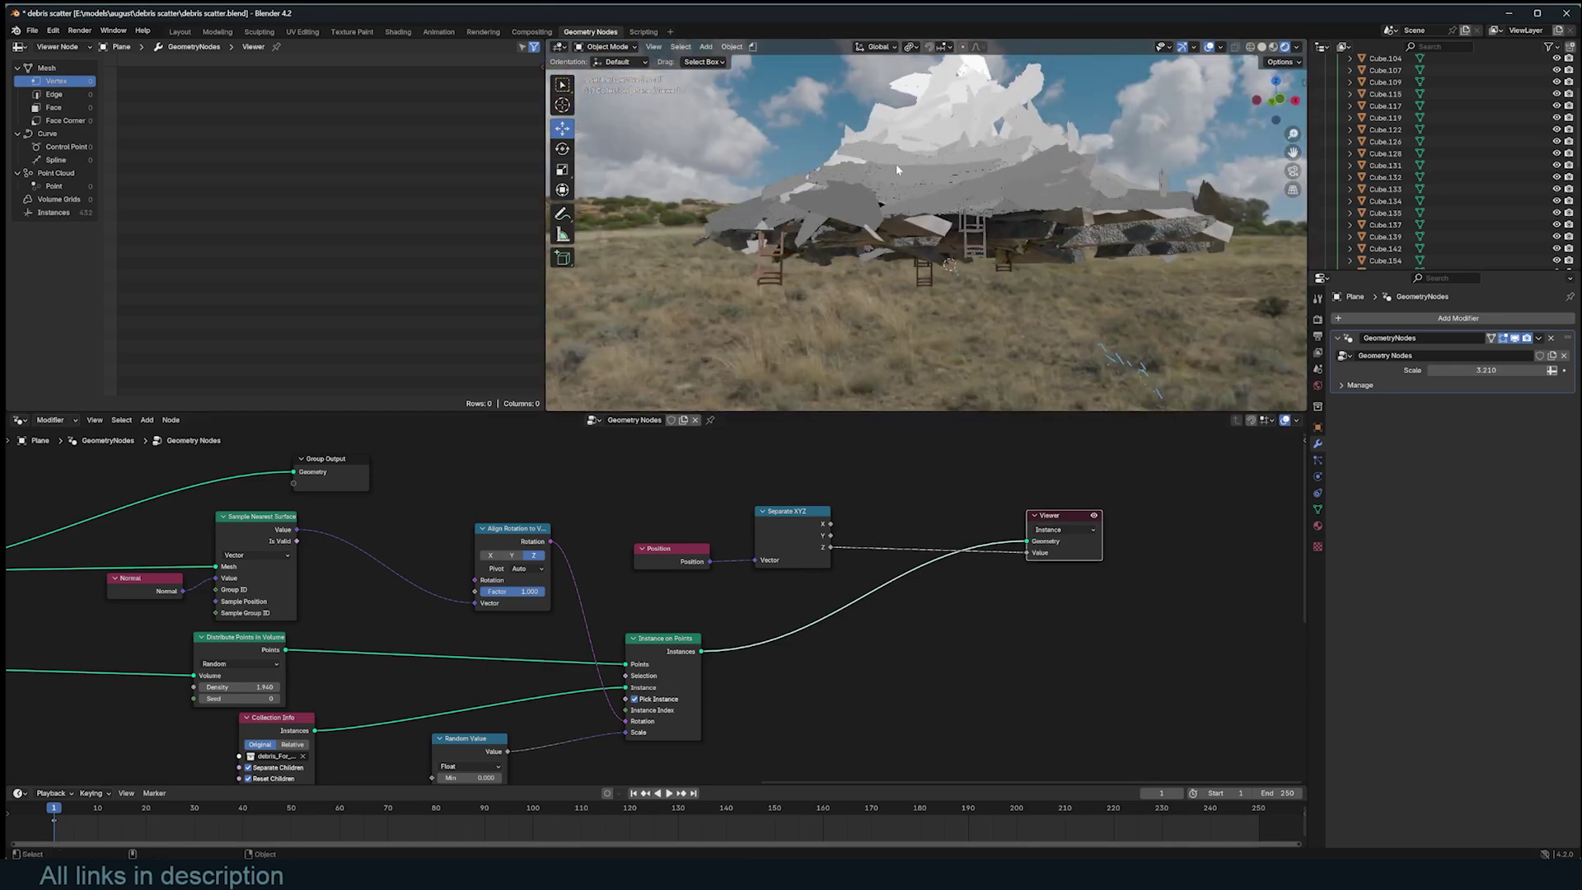
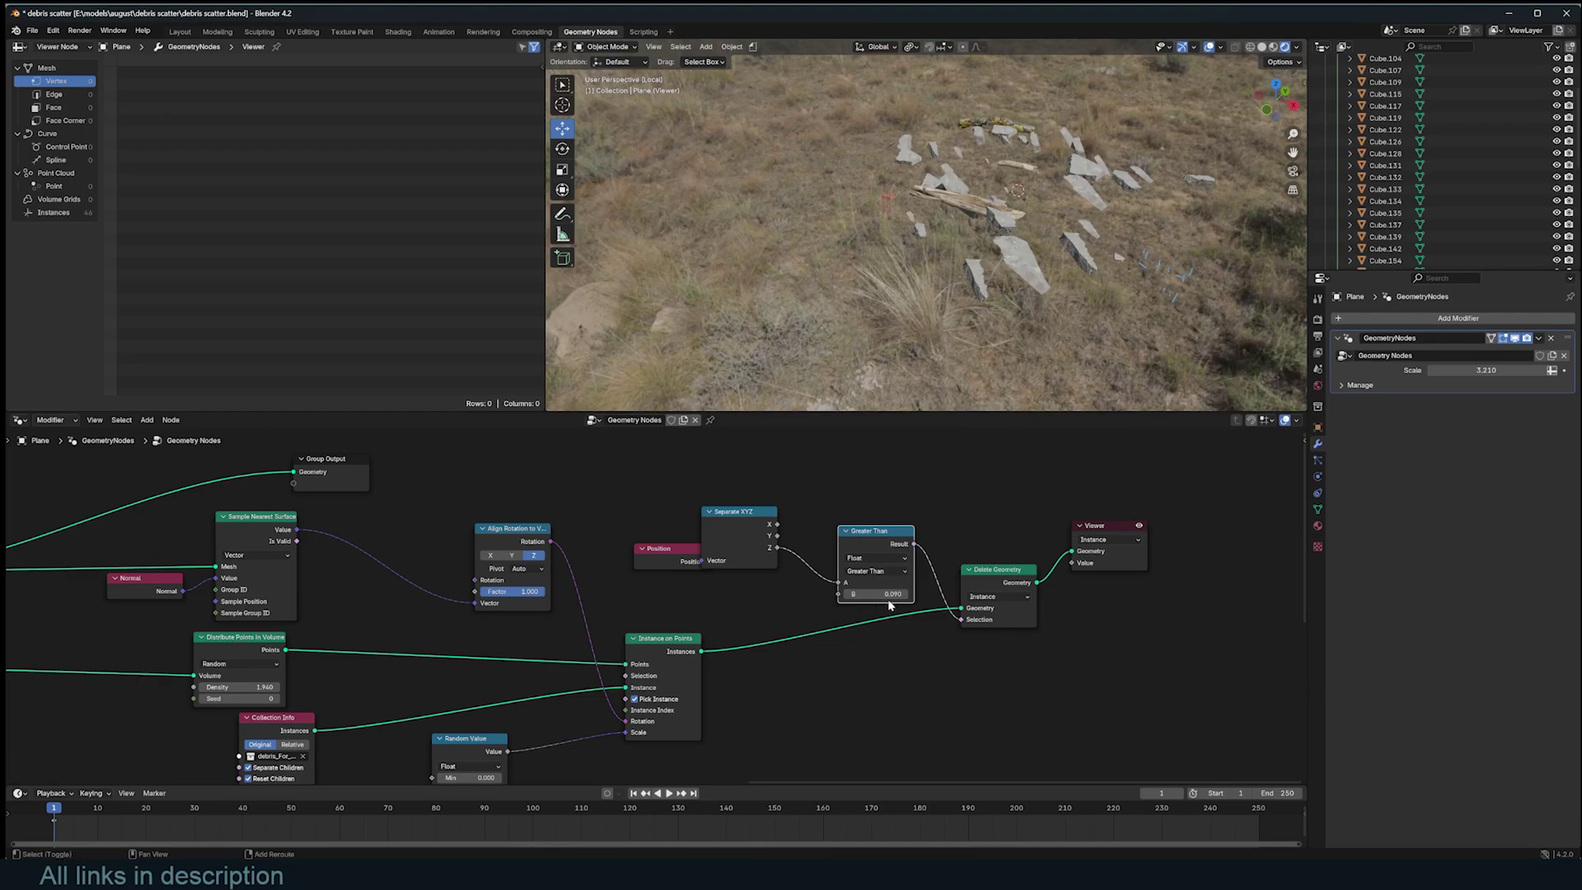
# Step: Raise the Greater Than threshold that drives Delete Geometry to 0.220 and inspect the remaining debris from above
pyautogui.moveTo(888, 594); pyautogui.dragTo(963, 594)
pyautogui.moveTo(1030, 111); pyautogui.dragTo(919, 391, button='middle')
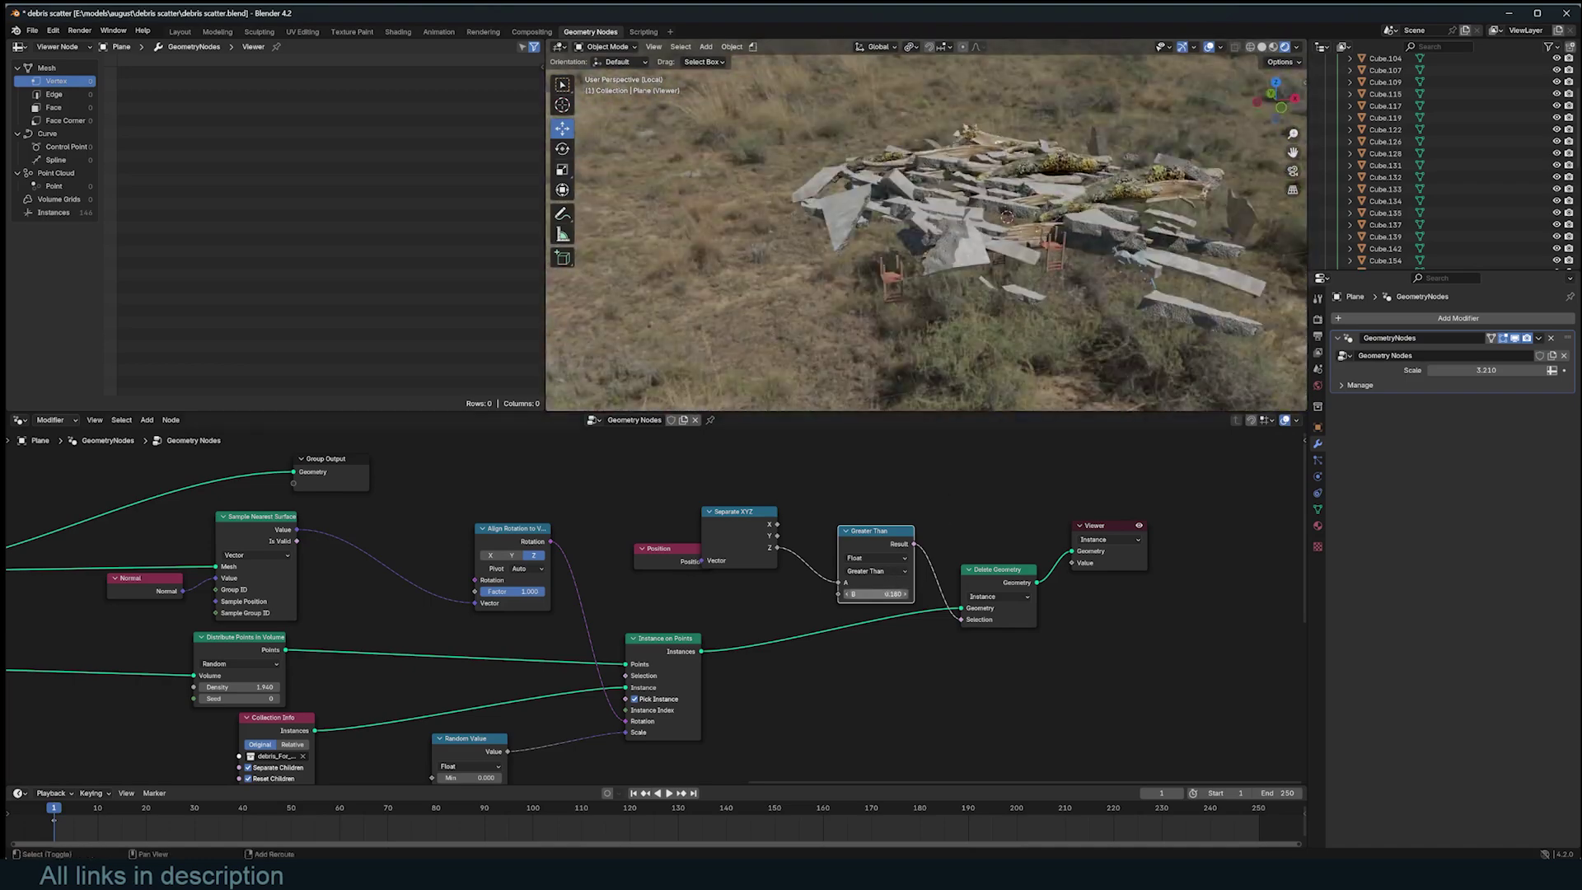
pyautogui.keyDown('shift'); pyautogui.moveTo(893, 594); pyautogui.dragTo(992, 594); pyautogui.keyUp('shift')
pyautogui.moveTo(1076, 195); pyautogui.dragTo(816, 305, button='middle')
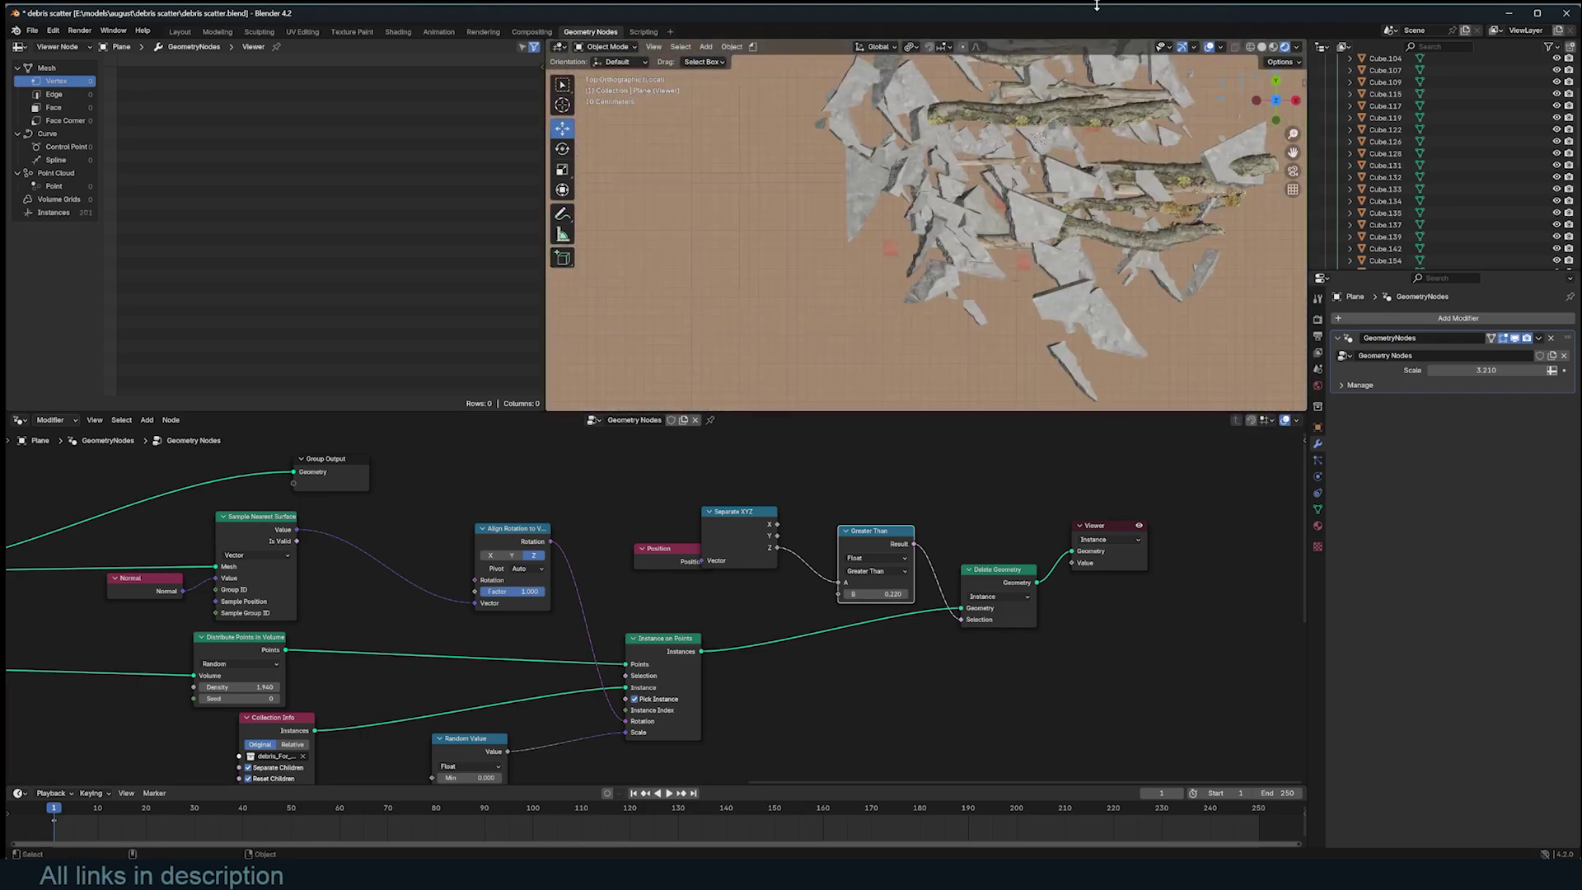
pyautogui.scroll(-2, 1076, 155)
# Step: Move the Viewer and Delete Geometry nodes farther from Instance on Points to leave room between them
pyautogui.moveTo(1183, 511); pyautogui.dragTo(962, 630)
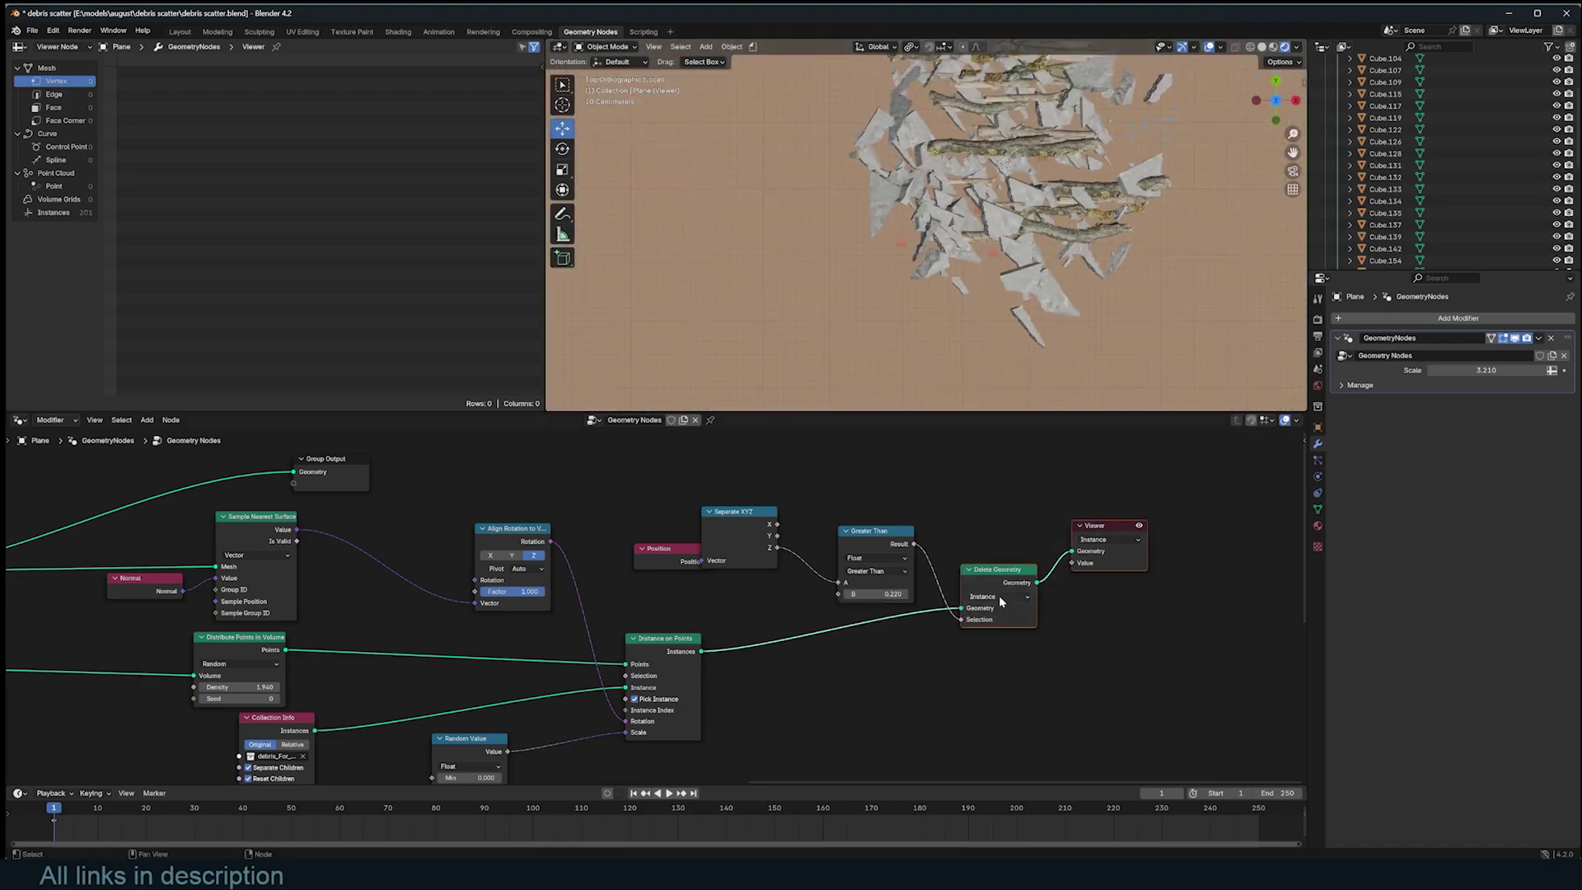
pyautogui.moveTo(1210, 512); pyautogui.dragTo(1041, 601)
pyautogui.moveTo(1021, 585); pyautogui.dragTo(1182, 615)
pyautogui.scroll(1, 1015, 604)
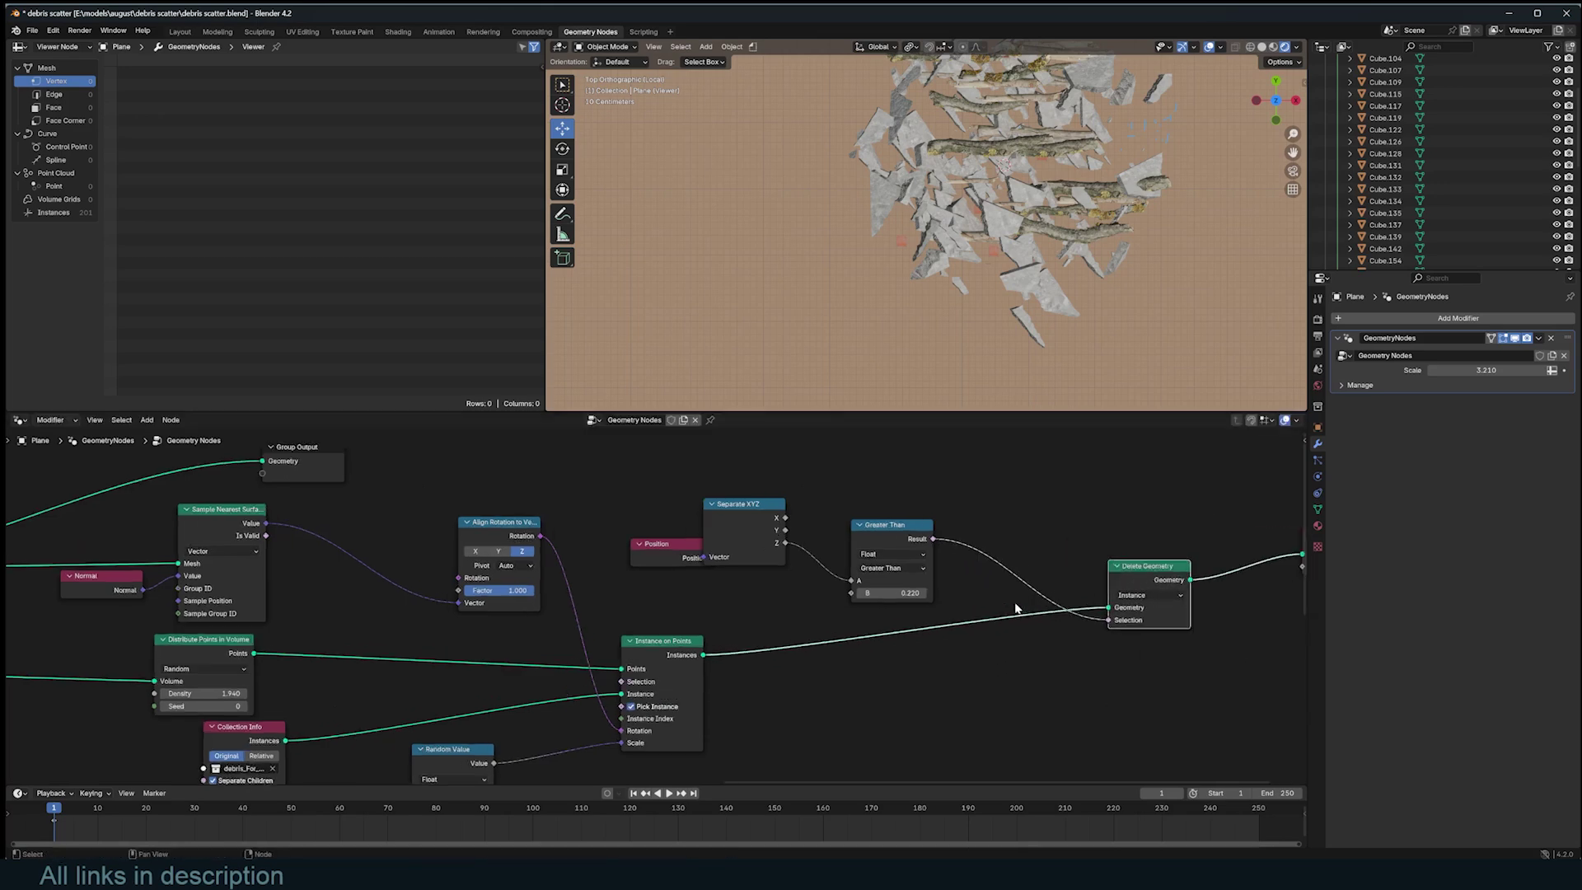
pyautogui.scroll(2, 1015, 602)
# Step: Insert a Rotate Instances node on the link between Instance on Points and Delete Geometry
pyautogui.moveTo(1015, 601); pyautogui.dragTo(933, 508, button='middle')
pyautogui.hotkey('shift', 'a')
pyautogui.write('rt')
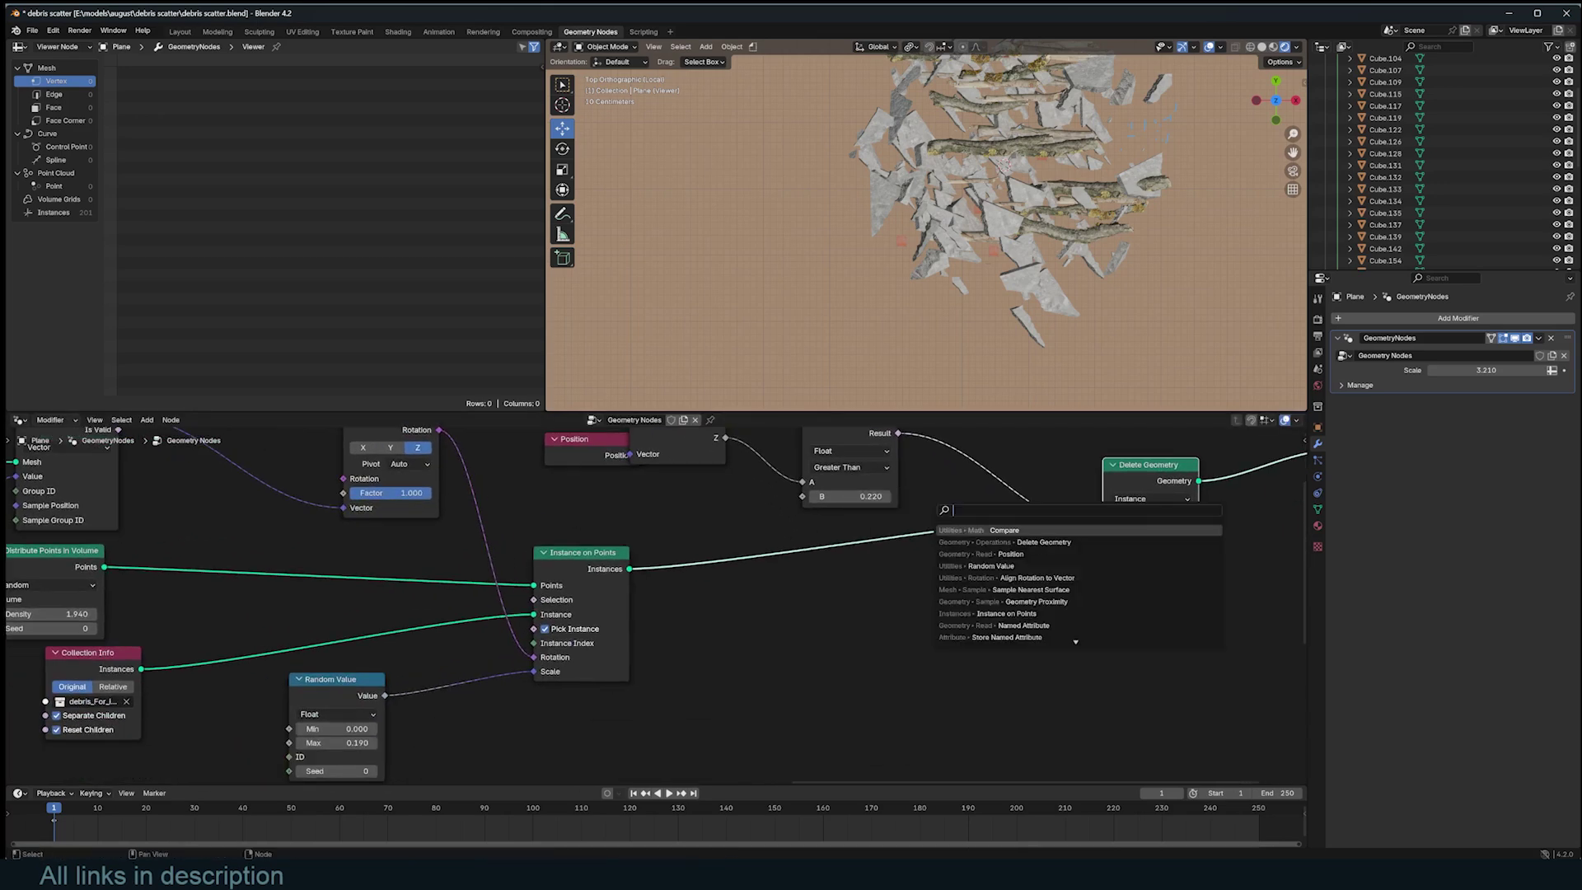
pyautogui.write('ota')
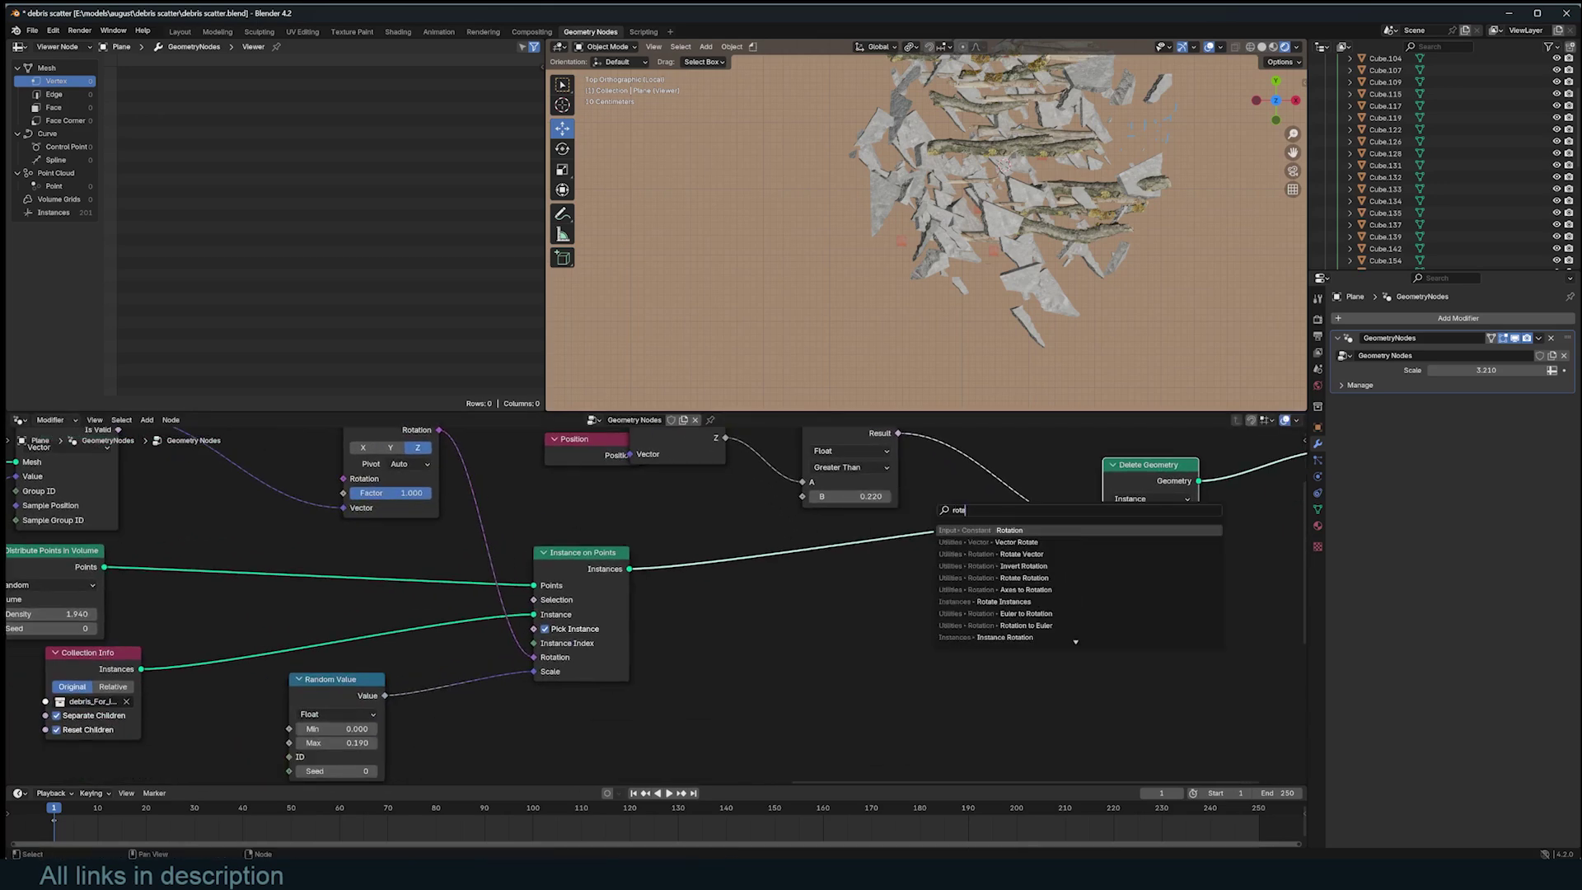
pyautogui.press('Down')
pyautogui.press('Down')
pyautogui.press('Down')
pyautogui.press('Down')
pyautogui.press('Down')
pyautogui.press('Down')
pyautogui.press('Return')
pyautogui.click(913, 524)
# Step: Try a Z rotation of -7.7° on the Rotate Instances node
pyautogui.moveTo(862, 631); pyautogui.dragTo(913, 604, button='middle')
pyautogui.scroll(1, 914, 604)
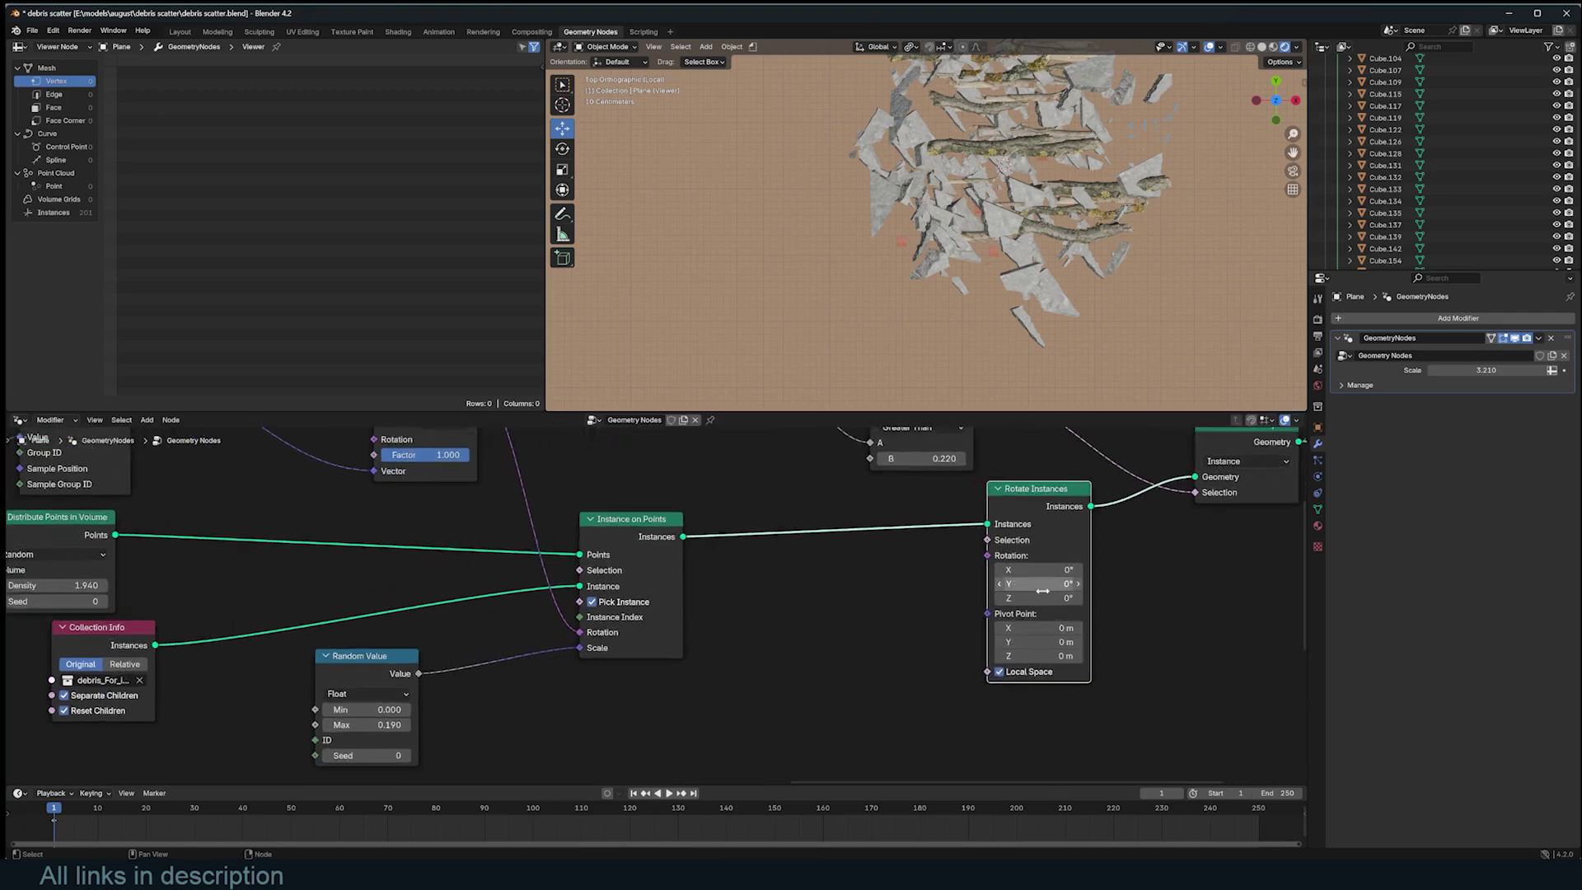
pyautogui.moveTo(1039, 597); pyautogui.dragTo(1001, 598)
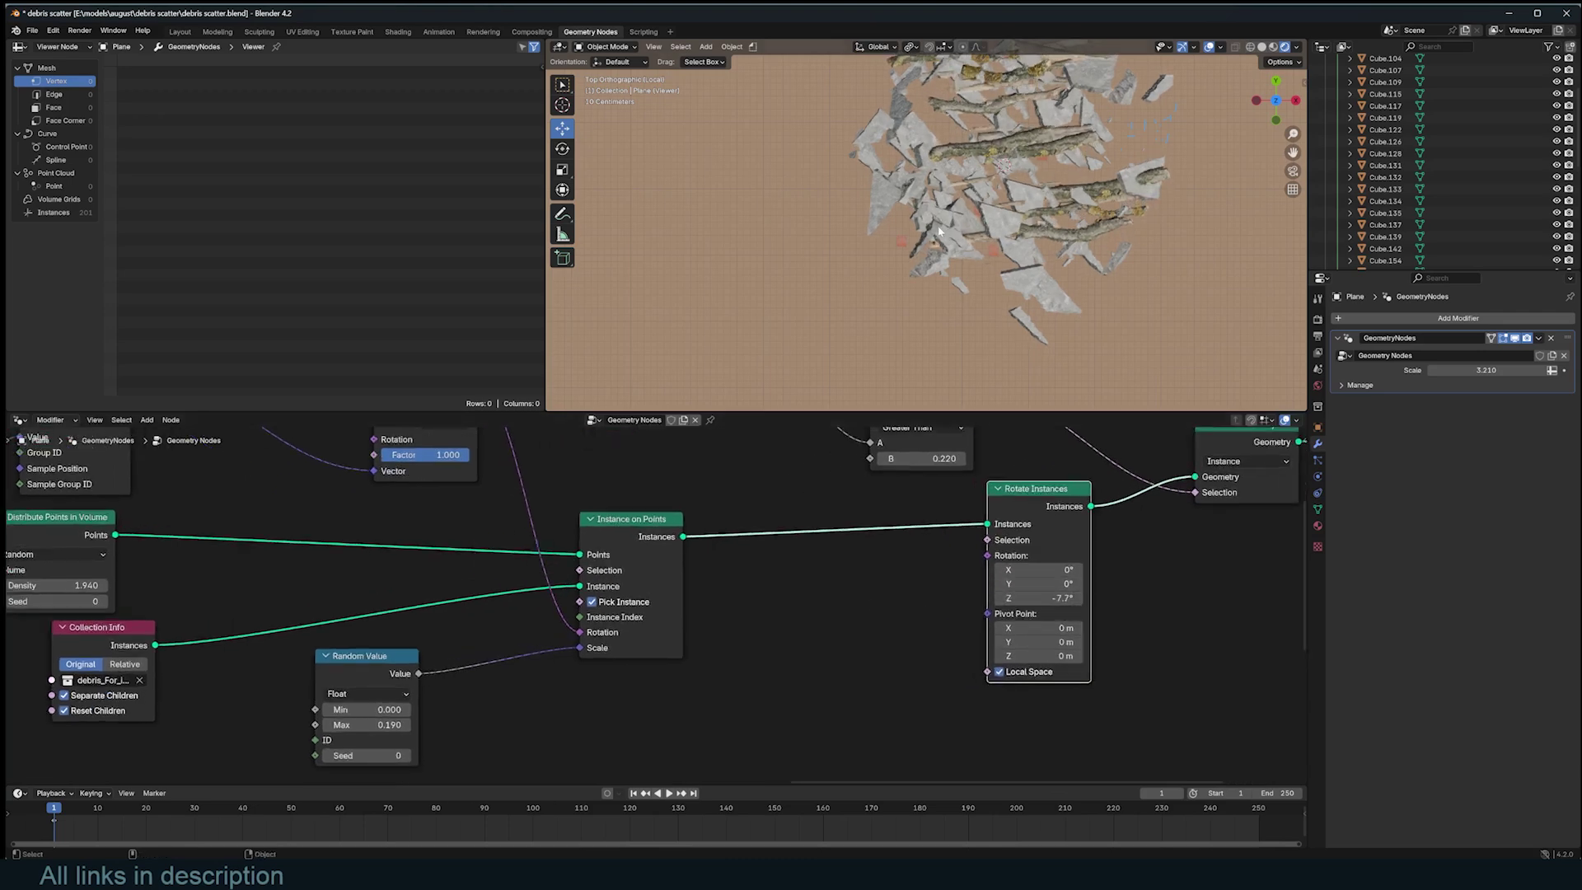
pyautogui.hotkey('shift', 'a')
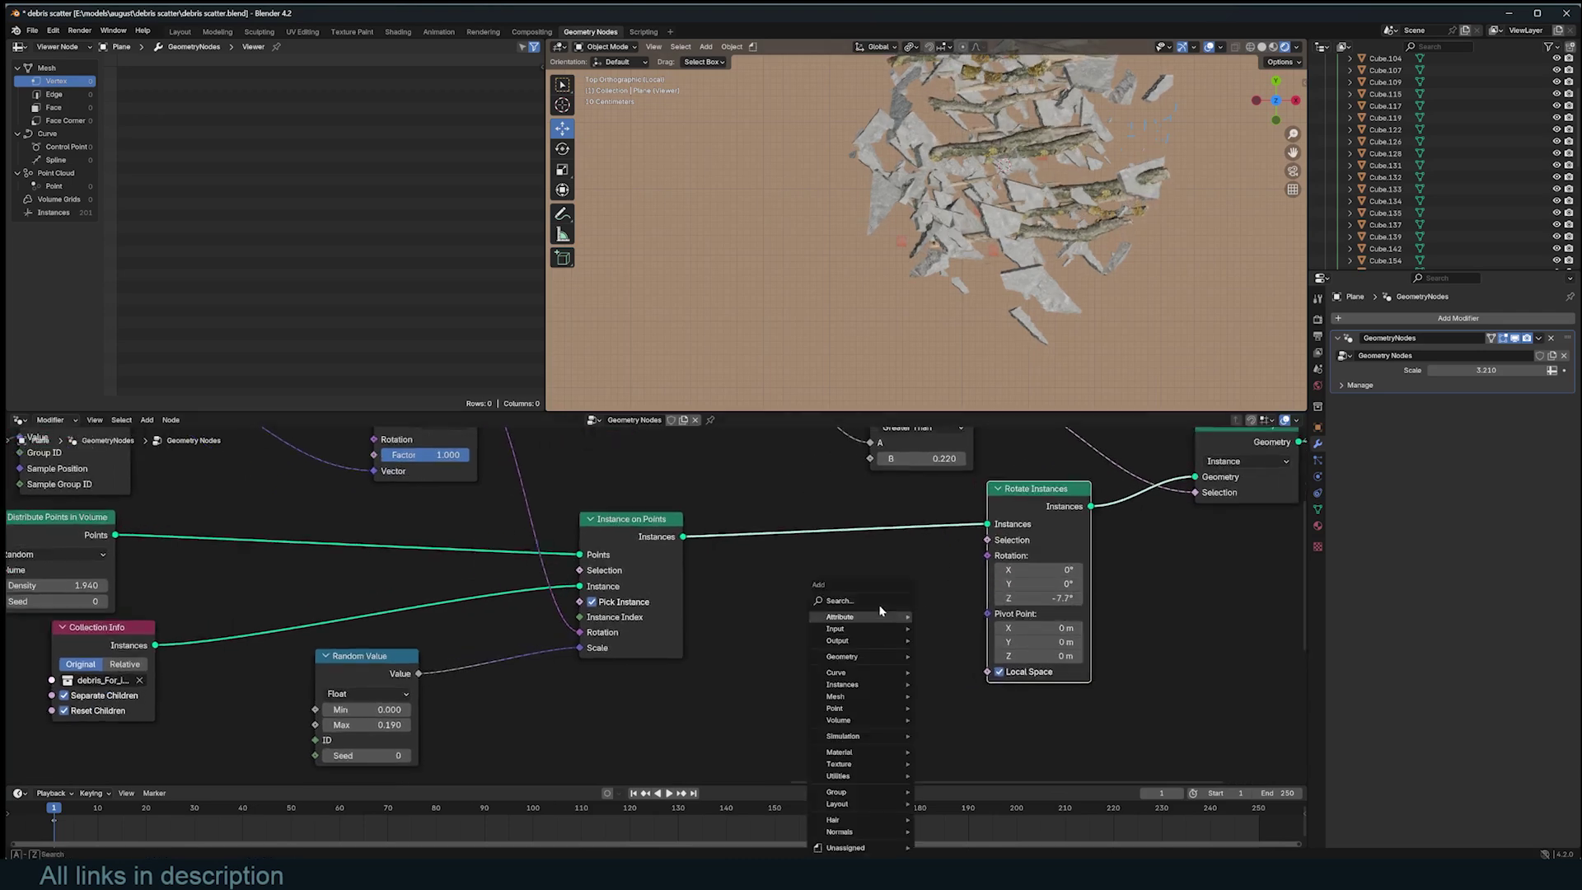
pyautogui.write('x')
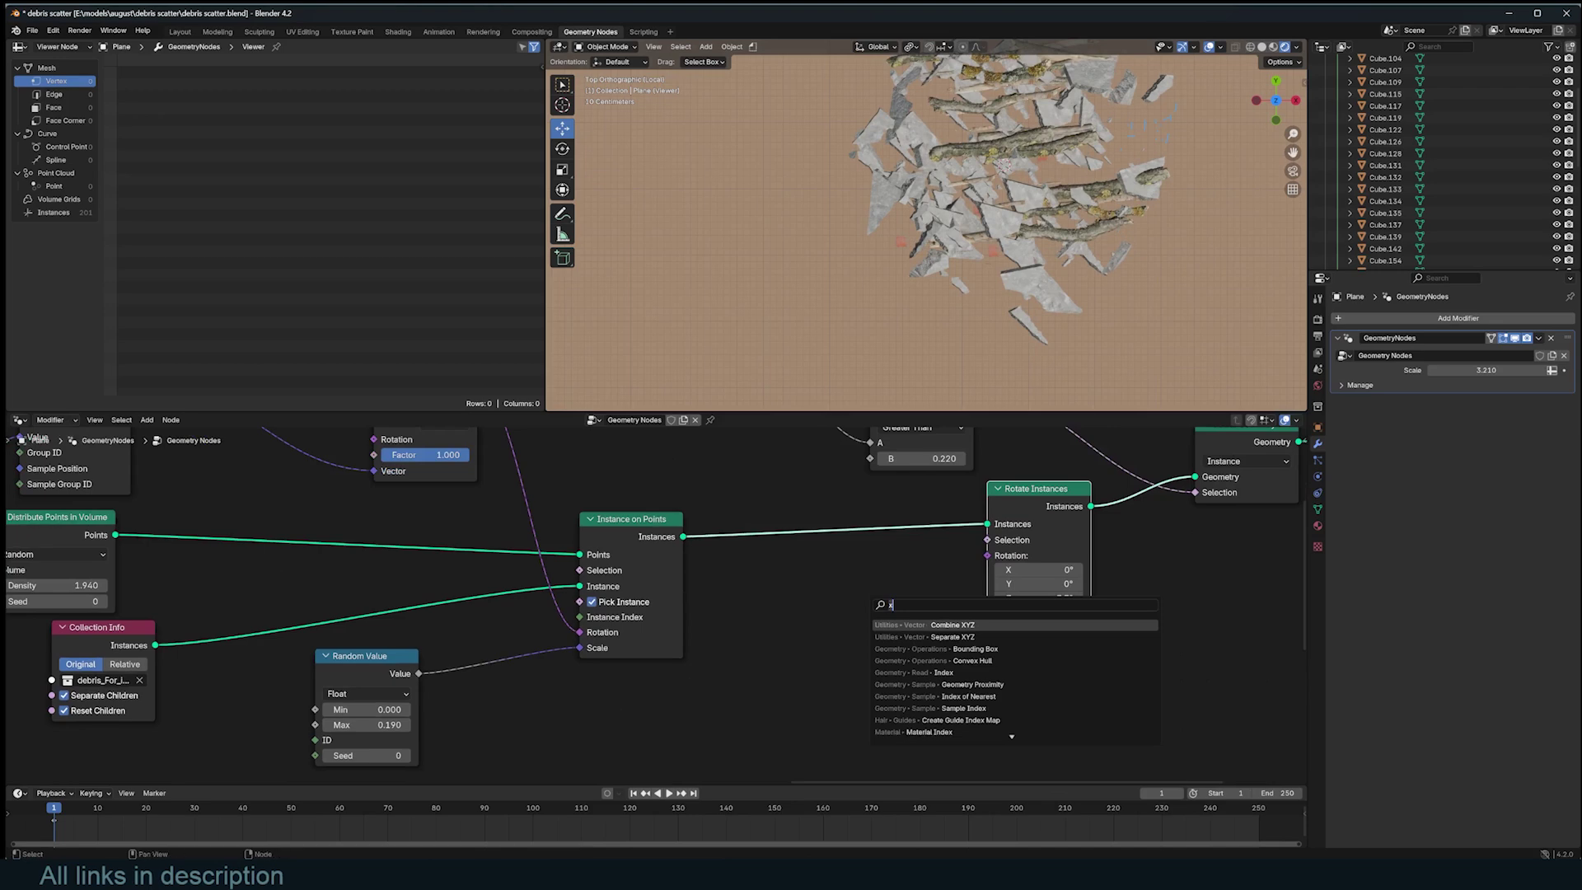
pyautogui.press('Escape')
# Step: Add a Random Value node of type Vector beside the Rotate Instances node
pyautogui.moveTo(1077, 247); pyautogui.dragTo(1076, 185, button='middle')
pyautogui.hotkey('shift', 'a')
pyautogui.write('rnadom')
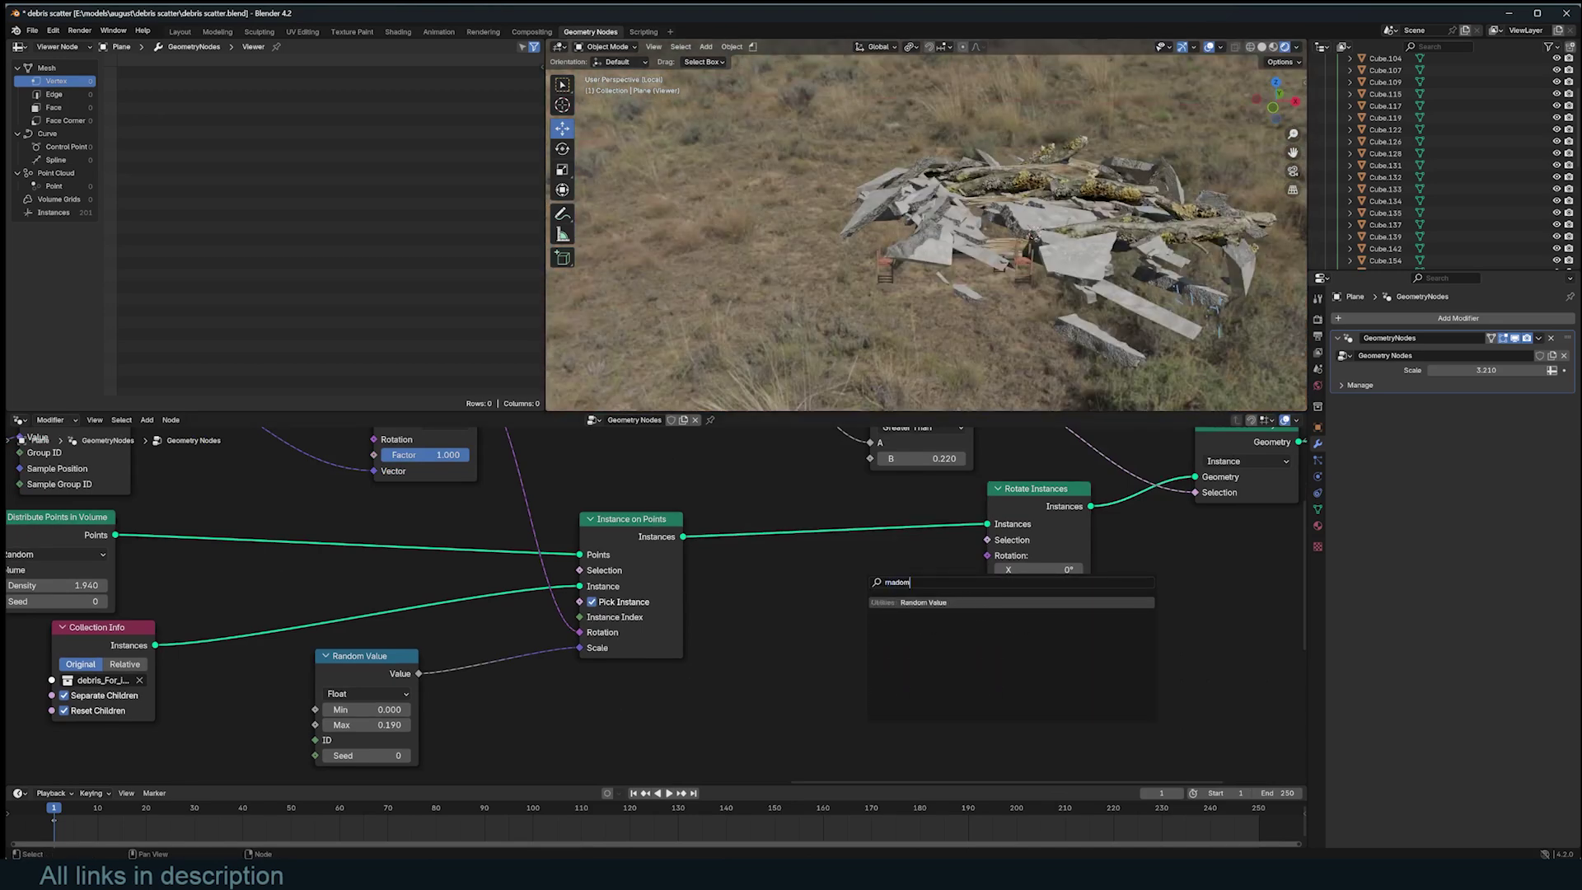
pyautogui.press('Return')
pyautogui.click(814, 640)
pyautogui.click(814, 639)
pyautogui.click(816, 708)
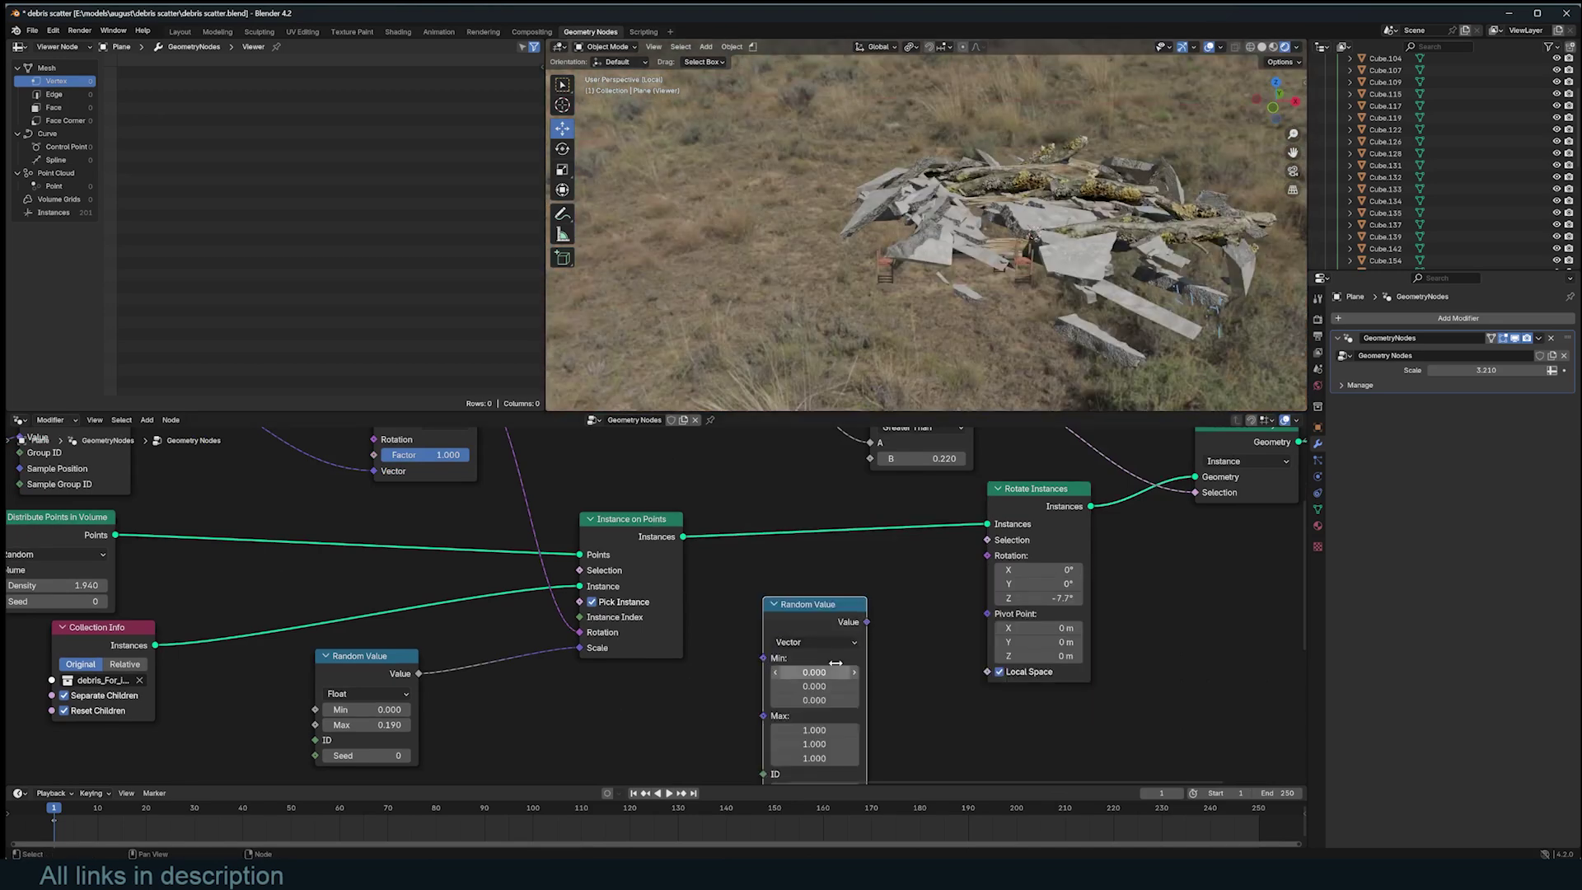
pyautogui.press('g')
pyautogui.click(842, 645)
# Step: Set the vector Random Value's Min to -4 and Max to 4 on all axes, and connect it to Rotate Instances' Rotation
pyautogui.click(822, 640)
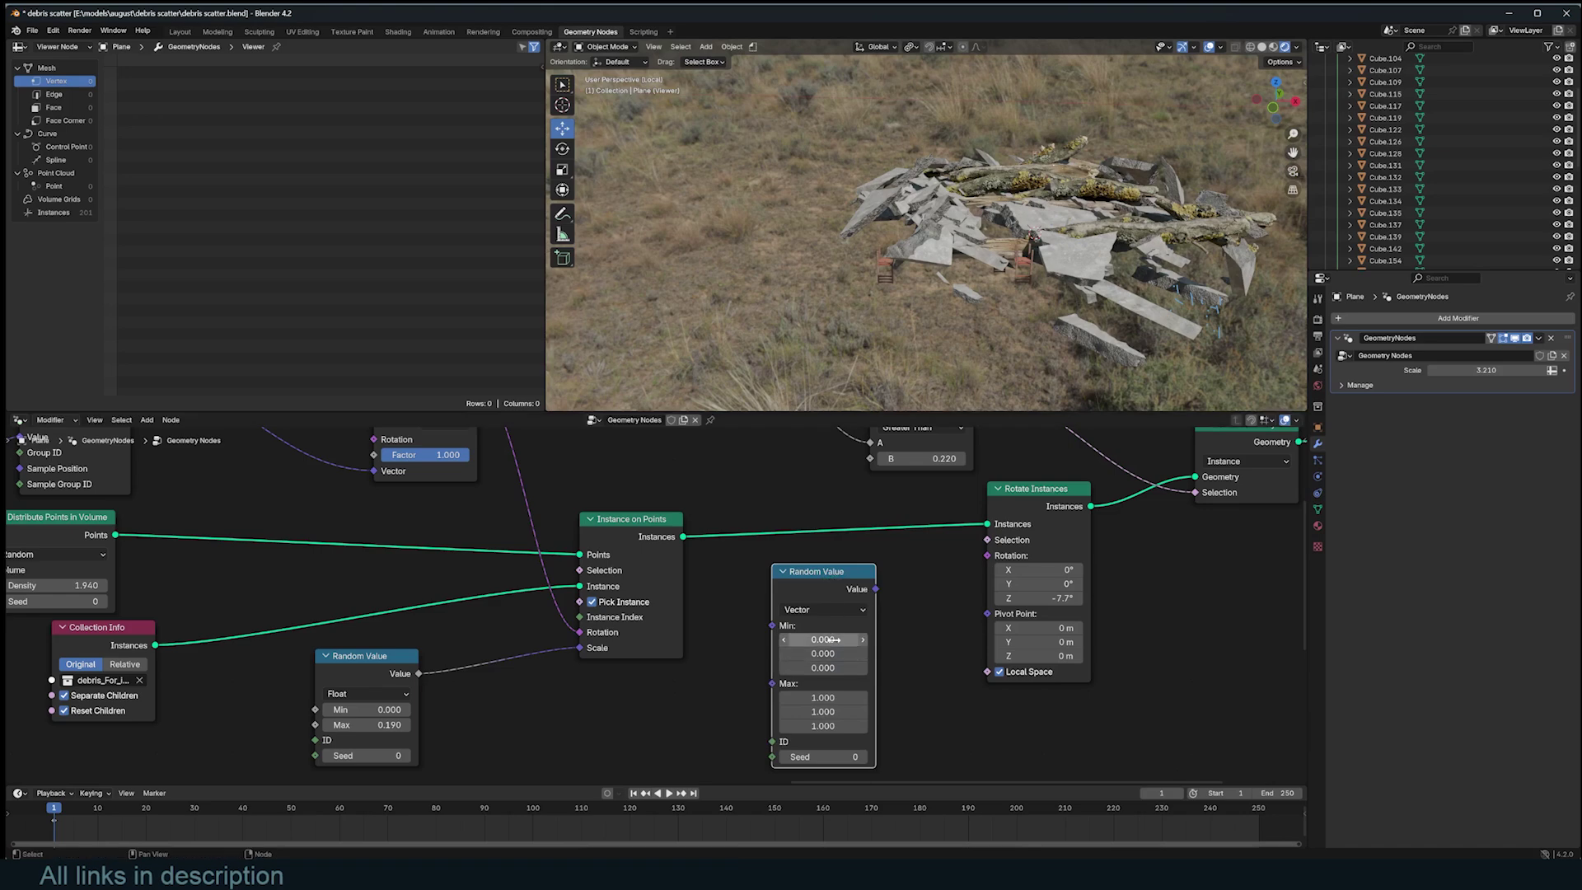
pyautogui.write('-4')
pyautogui.press('Return')
pyautogui.moveTo(823, 697); pyautogui.dragTo(823, 726)
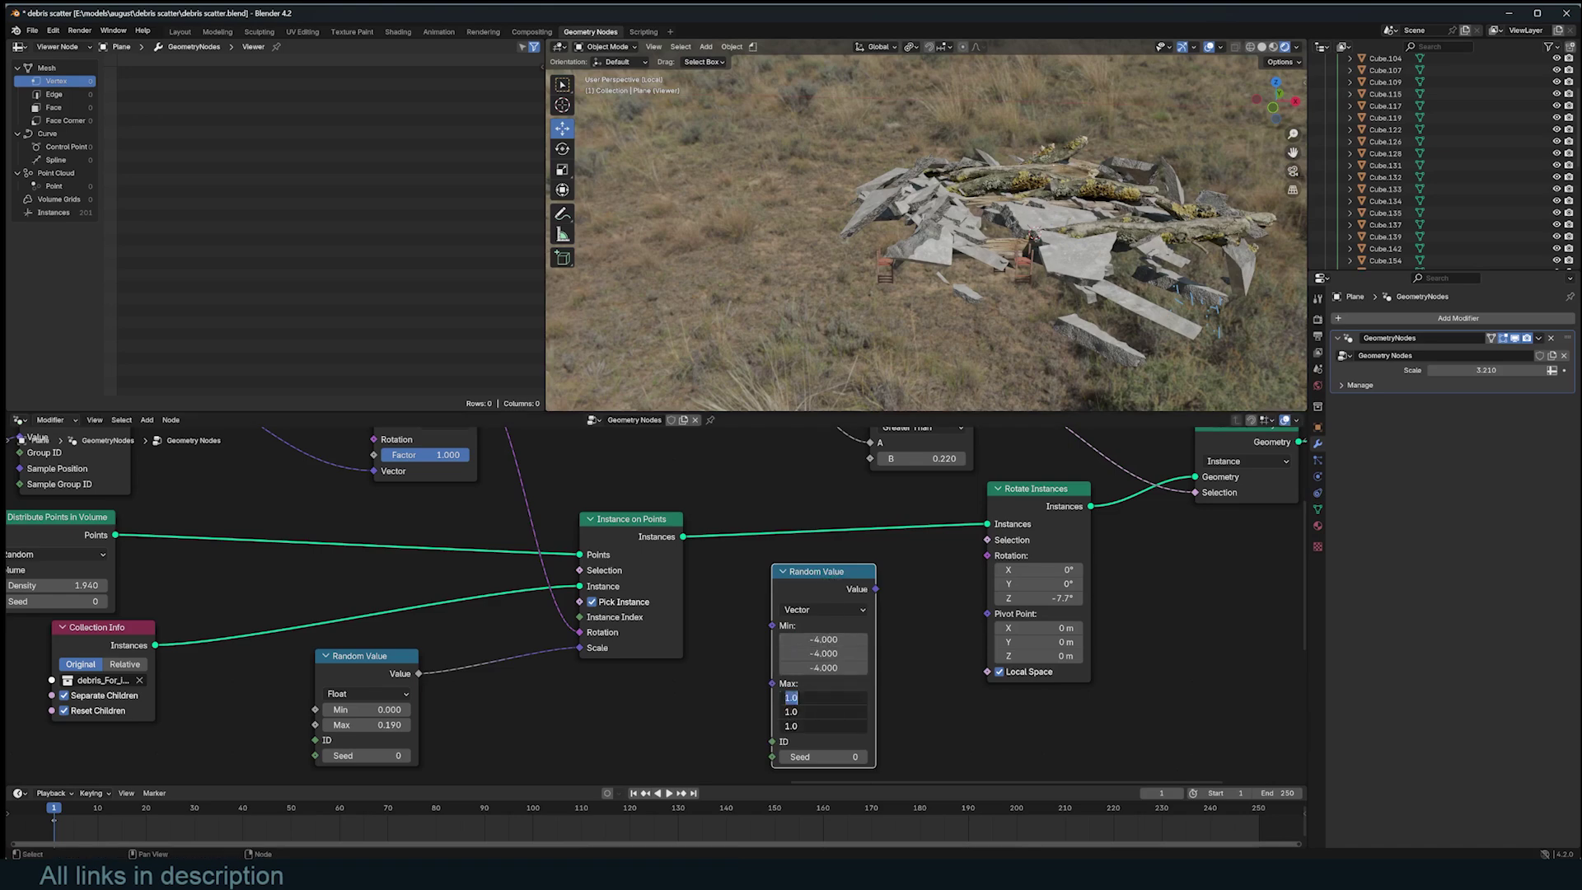
pyautogui.write('4')
pyautogui.press('Return')
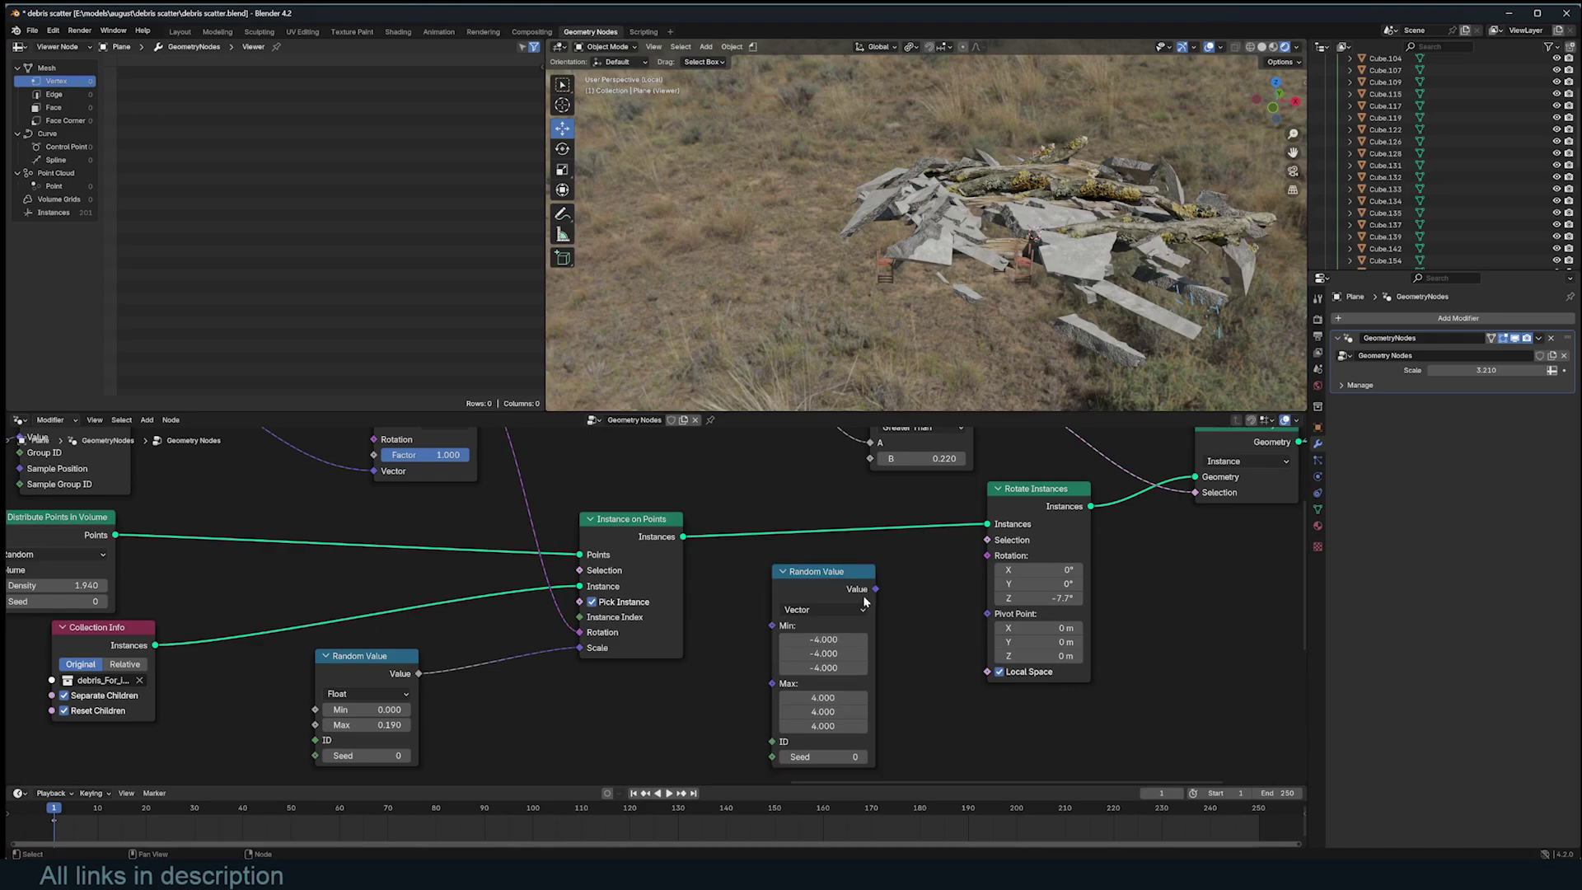
pyautogui.moveTo(988, 565); pyautogui.dragTo(987, 557)
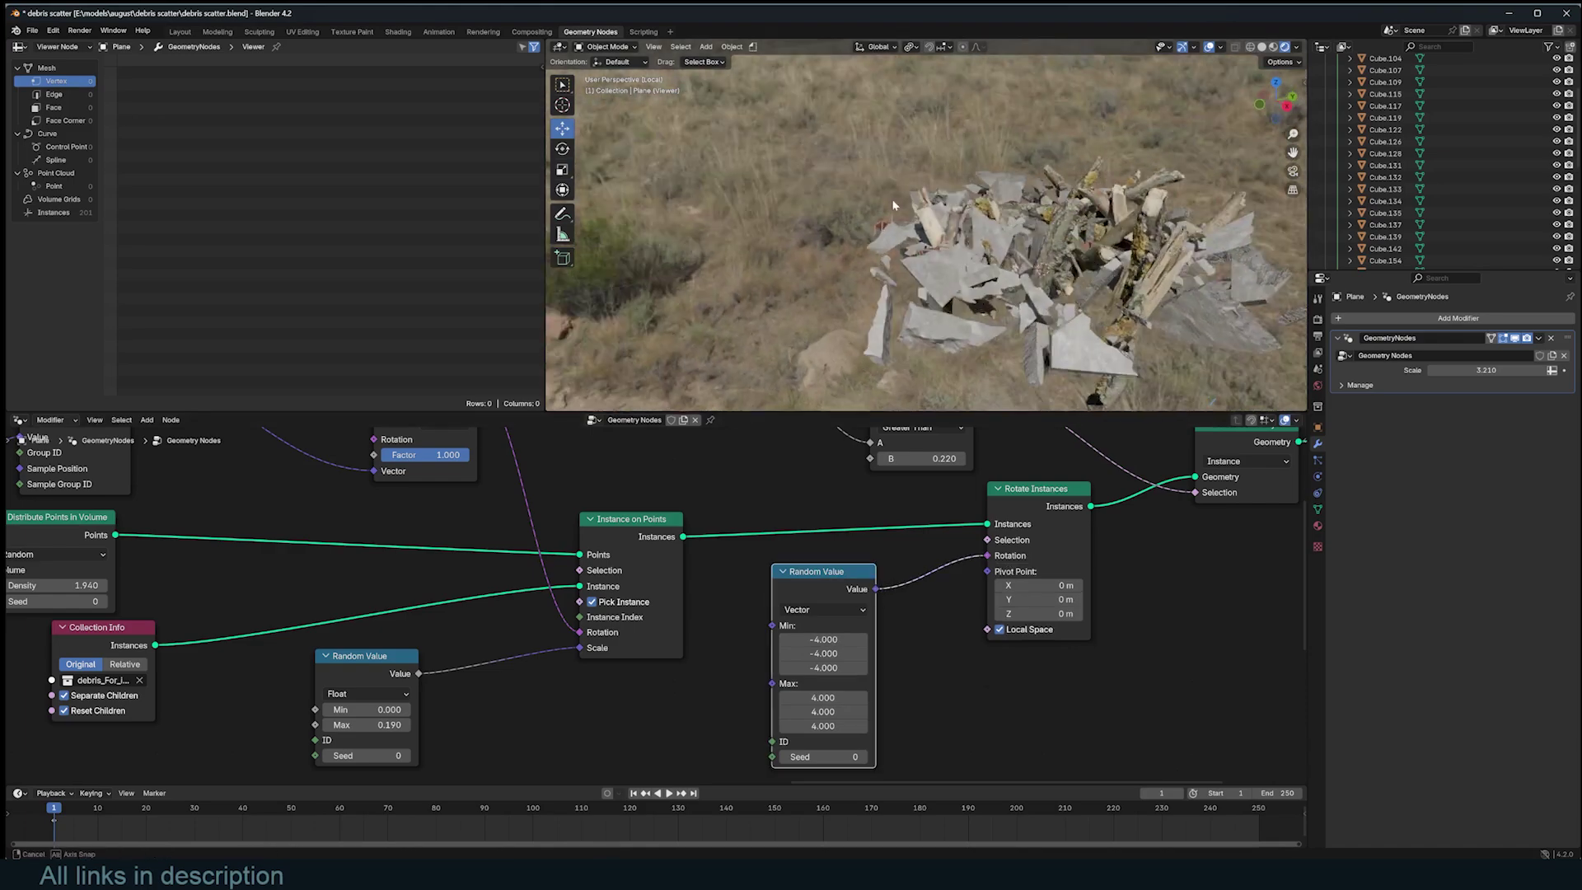
# Step: Inspect the randomly rotated debris and compare it with Rotate Instances muted
pyautogui.moveTo(892, 199); pyautogui.dragTo(974, 179, button='middle')
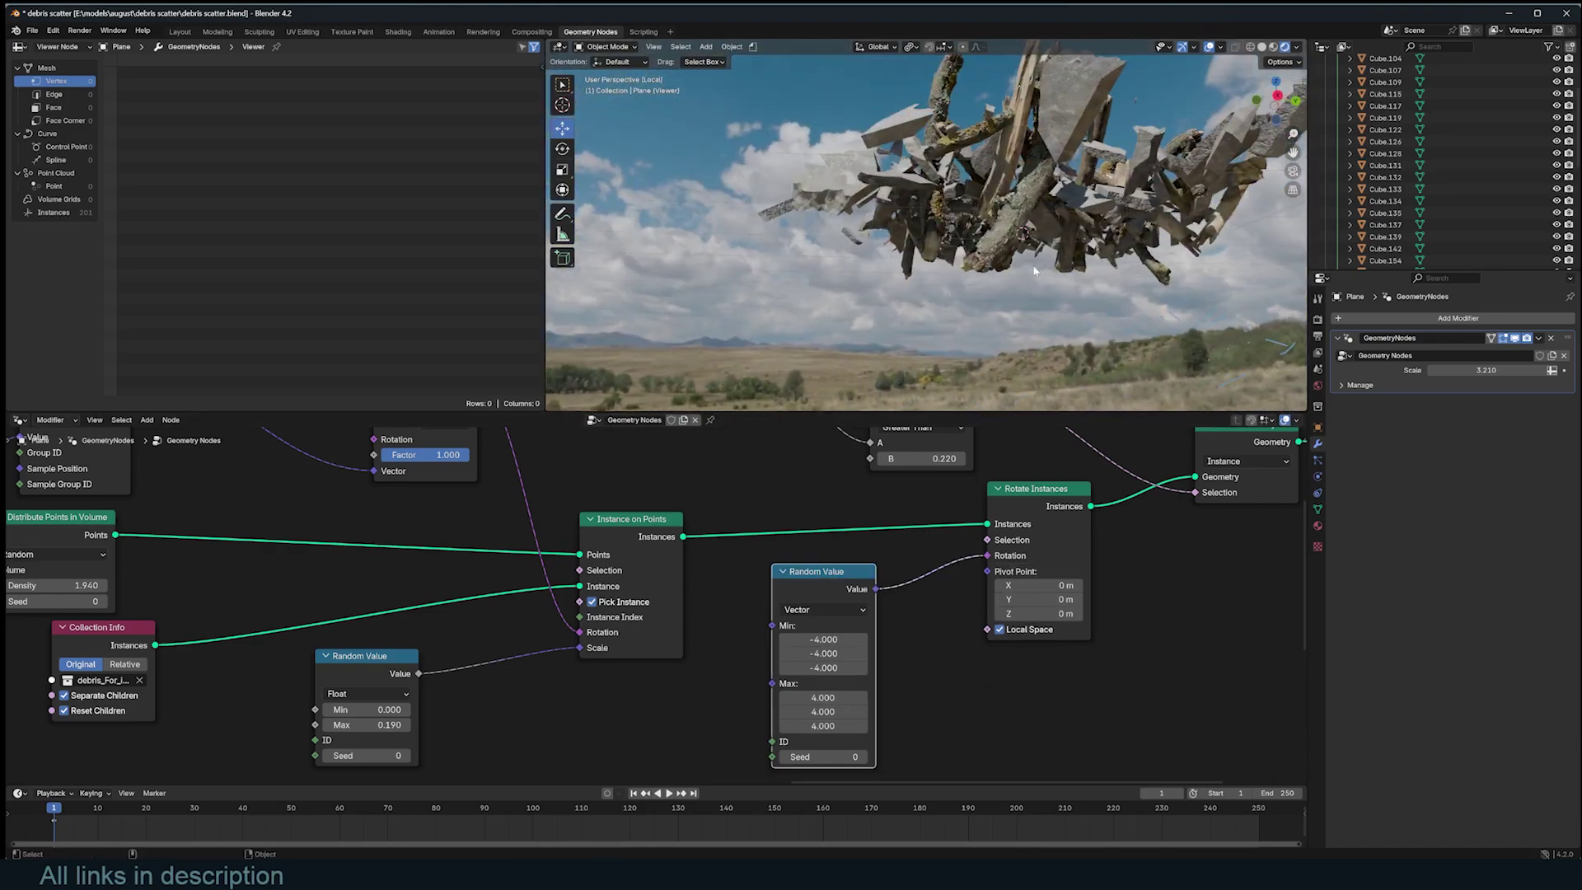
pyautogui.moveTo(1036, 270); pyautogui.dragTo(1016, 272, button='middle')
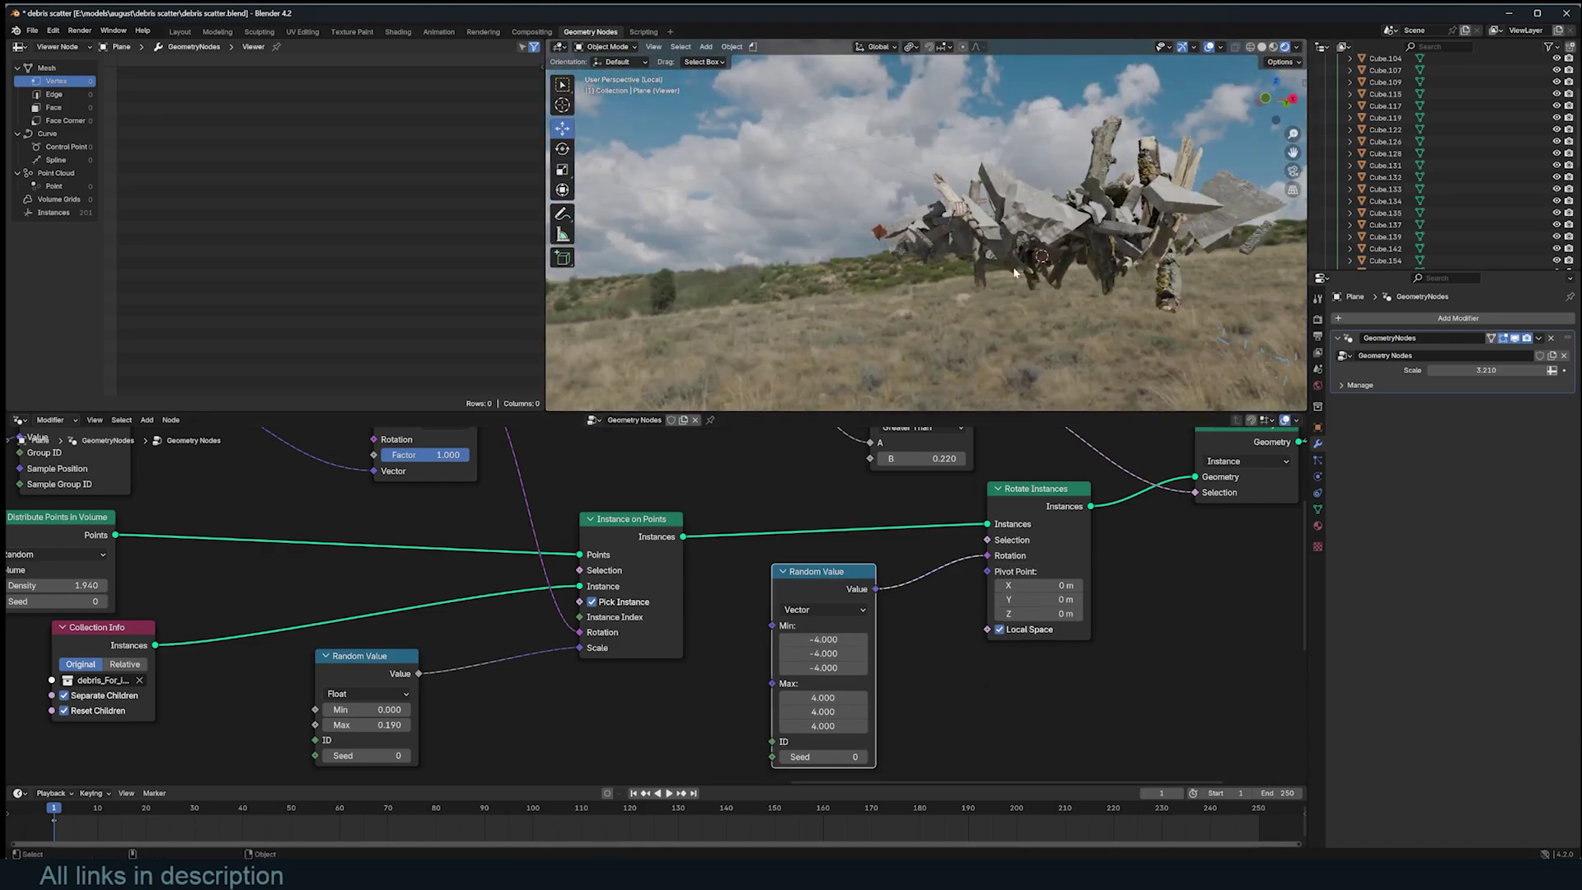
pyautogui.click(1037, 514)
pyautogui.press('m')
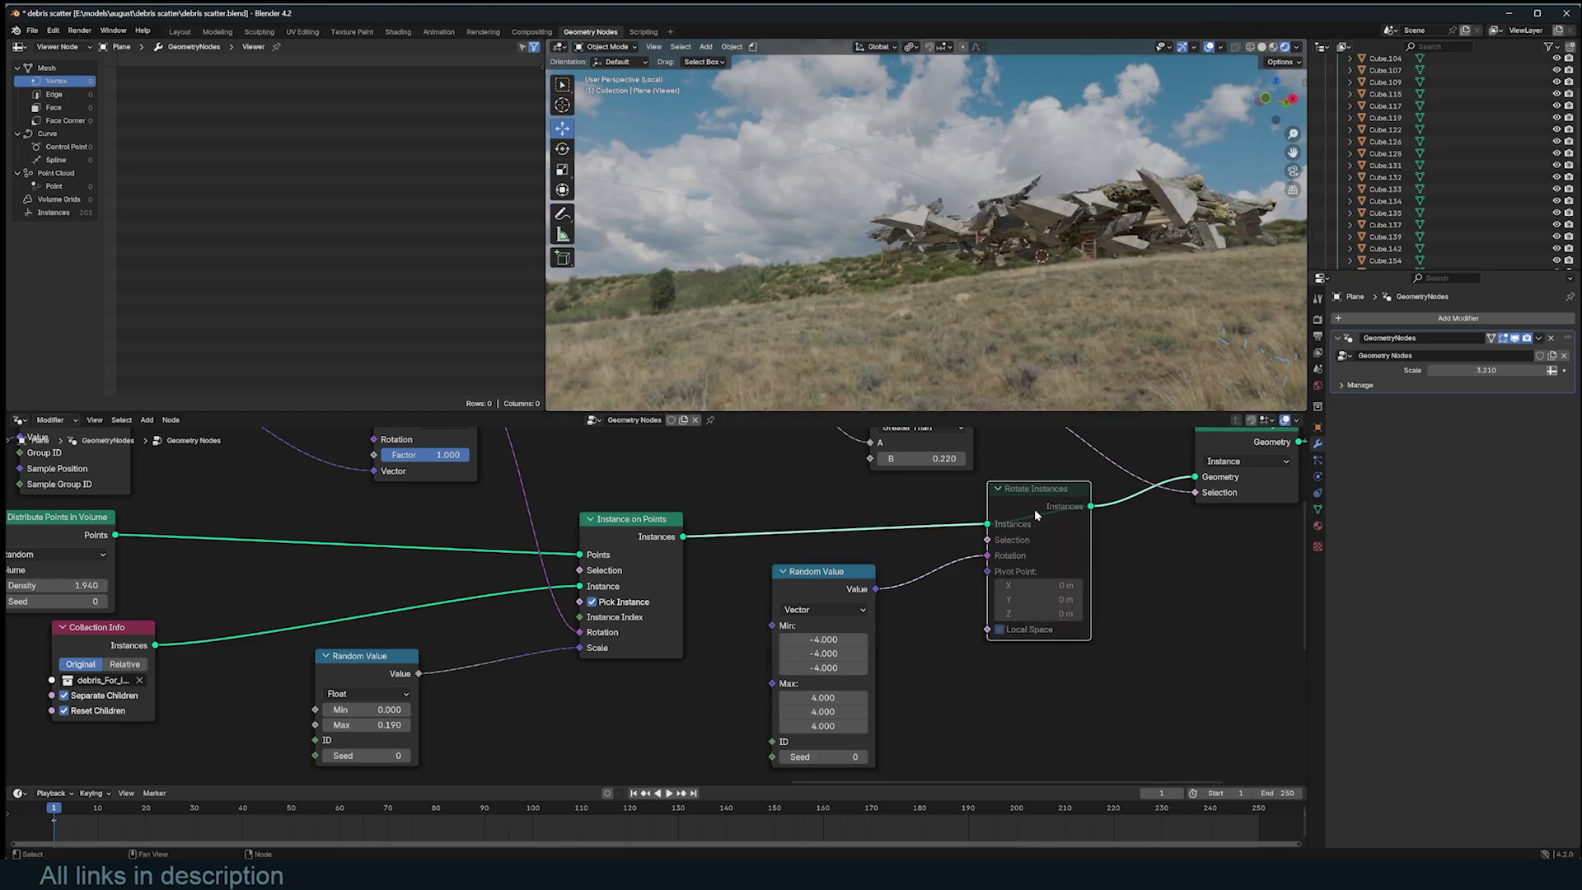
pyautogui.moveTo(1118, 193); pyautogui.dragTo(1092, 239, button='middle')
# Step: Space the Rotate Instances node apart from the vector Random Value node and unmute Rotate Instances
pyautogui.moveTo(1013, 524); pyautogui.dragTo(1116, 567)
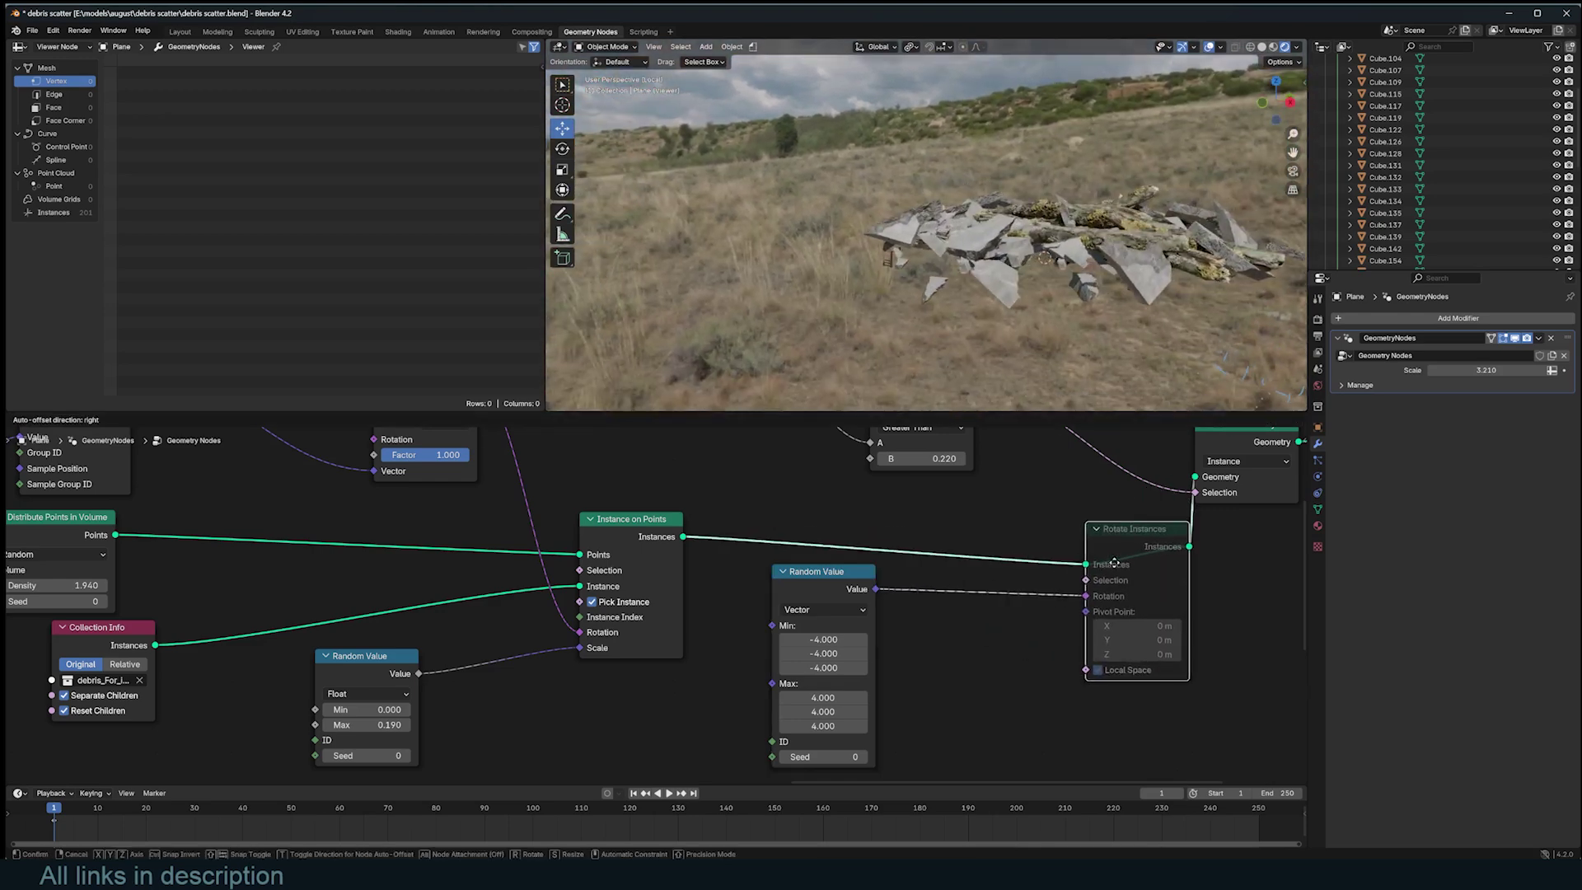
pyautogui.press('m')
pyautogui.moveTo(961, 617); pyautogui.dragTo(967, 537, button='middle')
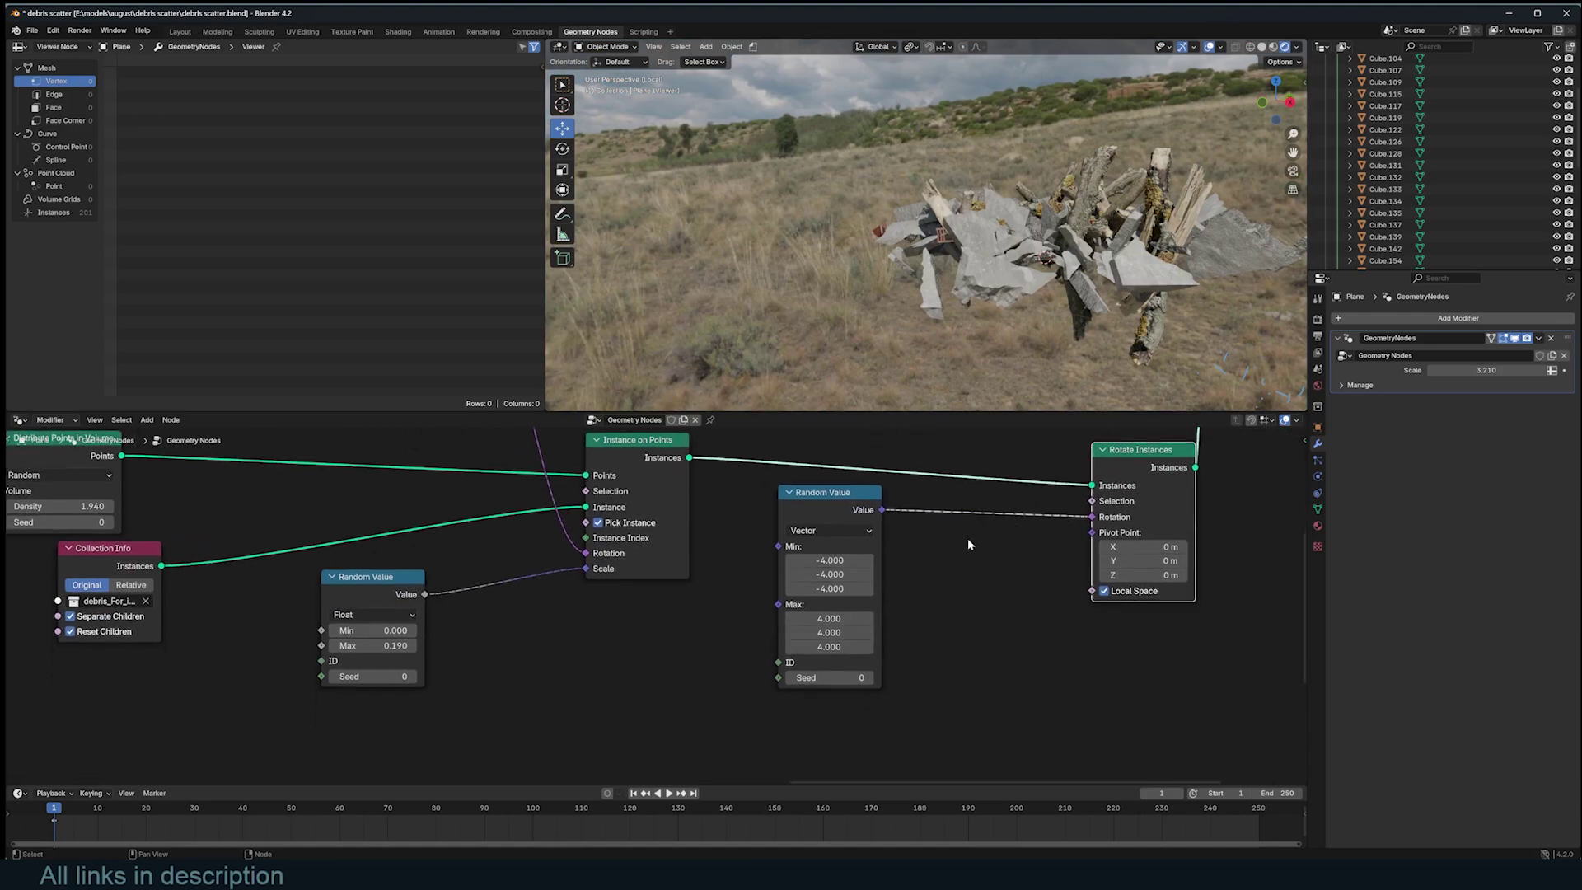
pyautogui.click(857, 515)
pyautogui.hotkey('shift', 'a')
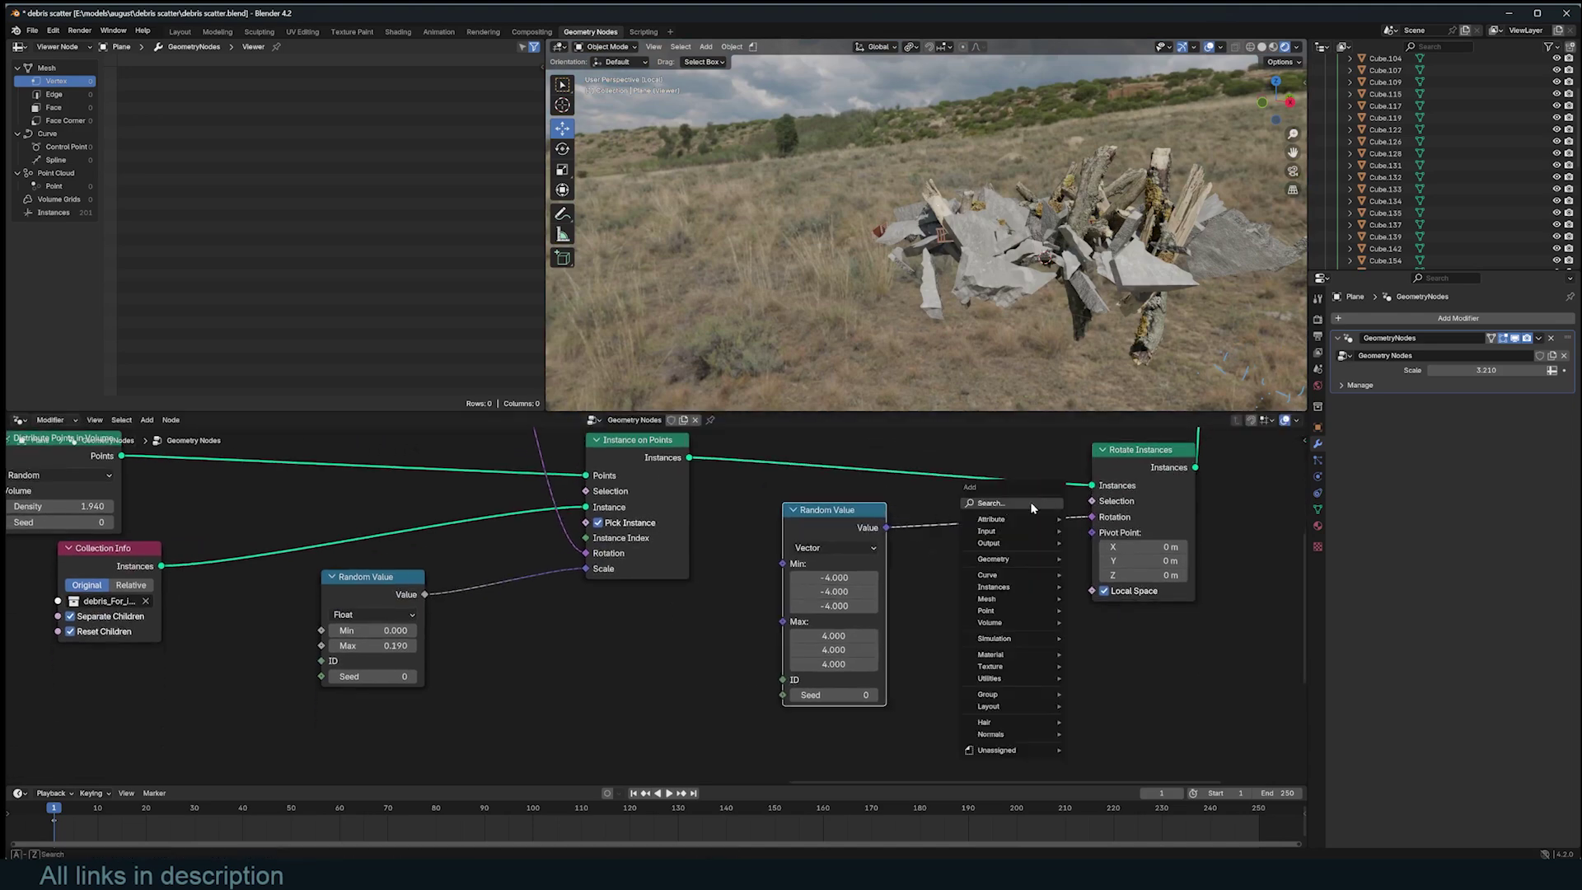
pyautogui.click(932, 502)
# Step: Set the vector Random Value's X and Y limits to Min -0.1 and Max 0.1
pyautogui.moveTo(1073, 271); pyautogui.dragTo(1022, 310, button='middle')
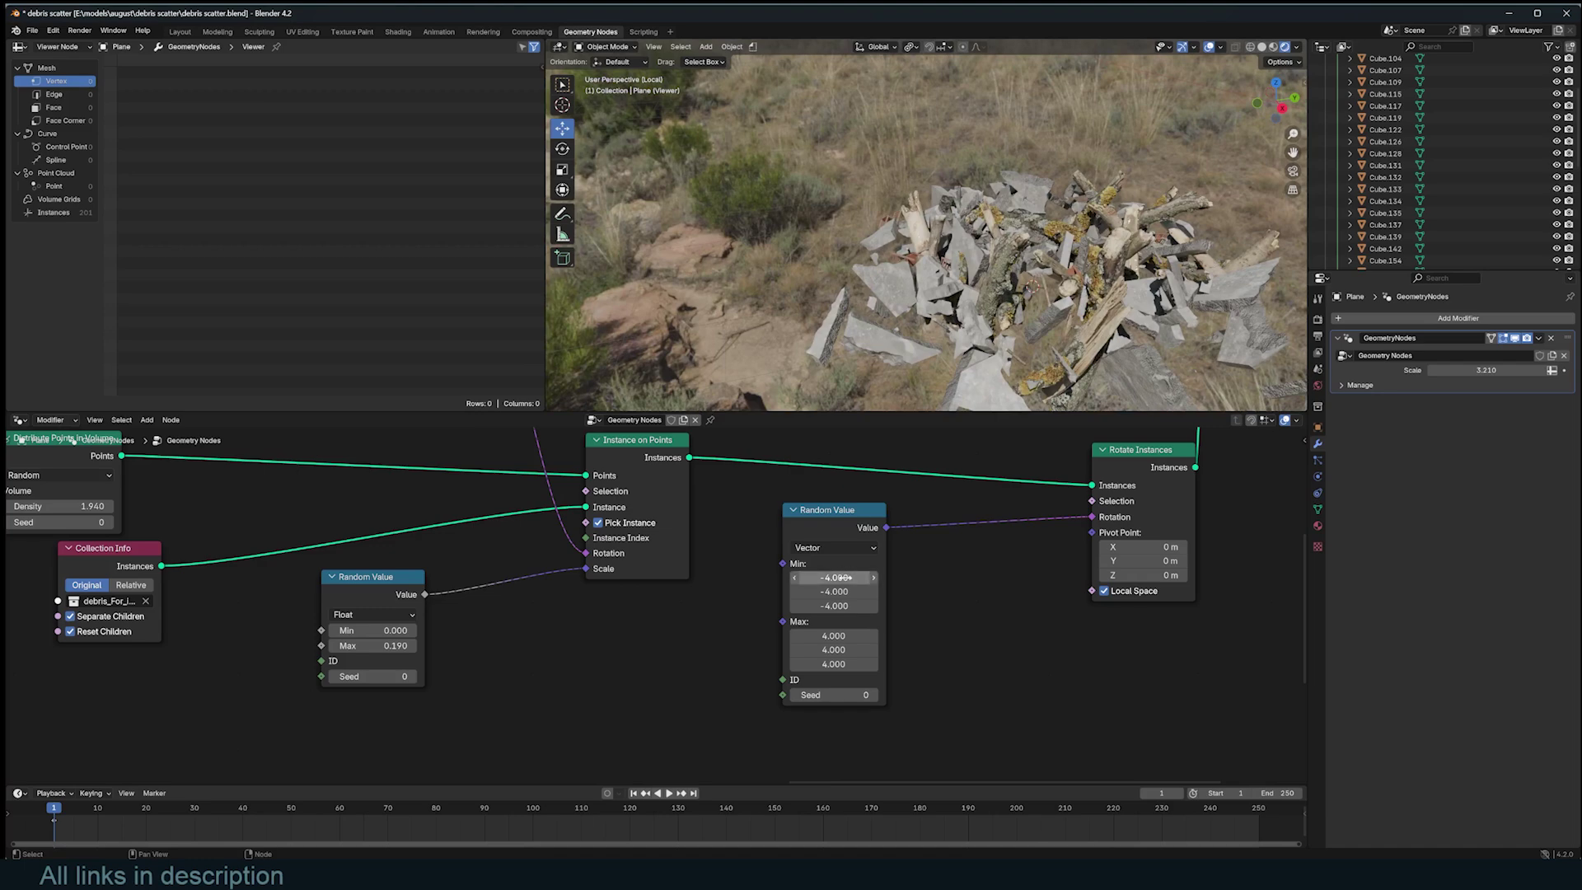
pyautogui.moveTo(844, 578)
pyautogui.mouseDown()
pyautogui.moveTo(844, 591)
pyautogui.moveTo(820, 589)
pyautogui.moveTo(835, 590)
pyautogui.mouseUp()
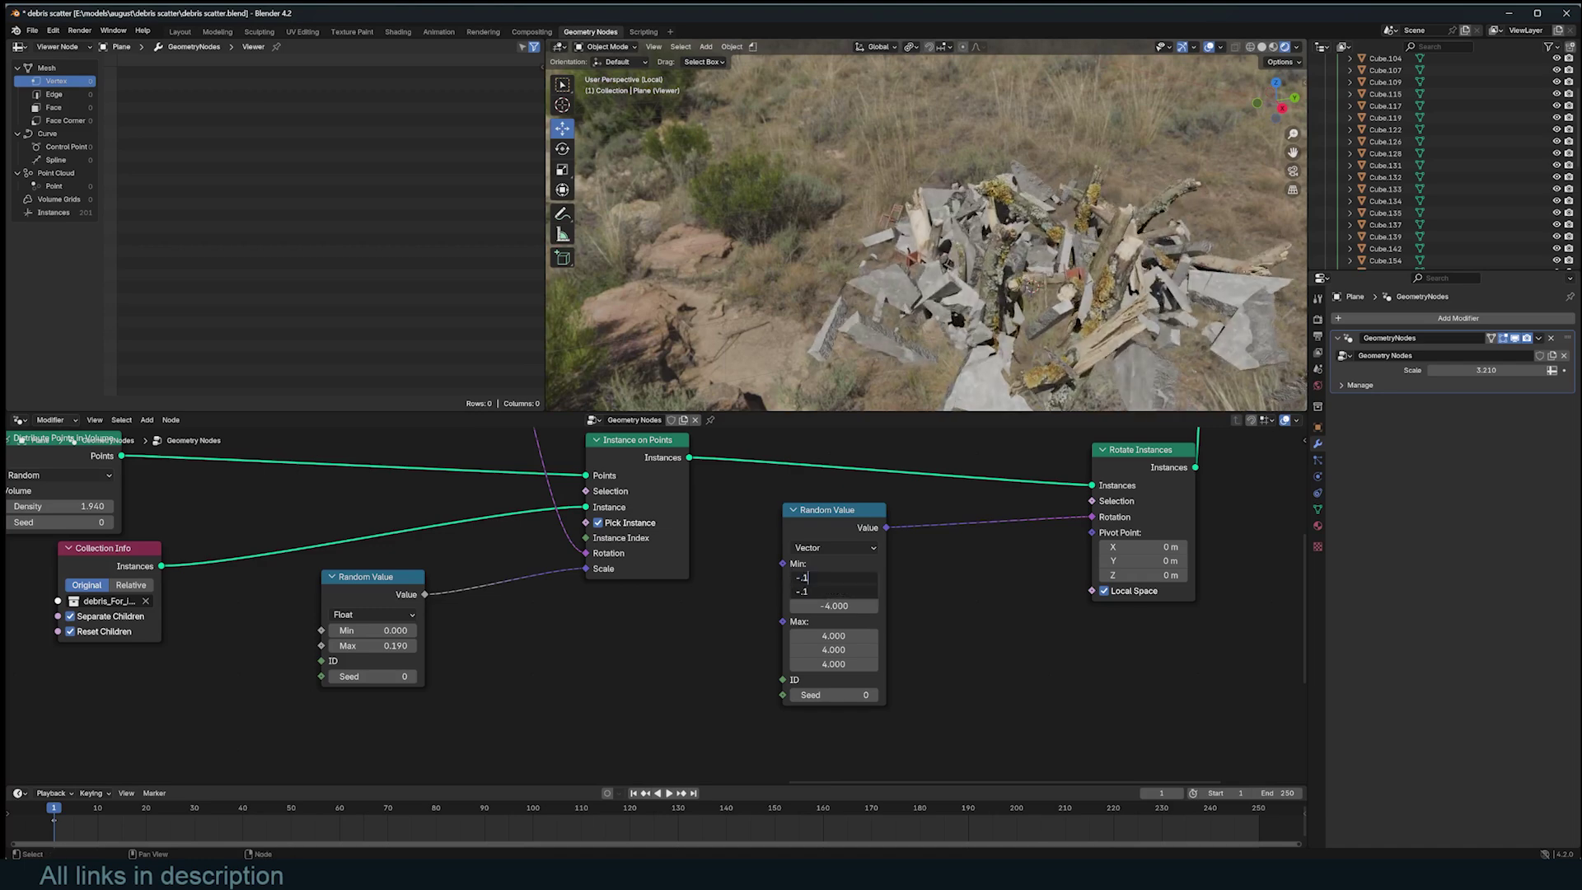
pyautogui.press('Return')
pyautogui.moveTo(862, 632); pyautogui.dragTo(860, 649)
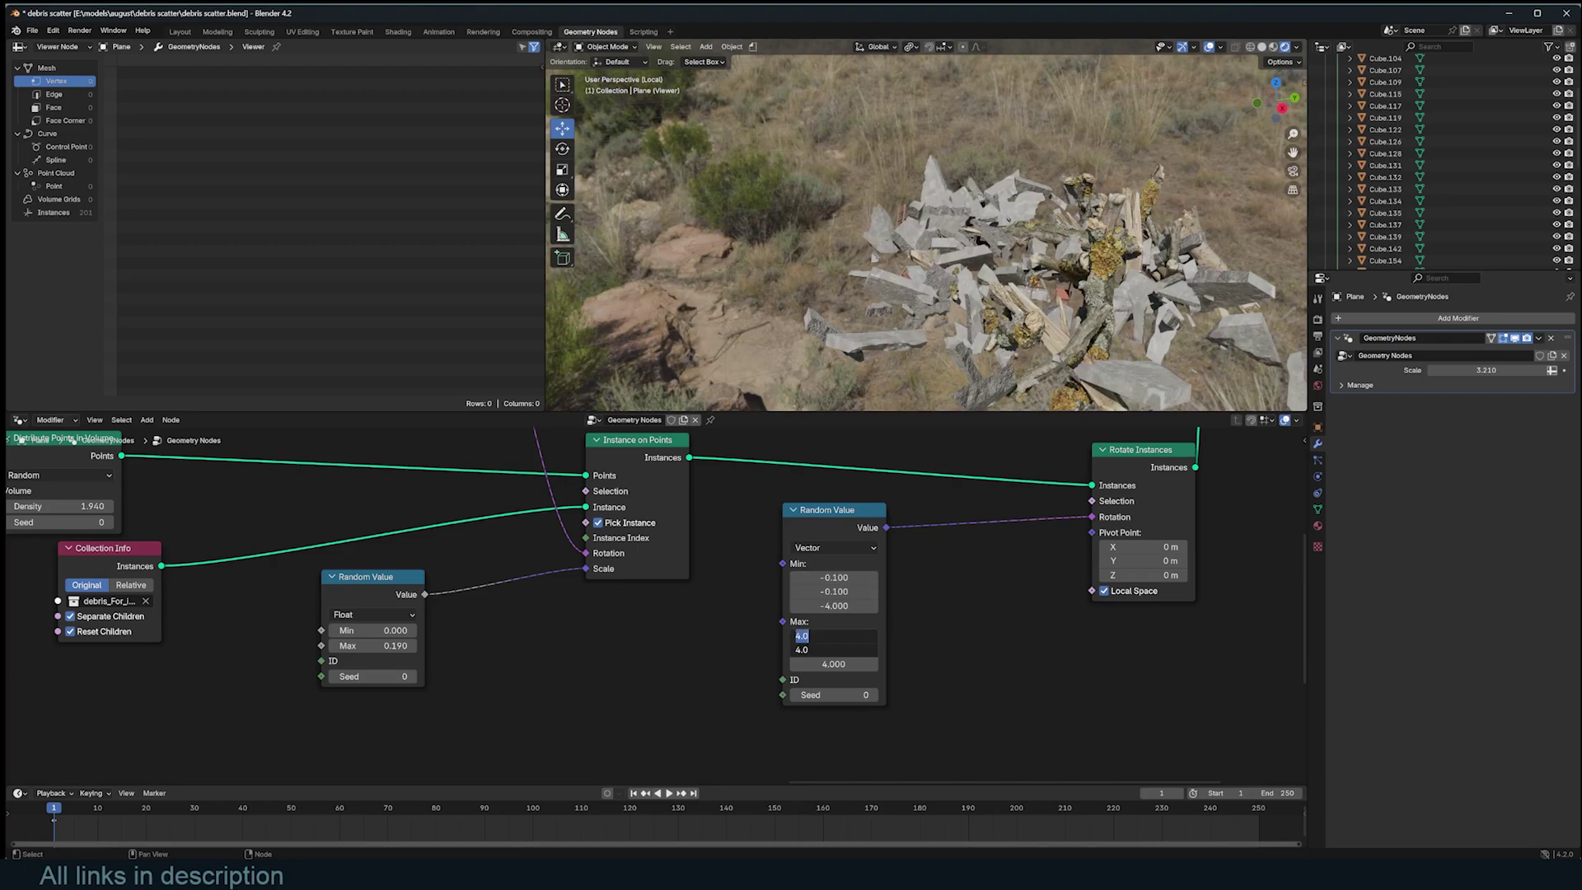
pyautogui.write('.1')
pyautogui.press('Return')
# Step: Examine the debris from a distance and toggle Rotate Instances' mute to compare the effect of the random rotation
pyautogui.moveTo(1006, 338); pyautogui.dragTo(1040, 403, button='middle')
pyautogui.moveTo(1080, 308); pyautogui.dragTo(981, 431, button='middle')
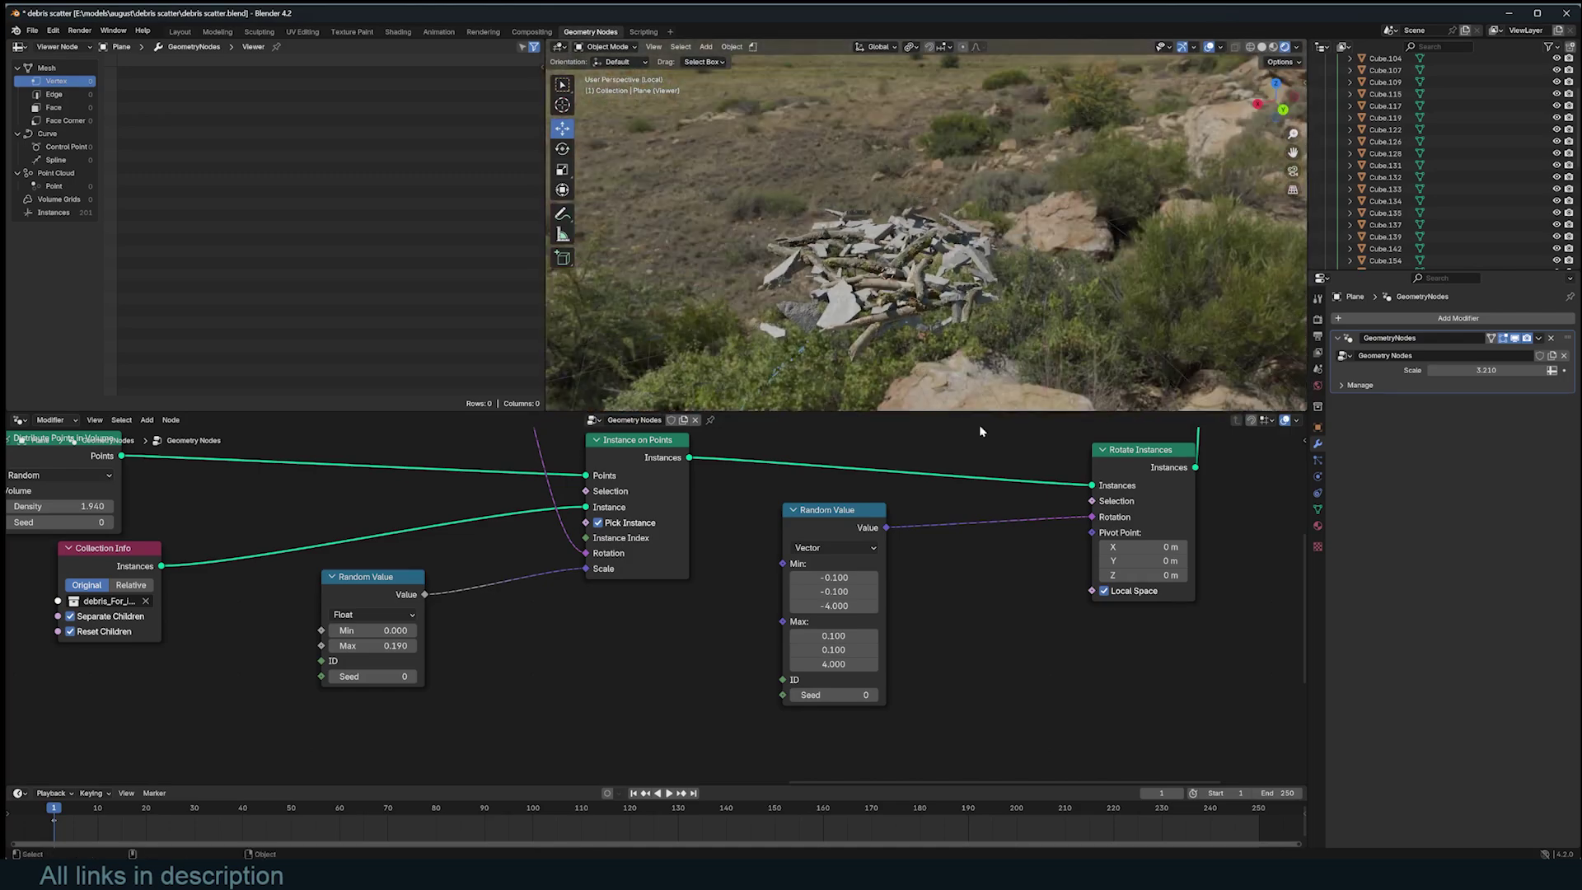
pyautogui.click(1151, 482)
pyautogui.press('m')
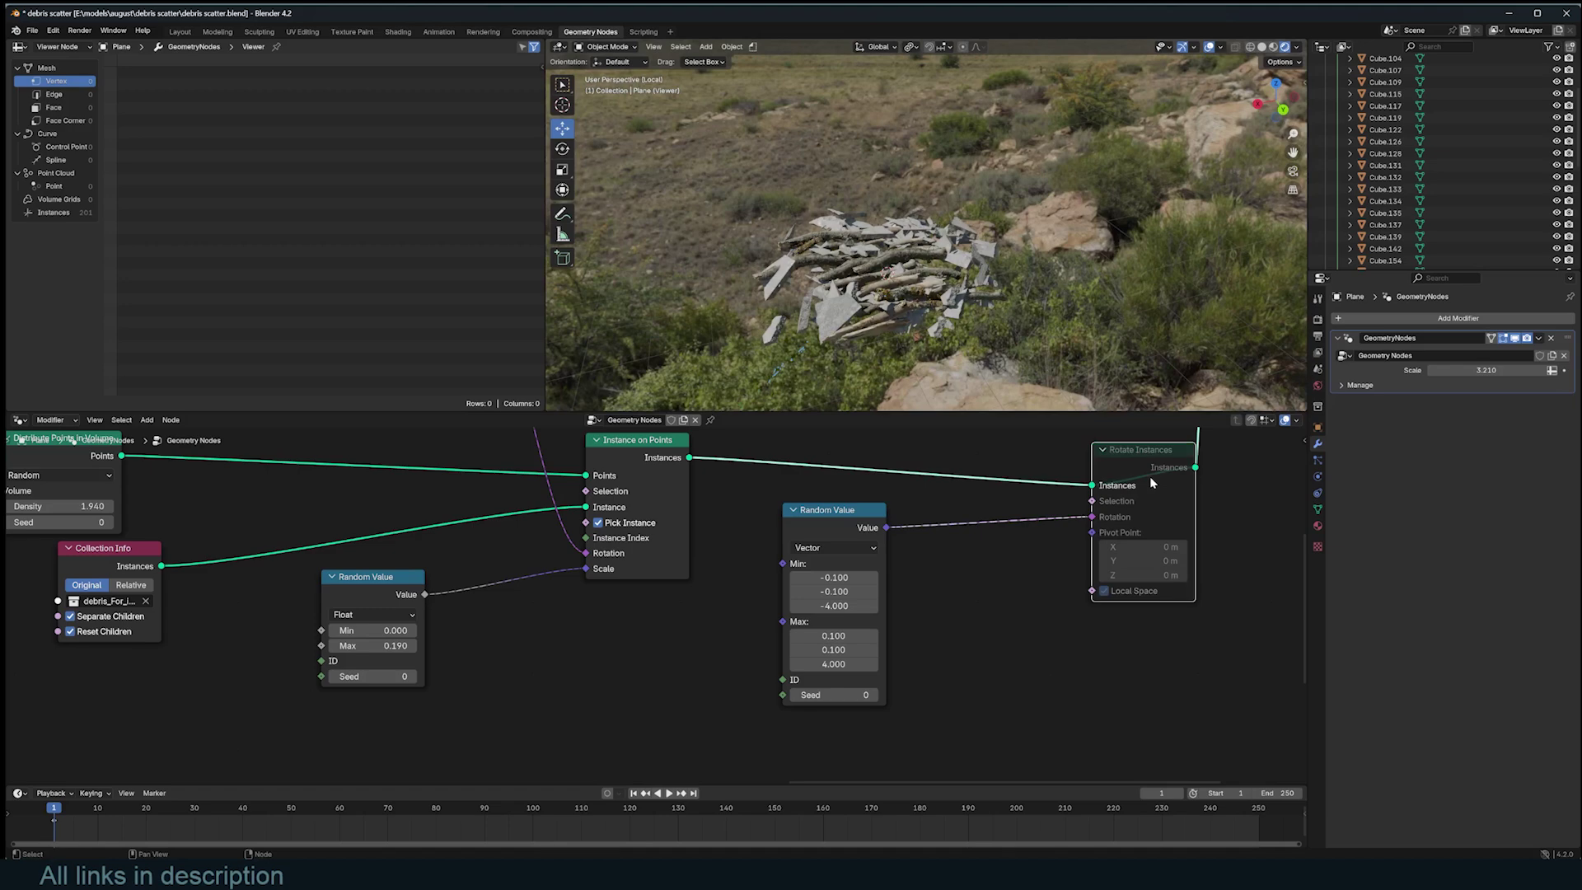
pyautogui.press('m')
pyautogui.press('m')
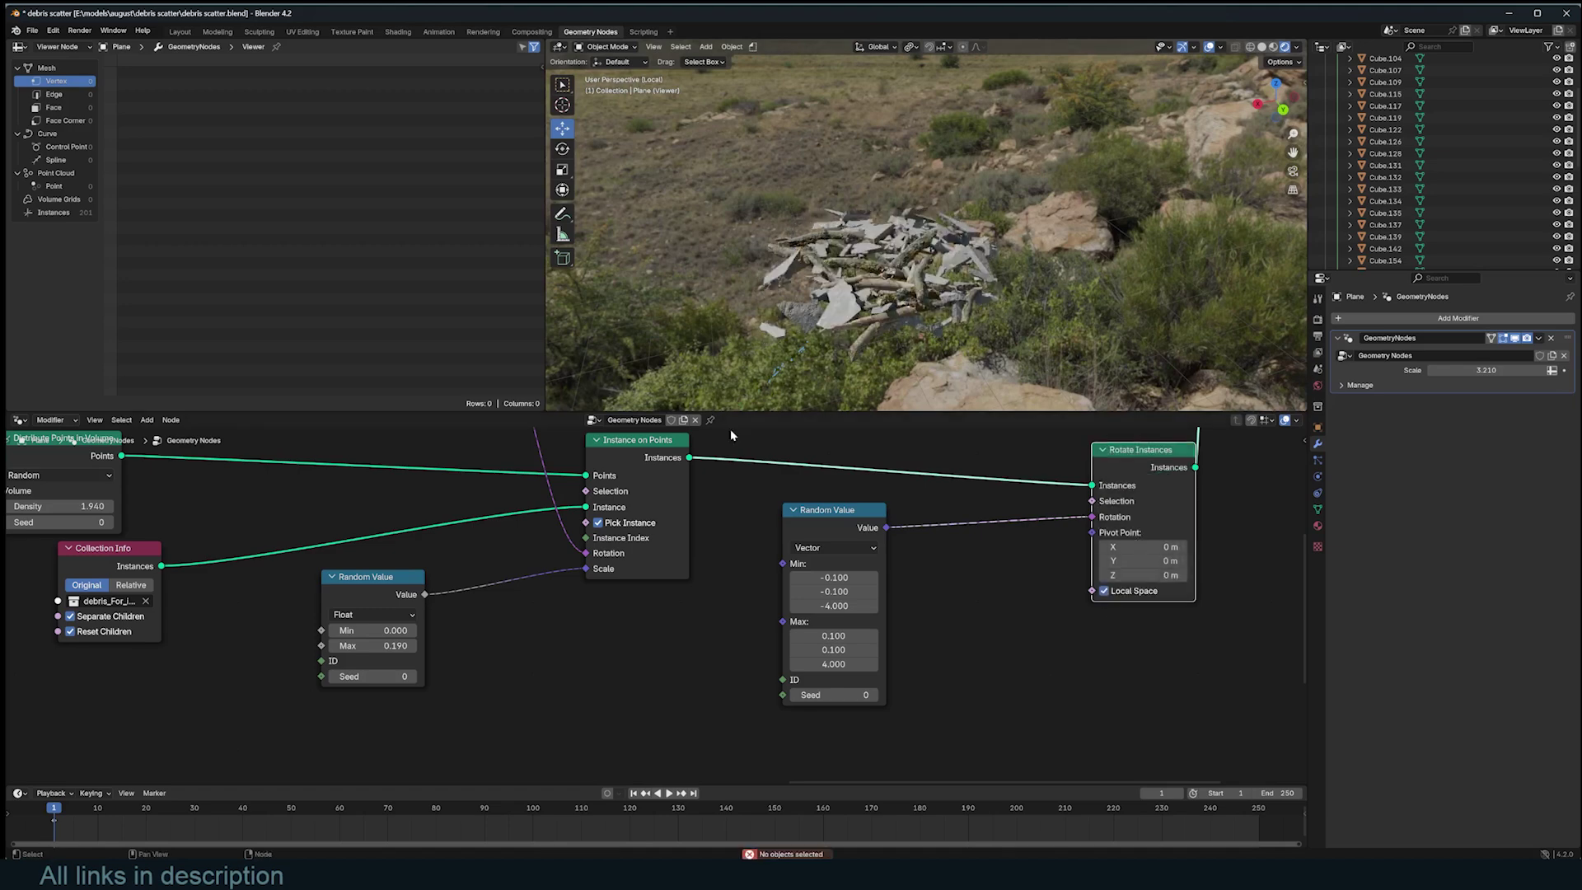
# Step: Preview the Instance on Points output and examine the full debris pile up close
pyautogui.scroll(-2, 733, 495)
pyautogui.moveTo(768, 474); pyautogui.dragTo(710, 553, button='middle')
pyautogui.scroll(-1, 710, 554)
pyautogui.keyDown('ctrl'); pyautogui.keyDown('shift'); pyautogui.click(602, 556); pyautogui.keyUp('shift'); pyautogui.keyUp('ctrl')
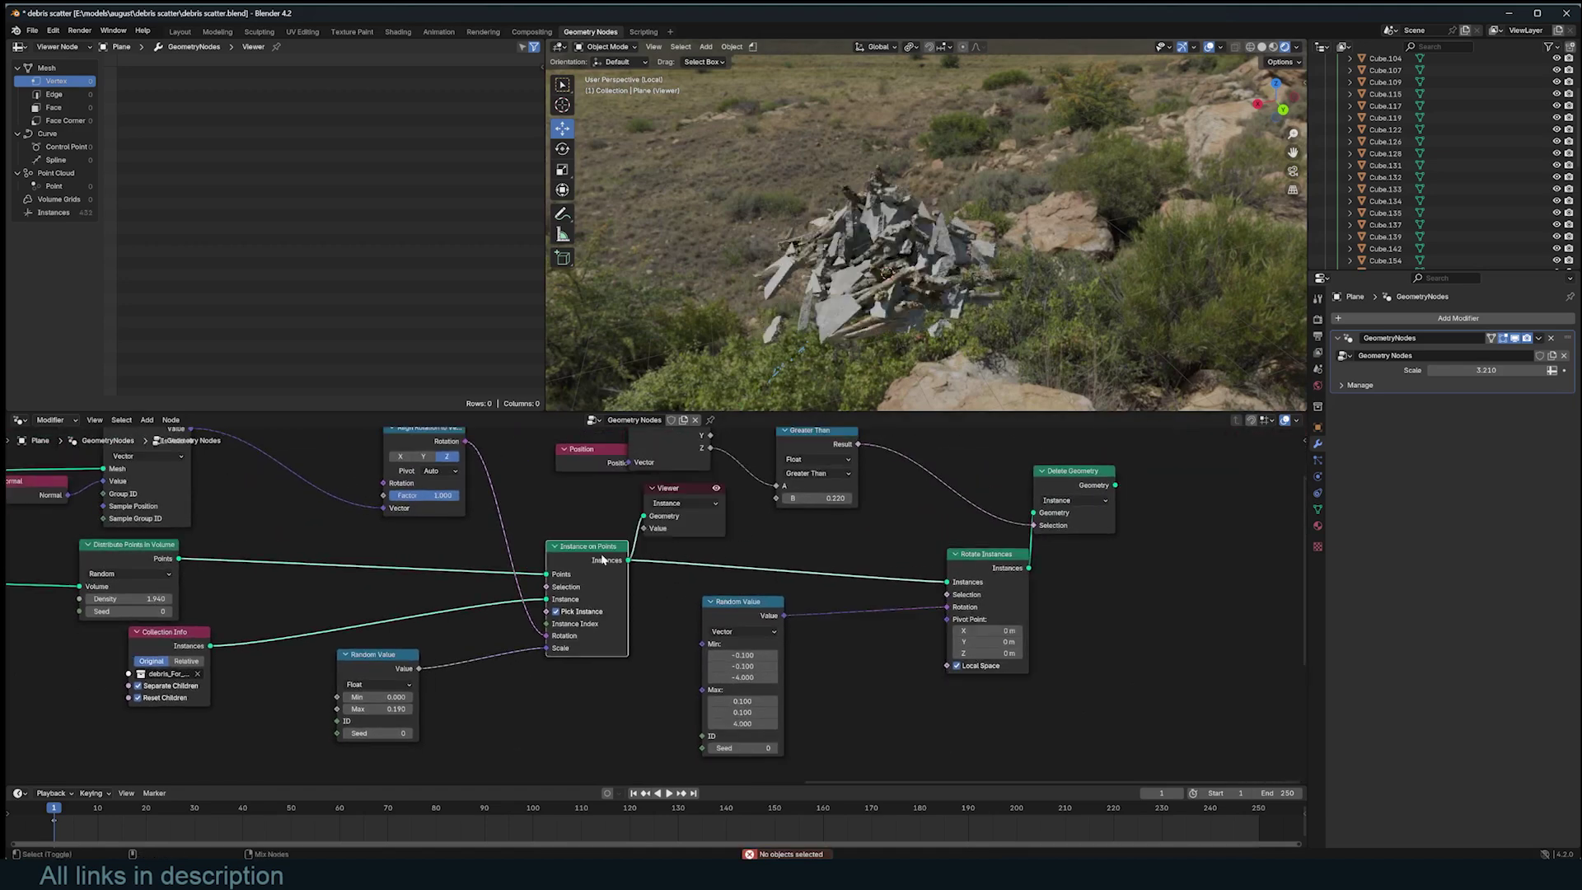
pyautogui.moveTo(895, 316); pyautogui.dragTo(956, 322, button='middle')
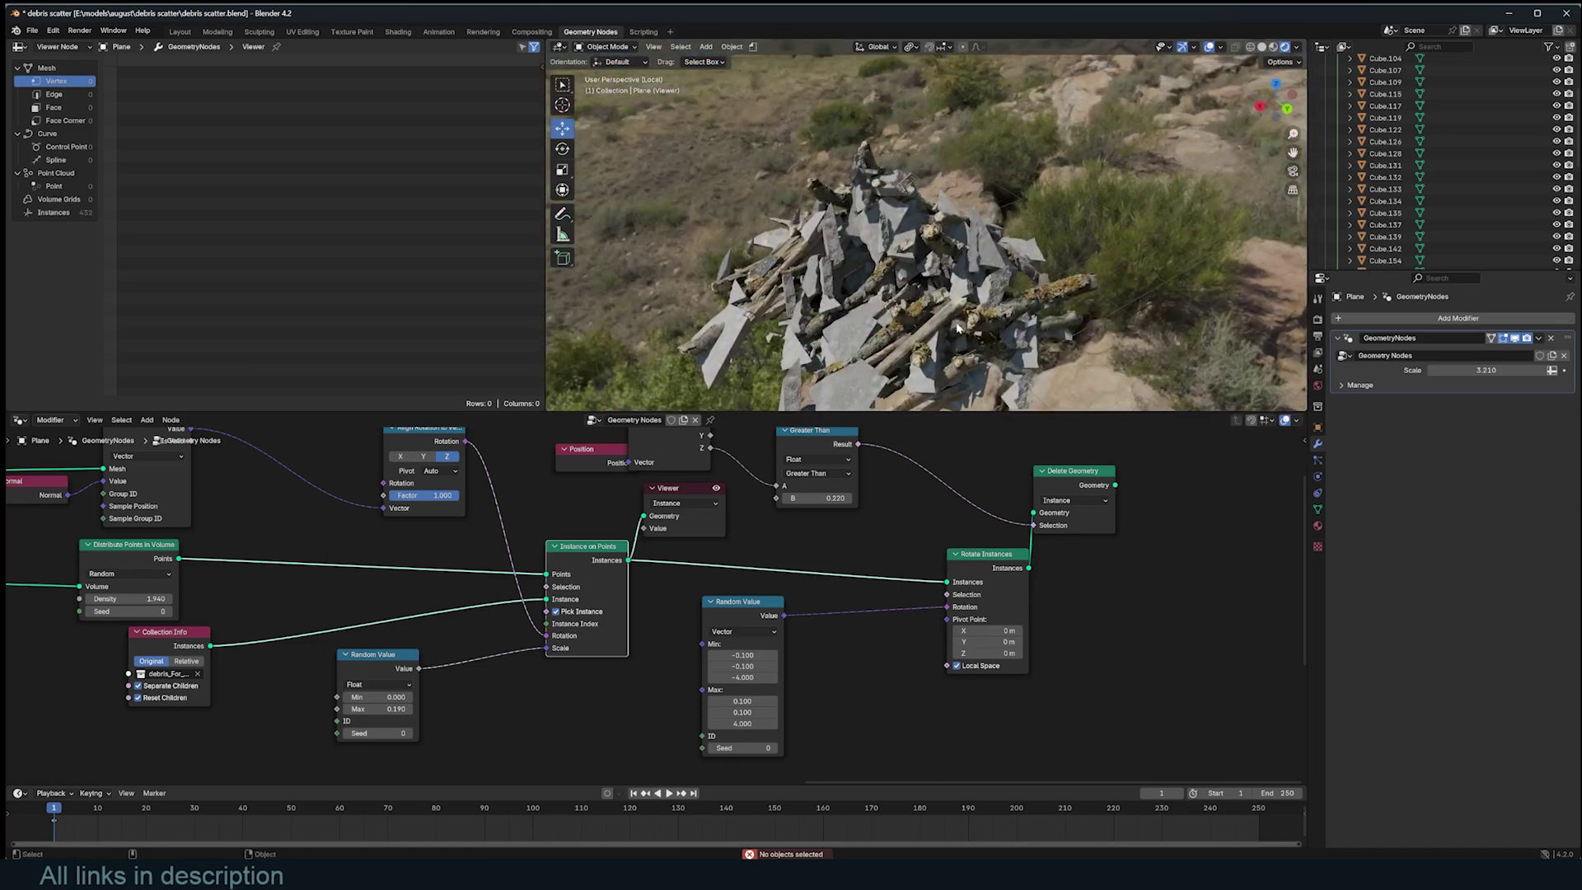
# Step: Preview the Rotate Instances output from several angles, comparing it with the Instance on Points output
pyautogui.scroll(-1, 1006, 522)
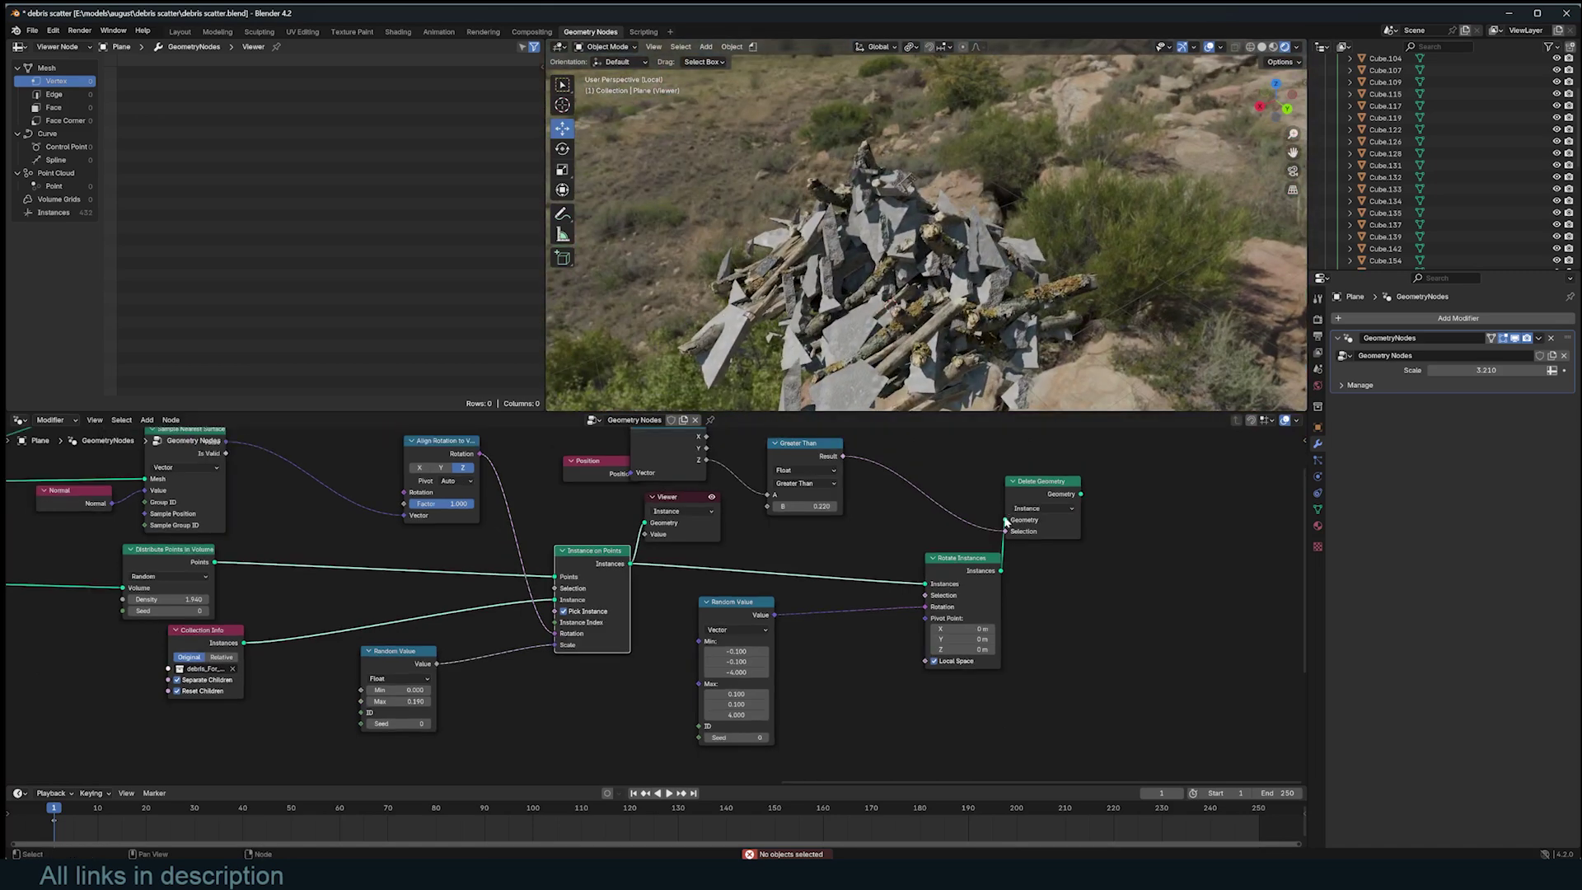
pyautogui.keyDown('ctrl'); pyautogui.keyDown('shift'); pyautogui.click(961, 569); pyautogui.keyUp('shift'); pyautogui.keyUp('ctrl')
pyautogui.moveTo(1137, 182); pyautogui.dragTo(815, 427, button='middle')
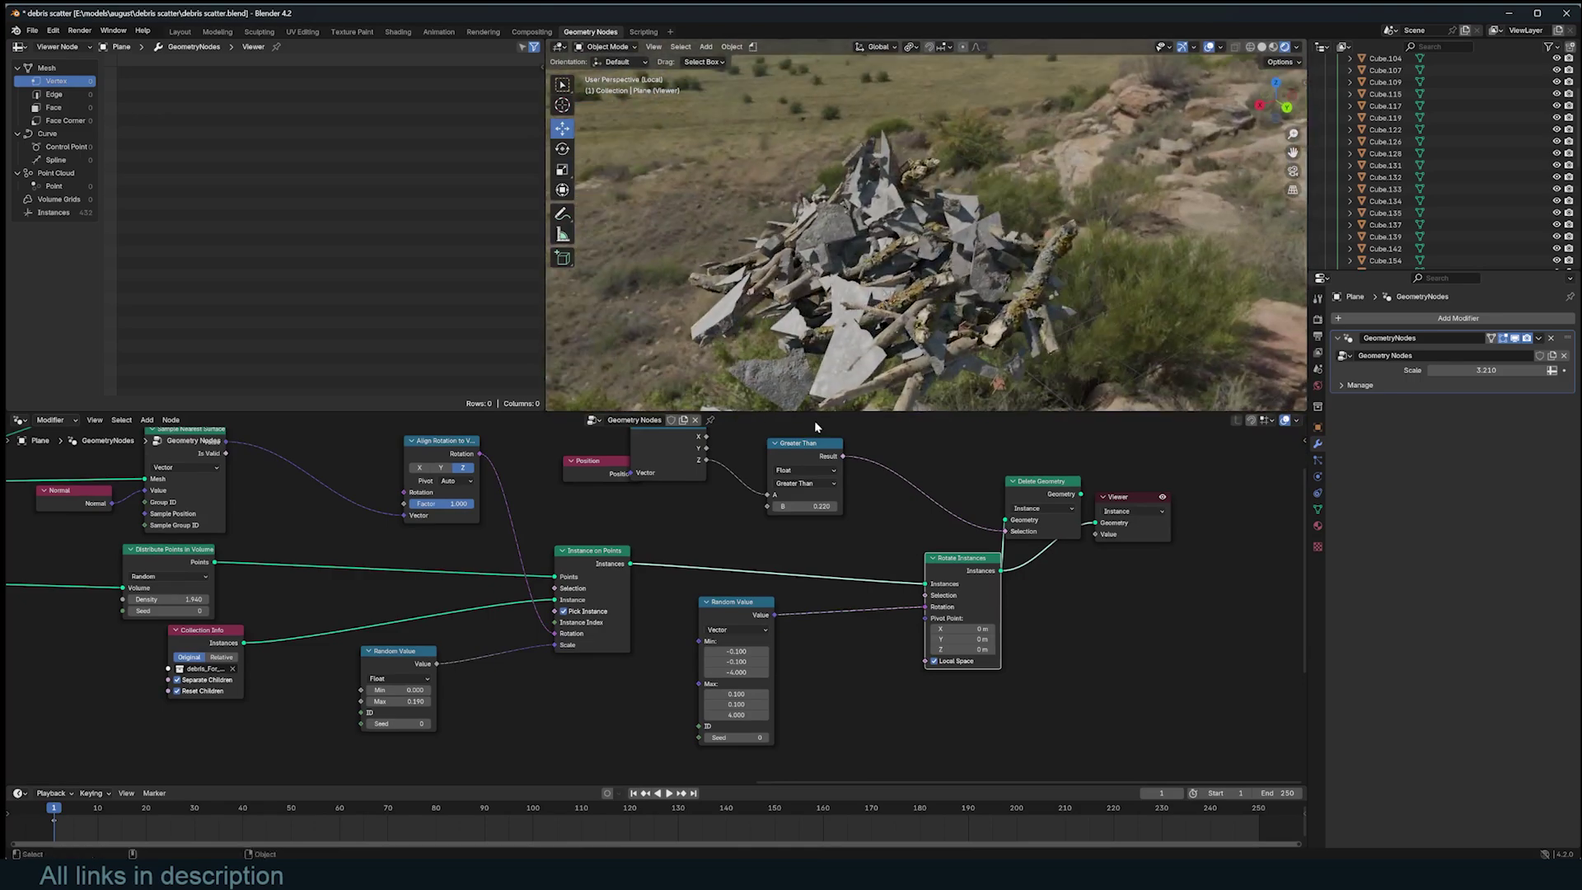
pyautogui.keyDown('ctrl'); pyautogui.keyDown('shift'); pyautogui.click(622, 567); pyautogui.keyUp('shift'); pyautogui.keyUp('ctrl')
pyautogui.keyDown('ctrl'); pyautogui.keyDown('shift'); pyautogui.click(989, 565); pyautogui.keyUp('shift'); pyautogui.keyUp('ctrl')
pyautogui.moveTo(894, 237); pyautogui.dragTo(705, 234, button='middle')
pyautogui.scroll(-2, 1045, 543)
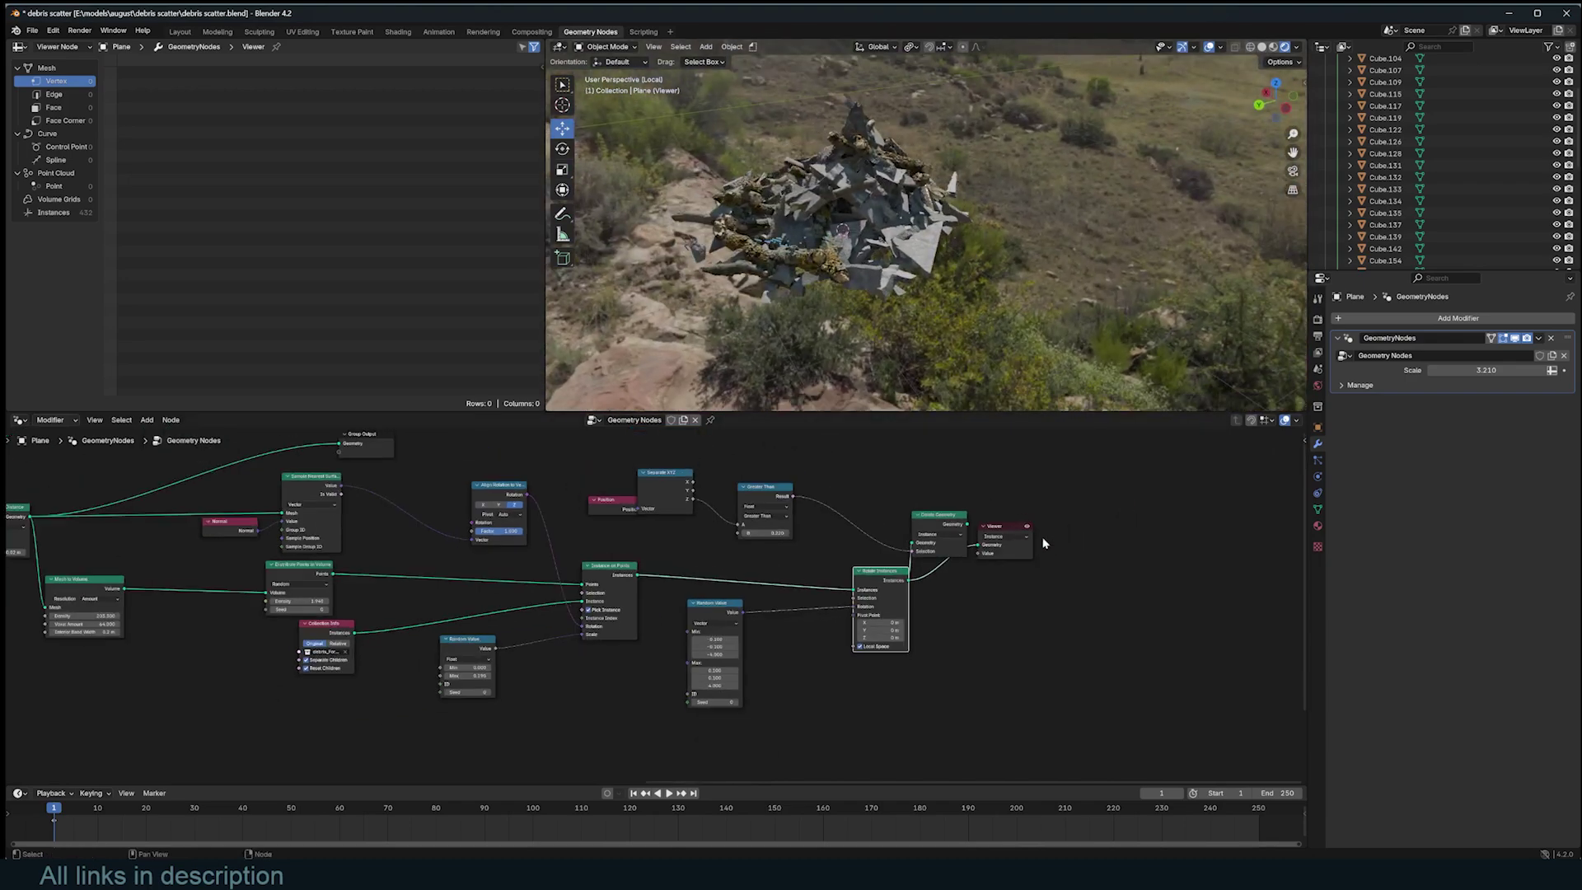
# Step: Preview the Delete Geometry output, nudge the Rotate Instances node, and inspect the height-filtered debris up close
pyautogui.keyDown('ctrl'); pyautogui.keyDown('shift'); pyautogui.click(967, 525); pyautogui.keyUp('shift'); pyautogui.keyUp('ctrl')
pyautogui.scroll(1, 783, 615)
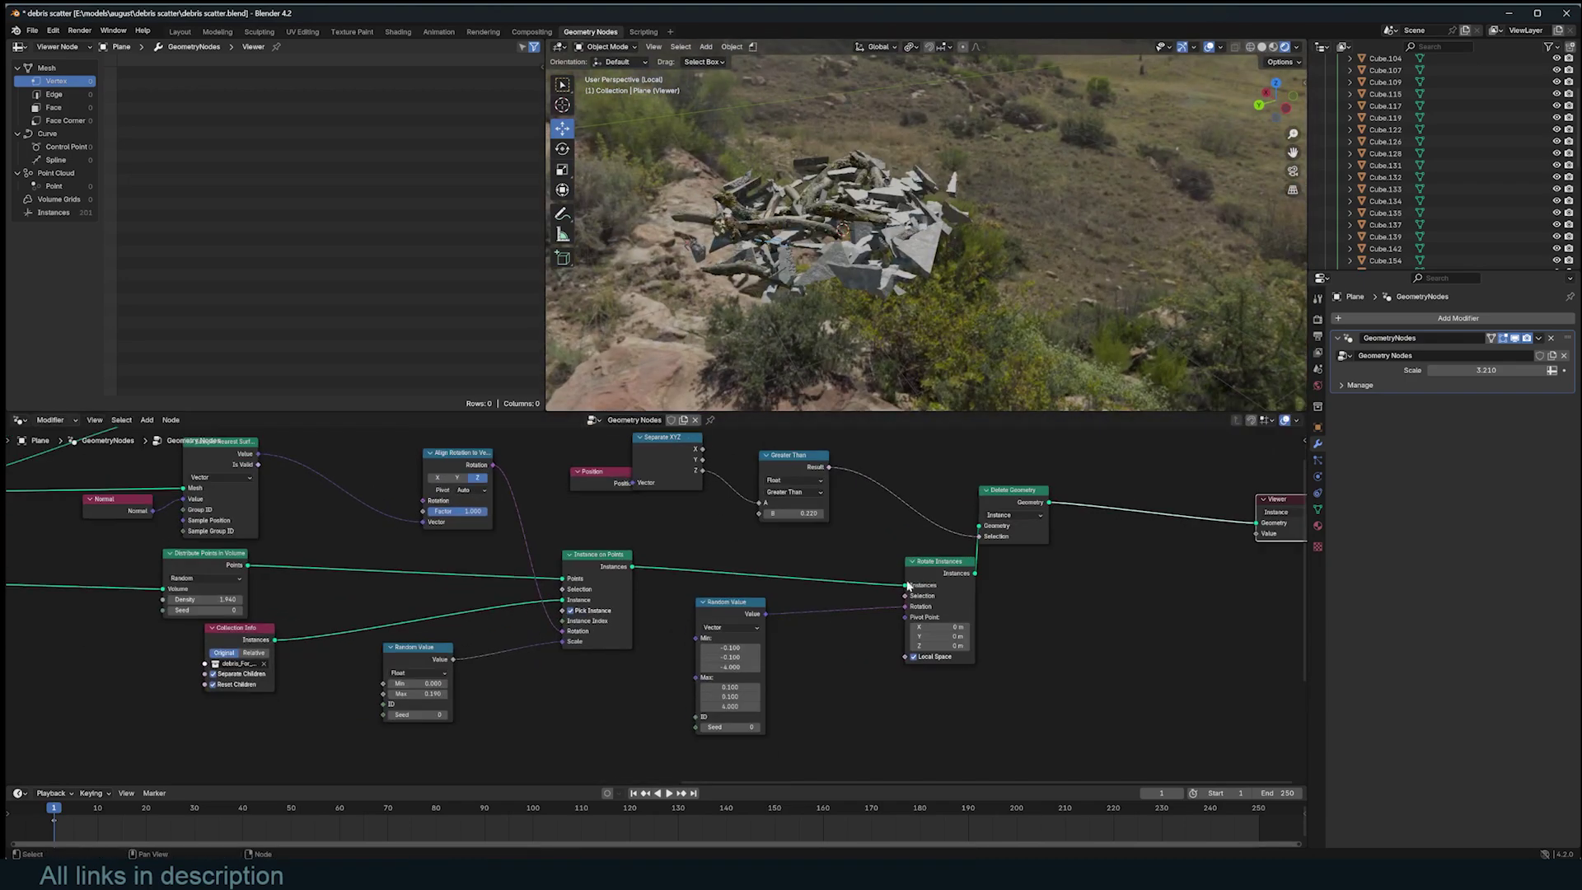
pyautogui.moveTo(927, 564); pyautogui.dragTo(946, 568)
pyautogui.scroll(3, 912, 247)
pyautogui.moveTo(913, 247); pyautogui.dragTo(988, 216, button='middle')
# Step: Move the Delete Geometry node farther along the chain, beyond Rotate Instances
pyautogui.moveTo(831, 570); pyautogui.dragTo(958, 540, button='middle')
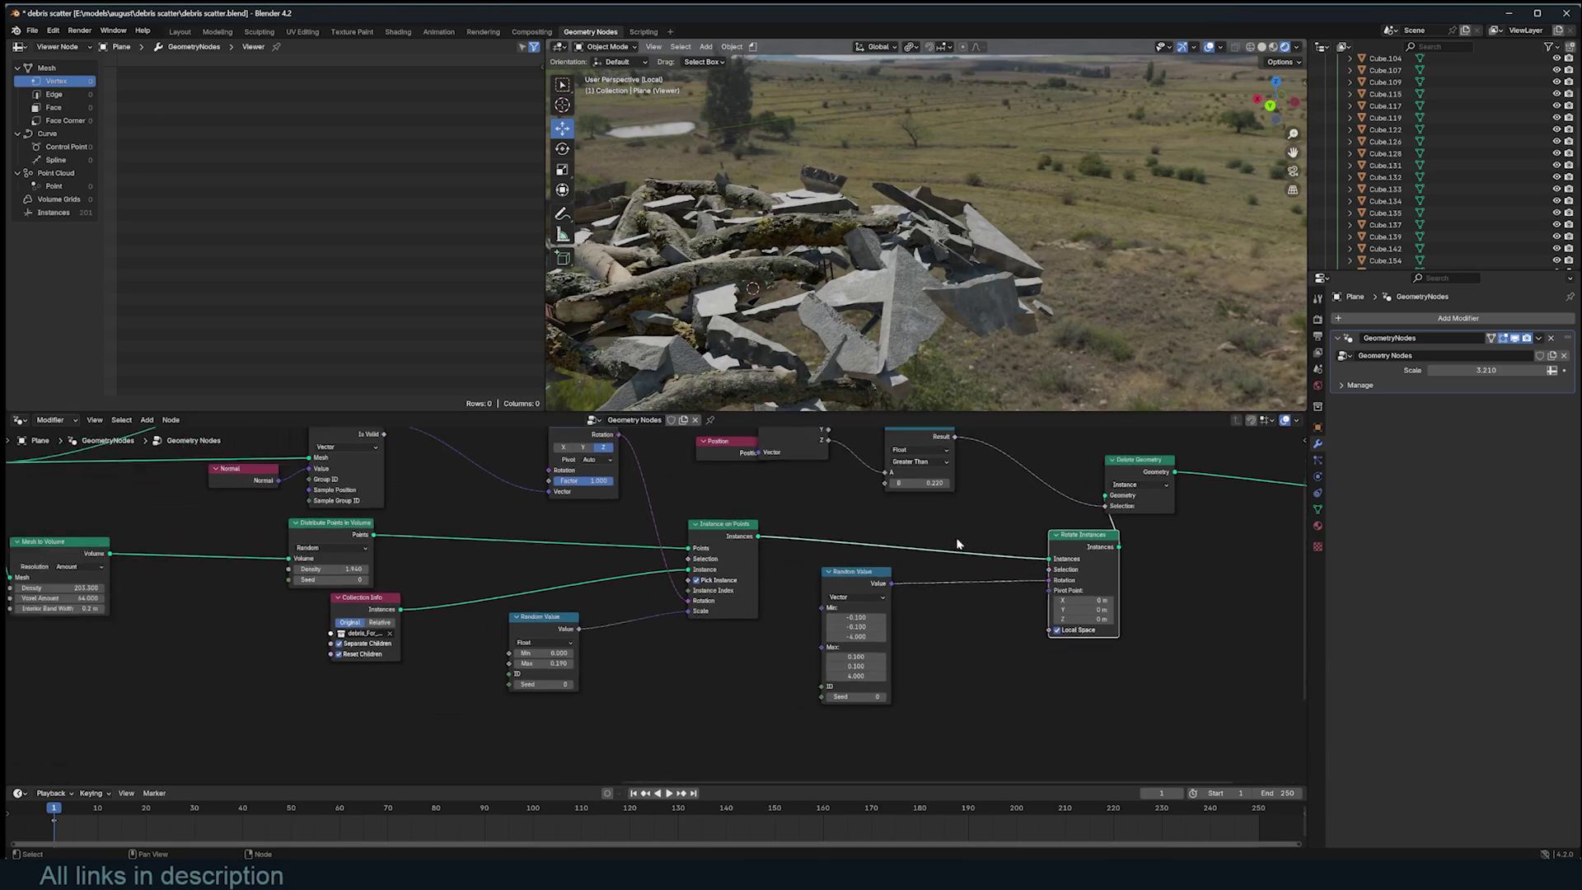
pyautogui.scroll(1, 1062, 498)
pyautogui.scroll(1, 1156, 488)
pyautogui.moveTo(1186, 459); pyautogui.dragTo(758, 532, button='middle')
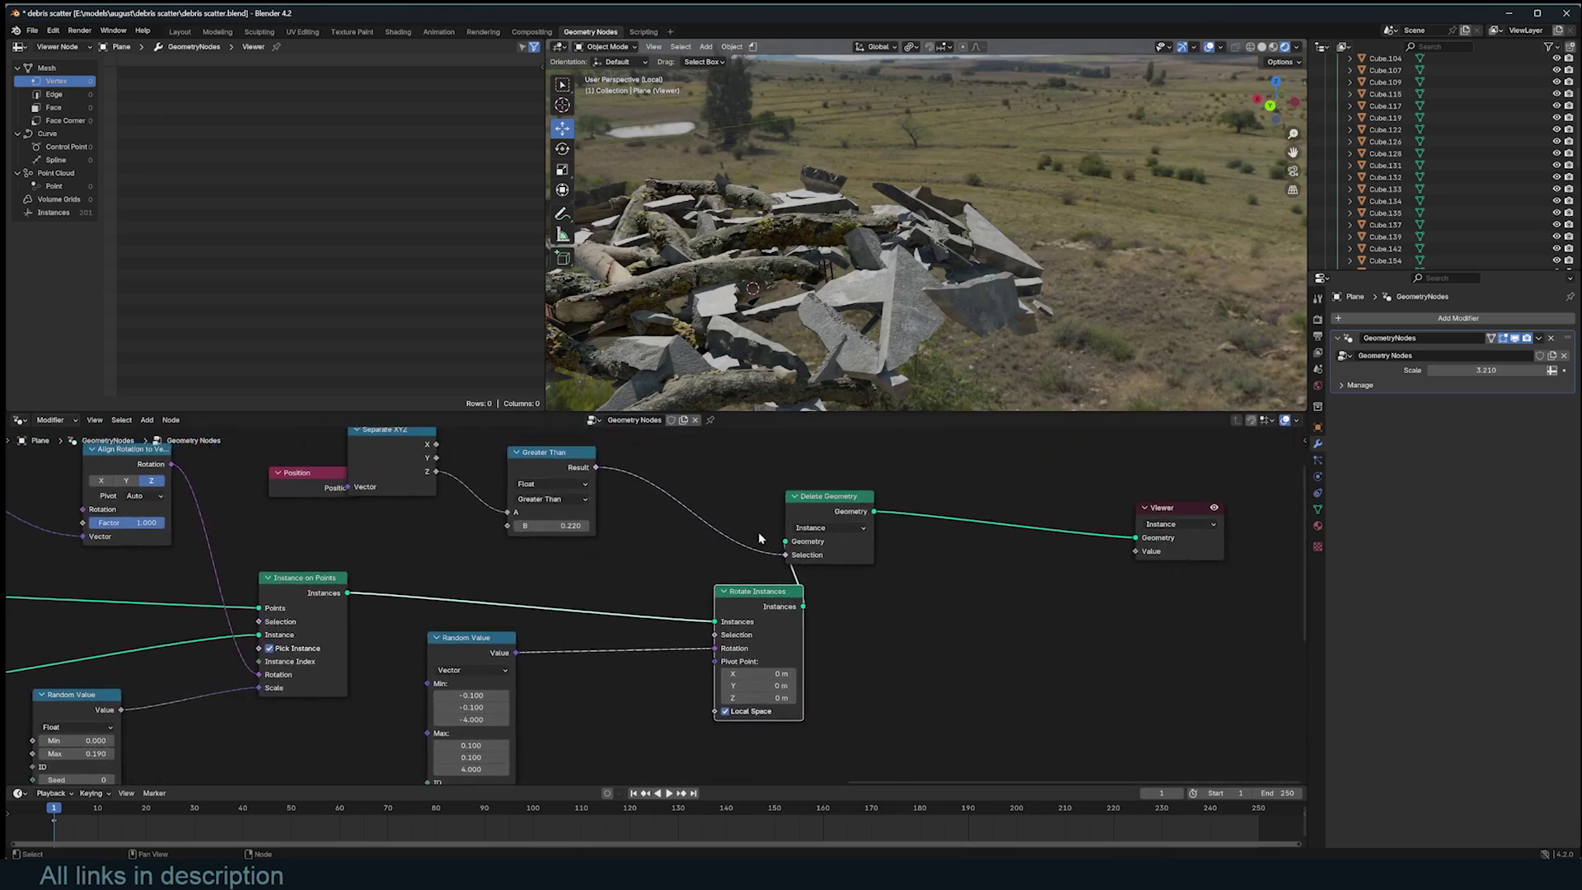
pyautogui.moveTo(821, 512); pyautogui.dragTo(941, 536)
# Step: Insert a Vector Math node set to Scale between the vector Random Value node and the Rotation input of Rotate Instances
pyautogui.moveTo(841, 678); pyautogui.dragTo(950, 607, button='middle')
pyautogui.moveTo(719, 616); pyautogui.dragTo(847, 579, button='middle')
pyautogui.hotkey('shift', 'a')
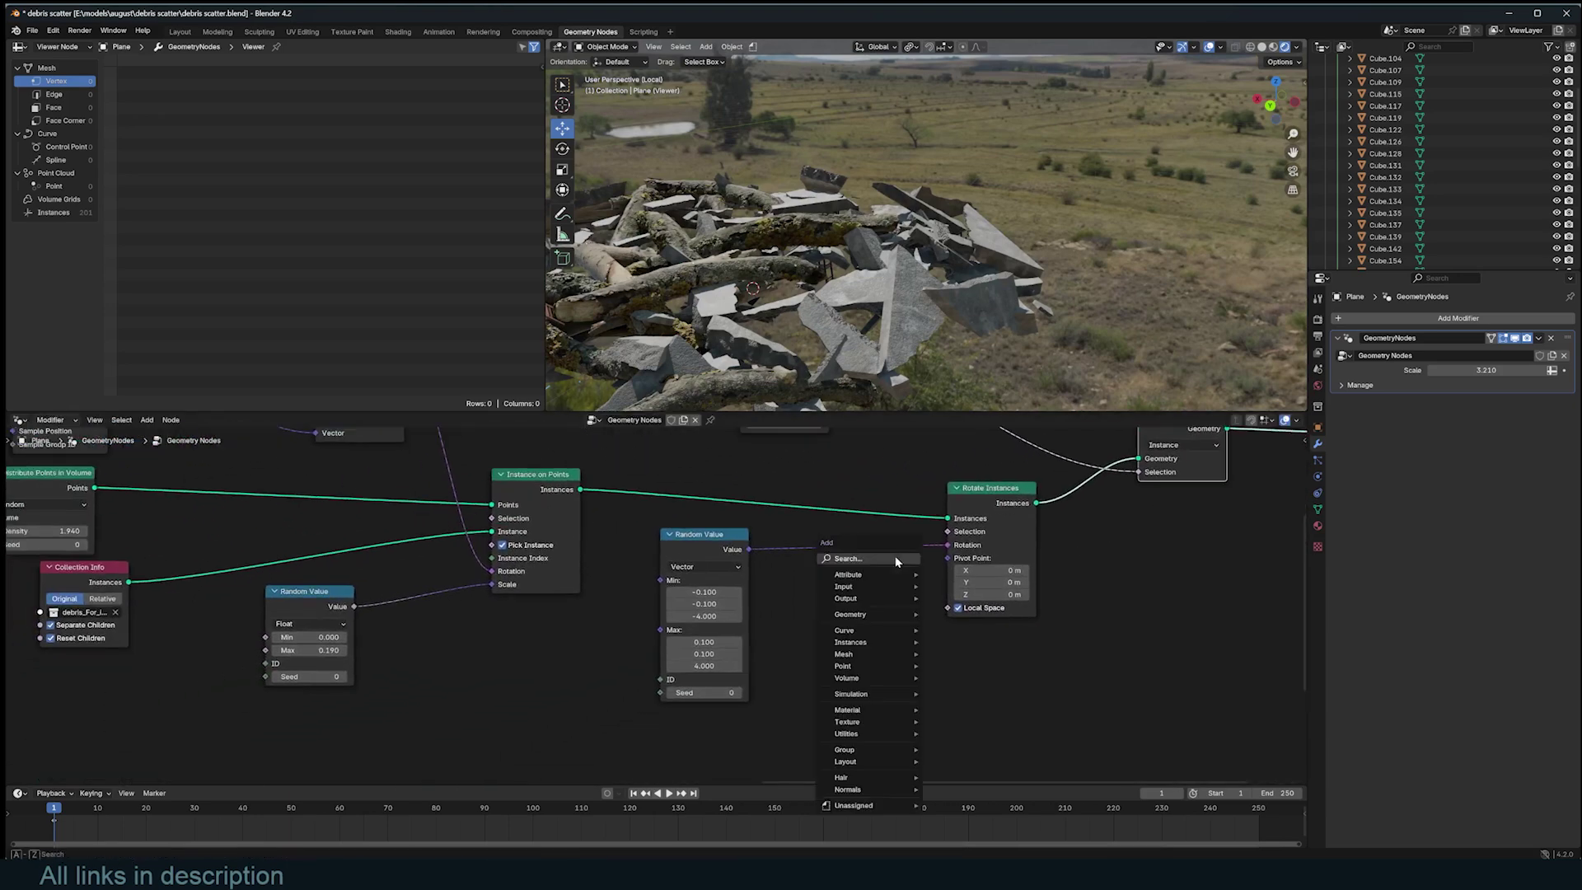
pyautogui.click(895, 557)
pyautogui.write('vec')
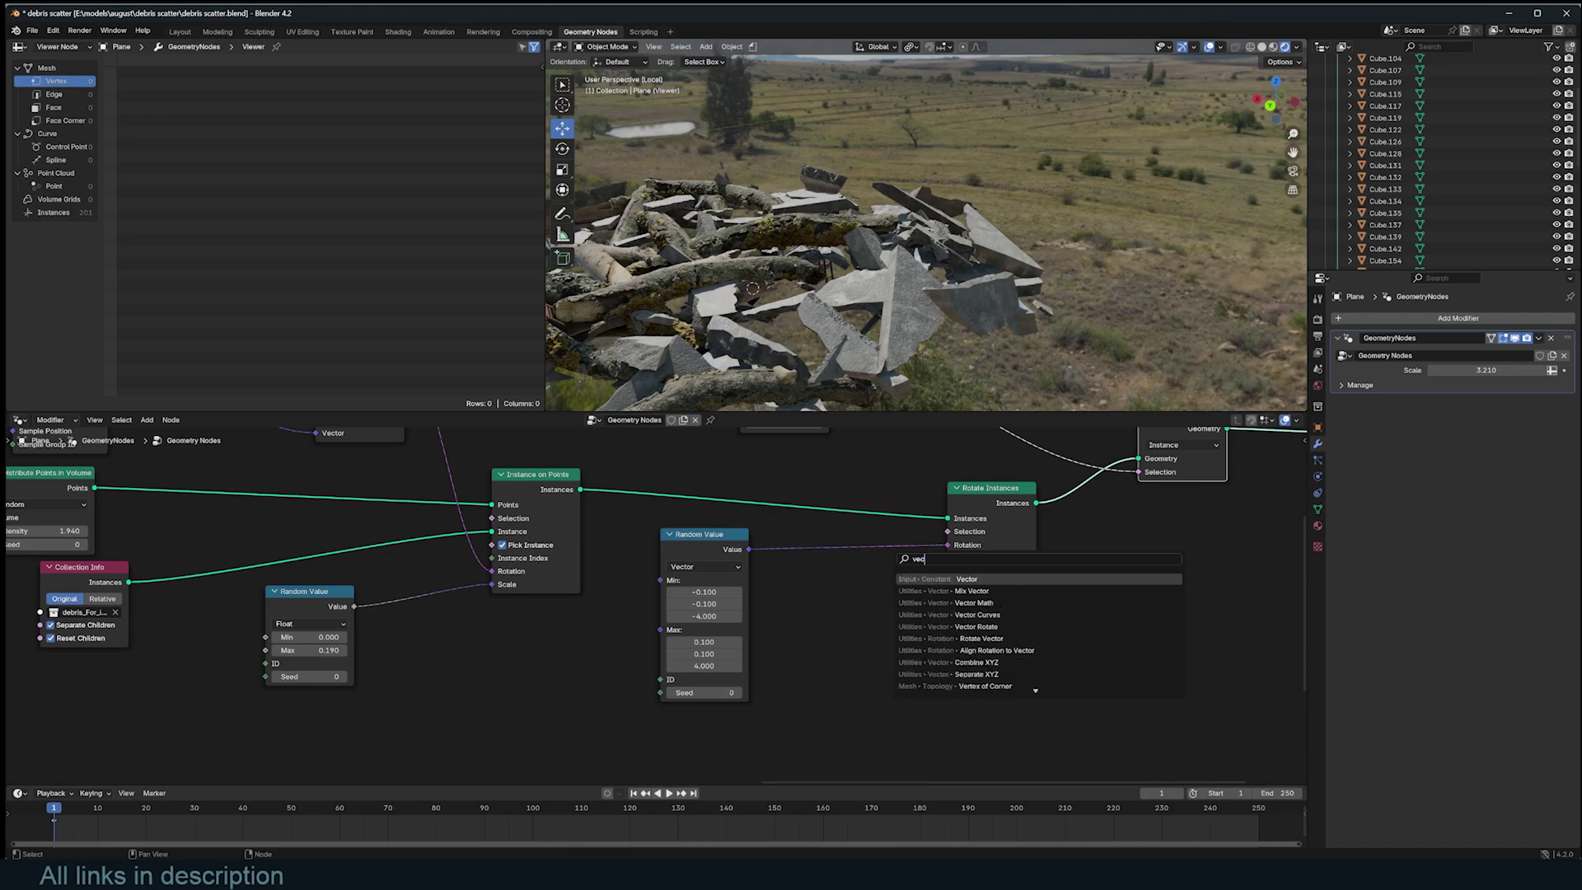
pyautogui.press('Return')
pyautogui.click(816, 549)
pyautogui.click(858, 585)
pyautogui.click(849, 802)
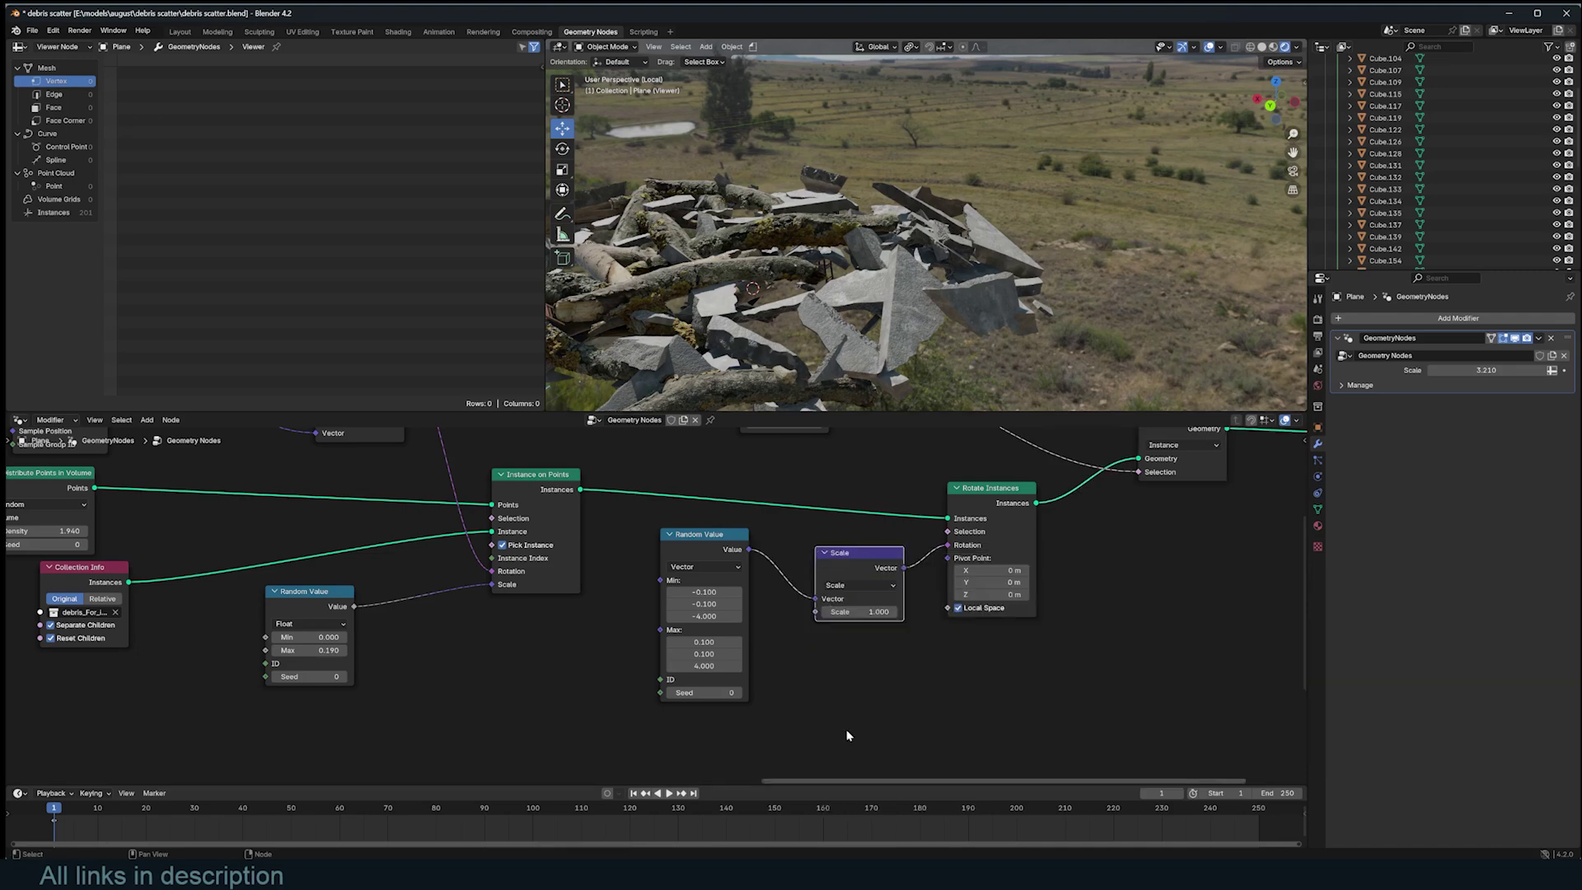
# Step: Set the Scale node's factor to 1.2, checking its effect on the debris rotation in the viewport
pyautogui.moveTo(848, 734); pyautogui.dragTo(892, 732, button='middle')
pyautogui.keyDown('shift'); pyautogui.moveTo(924, 612); pyautogui.dragTo(907, 612); pyautogui.keyUp('shift')
pyautogui.write('1')
pyautogui.press('Return')
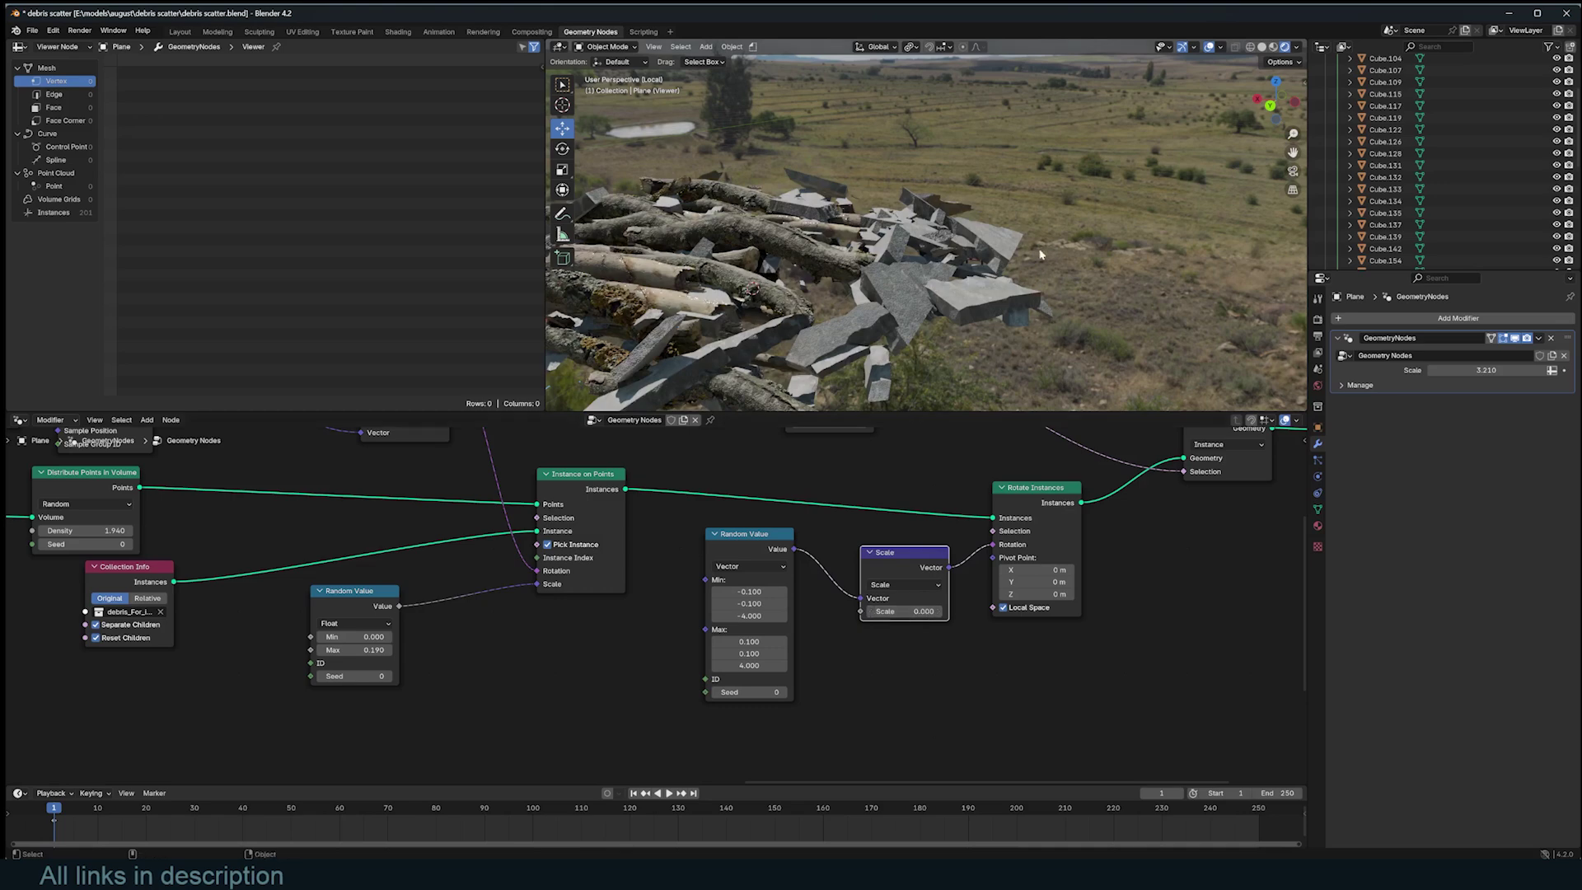
pyautogui.moveTo(1041, 254); pyautogui.dragTo(1041, 269, button='middle')
pyautogui.moveTo(923, 612)
pyautogui.mouseDown()
pyautogui.moveTo(941, 611)
pyautogui.moveTo(923, 611)
pyautogui.mouseUp()
pyautogui.scroll(-3, 841, 634)
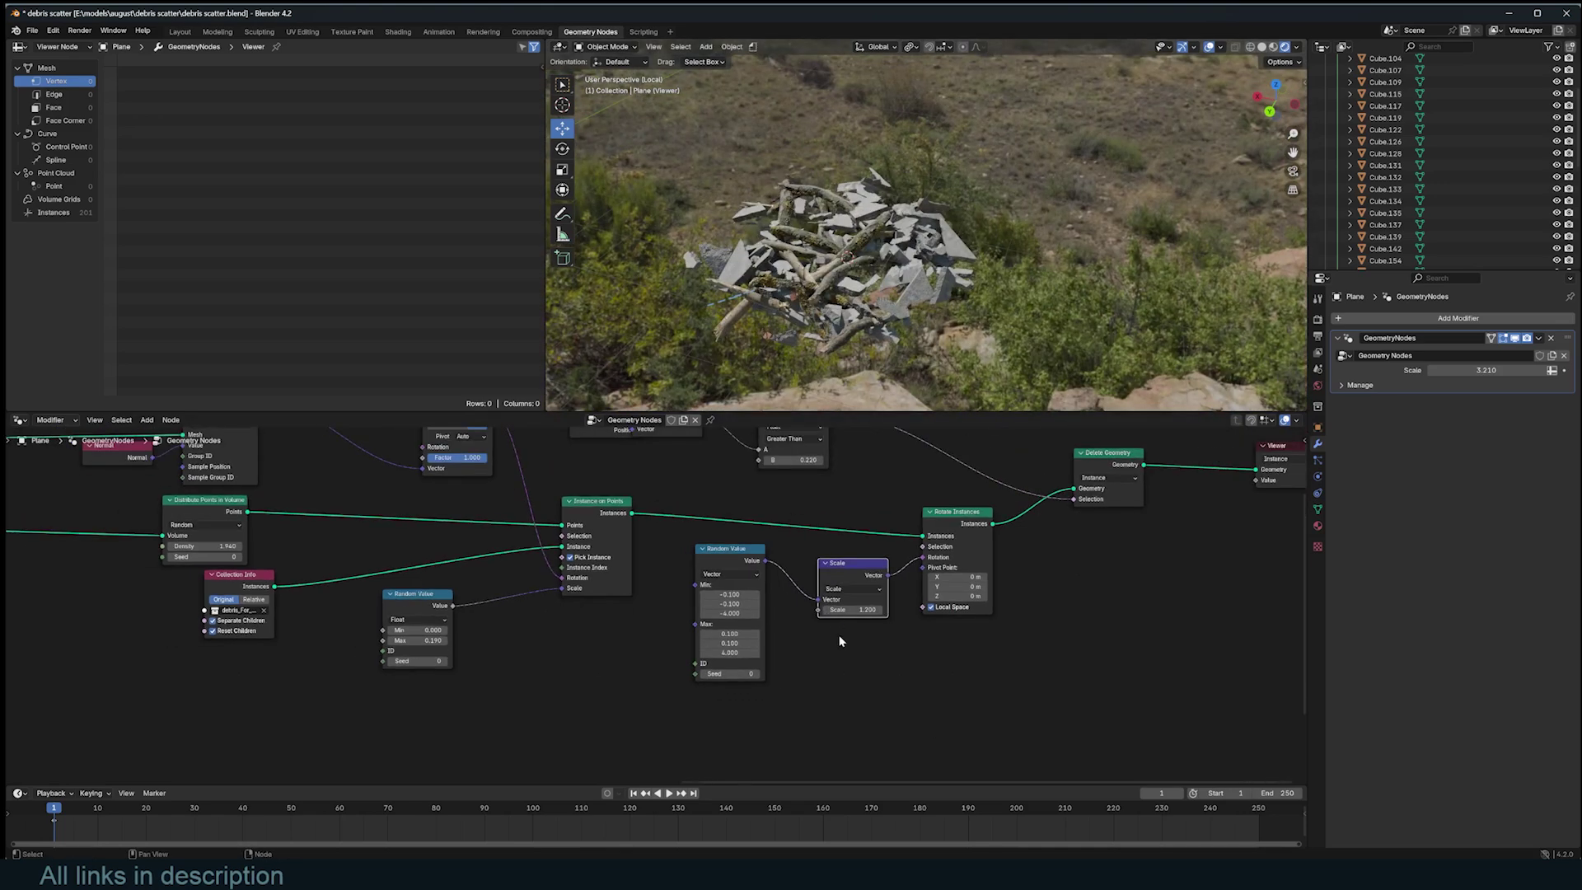
# Step: Duplicate the Group Input node next to the vector Scale node and save the file
pyautogui.moveTo(839, 634); pyautogui.dragTo(915, 630, button='middle')
pyautogui.scroll(-6, 914, 630)
pyautogui.moveTo(503, 663); pyautogui.dragTo(987, 654, button='middle')
pyautogui.moveTo(460, 602); pyautogui.dragTo(875, 593, button='middle')
pyautogui.scroll(-2, 660, 618)
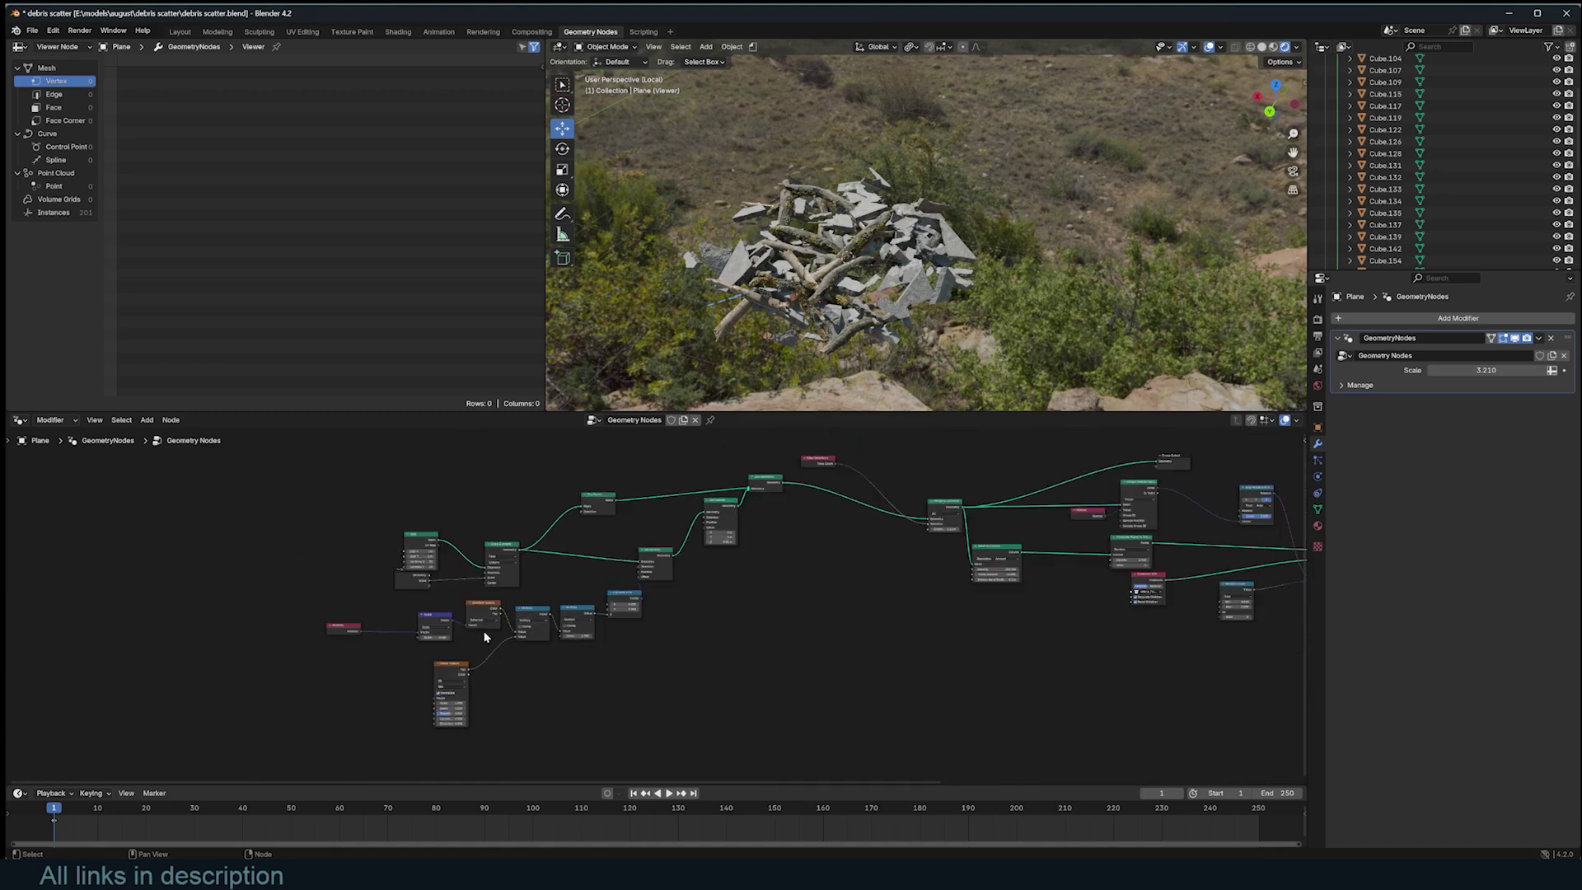
pyautogui.hotkey('shift', 'd')
pyautogui.click(1184, 651)
pyautogui.moveTo(1215, 635); pyautogui.dragTo(565, 611, button='middle')
pyautogui.scroll(8, 485, 637)
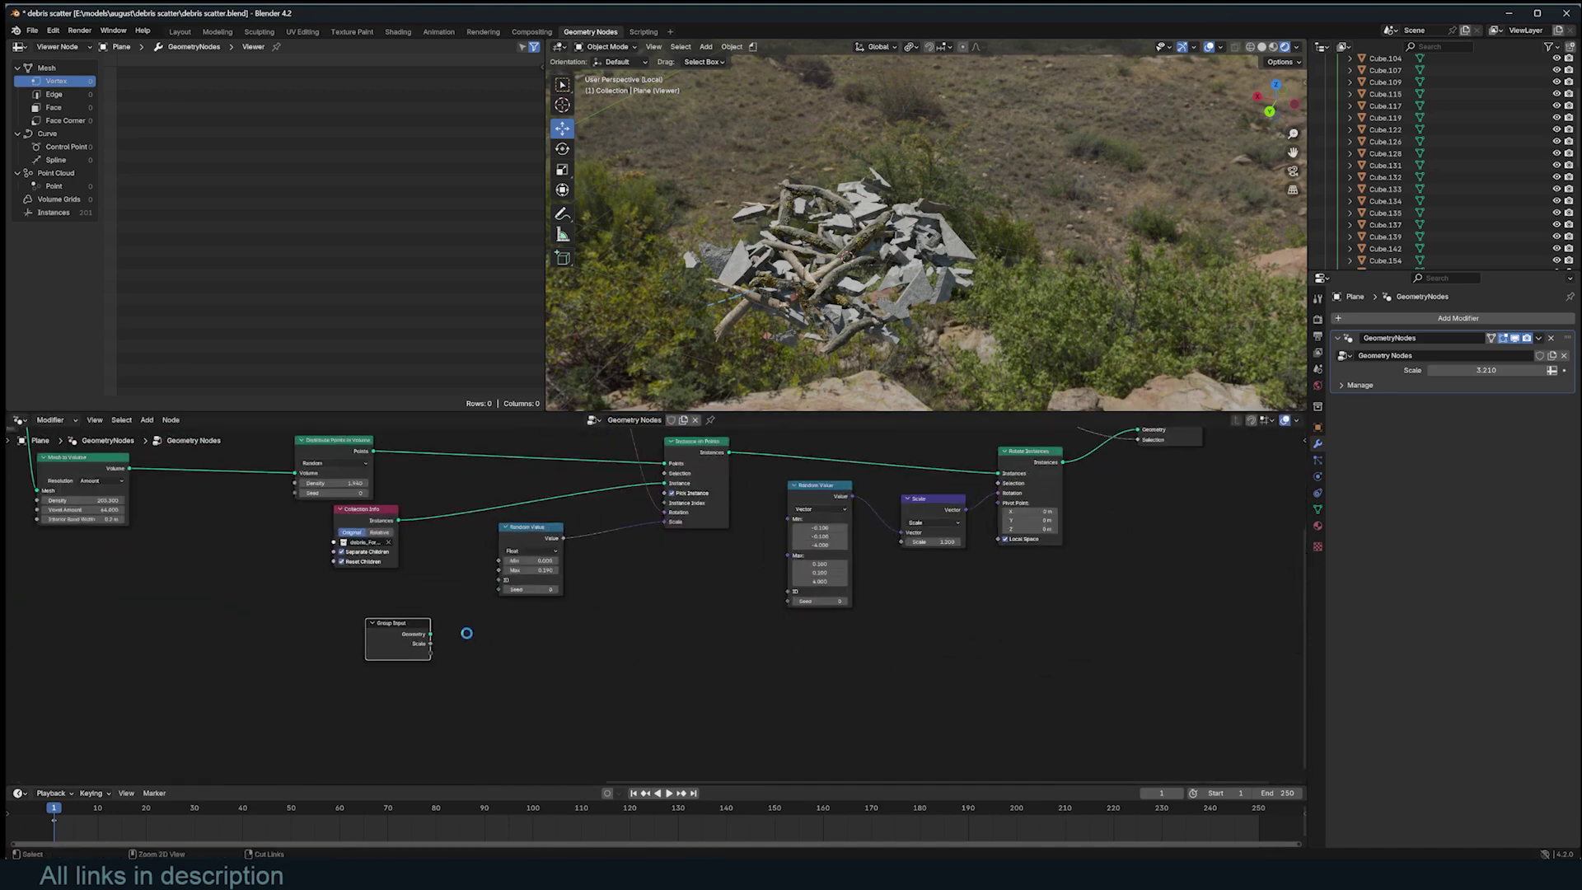
pyautogui.hotkey('ctrl', 's')
pyautogui.press('g')
pyautogui.click(986, 584)
pyautogui.scroll(4, 940, 583)
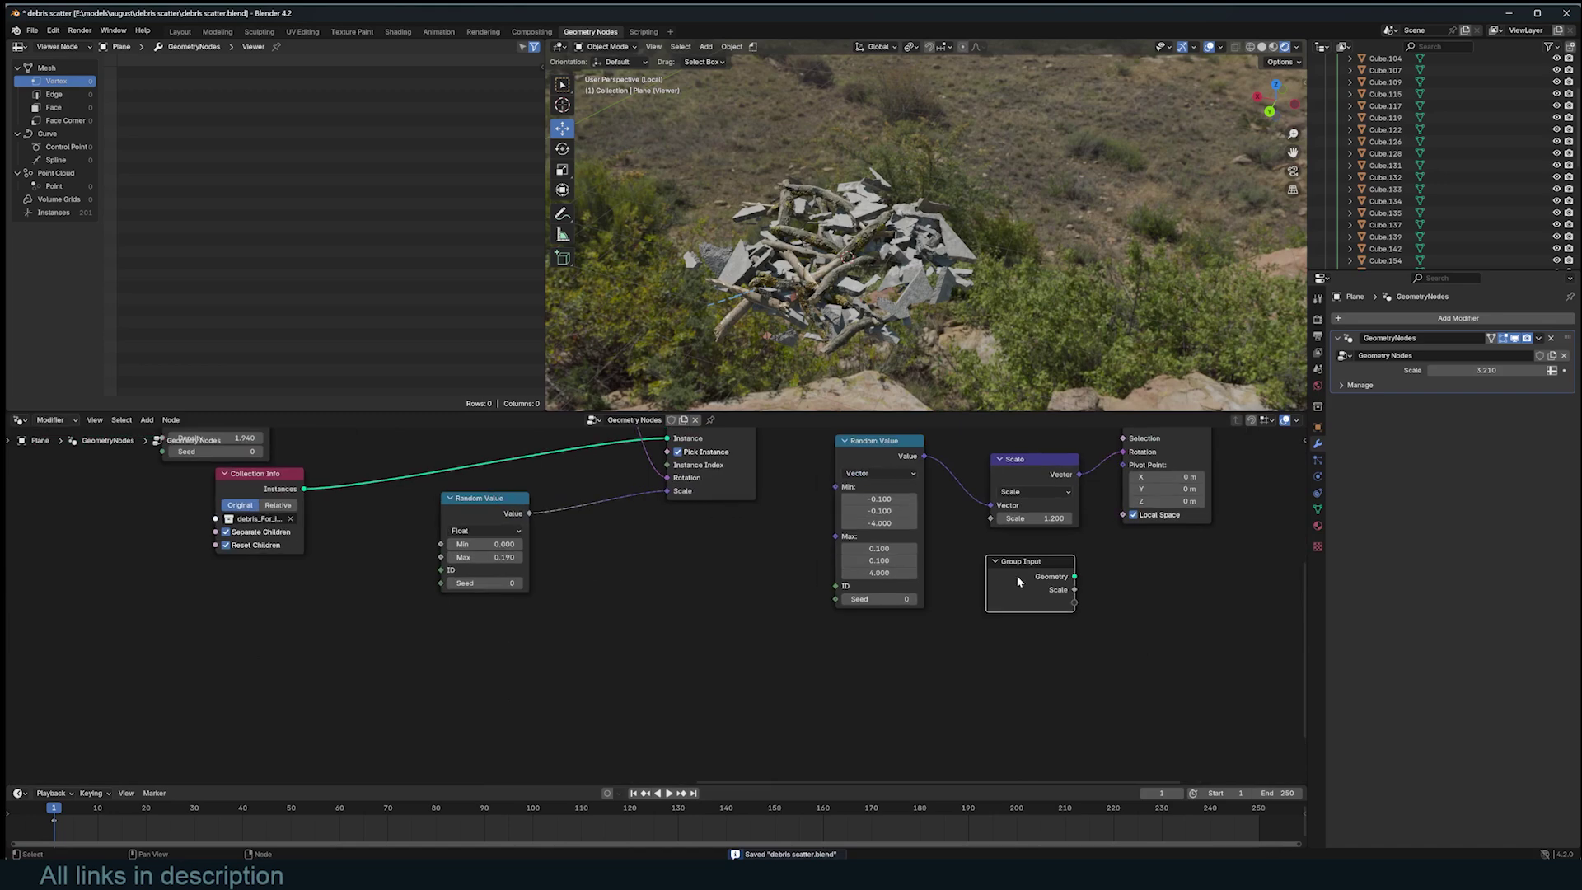
# Step: Expose the Scale node's factor as a new group input and name the socket "random rotation"
pyautogui.moveTo(1018, 577); pyautogui.dragTo(883, 639)
pyautogui.moveTo(940, 666); pyautogui.dragTo(991, 518)
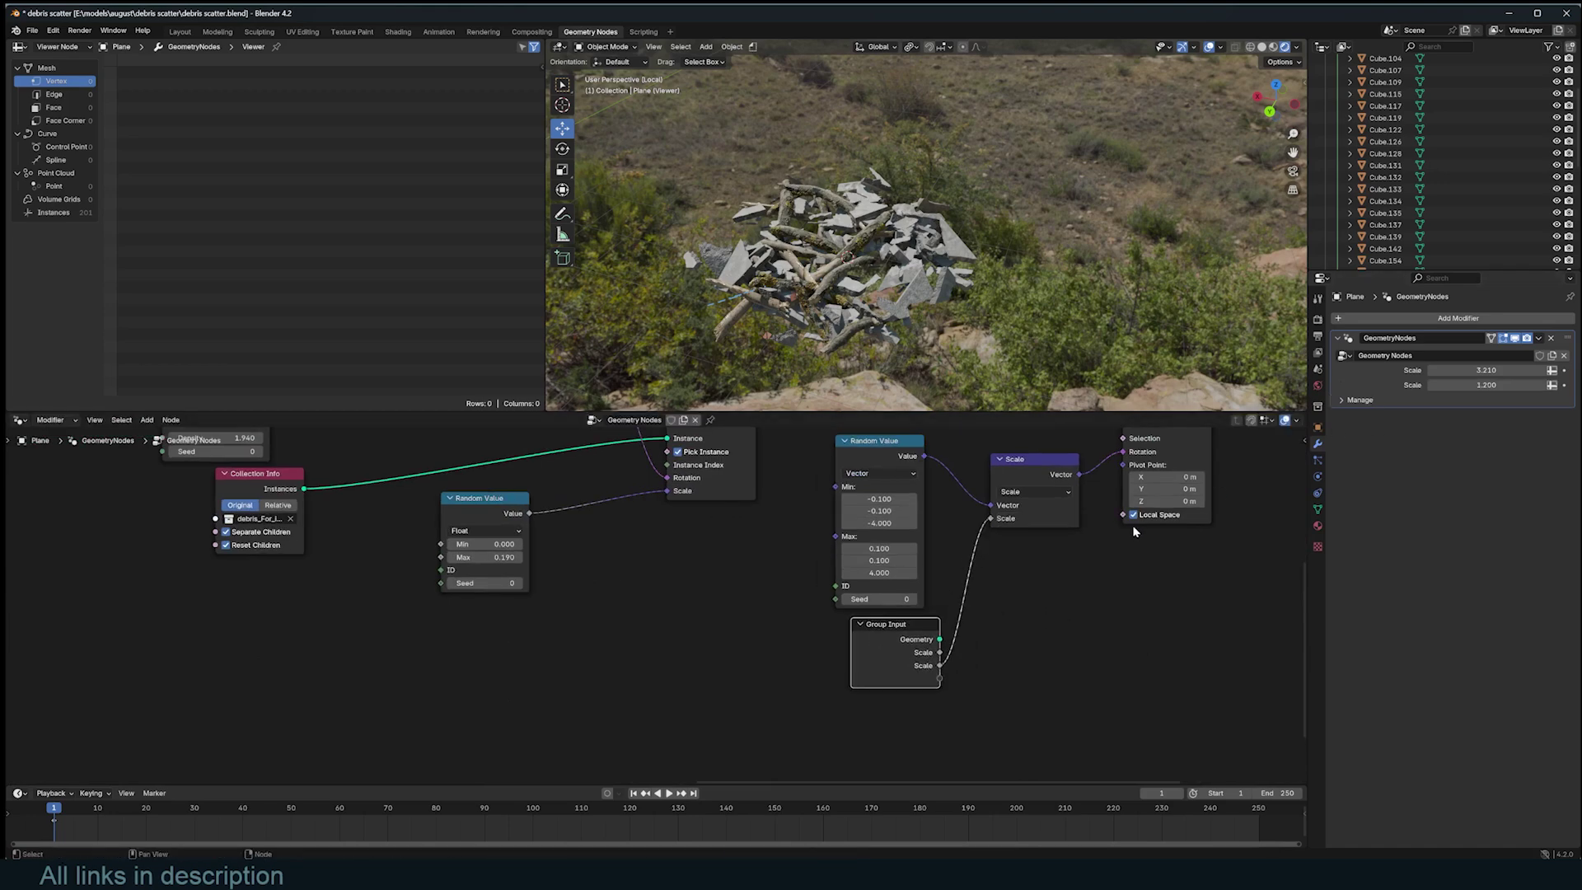
pyautogui.press('n')
pyautogui.doubleClick(1196, 607)
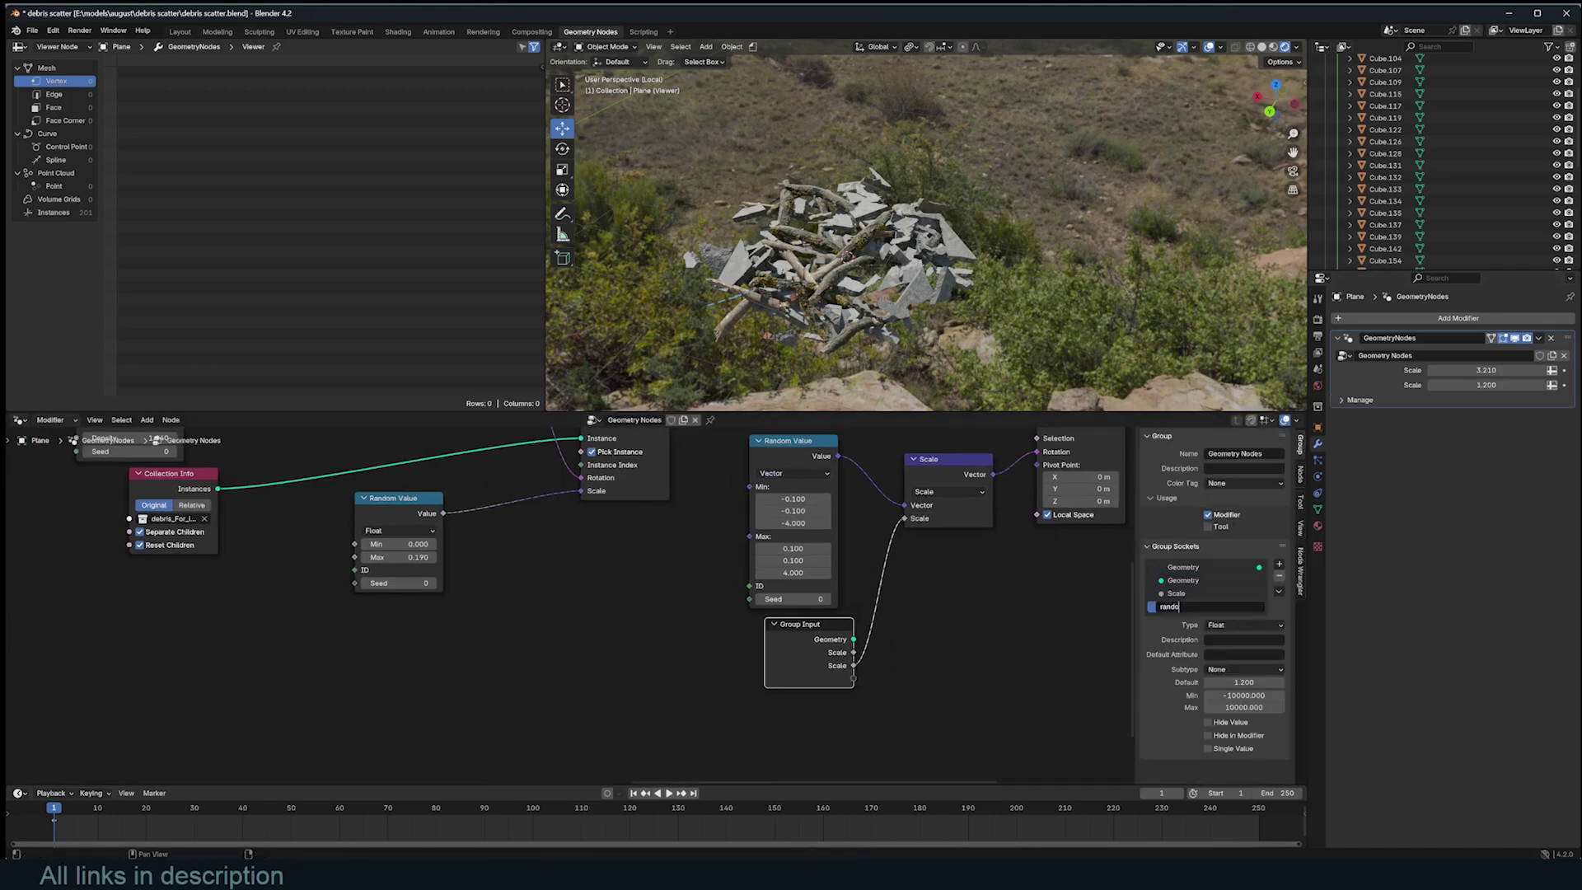
pyautogui.write('random rotation')
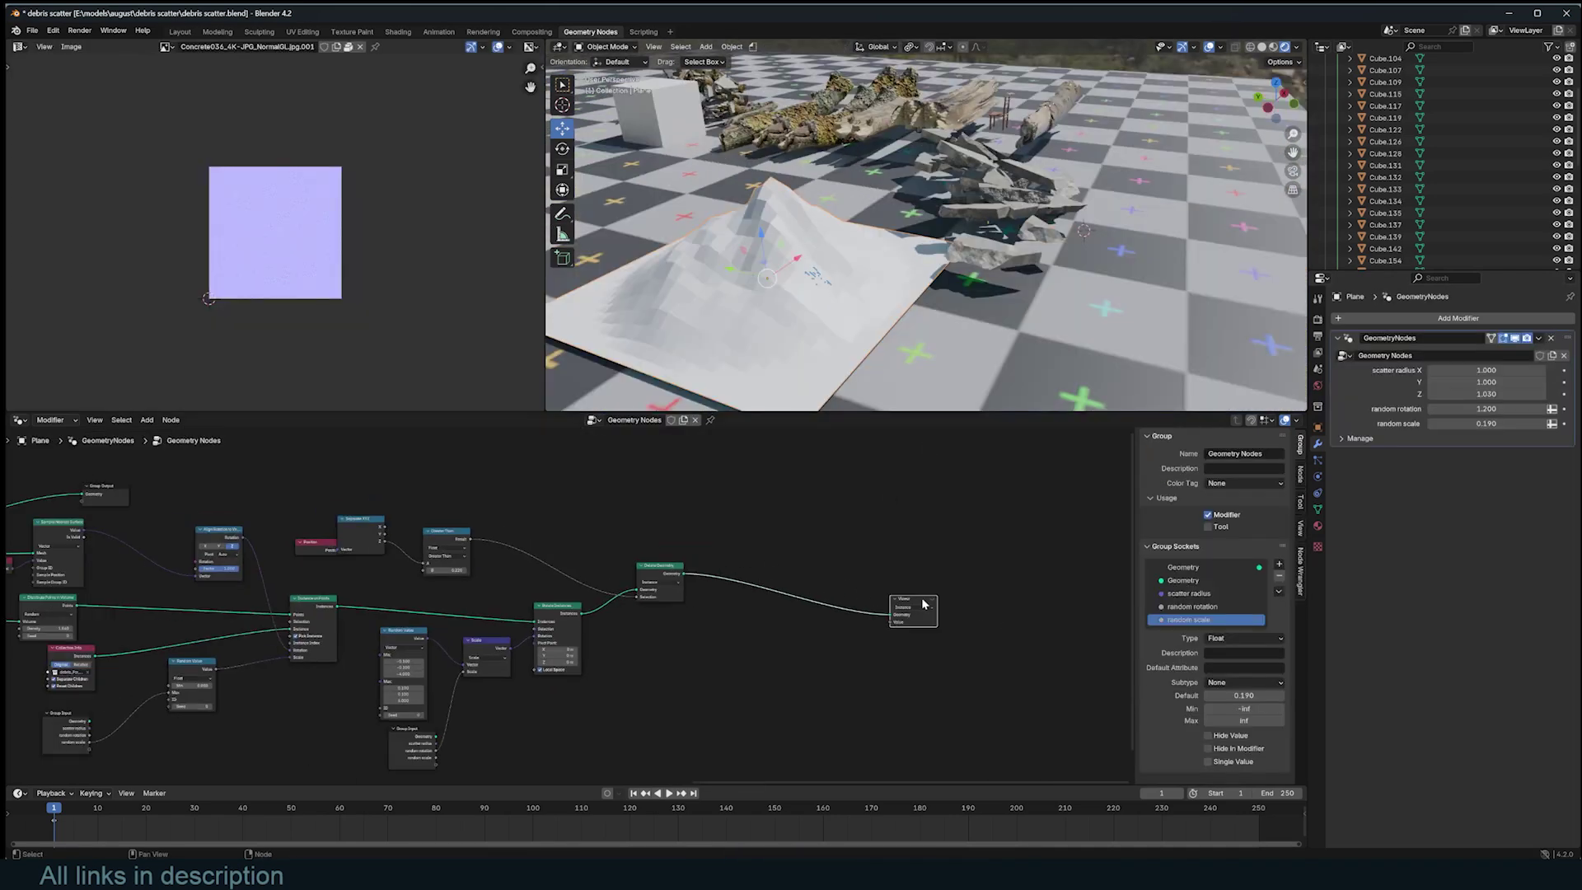
# Step: Reactivate the Viewer and examine the debris pile up close from several angles with the wireframe overlay on
pyautogui.click(928, 602)
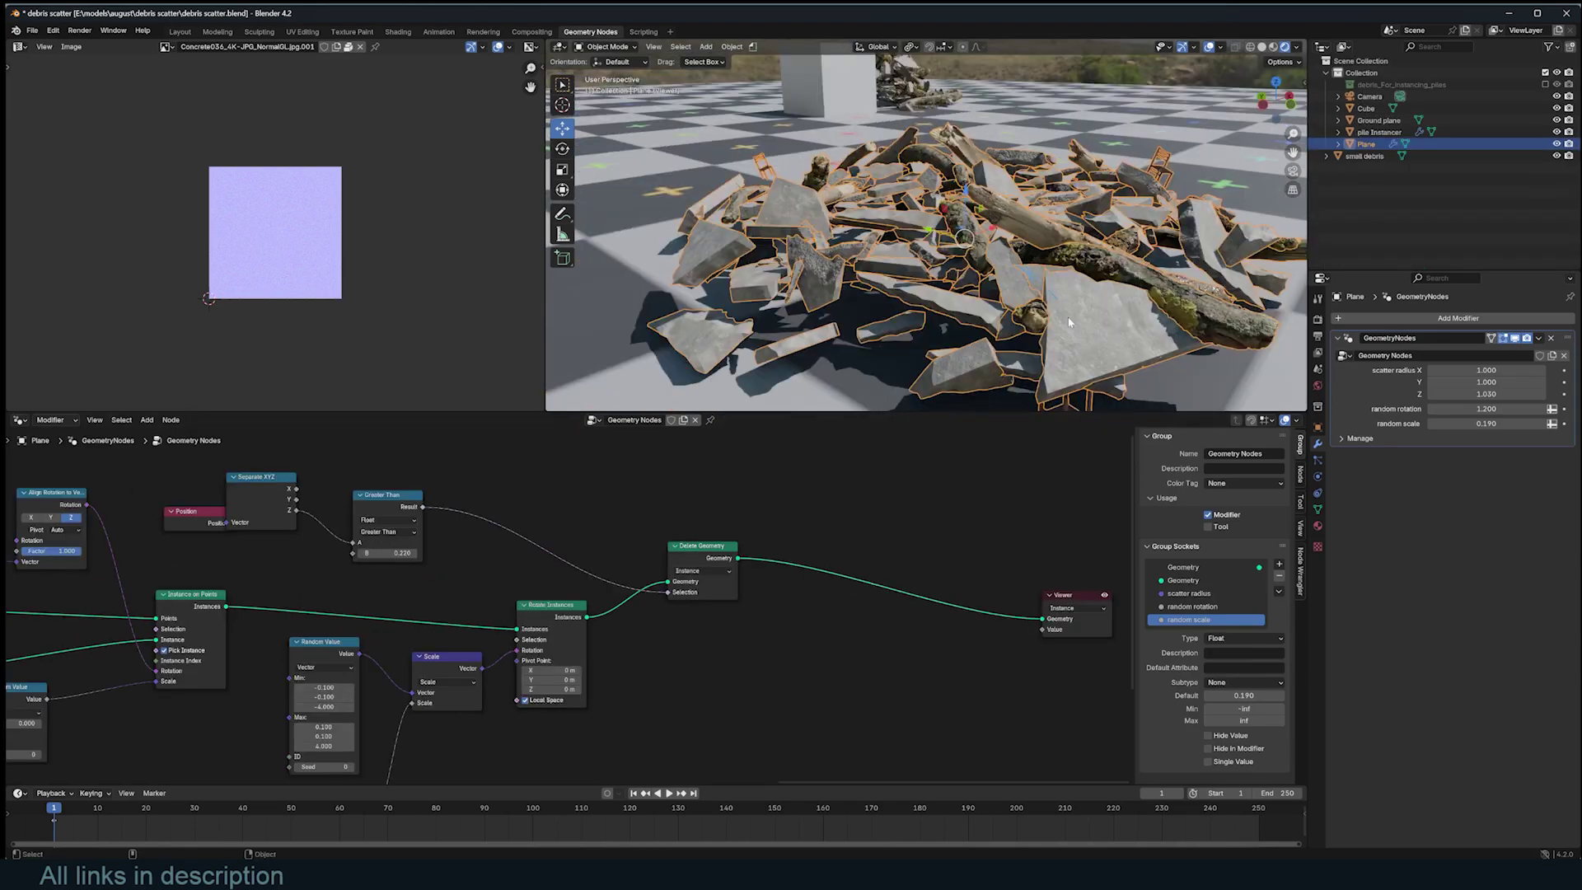
pyautogui.scroll(2, 1007, 555)
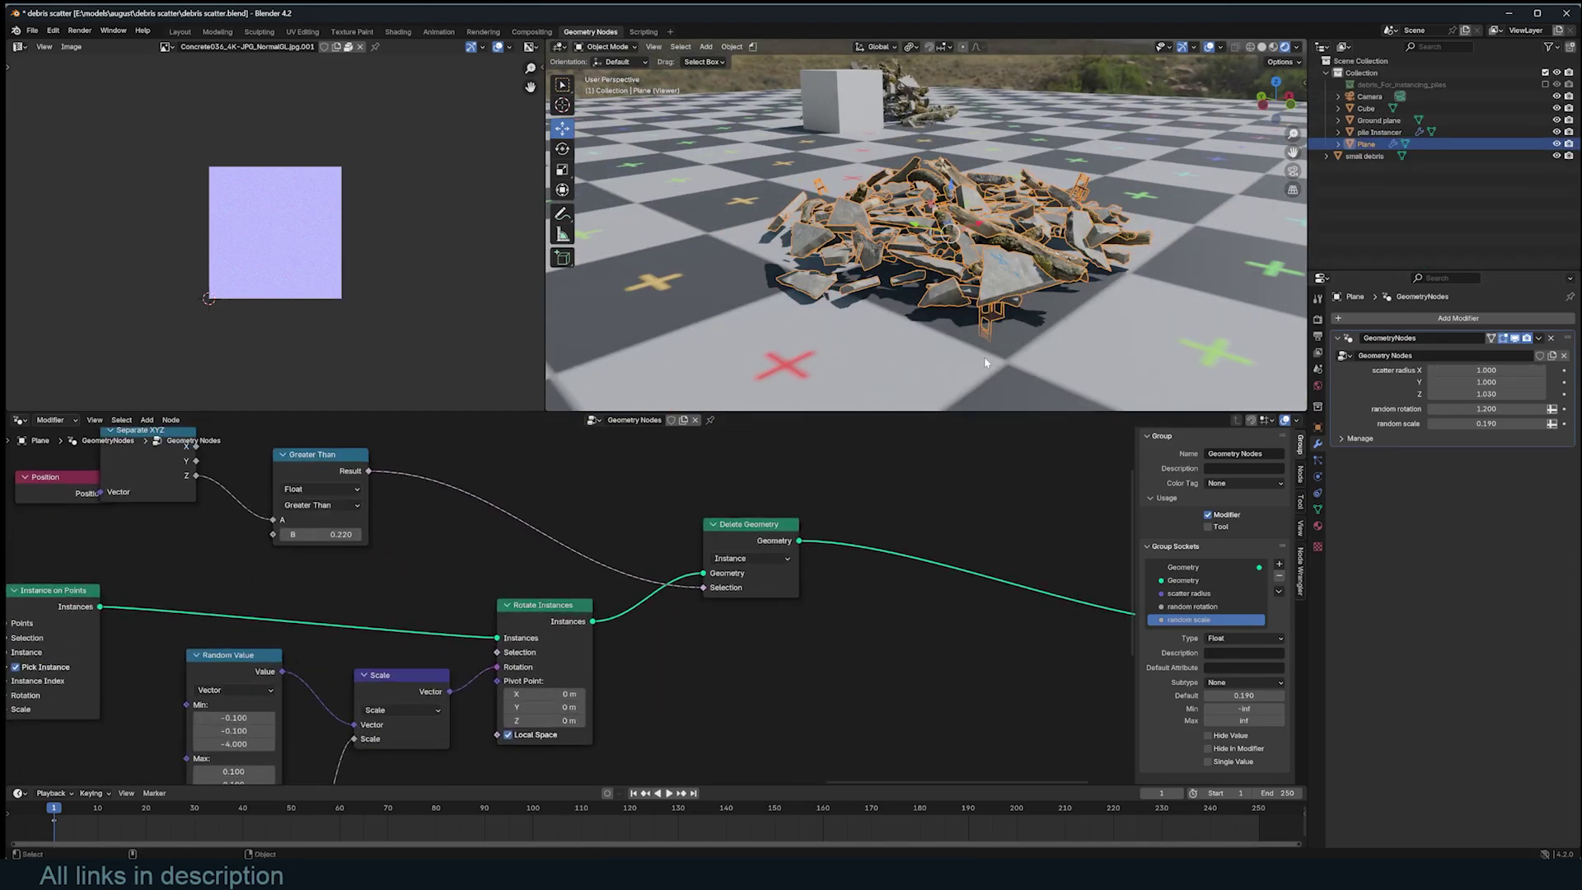
pyautogui.scroll(4, 1151, 310)
pyautogui.scroll(-3, 1151, 310)
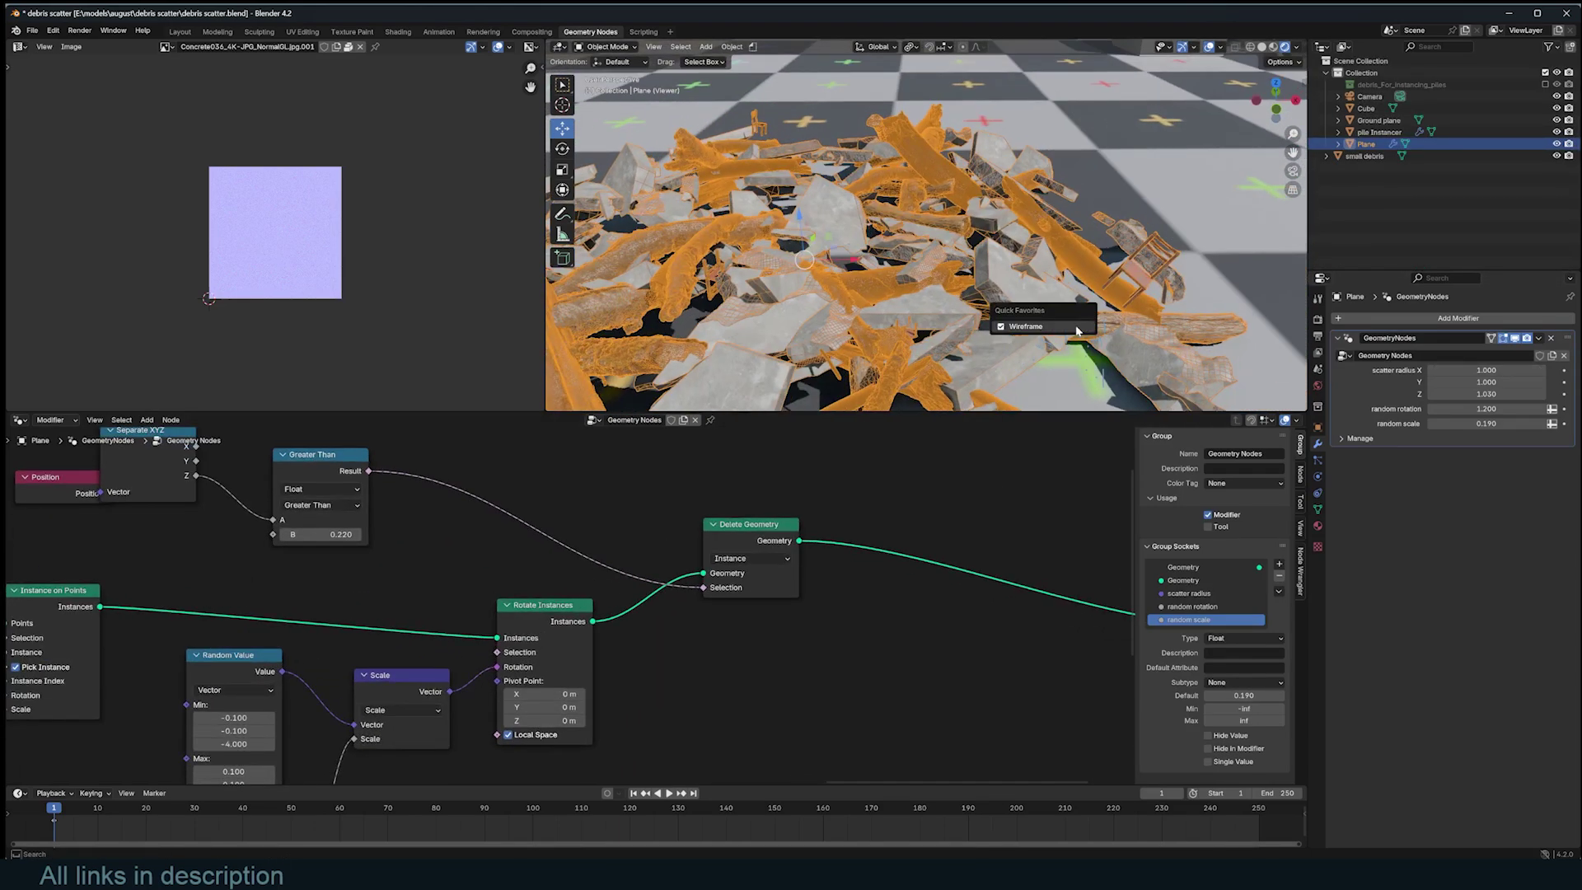
pyautogui.scroll(-3, 1076, 325)
pyautogui.scroll(6, 1001, 338)
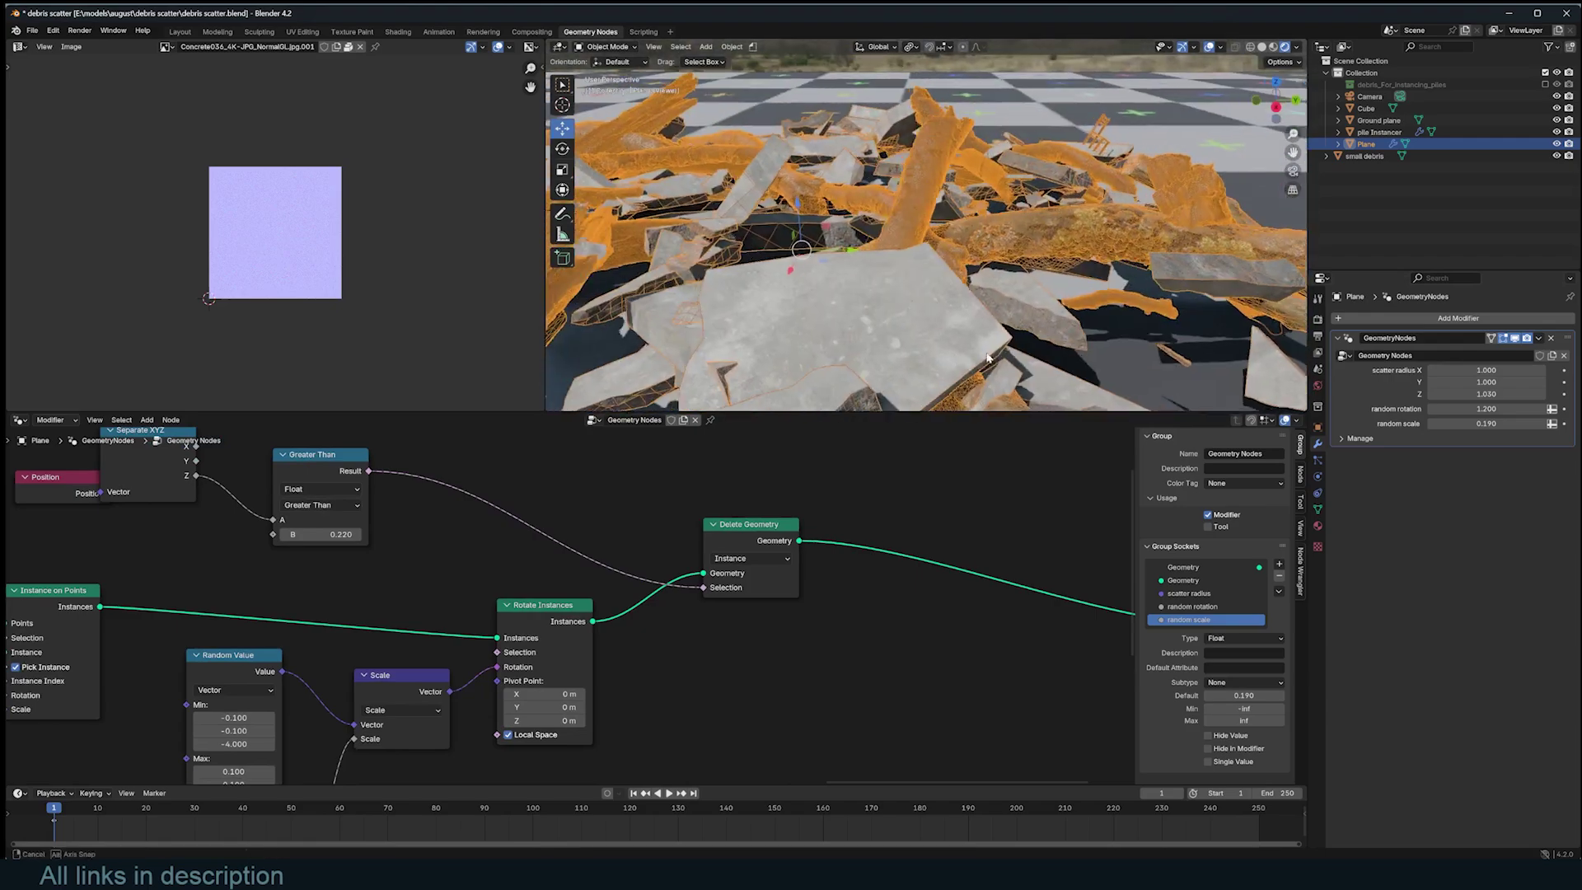
pyautogui.moveTo(1037, 401); pyautogui.dragTo(882, 315, button='middle')
pyautogui.scroll(6, 865, 280)
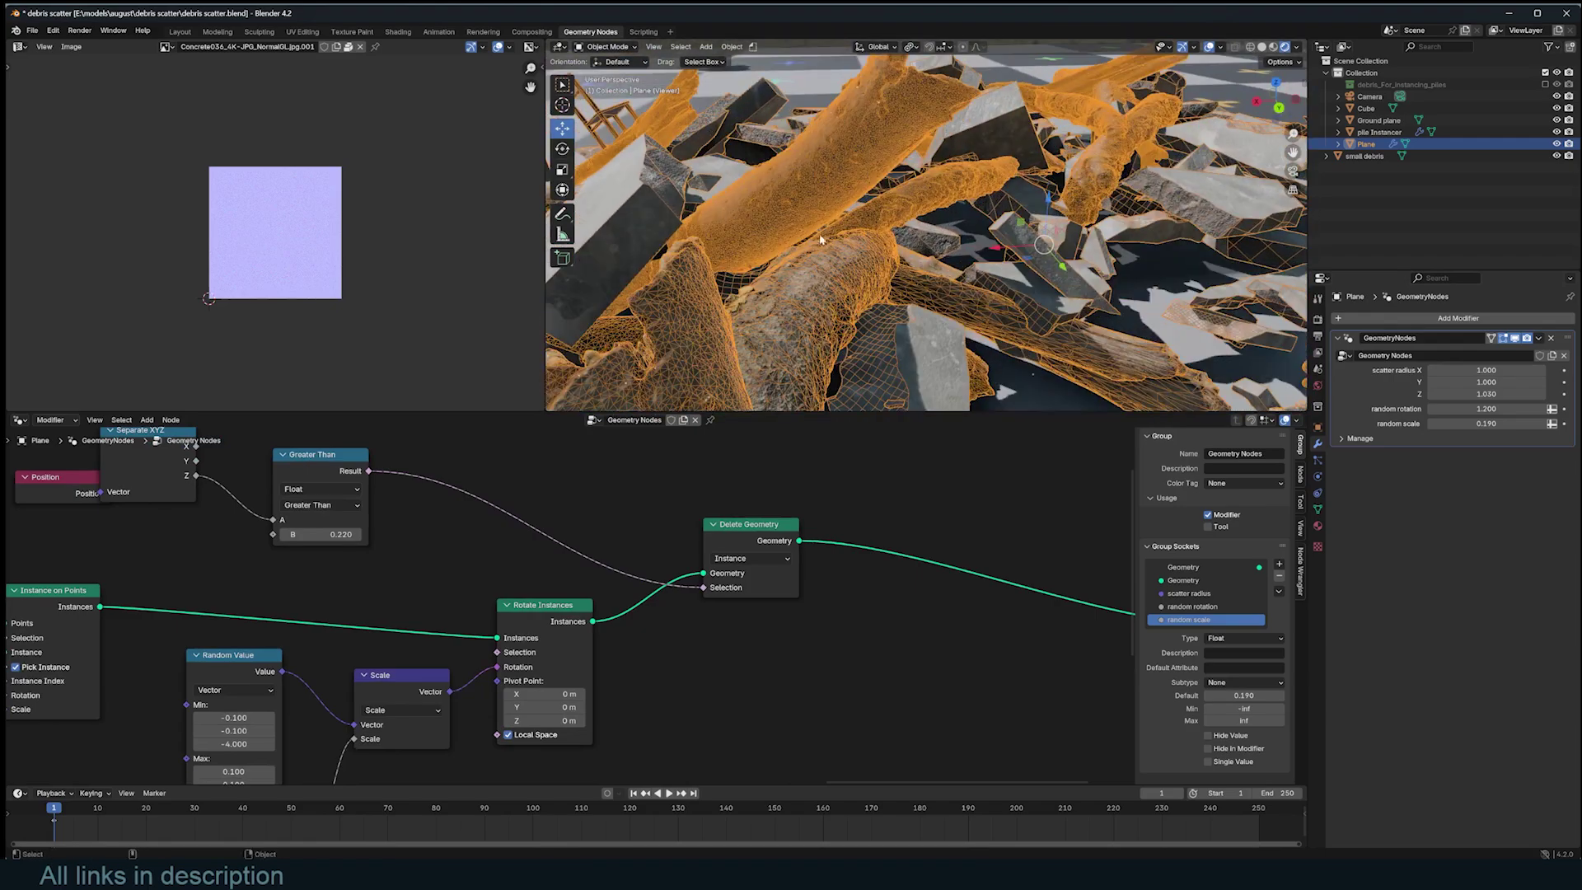
pyautogui.moveTo(847, 249); pyautogui.dragTo(959, 269, button='middle')
# Step: Deselect everything, turn off the wireframe overlay and inspect the shaded debris pile
pyautogui.hotkey('alt', 'a')
pyautogui.scroll(-4, 959, 269)
pyautogui.moveTo(898, 329); pyautogui.dragTo(982, 273, button='middle')
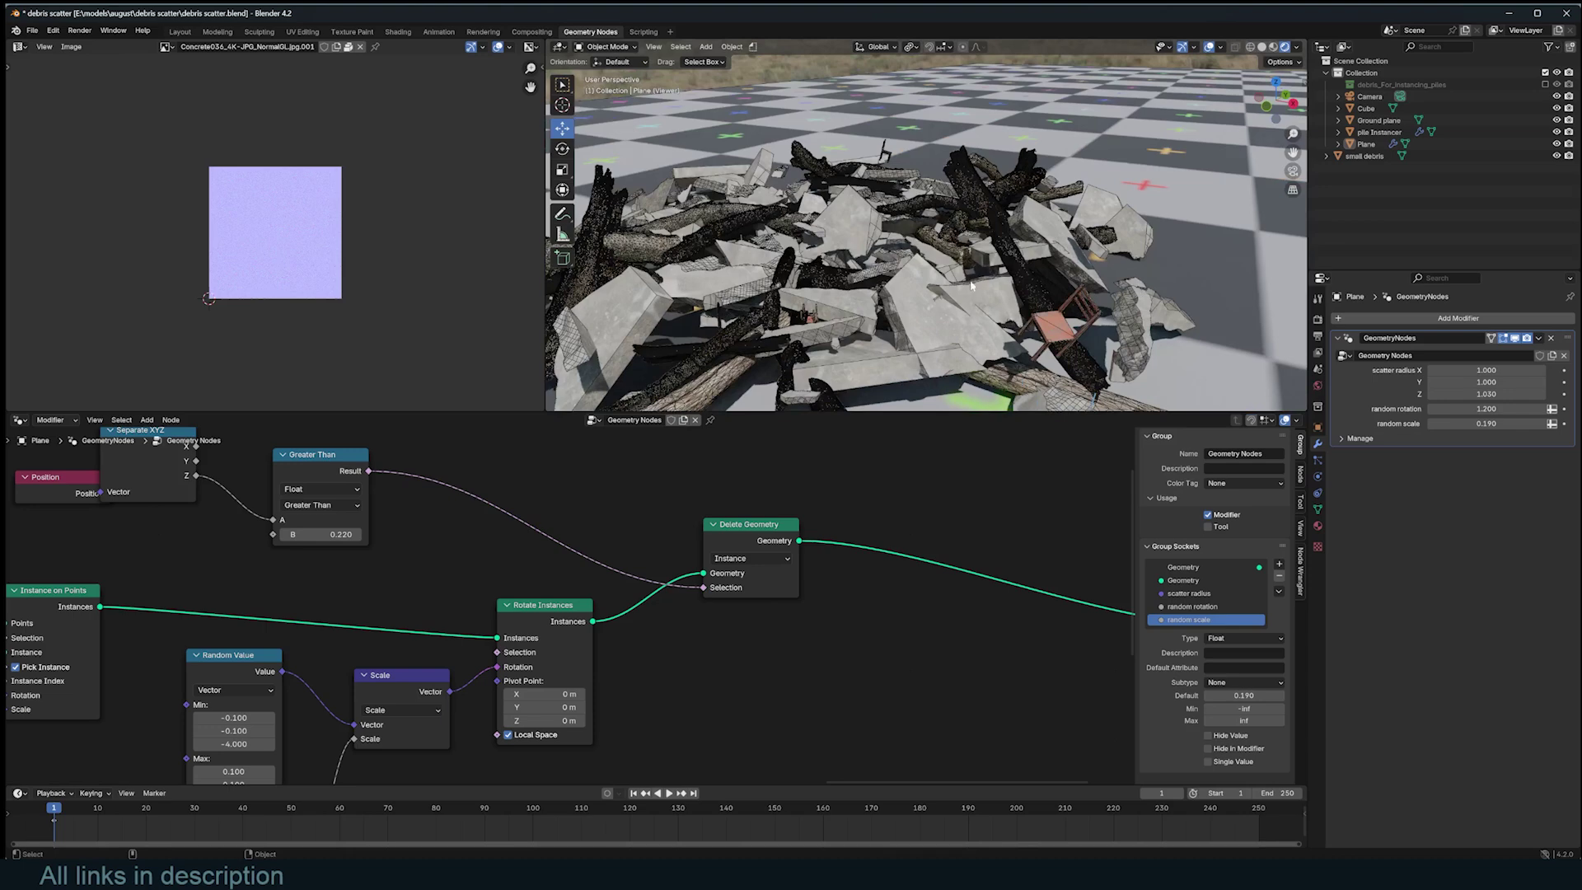
pyautogui.click(980, 284)
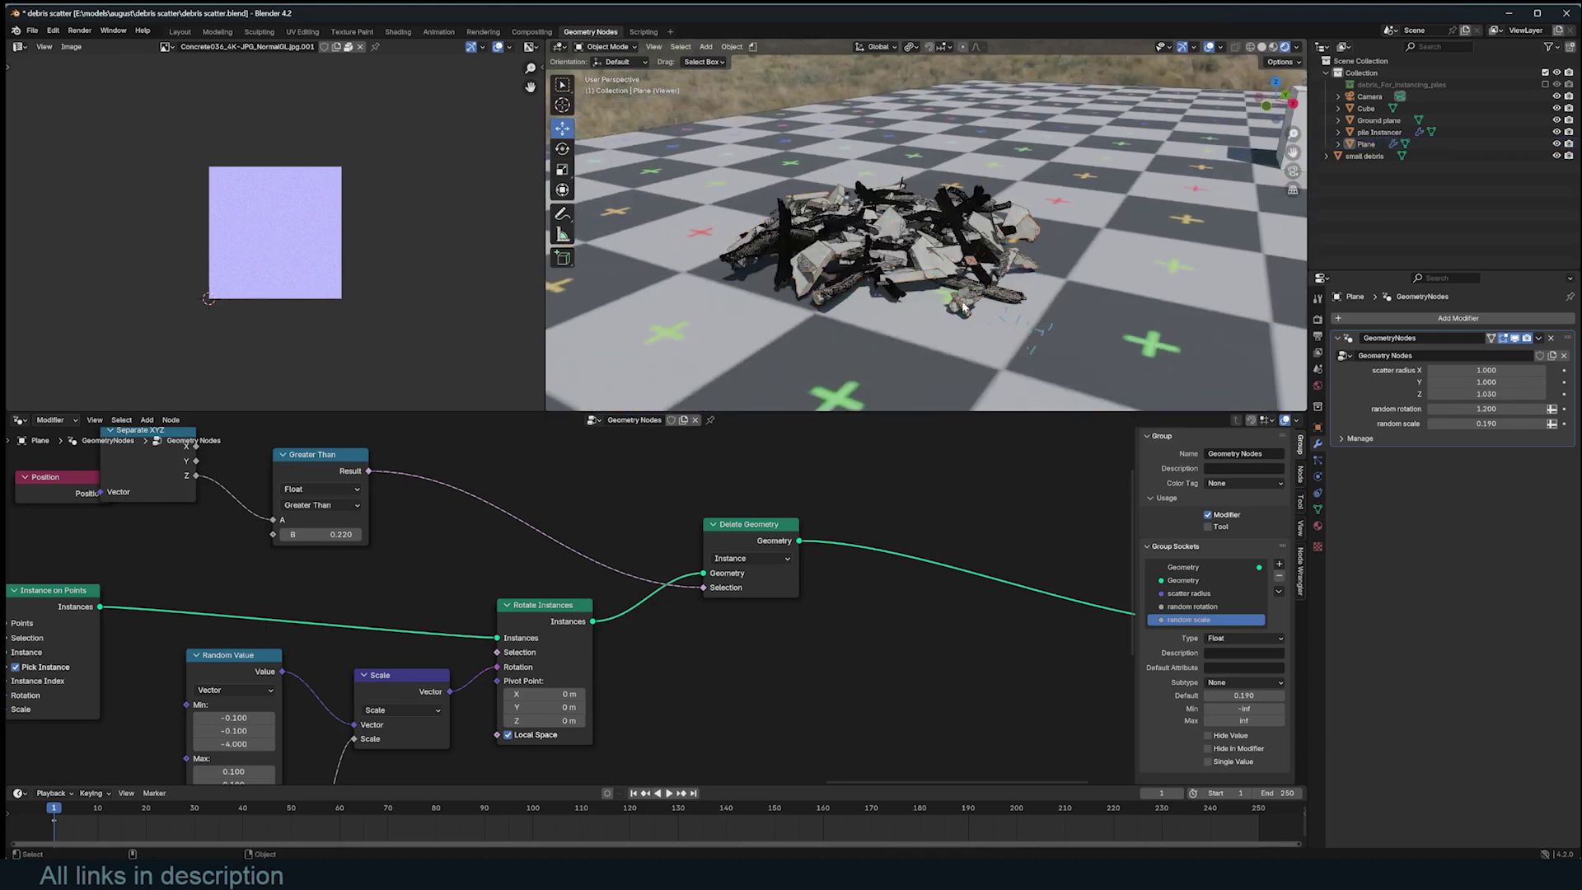
pyautogui.scroll(5, 972, 295)
pyautogui.scroll(-2, 854, 512)
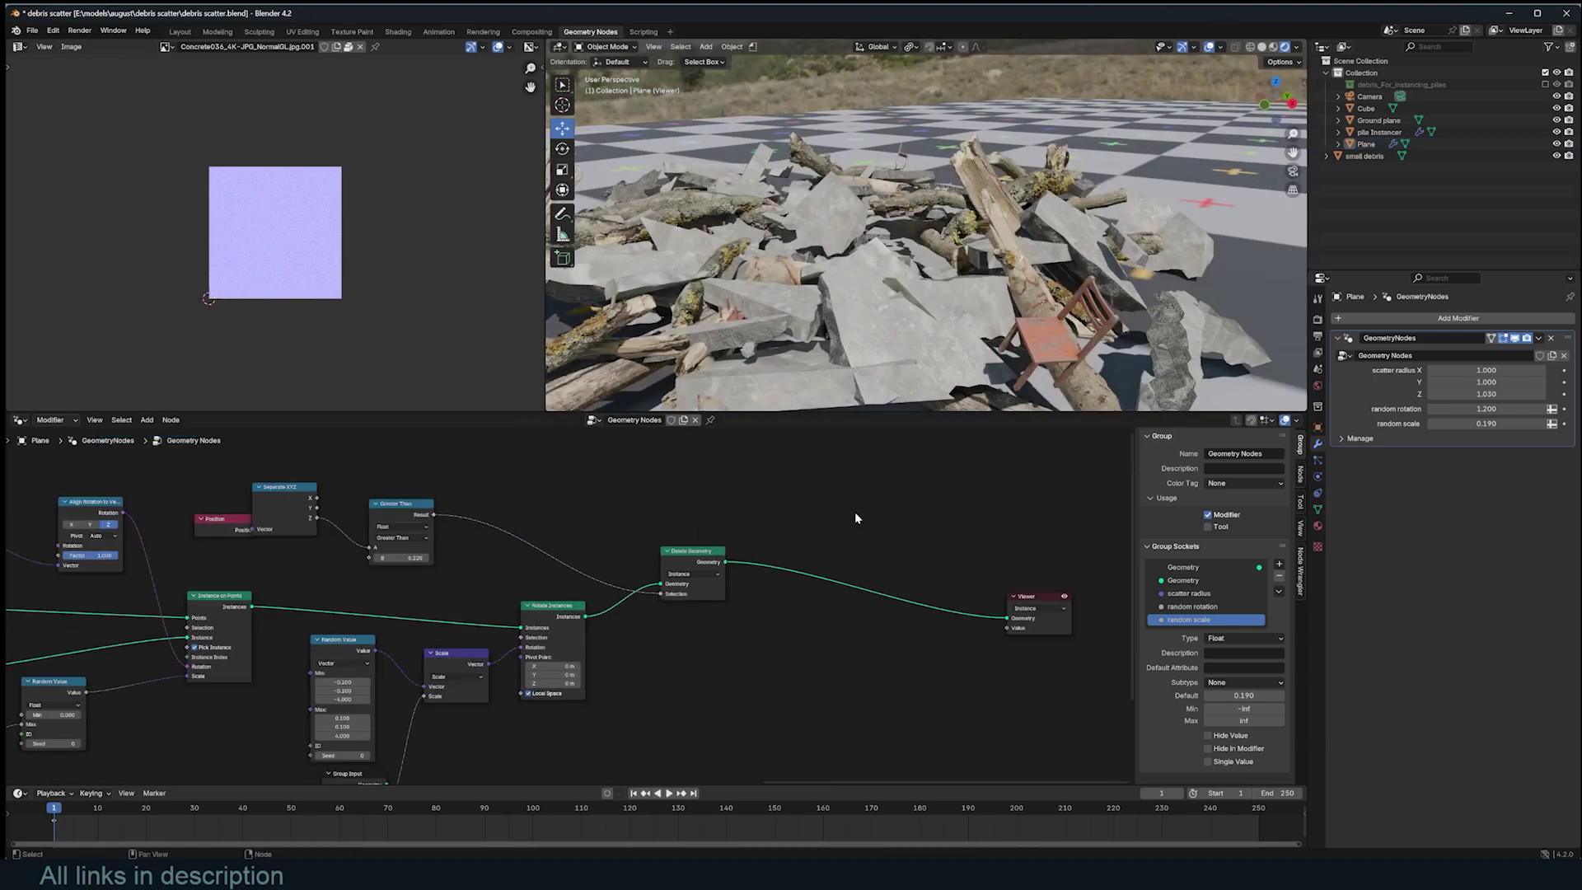
pyautogui.scroll(-4, 932, 484)
pyautogui.moveTo(870, 525); pyautogui.dragTo(911, 502, button='middle')
pyautogui.scroll(-3, 1046, 407)
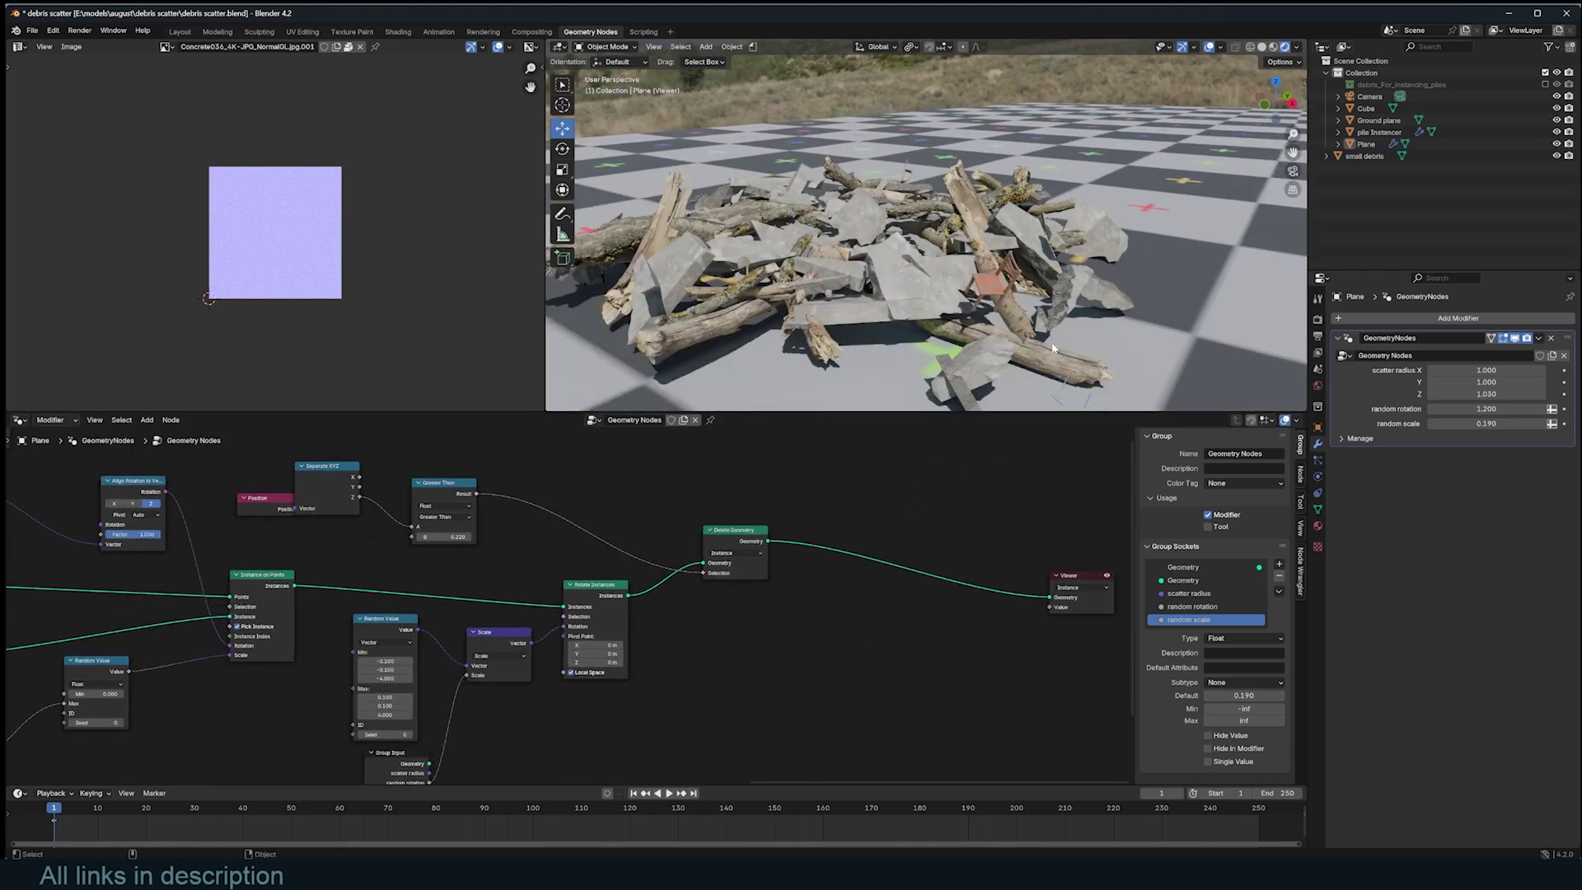
# Step: Save the file and preview the output of Distribute Points in Volume
pyautogui.hotkey('ctrl', 's')
pyautogui.moveTo(345, 587); pyautogui.dragTo(511, 537, button='middle')
pyautogui.moveTo(247, 516); pyautogui.dragTo(325, 527, button='middle')
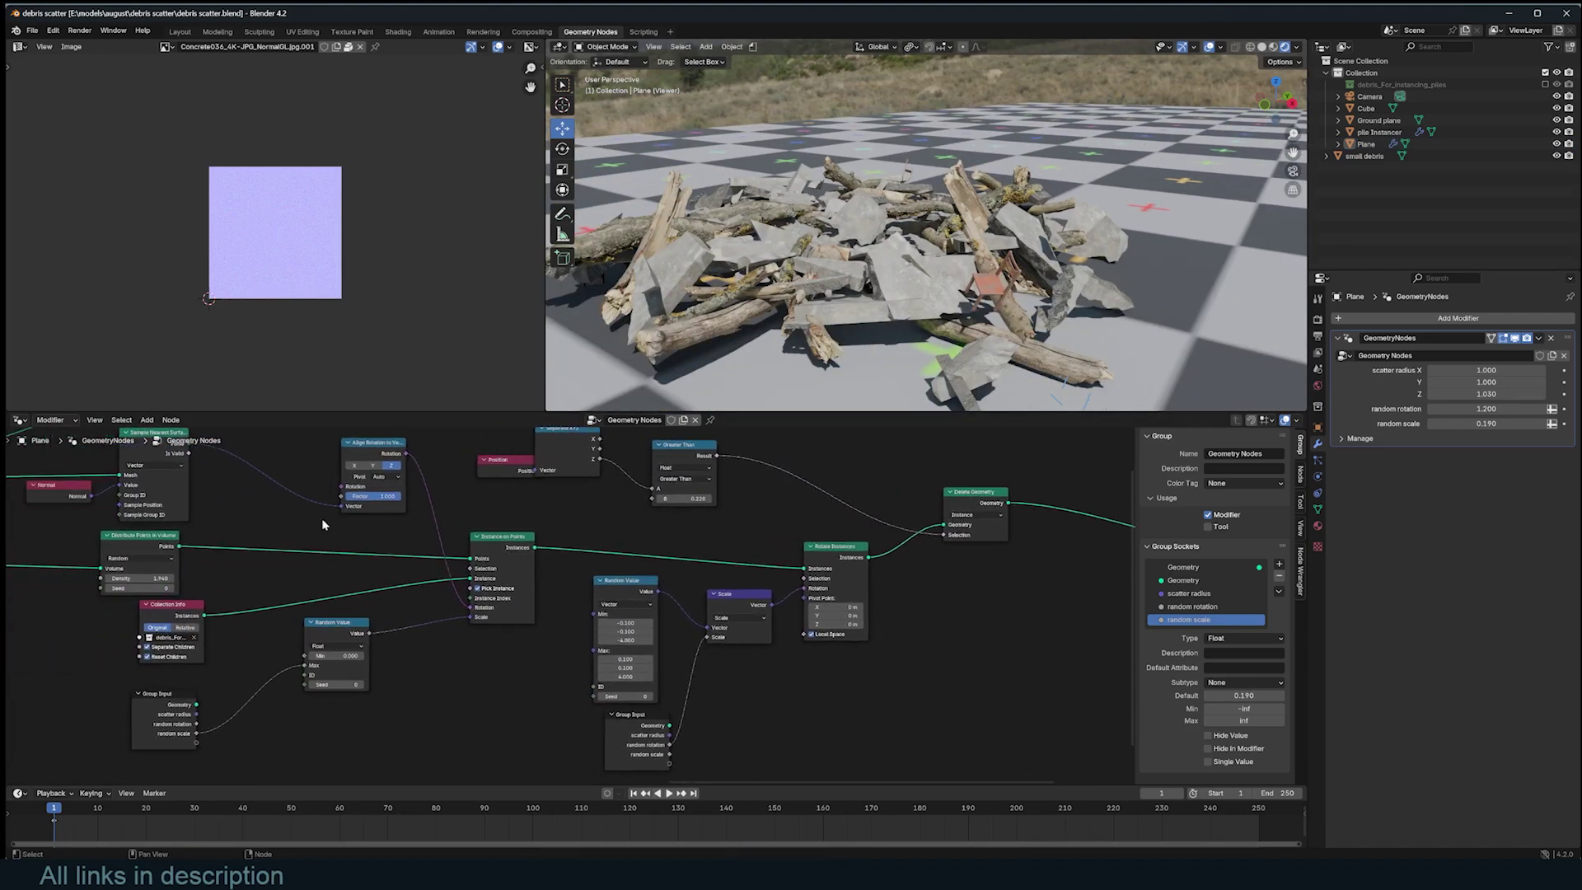
pyautogui.keyDown('ctrl'); pyautogui.keyDown('shift'); pyautogui.click(142, 550); pyautogui.keyUp('shift'); pyautogui.keyUp('ctrl')
pyautogui.scroll(-1, 723, 568)
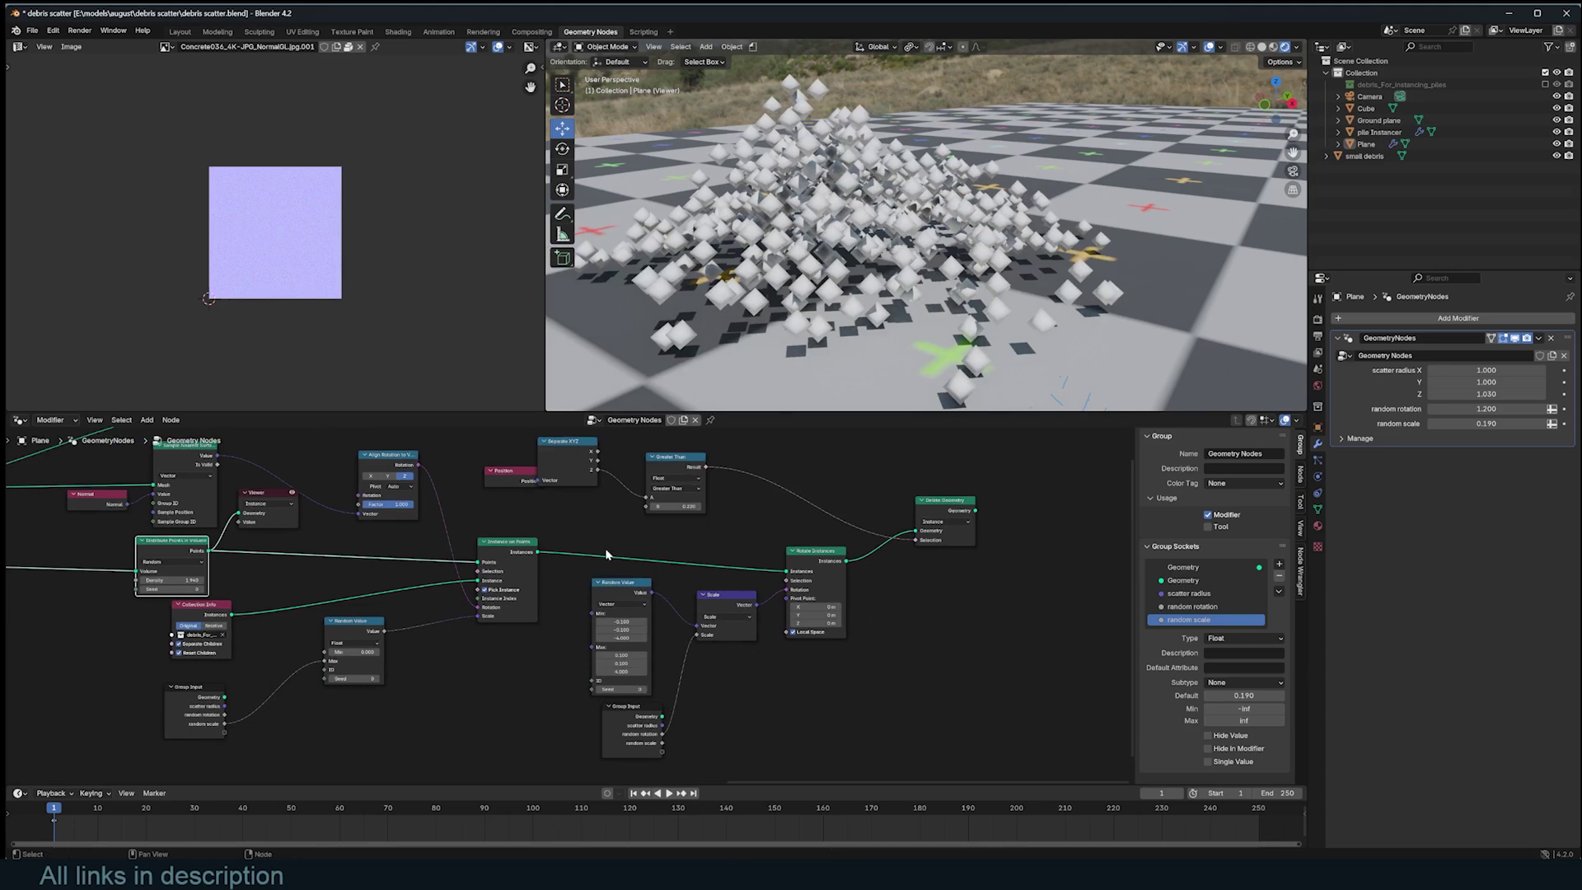
# Step: Move the Viewer node to the far end and route its points link above the other nodes with a reroute
pyautogui.moveTo(605, 550); pyautogui.dragTo(590, 649, button='middle')
pyautogui.moveTo(272, 597); pyautogui.dragTo(1008, 466)
pyautogui.scroll(1, 876, 571)
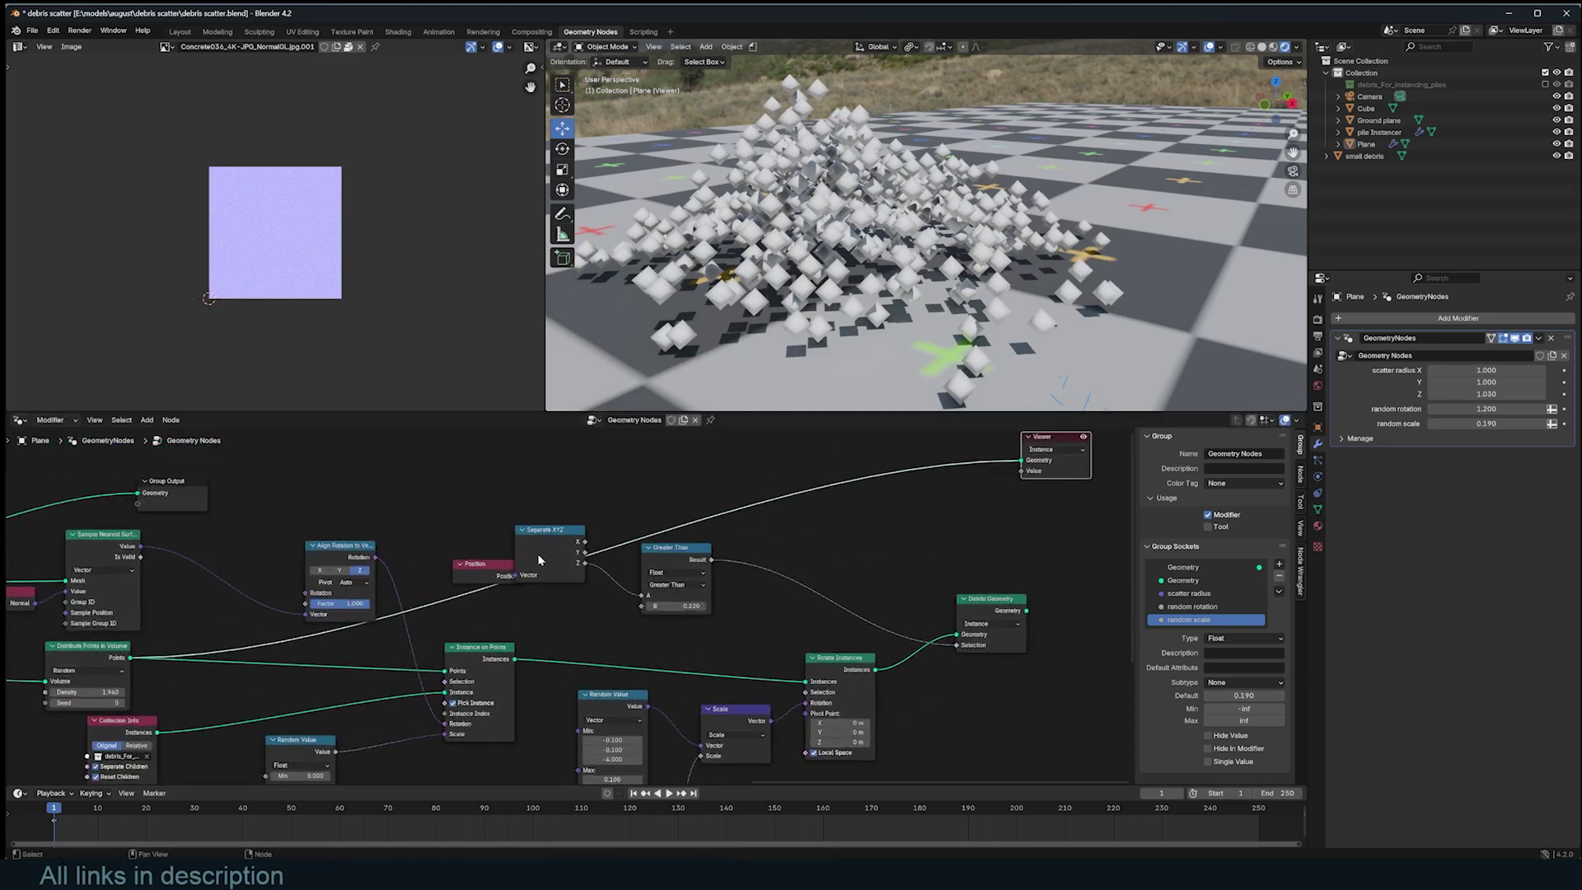
pyautogui.keyDown('shift'); pyautogui.moveTo(288, 655); pyautogui.dragTo(269, 619, button='right'); pyautogui.keyUp('shift')
pyautogui.press('g')
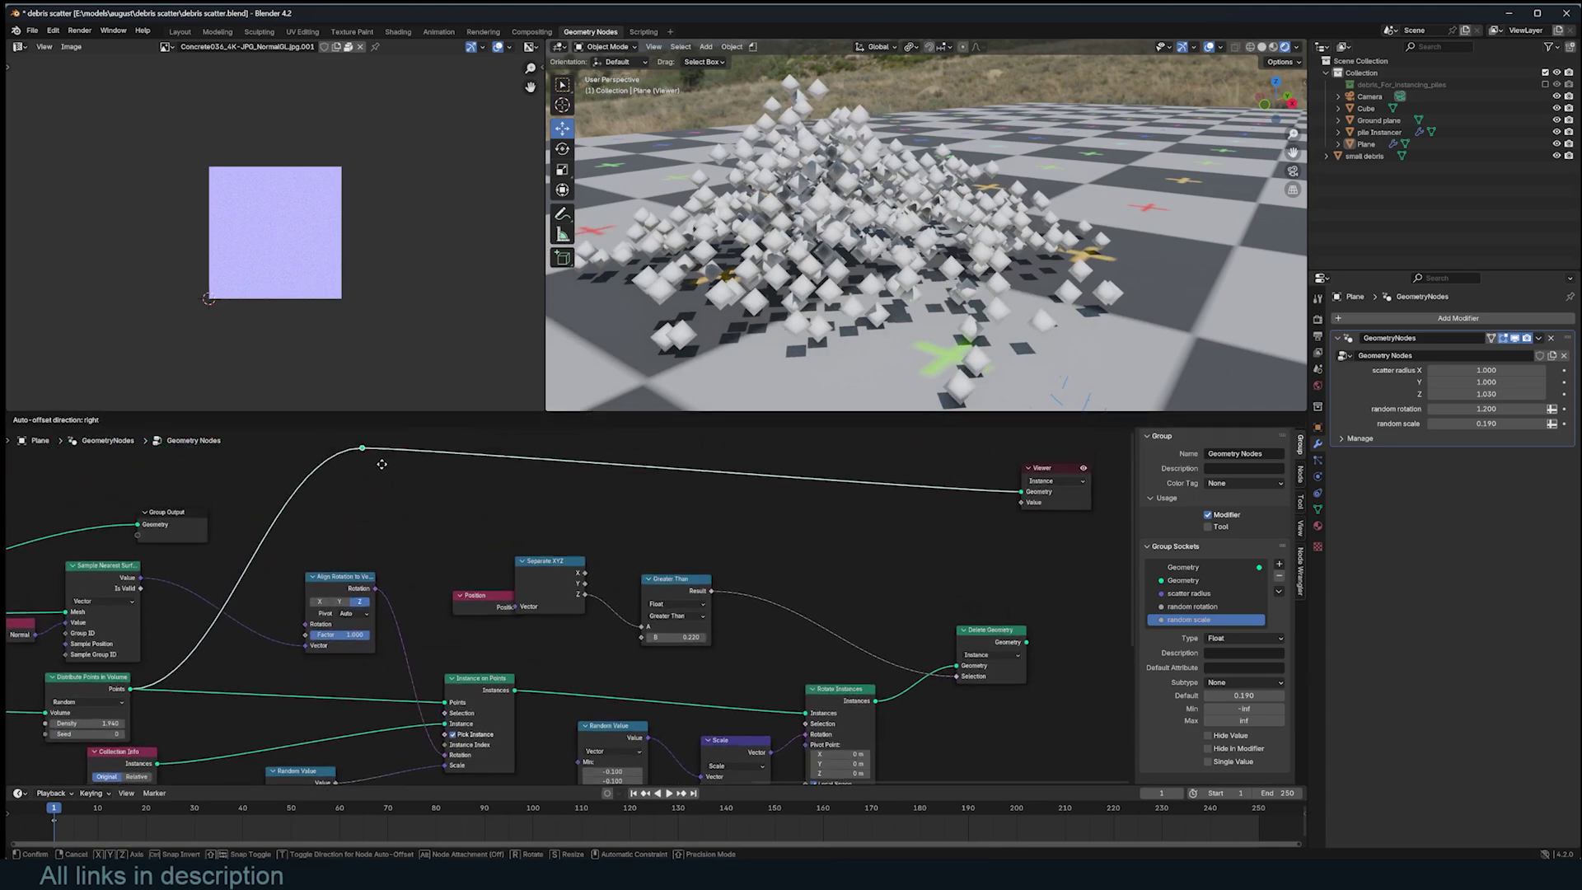
pyautogui.click(374, 484)
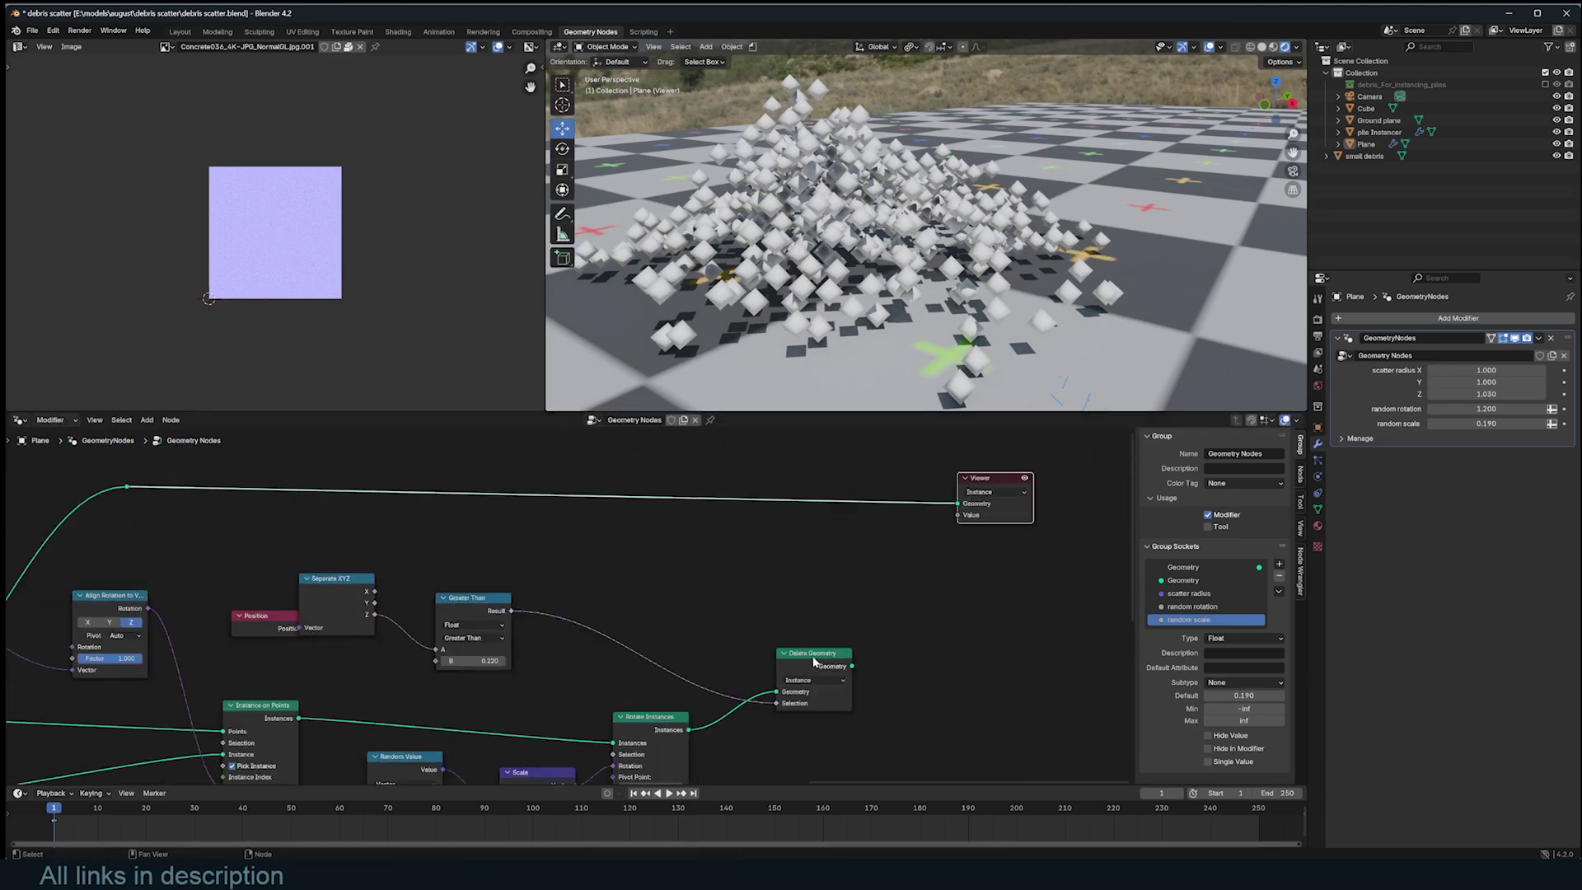
# Step: Duplicate the Delete Geometry node onto the rerouted points link and connect the Greater Than result to its Selection
pyautogui.click(816, 663)
pyautogui.hotkey('shift', 'd')
pyautogui.click(810, 497)
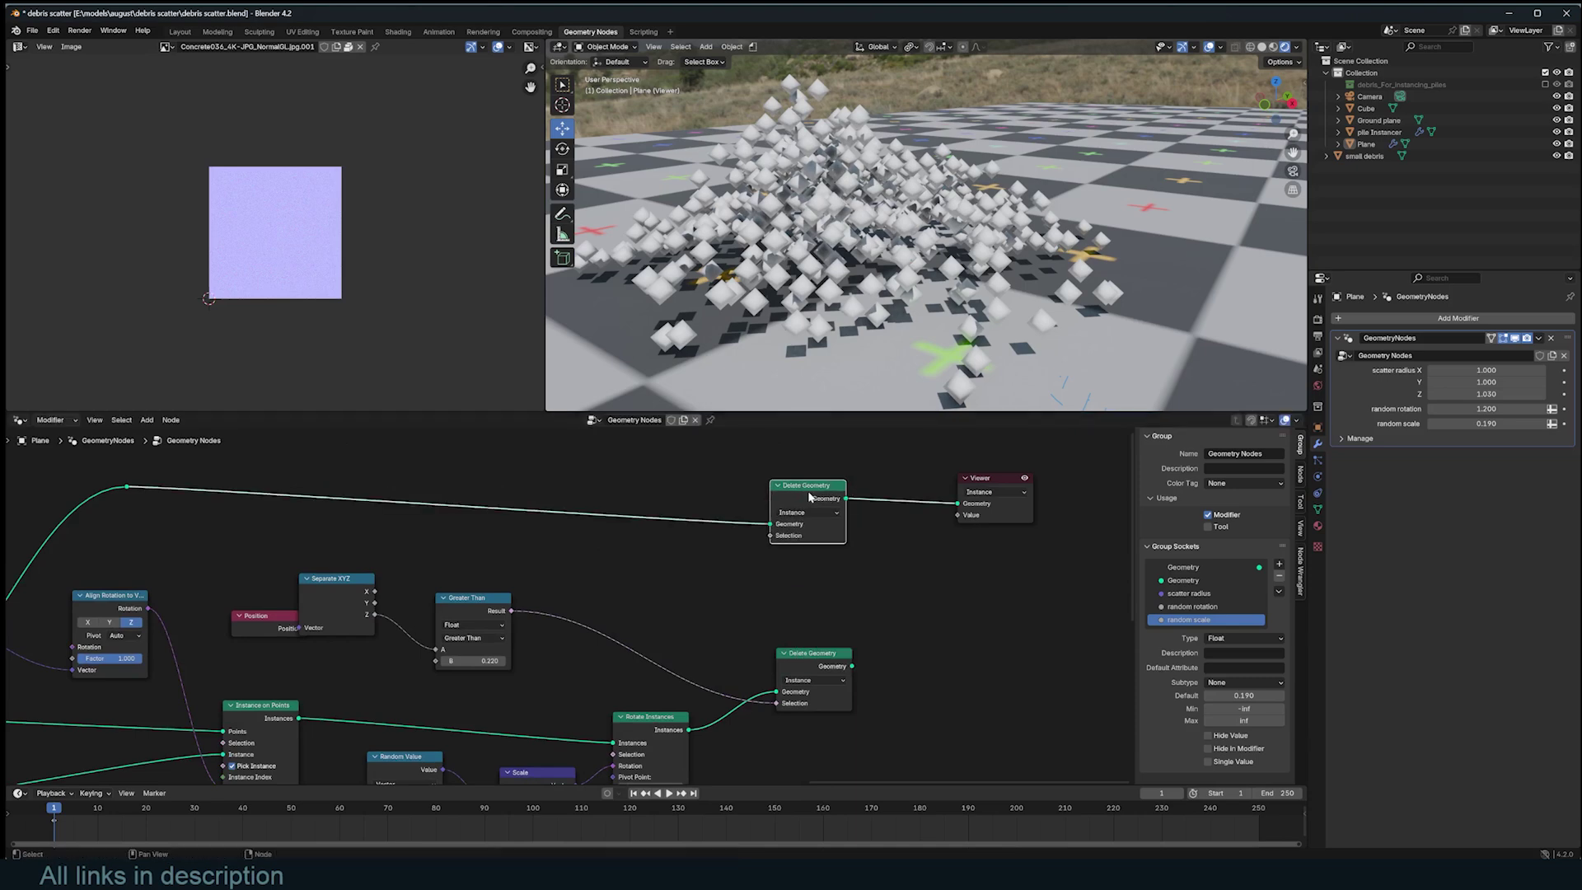
pyautogui.moveTo(513, 611); pyautogui.dragTo(780, 539)
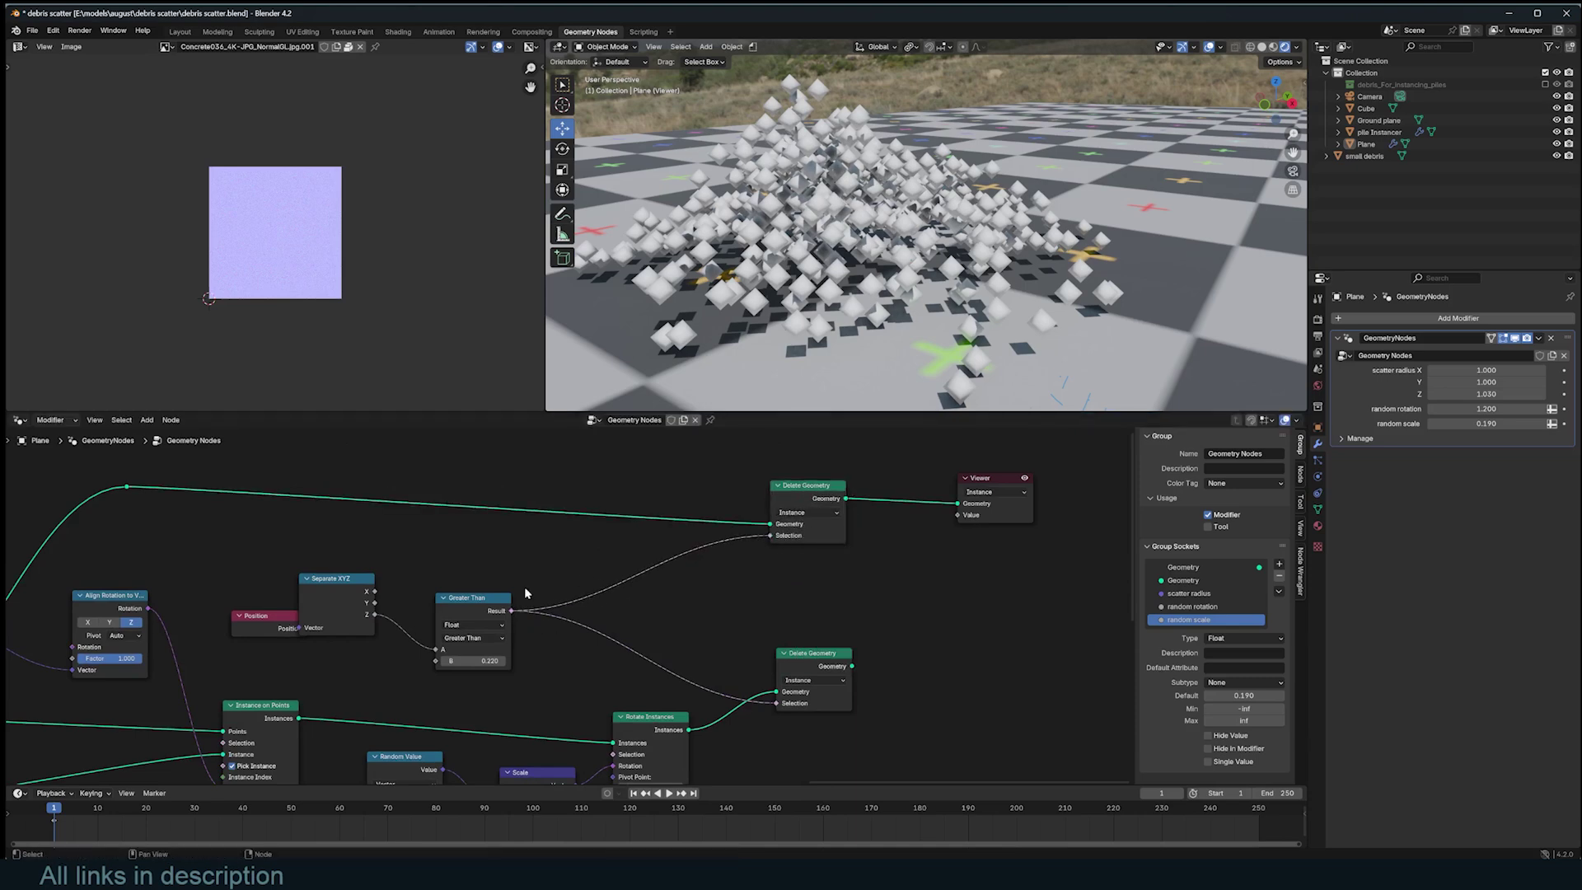
pyautogui.moveTo(272, 629); pyautogui.dragTo(241, 630)
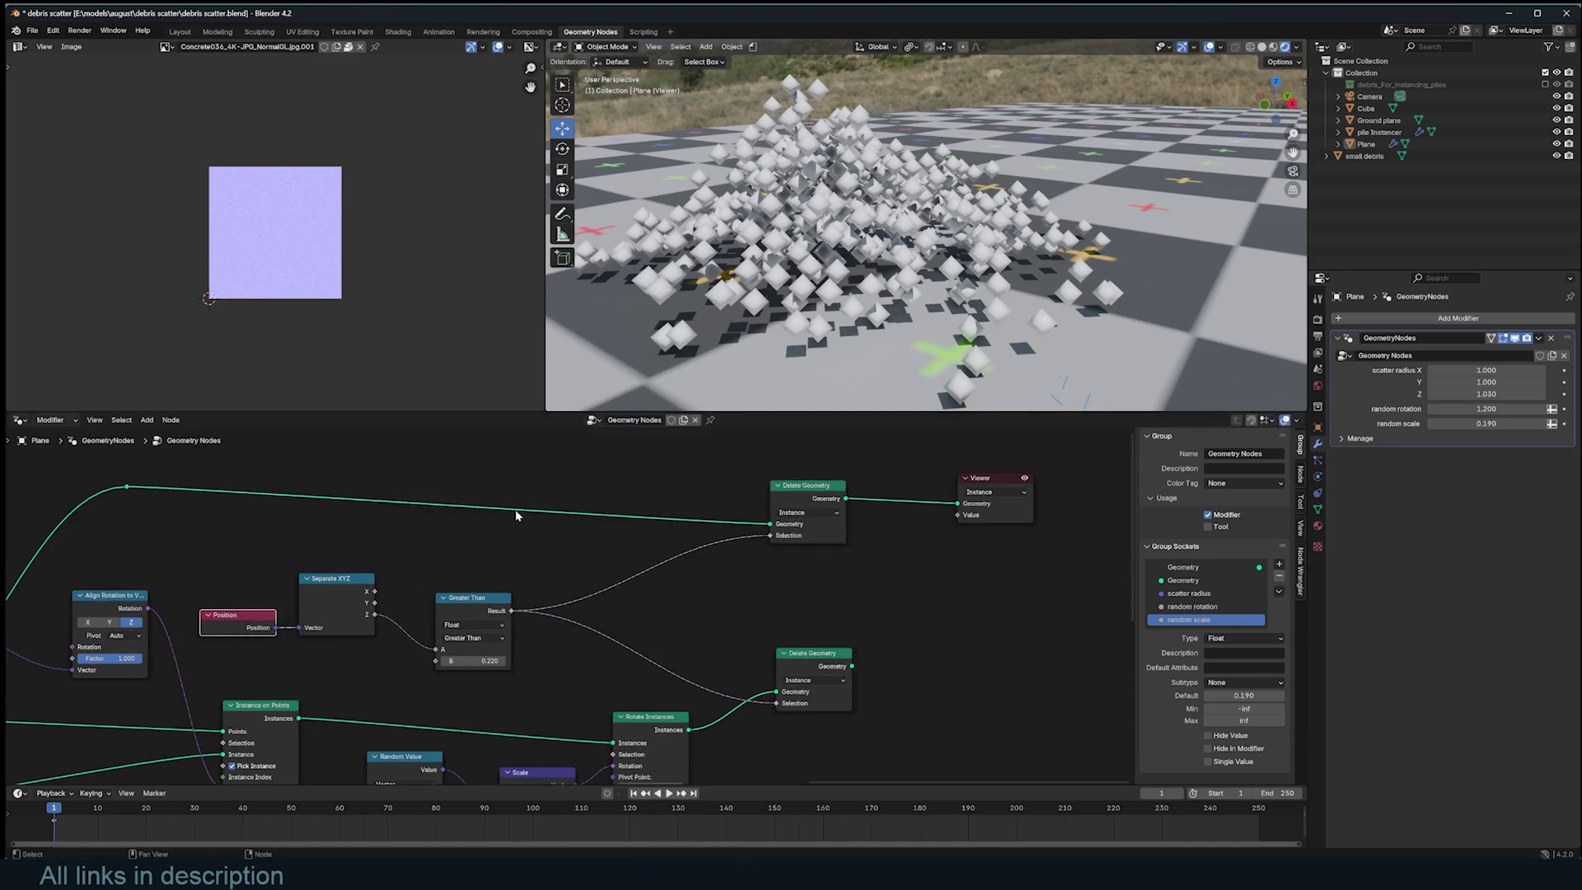
# Step: Set the duplicated Delete Geometry node's domain to Point and check the trimmed points from the side
pyautogui.click(806, 515)
pyautogui.click(801, 536)
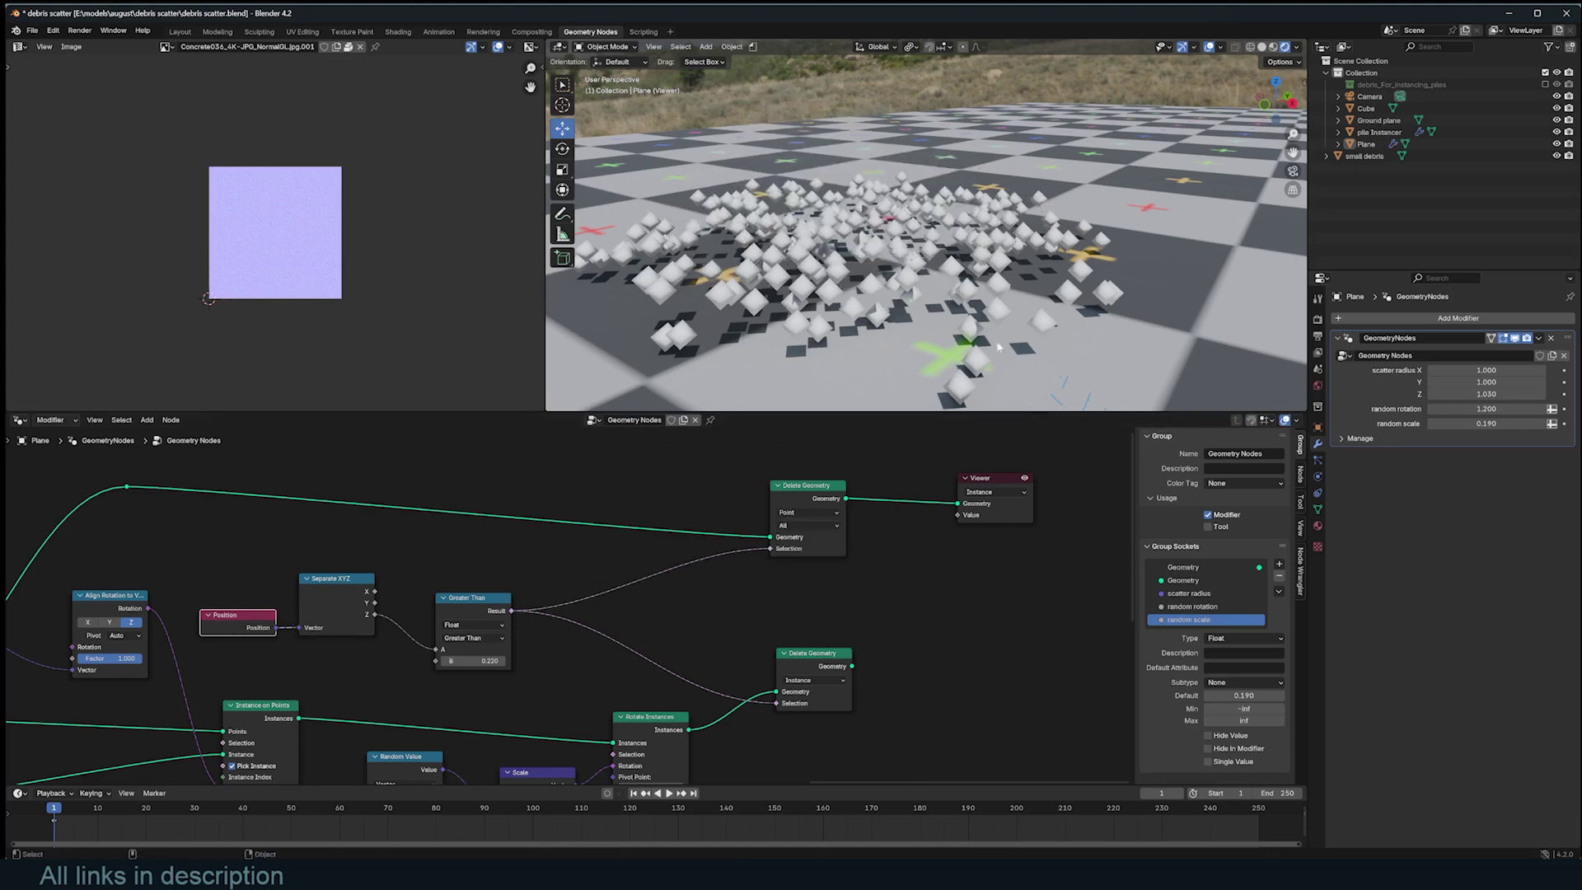
pyautogui.moveTo(1030, 359); pyautogui.dragTo(881, 313, button='middle')
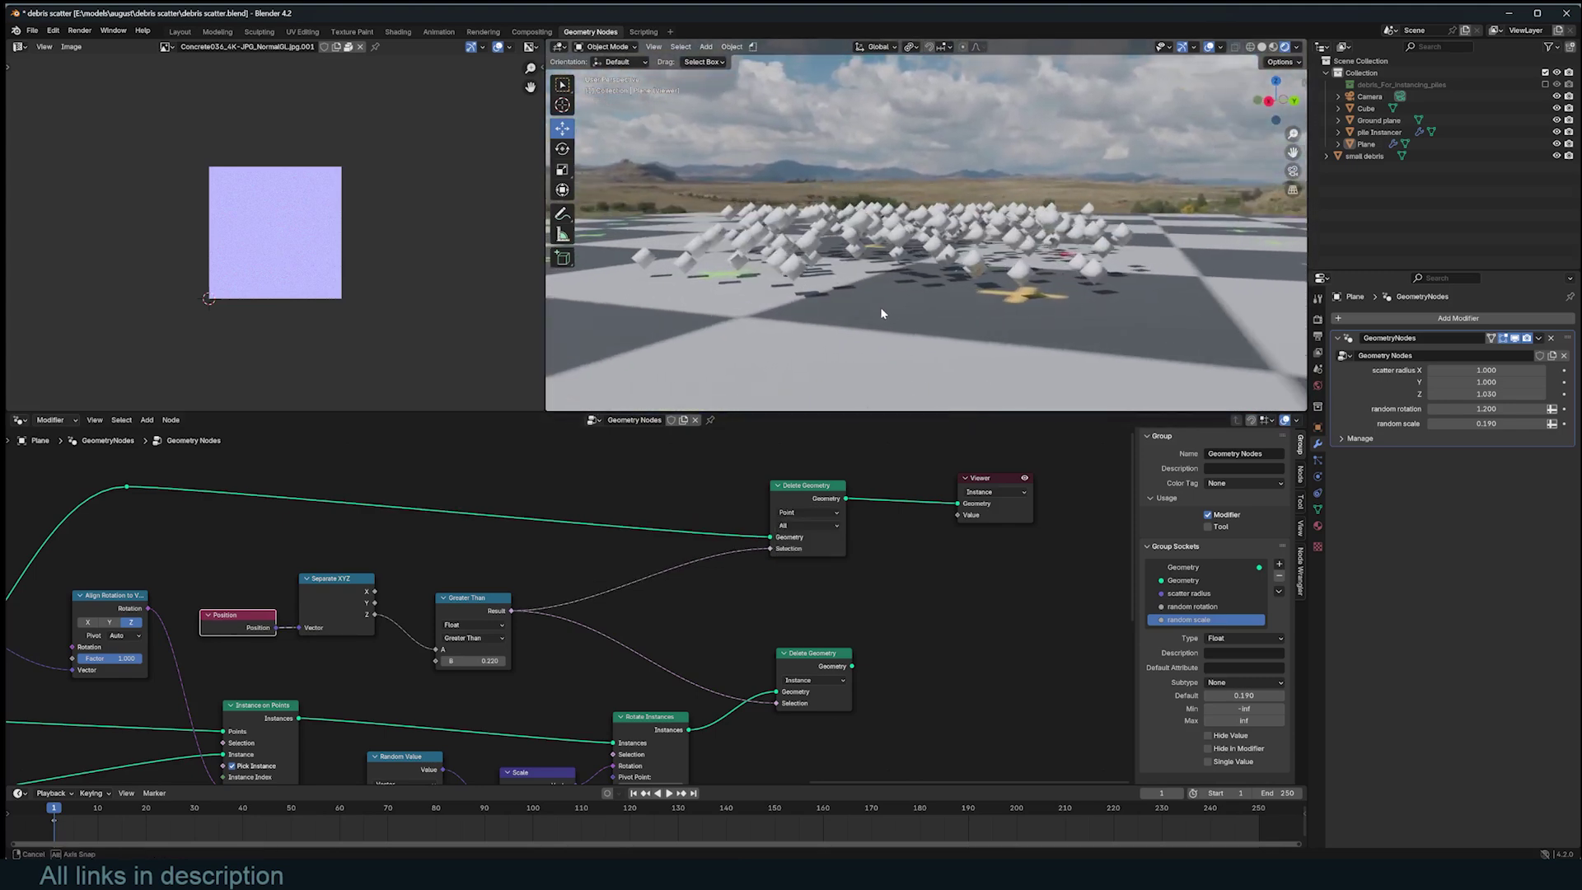
# Step: Duplicate the Greater Than node with its own height threshold, feeding it Z and linking its result to the new Delete Geometry's Selection
pyautogui.moveTo(482, 613); pyautogui.dragTo(488, 648)
pyautogui.hotkey('shift', 'd')
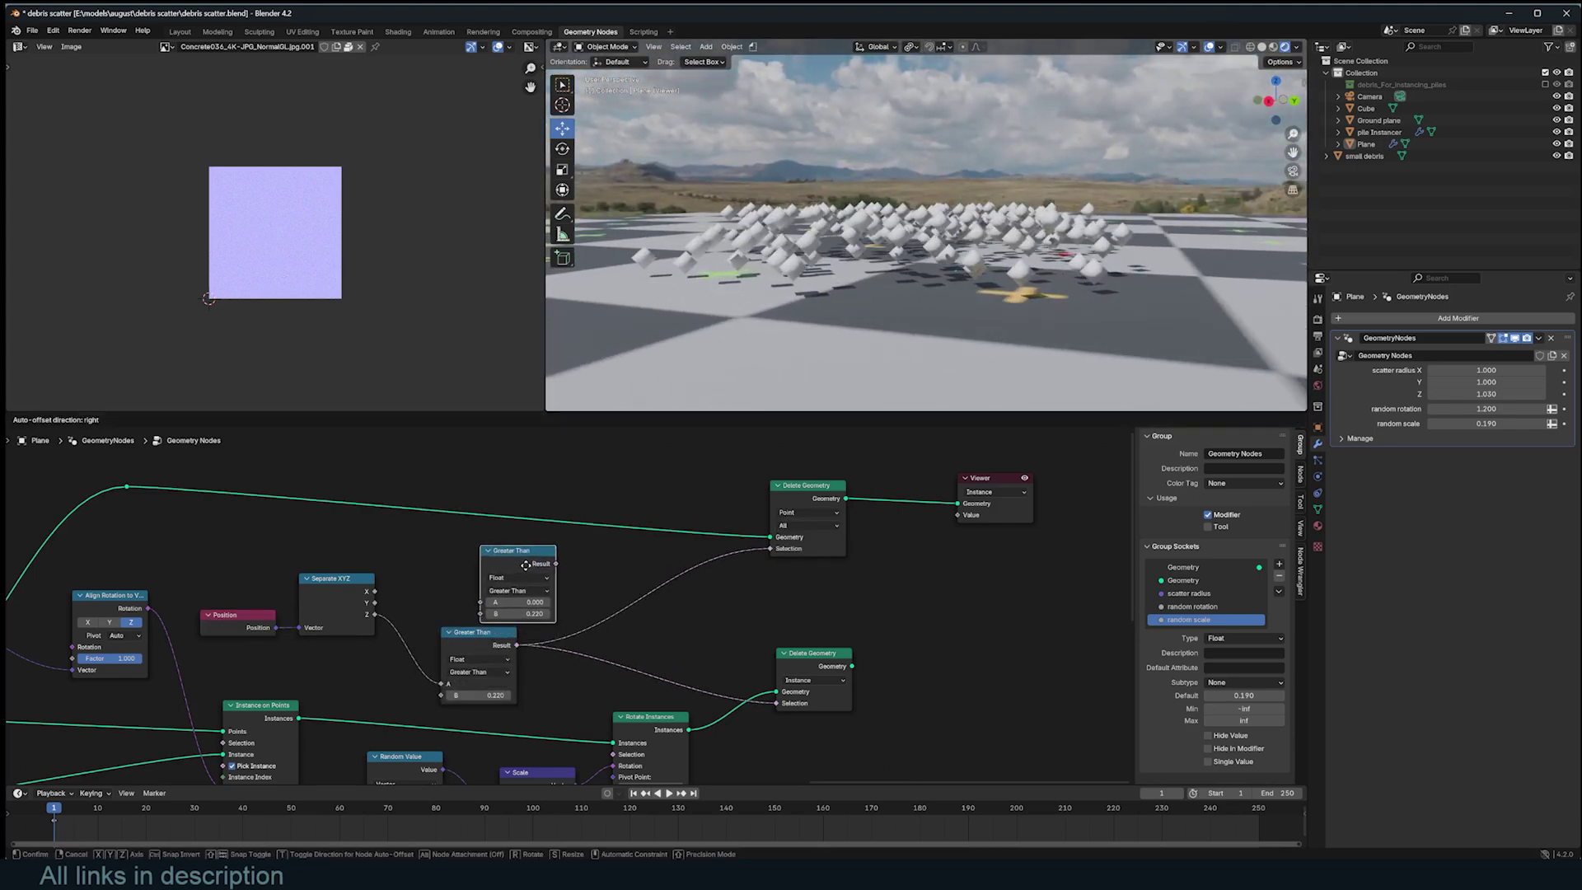
pyautogui.click(516, 561)
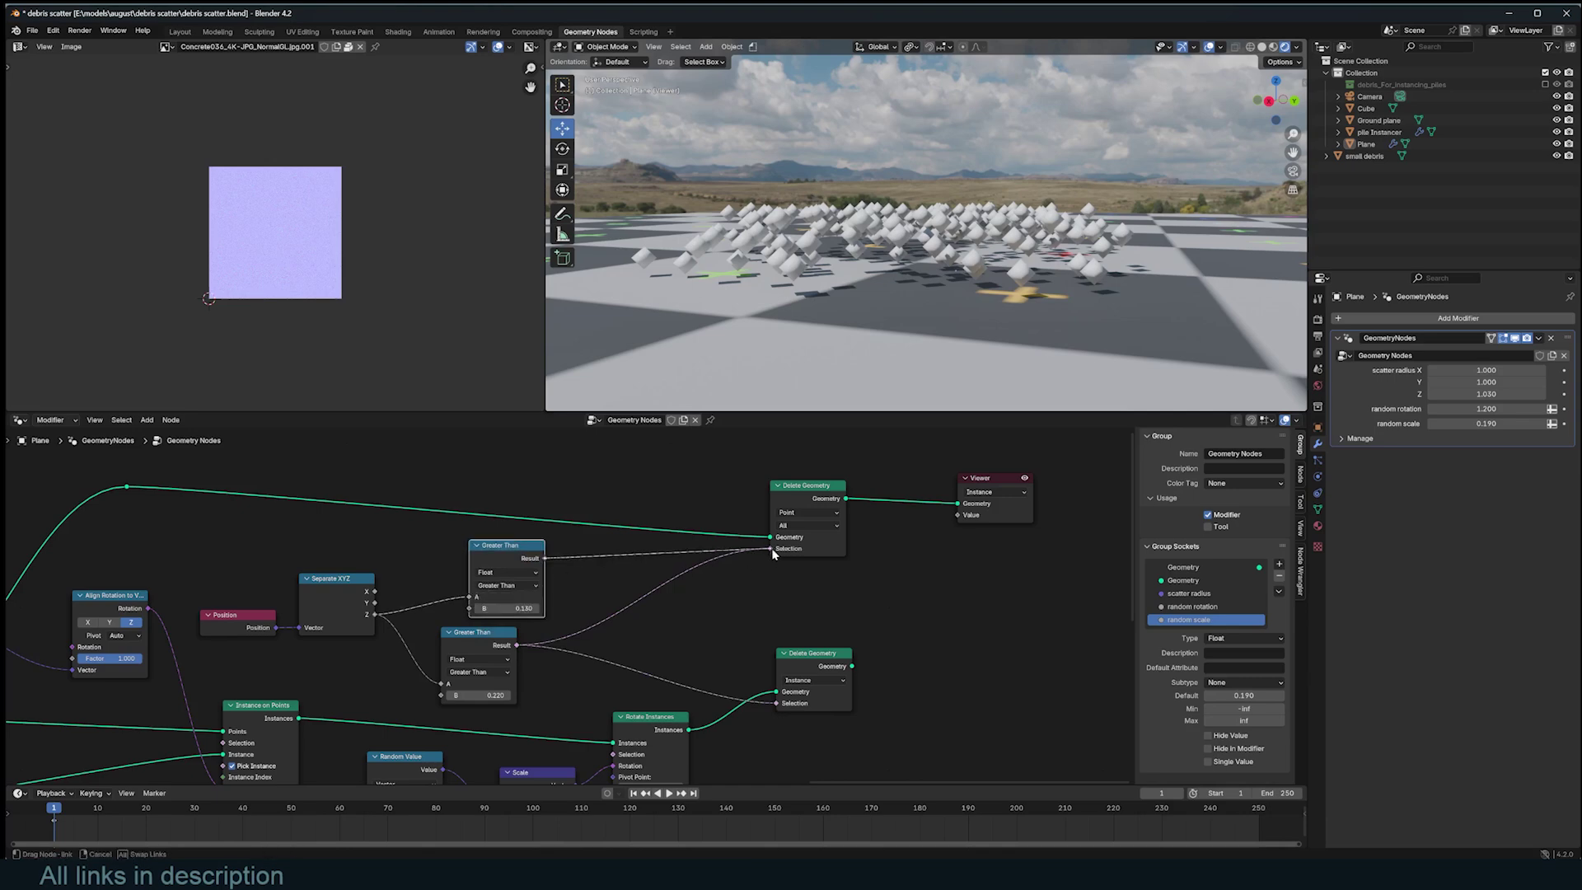
pyautogui.moveTo(775, 554); pyautogui.dragTo(771, 549)
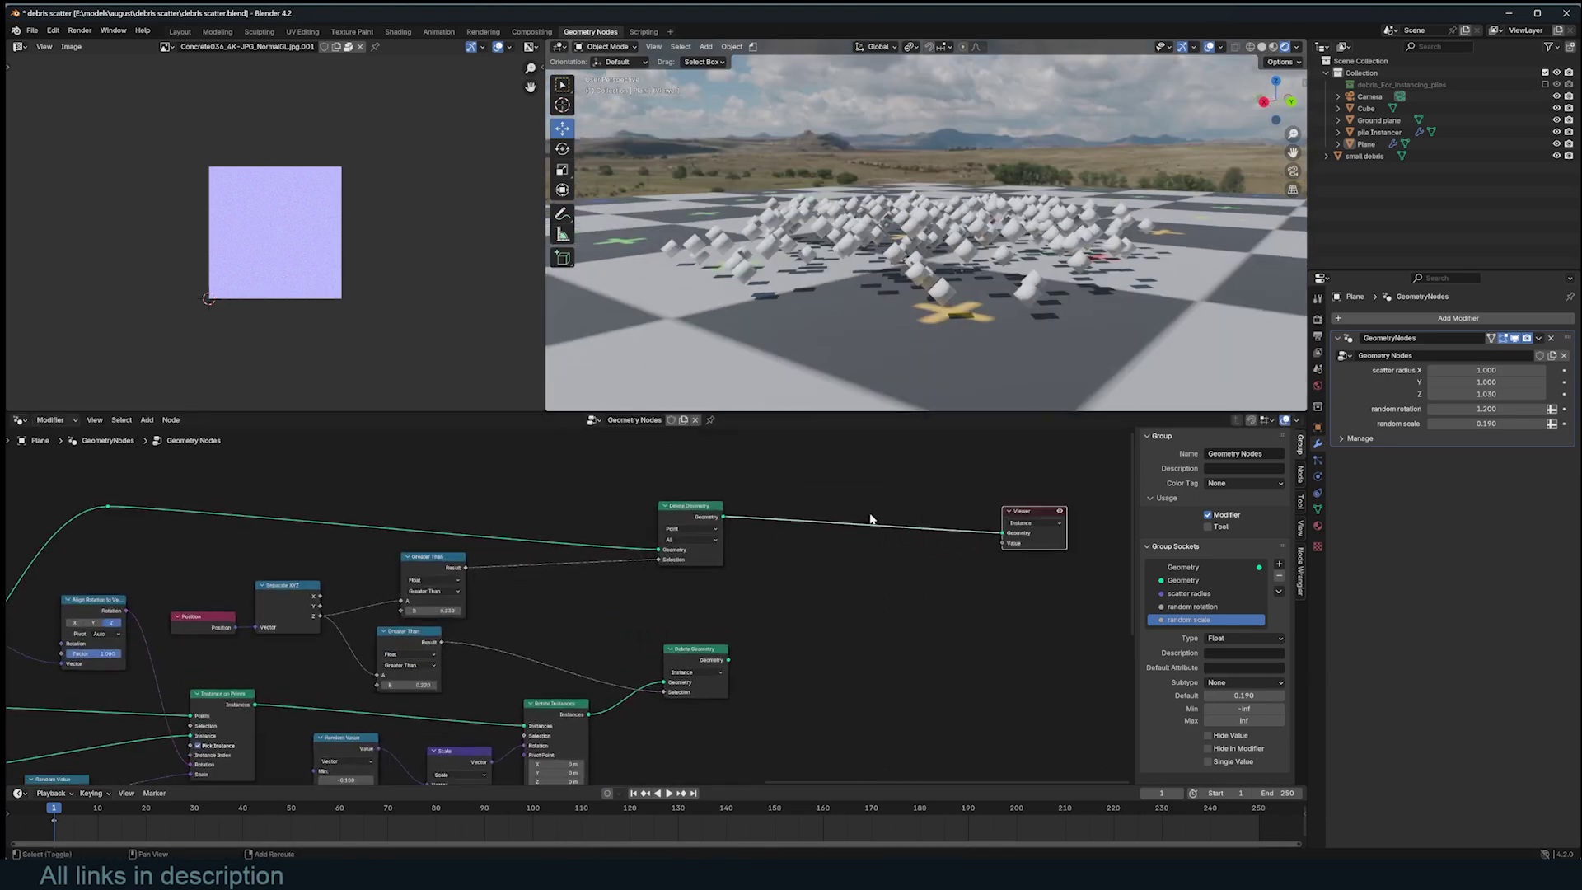
# Step: Open the node search for the chain of height-filtered points before the Viewer
pyautogui.hotkey('shift', 'a')
pyautogui.click(870, 519)
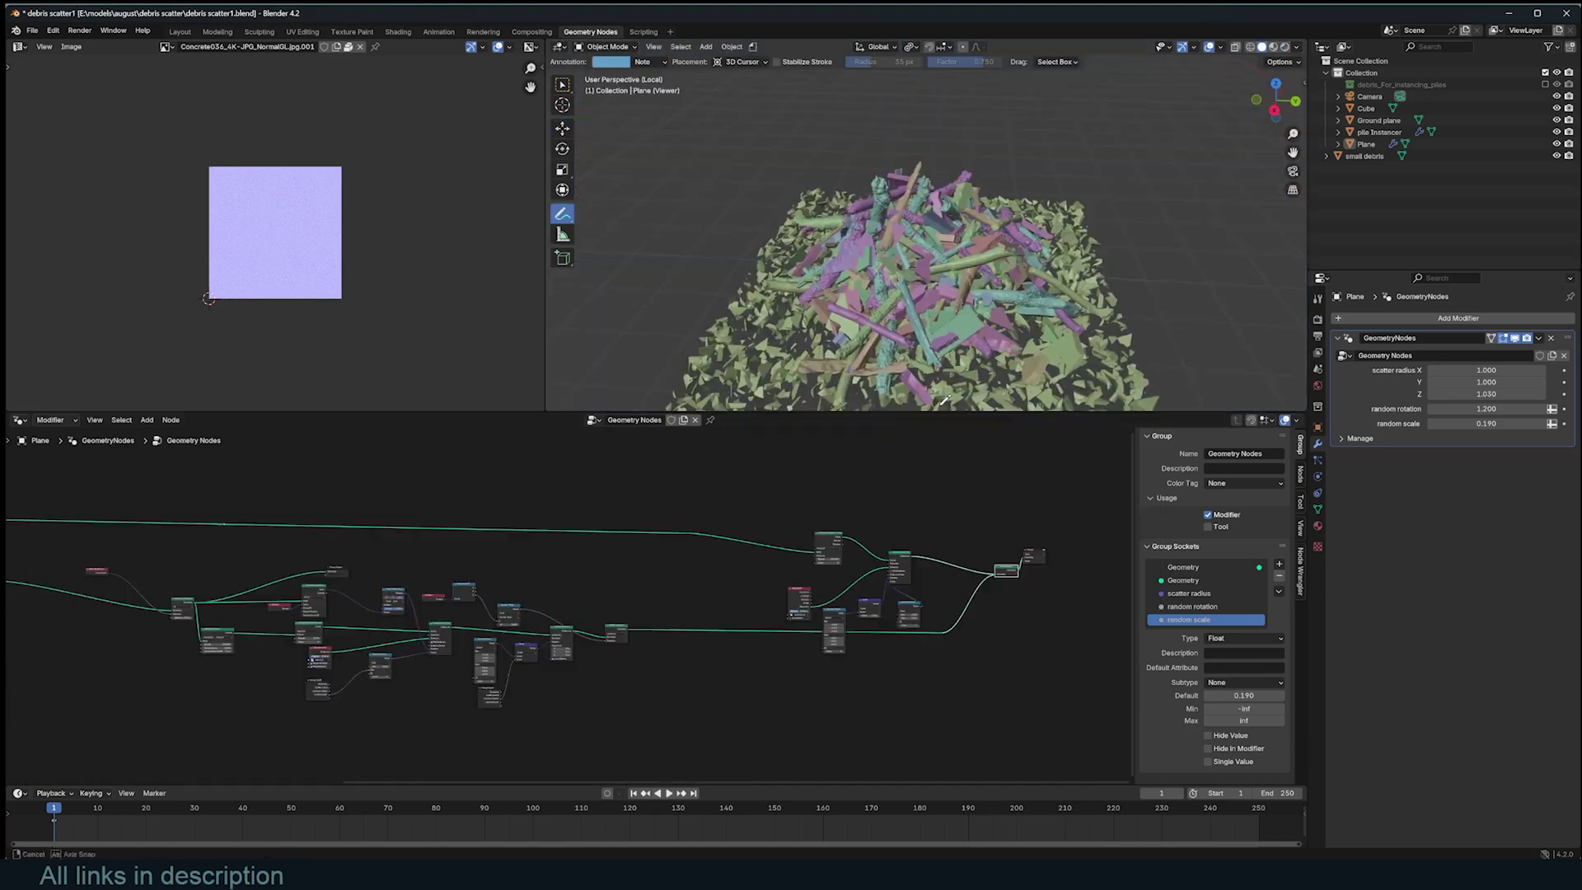
# Step: Switch the viewport to Material Preview and inspect the textured debris pile and the small debris around it
pyautogui.moveTo(994, 362)
pyautogui.mouseDown(button='middle')
pyautogui.moveTo(1015, 353)
pyautogui.moveTo(985, 346)
pyautogui.mouseUp(button='middle')
pyautogui.scroll(3, 956, 497)
pyautogui.click(1274, 47)
pyautogui.moveTo(1233, 136); pyautogui.dragTo(1120, 157, button='middle')
pyautogui.scroll(3, 1116, 258)
pyautogui.moveTo(1121, 258); pyautogui.dragTo(1228, 263, button='middle')
pyautogui.scroll(-3, 1149, 309)
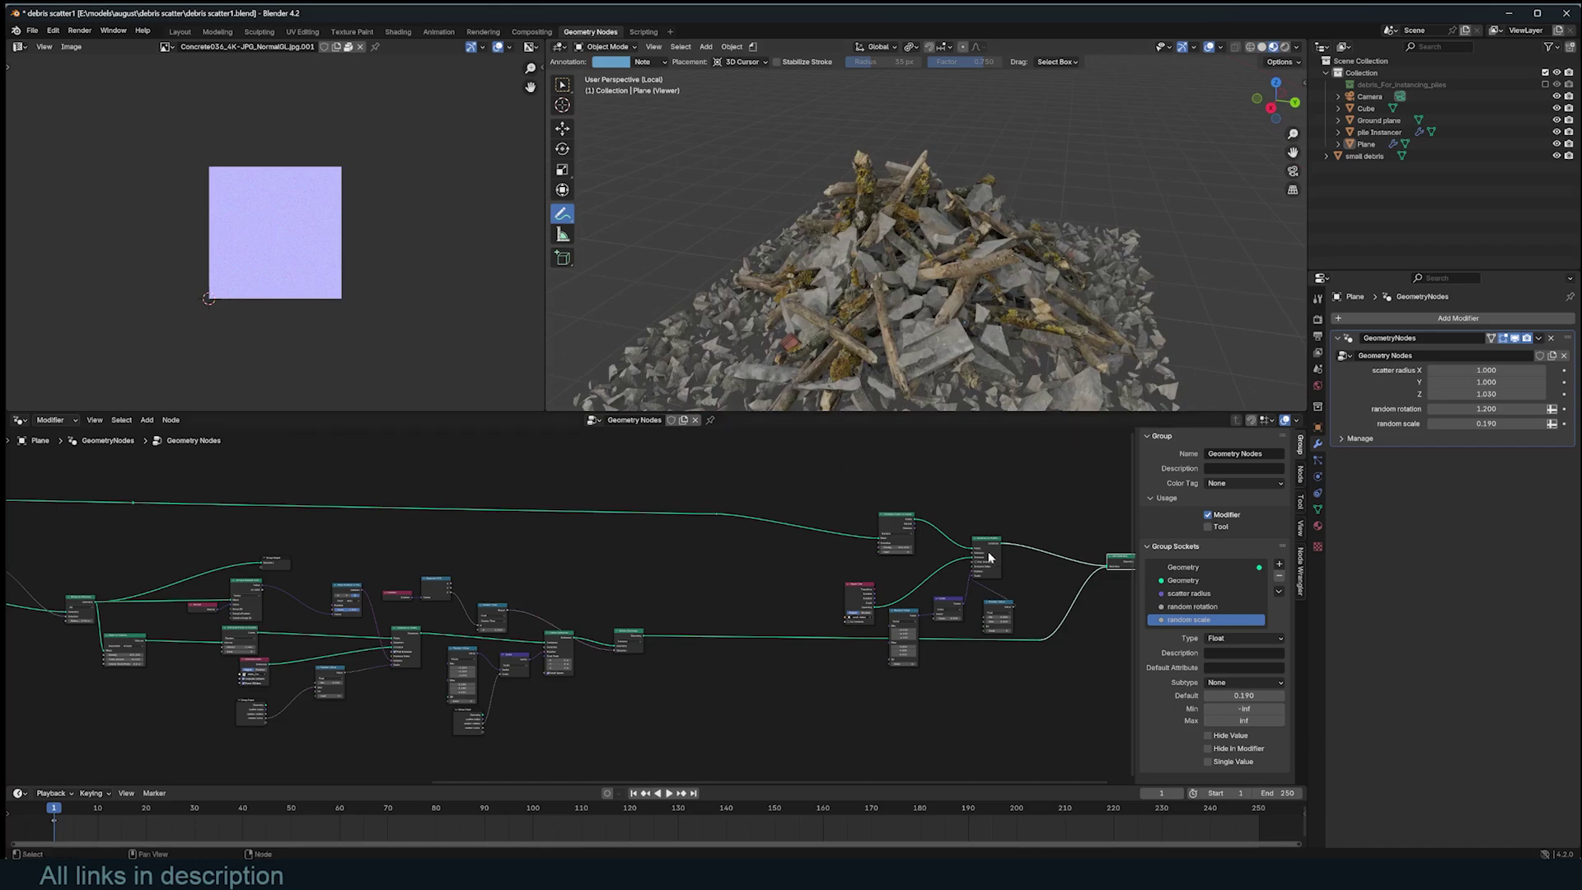
# Step: Save the debris scatter file and inspect the pile with its surrounding small debris
pyautogui.scroll(3, 989, 557)
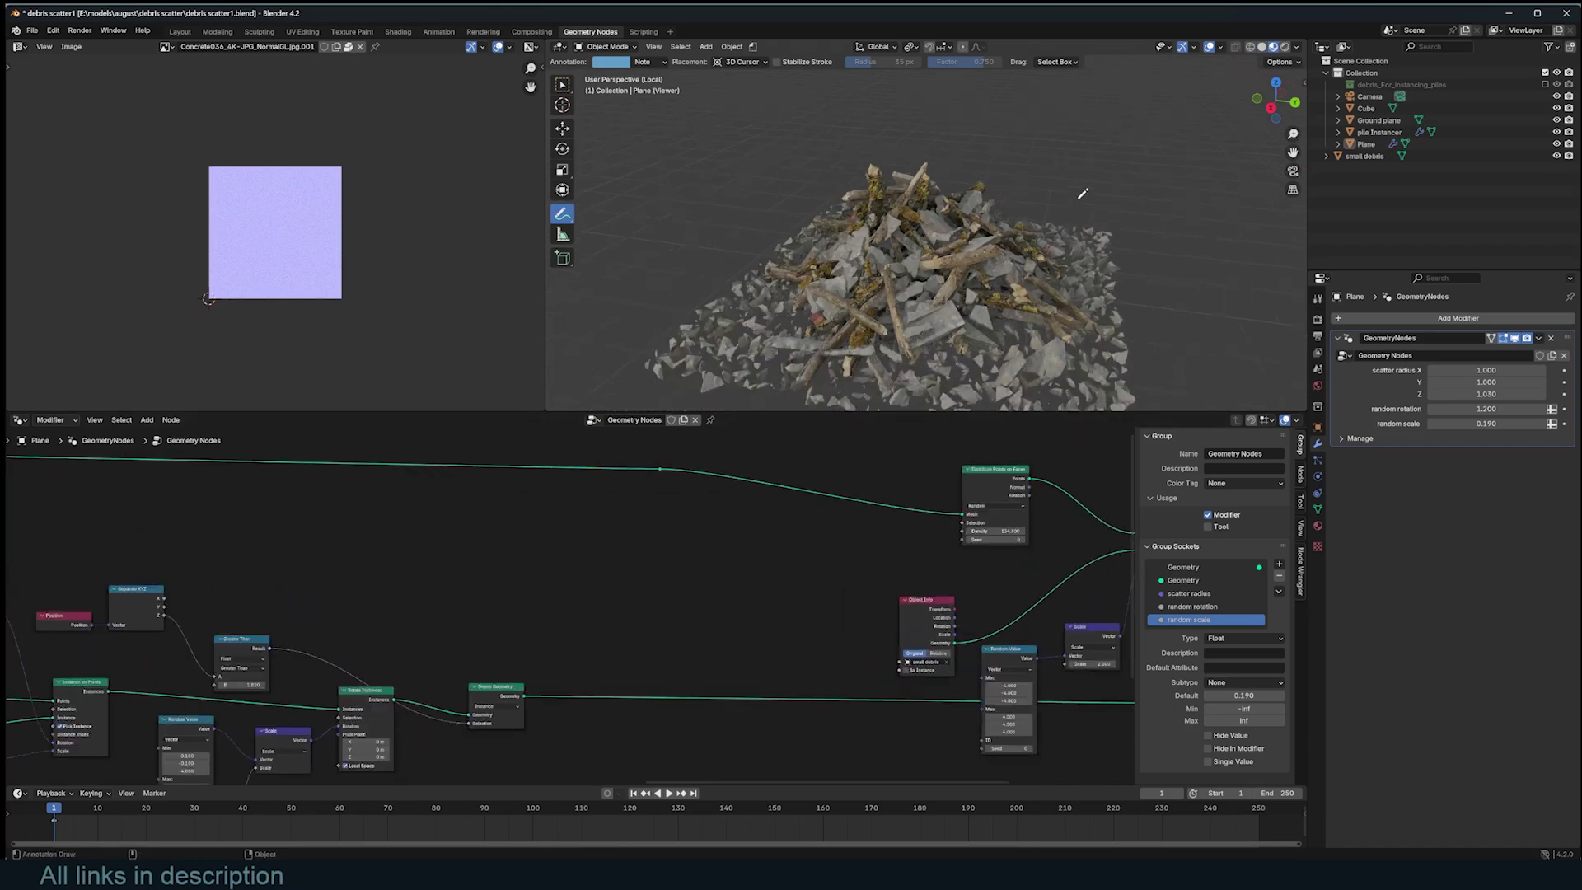
pyautogui.moveTo(1010, 156)
pyautogui.mouseDown(button='middle')
pyautogui.moveTo(1016, 142)
pyautogui.moveTo(931, 197)
pyautogui.mouseUp(button='middle')
pyautogui.hotkey('ctrl', 's')
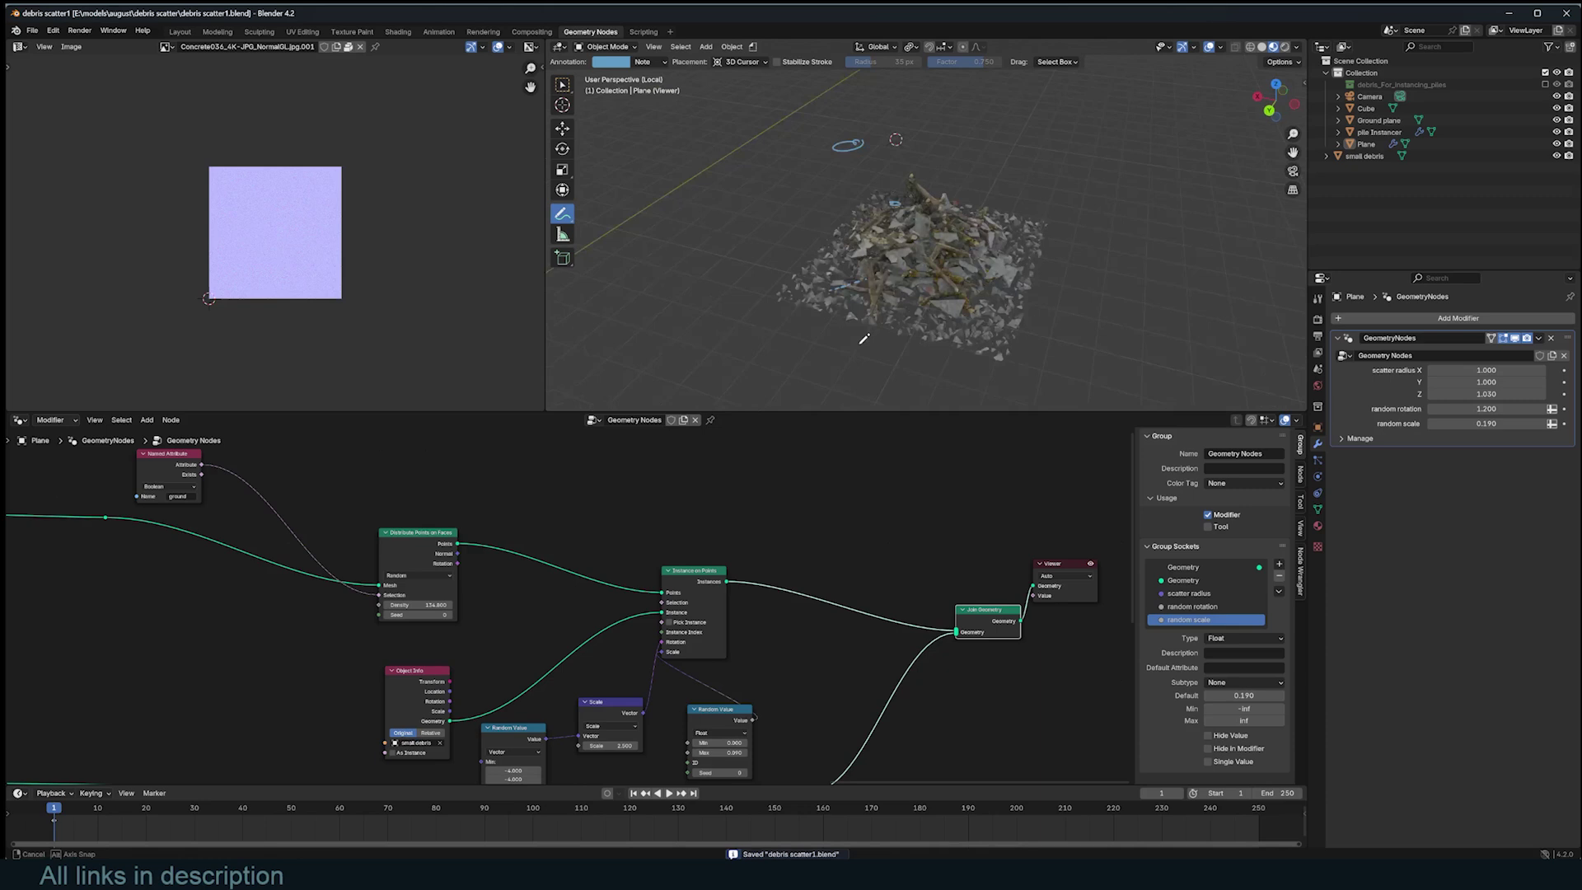
pyautogui.moveTo(864, 339); pyautogui.dragTo(881, 339, button='middle')
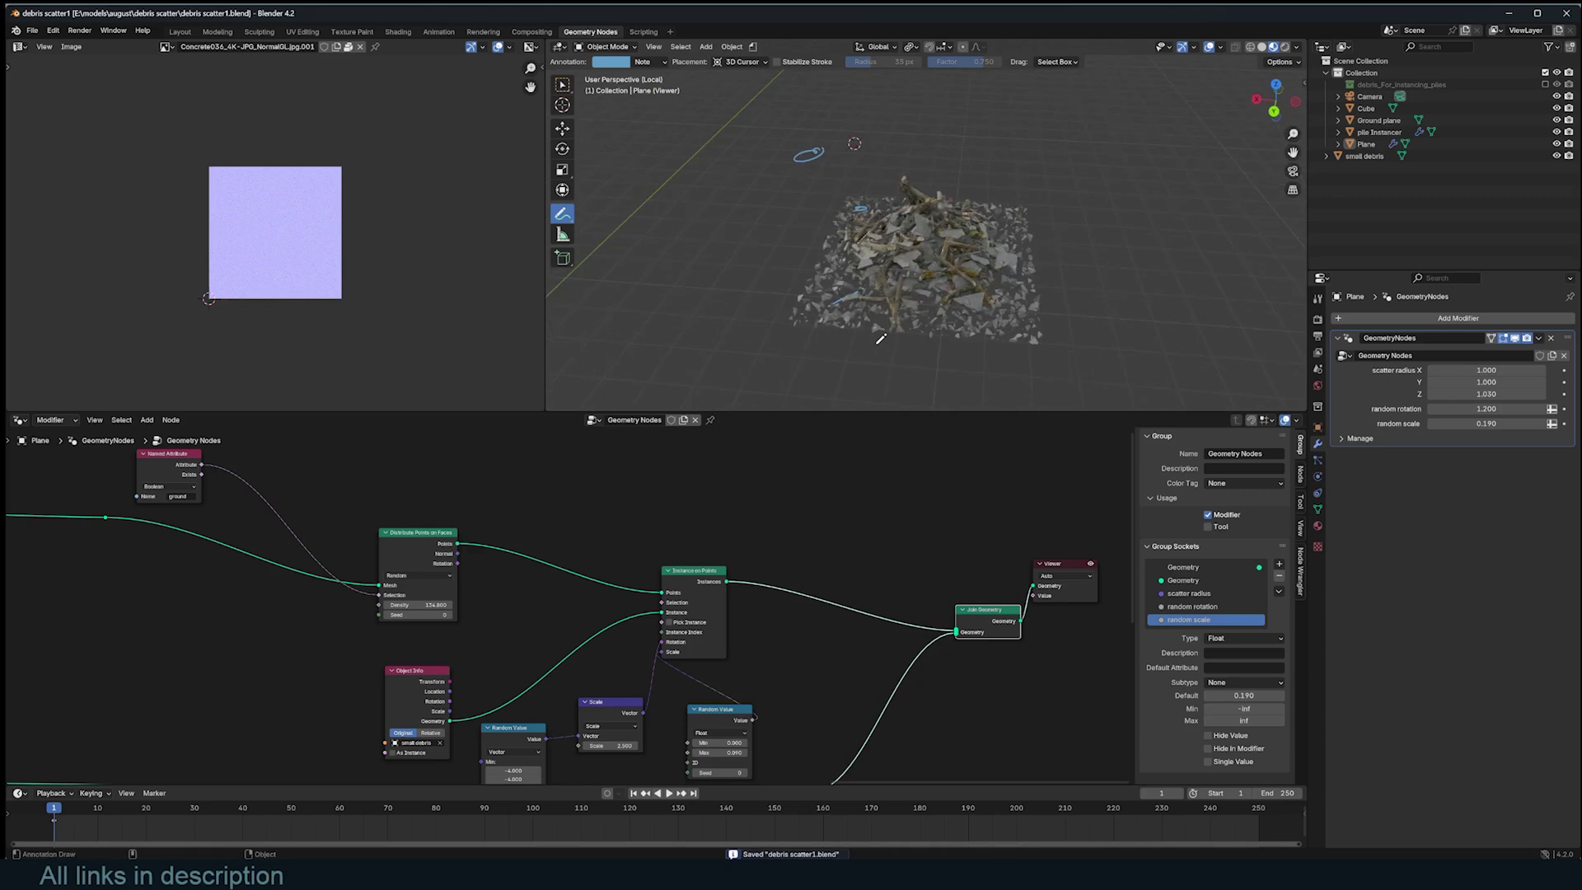
# Step: Trace the square outer border of the small debris scatter with annotation strokes in top view
pyautogui.press('KP_7')
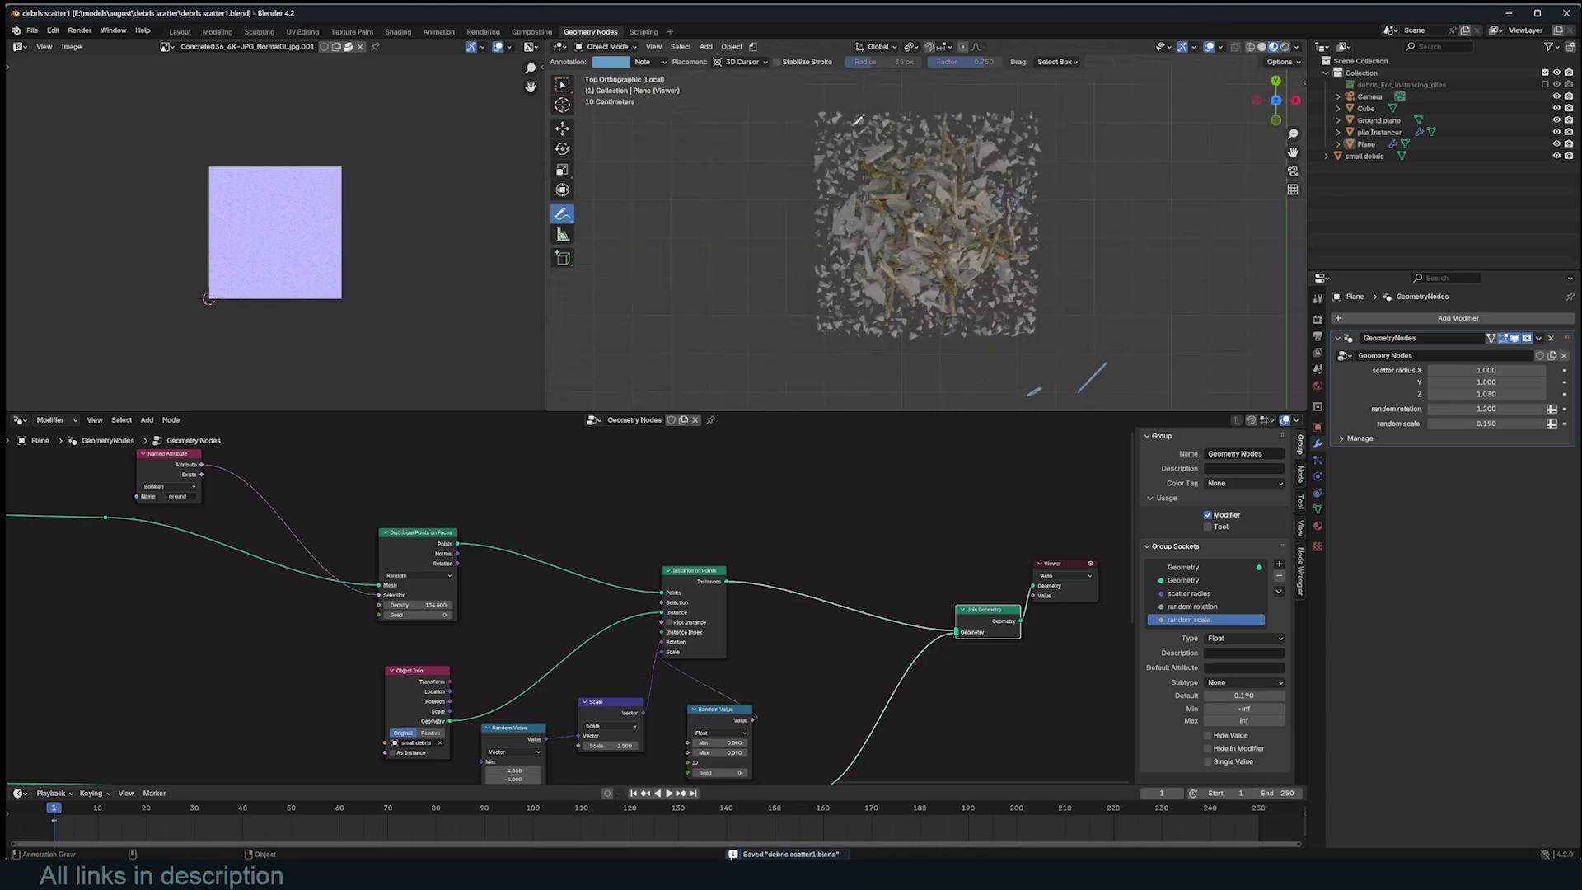
pyautogui.moveTo(828, 156); pyautogui.dragTo(826, 285)
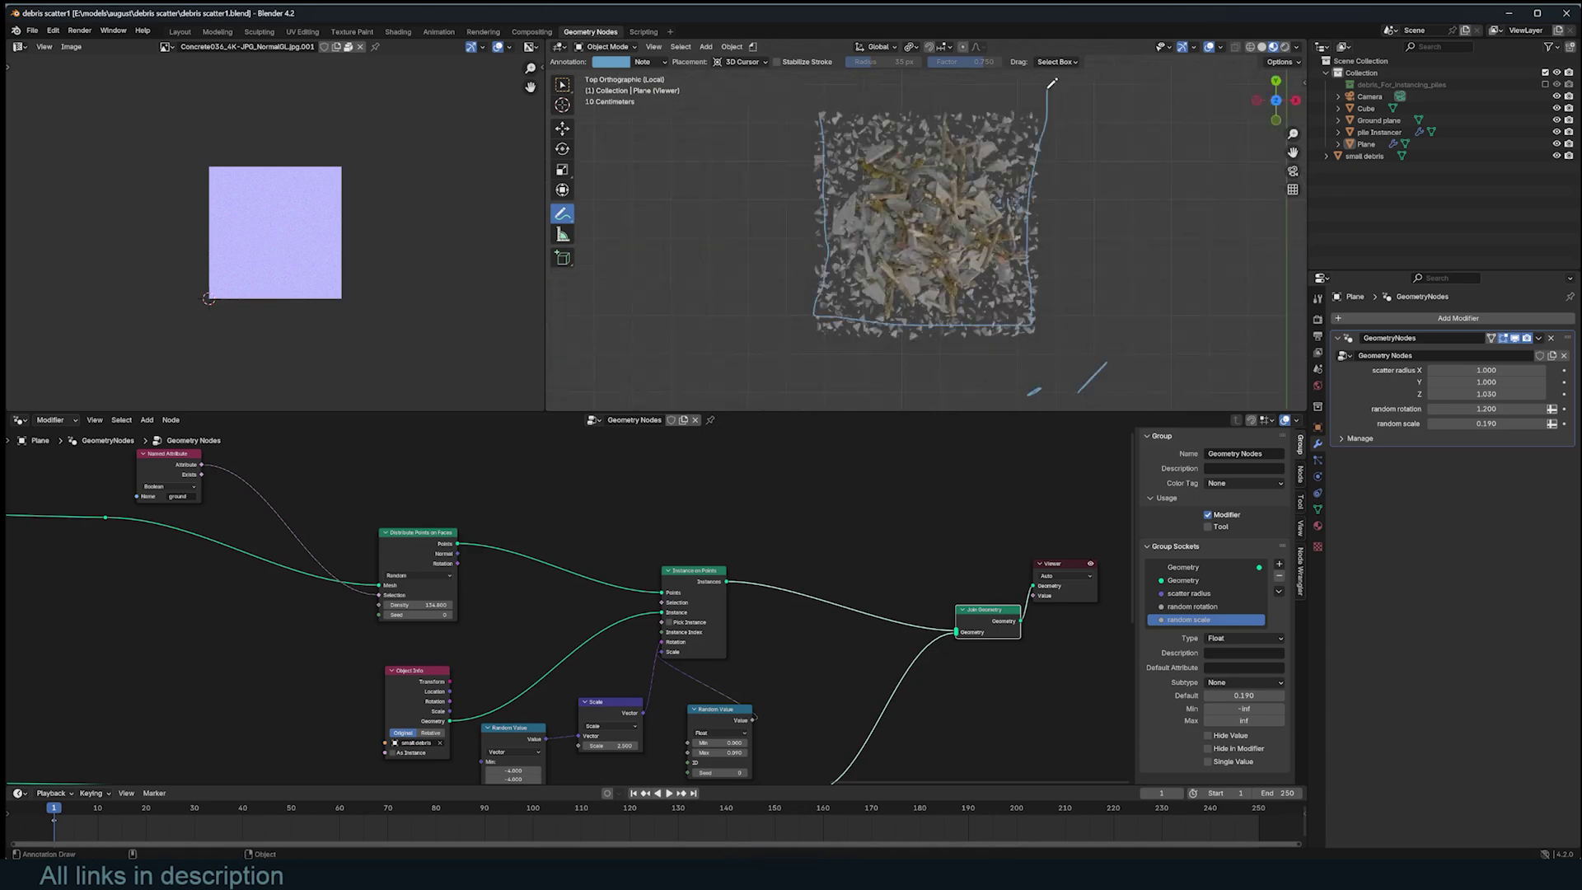
pyautogui.moveTo(798, 130); pyautogui.dragTo(809, 113)
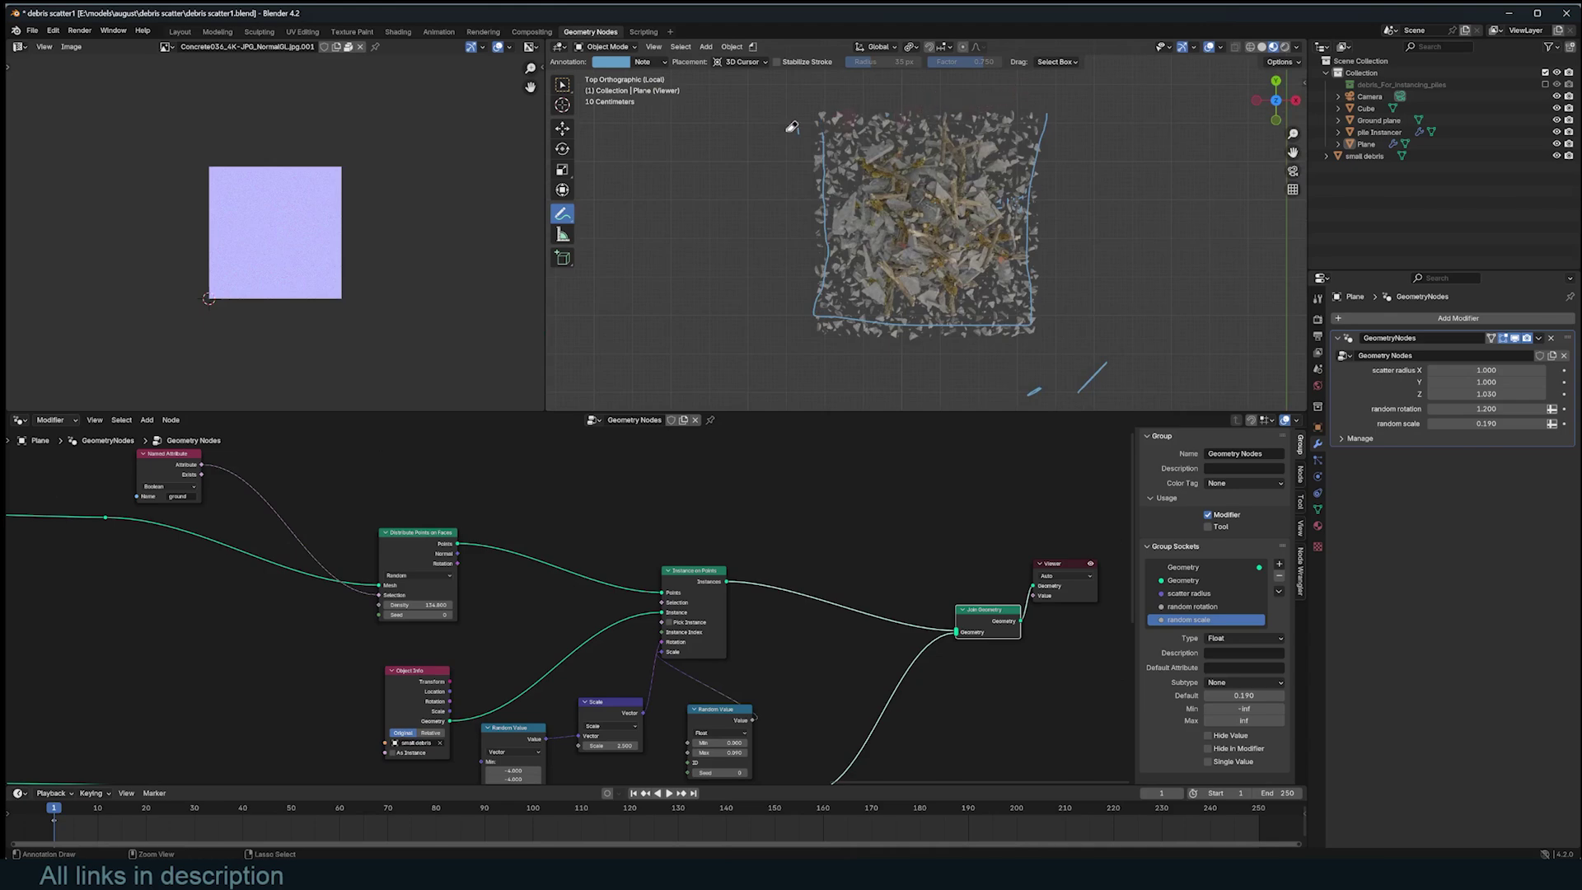
# Step: Remove the annotation strokes from the viewport, switch to the Move tool and save the file
pyautogui.click(658, 65)
pyautogui.click(725, 112)
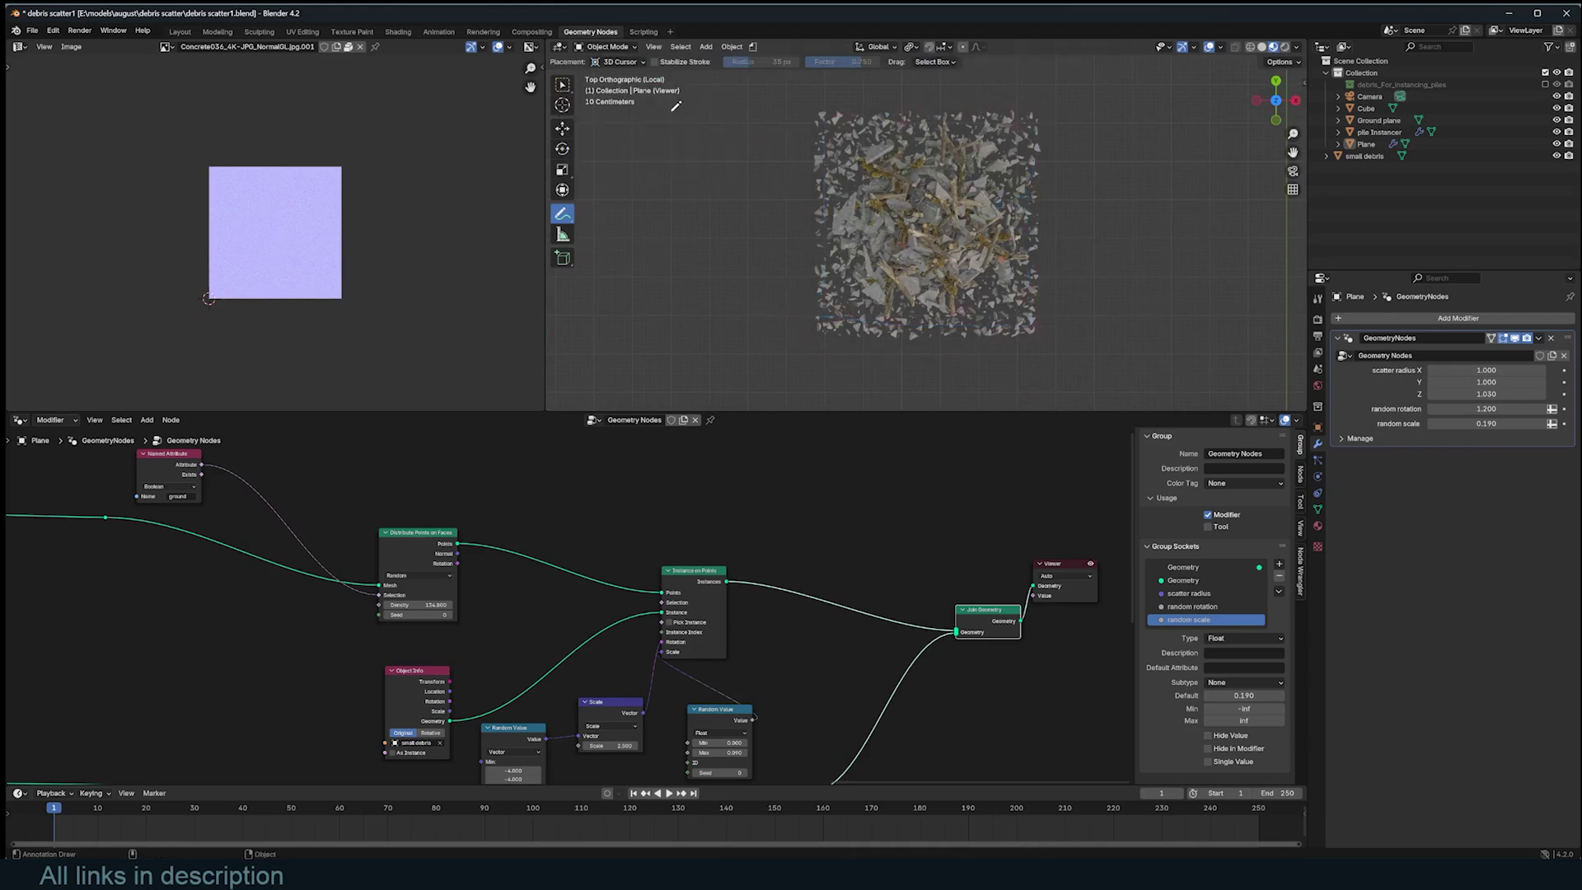
pyautogui.click(562, 134)
pyautogui.scroll(2, 957, 226)
pyautogui.hotkey('ctrl', 's')
pyautogui.click(950, 229)
pyautogui.moveTo(950, 229); pyautogui.dragTo(1043, 140, button='middle')
pyautogui.click(1048, 192)
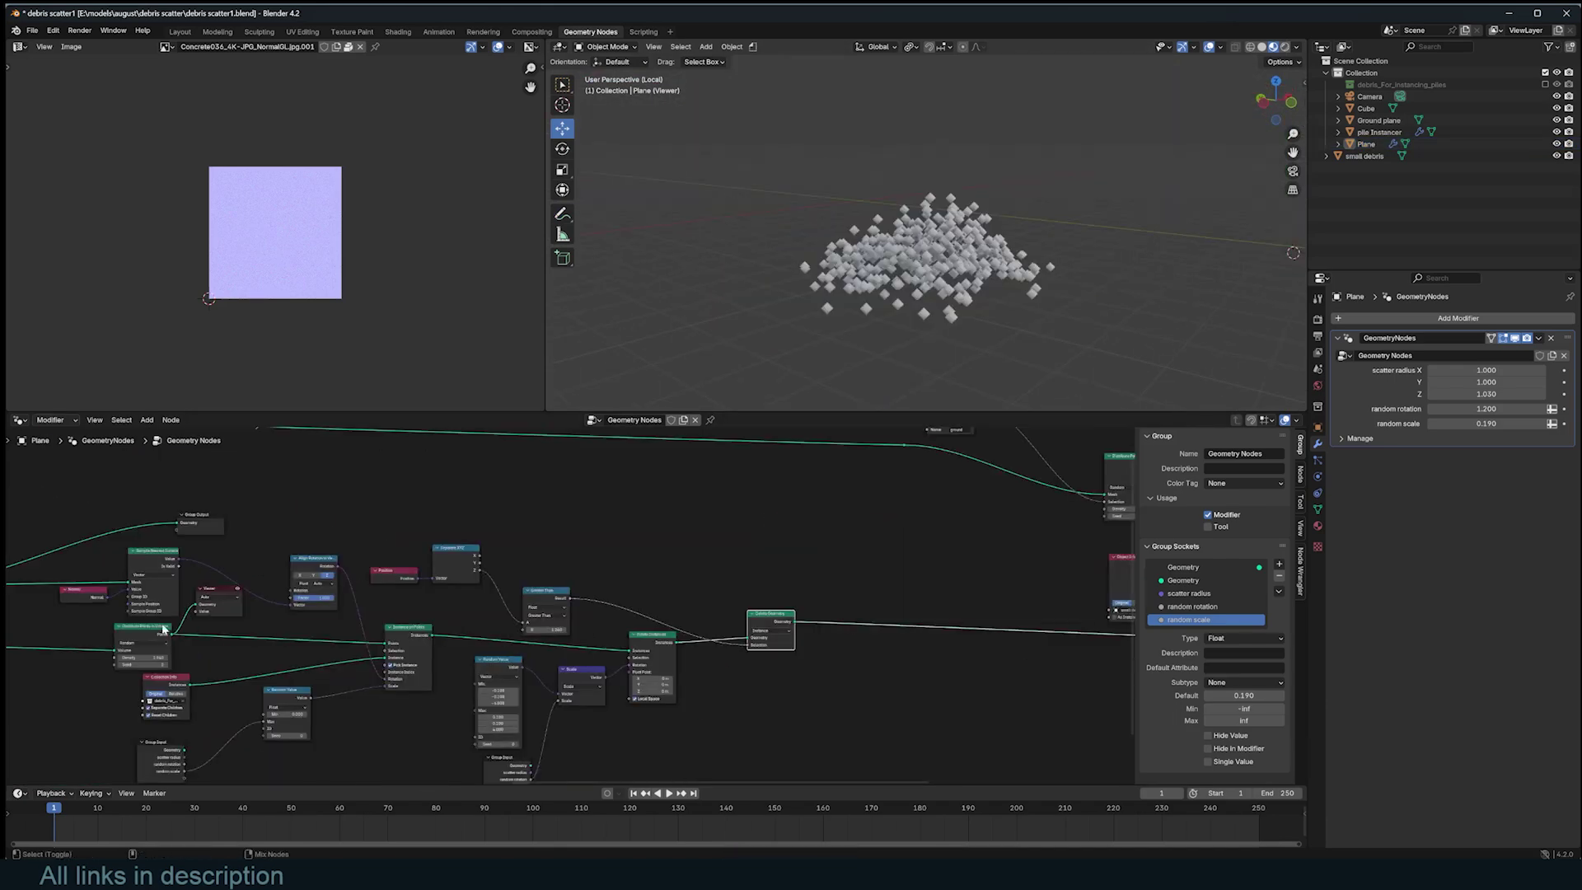
# Step: Reposition the "ground" Named Attribute node and preview the points from Distribute Points on Faces
pyautogui.keyDown('ctrl'); pyautogui.keyDown('shift'); pyautogui.click(161, 633); pyautogui.keyUp('shift'); pyautogui.keyUp('ctrl')
pyautogui.scroll(-4, 1011, 541)
pyautogui.moveTo(1011, 540); pyautogui.dragTo(808, 580, button='middle')
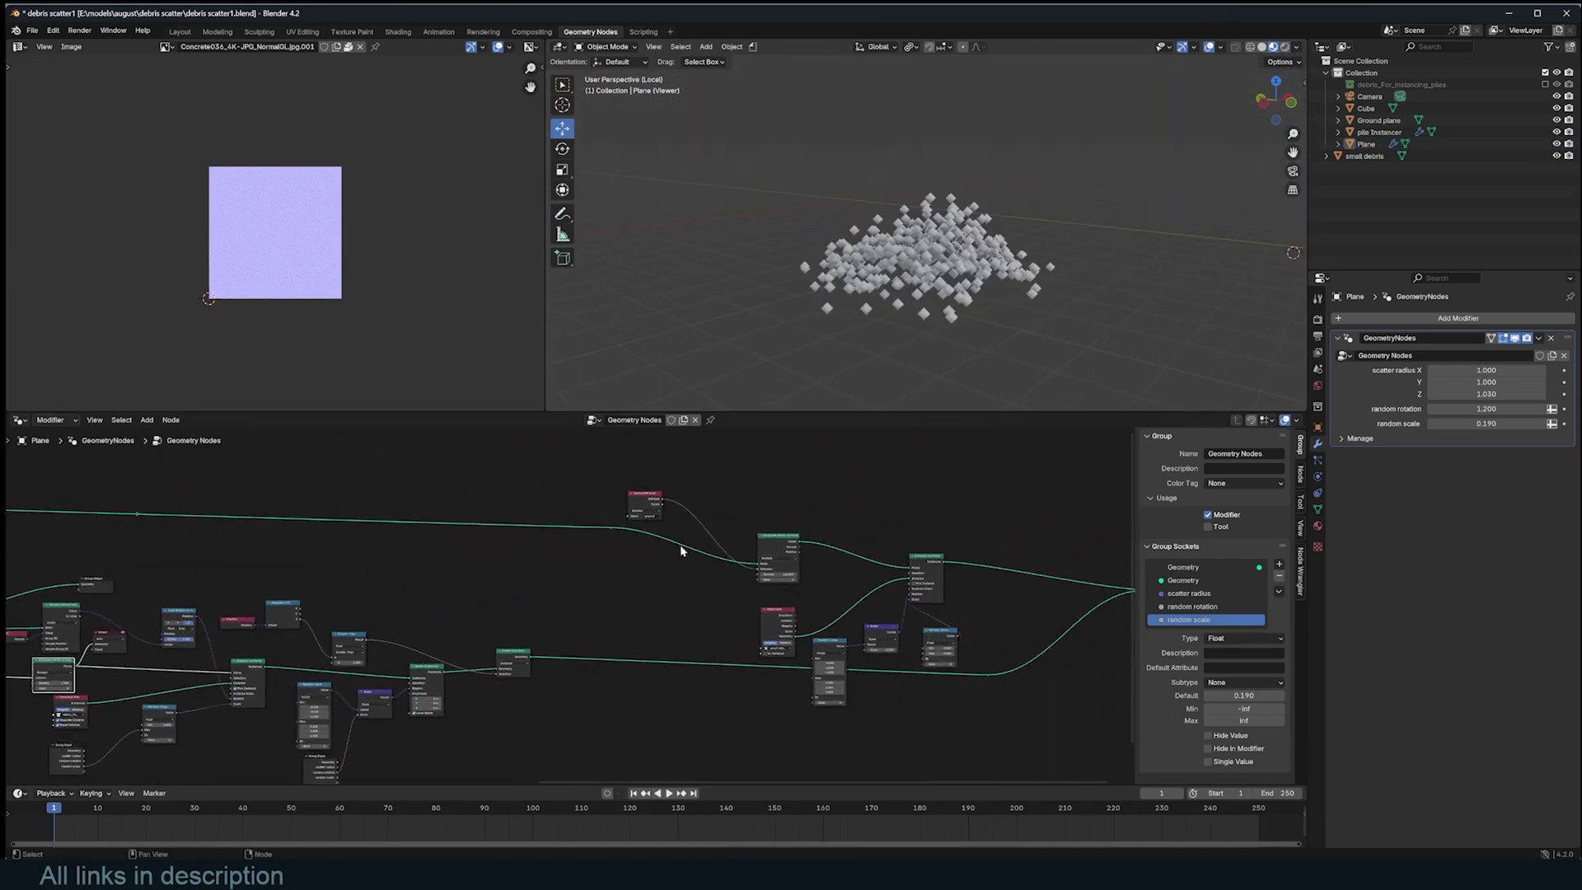
pyautogui.moveTo(645, 501); pyautogui.dragTo(650, 576)
pyautogui.scroll(1, 738, 563)
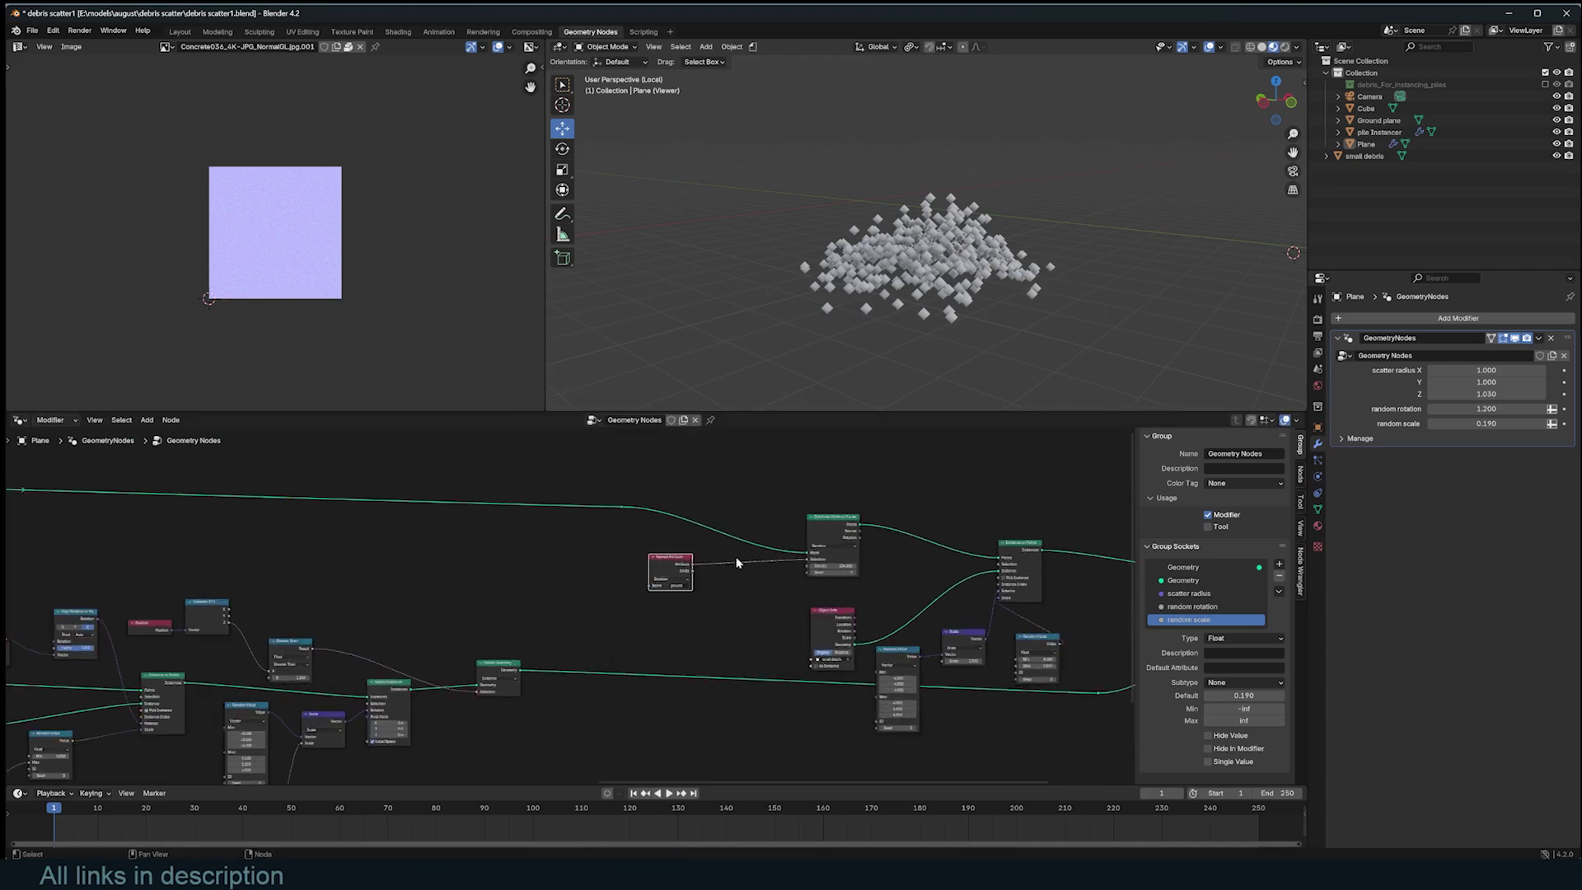
pyautogui.click(853, 520)
pyautogui.keyDown('ctrl'); pyautogui.keyDown('shift'); pyautogui.click(854, 520); pyautogui.keyUp('shift'); pyautogui.keyUp('ctrl')
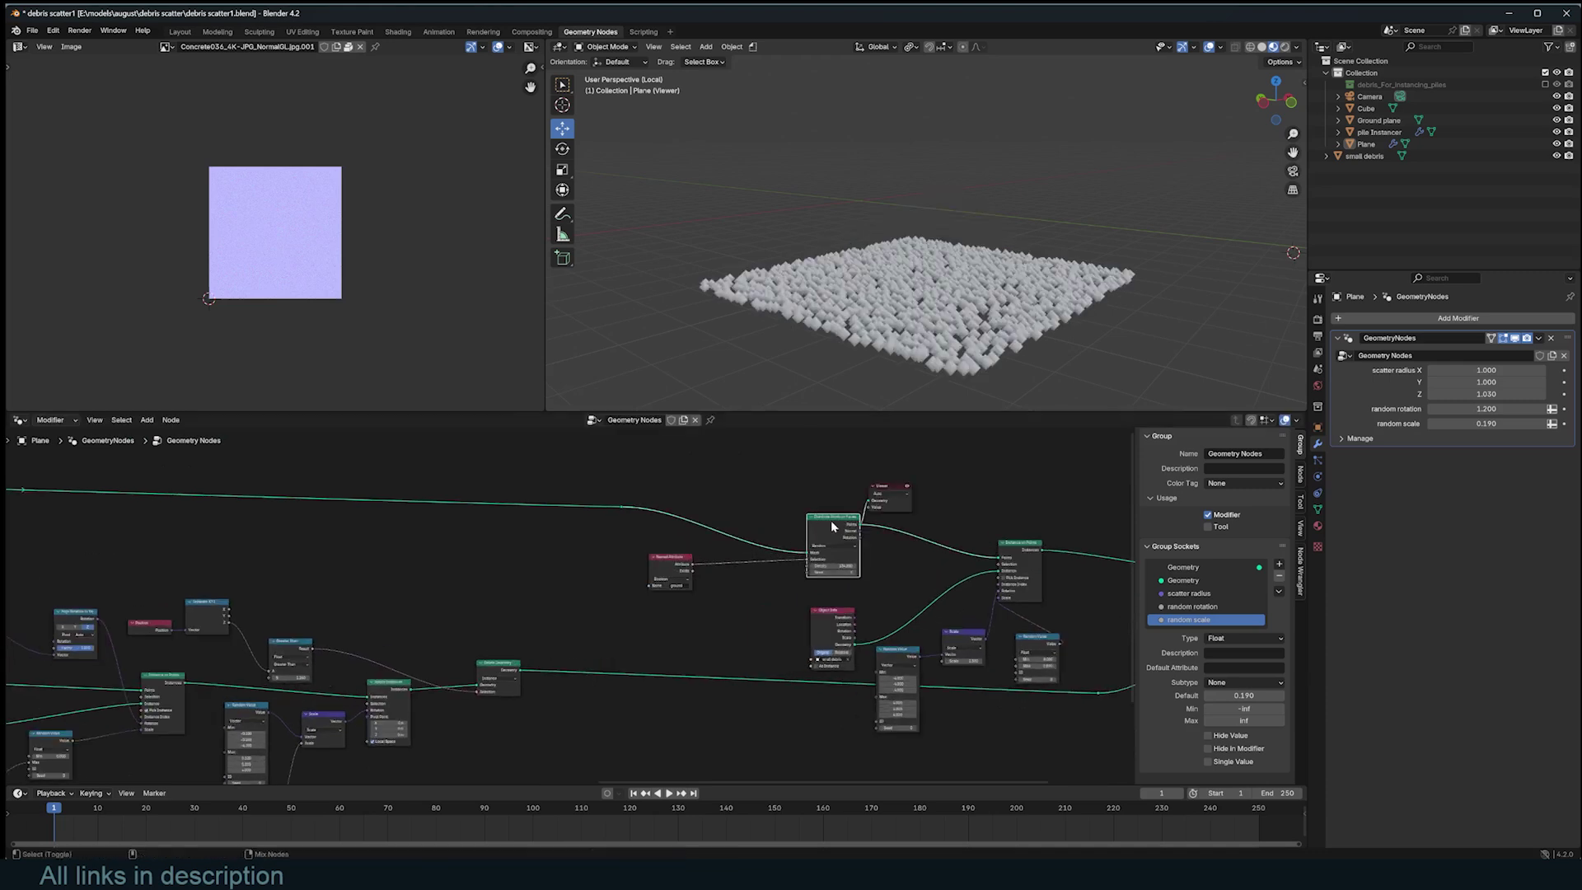
# Step: Add a Geometry Proximity node and set its target geometry to Points
pyautogui.hotkey('shift', 'a')
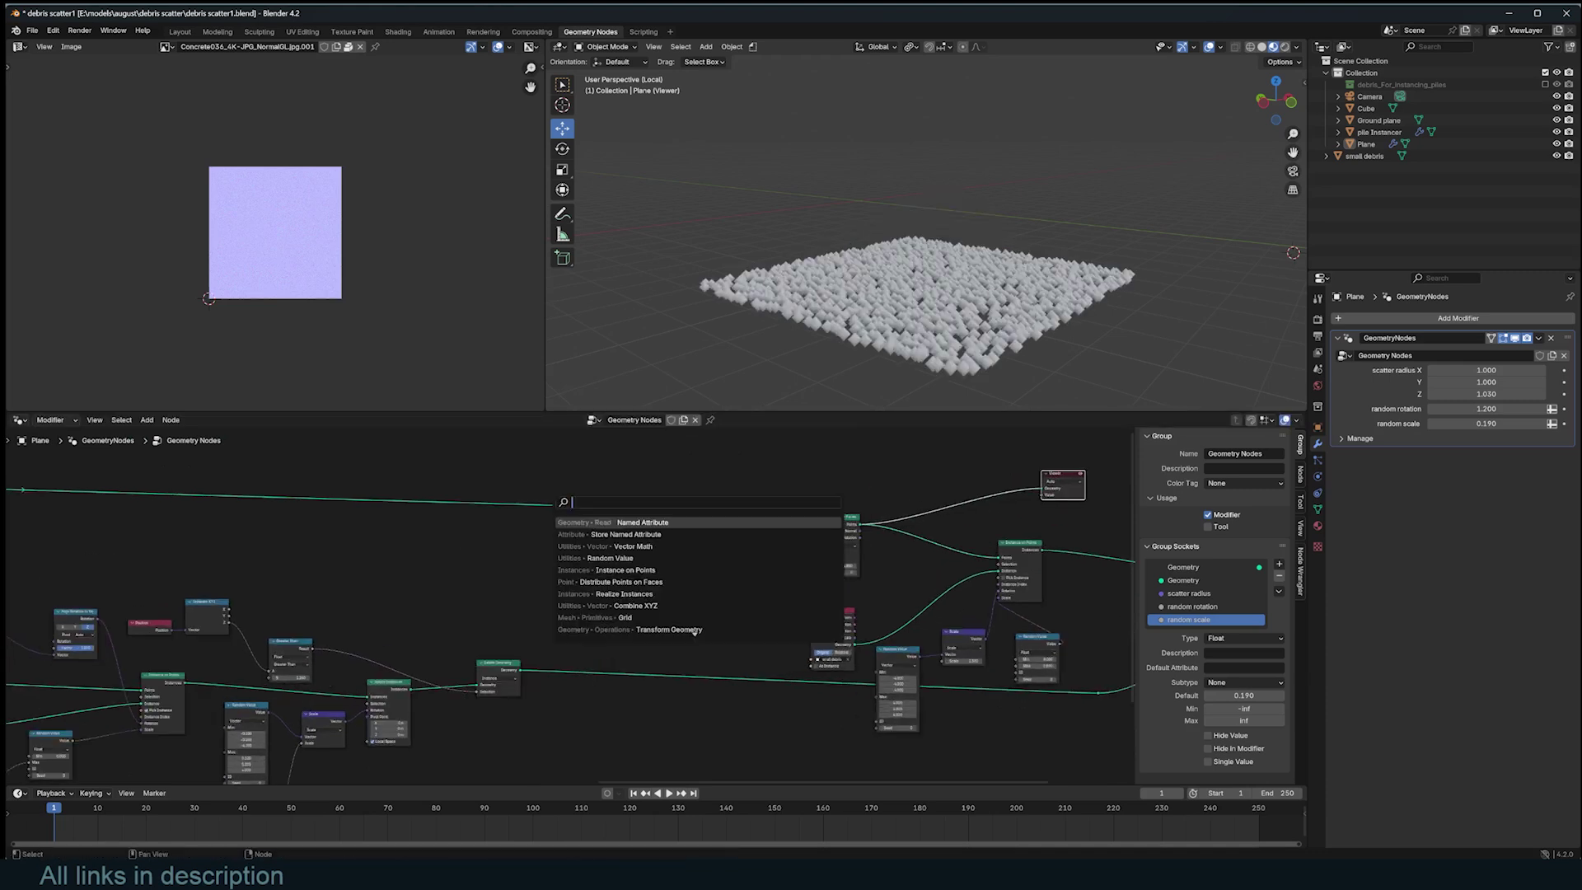
pyautogui.write('prox')
pyautogui.press('Return')
pyautogui.click(469, 527)
pyautogui.moveTo(396, 563); pyautogui.dragTo(618, 538, button='middle')
pyautogui.scroll(2, 709, 554)
pyautogui.click(756, 525)
pyautogui.click(755, 547)
# Step: Link the Distribute Points in Volume points to Geometry Proximity's Geometry input and route the link above the nodes with a reroute
pyautogui.moveTo(94, 673); pyautogui.dragTo(820, 515)
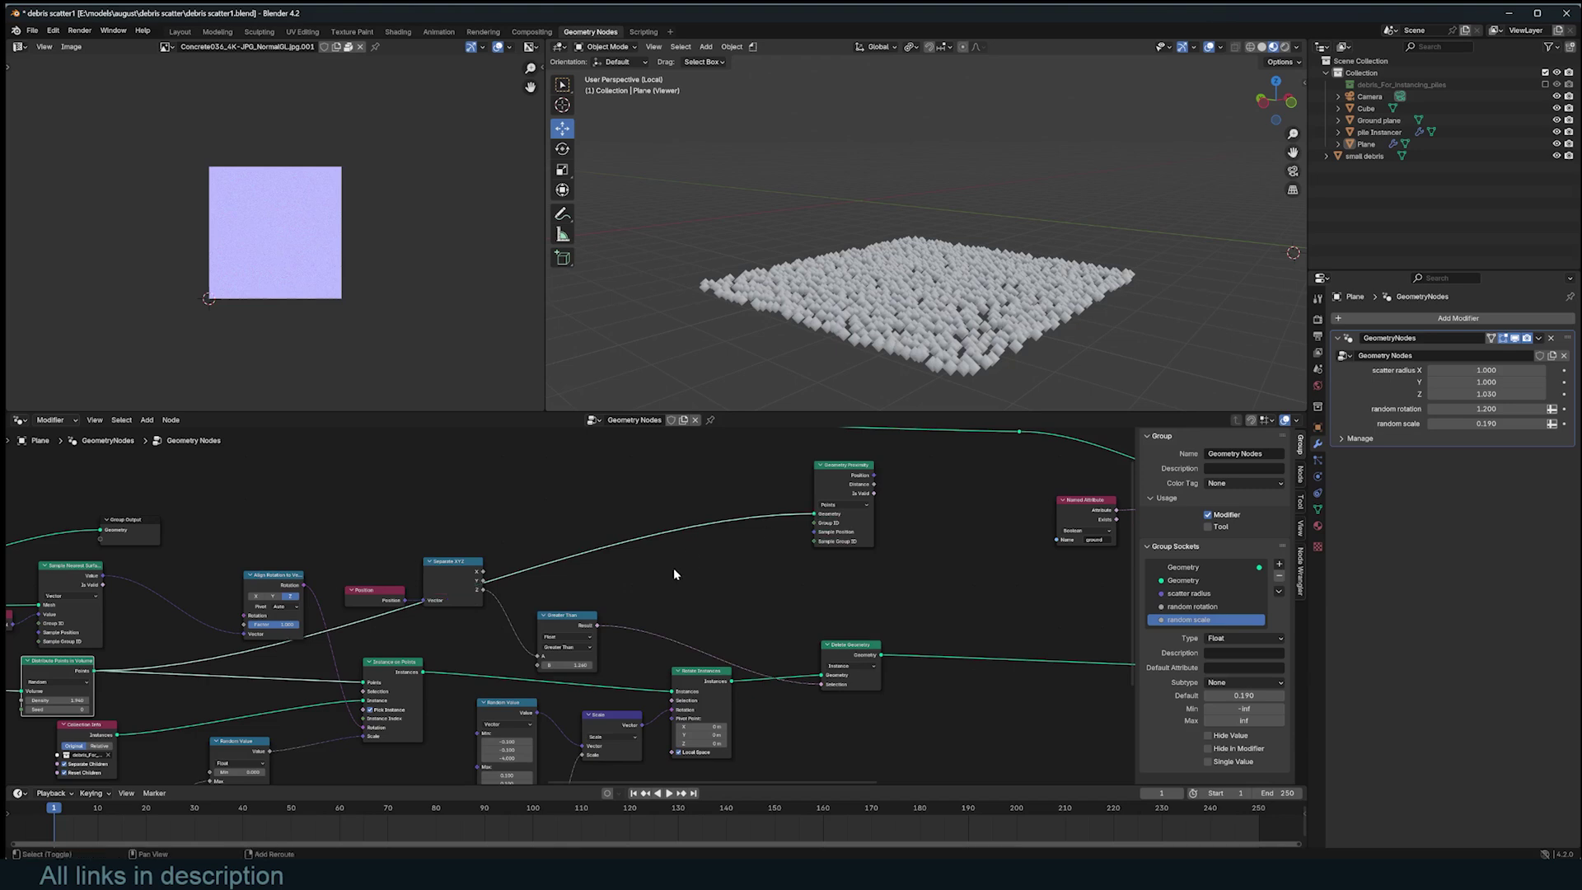
pyautogui.keyDown('shift'); pyautogui.moveTo(577, 516); pyautogui.dragTo(623, 536, button='right'); pyautogui.keyUp('shift')
pyautogui.moveTo(580, 506); pyautogui.dragTo(676, 577)
pyautogui.press('g')
pyautogui.click(393, 526)
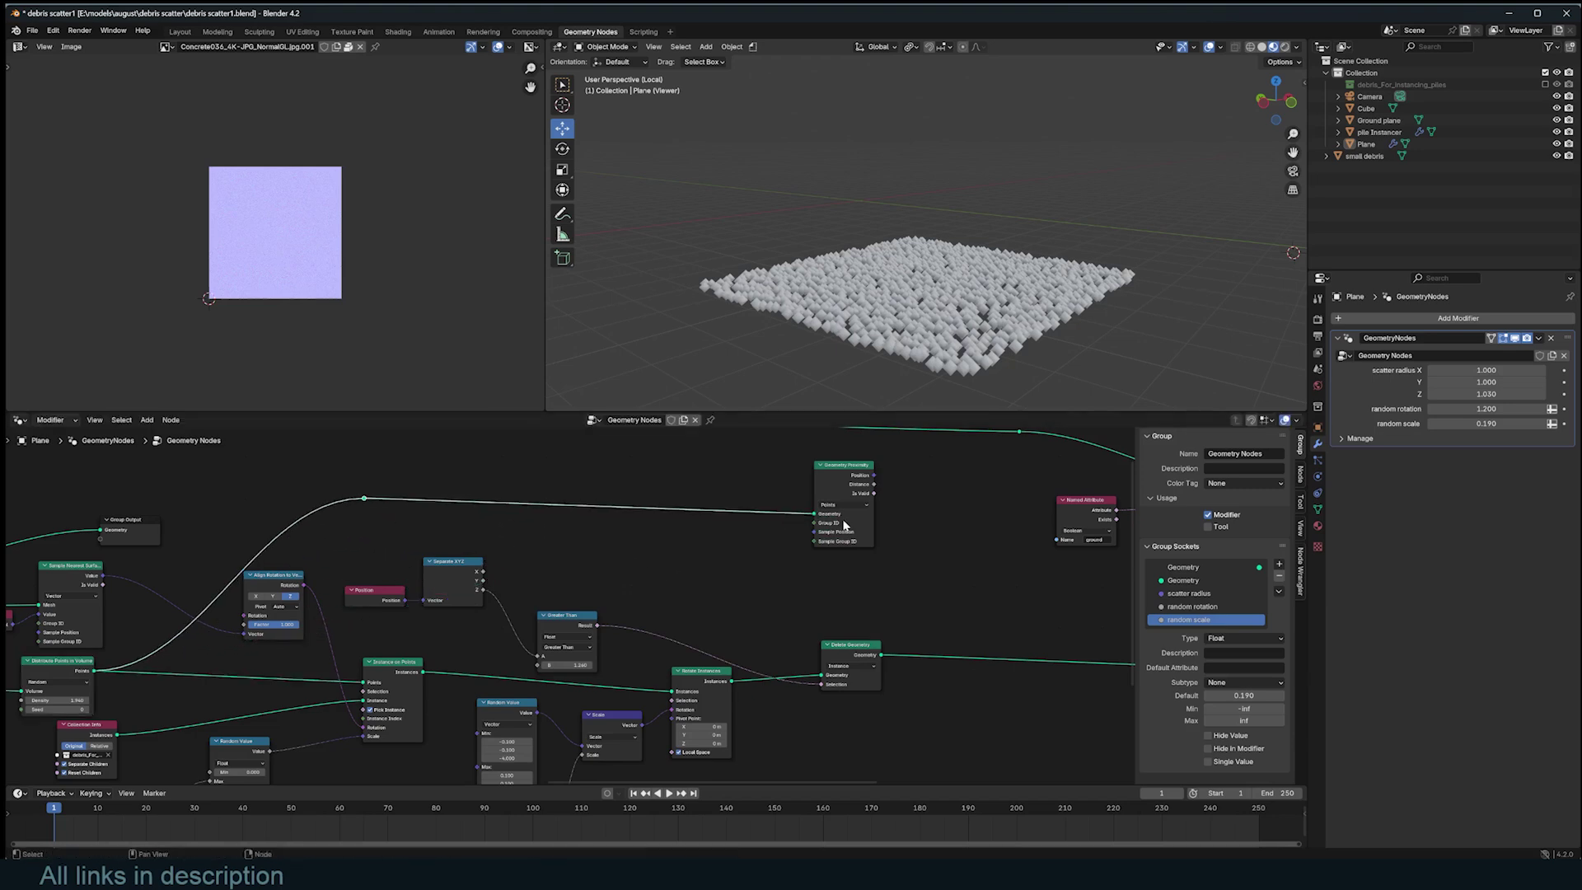
# Step: Preview Geometry Proximity's Distance output on the ground points and move the Viewer clear of the other nodes
pyautogui.keyDown('ctrl'); pyautogui.keyDown('shift'); pyautogui.click(863, 478); pyautogui.keyUp('shift'); pyautogui.keyUp('ctrl')
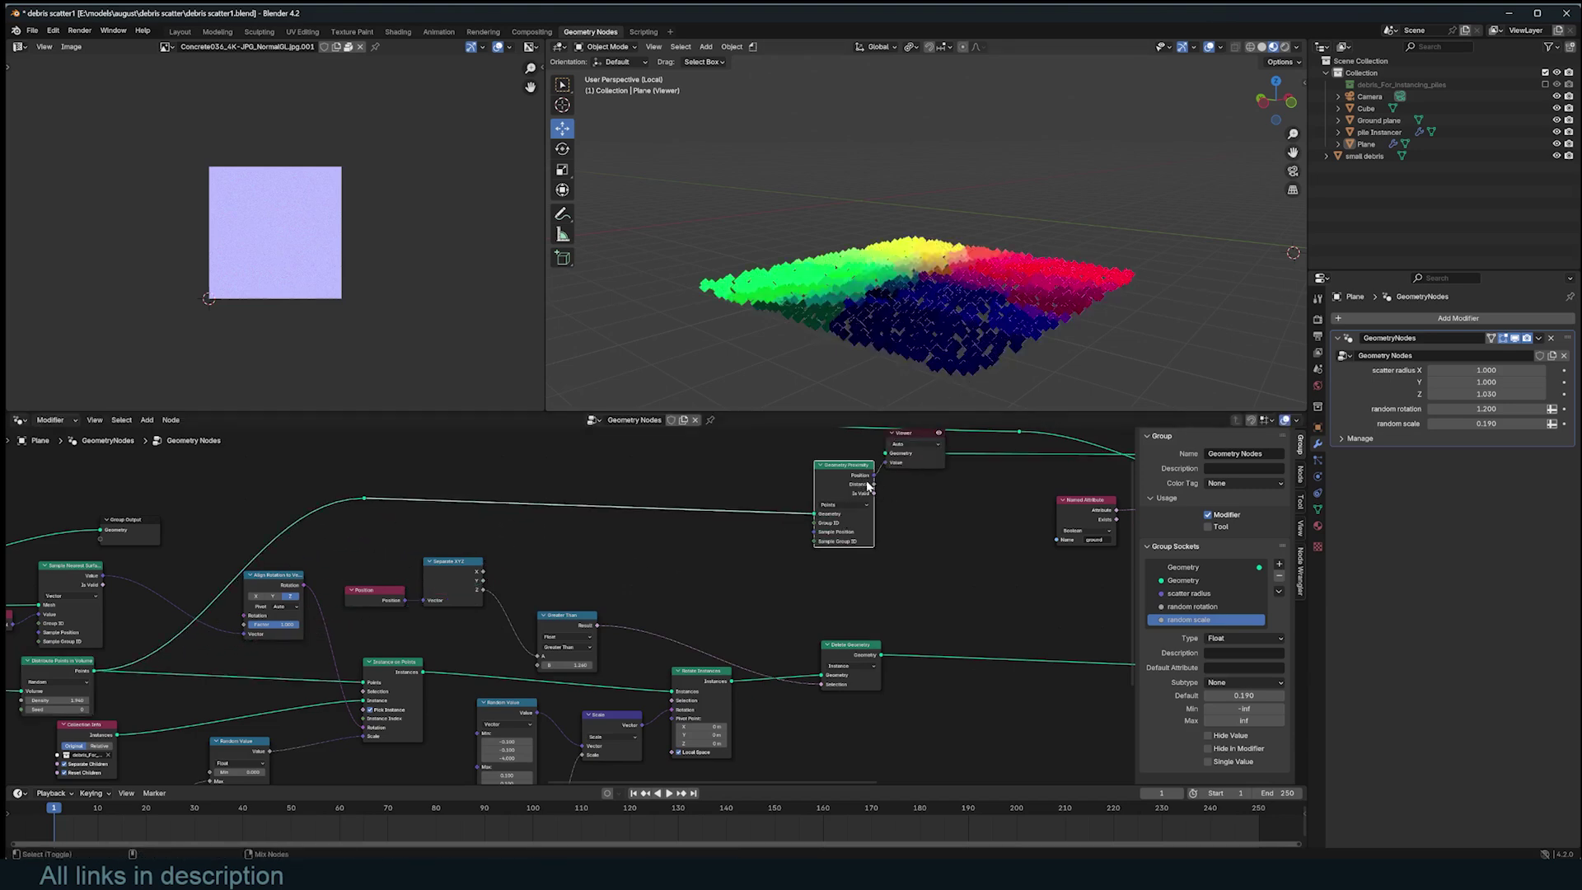
pyautogui.keyDown('ctrl'); pyautogui.keyDown('shift'); pyautogui.click(868, 485); pyautogui.keyUp('shift'); pyautogui.keyUp('ctrl')
pyautogui.moveTo(948, 189); pyautogui.dragTo(946, 89, button='middle')
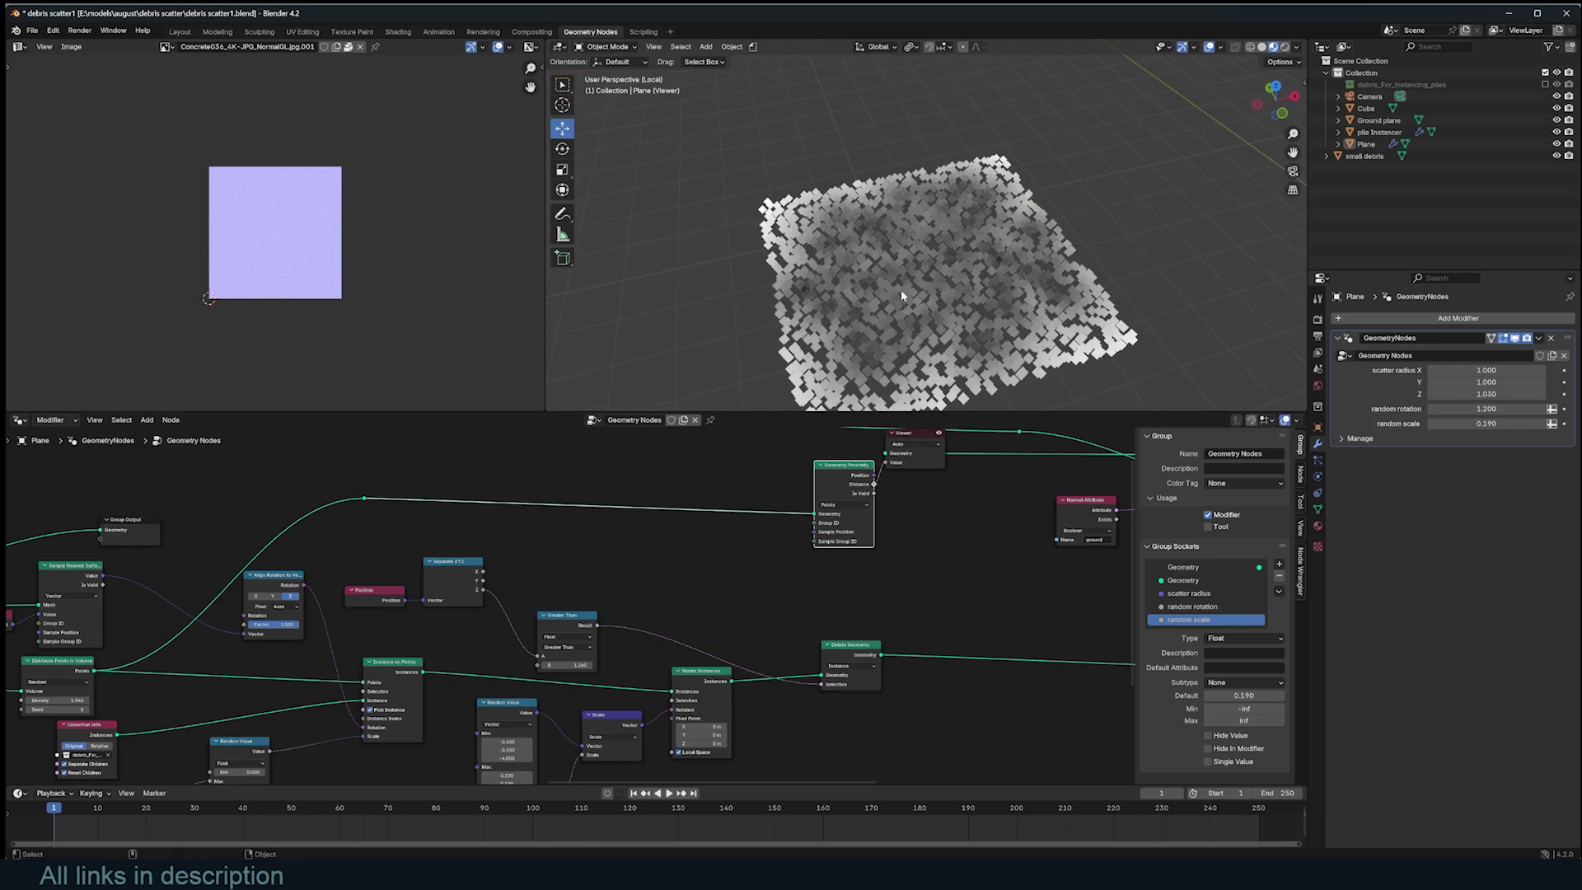
pyautogui.scroll(-1, 902, 289)
pyautogui.moveTo(924, 521); pyautogui.dragTo(328, 622, button='middle')
pyautogui.moveTo(323, 534); pyautogui.dragTo(1033, 485)
pyautogui.moveTo(806, 558); pyautogui.dragTo(710, 533, button='middle')
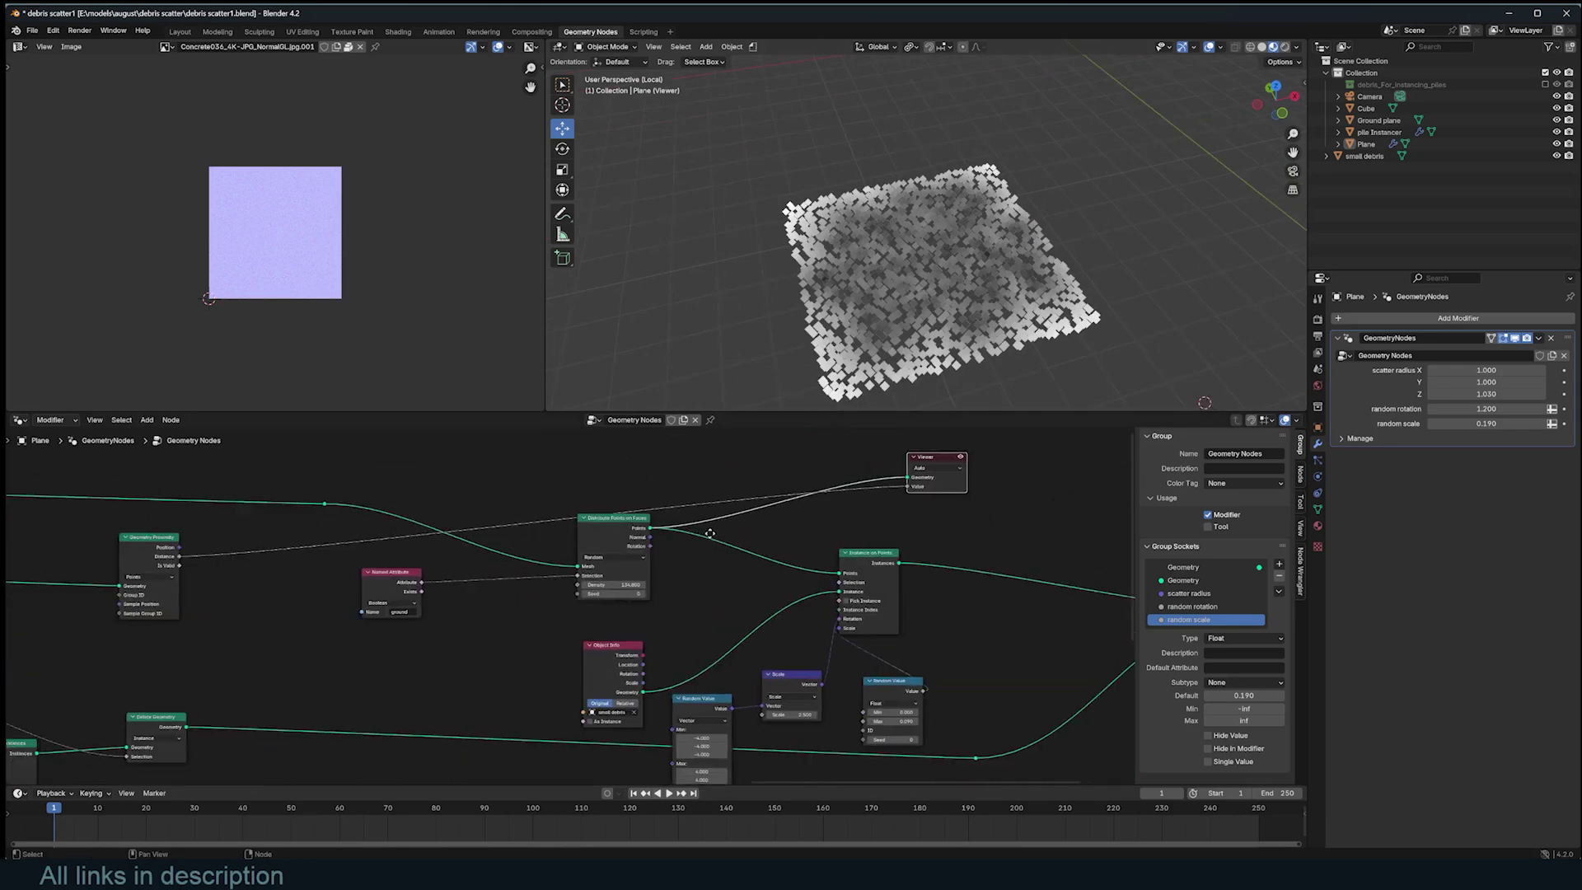
pyautogui.scroll(1, 772, 524)
pyautogui.hotkey('shift', 'a')
pyautogui.write('ra')
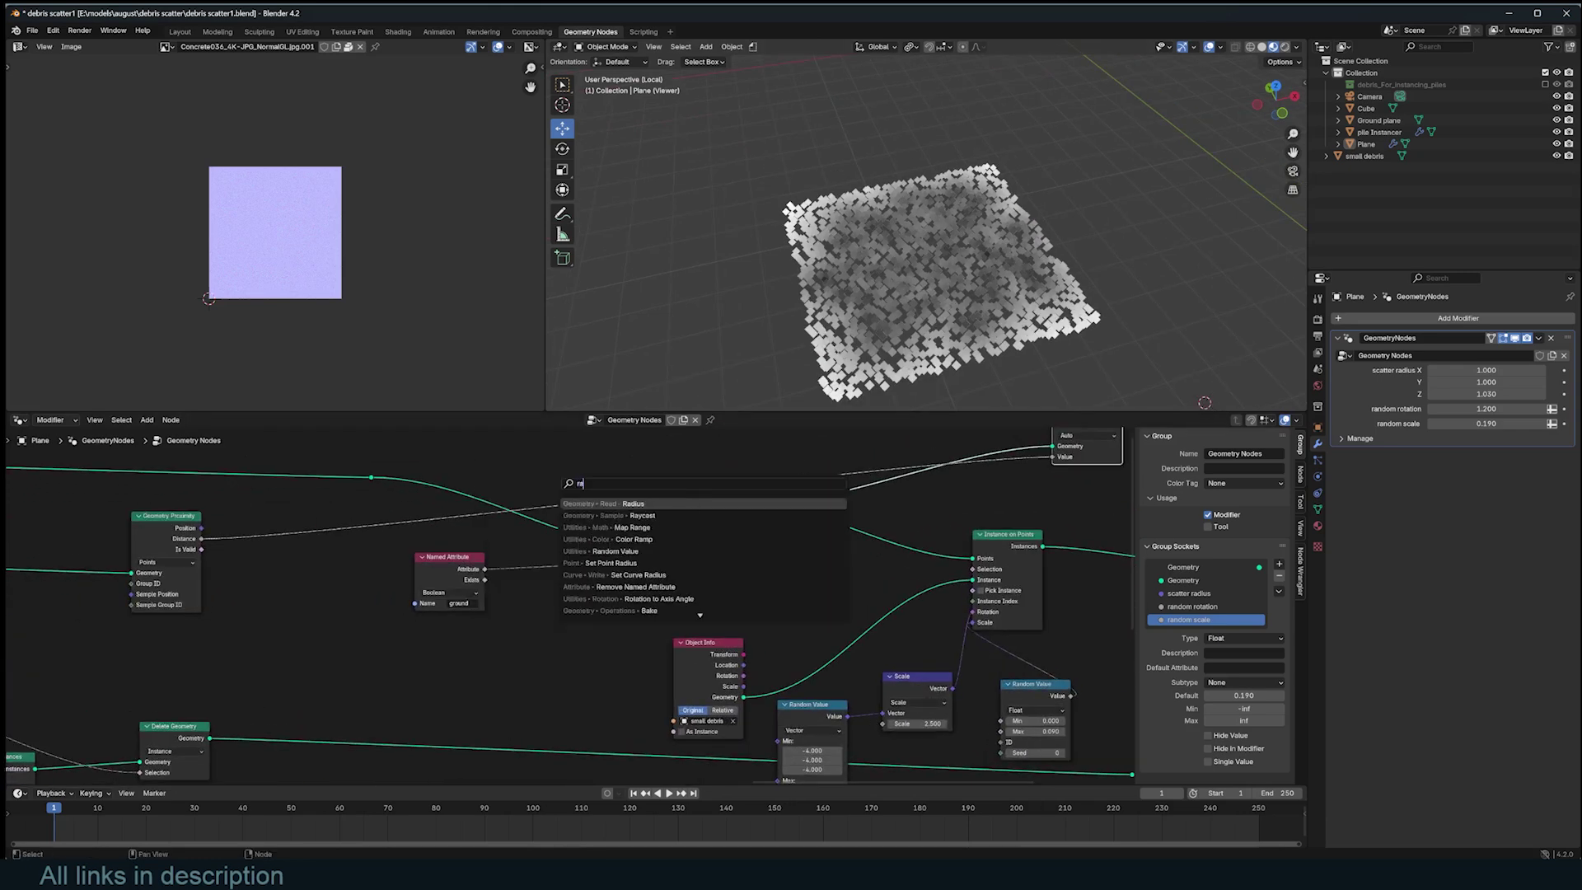
pyautogui.write('mp')
pyautogui.press('Return')
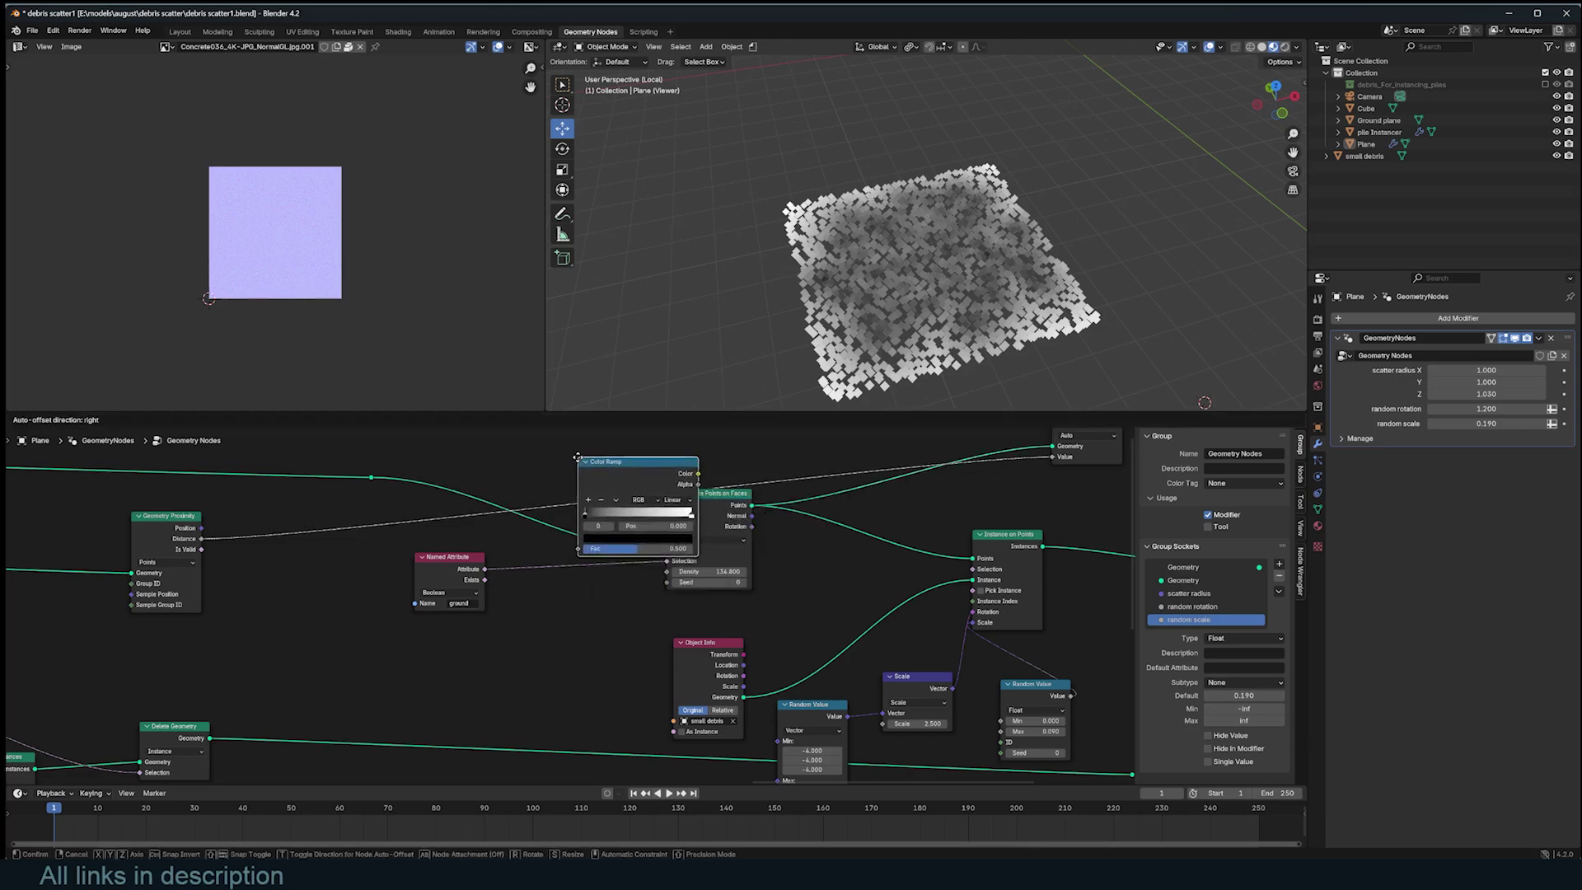
pyautogui.click(544, 452)
pyautogui.click(645, 481)
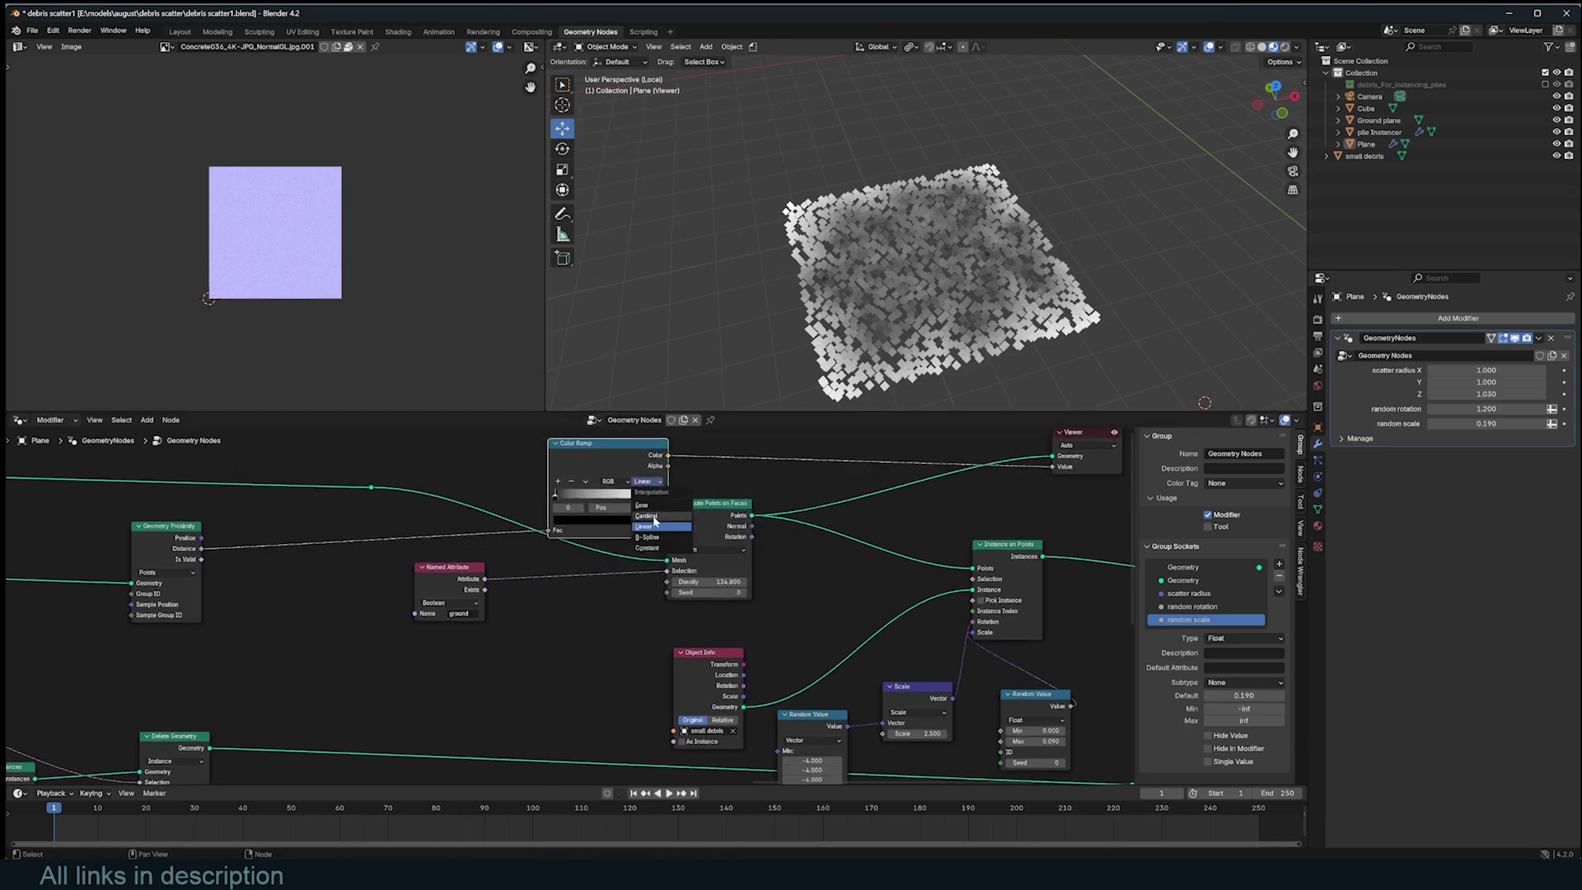
pyautogui.click(651, 526)
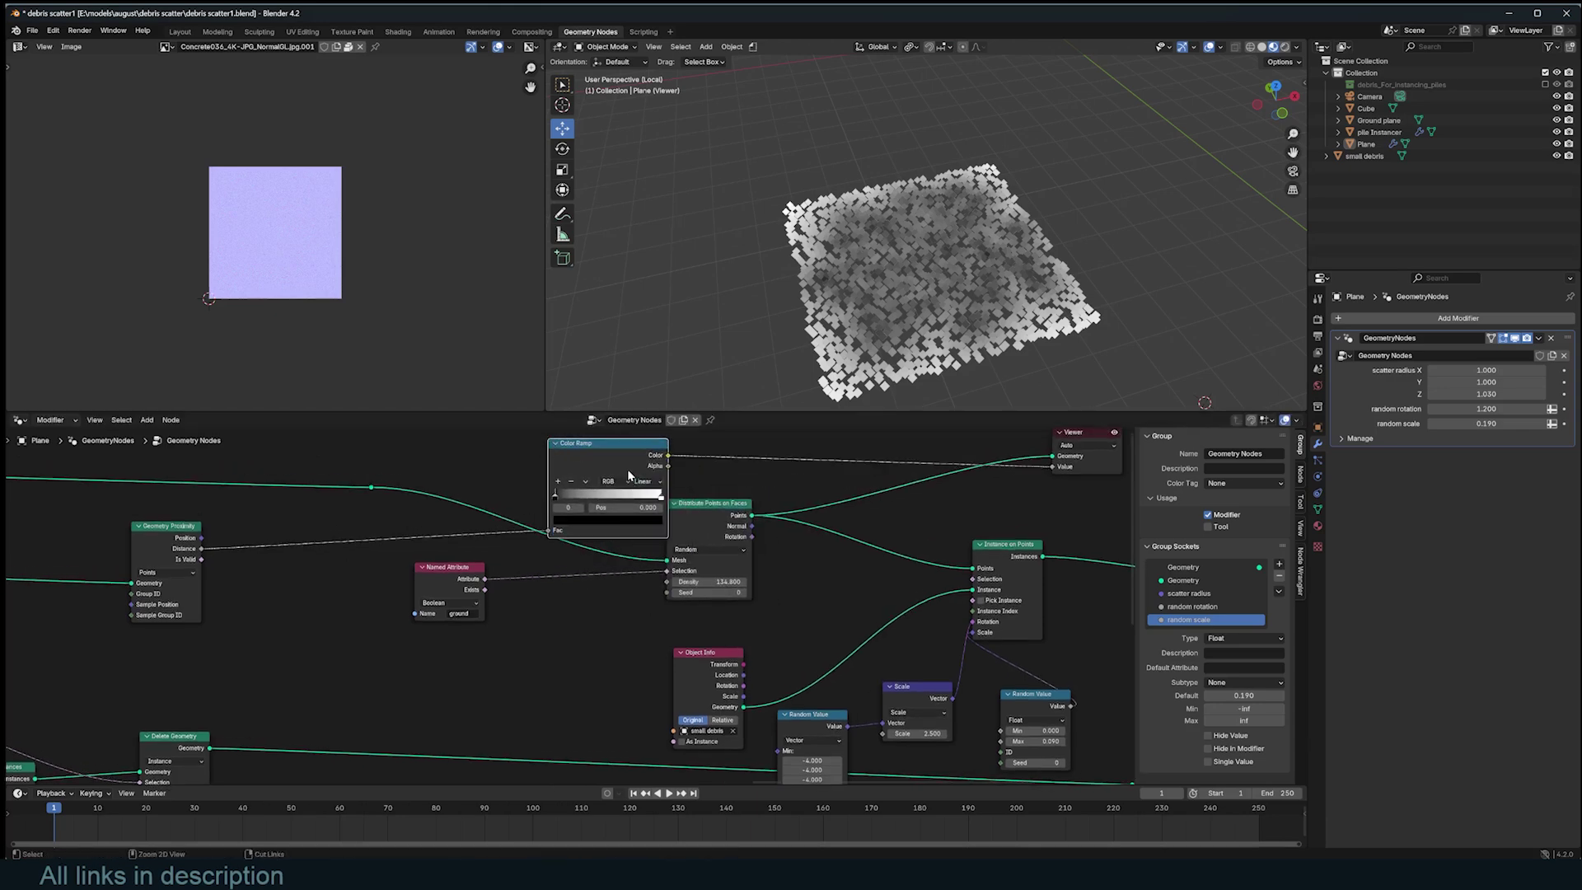
pyautogui.hotkey('ctrl', 'z')
# Step: Insert a Compare node on the Distance link, set it to Less Than, and adjust its threshold to mask the pile's footprint
pyautogui.hotkey('shift', 'a')
pyautogui.write('compa')
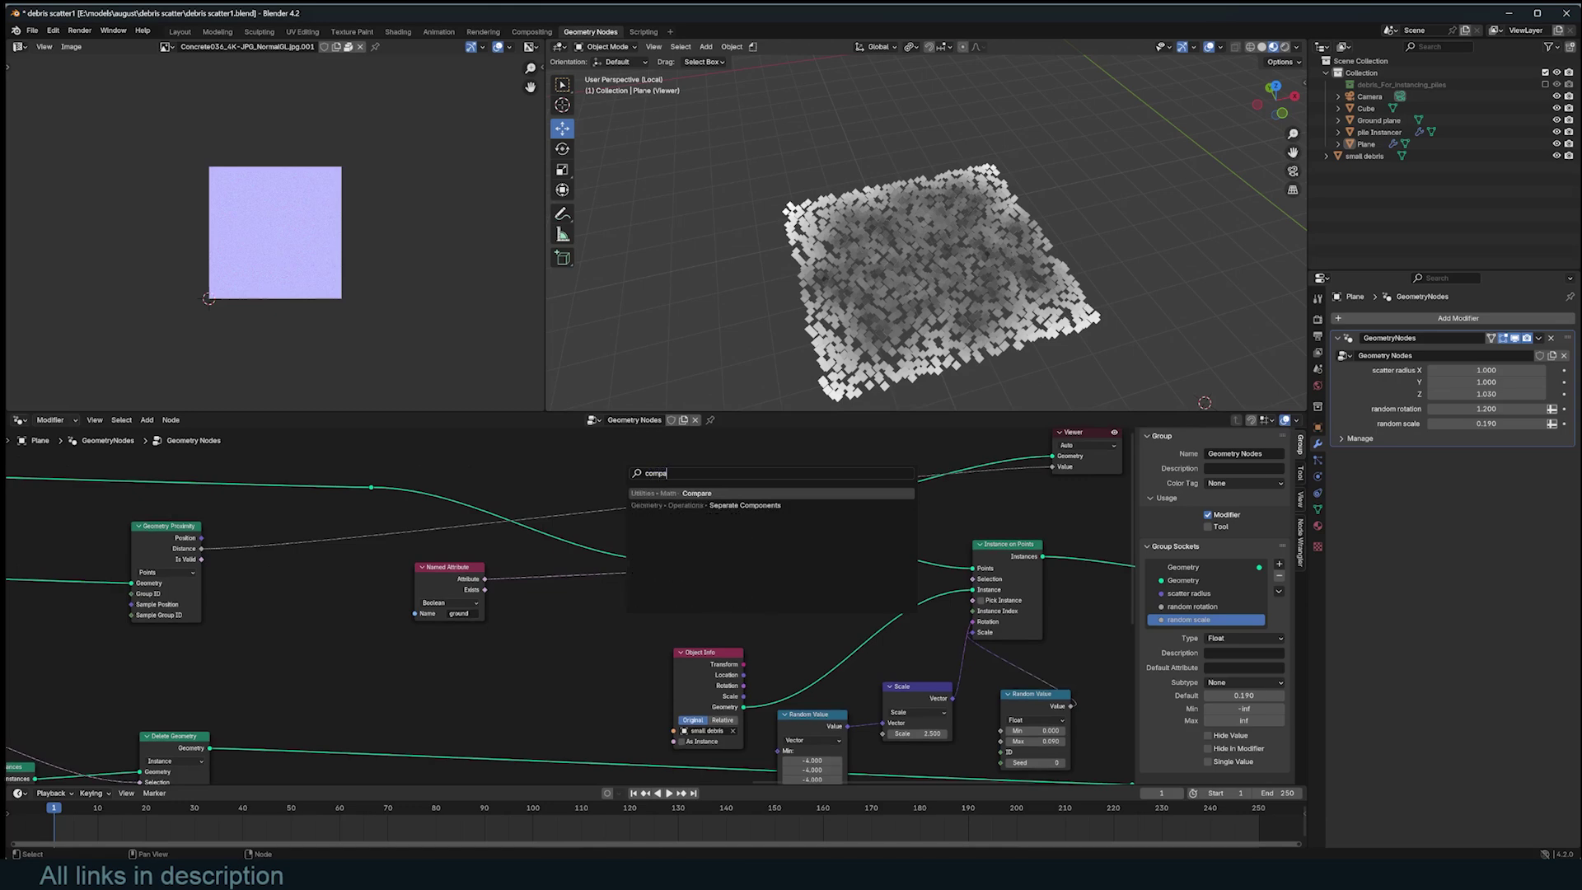
pyautogui.press('Return')
pyautogui.click(561, 475)
pyautogui.click(579, 497)
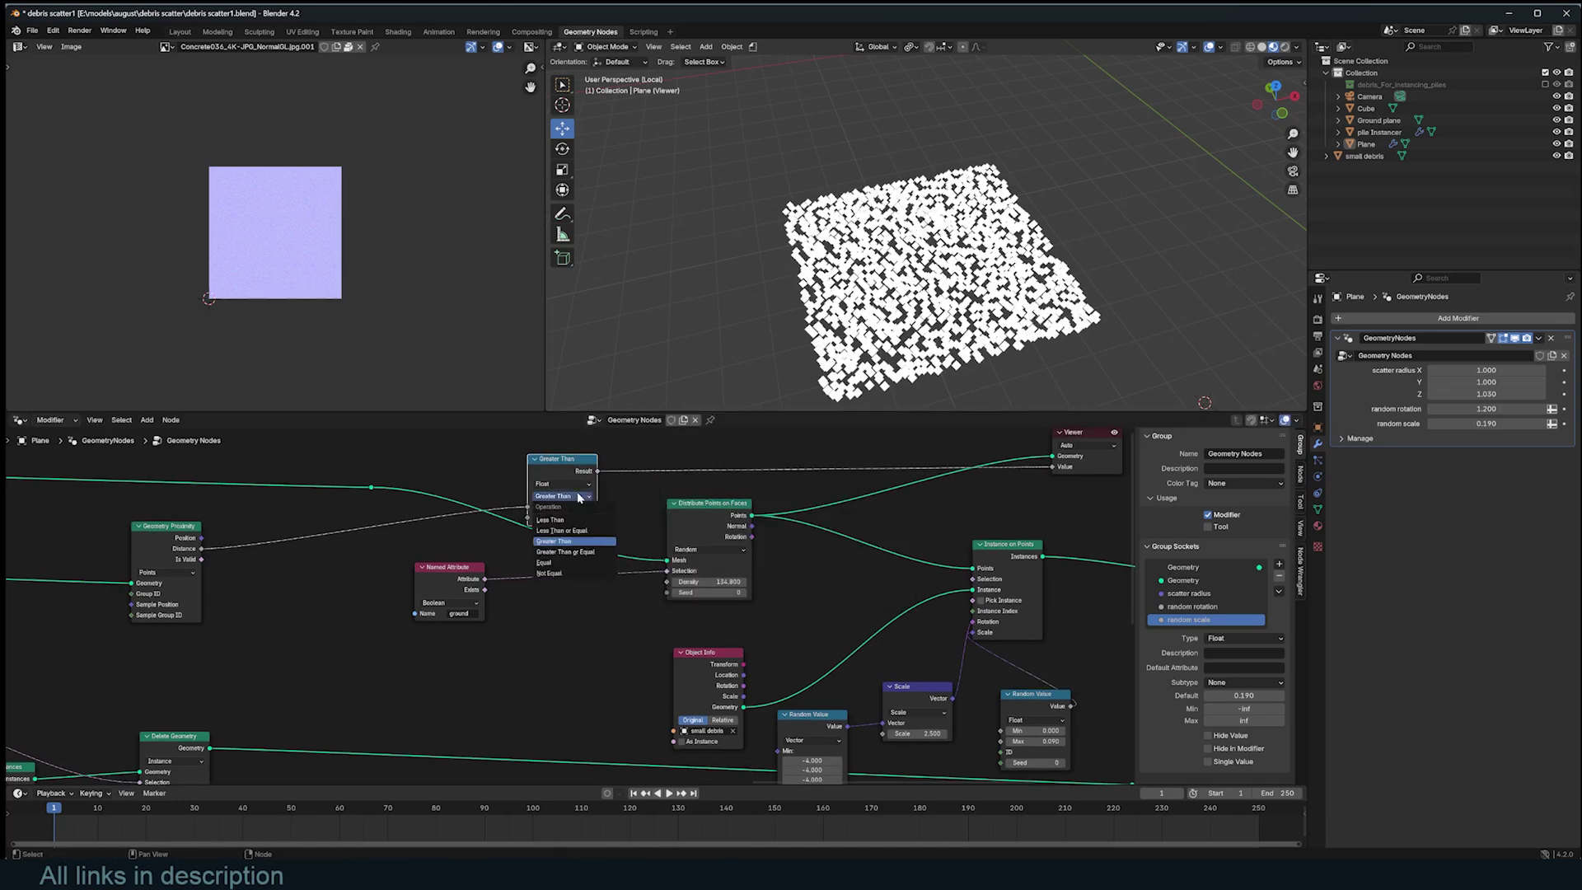
pyautogui.click(561, 520)
pyautogui.moveTo(565, 517); pyautogui.dragTo(612, 517)
pyautogui.moveTo(966, 341); pyautogui.dragTo(896, 286, button='middle')
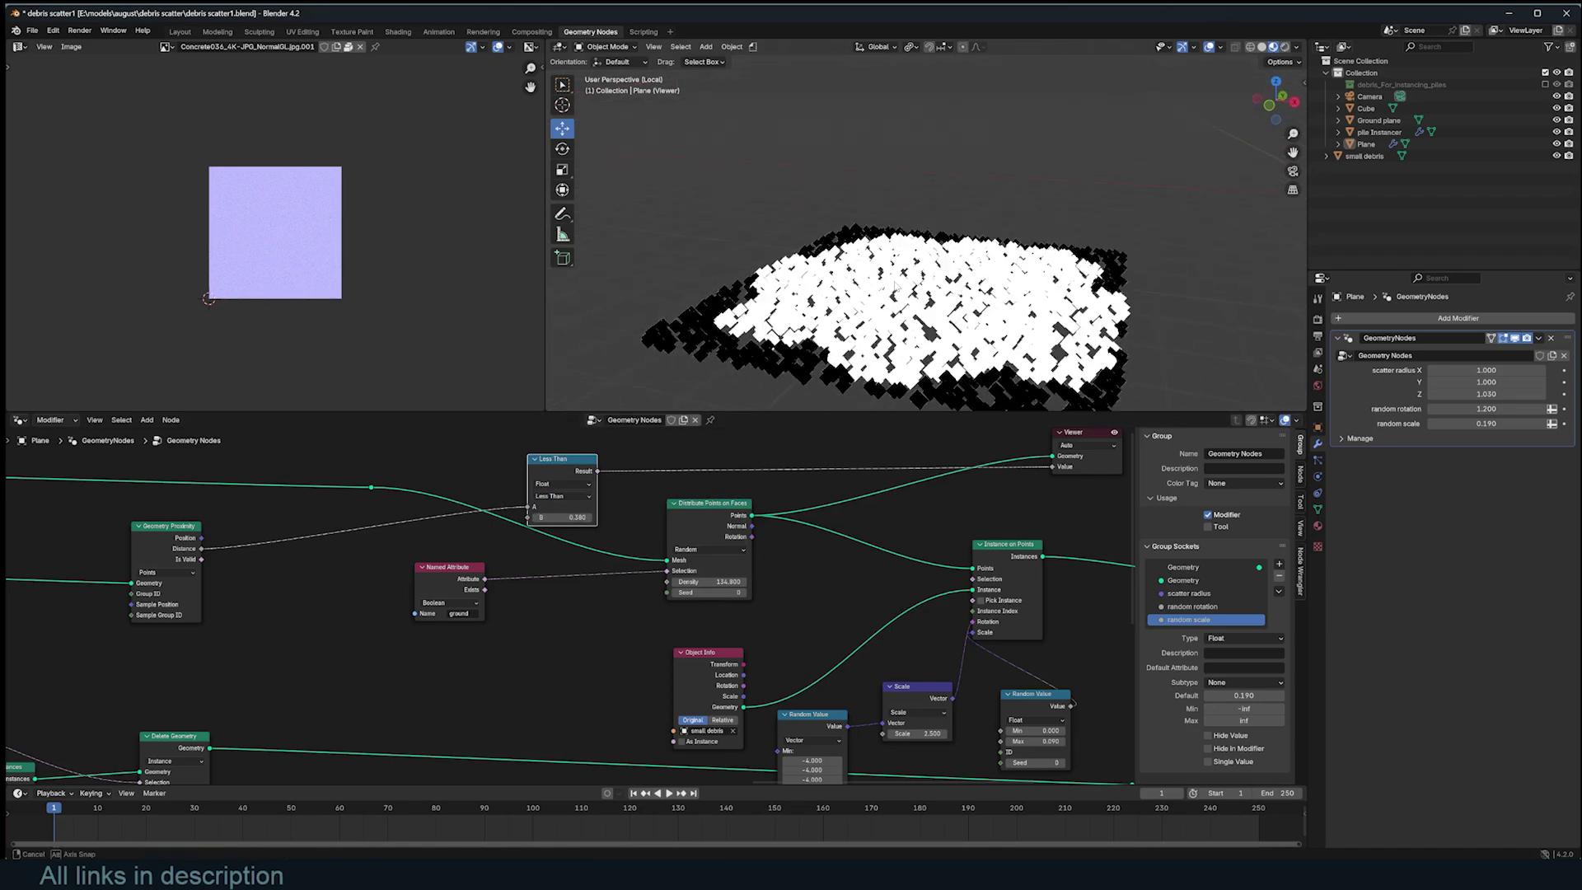
# Step: Insert a Delete Geometry node after Distribute Points on Faces, link the Less Than result to its Selection, and detach the Viewer's Value link
pyautogui.scroll(-2, 372, 537)
pyautogui.hotkey('shift', 'a')
pyautogui.write('de')
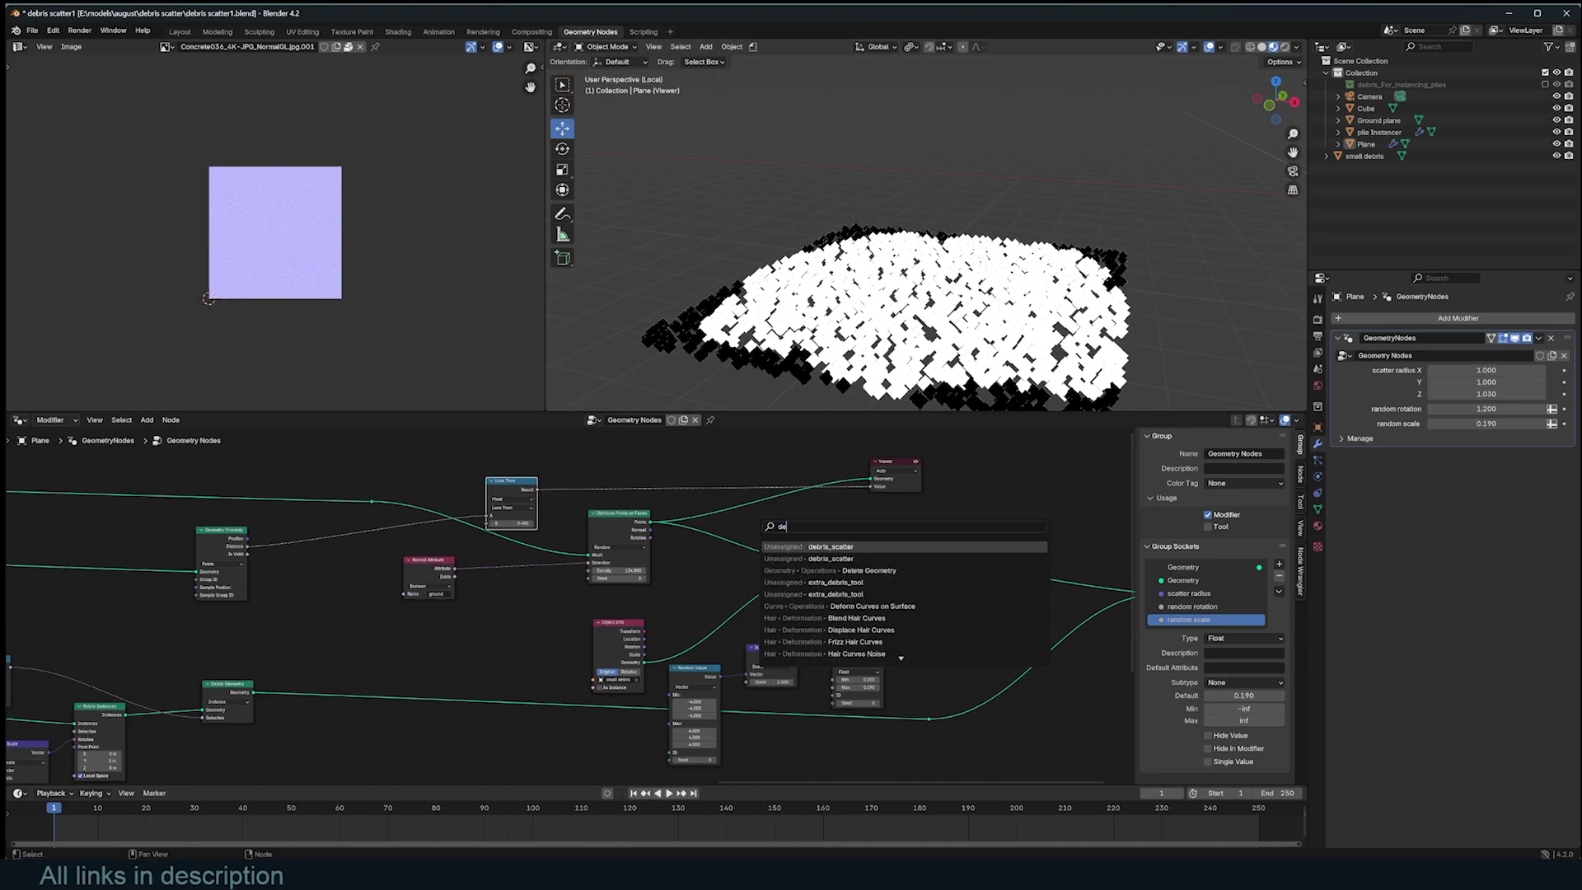
pyautogui.write('o')
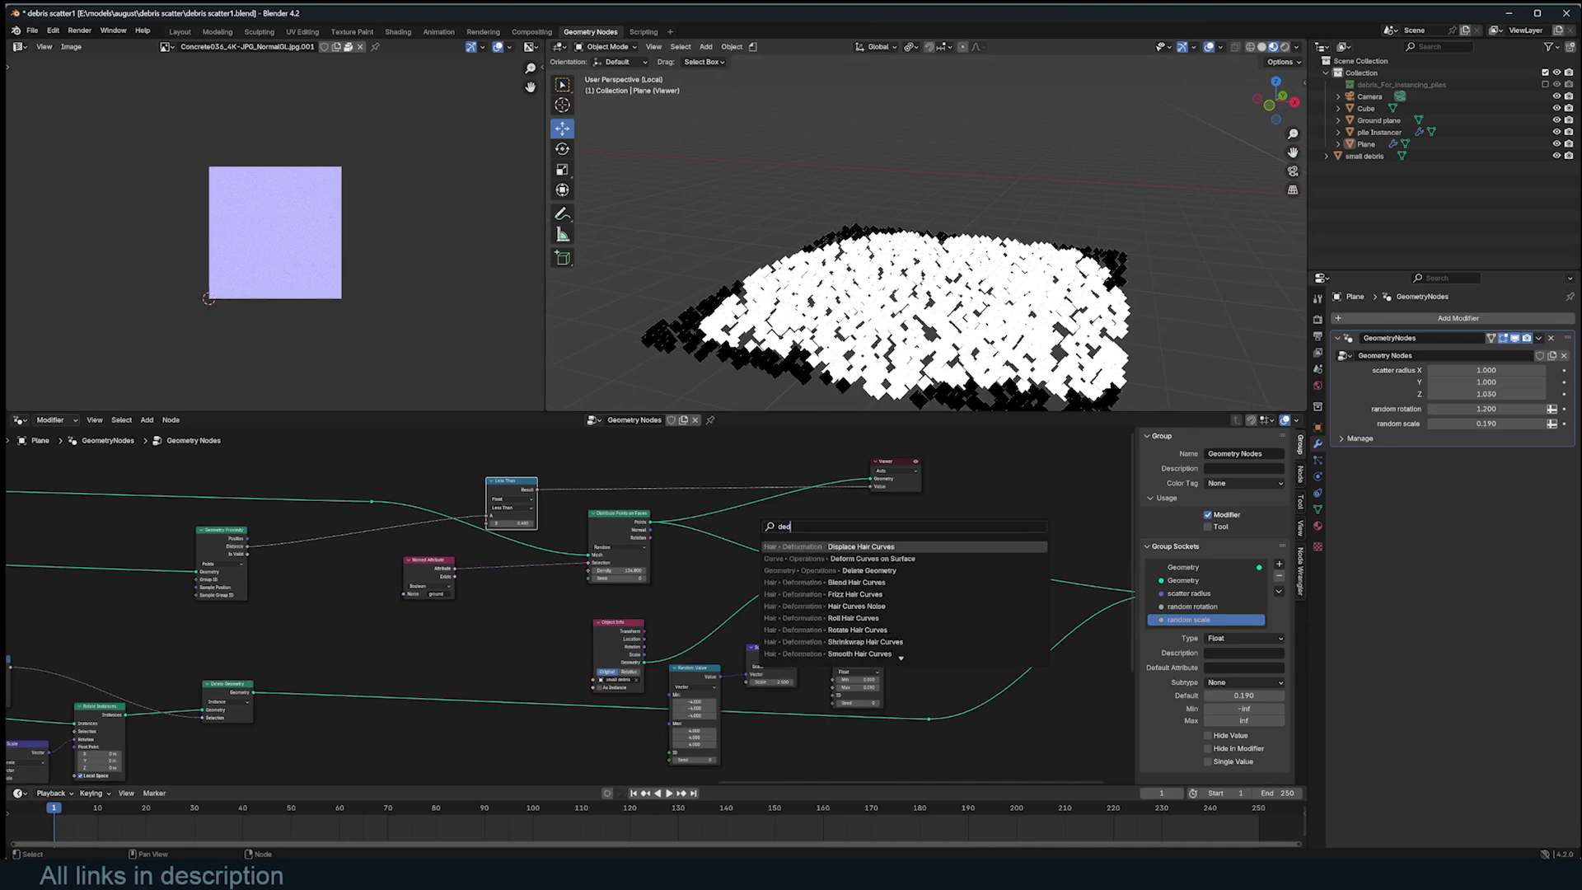
pyautogui.keyDown('ctrl'); pyautogui.keyDown('shift'); pyautogui.click(745, 536); pyautogui.keyUp('shift'); pyautogui.keyUp('ctrl')
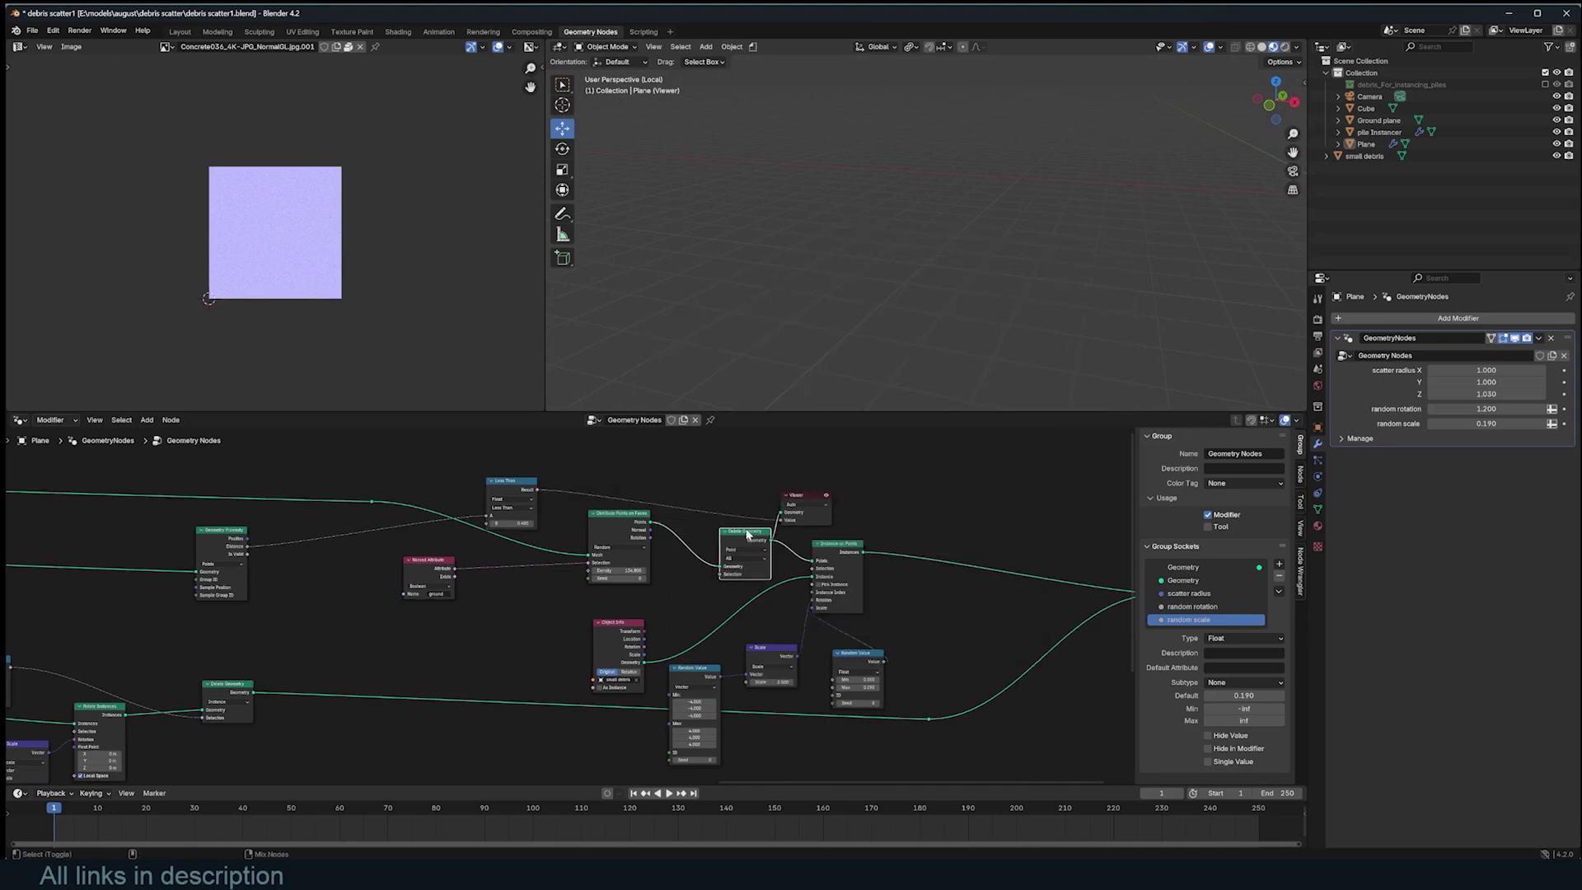
pyautogui.scroll(3, 664, 538)
pyautogui.moveTo(528, 459); pyautogui.dragTo(581, 495)
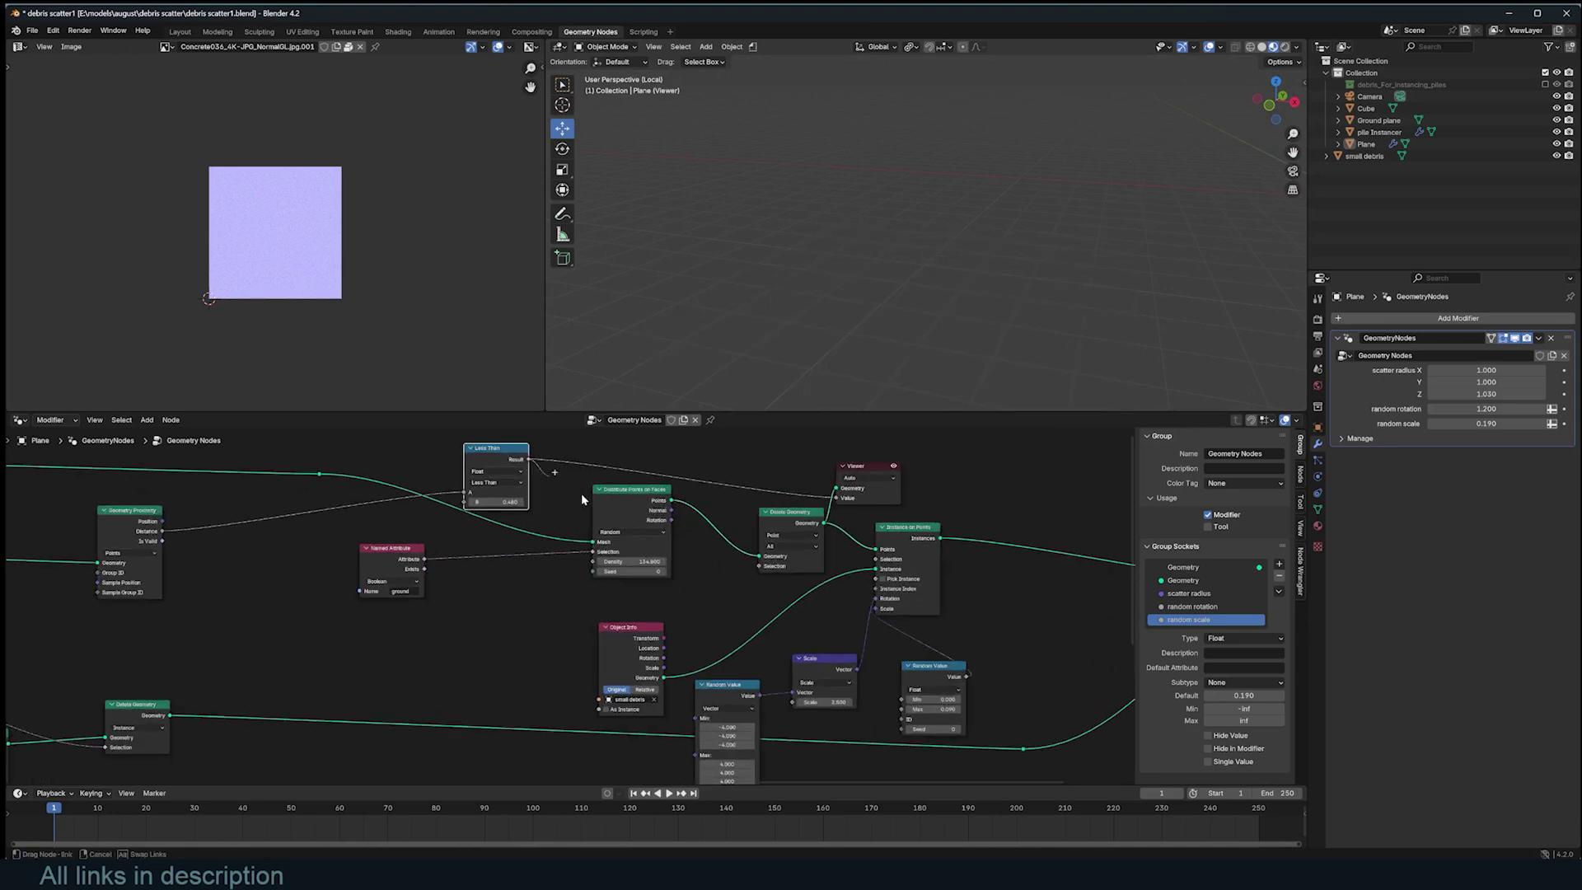
pyautogui.moveTo(759, 567); pyautogui.dragTo(760, 567)
pyautogui.moveTo(875, 493); pyautogui.dragTo(1024, 473)
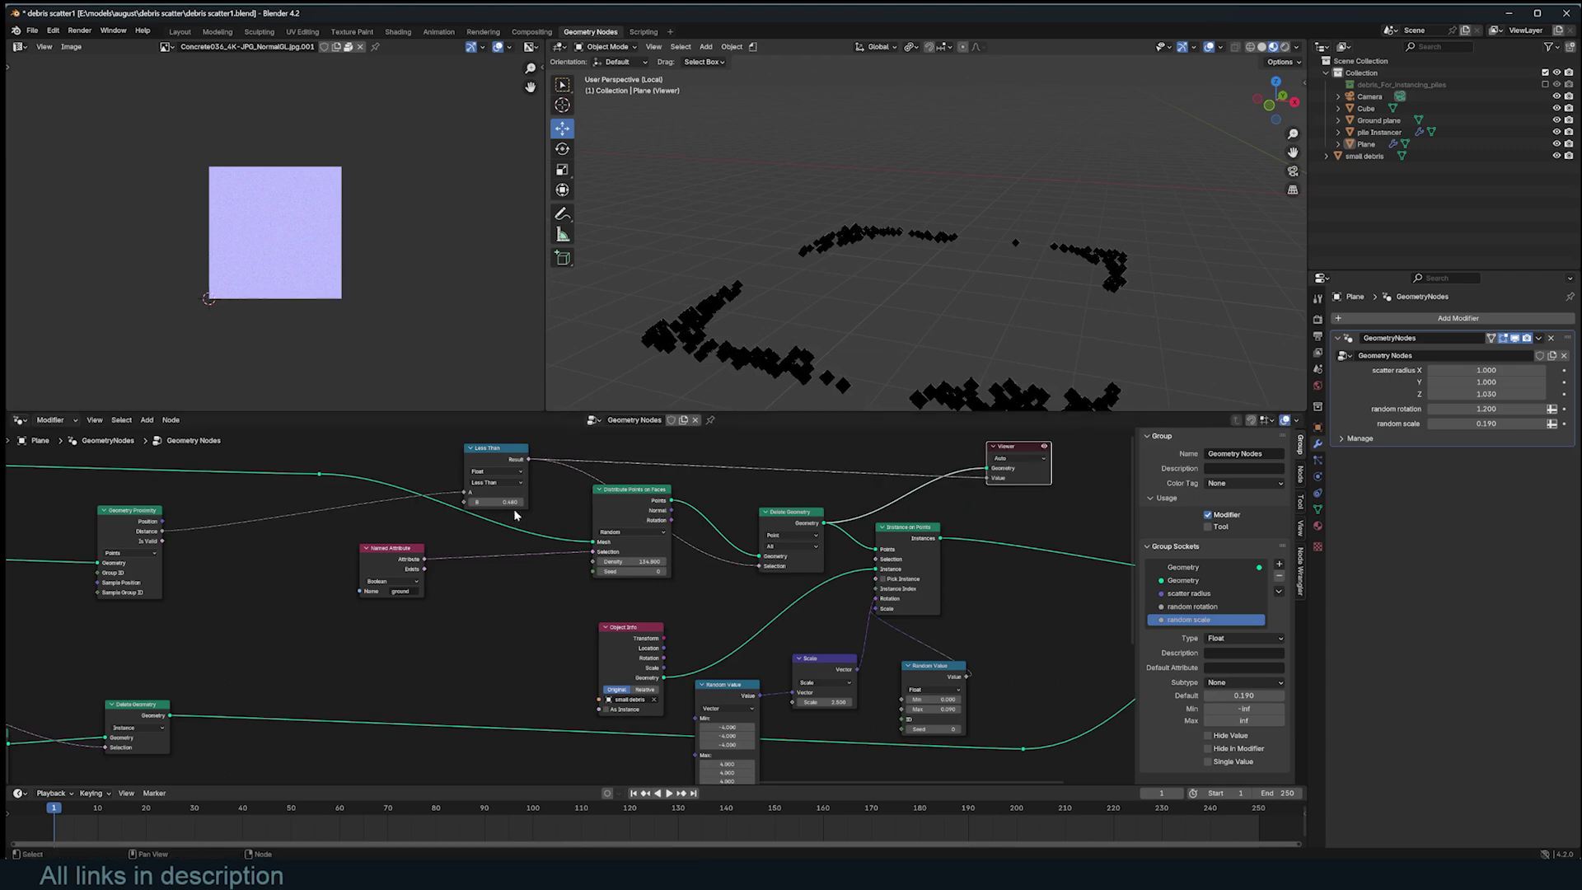
pyautogui.click(984, 491)
# Step: Set the distance comparison to Greater Than and preview the Join Geometry output
pyautogui.click(486, 483)
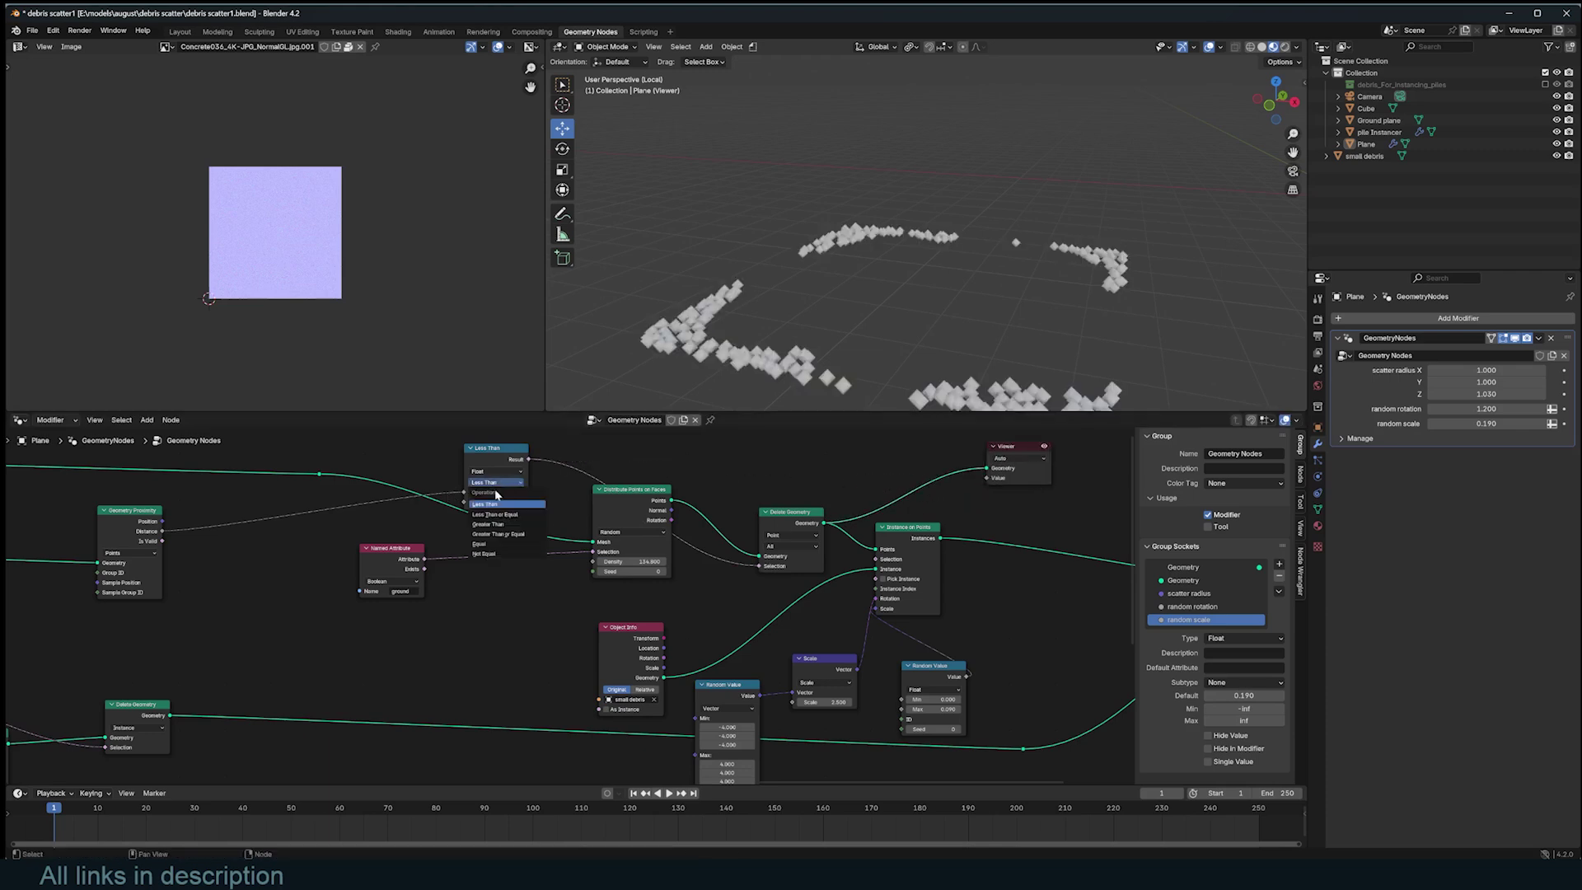
pyautogui.click(489, 524)
pyautogui.scroll(-2, 1030, 227)
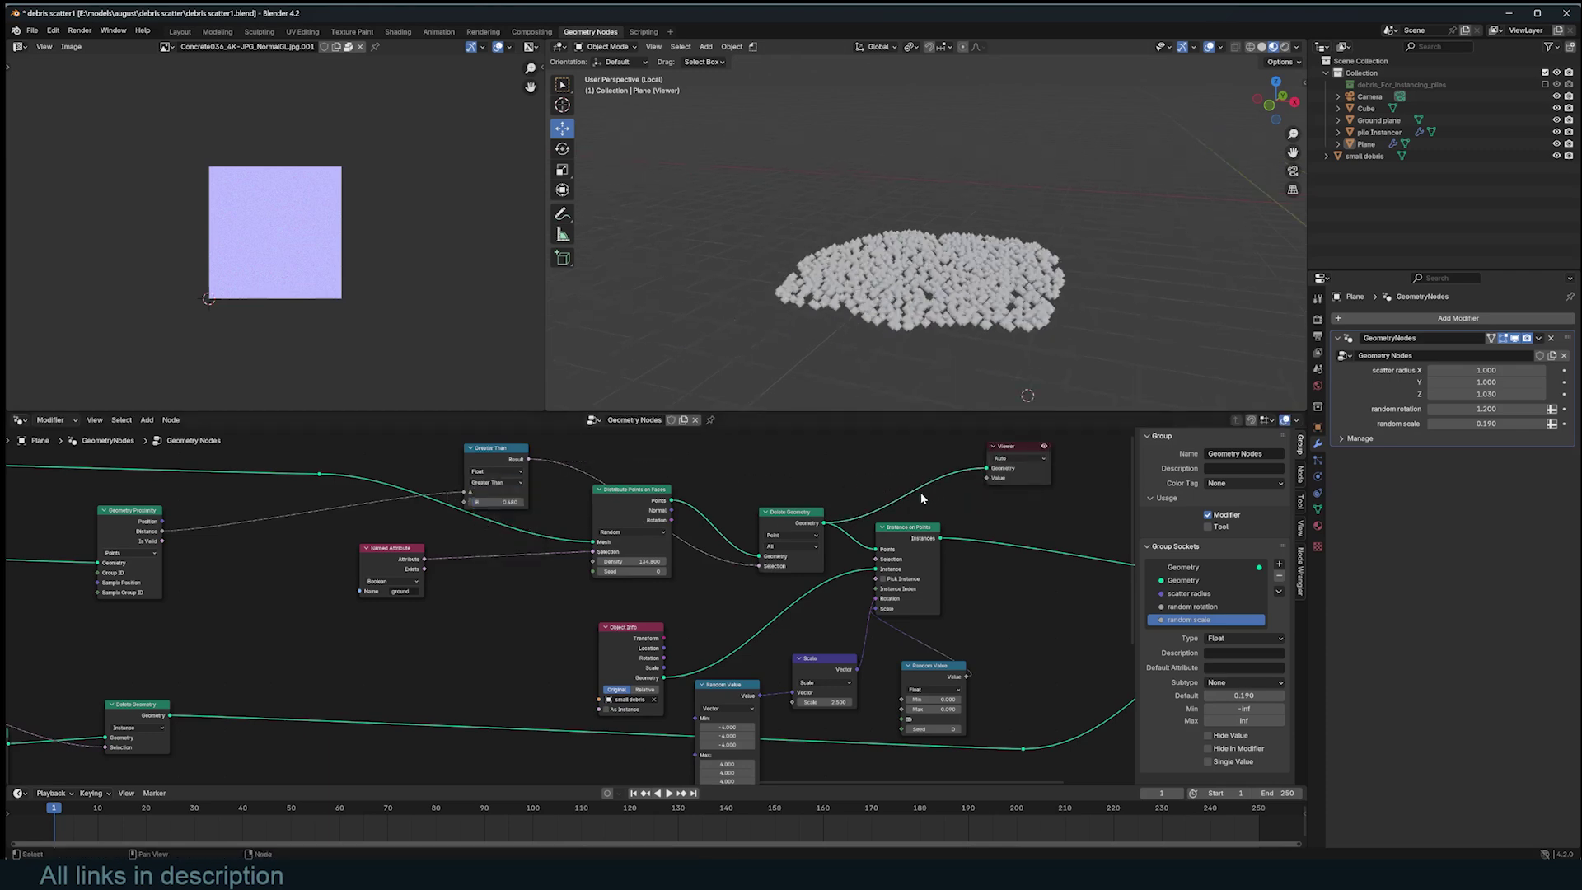
pyautogui.scroll(-4, 948, 520)
pyautogui.moveTo(956, 527); pyautogui.dragTo(689, 523, button='middle')
pyautogui.scroll(1, 808, 553)
pyautogui.keyDown('ctrl'); pyautogui.keyDown('shift'); pyautogui.click(906, 586); pyautogui.keyUp('shift'); pyautogui.keyUp('ctrl')
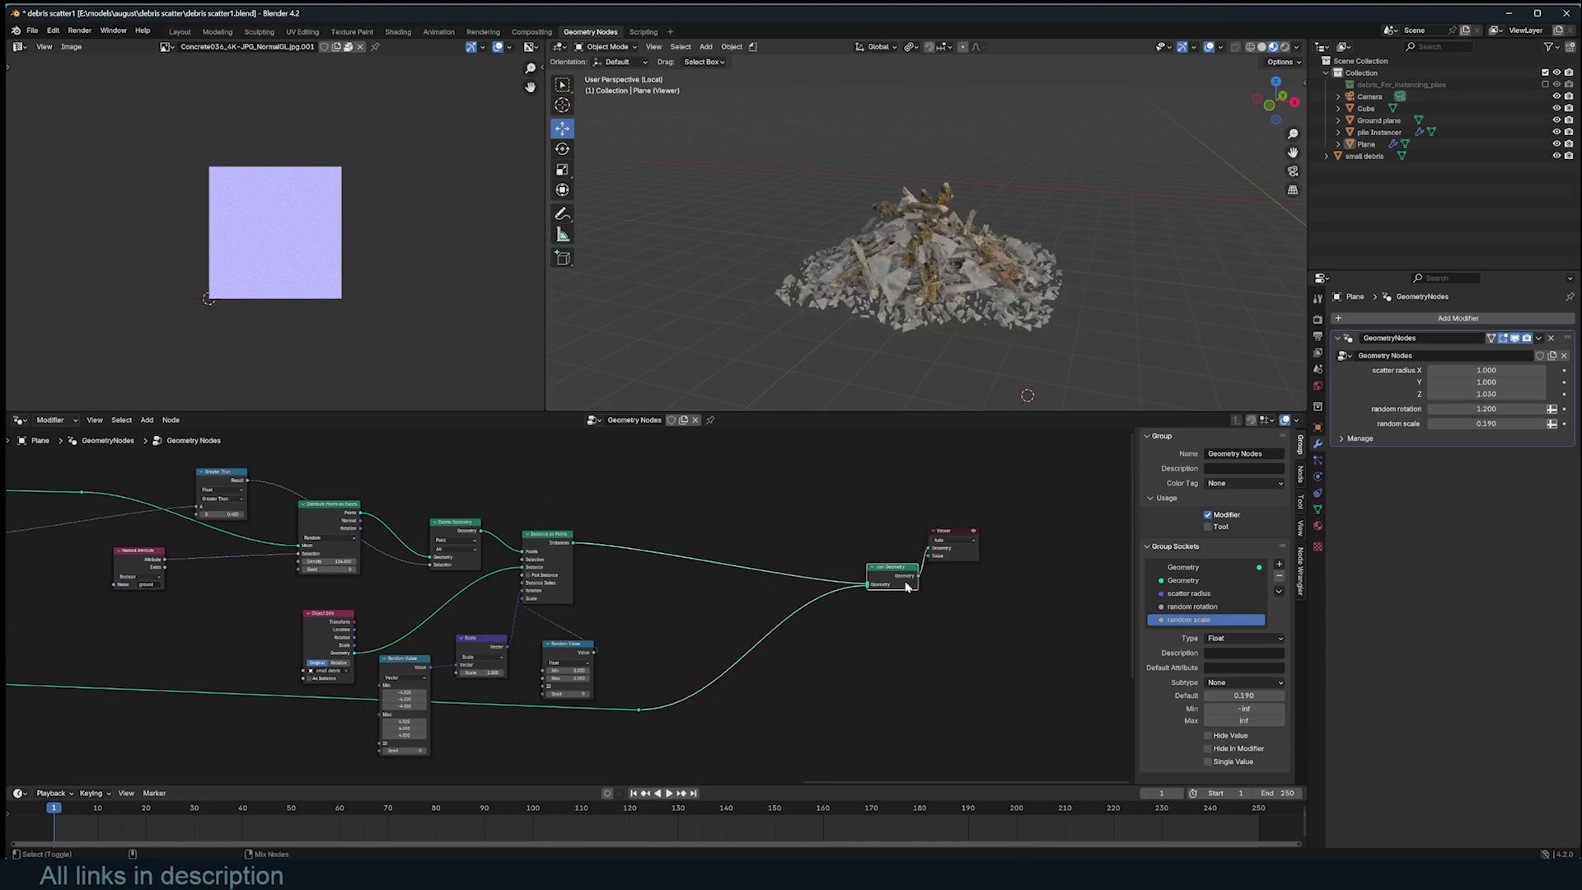
# Step: Examine the combined debris pile and the outline of the small debris from several angles and distances
pyautogui.moveTo(971, 238); pyautogui.dragTo(831, 248, button='middle')
pyautogui.moveTo(696, 477); pyautogui.dragTo(993, 503, button='middle')
pyautogui.scroll(2, 774, 471)
pyautogui.moveTo(1030, 247); pyautogui.dragTo(1181, 189, button='middle')
pyautogui.scroll(2, 1042, 239)
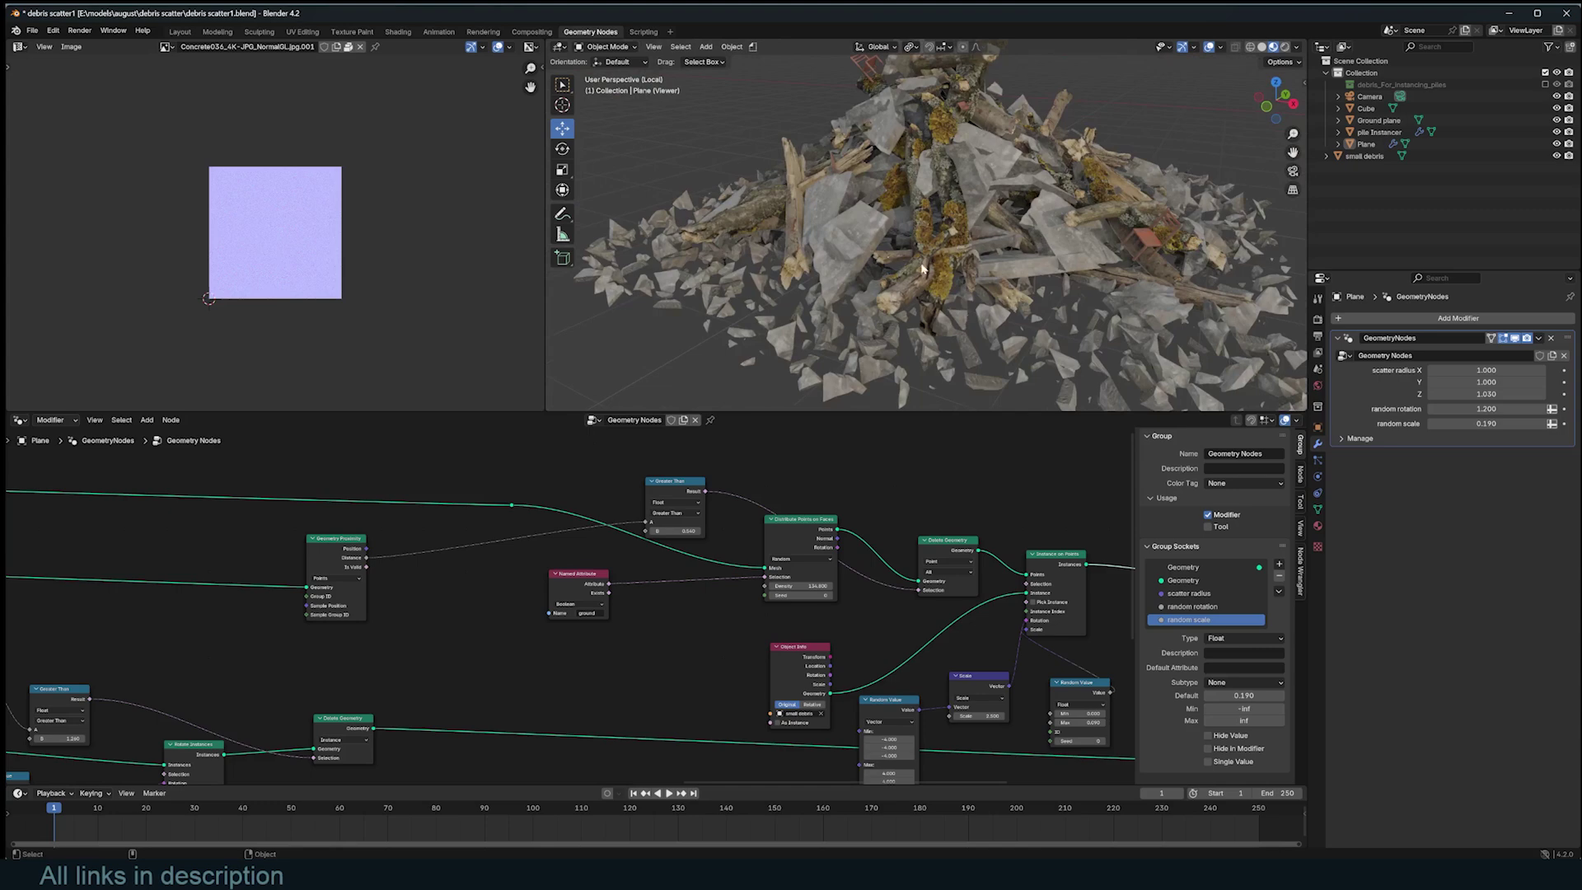
pyautogui.moveTo(922, 269); pyautogui.dragTo(996, 303, button='middle')
pyautogui.scroll(-3, 994, 303)
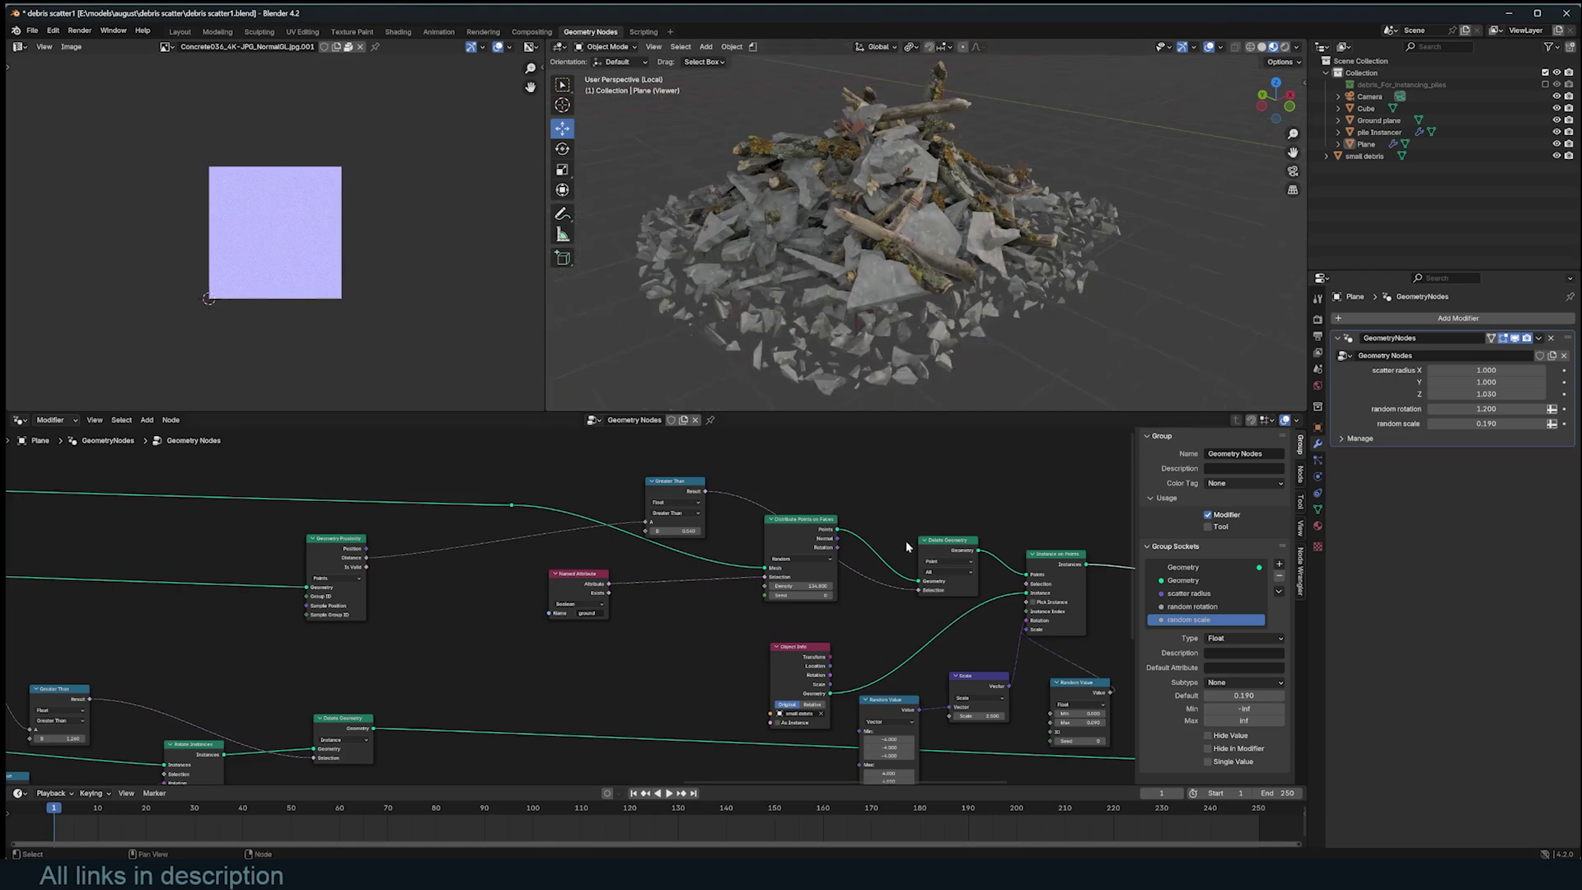
# Step: Move the Greater Than node closer to the Geometry Proximity node
pyautogui.scroll(-1, 906, 542)
pyautogui.moveTo(659, 521); pyautogui.dragTo(511, 550)
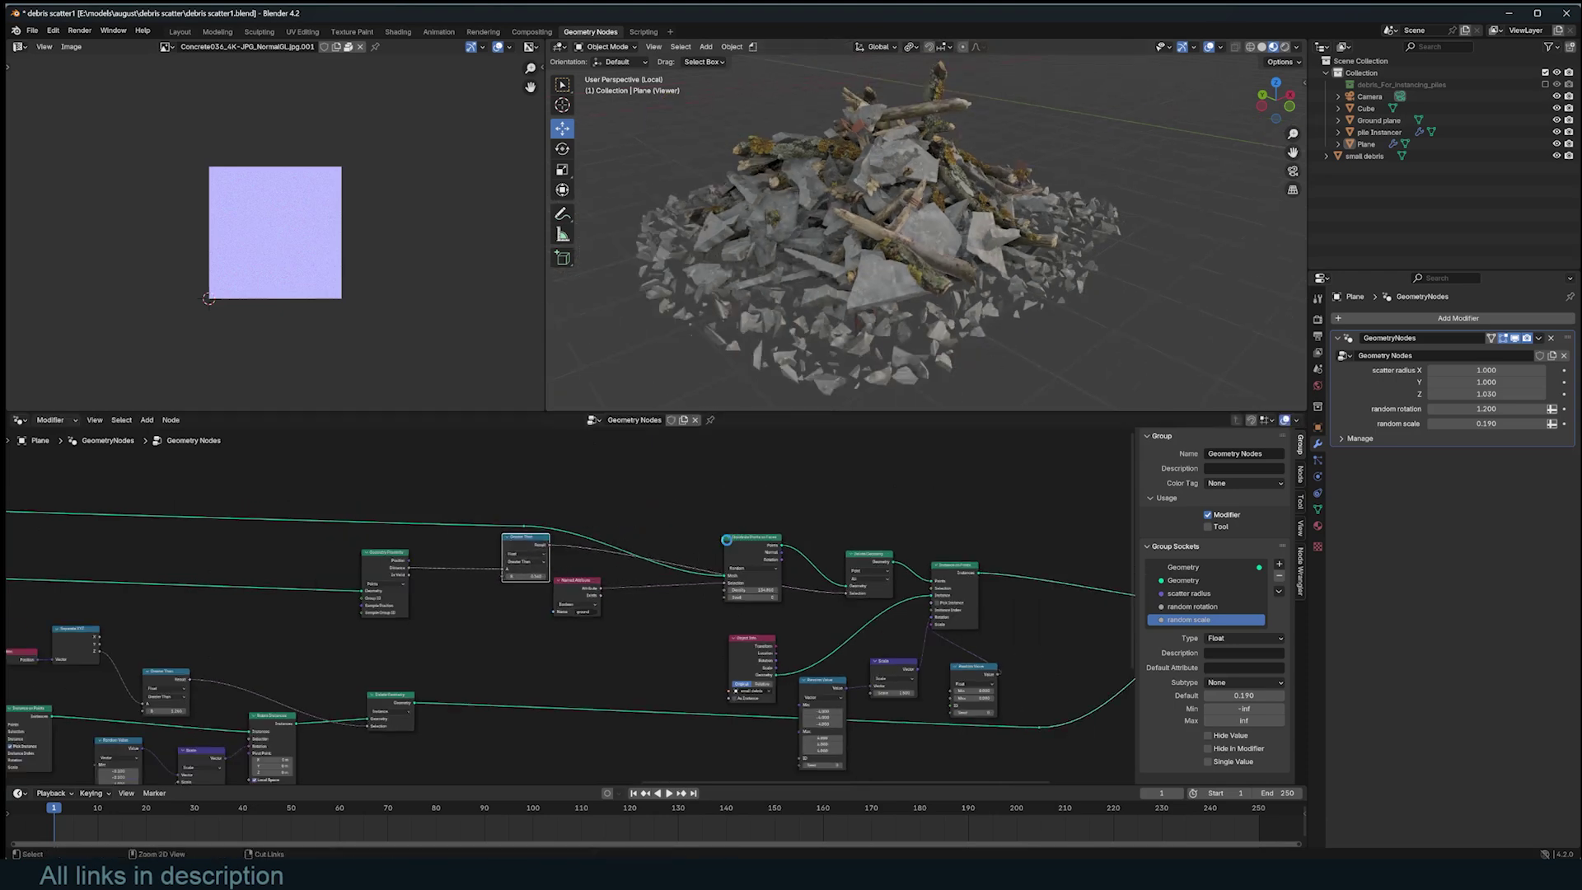
# Step: Save the file and inspect the pile and its surrounding small debris from several angles
pyautogui.hotkey('ctrl', 's')
pyautogui.moveTo(973, 272)
pyautogui.mouseDown(button='middle')
pyautogui.moveTo(1016, 290)
pyautogui.moveTo(963, 277)
pyautogui.mouseUp(button='middle')
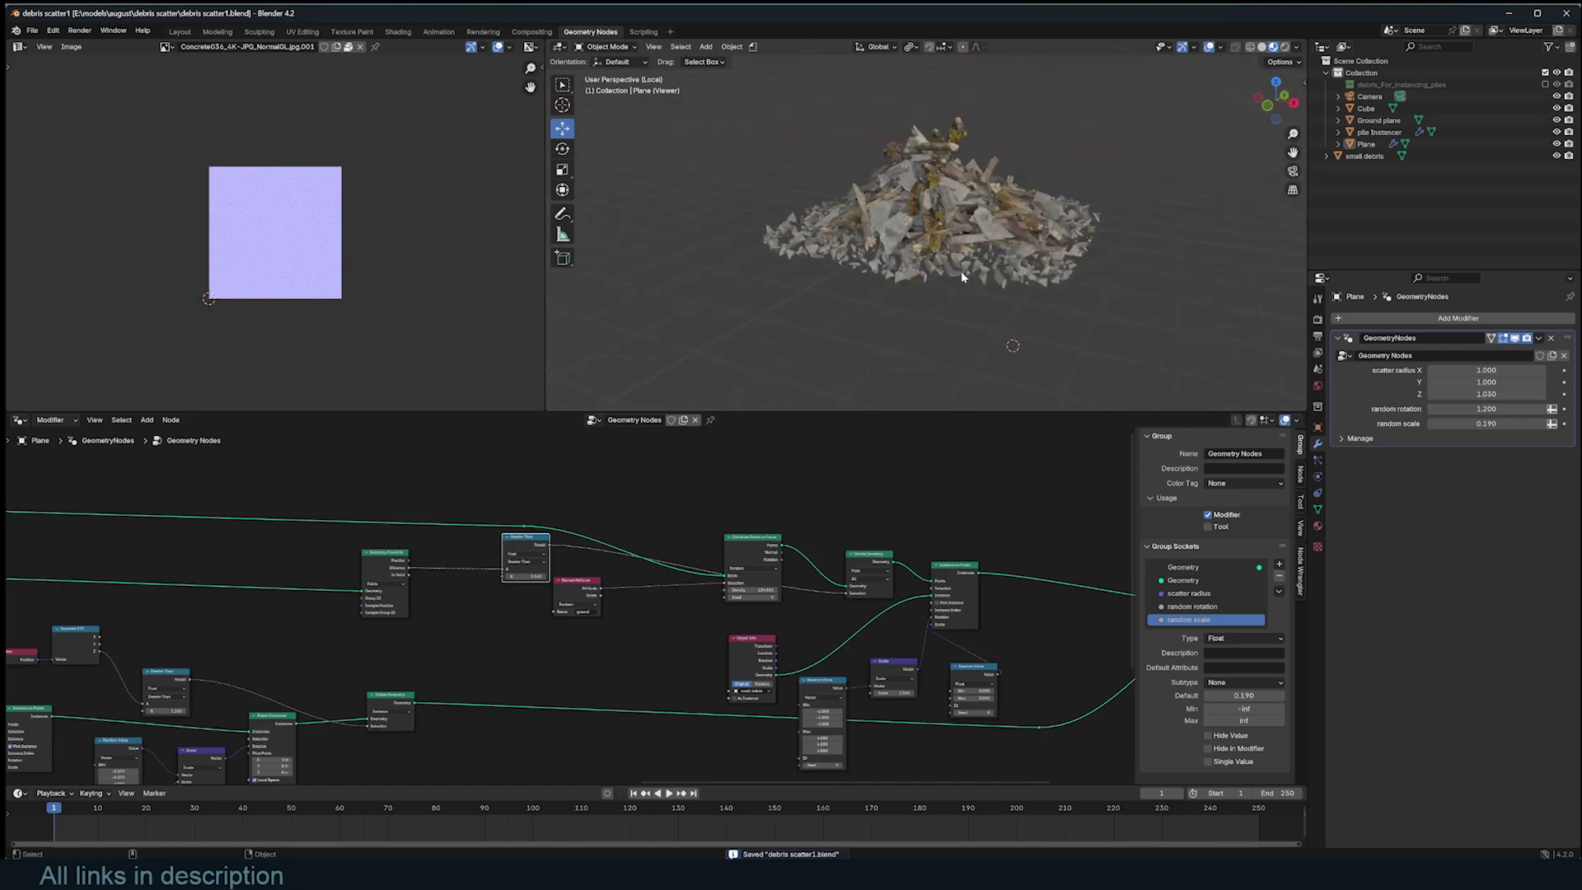
pyautogui.scroll(3, 962, 277)
pyautogui.moveTo(975, 523); pyautogui.dragTo(619, 447, button='middle')
pyautogui.scroll(3, 598, 601)
pyautogui.click(620, 606)
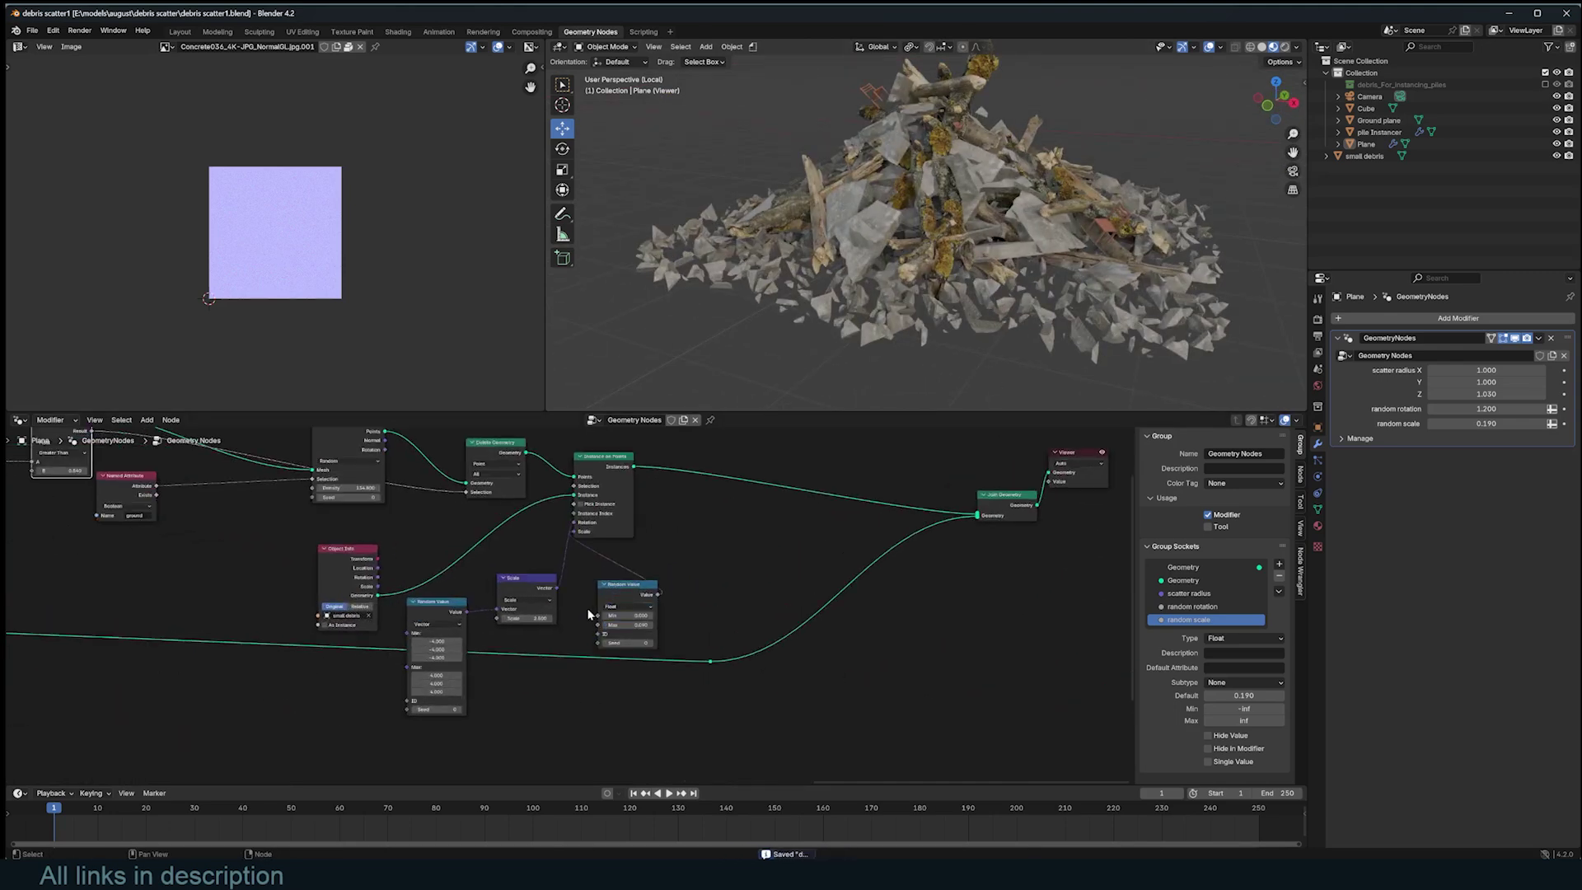
pyautogui.moveTo(832, 329); pyautogui.dragTo(715, 356, button='middle')
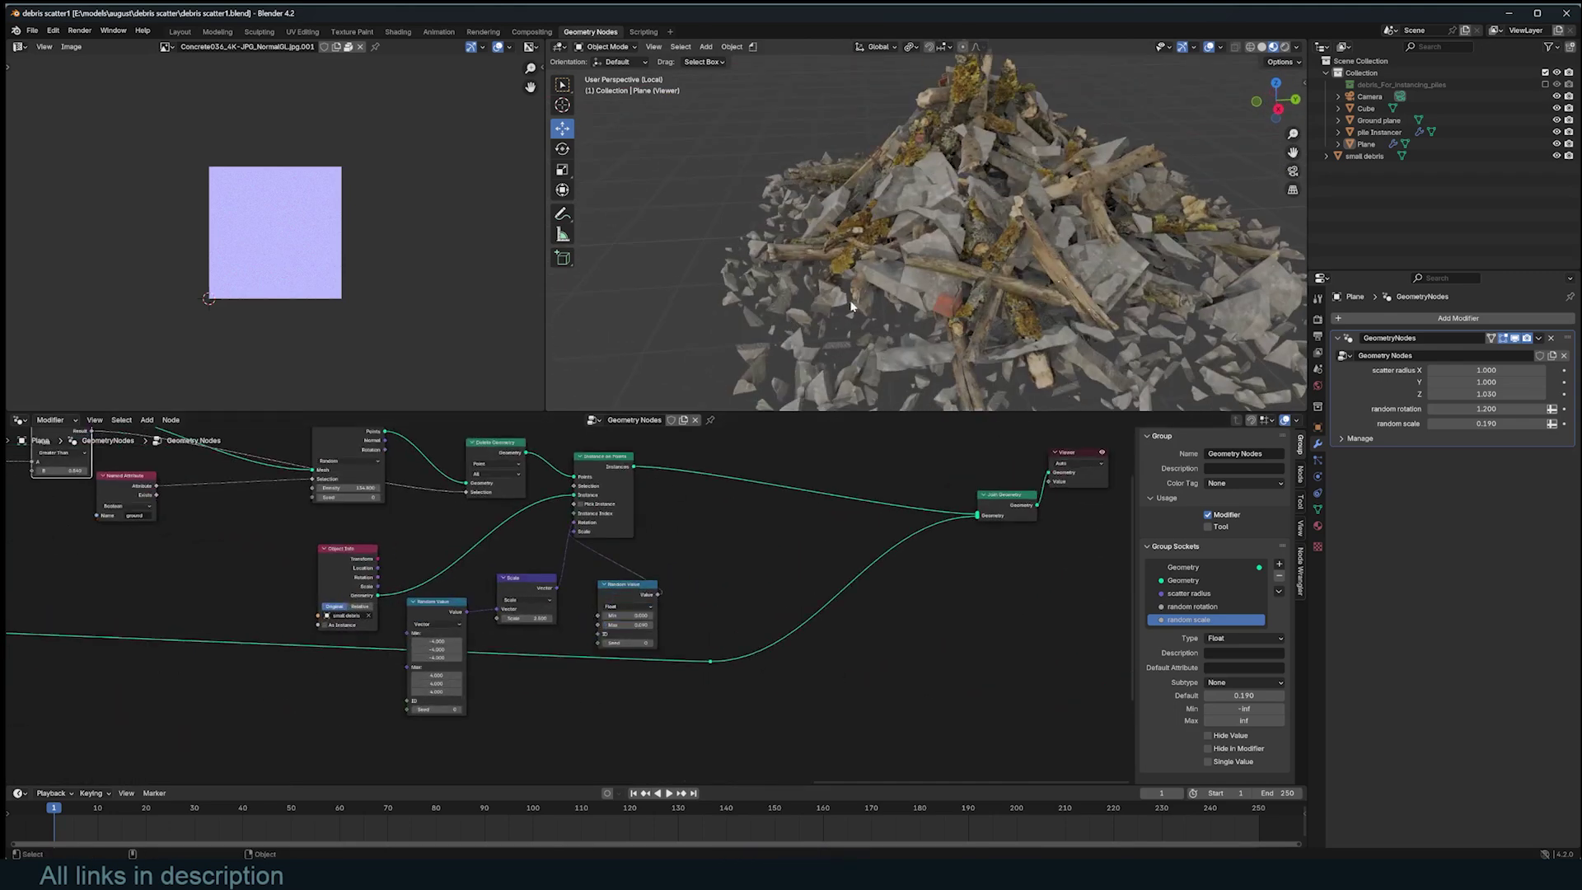
pyautogui.moveTo(852, 307); pyautogui.dragTo(725, 354, button='middle')
# Step: Insert a Map Range node between Geometry Proximity's Distance and the Greater Than node, and set its From Max to 0.740
pyautogui.moveTo(408, 503); pyautogui.dragTo(711, 565, button='middle')
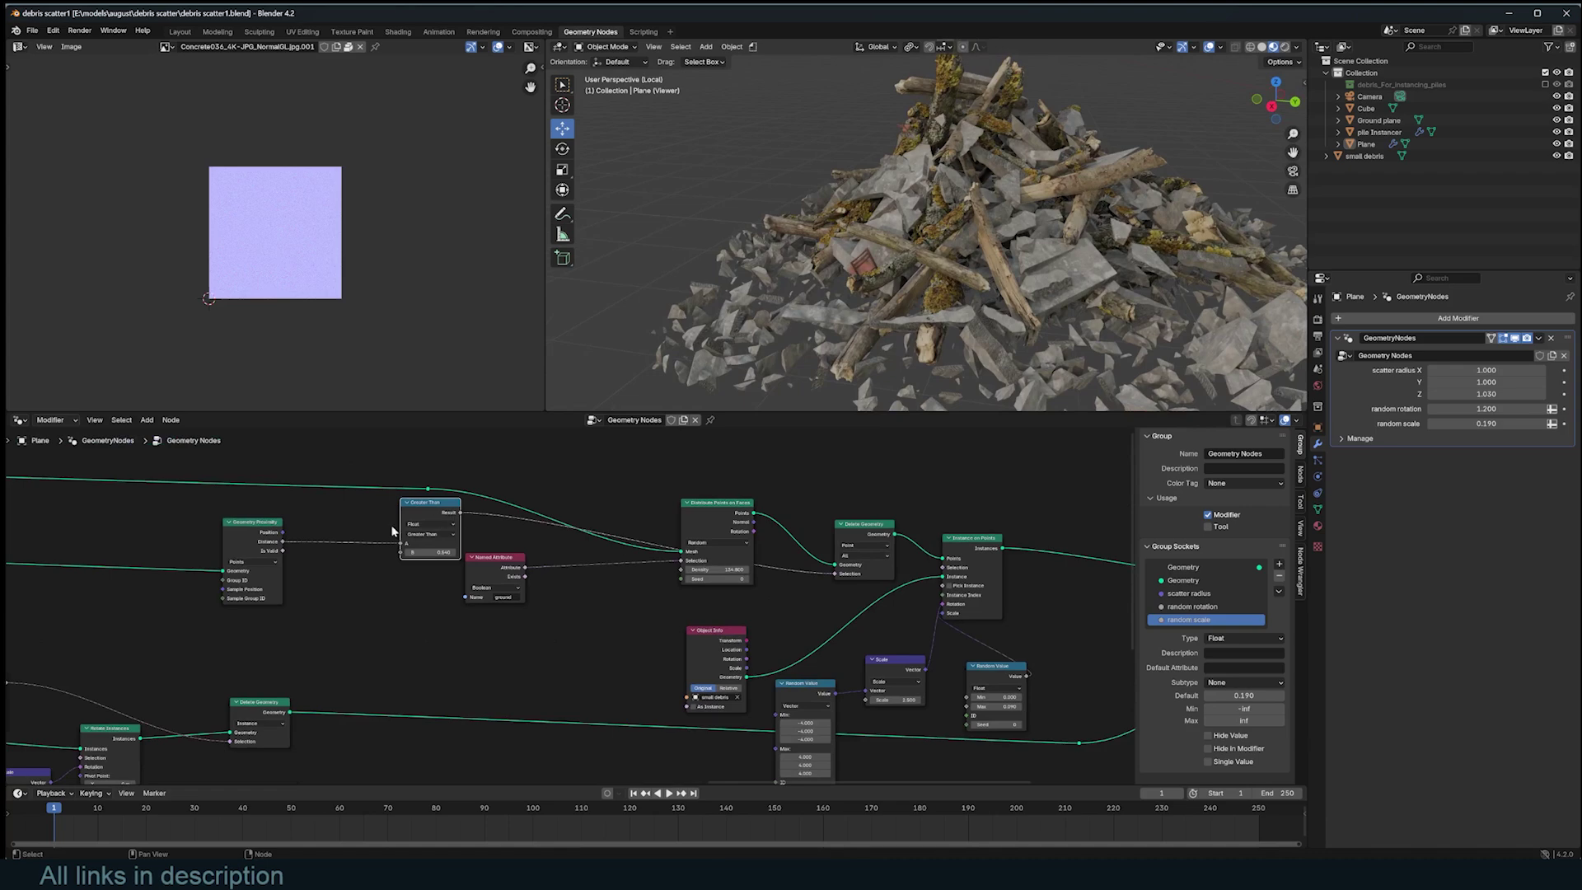
pyautogui.scroll(-1, 363, 530)
pyautogui.moveTo(432, 510); pyautogui.dragTo(486, 509)
pyautogui.moveTo(482, 565); pyautogui.dragTo(487, 606)
pyautogui.hotkey('shift', 'a')
pyautogui.write('map')
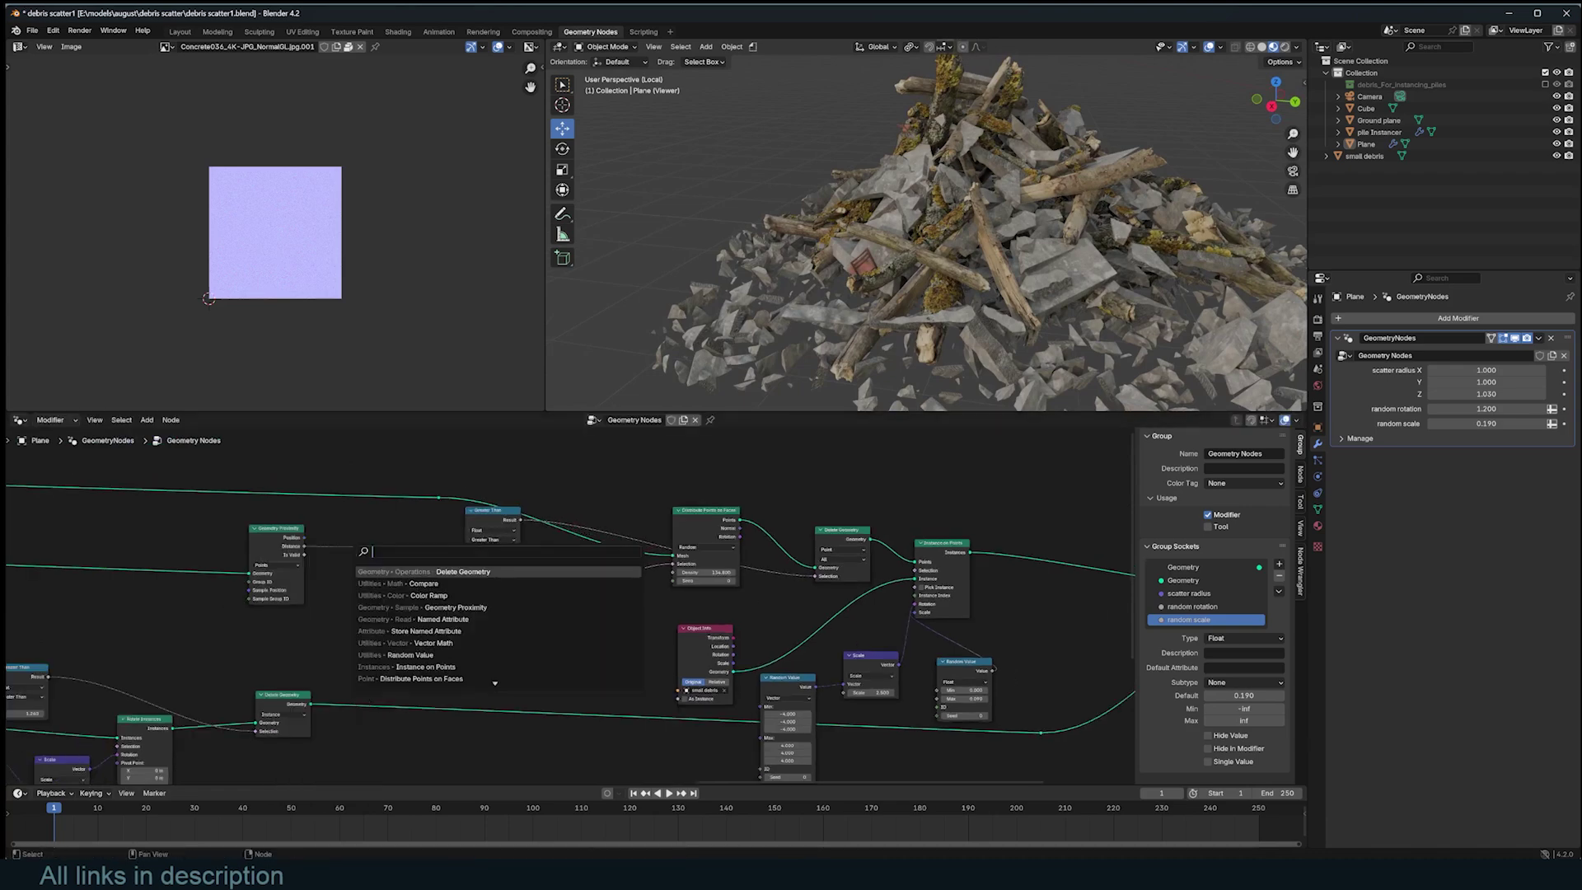
pyautogui.press('Return')
pyautogui.click(389, 547)
pyautogui.scroll(3, 389, 547)
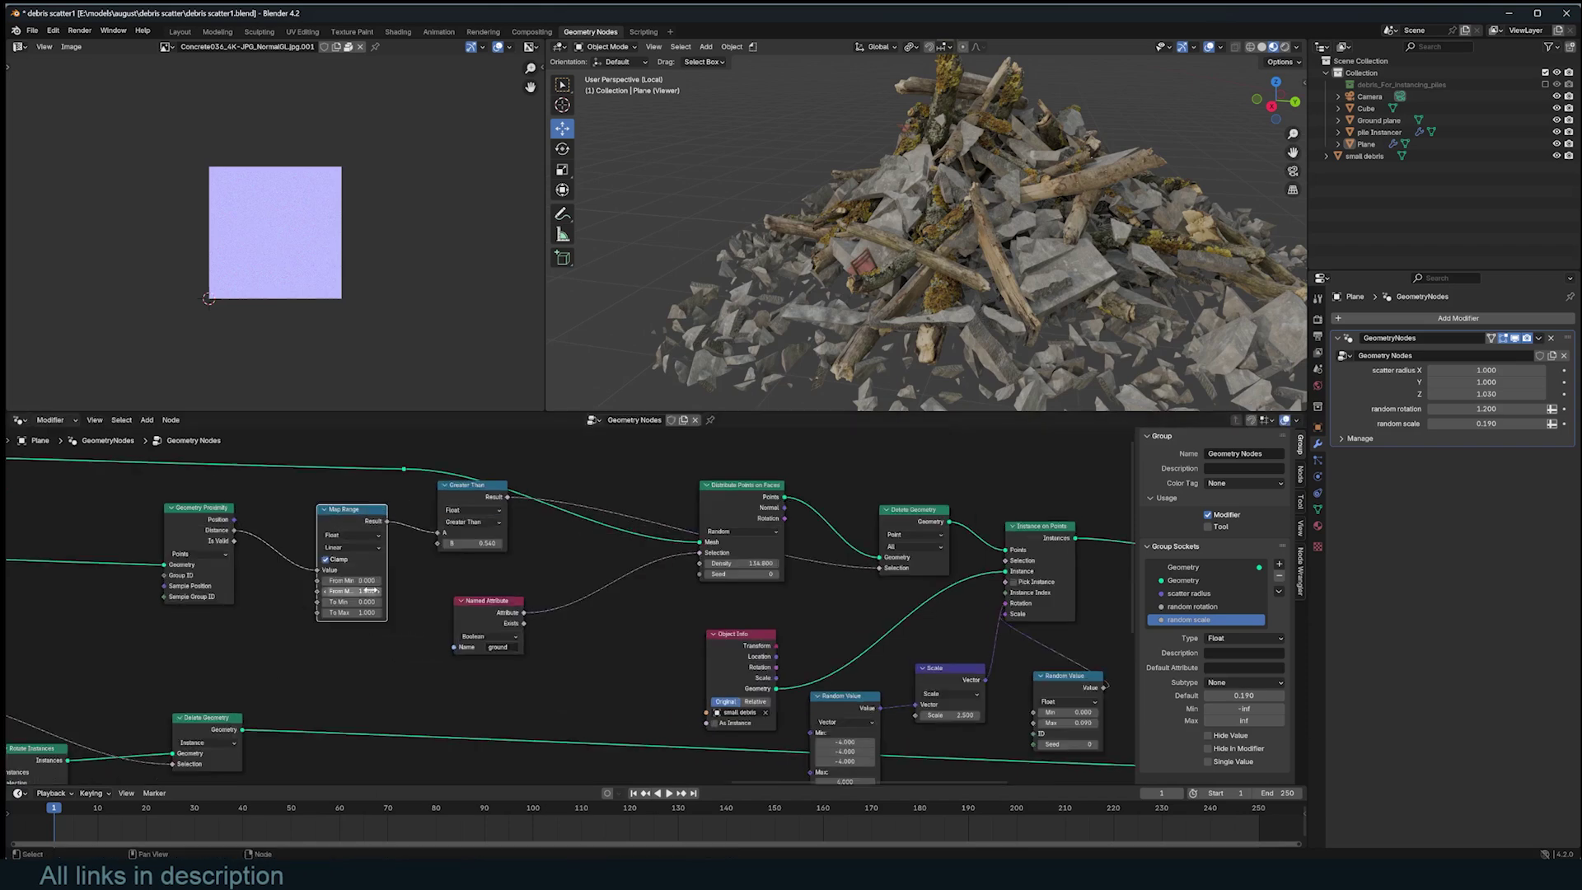
pyautogui.keyDown('shift'); pyautogui.moveTo(353, 591); pyautogui.dragTo(331, 591); pyautogui.keyUp('shift')
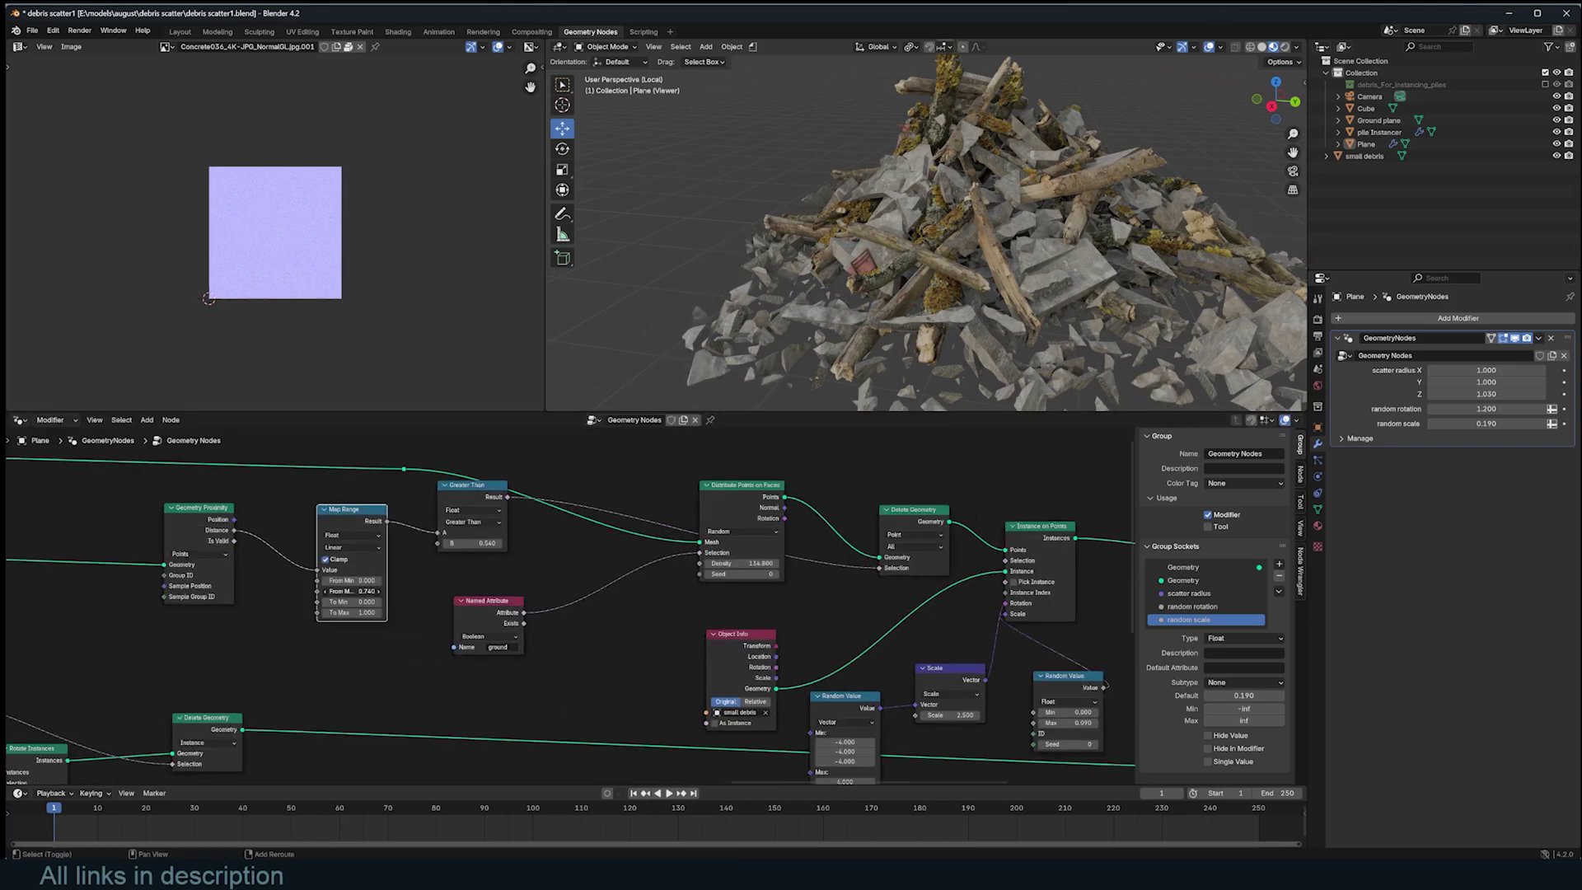
pyautogui.scroll(-3, 1070, 236)
pyautogui.moveTo(1070, 235); pyautogui.dragTo(707, 261, button='middle')
pyautogui.scroll(-2, 516, 546)
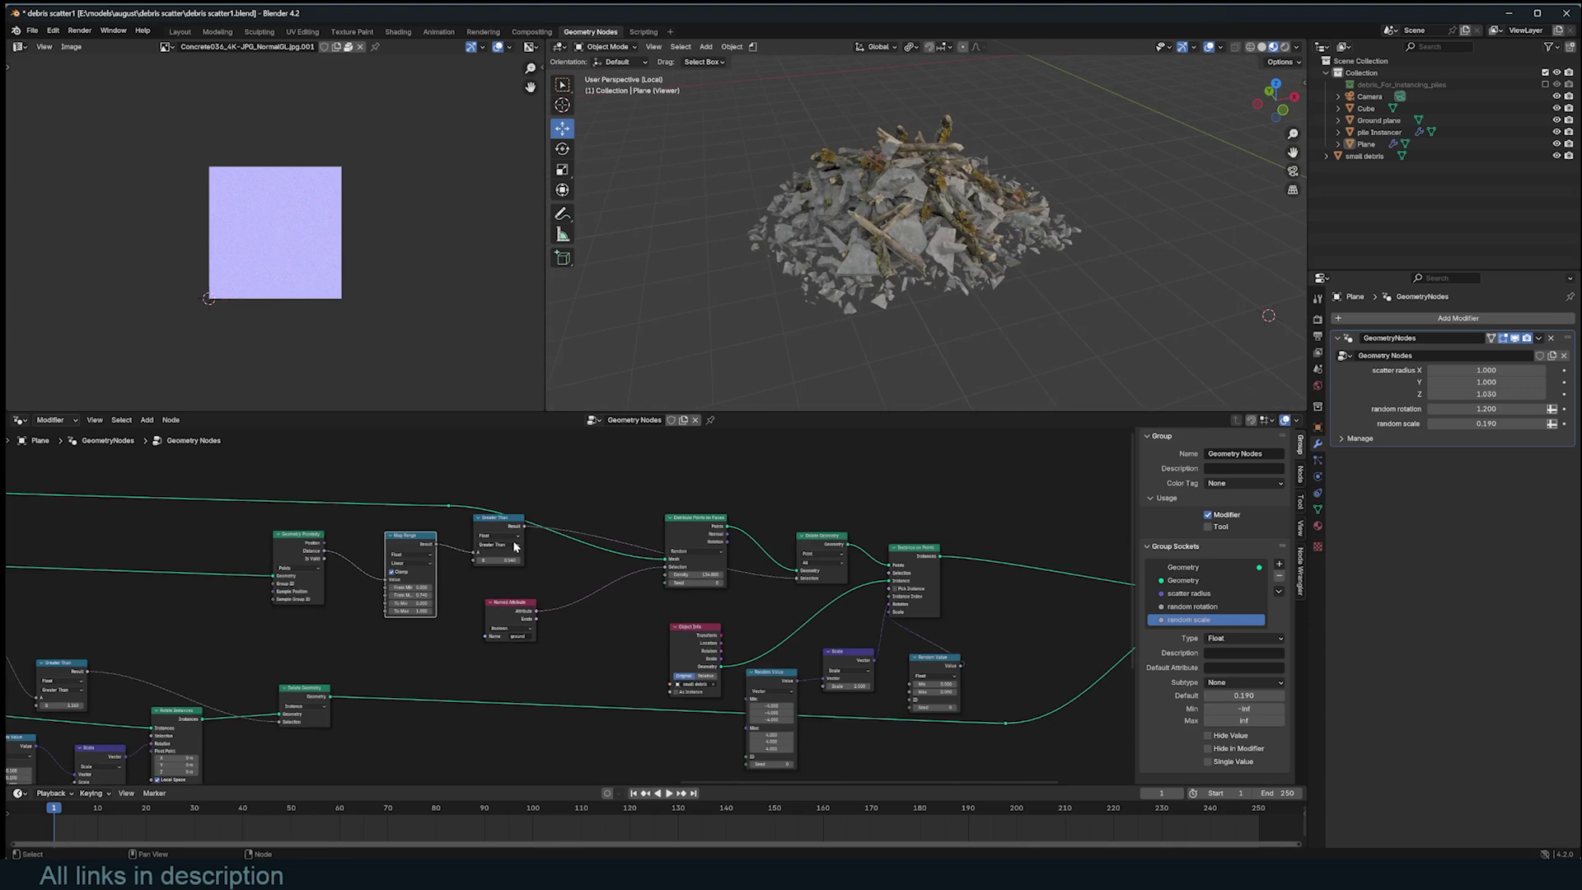
# Step: Preview the Join Geometry output and move that node away to make room after the small-debris Instance on Points node
pyautogui.keyDown('ctrl'); pyautogui.keyDown('shift'); pyautogui.click(430, 547); pyautogui.keyUp('shift'); pyautogui.keyUp('ctrl')
pyautogui.scroll(-4, 907, 560)
pyautogui.moveTo(973, 576); pyautogui.dragTo(846, 564, button='middle')
pyautogui.keyDown('ctrl'); pyautogui.keyDown('shift'); pyautogui.click(954, 575); pyautogui.keyUp('shift'); pyautogui.keyUp('ctrl')
pyautogui.moveTo(804, 546); pyautogui.dragTo(1062, 558)
# Step: Insert a Scale Instances node on the link between the small-debris Instance on Points and Join Geometry
pyautogui.scroll(3, 955, 558)
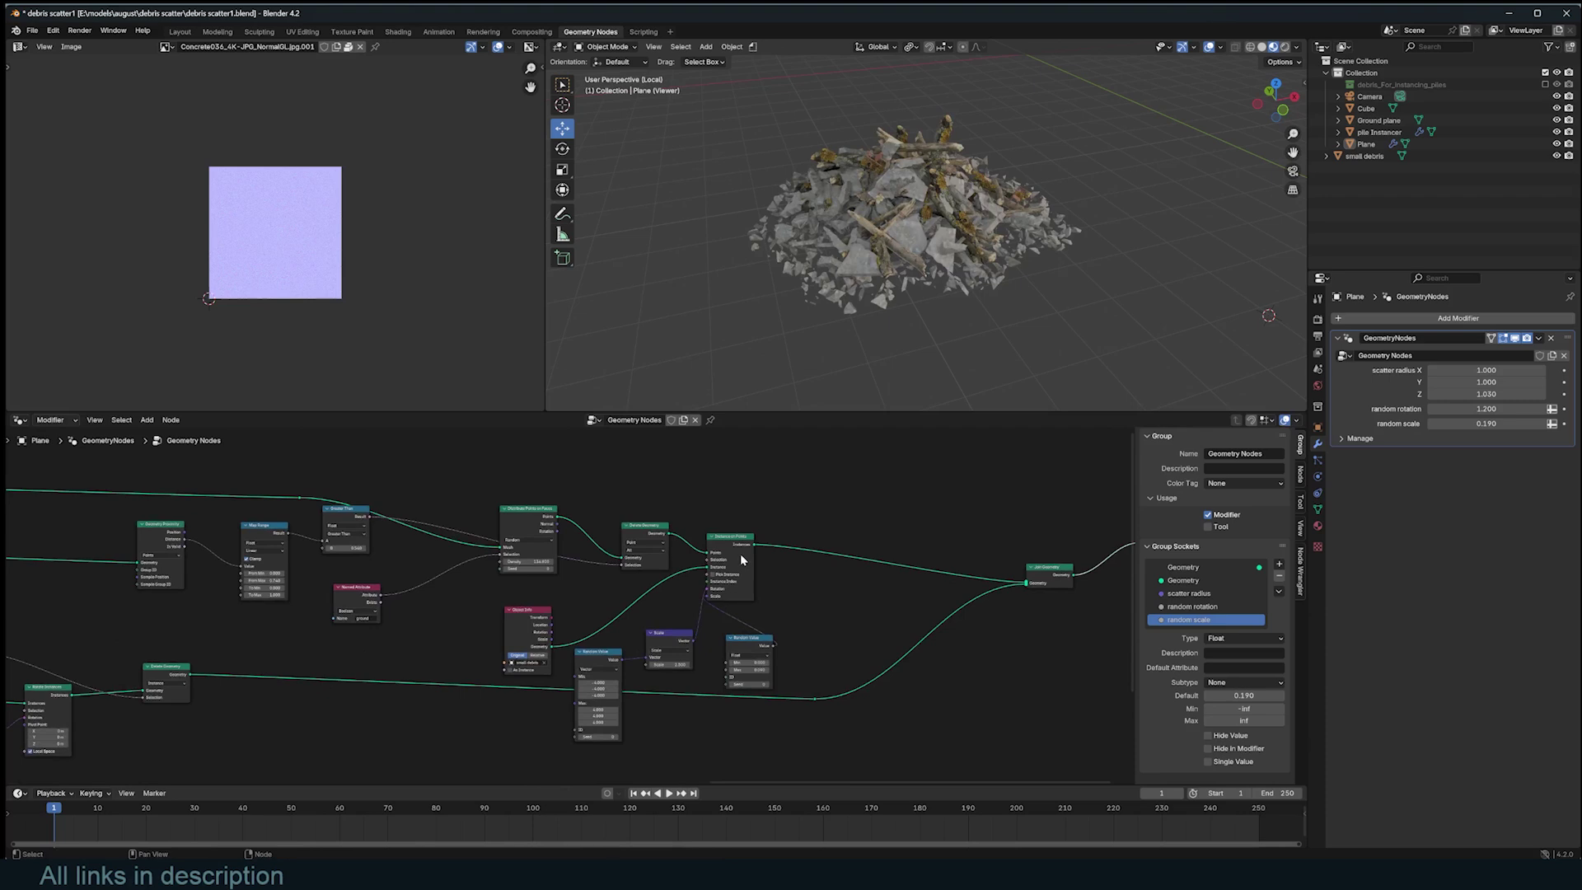
pyautogui.scroll(1, 740, 553)
pyautogui.hotkey('shift', 'a')
pyautogui.write('sca')
pyautogui.press('Down')
pyautogui.press('Down')
pyautogui.press('Down')
pyautogui.press('Down')
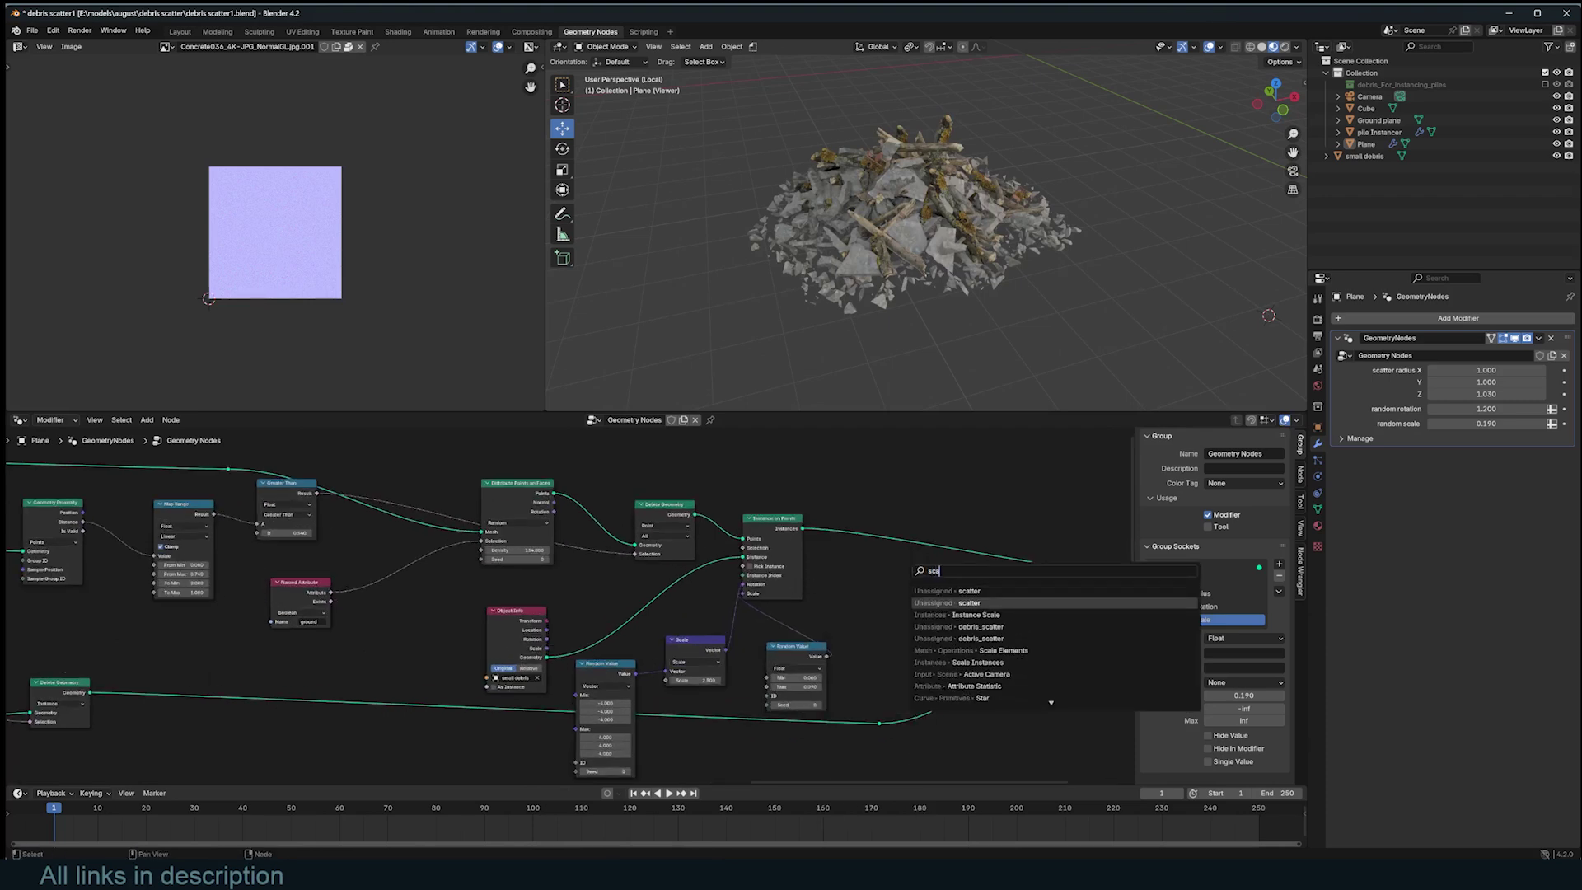
pyautogui.press('Down')
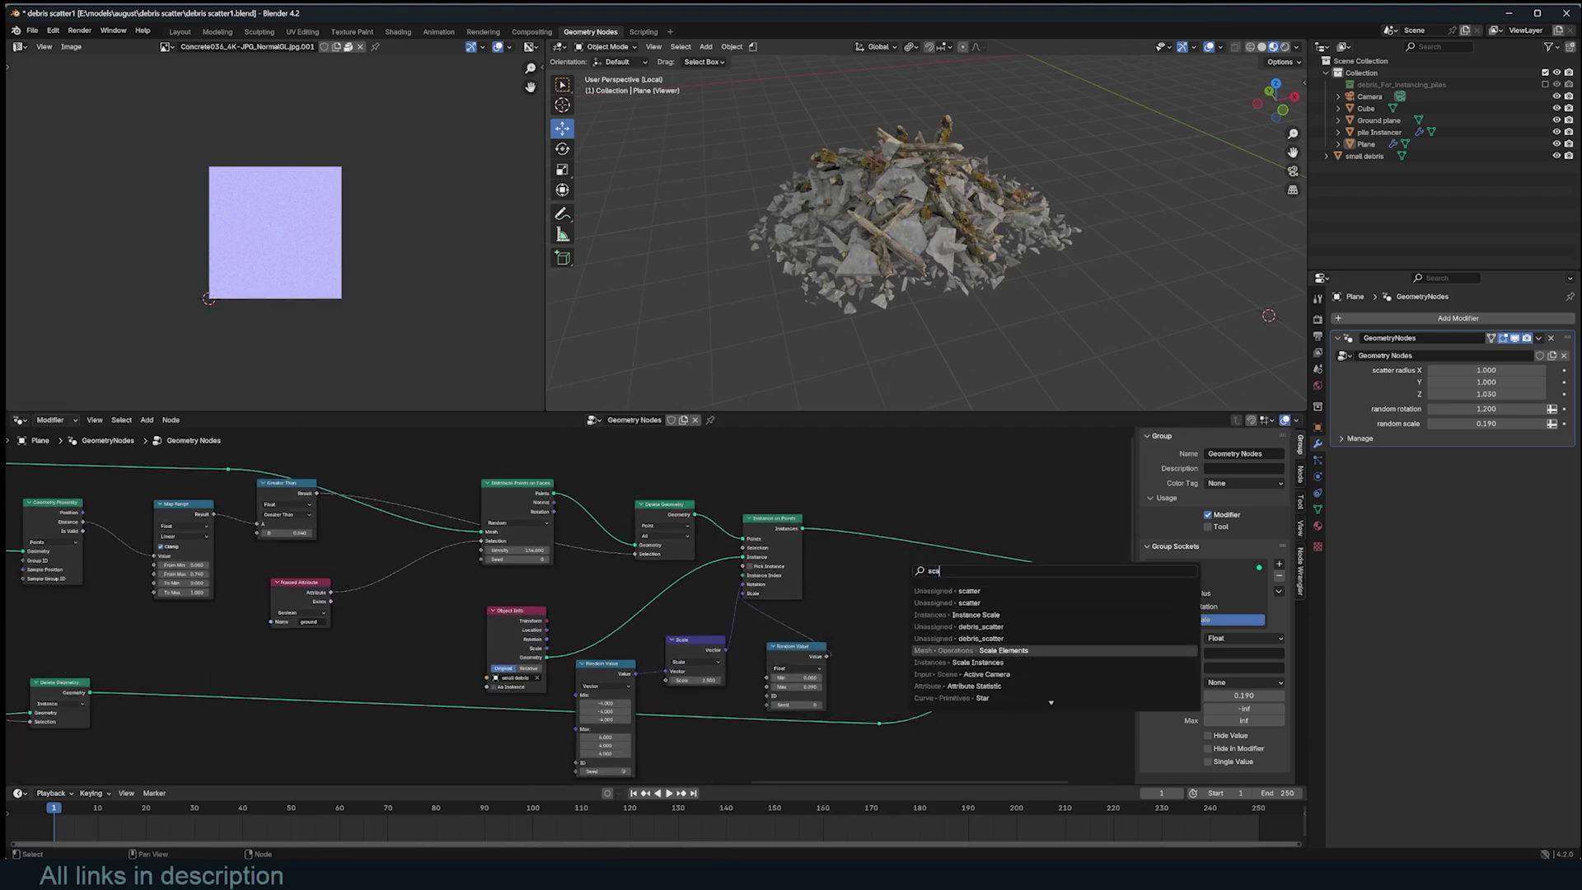
pyautogui.press('Down')
pyautogui.press('Return')
pyautogui.click(918, 544)
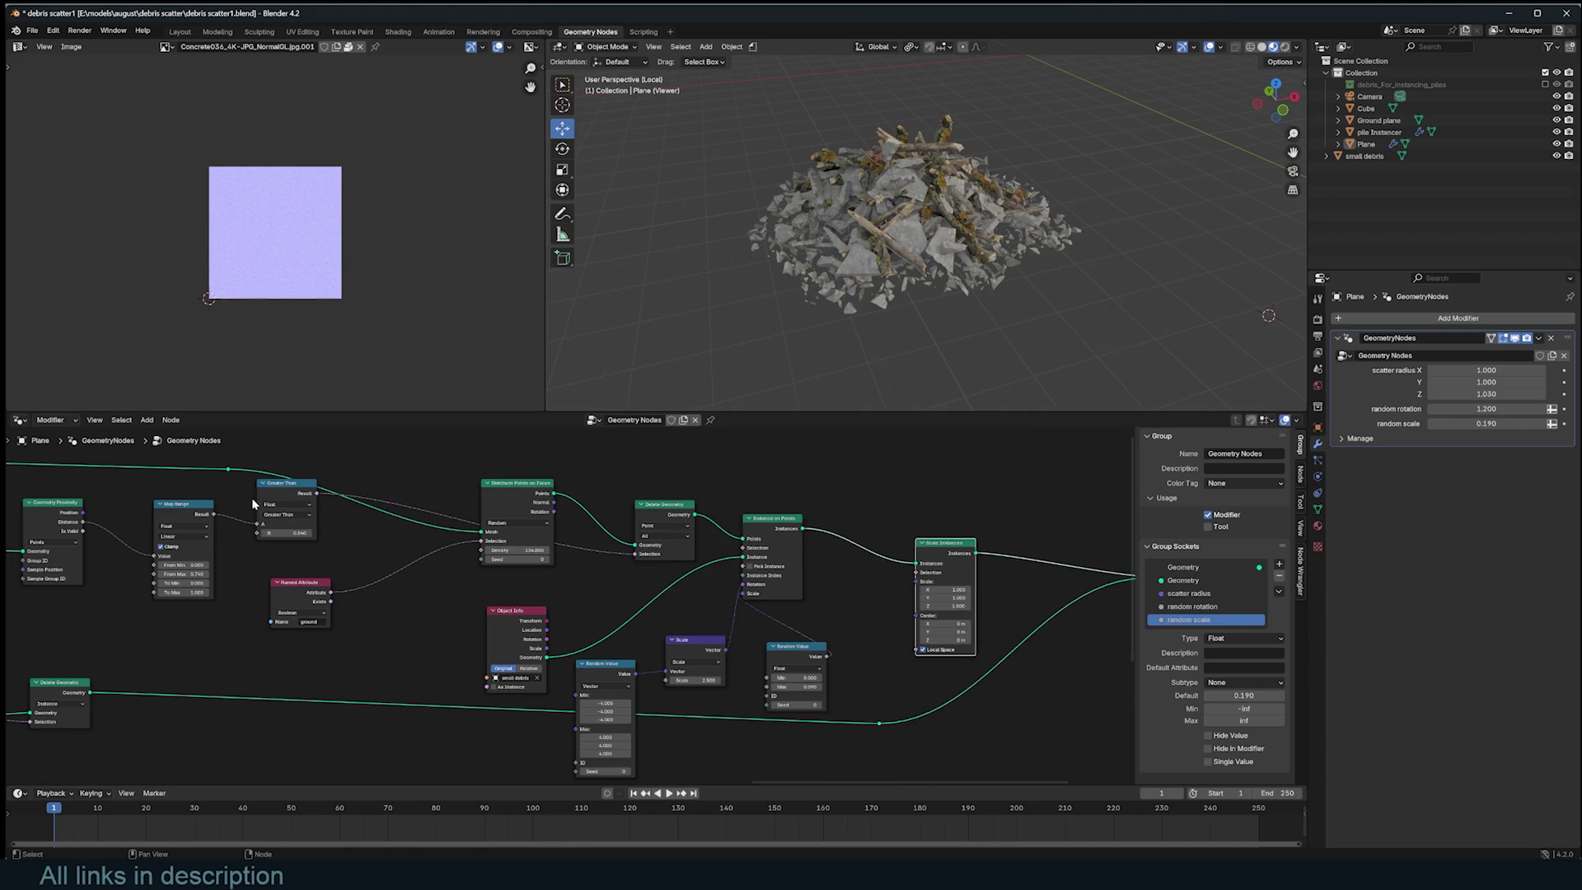
# Step: Link the Map Range Result to the Scale of Scale Instances, and move Scale Instances farther from Instance on Points
pyautogui.moveTo(213, 537); pyautogui.dragTo(252, 530, button='middle')
pyautogui.moveTo(254, 505); pyautogui.dragTo(958, 584)
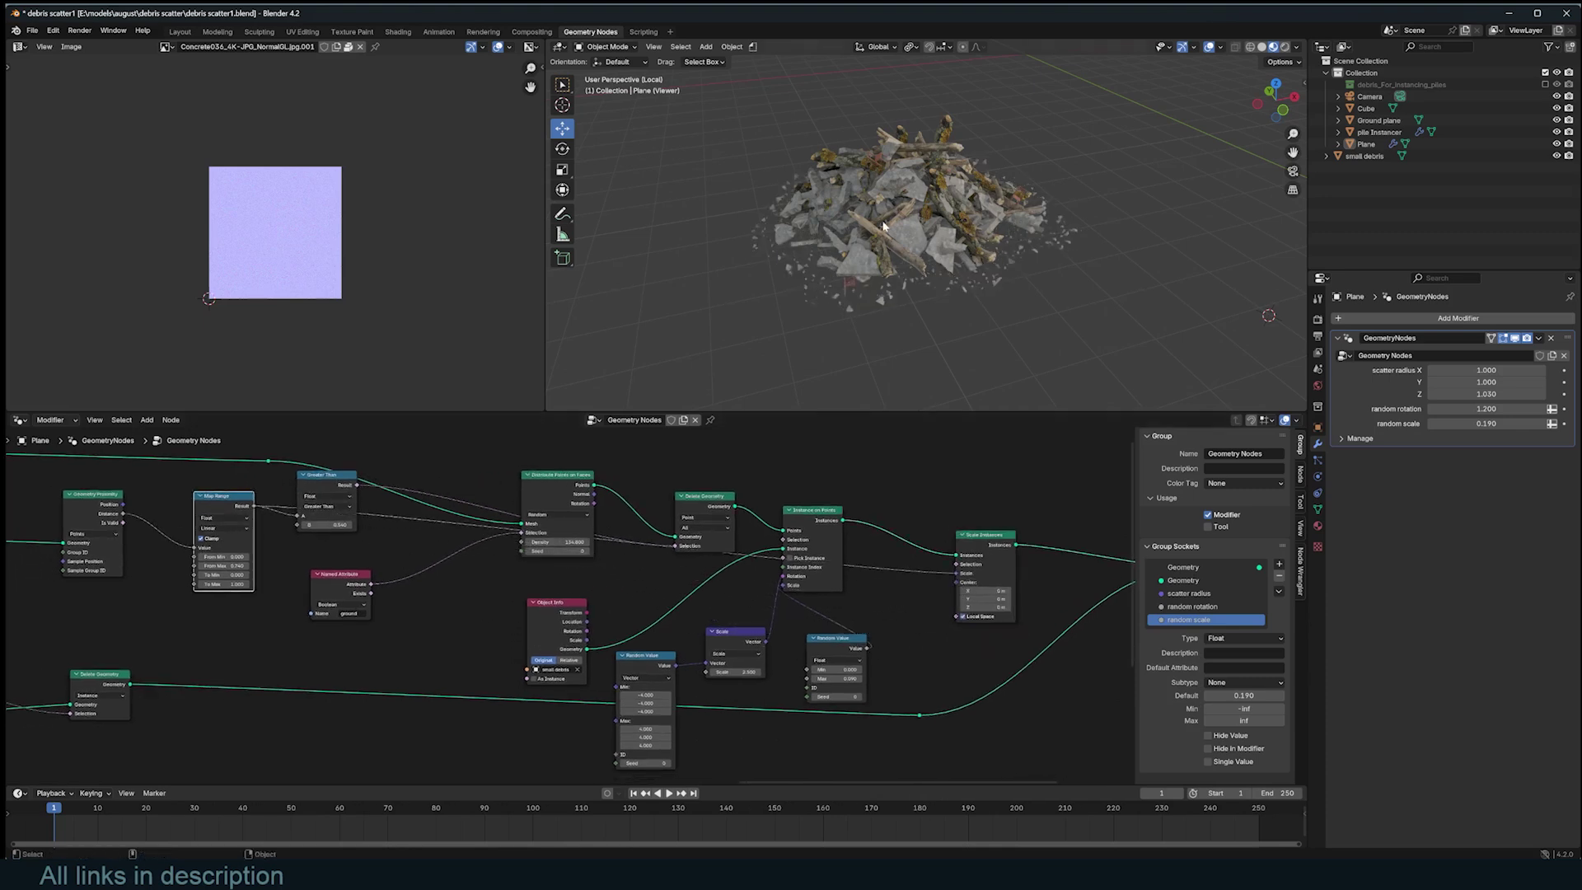
pyautogui.moveTo(883, 225); pyautogui.dragTo(848, 191, button='middle')
pyautogui.scroll(2, 848, 265)
pyautogui.moveTo(848, 265); pyautogui.dragTo(918, 348, button='middle')
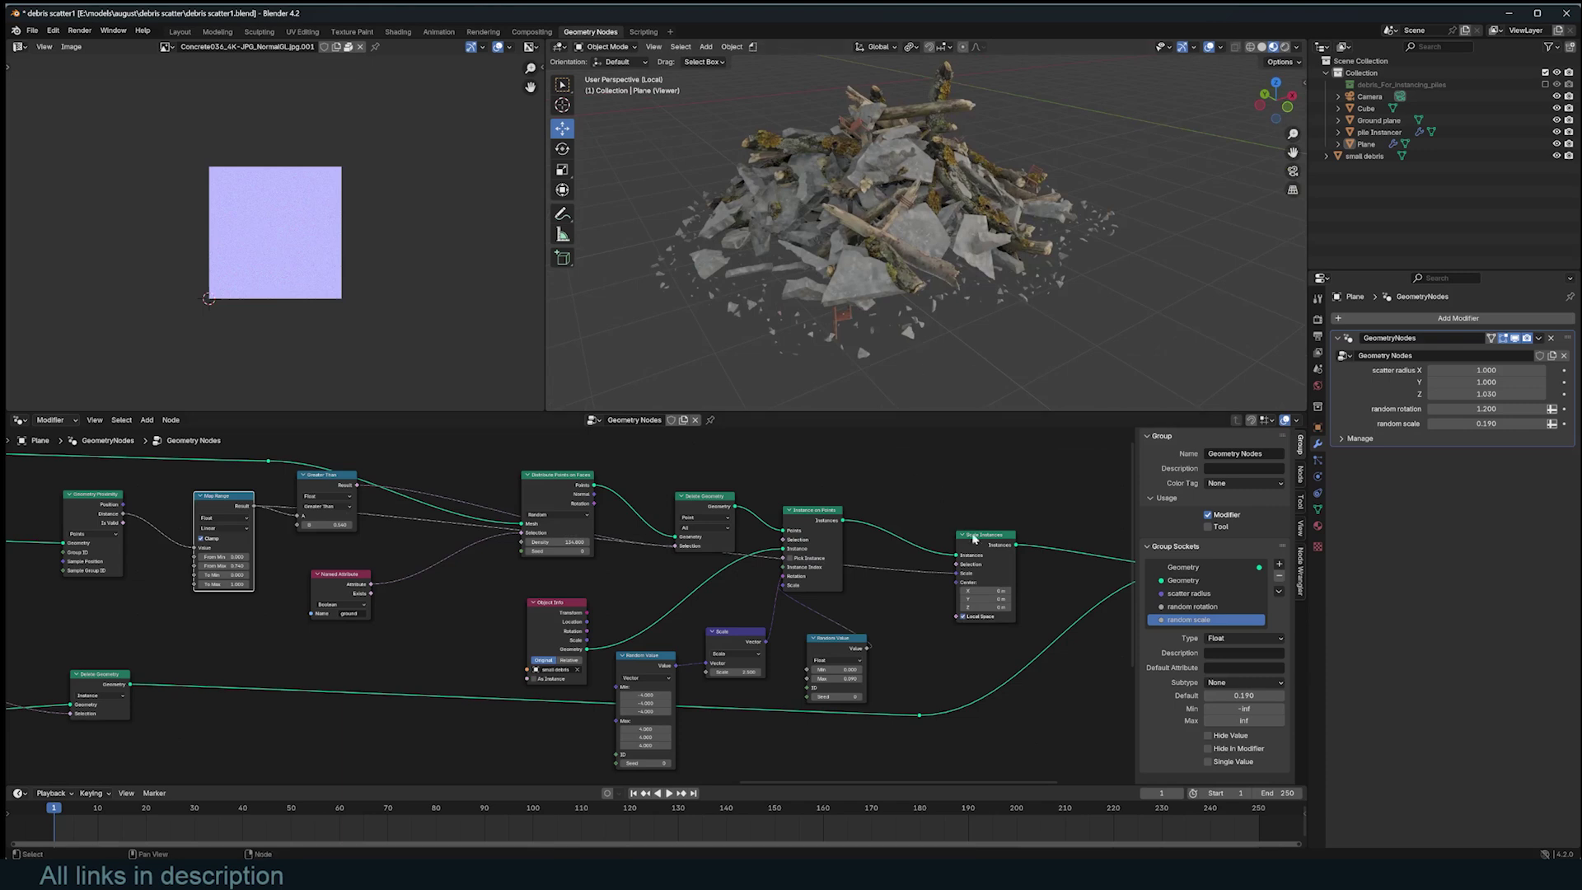
pyautogui.moveTo(974, 539); pyautogui.dragTo(1029, 519)
pyautogui.moveTo(790, 305); pyautogui.dragTo(721, 270, button='middle')
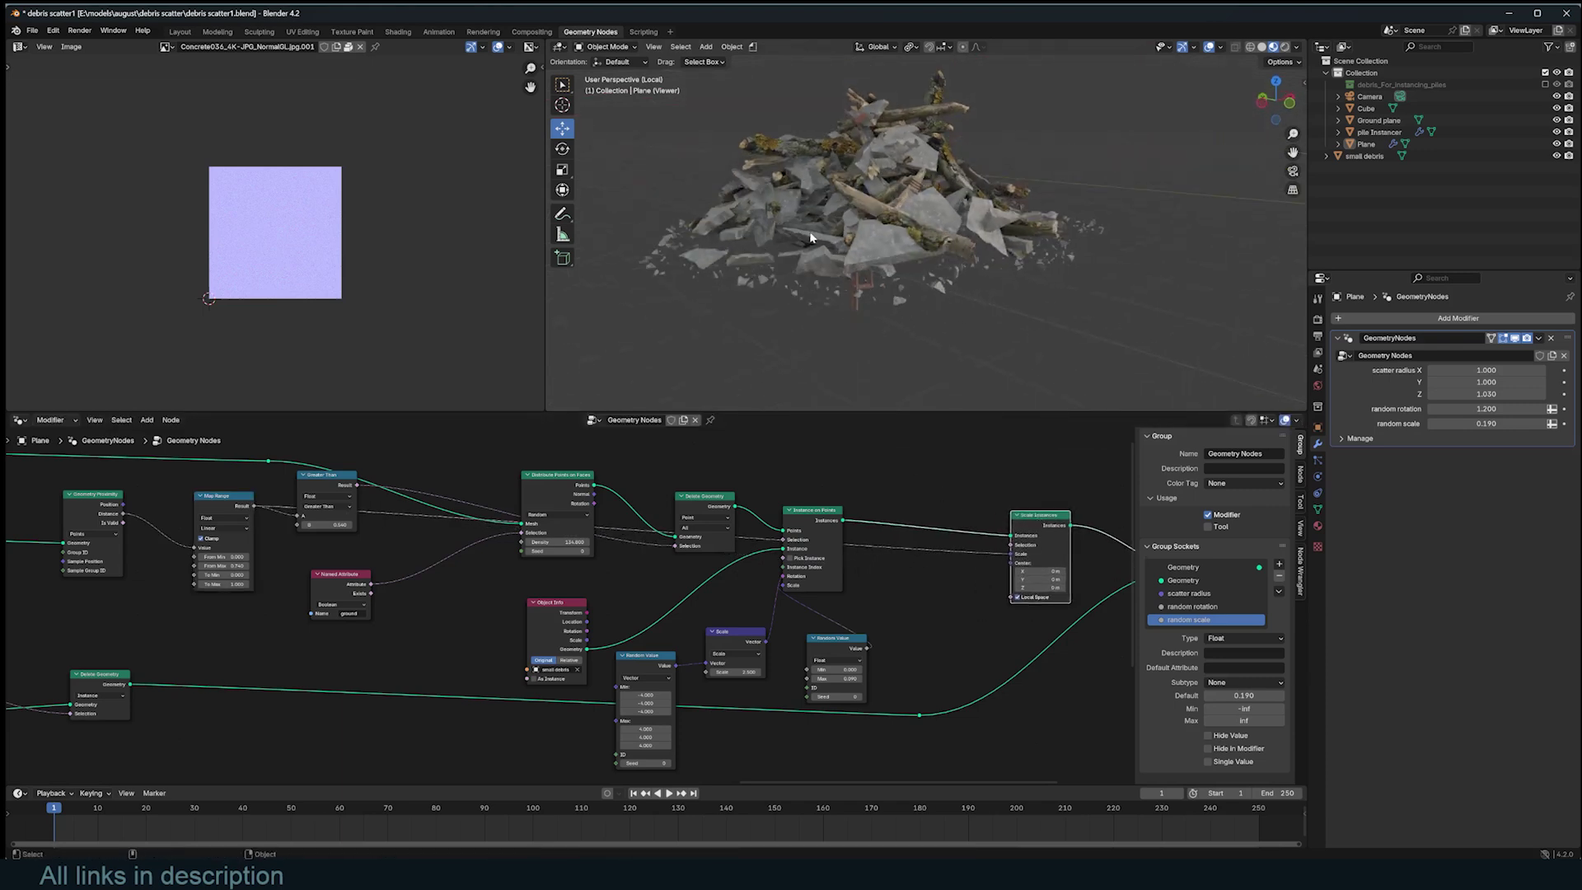
# Step: Insert a Color Ramp node on the link between Map Range and the Scale input of Scale Instances
pyautogui.scroll(1, 811, 238)
pyautogui.hotkey('shift', 'a')
pyautogui.click(1014, 511)
pyautogui.write('f')
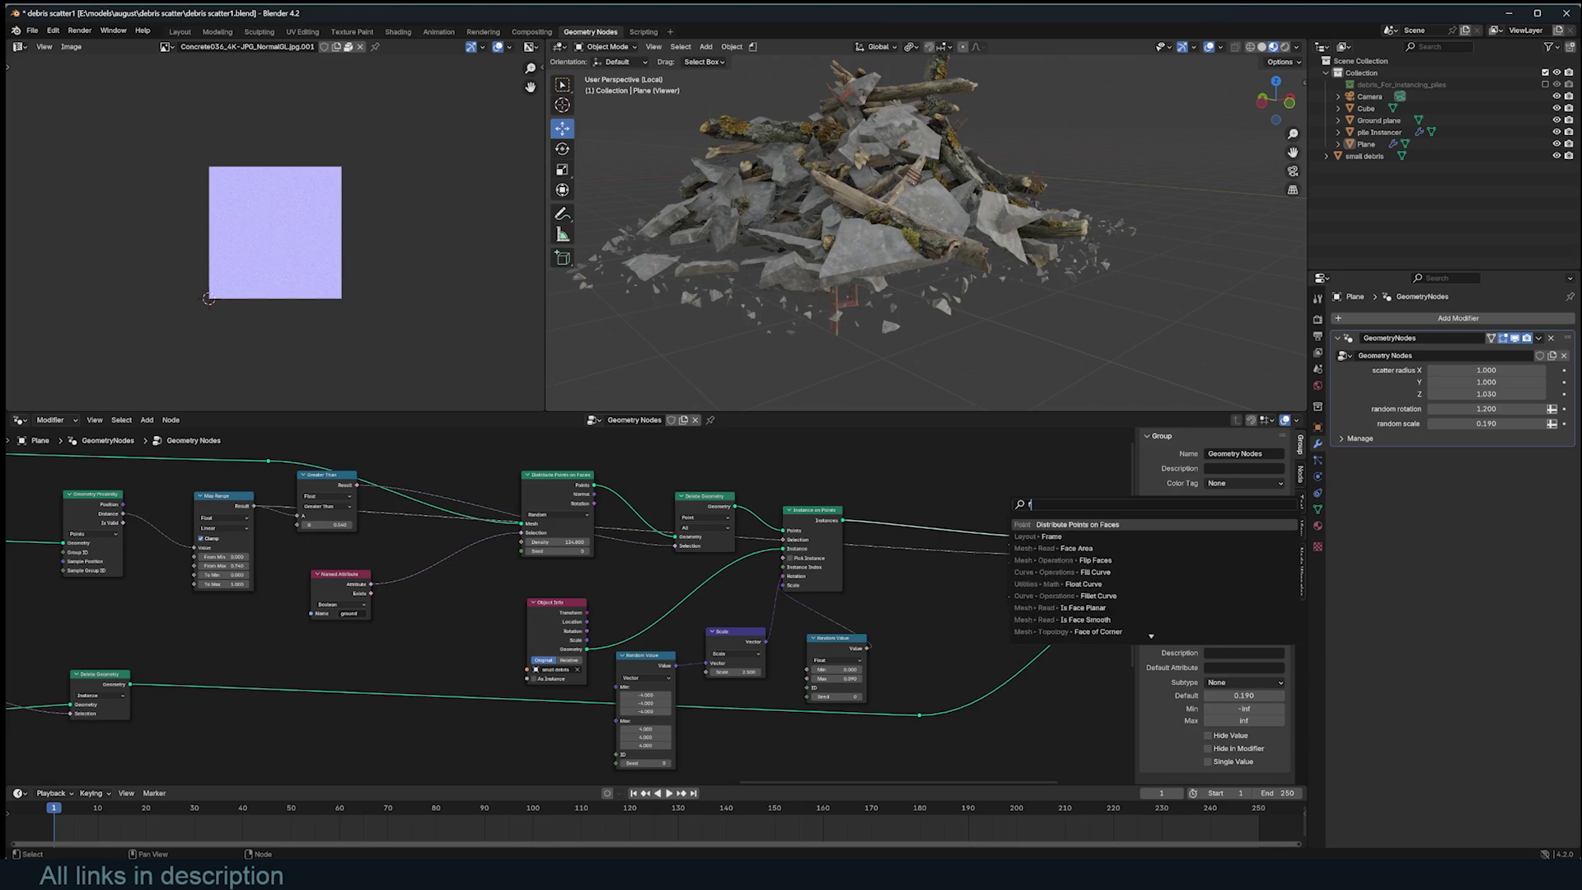
pyautogui.press('BackSpace')
pyautogui.write('ramp')
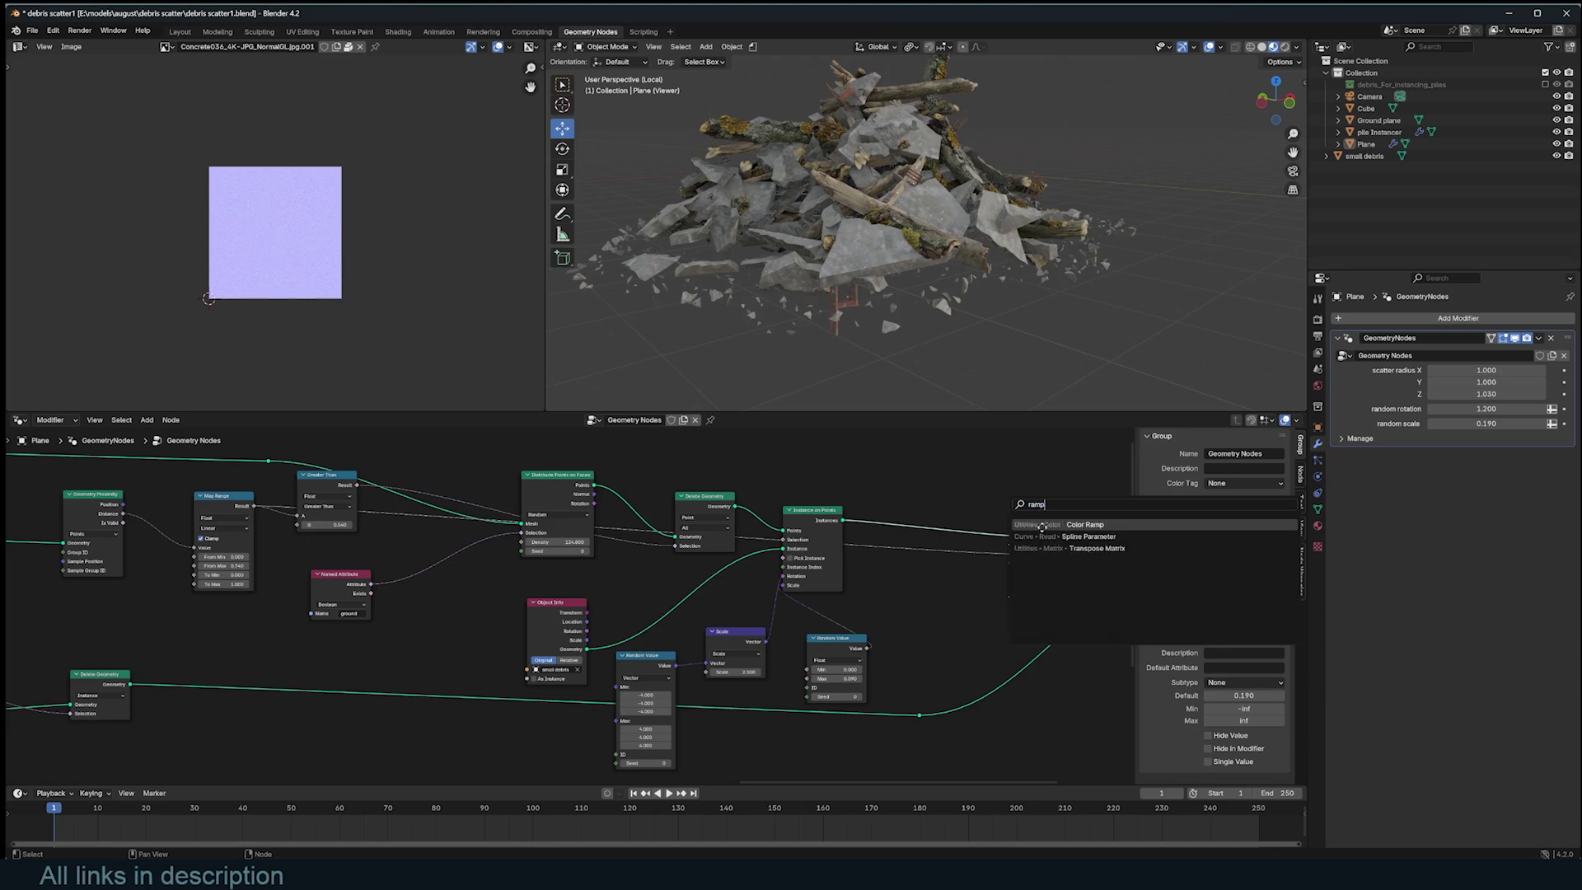
pyautogui.click(1043, 525)
# Step: Flip the Color Ramp and slide its end stop inward to tighten the falloff of the small debris scale
pyautogui.click(889, 584)
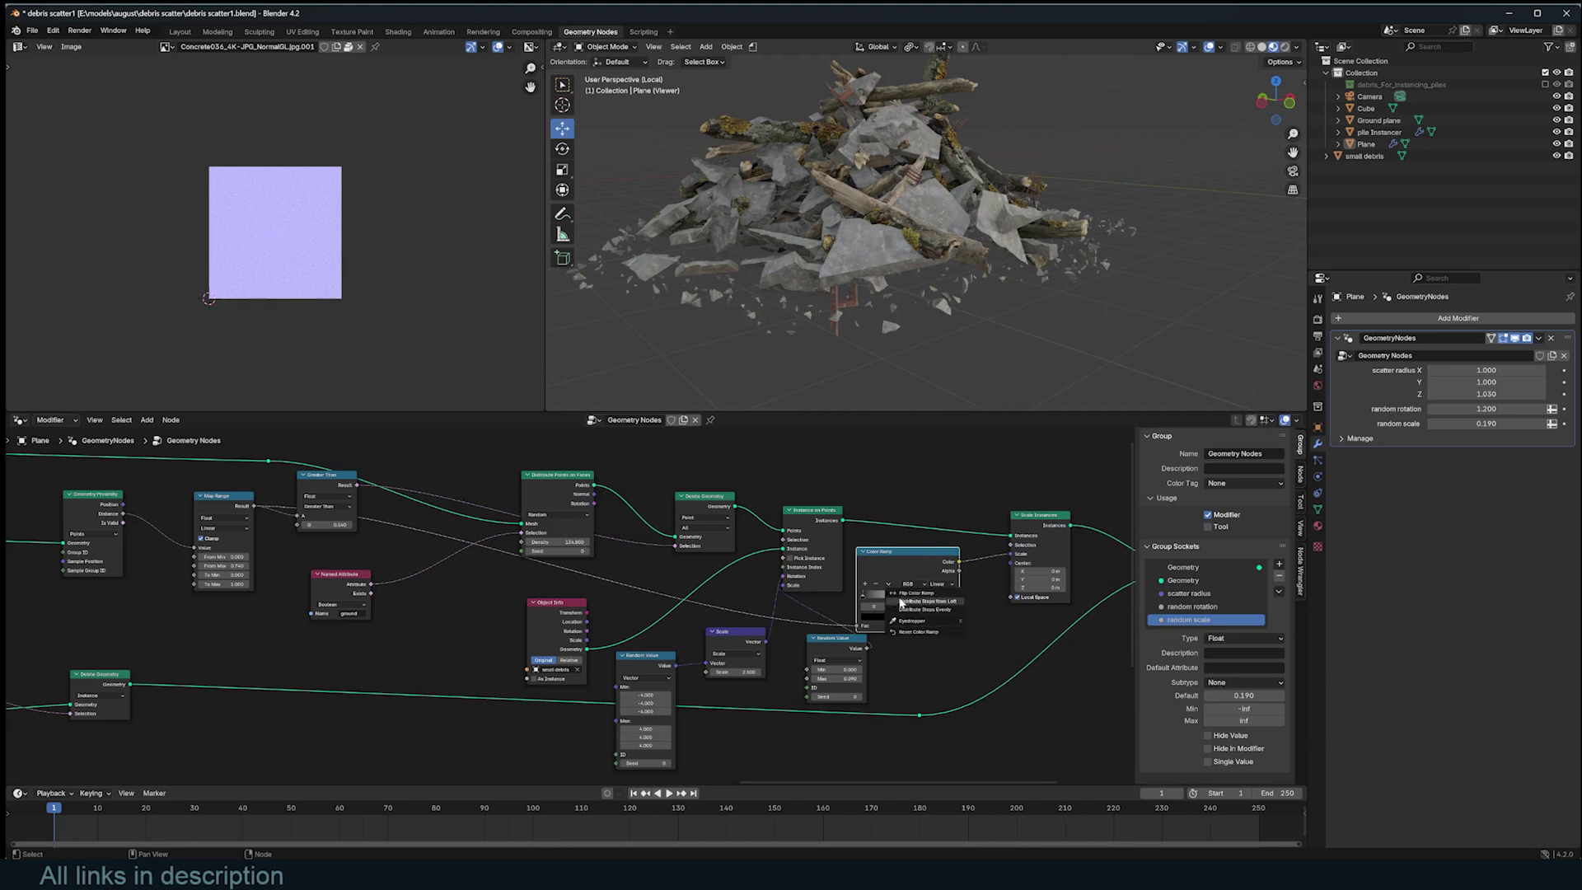
pyautogui.click(911, 599)
pyautogui.moveTo(967, 289); pyautogui.dragTo(1036, 306, button='middle')
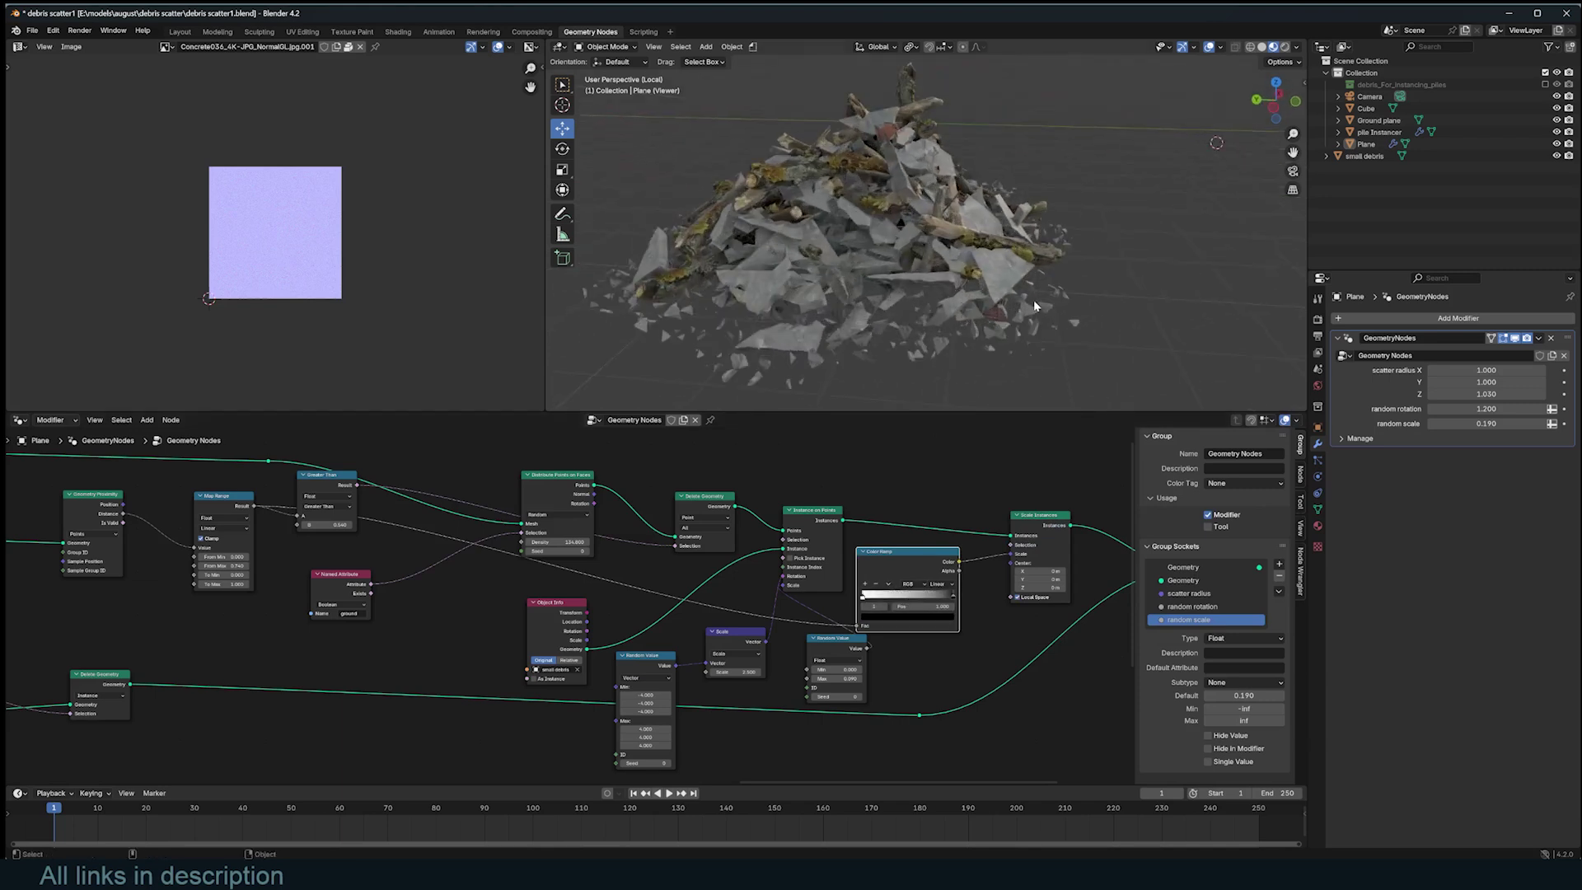
pyautogui.moveTo(942, 597); pyautogui.dragTo(893, 595)
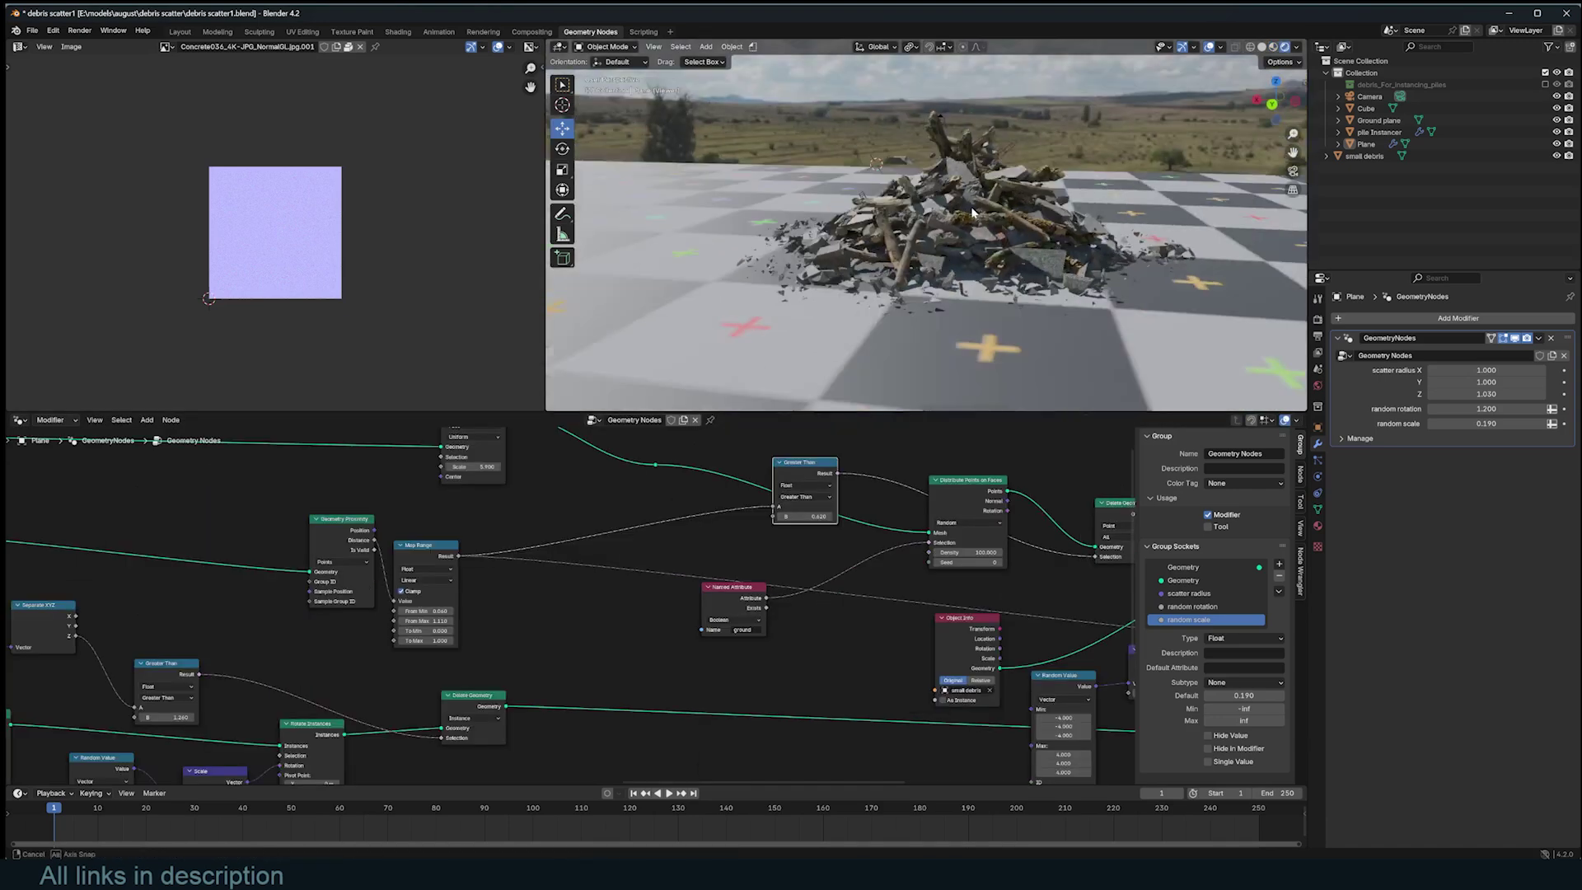
# Step: Save the file and set the modifier's scatter radius to 1.260 in X and 1.340 in Y
pyautogui.moveTo(964, 248); pyautogui.dragTo(910, 235, button='middle')
pyautogui.click(973, 232)
pyautogui.hotkey('alt', 'a')
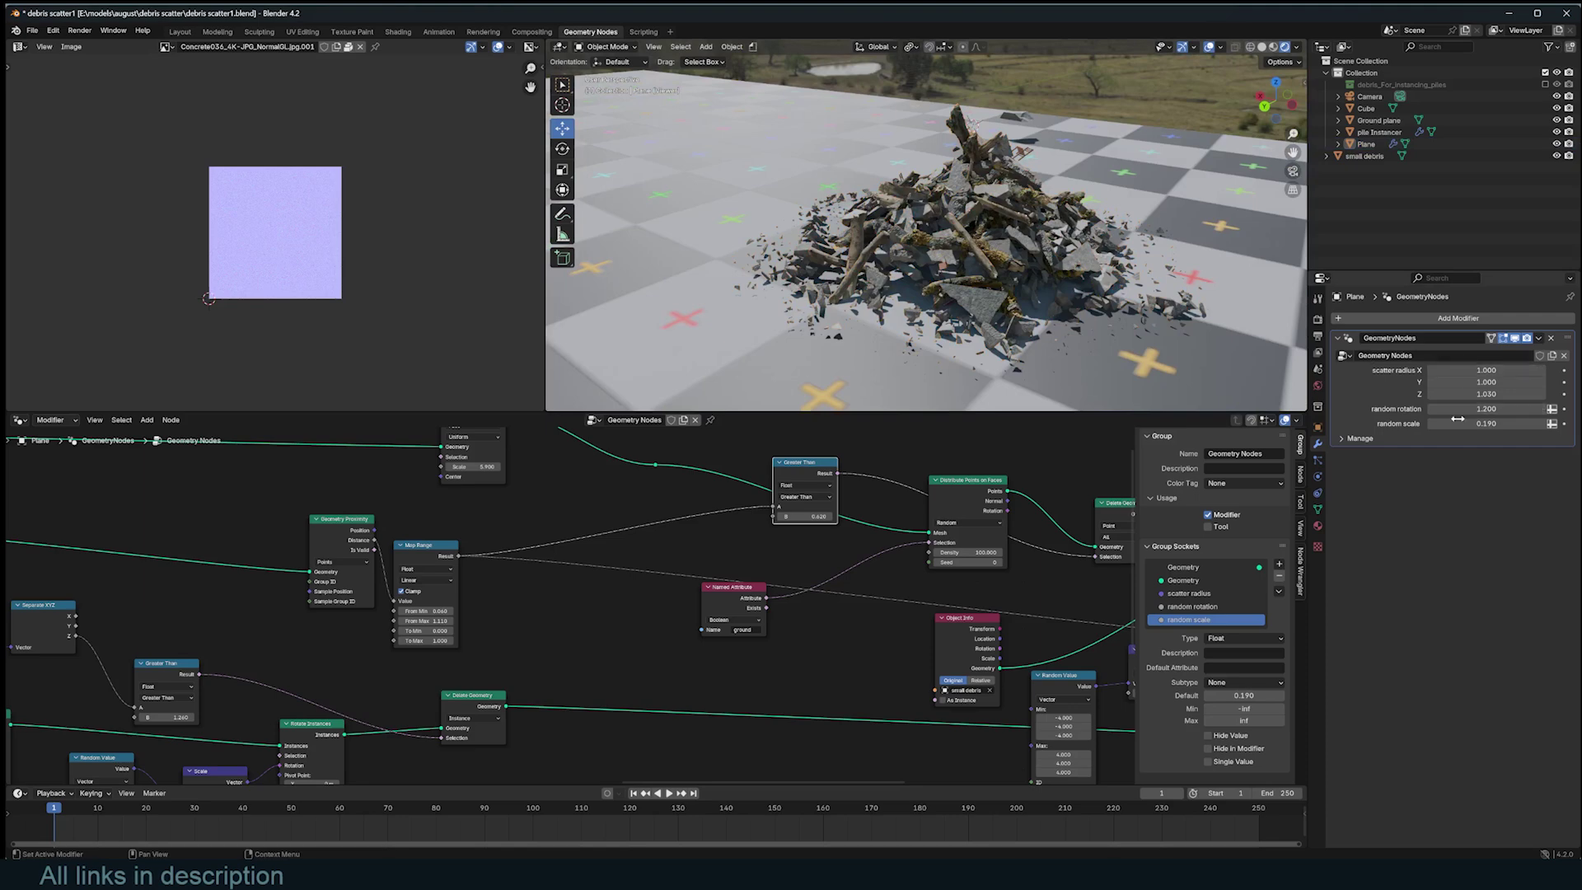
pyautogui.hotkey('ctrl', 's')
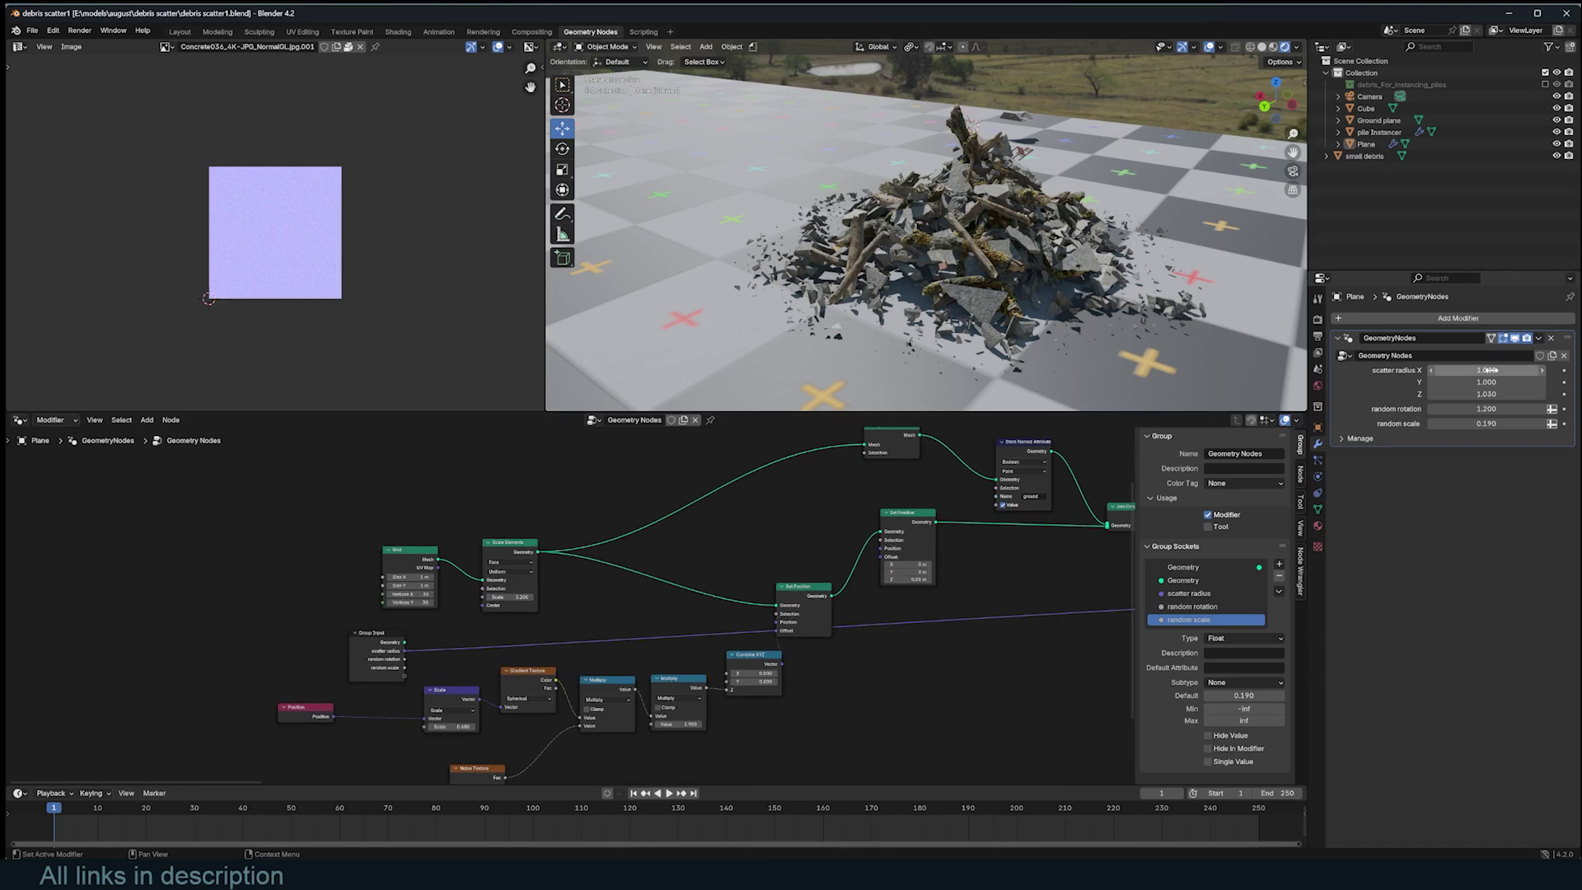
pyautogui.moveTo(1486, 370); pyautogui.dragTo(1534, 382)
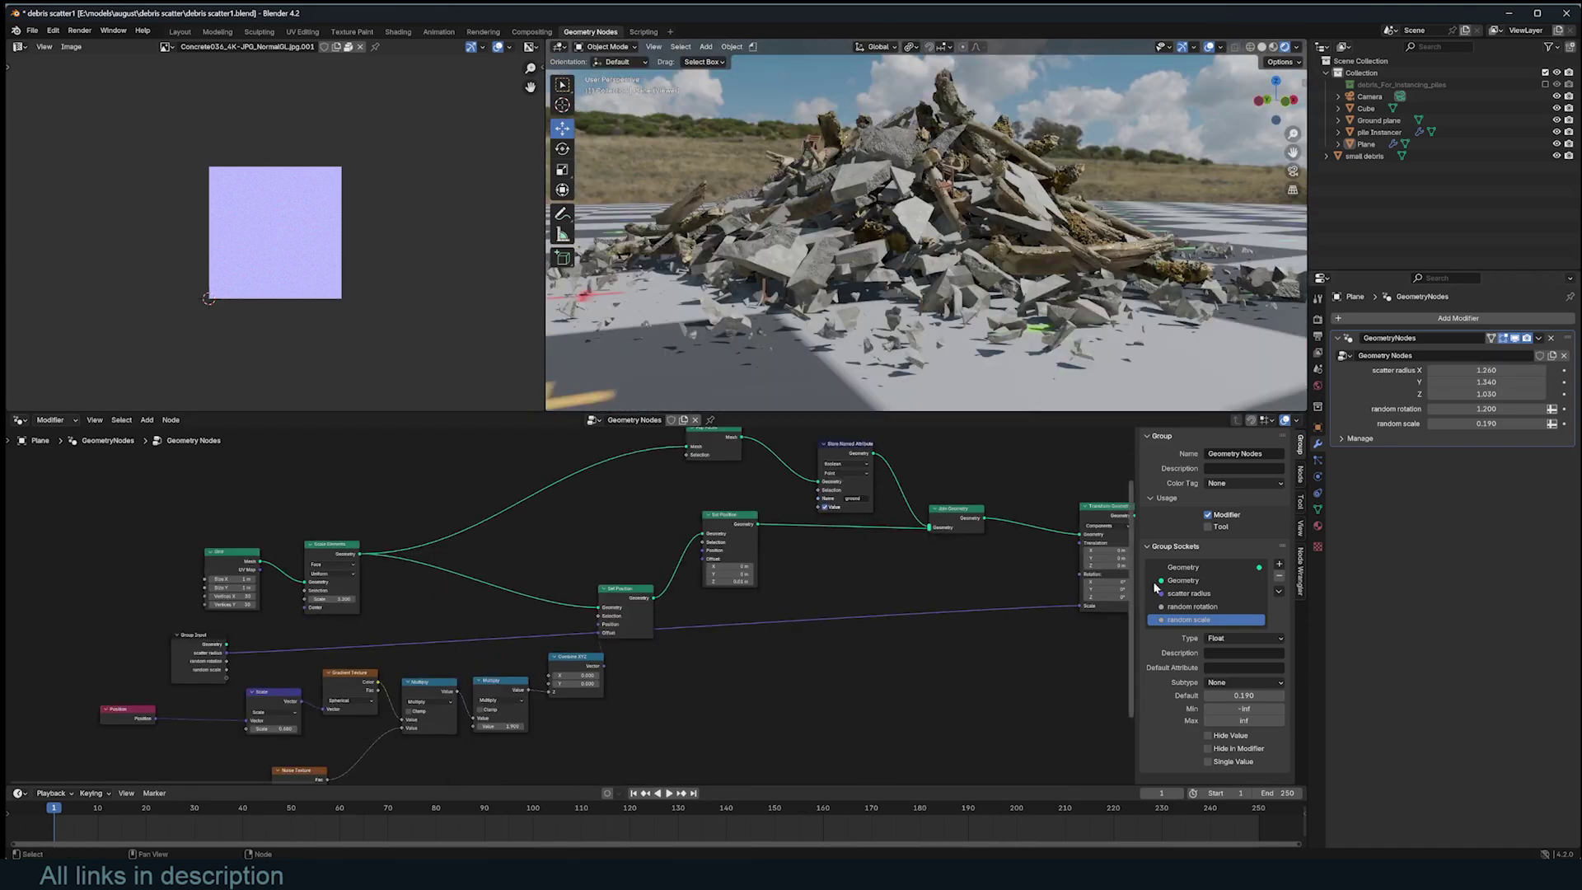
# Step: Add a panel to the group sockets and name it "Main Debris"
pyautogui.click(1279, 564)
pyautogui.click(1283, 610)
pyautogui.doubleClick(1224, 633)
pyautogui.write('Main Debris')
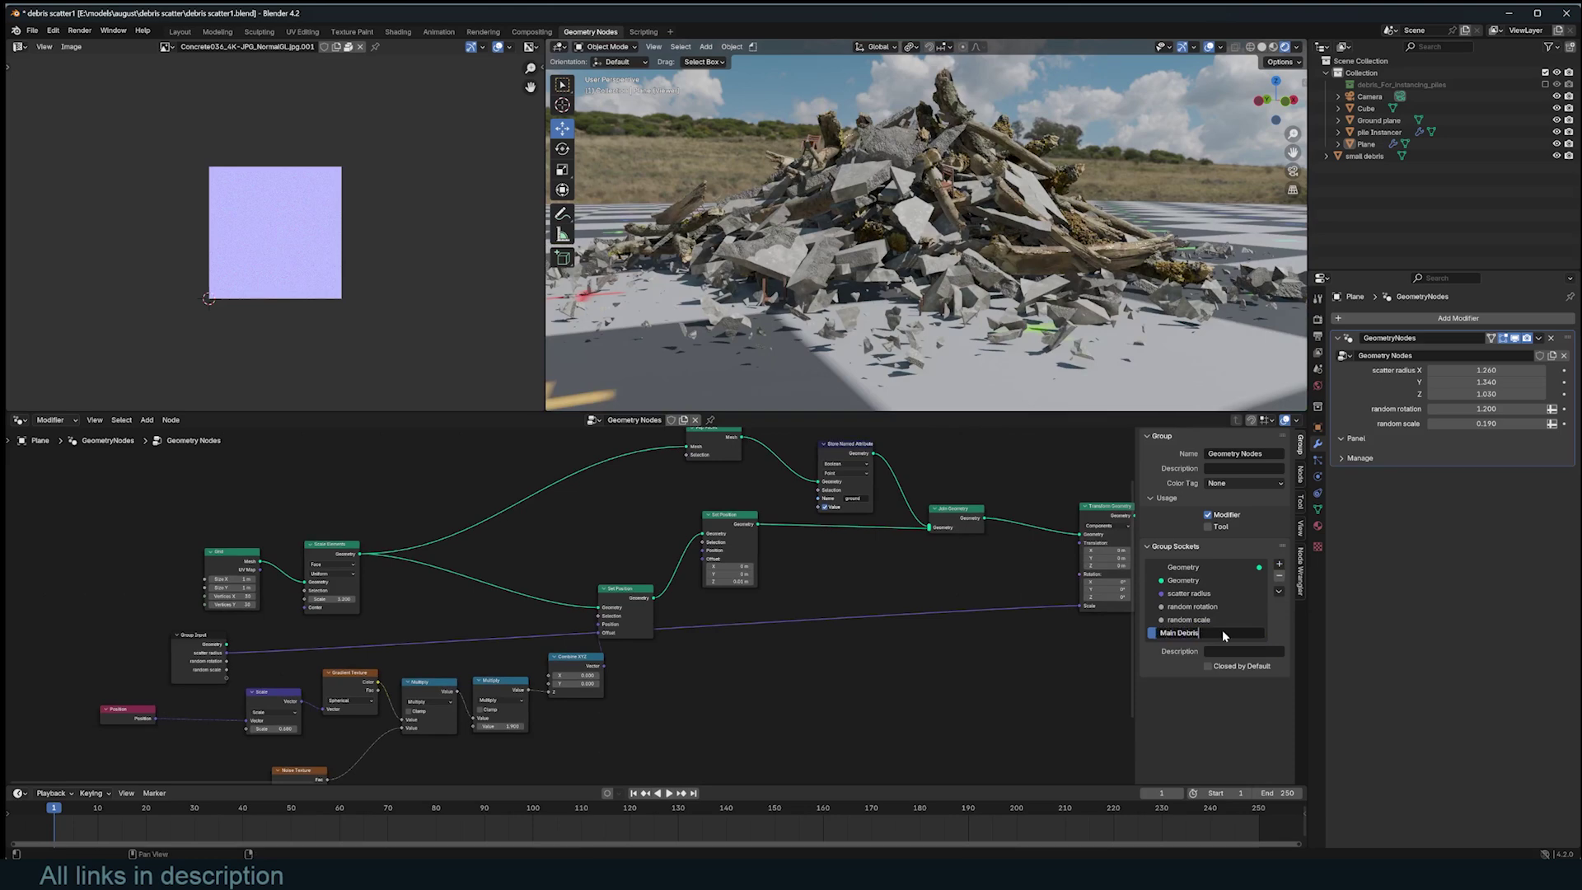
pyautogui.press('Return')
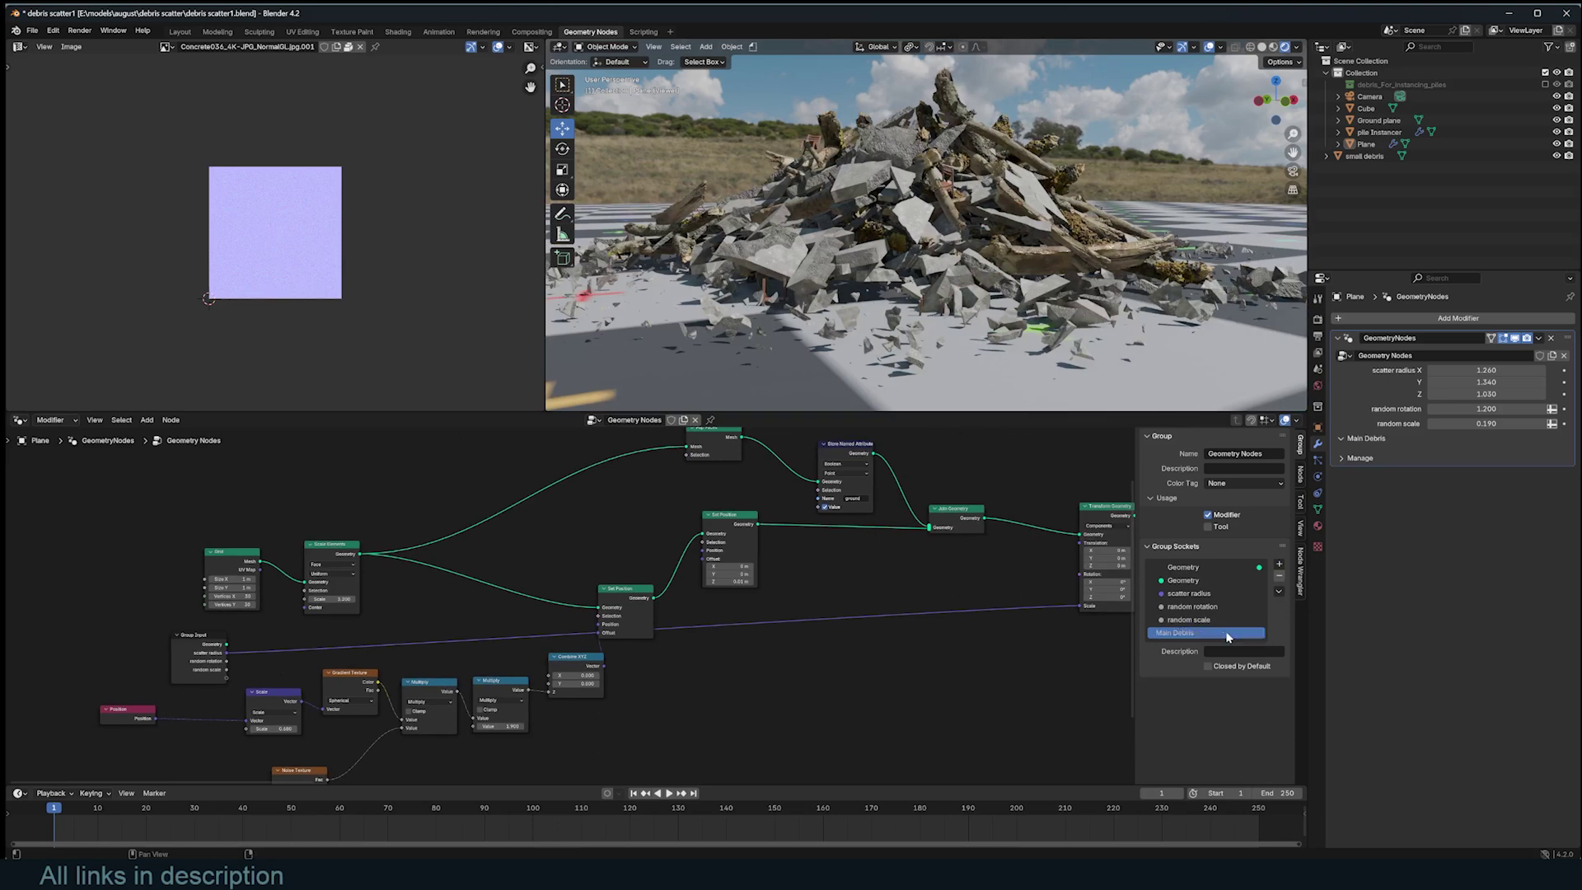
# Step: Add a second group socket panel named "Small debris" and save the file
pyautogui.click(1281, 564)
pyautogui.click(1281, 565)
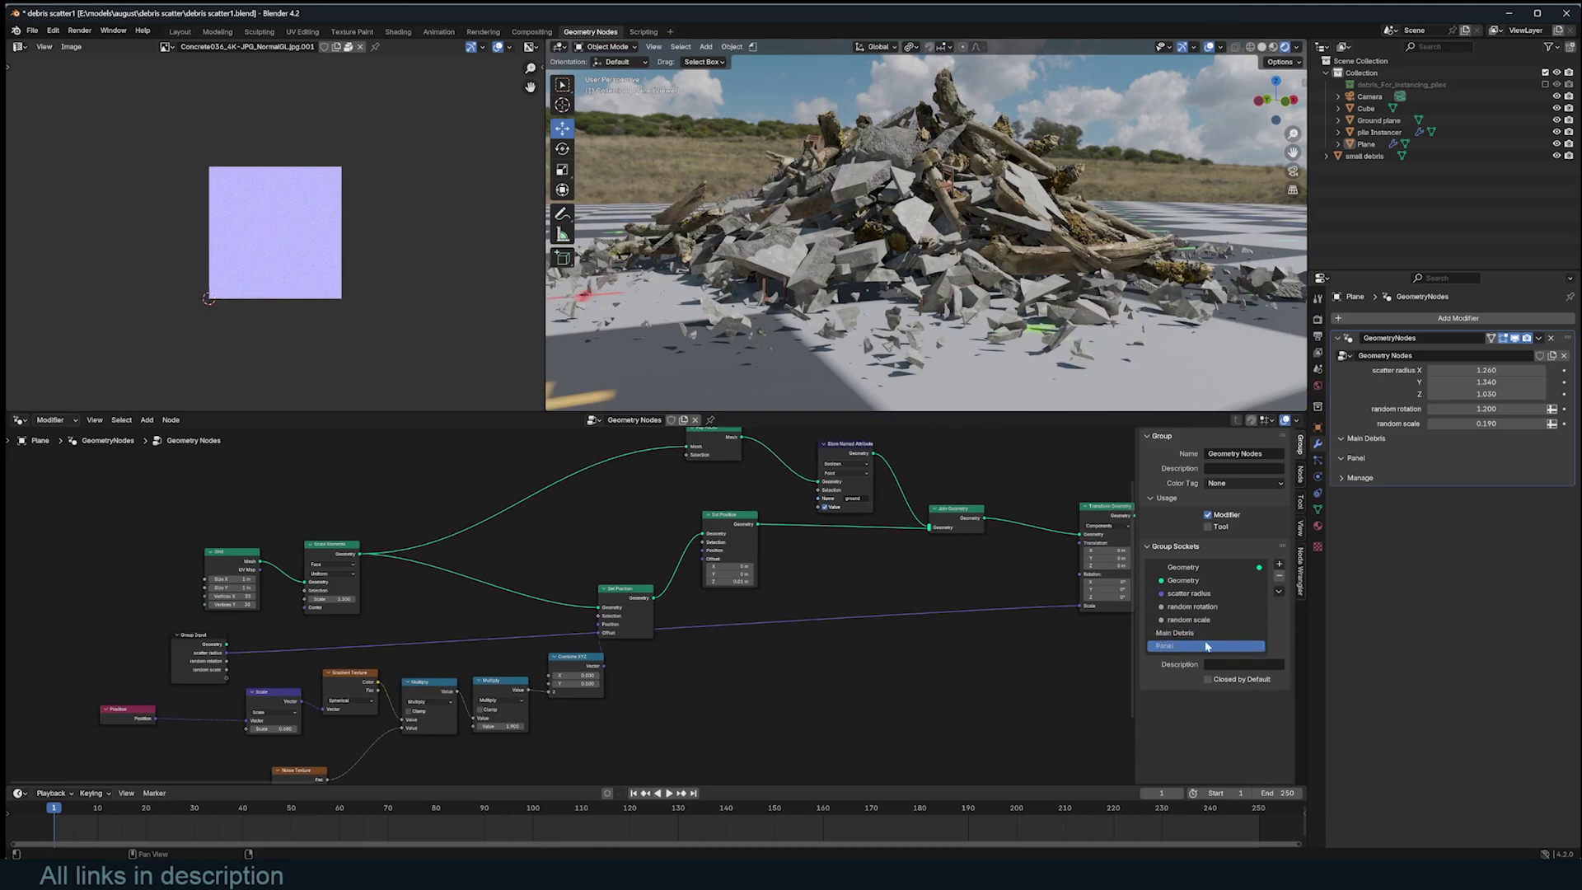
pyautogui.doubleClick(1207, 647)
pyautogui.write('S')
pyautogui.write('mall debris')
pyautogui.press('Return')
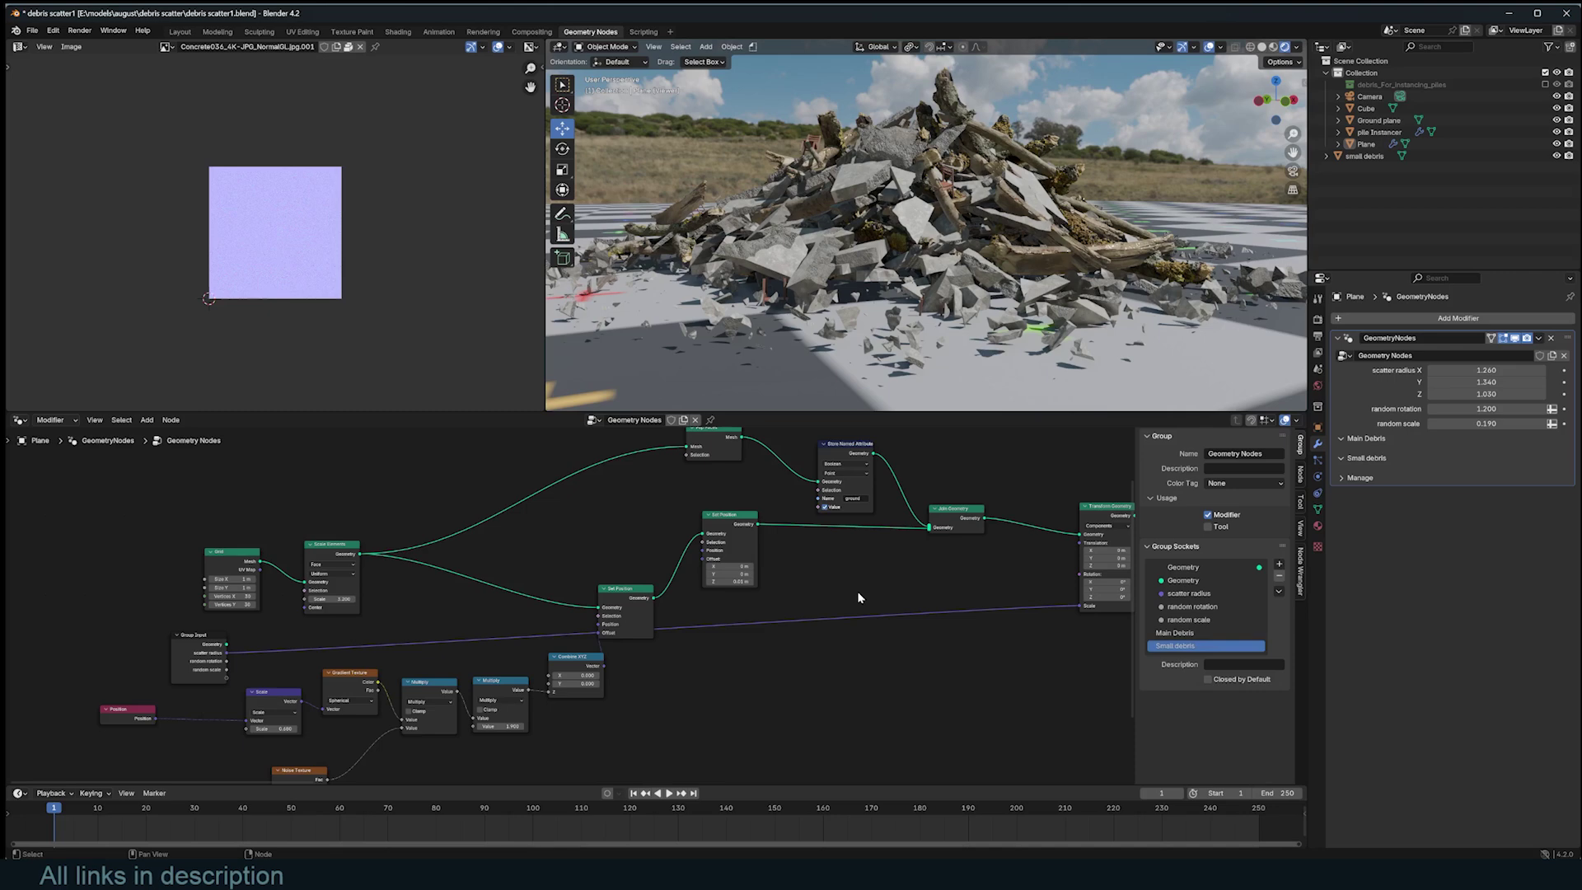
pyautogui.scroll(-4, 858, 596)
pyautogui.hotkey('ctrl', 's')
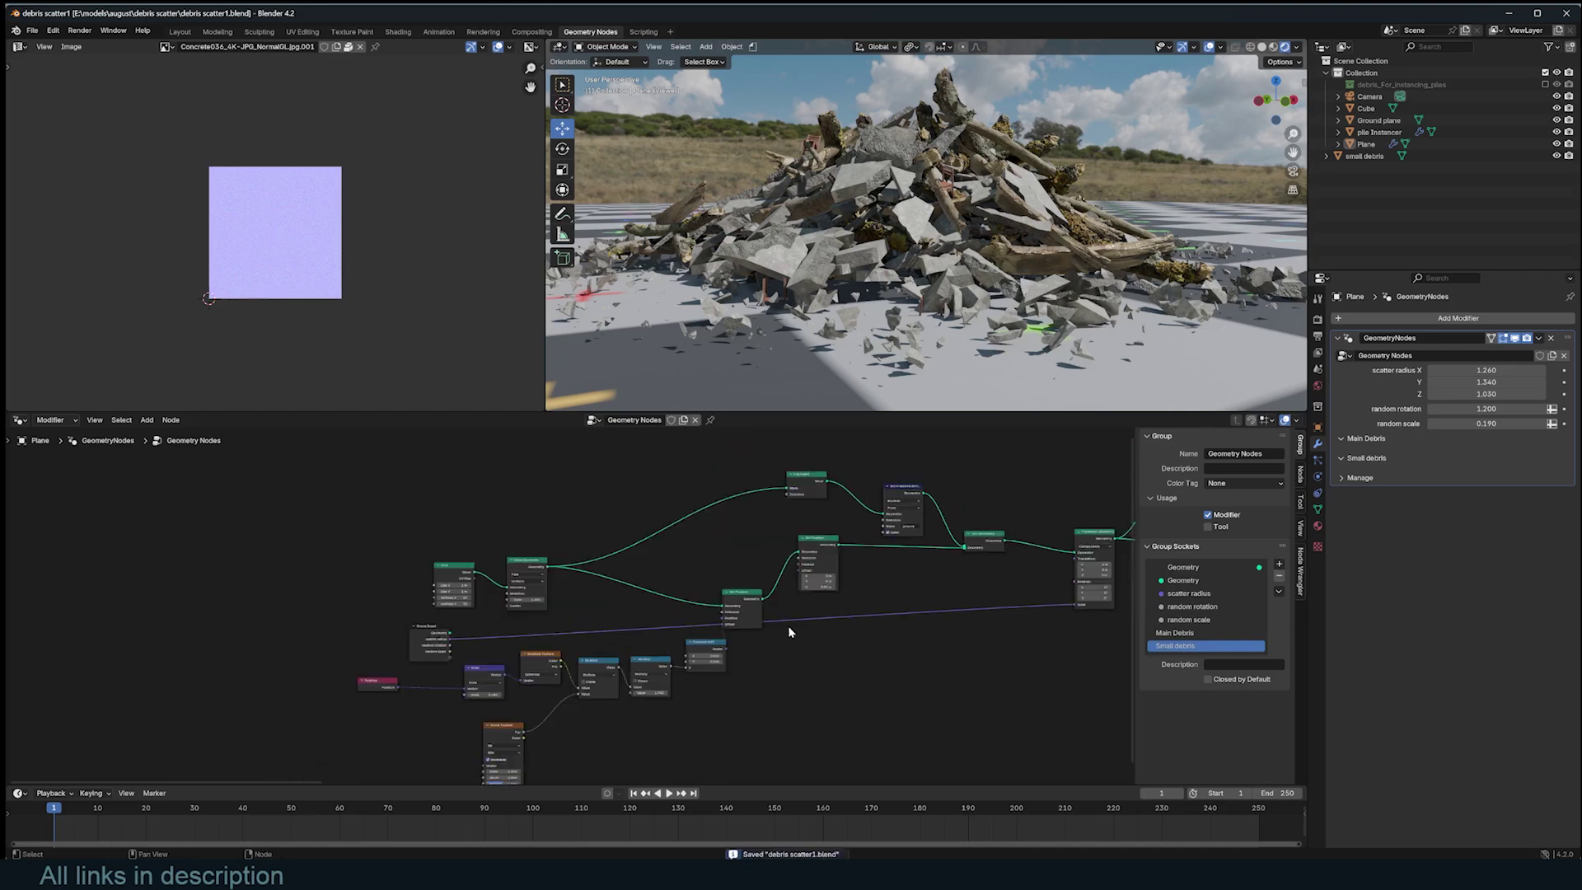
# Step: Place the random rotation, random scale and scatter radius sockets inside the Main Debris panel
pyautogui.scroll(3, 791, 632)
pyautogui.moveTo(1187, 633)
pyautogui.mouseDown()
pyautogui.moveTo(1192, 572)
pyautogui.moveTo(1196, 618)
pyautogui.mouseUp()
pyautogui.moveTo(1196, 593); pyautogui.dragTo(1197, 636)
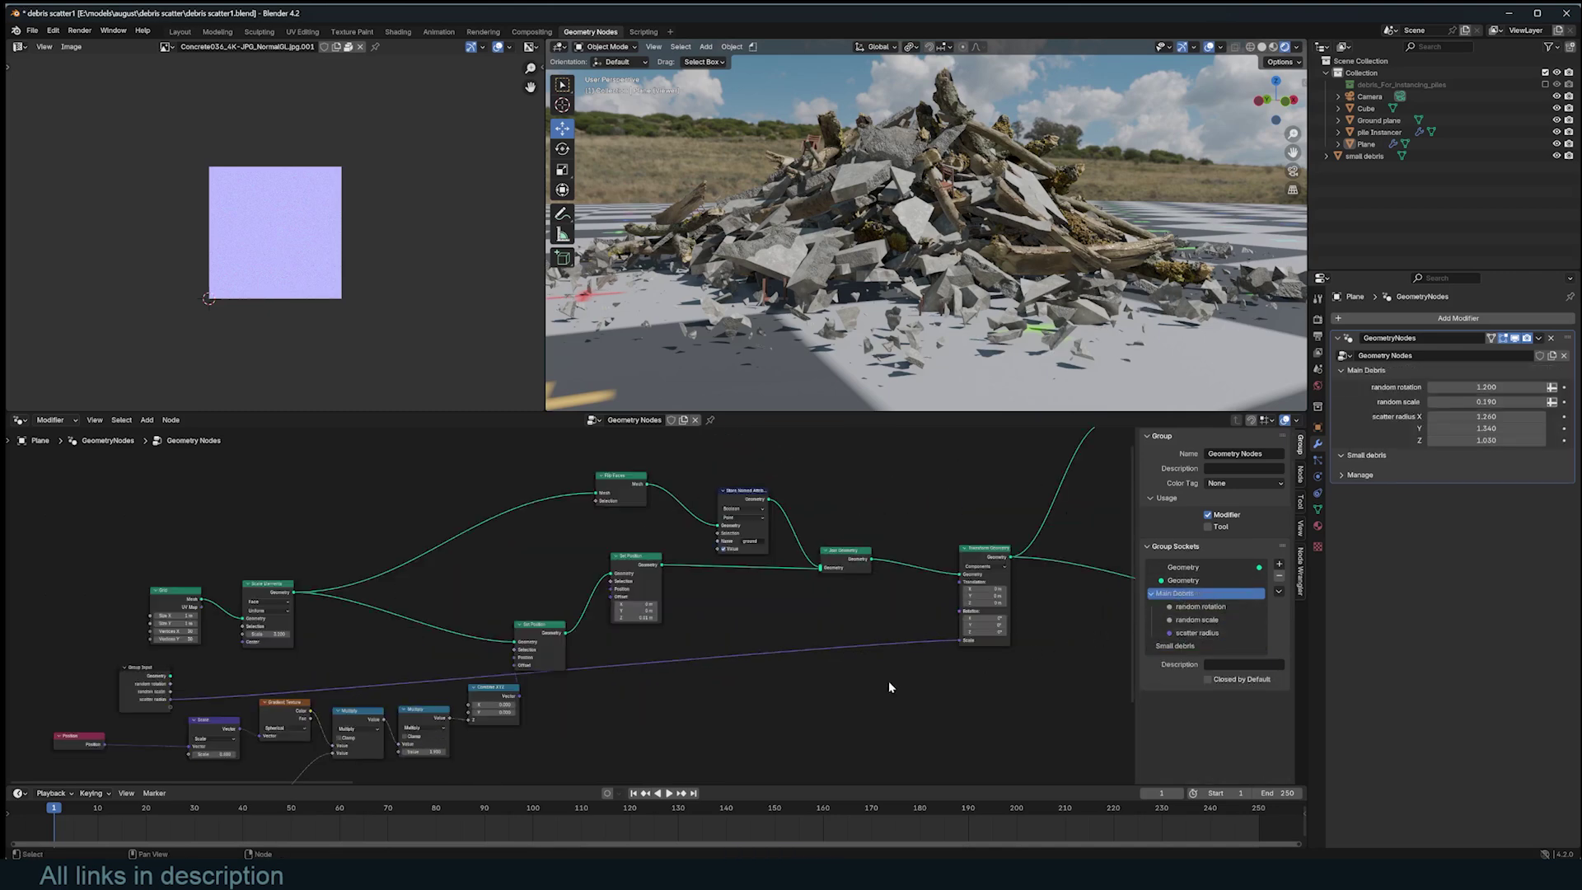
# Step: Expose the Density of Distribute Points in Volume through a nearby Group Input node and place its socket in the Main Debris panel
pyautogui.keyDown('ctrl'); pyautogui.moveTo(889, 687); pyautogui.dragTo(757, 633, button='middle'); pyautogui.keyUp('ctrl')
pyautogui.moveTo(953, 665); pyautogui.dragTo(509, 665, button='middle')
pyautogui.keyDown('ctrl'); pyautogui.moveTo(857, 643); pyautogui.dragTo(718, 639, button='middle'); pyautogui.keyUp('ctrl')
pyautogui.keyDown('ctrl'); pyautogui.moveTo(886, 645); pyautogui.dragTo(734, 645, button='middle'); pyautogui.keyUp('ctrl')
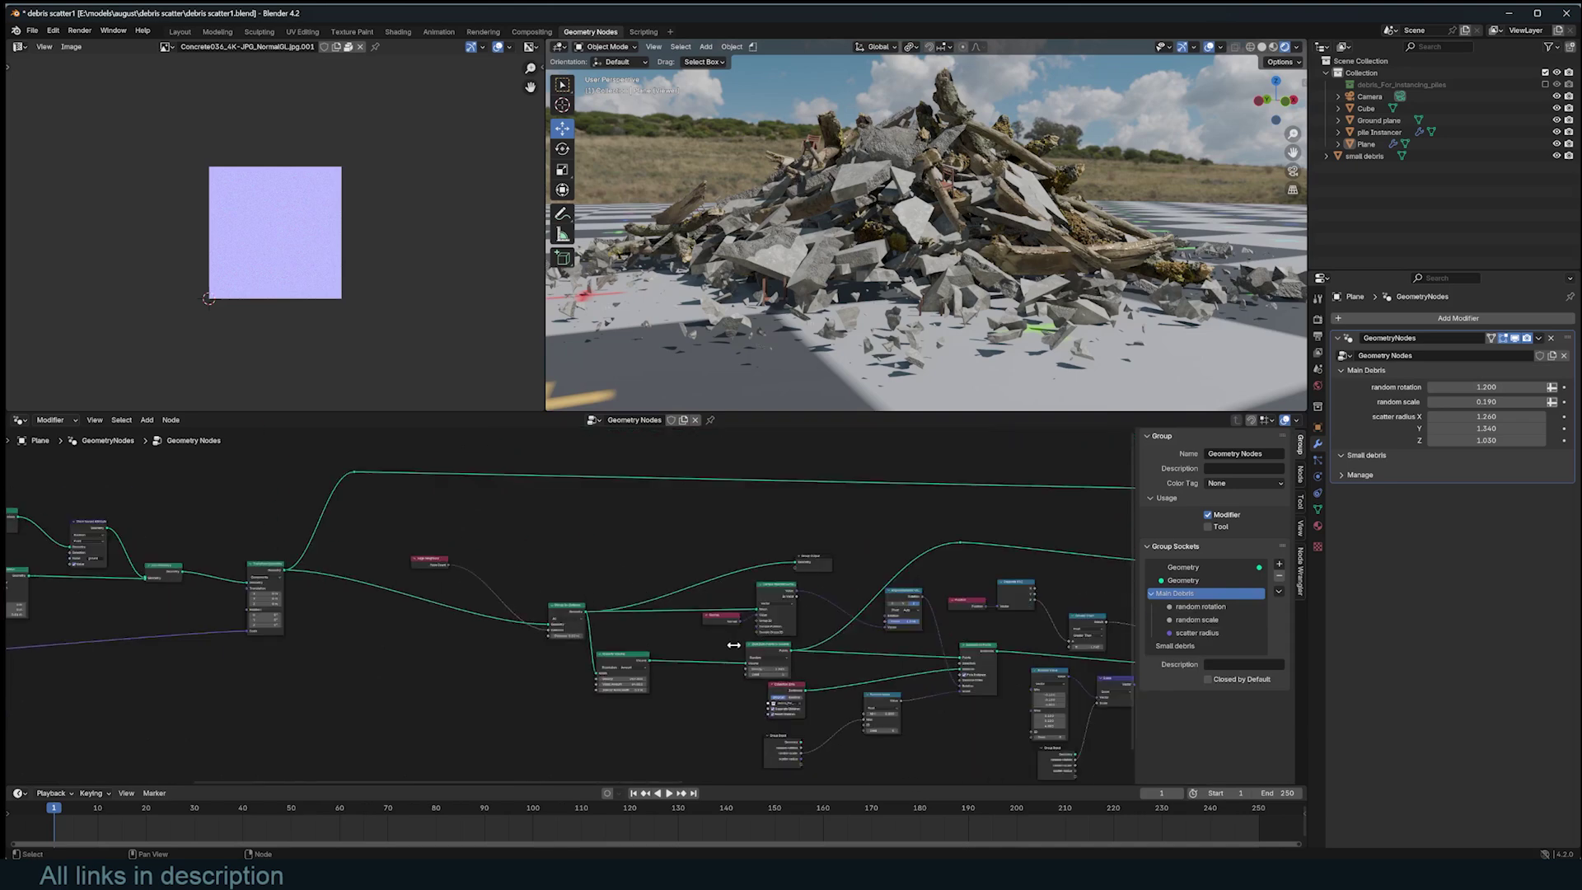
pyautogui.moveTo(370, 646); pyautogui.dragTo(720, 646, button='middle')
pyautogui.scroll(1, 212, 628)
pyautogui.moveTo(209, 628); pyautogui.dragTo(357, 614, button='middle')
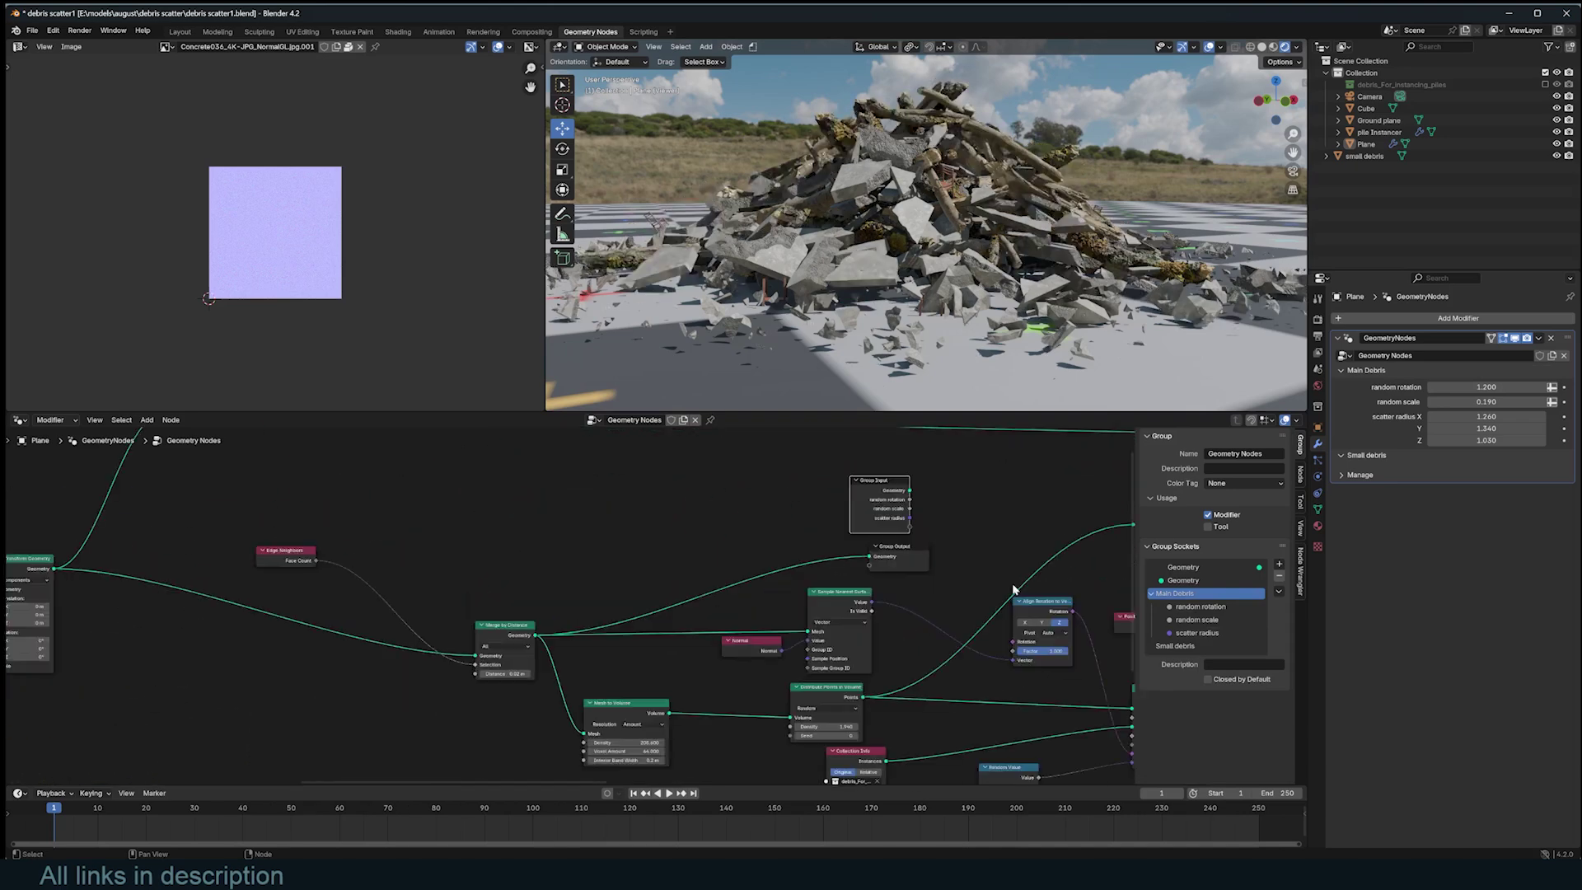
pyautogui.moveTo(1013, 590); pyautogui.dragTo(548, 635, button='middle')
pyautogui.scroll(-3, 753, 675)
pyautogui.moveTo(793, 695); pyautogui.dragTo(742, 669, button='middle')
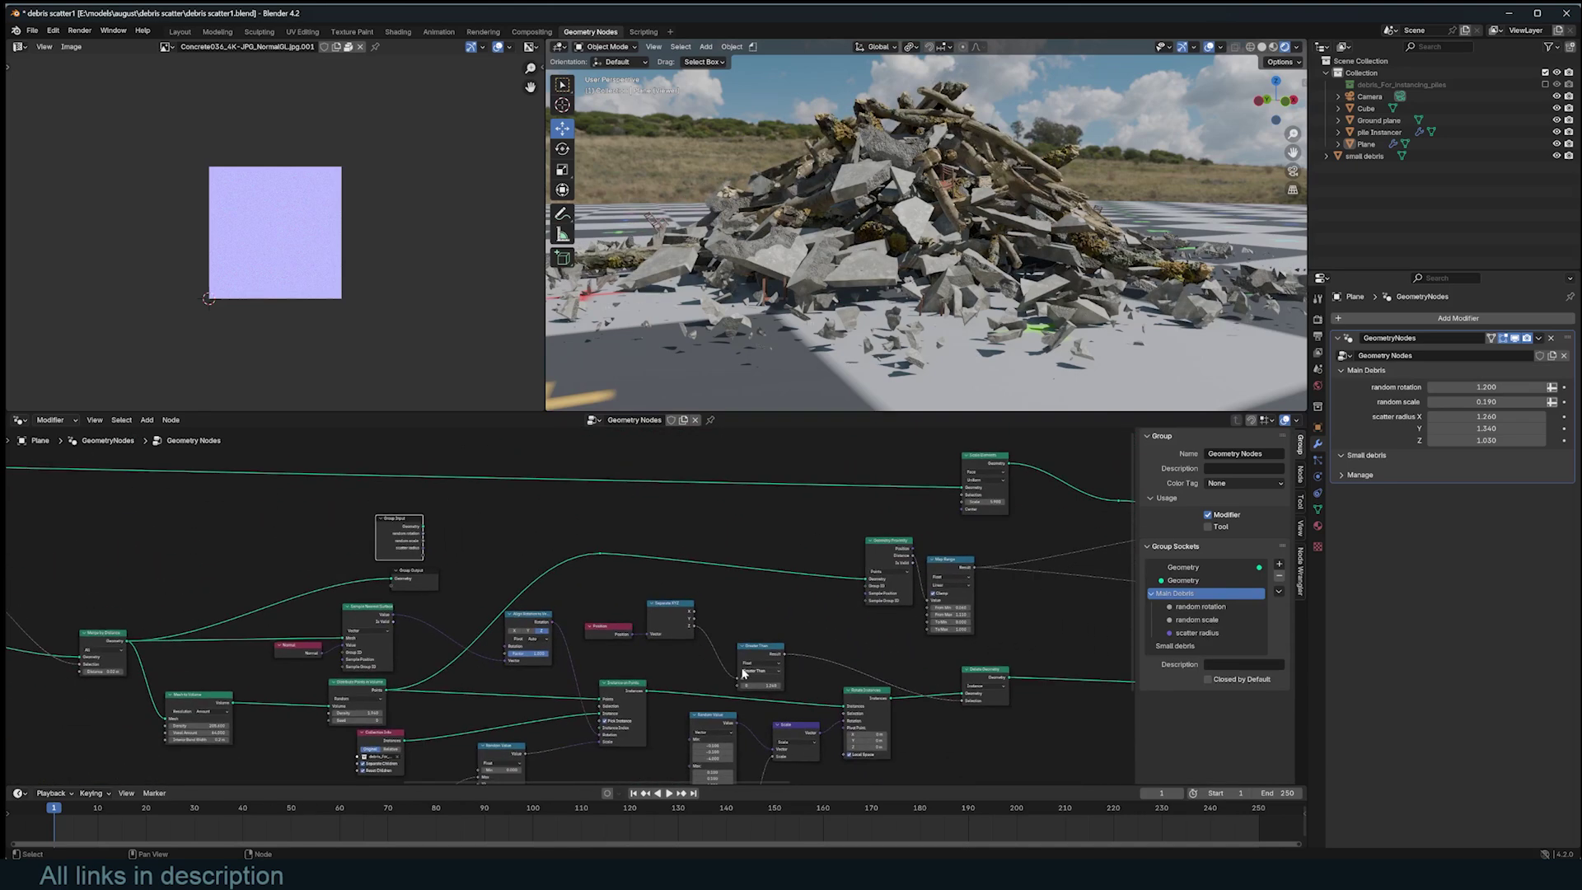
pyautogui.moveTo(532, 642); pyautogui.dragTo(361, 496)
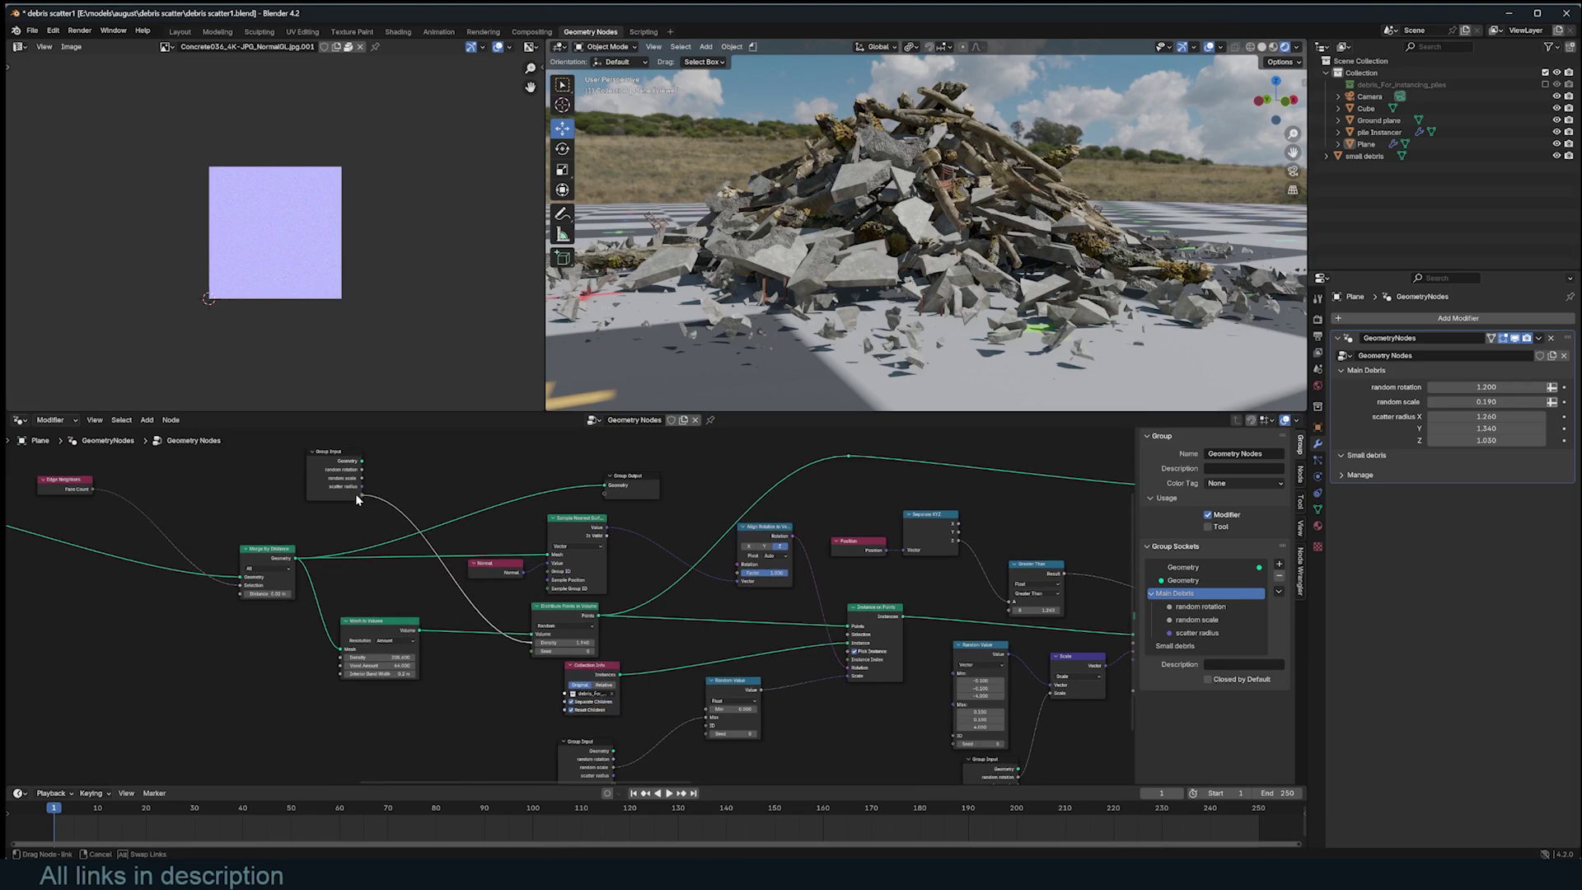
pyautogui.moveTo(1181, 610); pyautogui.dragTo(1181, 608)
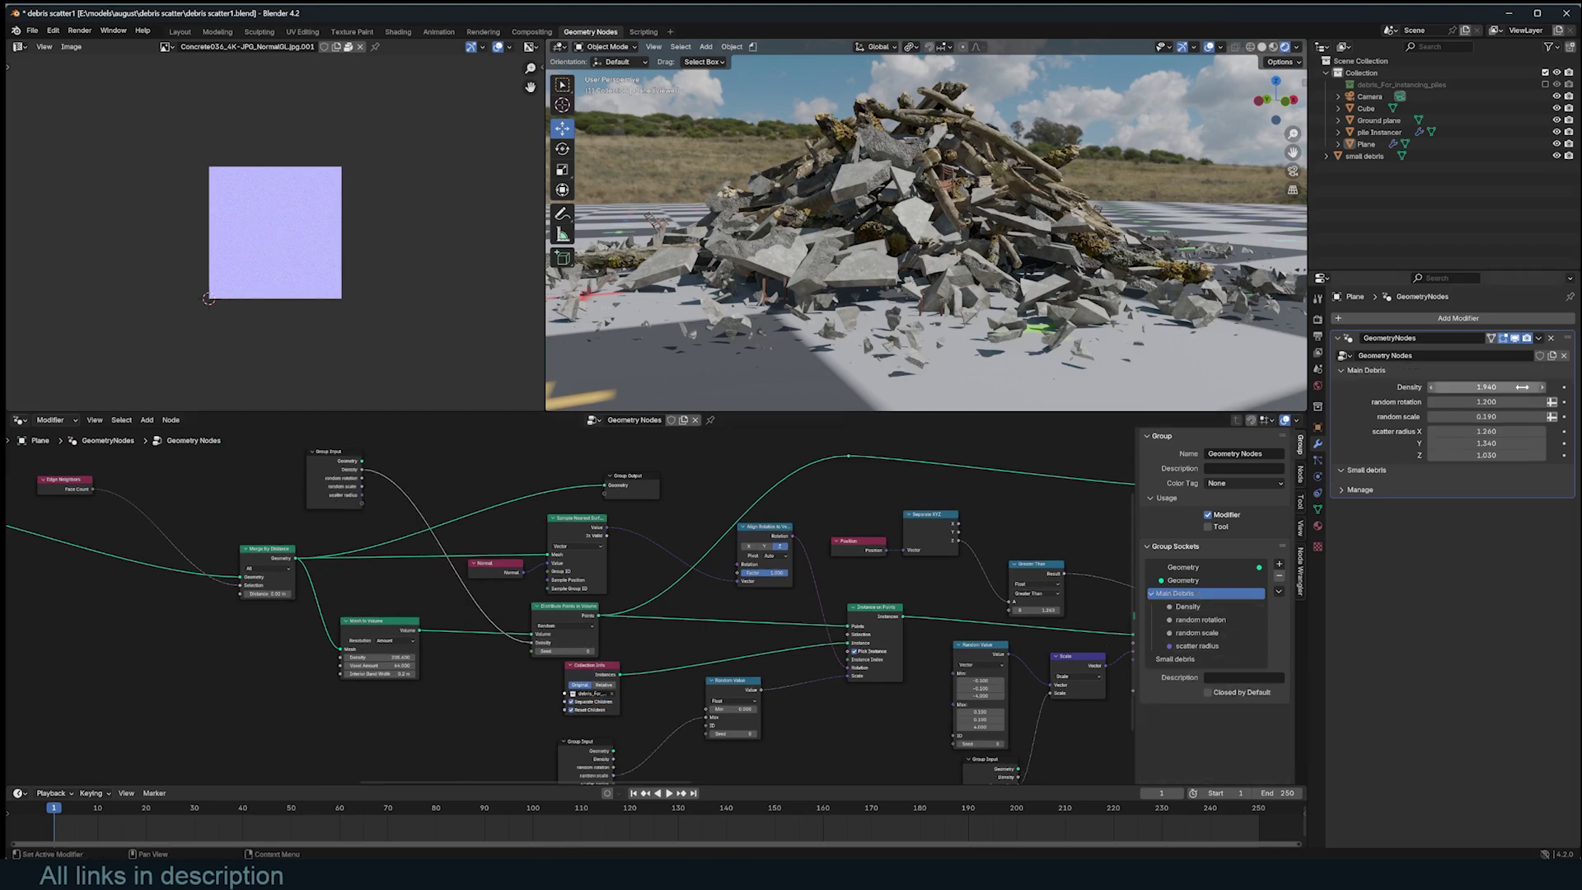
# Step: Try lower and higher Density values for the main debris in the modifier, ending at 3.200
pyautogui.moveTo(1503, 387); pyautogui.dragTo(1552, 386)
pyautogui.scroll(-4, 1171, 337)
pyautogui.moveTo(1170, 330); pyautogui.dragTo(926, 389, button='middle')
pyautogui.moveTo(1488, 386); pyautogui.dragTo(1379, 387)
pyautogui.moveTo(1486, 386); pyautogui.dragTo(1550, 387)
pyautogui.moveTo(1030, 272); pyautogui.dragTo(1242, 409, button='middle')
pyautogui.moveTo(825, 574); pyautogui.dragTo(903, 549, button='middle')
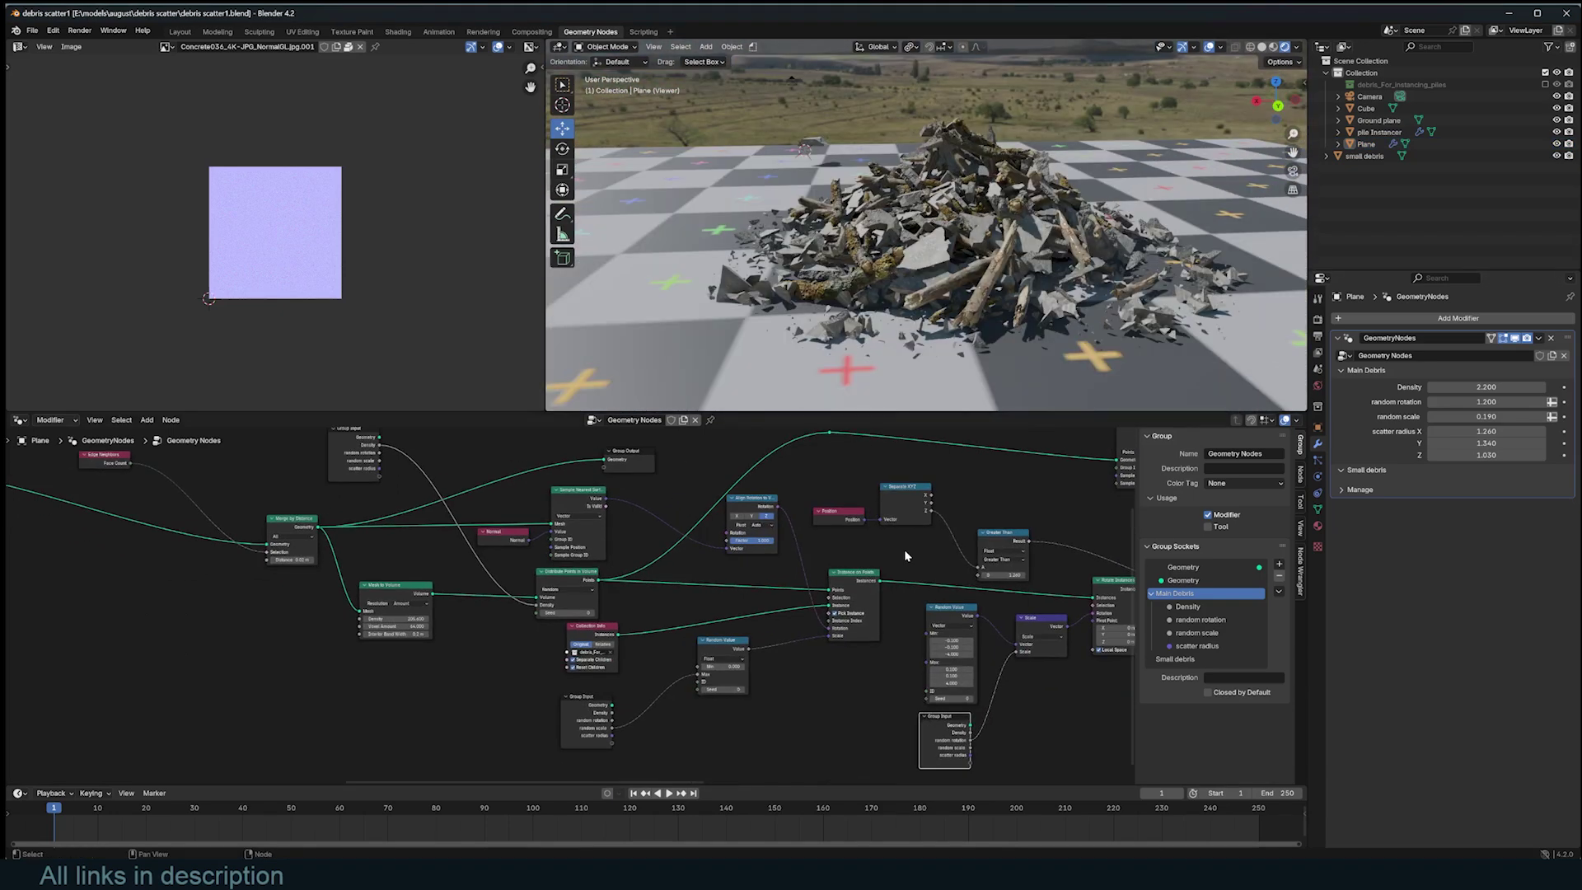
# Step: Expose the Collection of the Collection Info node through the nearby Group Input, place its socket in the Main Debris panel and save the file
pyautogui.scroll(3, 903, 549)
pyautogui.moveTo(626, 608); pyautogui.dragTo(800, 586, button='middle')
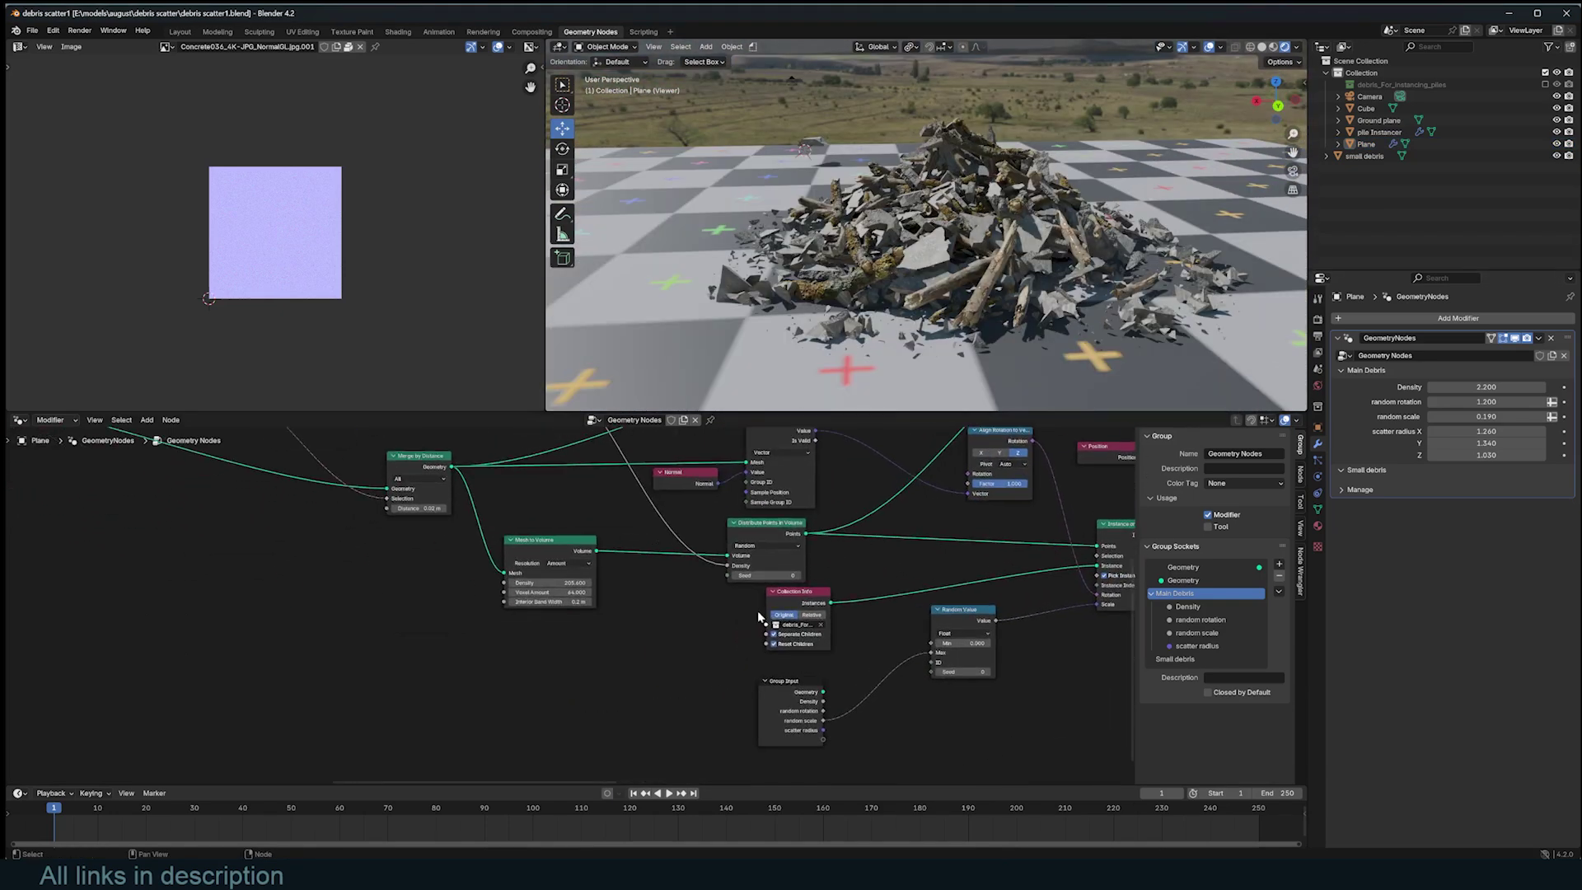
pyautogui.moveTo(683, 615); pyautogui.dragTo(863, 620, button='middle')
pyautogui.scroll(-6, 593, 579)
pyautogui.scroll(2, 590, 575)
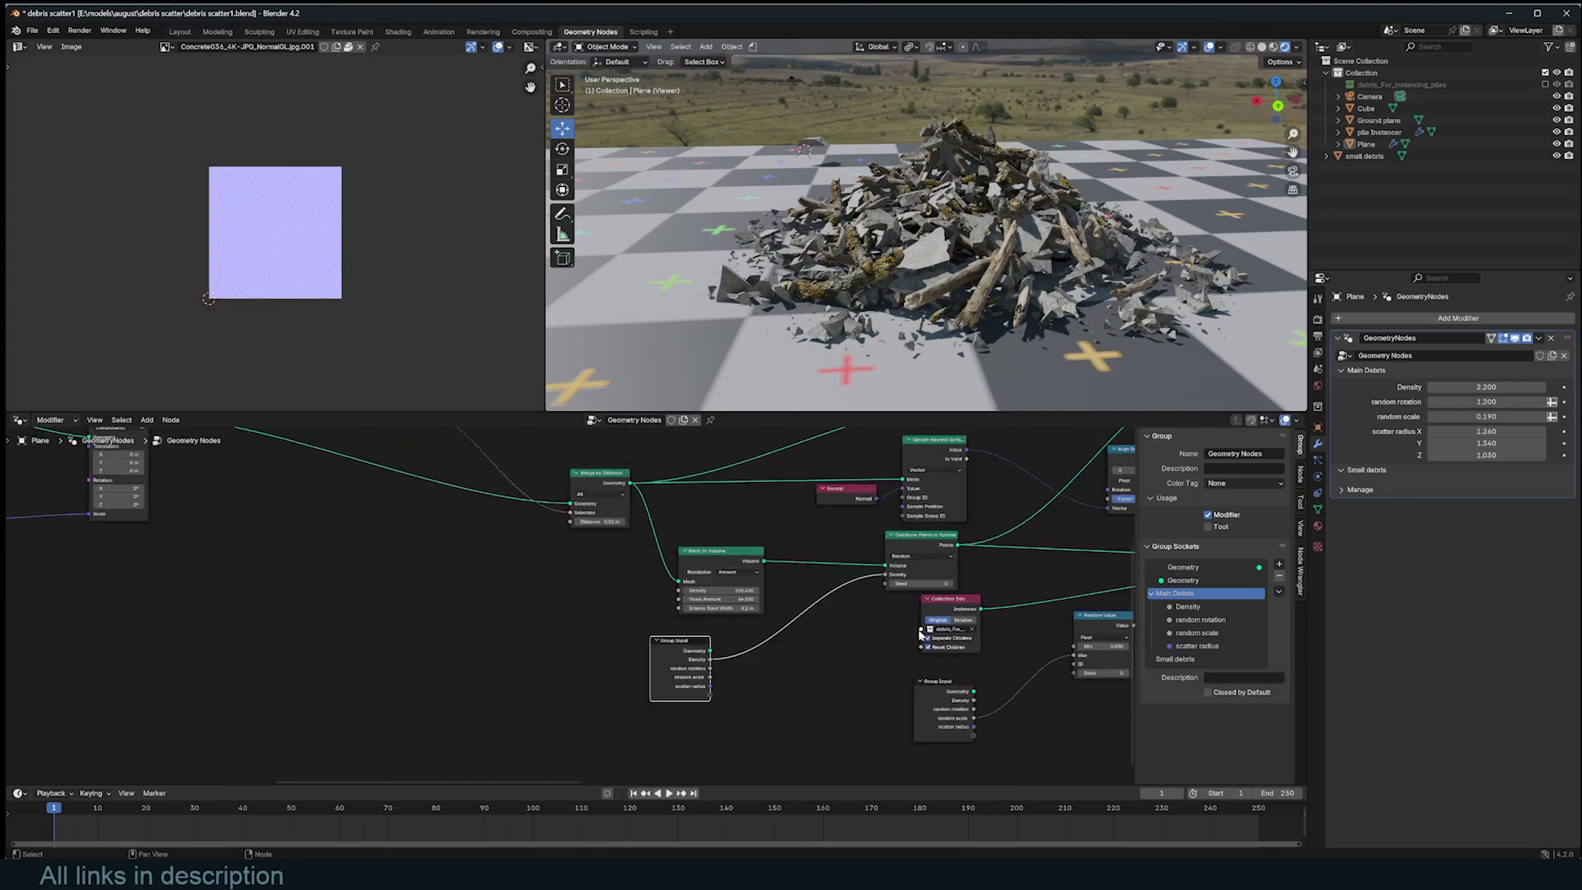
pyautogui.moveTo(921, 630); pyautogui.dragTo(714, 696)
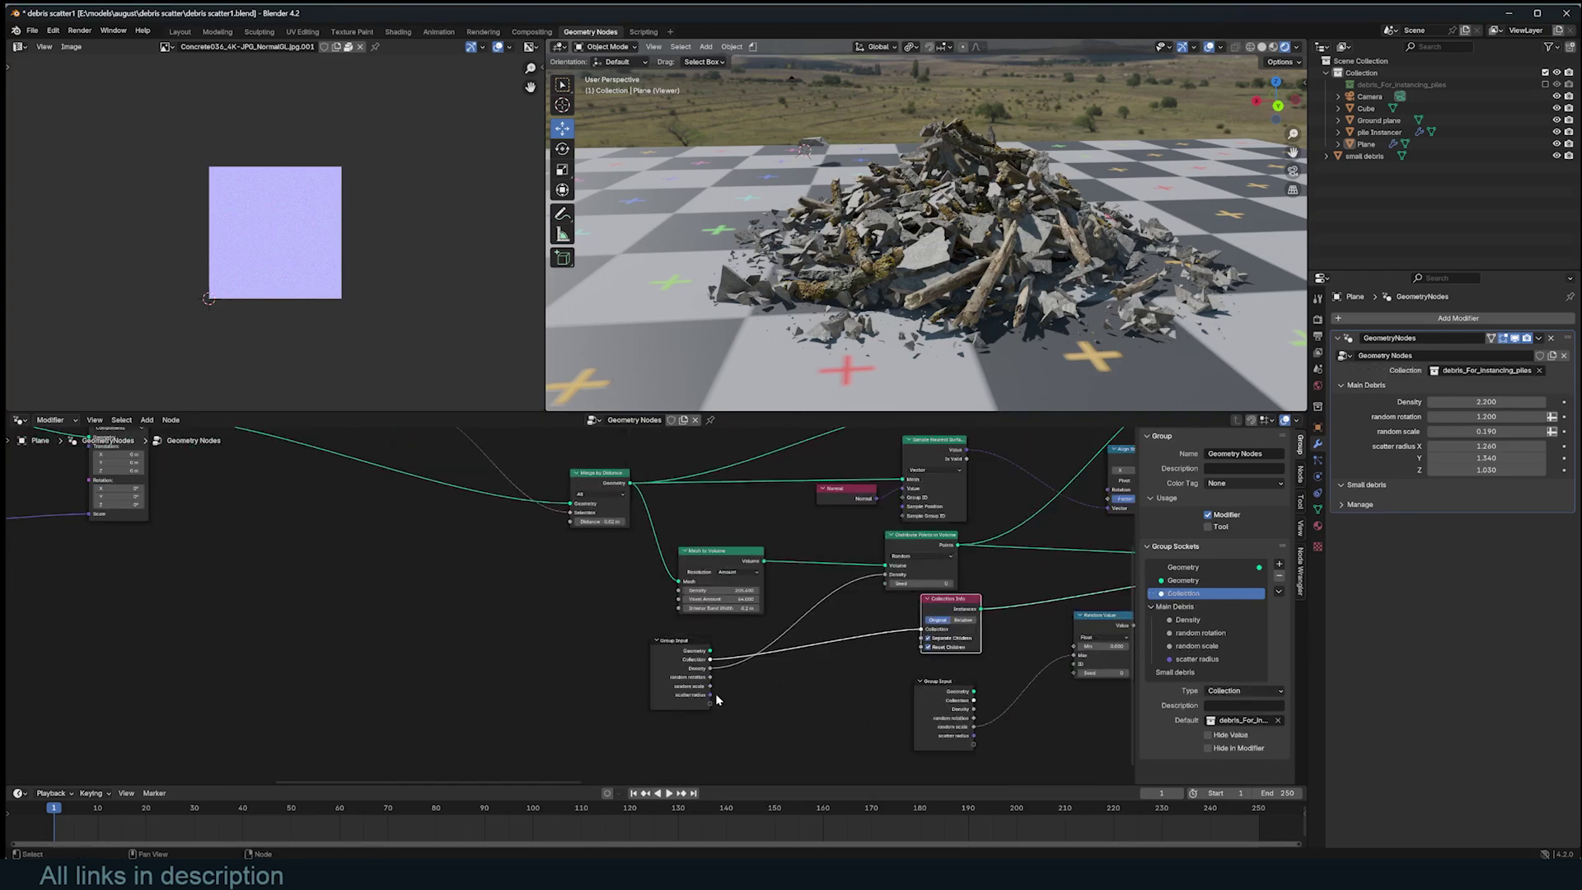
pyautogui.hotkey('ctrl', 's')
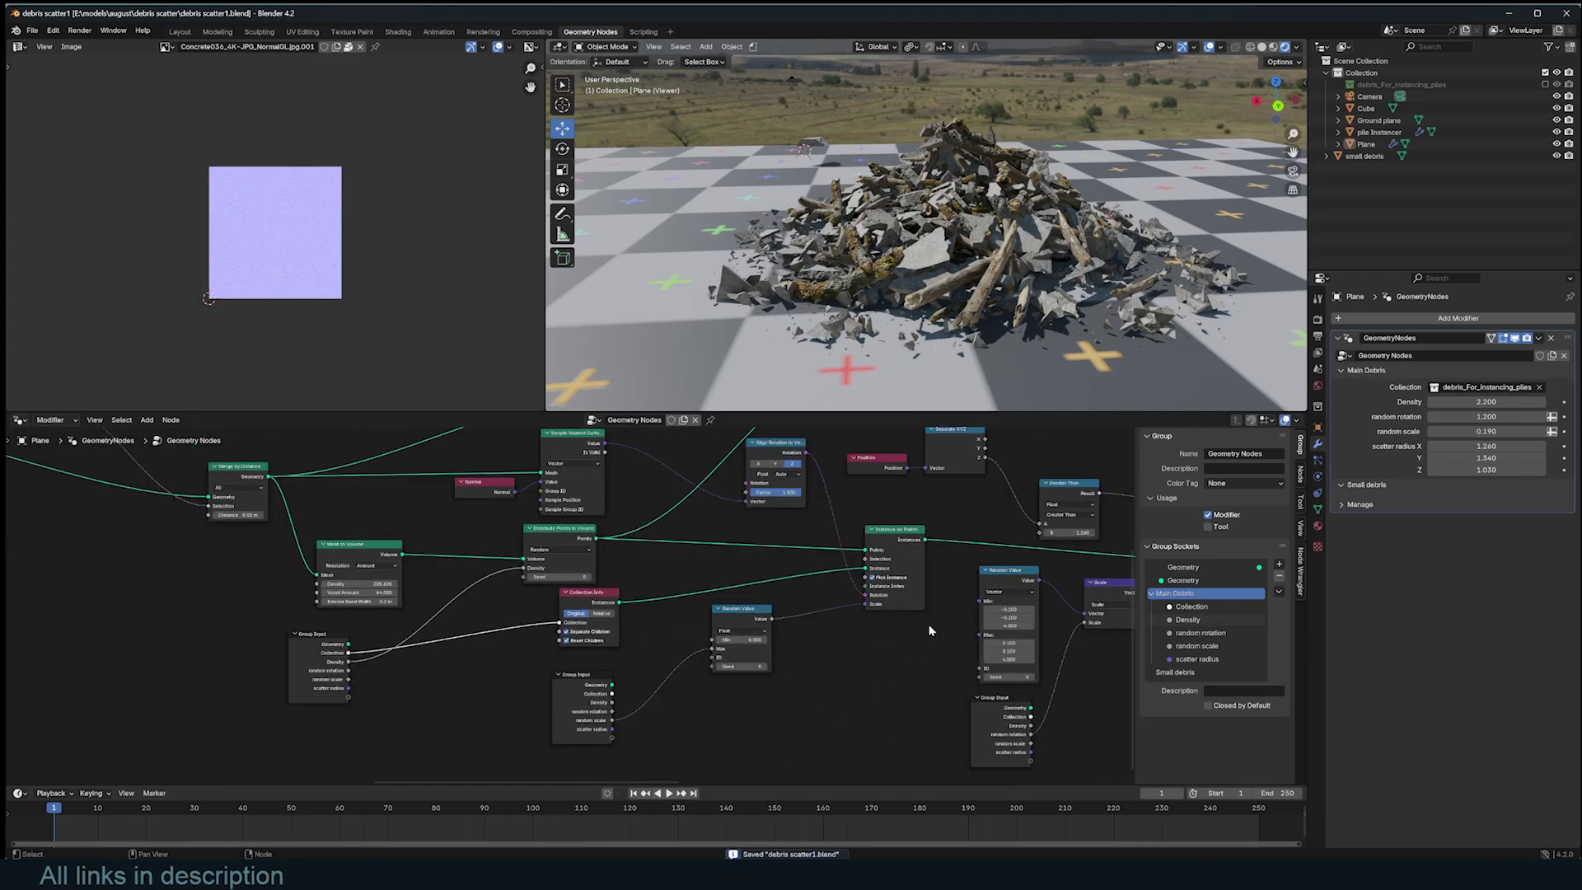
# Step: Expose the B threshold of the main debris Greater Than node through a nearby Group Input node
pyautogui.moveTo(915, 625); pyautogui.dragTo(633, 658, button='middle')
pyautogui.moveTo(789, 723); pyautogui.dragTo(820, 688, button='middle')
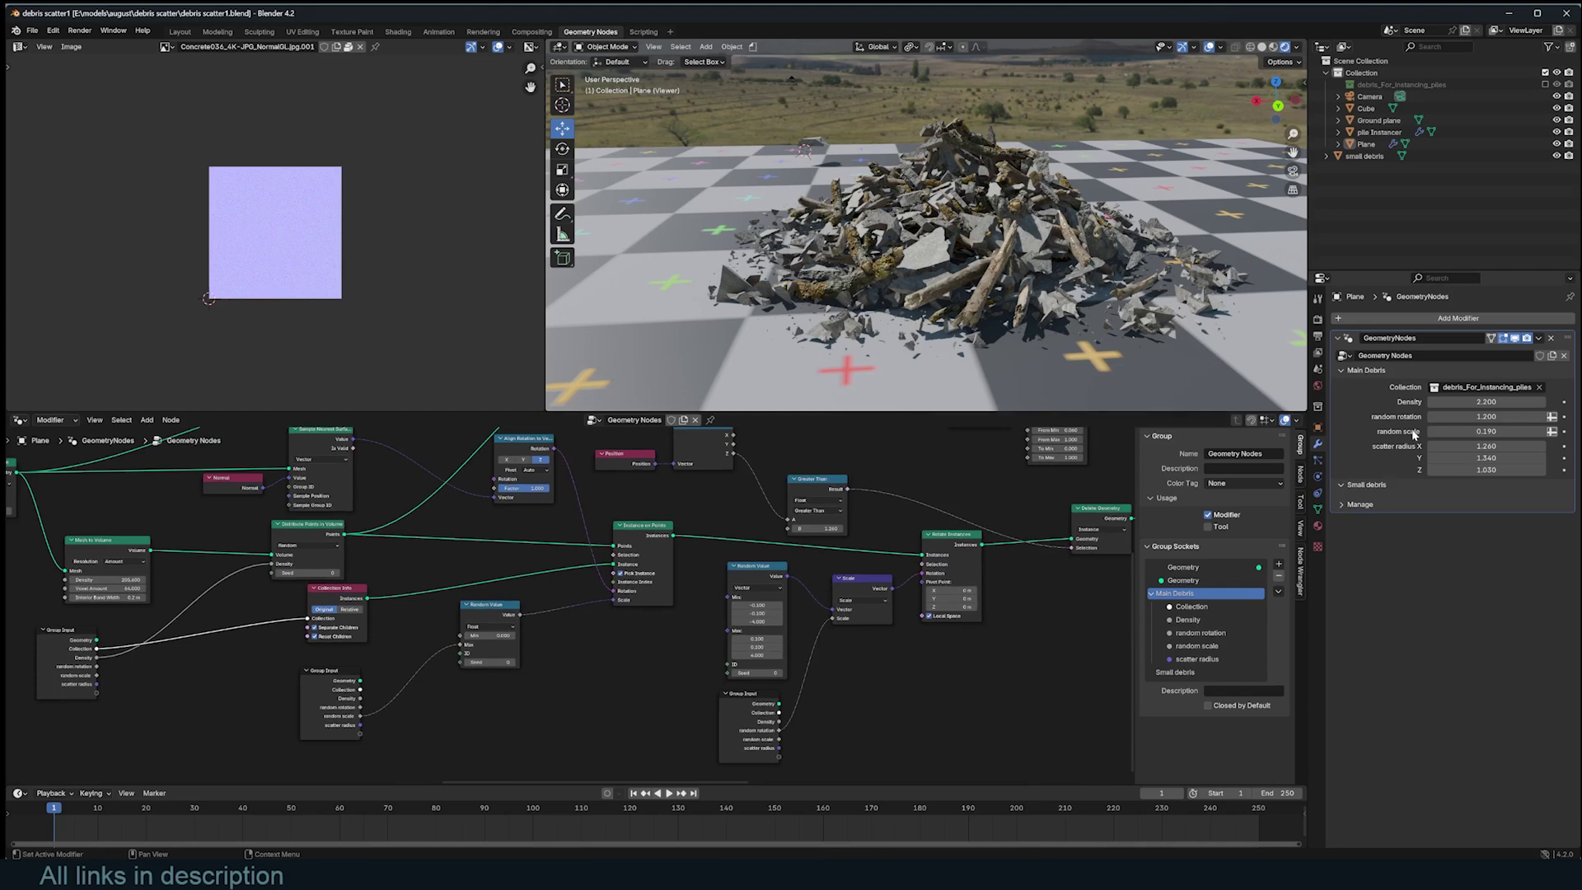
pyautogui.moveTo(692, 594); pyautogui.dragTo(766, 543, button='middle')
pyautogui.click(842, 527)
pyautogui.click(968, 526)
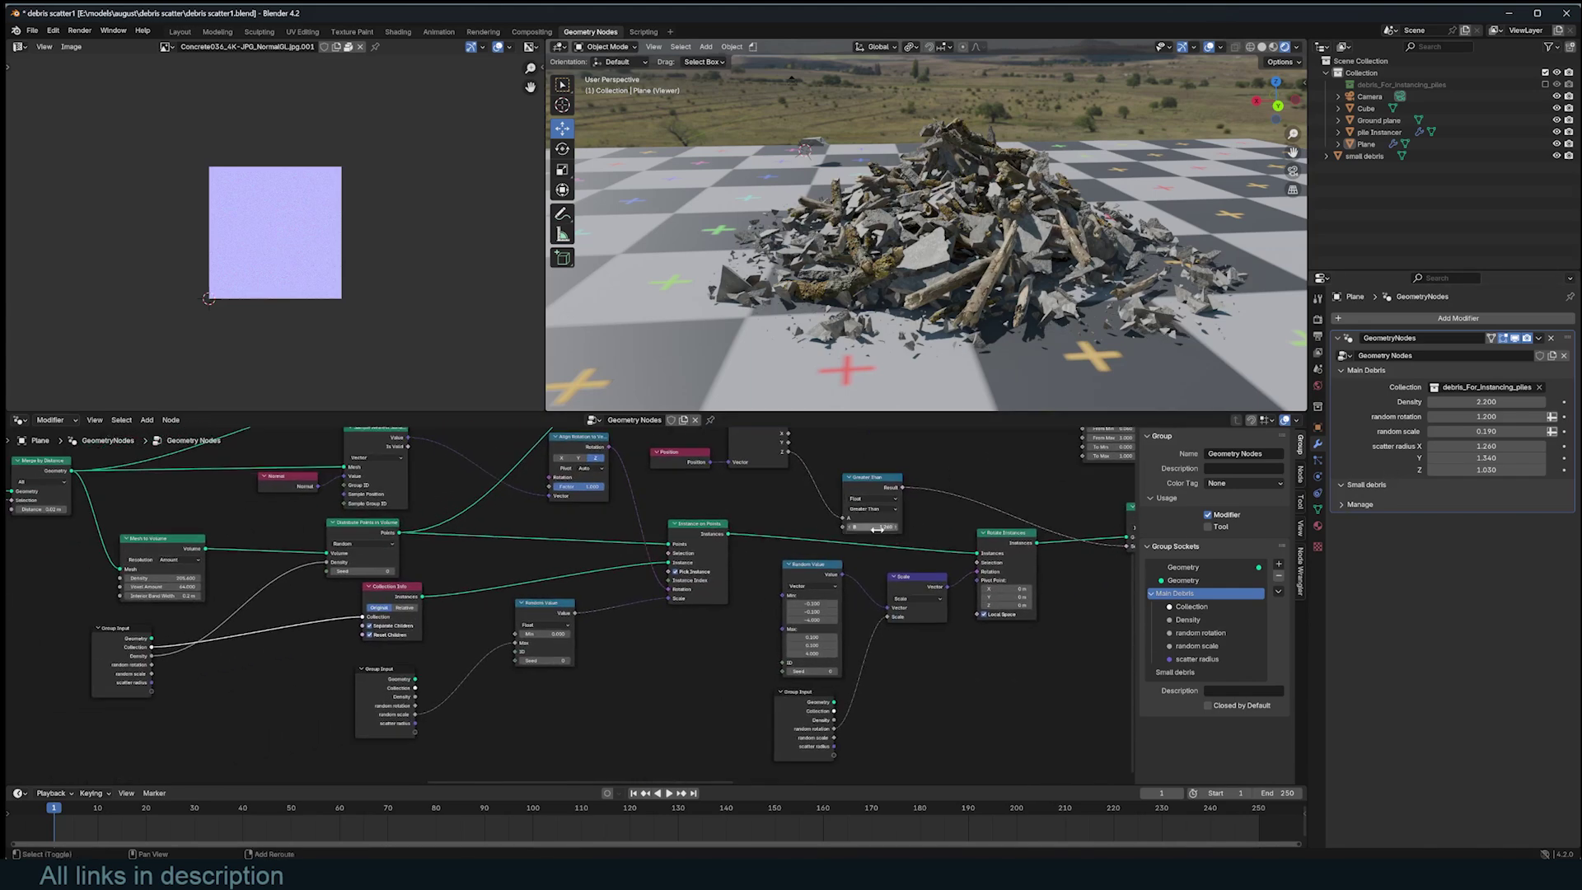
pyautogui.keyDown('shift'); pyautogui.moveTo(873, 527); pyautogui.dragTo(414, 732); pyautogui.keyUp('shift')
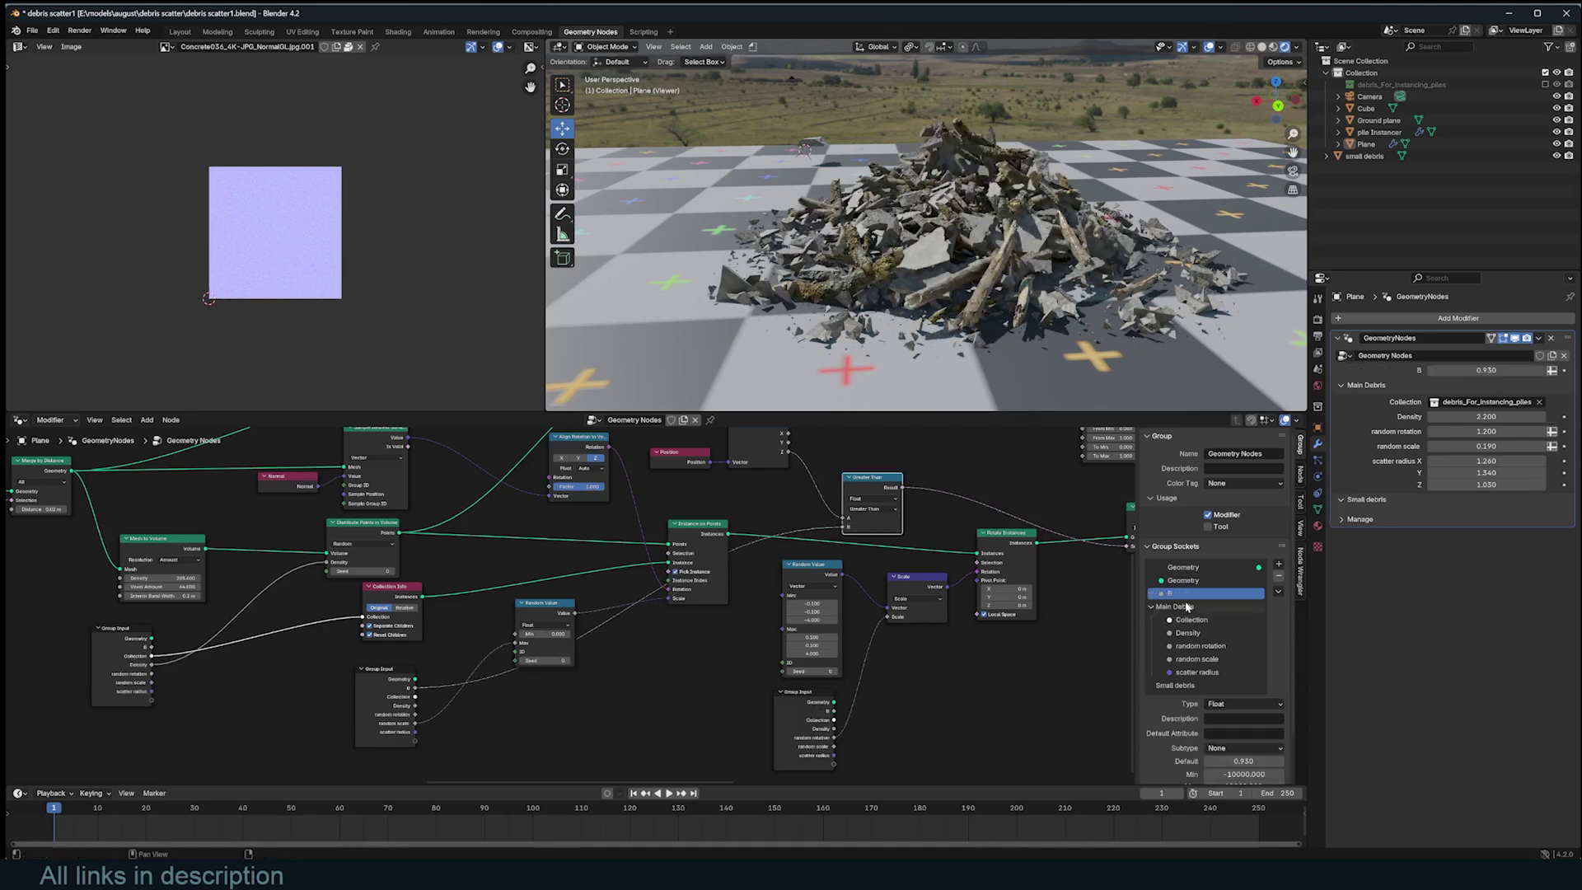
# Step: Rename the new threshold socket "Max Height", save the file and place the socket below Density in the Main Debris panel
pyautogui.doubleClick(1171, 593)
pyautogui.write('Max')
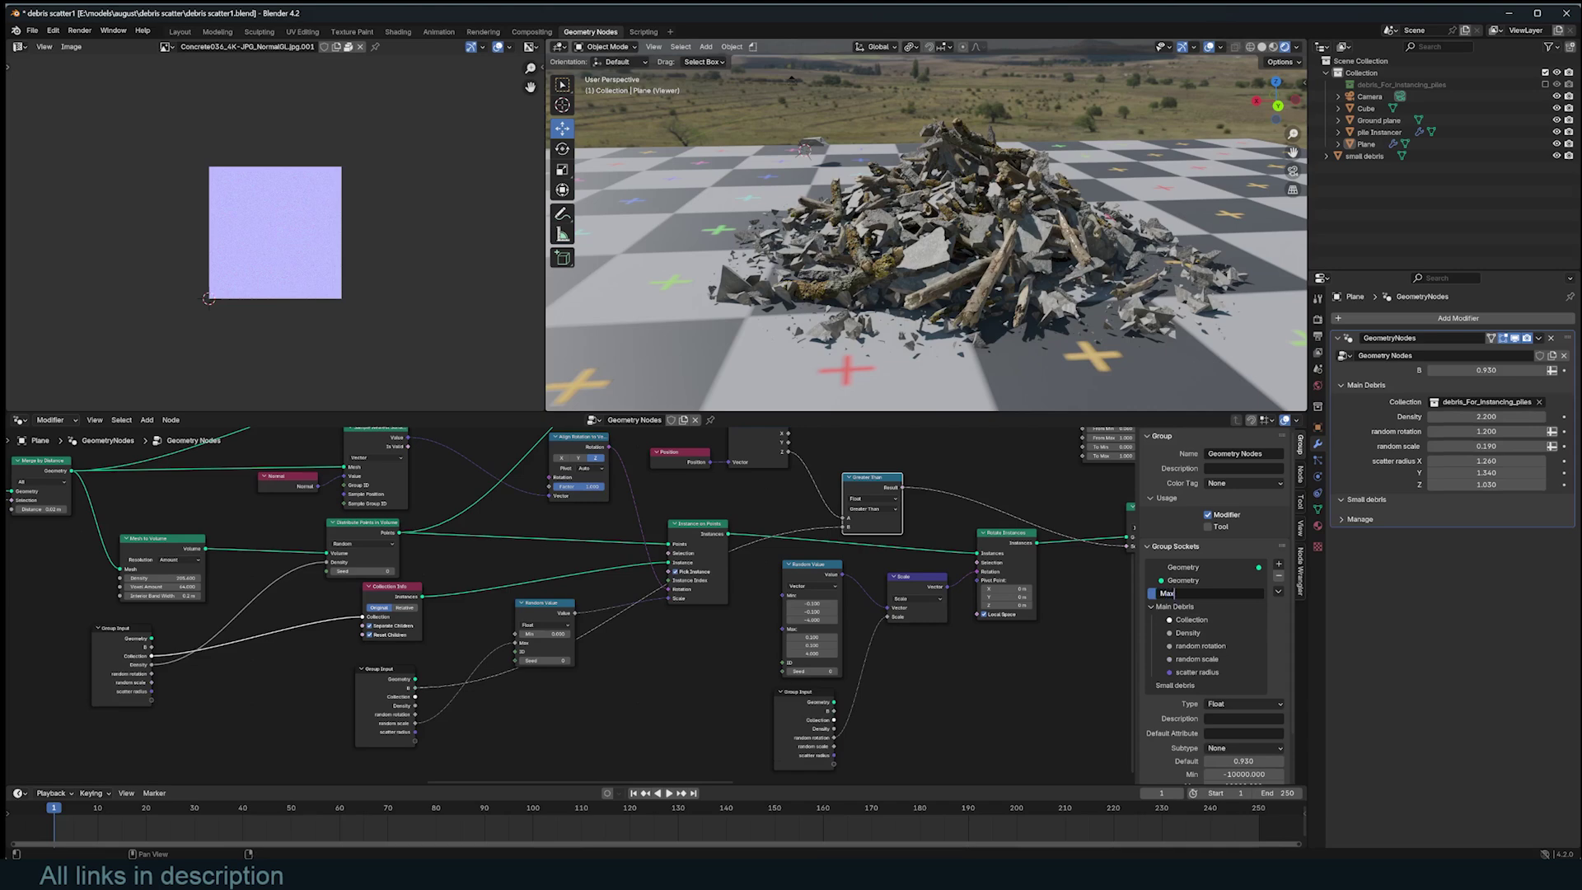
pyautogui.write(' Height')
pyautogui.press('Return')
pyautogui.hotkey('ctrl', 's')
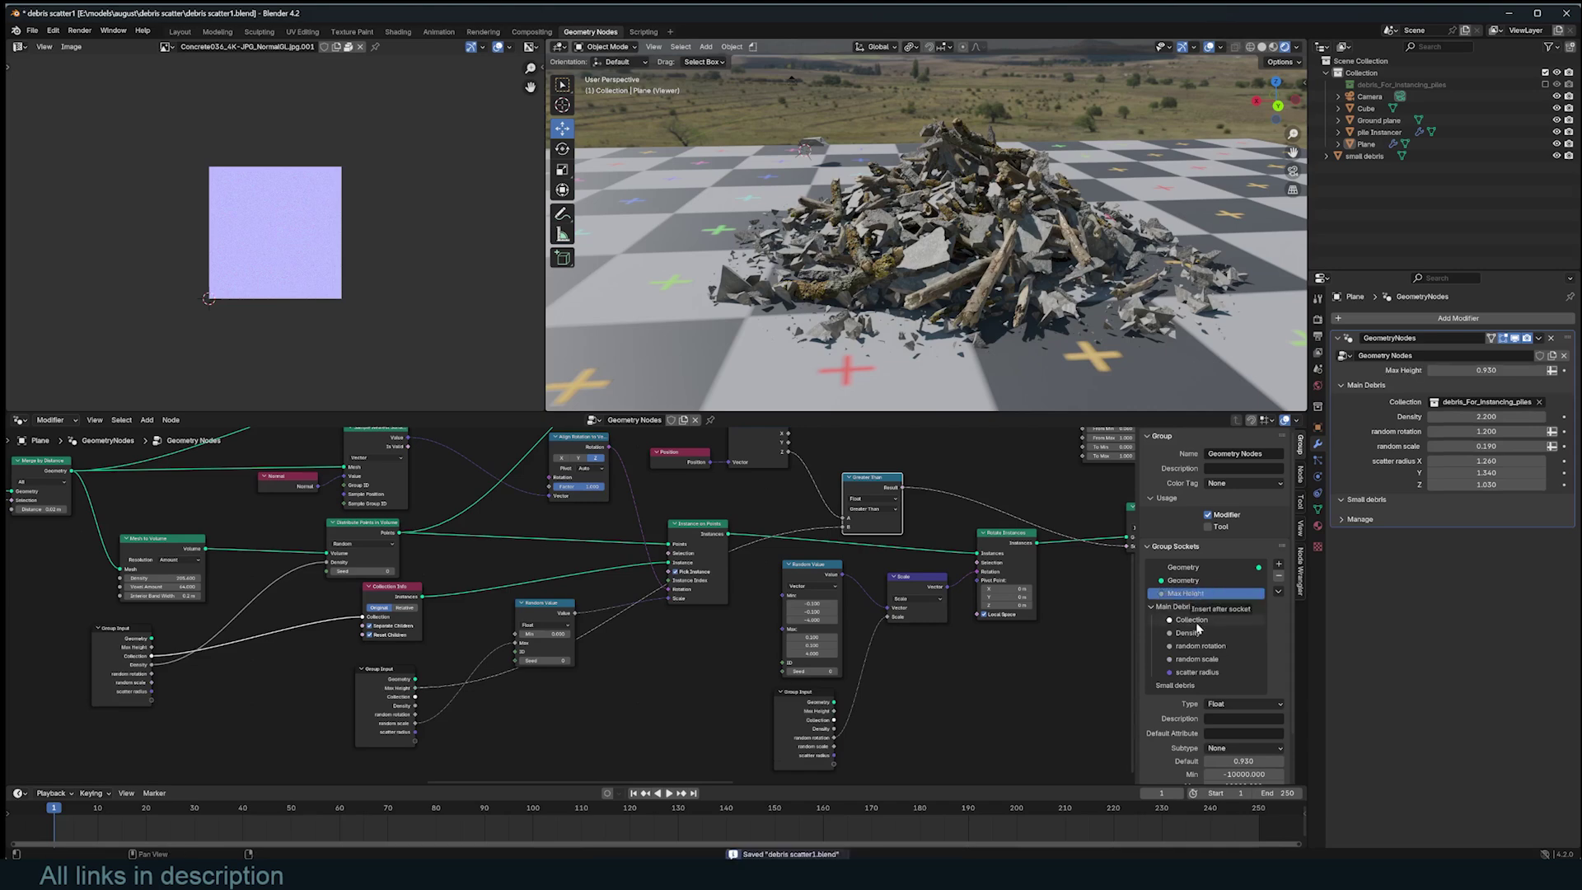
pyautogui.moveTo(1199, 630); pyautogui.dragTo(1199, 631)
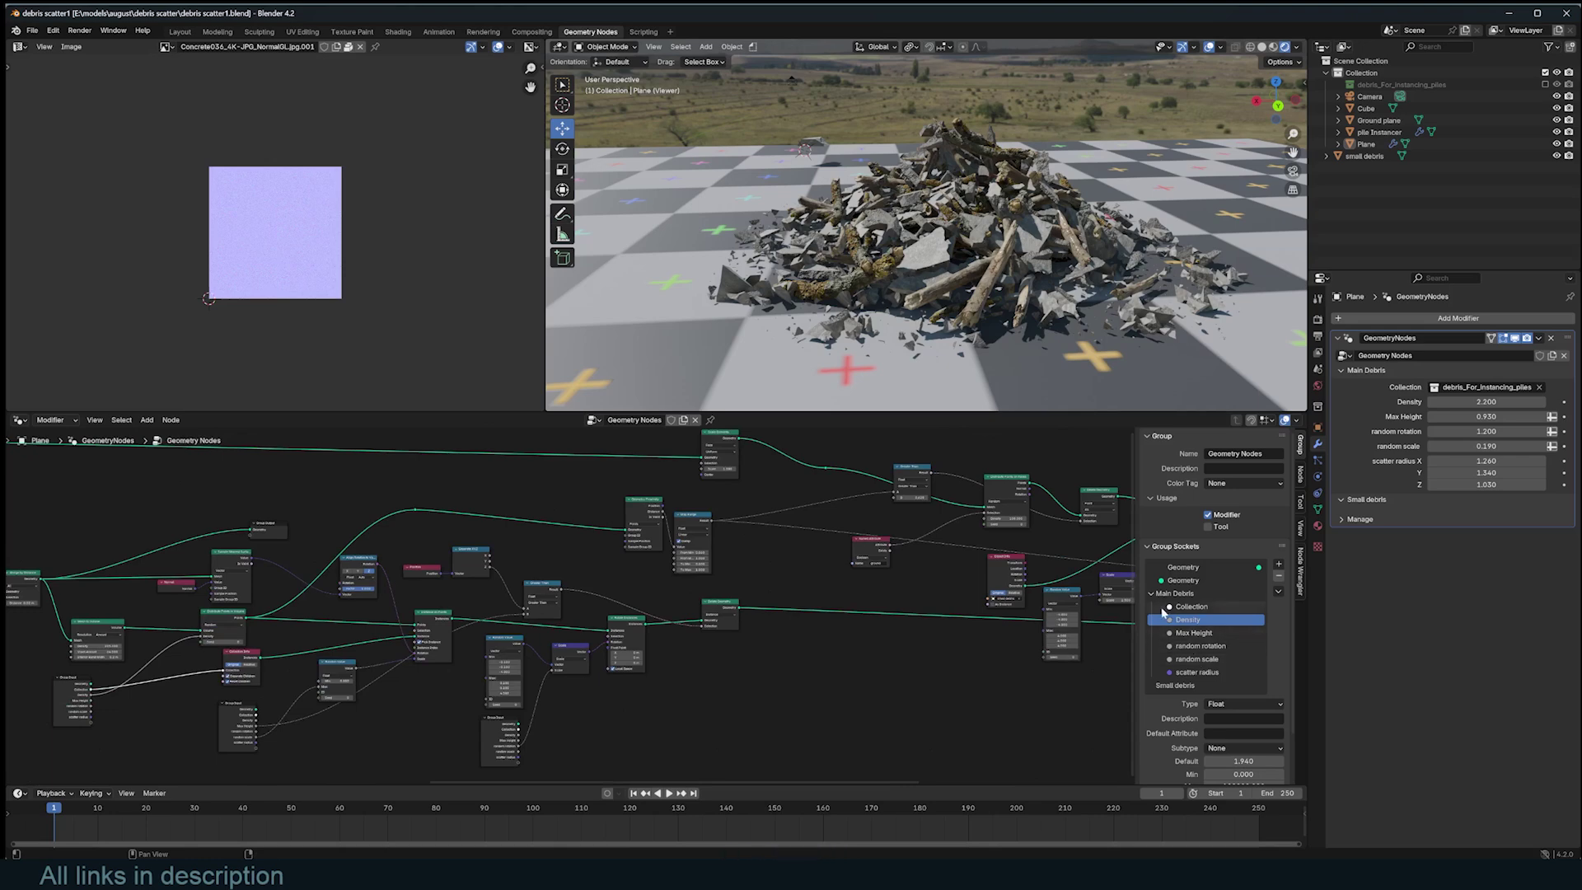
# Step: Select the Small debris panel among the group sockets and place a duplicate Group Input node near the small debris nodes
pyautogui.click(1152, 593)
pyautogui.click(1198, 607)
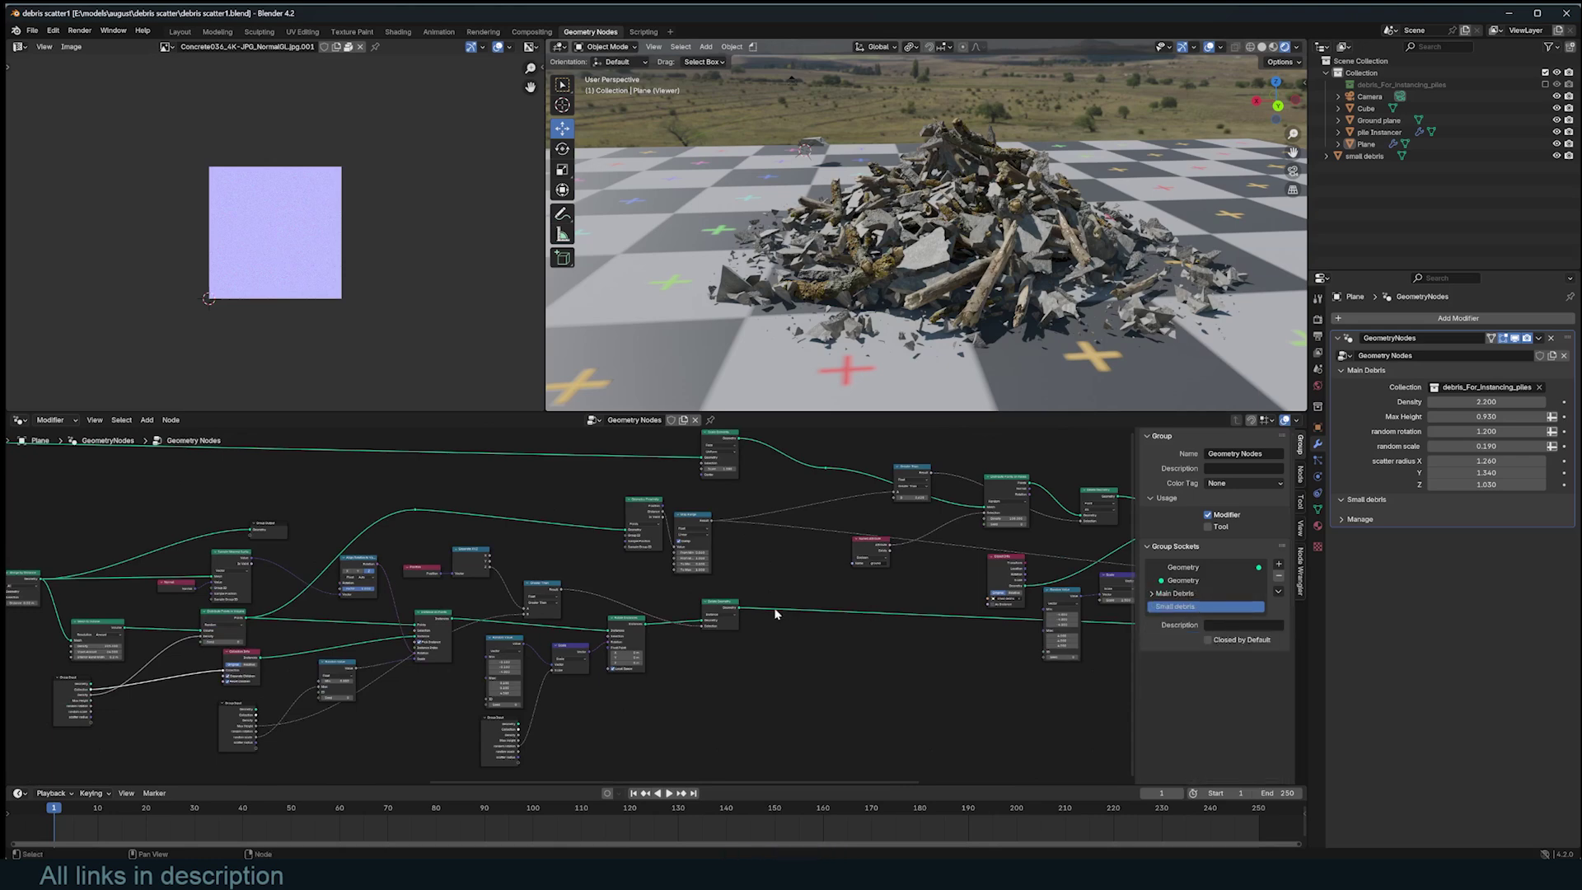
pyautogui.click(239, 715)
pyautogui.hotkey('shift', 'd')
pyautogui.click(834, 678)
pyautogui.moveTo(843, 659); pyautogui.dragTo(608, 663, button='middle')
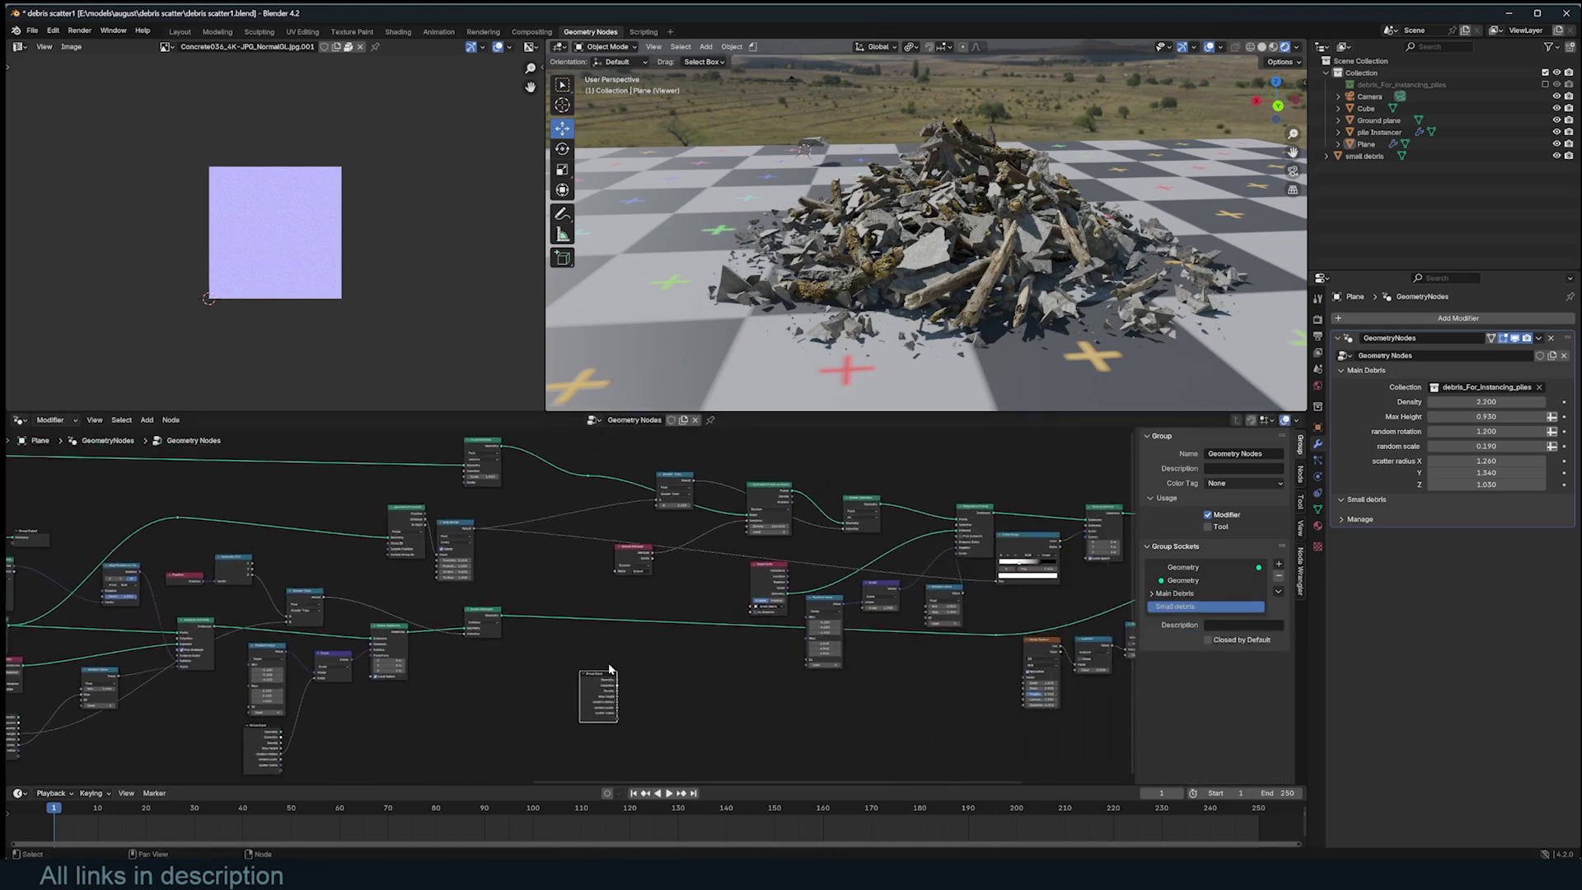
# Step: Adjust the Scale value of the Scale Elements node that sizes the small debris area
pyautogui.scroll(3, 608, 663)
pyautogui.moveTo(725, 670); pyautogui.dragTo(684, 666, button='middle')
pyautogui.moveTo(544, 675); pyautogui.dragTo(713, 743, button='middle')
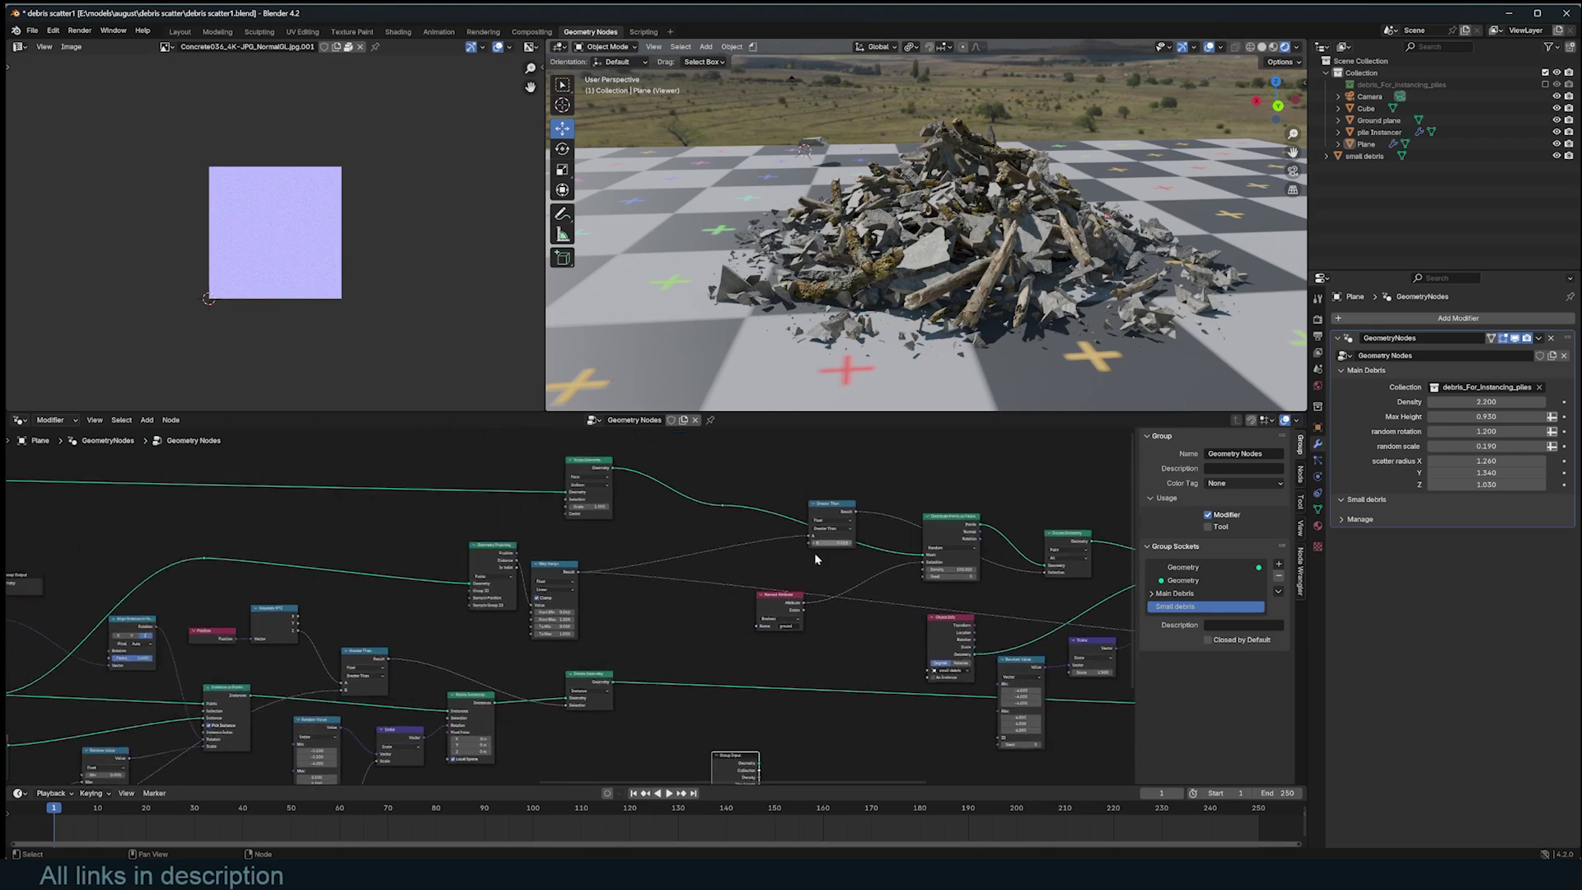
pyautogui.moveTo(595, 593); pyautogui.dragTo(733, 585, button='middle')
pyautogui.click(1152, 593)
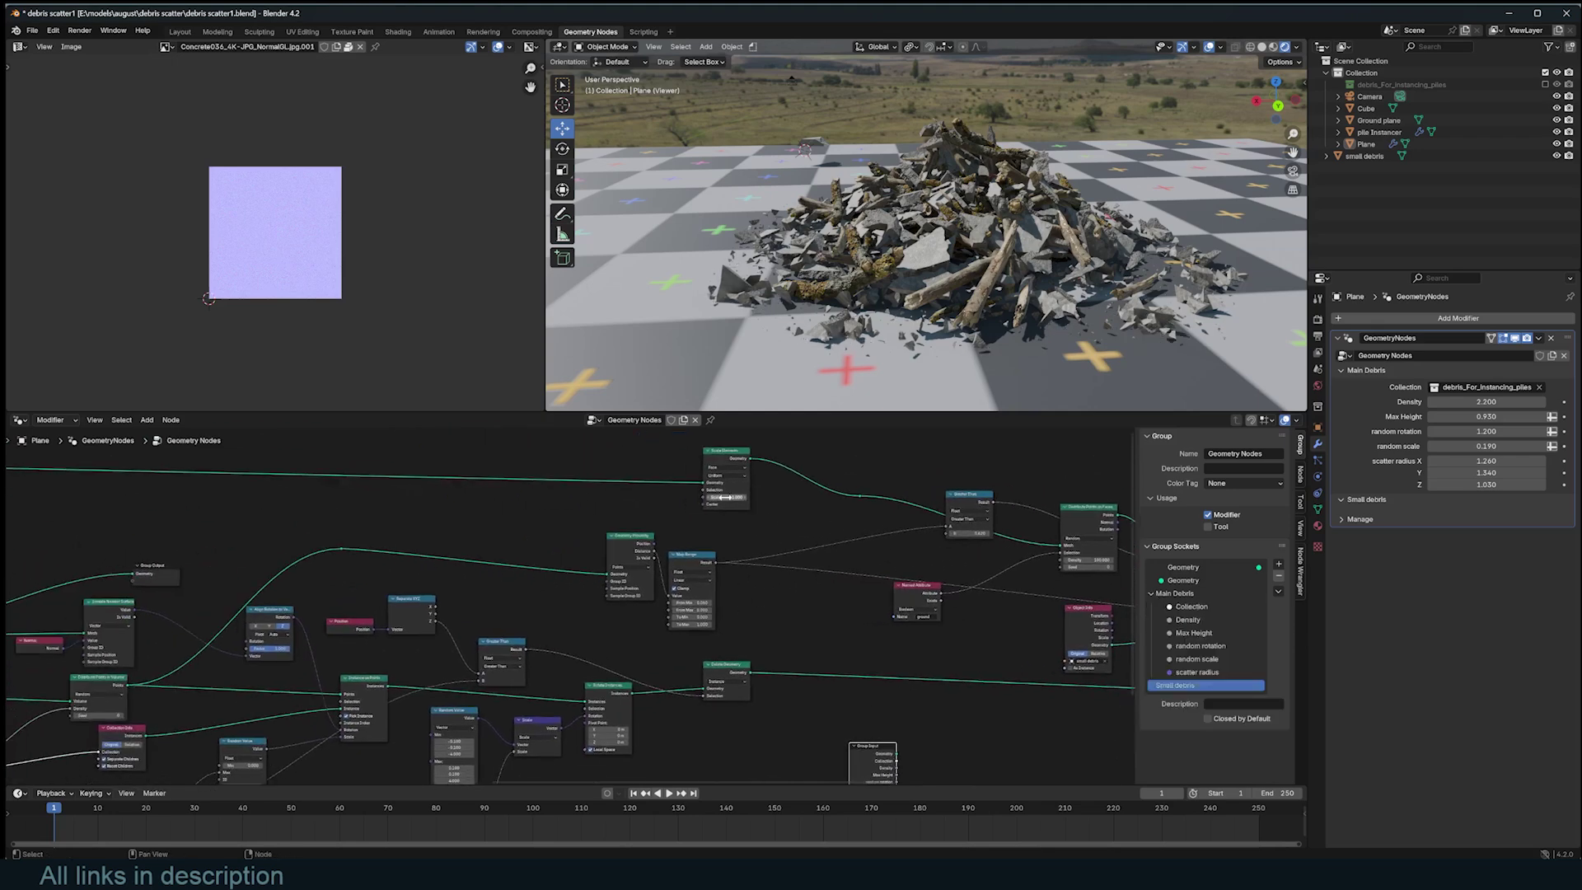
pyautogui.moveTo(727, 497); pyautogui.dragTo(774, 497)
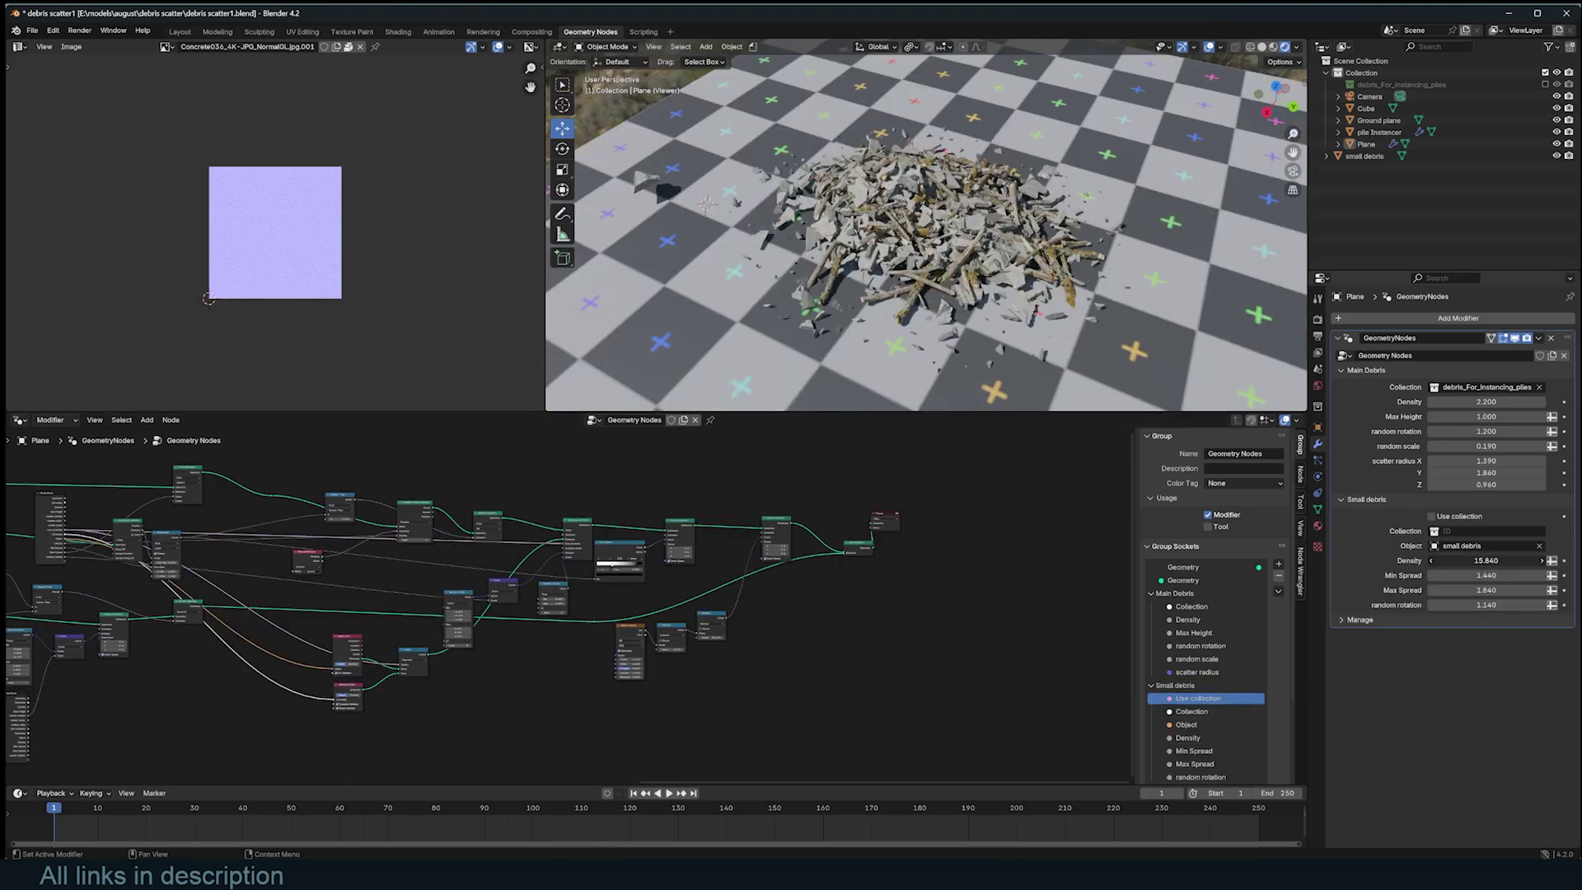
# Step: Set the Small debris Density to 18.430 in the modifier and inspect the pile up close
pyautogui.moveTo(1486, 560); pyautogui.dragTo(1524, 561)
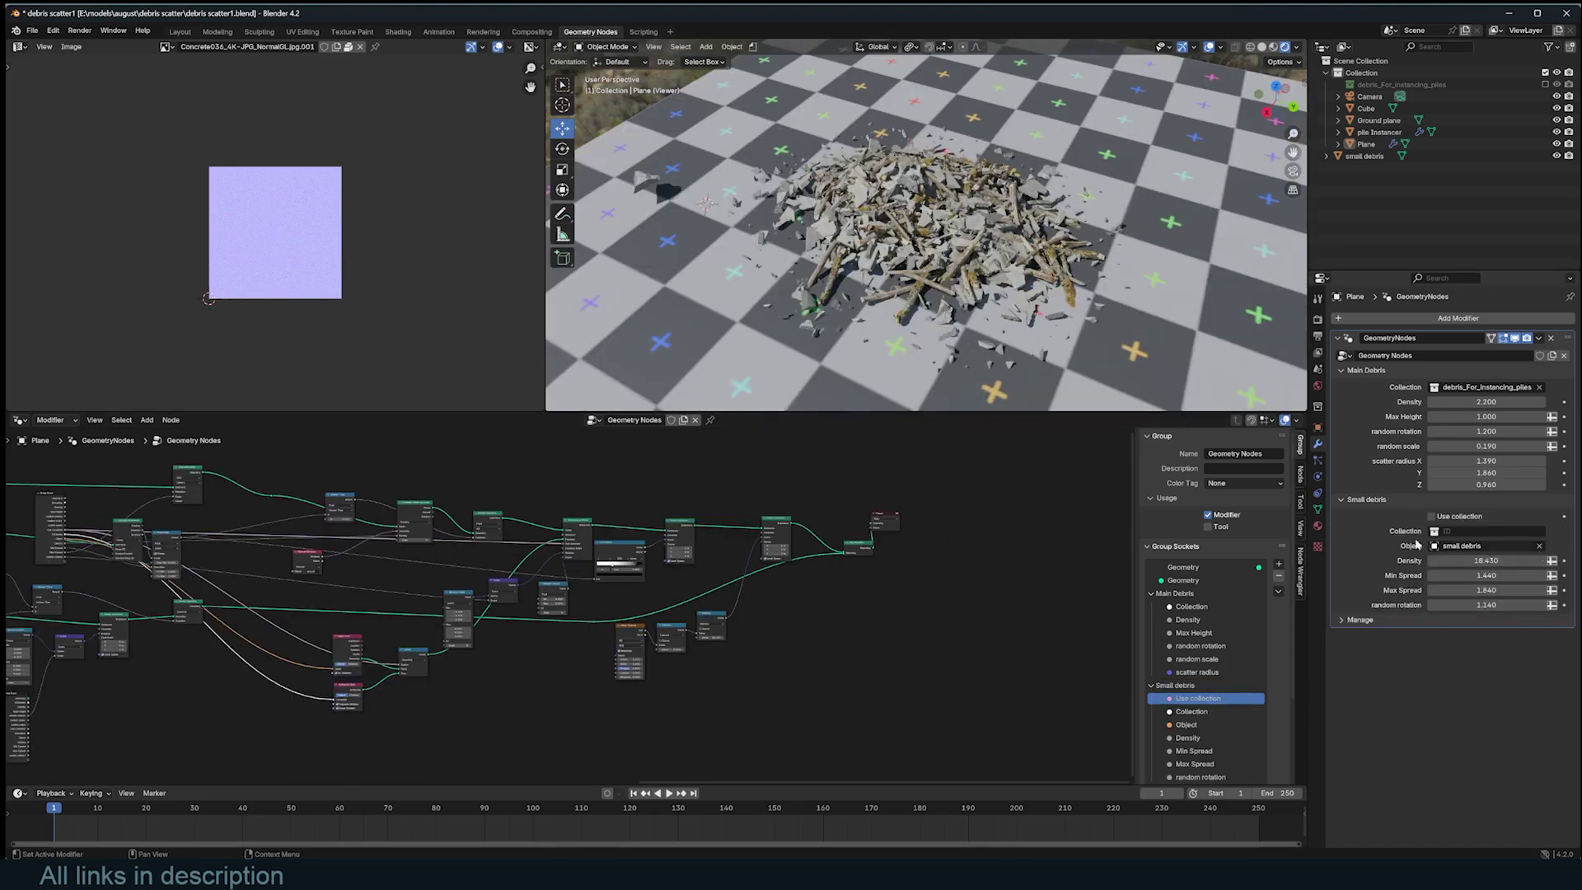
pyautogui.scroll(3, 812, 322)
pyautogui.moveTo(812, 322); pyautogui.dragTo(729, 268, button='middle')
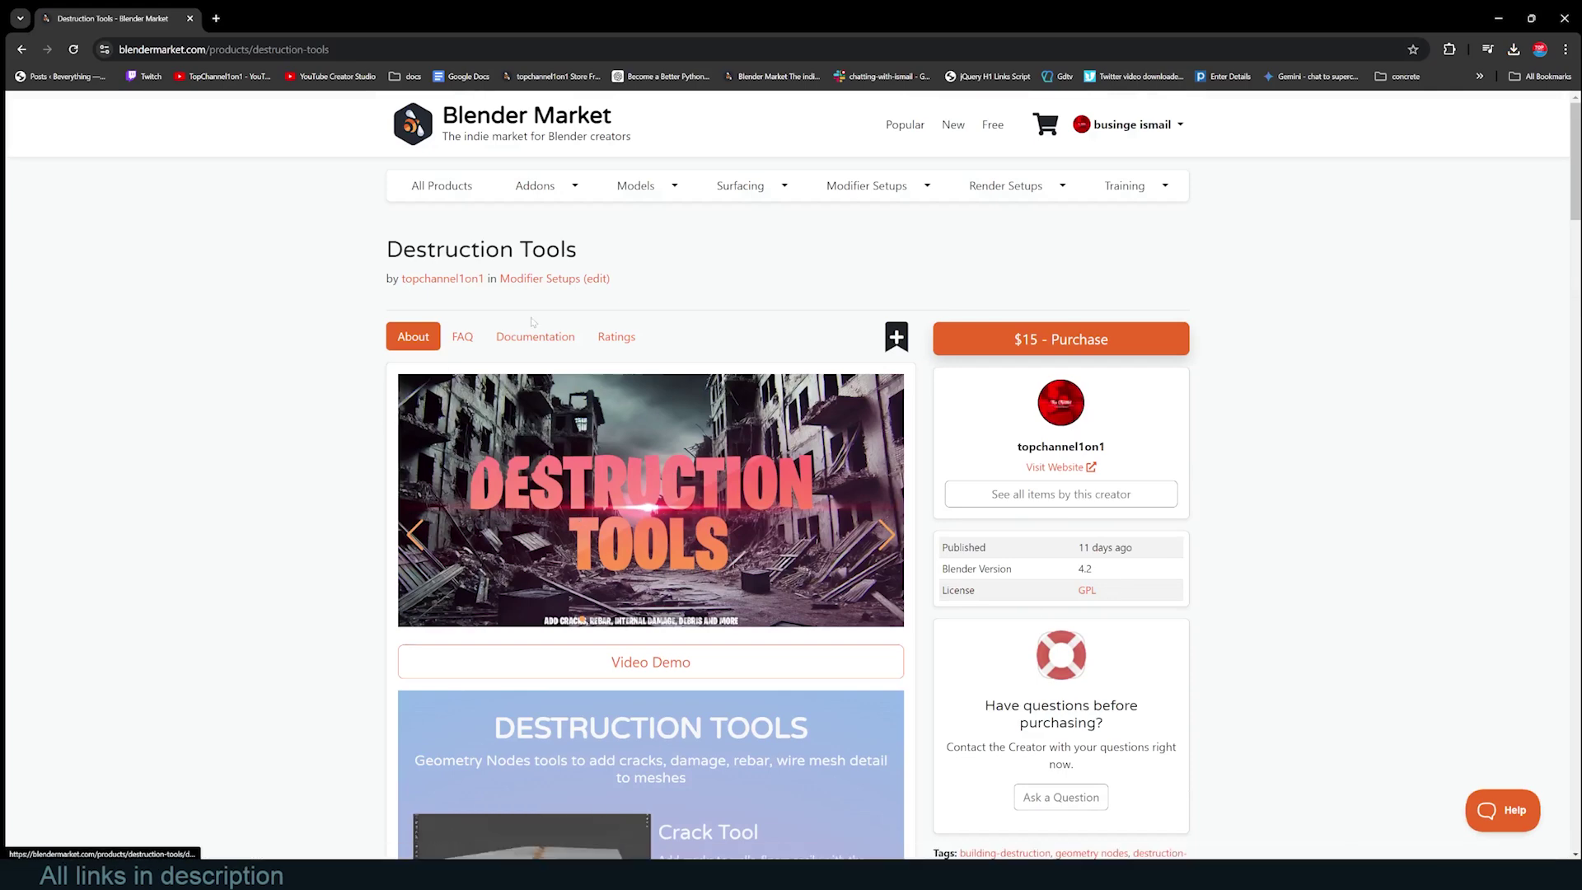
# Step: Switch to the browser and look through the Destruction Tools product page on Blender Market
pyautogui.scroll(-6, 516, 414)
pyautogui.scroll(-1, 516, 415)
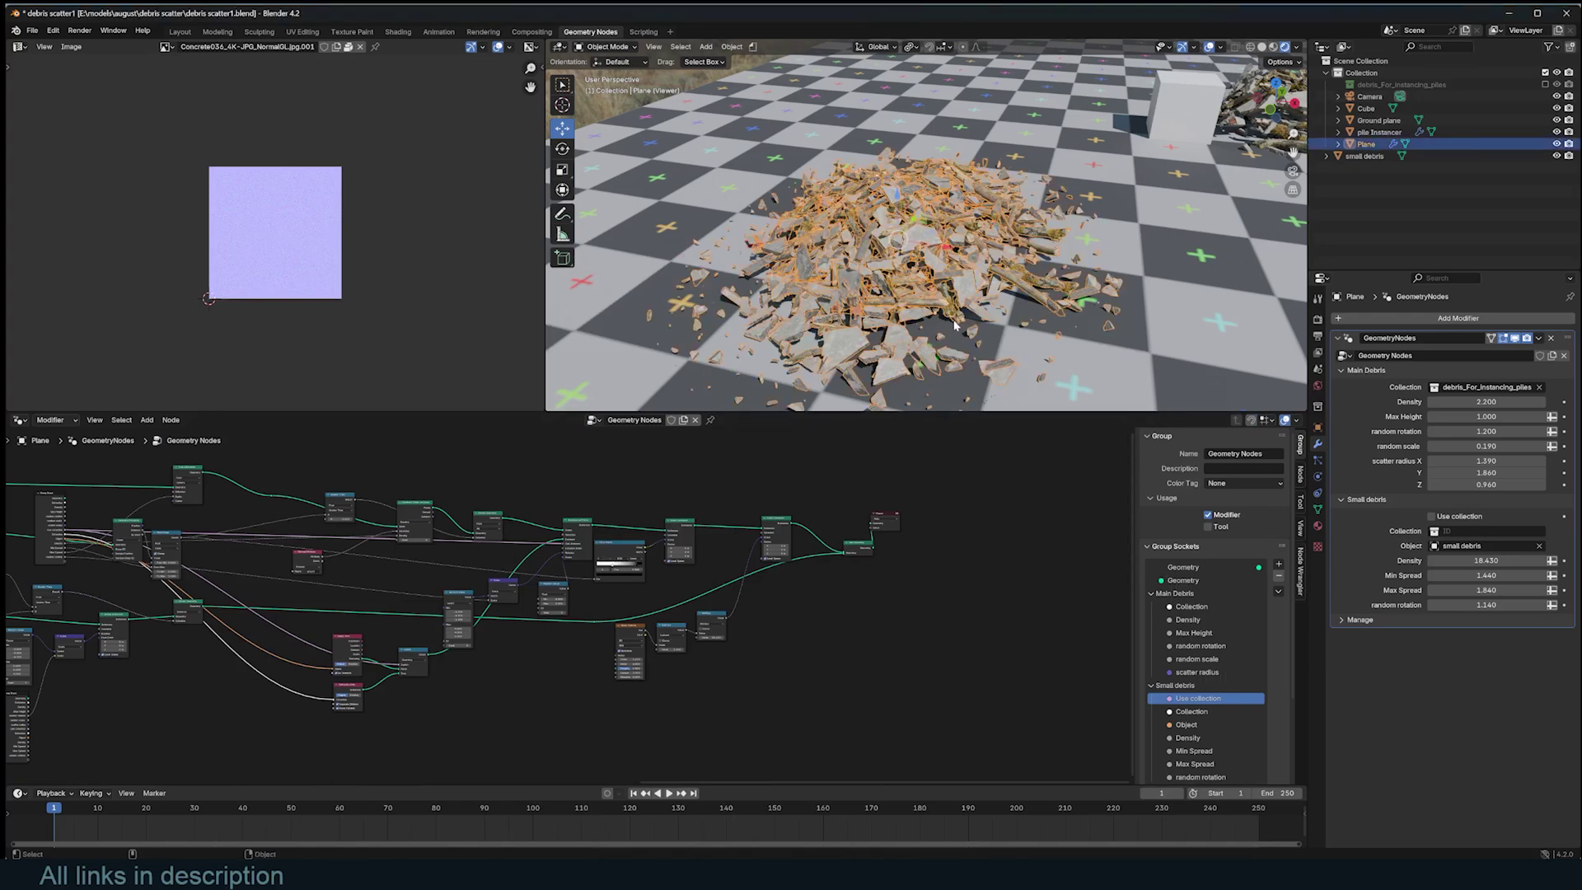
pyautogui.moveTo(955, 324); pyautogui.dragTo(1208, 270, button='middle')
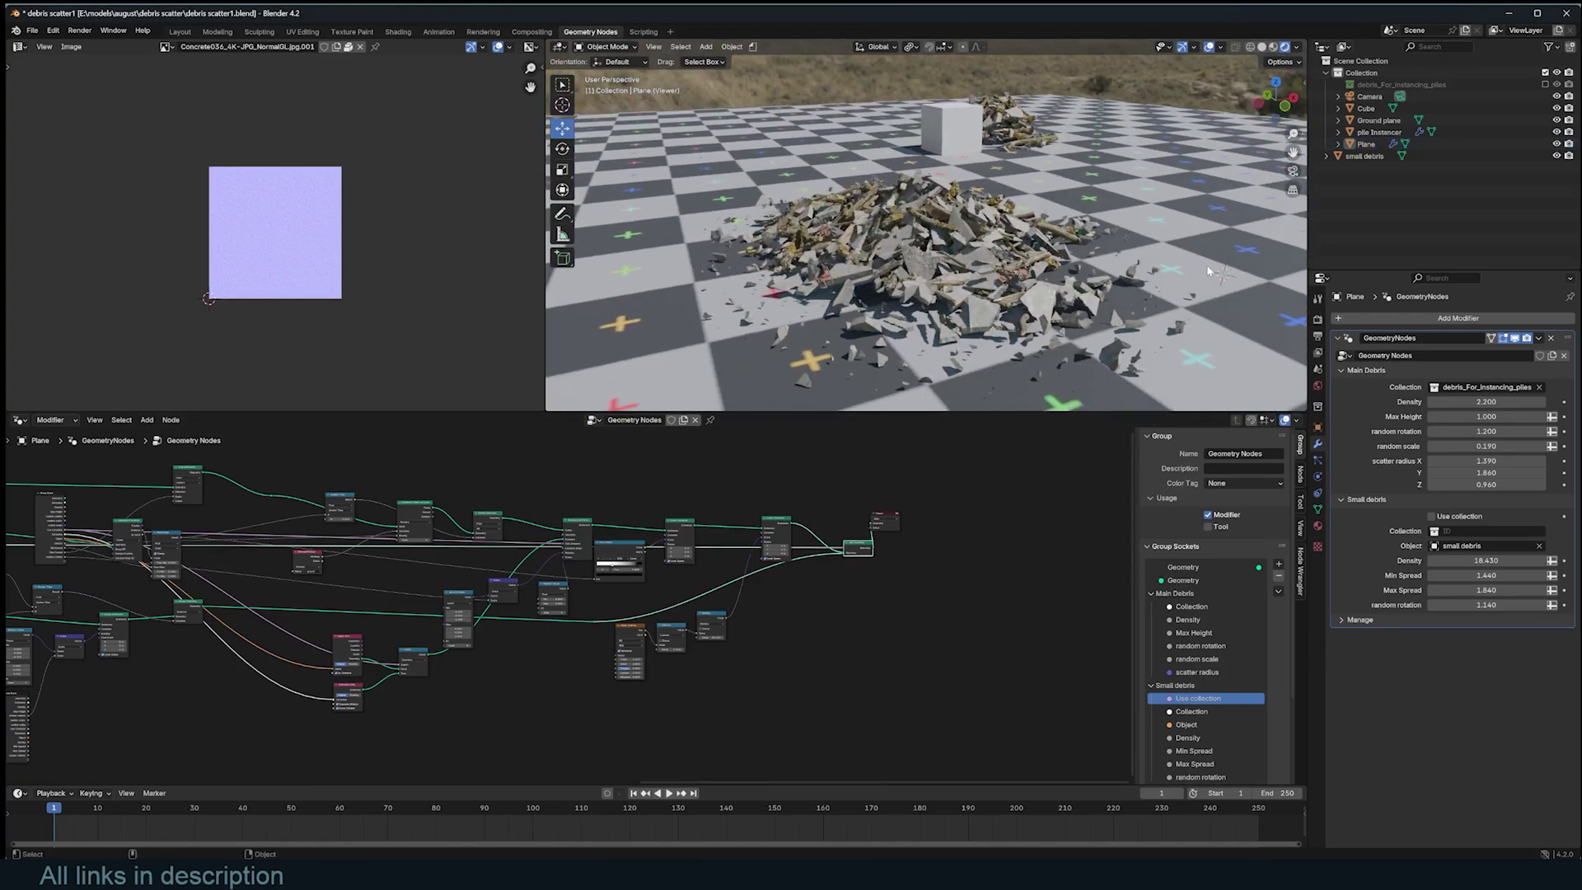